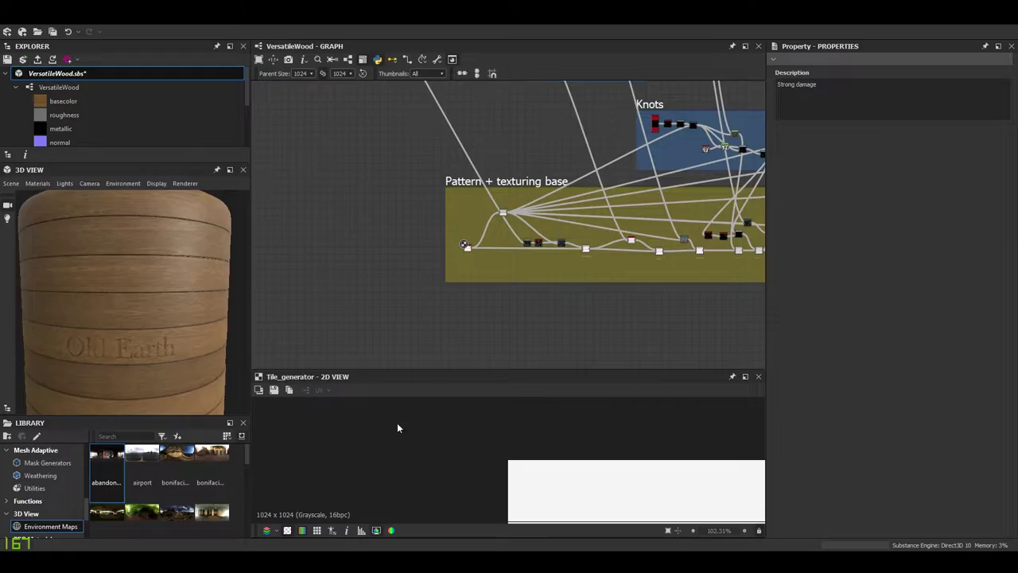
{"action": "scroll", "coordinate": [468, 321], "scroll_direction": "down", "scroll_amount": 5}
{"action": "middle_click_drag", "start_coordinate": [544, 251], "coordinate": [192, 246]}
{"action": "middle_click_drag", "start_coordinate": [438, 249], "coordinate": [711, 243]}
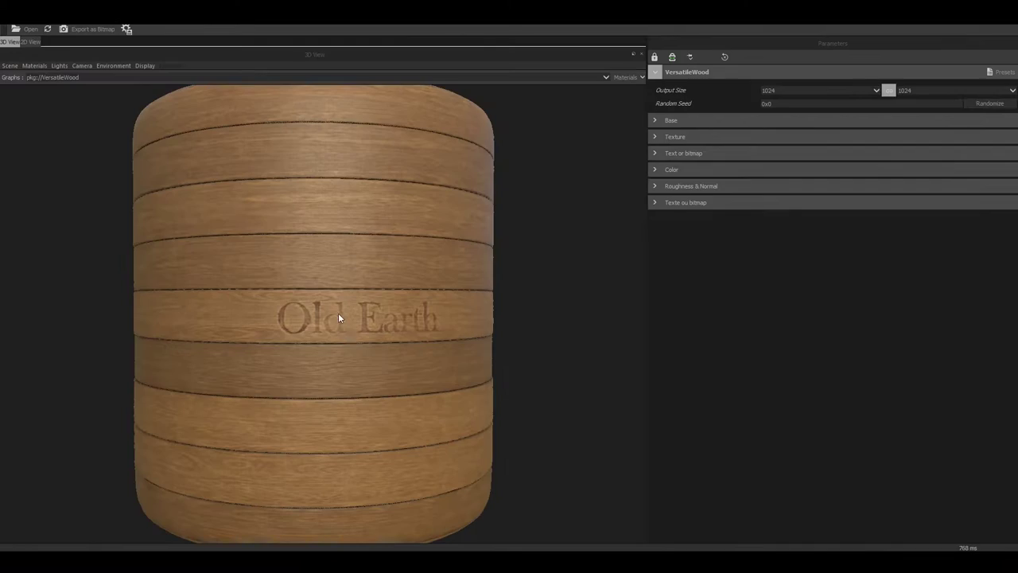
- Show the Base parameters and examine the planks and engraved lettering on the cylinder from several angles and distances
{"action": "left_click_drag", "start_coordinate": [338, 312], "coordinate": [382, 360]}
{"action": "left_click", "coordinate": [655, 120]}
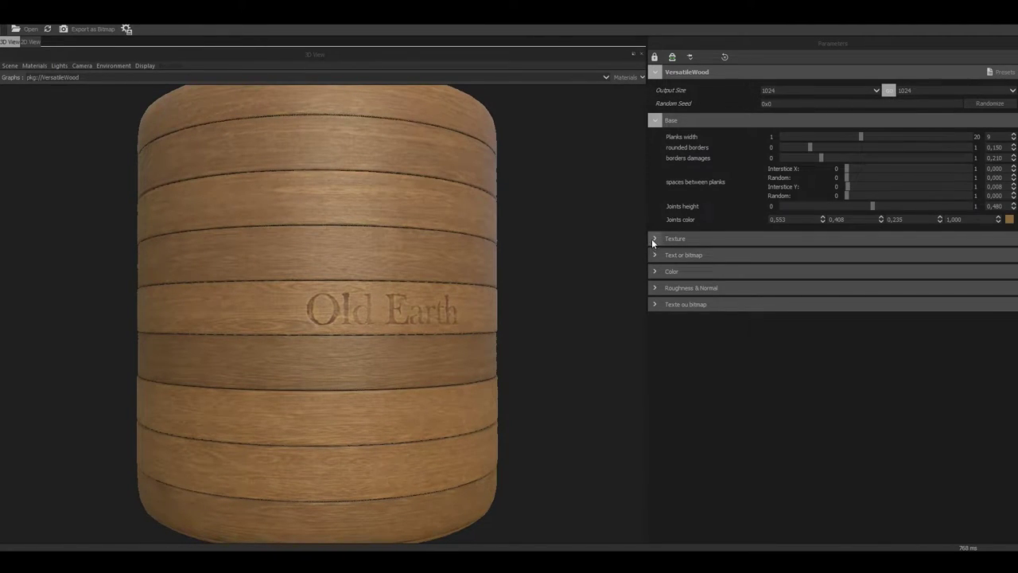
{"action": "mouse_move", "coordinate": [441, 295]}
{"action": "left_mouse_down"}
{"action": "mouse_move", "coordinate": [407, 295]}
{"action": "mouse_move", "coordinate": [442, 297]}
{"action": "left_mouse_up"}
{"action": "scroll", "coordinate": [443, 297], "scroll_direction": "up", "scroll_amount": 3}
{"action": "scroll", "coordinate": [429, 303], "scroll_direction": "down", "scroll_amount": 4}
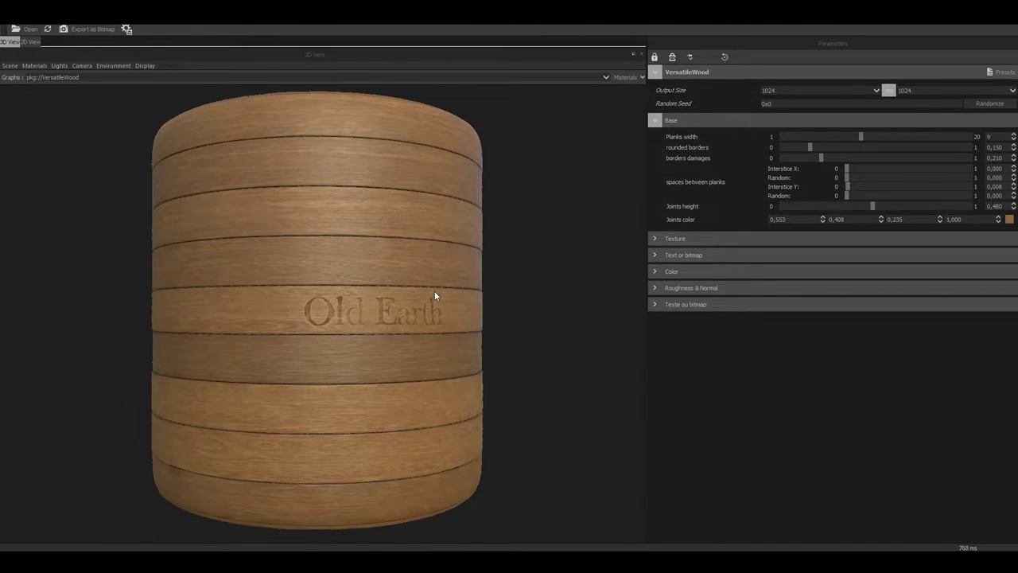
{"action": "scroll", "coordinate": [422, 310], "scroll_direction": "up", "scroll_amount": 2}
{"action": "left_click_drag", "start_coordinate": [421, 313], "coordinate": [460, 327]}
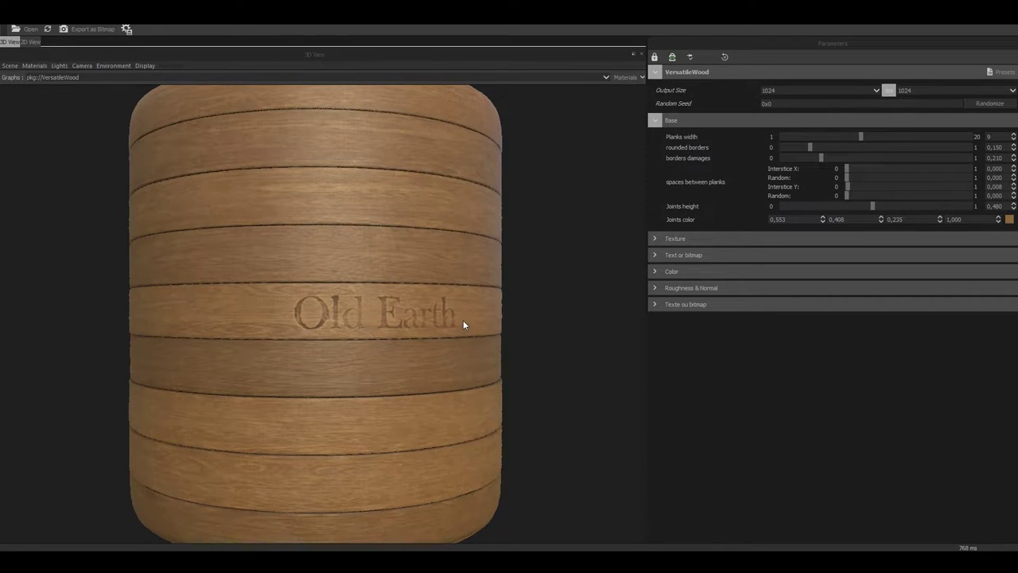
{"action": "mouse_move", "coordinate": [462, 320]}
{"action": "left_mouse_down"}
{"action": "mouse_move", "coordinate": [429, 304]}
{"action": "mouse_move", "coordinate": [445, 315]}
{"action": "mouse_move", "coordinate": [436, 334]}
{"action": "mouse_move", "coordinate": [459, 329]}
{"action": "left_mouse_up"}
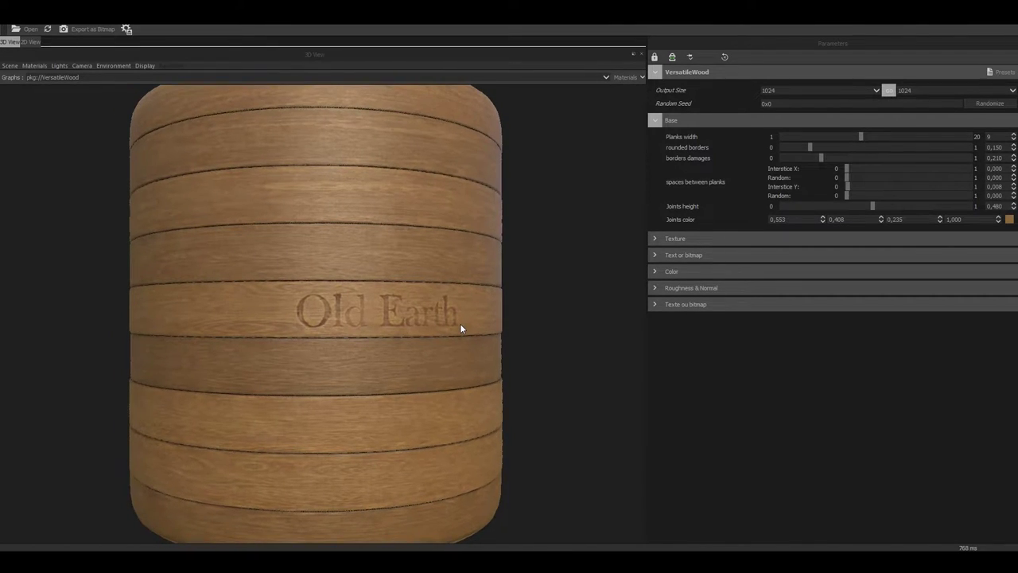
{"action": "scroll", "coordinate": [471, 322], "scroll_direction": "up", "scroll_amount": 3}
{"action": "scroll", "coordinate": [471, 322], "scroll_direction": "down", "scroll_amount": 3}
{"action": "left_click_drag", "start_coordinate": [471, 322], "coordinate": [428, 315]}
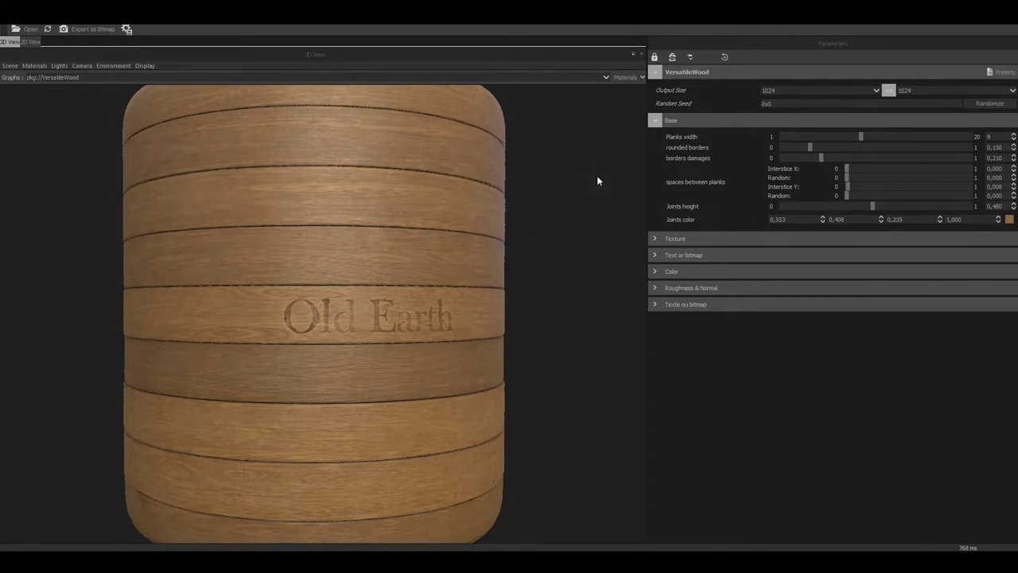
{"action": "scroll", "coordinate": [449, 273], "scroll_direction": "up", "scroll_amount": 3}
{"action": "scroll", "coordinate": [449, 273], "scroll_direction": "down", "scroll_amount": 3}
{"action": "left_click_drag", "start_coordinate": [450, 273], "coordinate": [448, 275]}
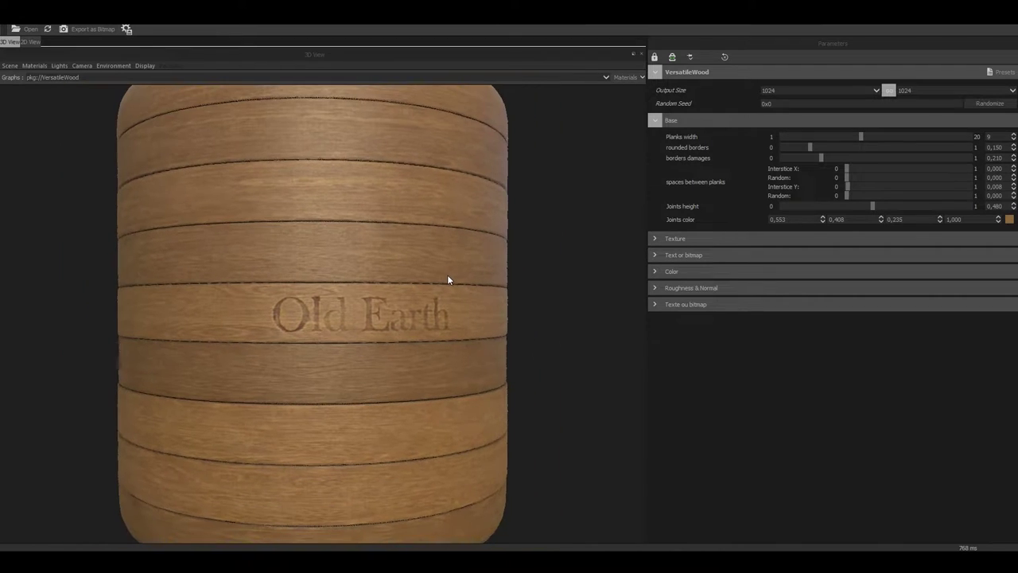
- Set the planks width to 12
{"action": "double_click", "coordinate": [989, 137]}
{"action": "type", "text": "12"}
{"action": "key", "text": "Return"}
{"action": "mouse_move", "coordinate": [349, 297]}
{"action": "left_mouse_down"}
{"action": "mouse_move", "coordinate": [361, 299]}
{"action": "mouse_move", "coordinate": [354, 291]}
{"action": "left_mouse_up"}
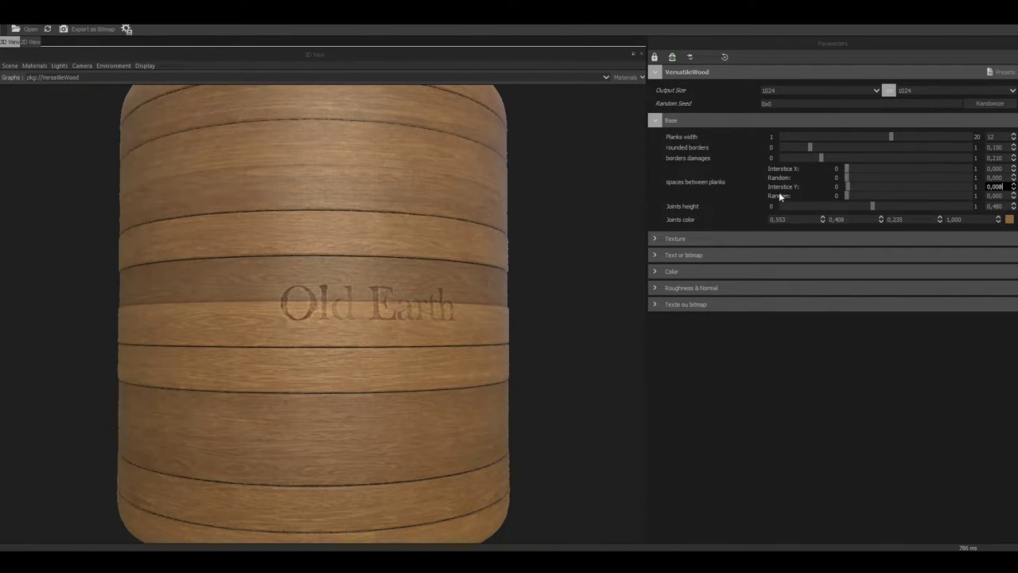
- Set the Interstice Y spacing to 0,030, the joints height to 0,255 and the borders damages to 0,093
{"action": "scroll", "coordinate": [355, 474], "scroll_direction": "up", "scroll_amount": 3}
{"action": "middle_click_drag", "start_coordinate": [355, 474], "coordinate": [354, 434]}
{"action": "scroll", "coordinate": [354, 434], "scroll_direction": "down", "scroll_amount": 1}
{"action": "left_click_drag", "start_coordinate": [848, 187], "coordinate": [827, 206]}
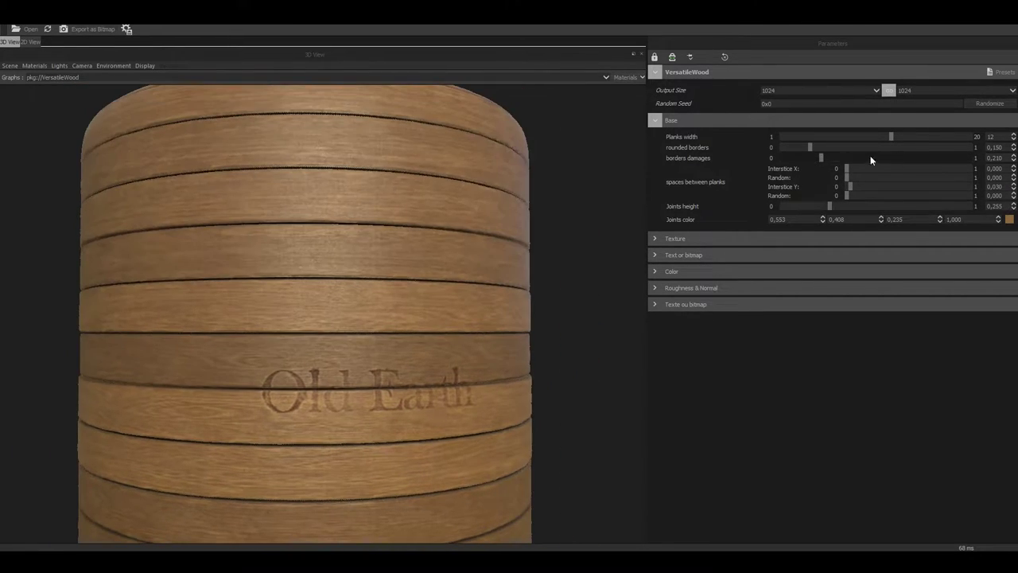
{"action": "left_click_drag", "start_coordinate": [897, 157], "coordinate": [799, 158]}
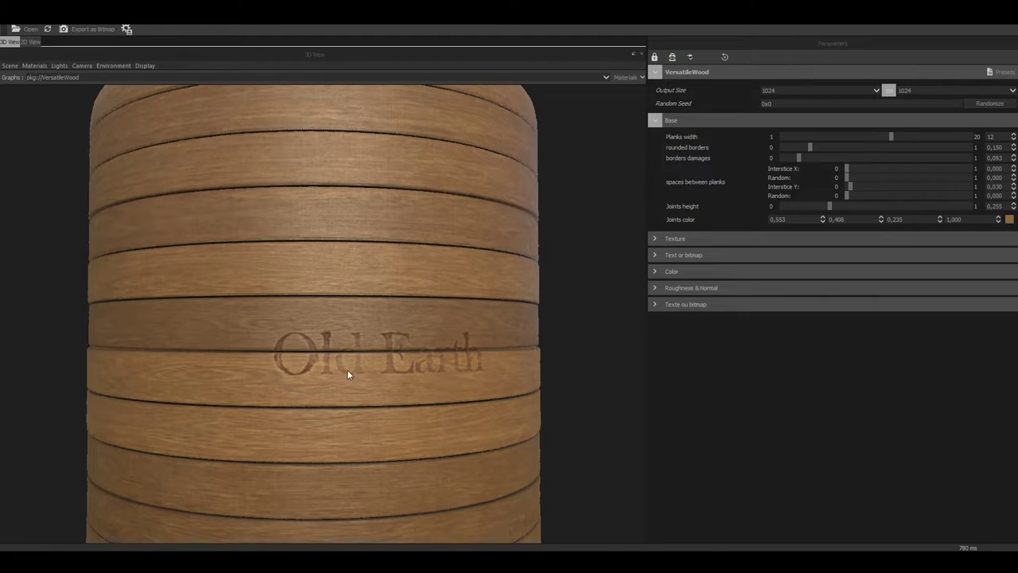
- Clear the engraved text from the Text or bitmap settings
{"action": "scroll", "coordinate": [390, 374], "scroll_direction": "up", "scroll_amount": 2}
{"action": "left_click", "coordinate": [683, 255]}
{"action": "key", "text": "BackSpace"}
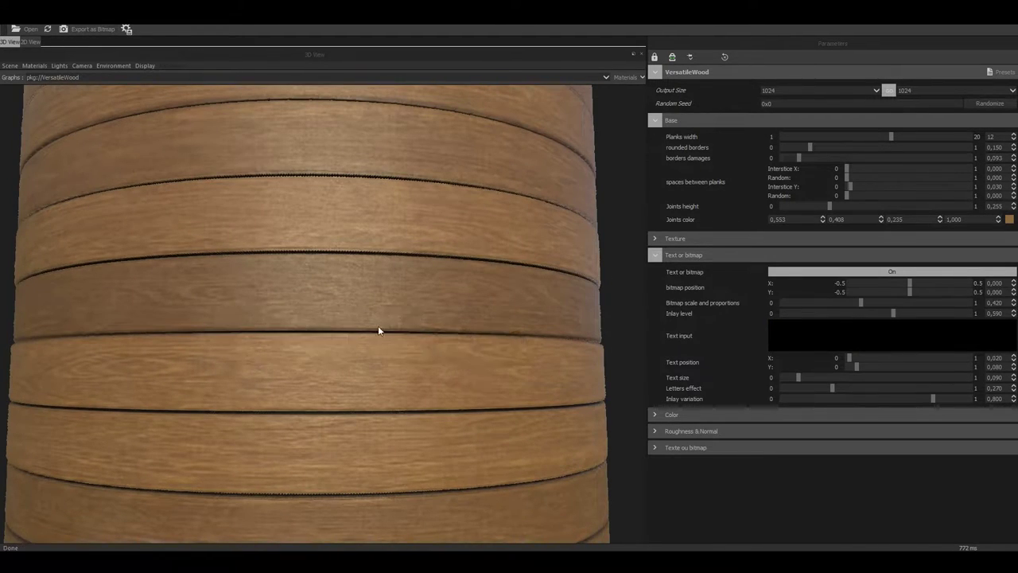
- Switch the preview mesh to a flat plane and set rounded borders to 0,014
{"action": "scroll", "coordinate": [376, 331], "scroll_direction": "down", "scroll_amount": 3}
{"action": "left_click", "coordinate": [9, 66]}
{"action": "left_click", "coordinate": [37, 148]}
{"action": "left_click_drag", "start_coordinate": [334, 263], "coordinate": [411, 344]}
{"action": "scroll", "coordinate": [411, 345], "scroll_direction": "up", "scroll_amount": 2}
{"action": "left_click_drag", "start_coordinate": [809, 147], "coordinate": [784, 147]}
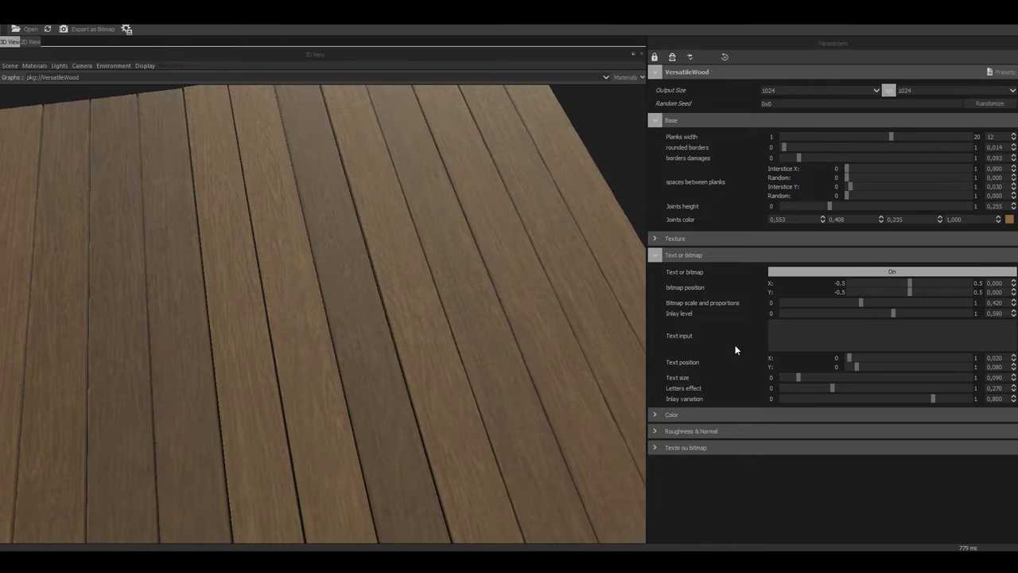
- Reduce cracks to 0,003, impacts, scratches and bands to 0,006, and sawing effect, grainy fibers and greasy joints to 0,012
{"action": "left_click", "coordinate": [779, 238]}
{"action": "left_click", "coordinate": [780, 291]}
{"action": "left_click", "coordinate": [780, 301]}
{"action": "left_click", "coordinate": [780, 323]}
{"action": "left_click", "coordinate": [781, 334]}
{"action": "left_click", "coordinate": [781, 354]}
{"action": "left_click", "coordinate": [782, 365]}
{"action": "left_click", "coordinate": [781, 375]}
- Reduce superficial fibers to 0,012 and dust to 0,003, and raise the roughness level
{"action": "scroll", "coordinate": [672, 461], "scroll_direction": "down", "scroll_amount": 2}
{"action": "left_click", "coordinate": [654, 508]}
{"action": "scroll", "coordinate": [676, 502], "scroll_direction": "down", "scroll_amount": 2}
{"action": "left_click", "coordinate": [782, 499]}
{"action": "left_click", "coordinate": [781, 524]}
{"action": "left_click_drag", "start_coordinate": [454, 405], "coordinate": [532, 422]}
{"action": "scroll", "coordinate": [659, 523], "scroll_direction": "down", "scroll_amount": 1}
{"action": "left_click", "coordinate": [659, 523]}
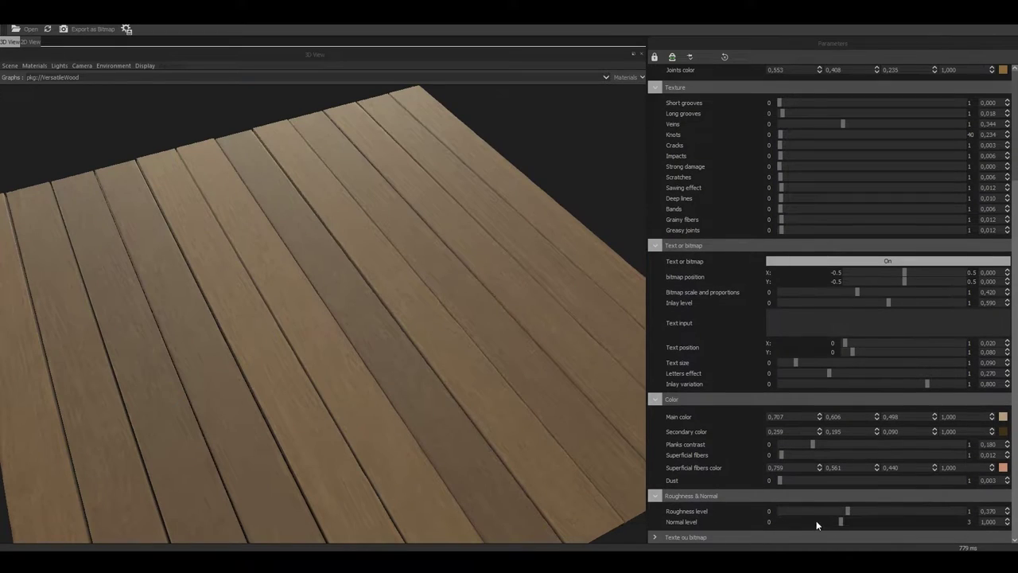
{"action": "left_click_drag", "start_coordinate": [822, 509], "coordinate": [858, 509]}
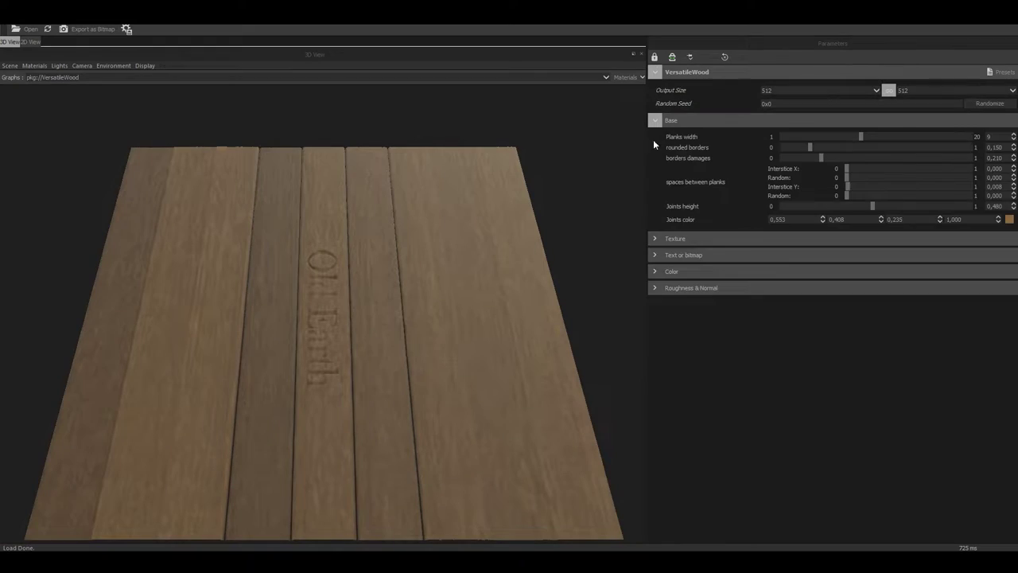
- Set the planks width to 12, output size to 1024, Interstice Y to 0,030 and rounded borders to 0,064
{"action": "left_click_drag", "start_coordinate": [994, 137], "coordinate": [975, 137]}
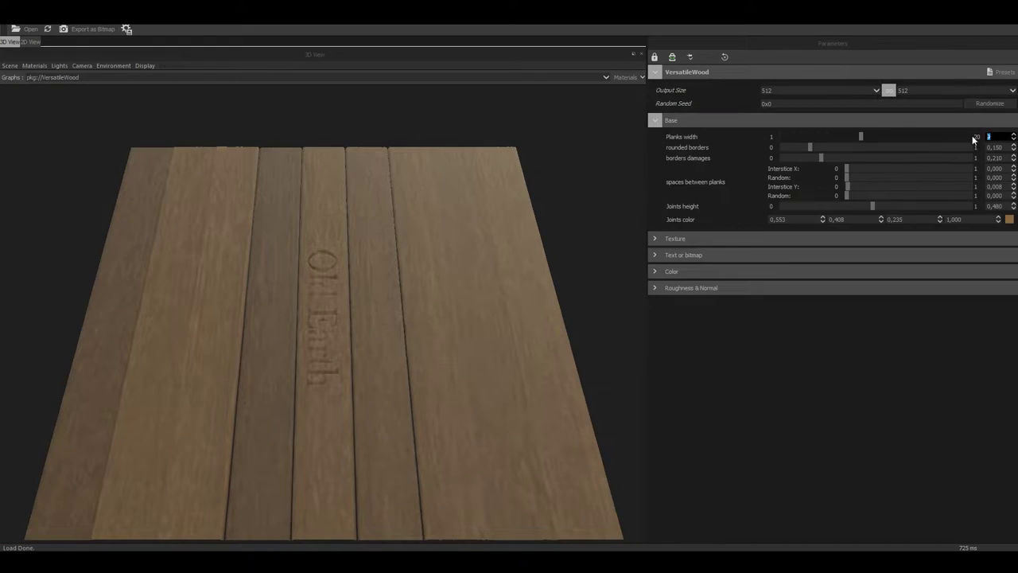
{"action": "type", "text": "12"}
{"action": "left_click", "coordinate": [803, 91]}
{"action": "left_click", "coordinate": [786, 164]}
{"action": "left_click_drag", "start_coordinate": [849, 187], "coordinate": [848, 186]}
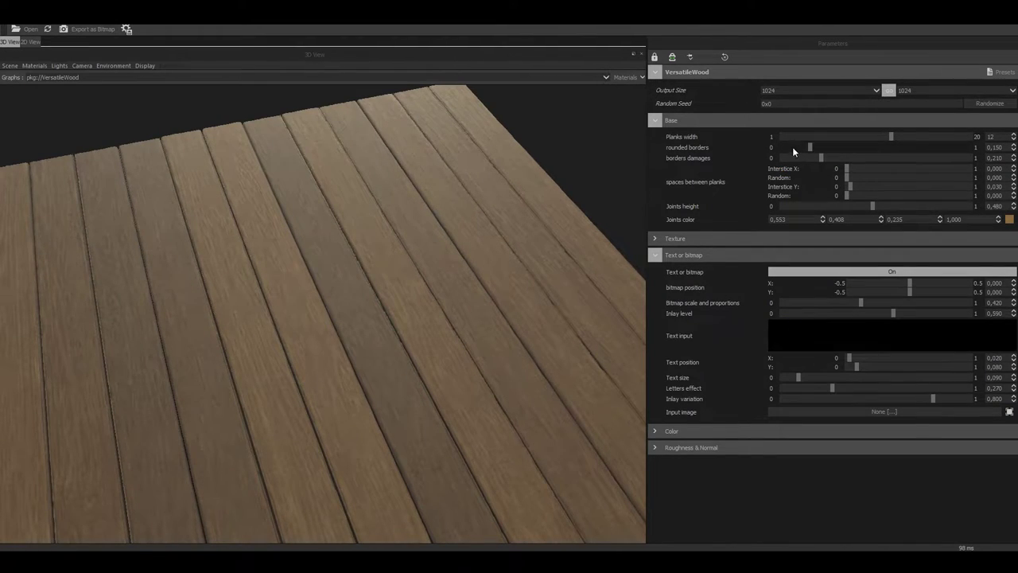
{"action": "left_click", "coordinate": [793, 149]}
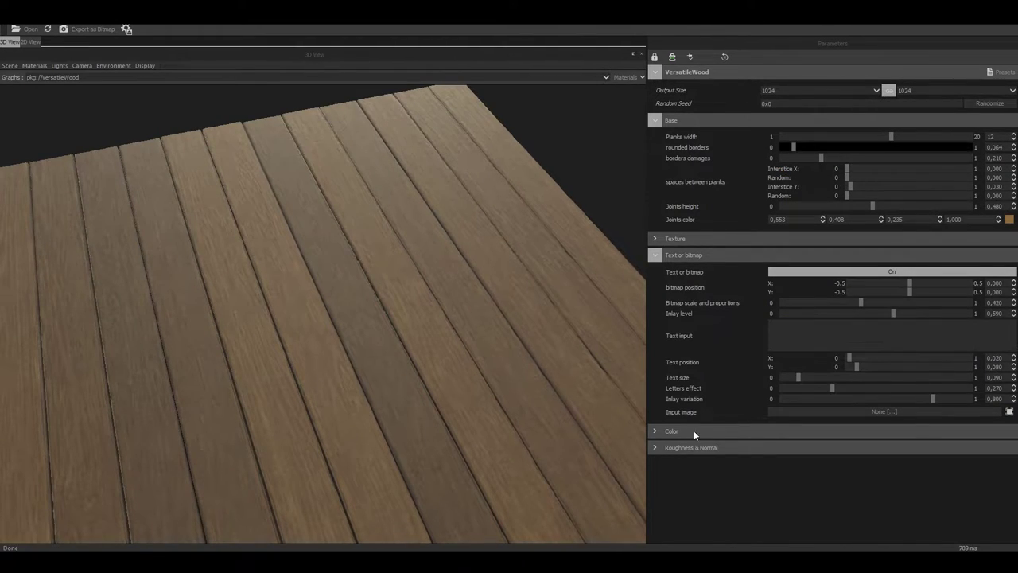
- Set the planks contrast to 0,274, superficial fibers to 0,014 and dust to 0,009
{"action": "left_click", "coordinate": [690, 431]}
{"action": "left_click_drag", "start_coordinate": [785, 481], "coordinate": [845, 481]}
{"action": "left_click", "coordinate": [784, 491]}
{"action": "left_click", "coordinate": [782, 518]}
{"action": "left_click", "coordinate": [832, 480]}
- Set the joints height to 0,162, rounded borders to 0,014 and Interstice Y to 0,015
{"action": "left_click_drag", "start_coordinate": [872, 206], "coordinate": [811, 205]}
{"action": "left_click", "coordinate": [784, 149]}
{"action": "scroll", "coordinate": [541, 236], "scroll_direction": "up", "scroll_amount": 1}
{"action": "left_click", "coordinate": [1012, 189]}
{"action": "left_click", "coordinate": [1013, 188]}
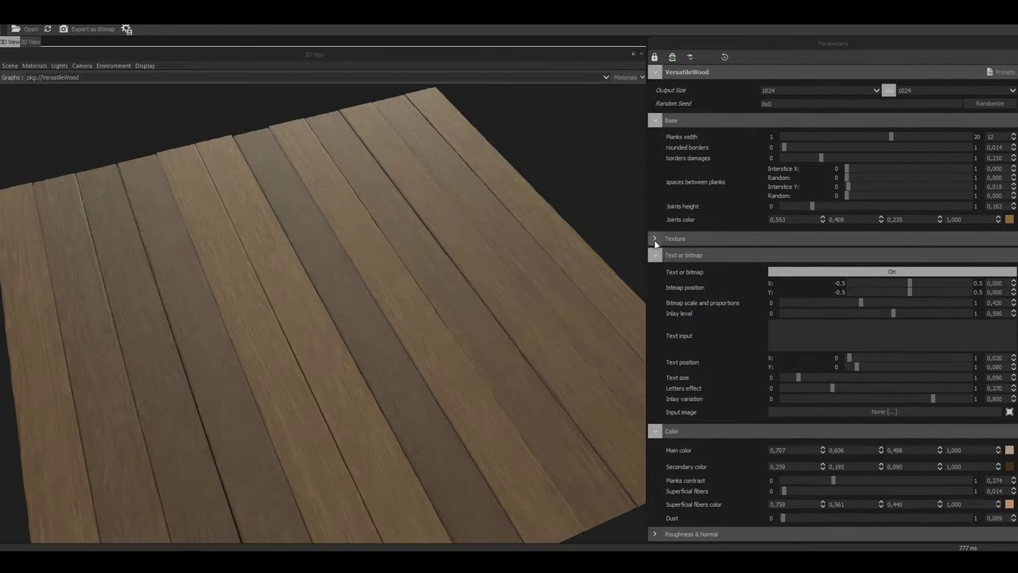
- Set the texture's scratches, bands, grainy fibers and greasy joints to 0,000
{"action": "left_click", "coordinate": [656, 238]}
{"action": "left_click", "coordinate": [778, 324]}
{"action": "left_click", "coordinate": [778, 355]}
{"action": "left_click", "coordinate": [779, 365]}
{"action": "left_click", "coordinate": [778, 376]}
- Set the roughness level to 0,304 and the normal level to 0,507
{"action": "mouse_move", "coordinate": [516, 341]}
{"action": "left_mouse_down"}
{"action": "mouse_move", "coordinate": [408, 344]}
{"action": "mouse_move", "coordinate": [517, 334]}
{"action": "left_mouse_up"}
{"action": "scroll", "coordinate": [692, 526], "scroll_direction": "down", "scroll_amount": 3}
{"action": "left_click", "coordinate": [692, 535]}
{"action": "scroll", "coordinate": [692, 536], "scroll_direction": "down", "scroll_amount": 1}
{"action": "left_click_drag", "start_coordinate": [847, 526], "coordinate": [835, 526]}
{"action": "mouse_move", "coordinate": [513, 390]}
{"action": "left_mouse_down"}
{"action": "mouse_move", "coordinate": [434, 396]}
{"action": "mouse_move", "coordinate": [521, 378]}
{"action": "left_mouse_up"}
{"action": "left_click_drag", "start_coordinate": [841, 536], "coordinate": [811, 535]}
{"action": "left_click_drag", "start_coordinate": [518, 388], "coordinate": [351, 347]}
- Open the default material's settings and set its height scale to 0,5
{"action": "left_click", "coordinate": [34, 66]}
{"action": "mouse_move", "coordinate": [49, 80]}
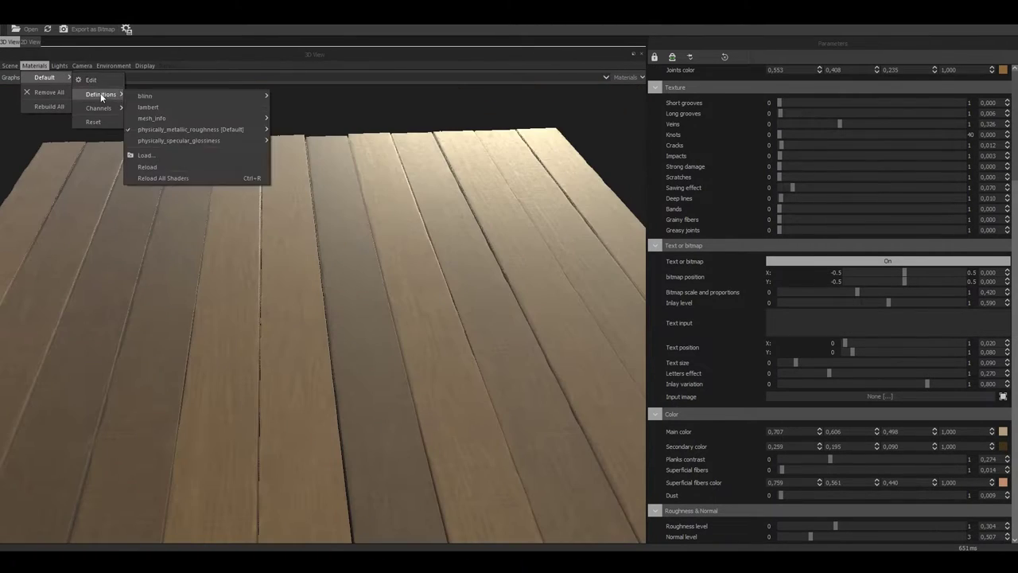
{"action": "left_click", "coordinate": [99, 83]}
{"action": "left_click_drag", "start_coordinate": [646, 123], "coordinate": [605, 199]}
{"action": "left_click_drag", "start_coordinate": [708, 191], "coordinate": [595, 267]}
{"action": "left_click", "coordinate": [34, 66]}
{"action": "left_click", "coordinate": [99, 83]}
{"action": "left_click_drag", "start_coordinate": [724, 110], "coordinate": [701, 113]}
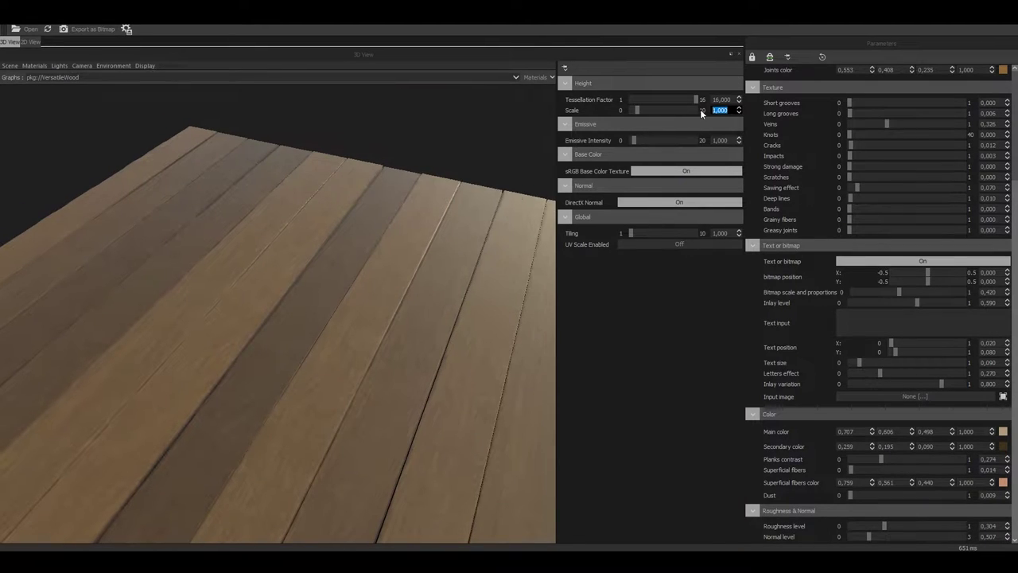
{"action": "type", "text": "0,5"}
{"action": "key", "text": "Return"}
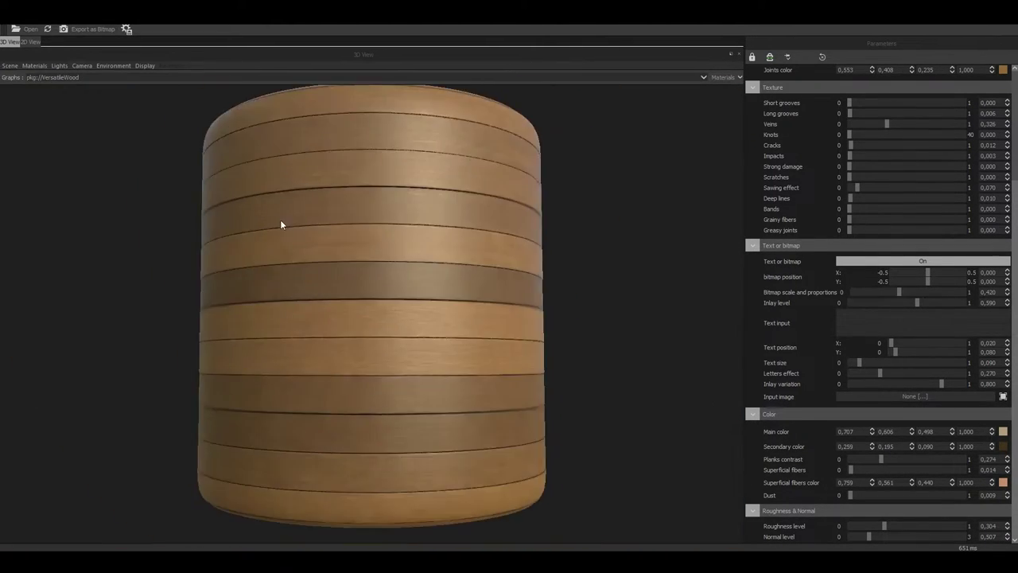
- Set the planks contrast to 0,185 and lighten the secondary color to 0,365, 0,312, 0,225
{"action": "scroll", "coordinate": [395, 294], "scroll_direction": "up", "scroll_amount": 5}
{"action": "scroll", "coordinate": [406, 291], "scroll_direction": "down", "scroll_amount": 3}
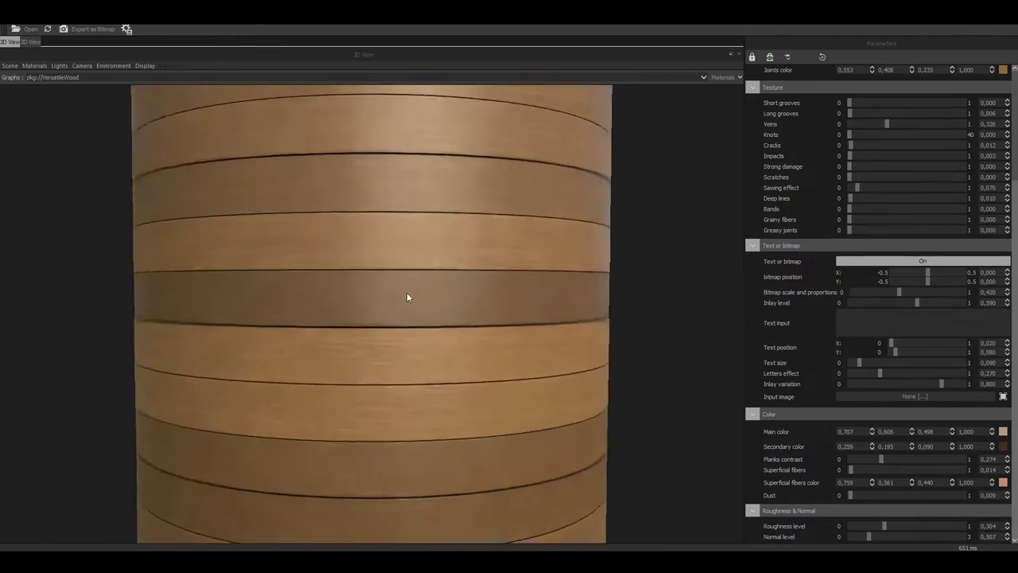
{"action": "left_click_drag", "start_coordinate": [880, 459], "coordinate": [870, 459]}
{"action": "scroll", "coordinate": [422, 334], "scroll_direction": "down", "scroll_amount": 2}
{"action": "scroll", "coordinate": [421, 328], "scroll_direction": "up", "scroll_amount": 1}
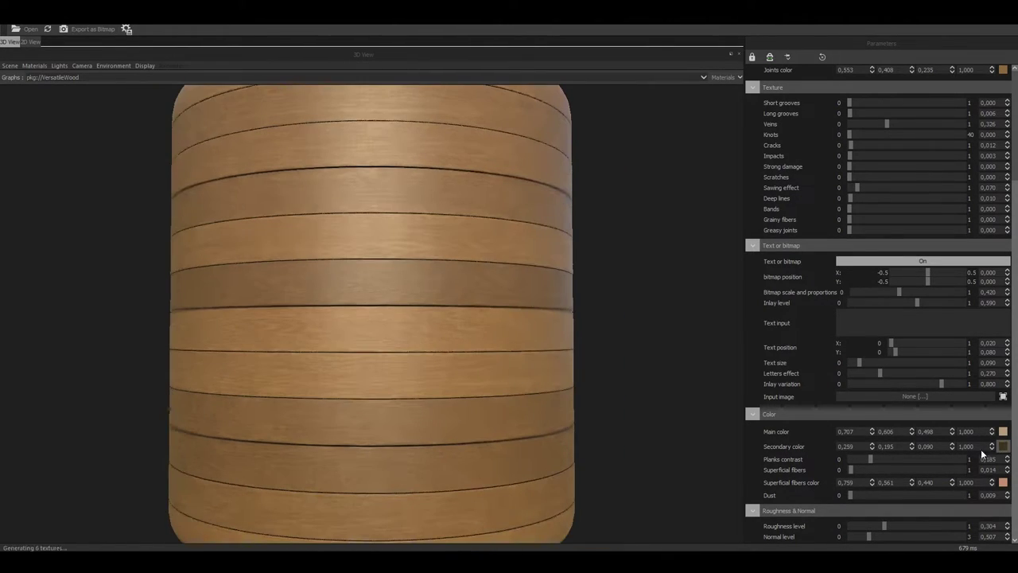
{"action": "left_click", "coordinate": [1002, 447]}
{"action": "left_click", "coordinate": [521, 355]}
{"action": "left_click", "coordinate": [715, 266]}
- Examine the lighter planks on the cylinder from different angles and distances
{"action": "scroll", "coordinate": [469, 348], "scroll_direction": "up", "scroll_amount": 2}
{"action": "scroll", "coordinate": [477, 346], "scroll_direction": "down", "scroll_amount": 2}
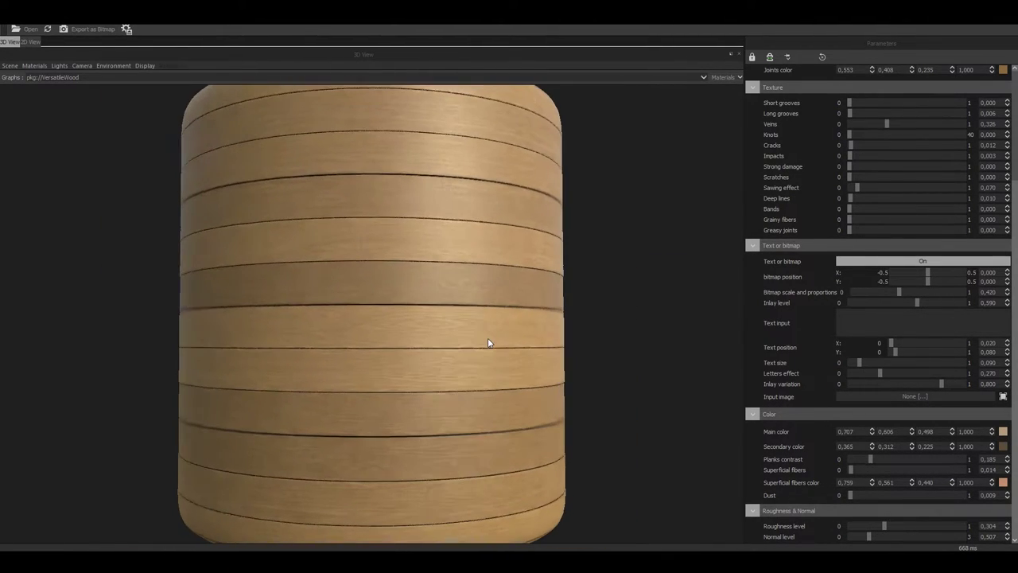
{"action": "left_click_drag", "start_coordinate": [434, 347], "coordinate": [407, 344]}
{"action": "middle_click_drag", "start_coordinate": [407, 343], "coordinate": [443, 351]}
{"action": "left_click_drag", "start_coordinate": [444, 351], "coordinate": [482, 342]}
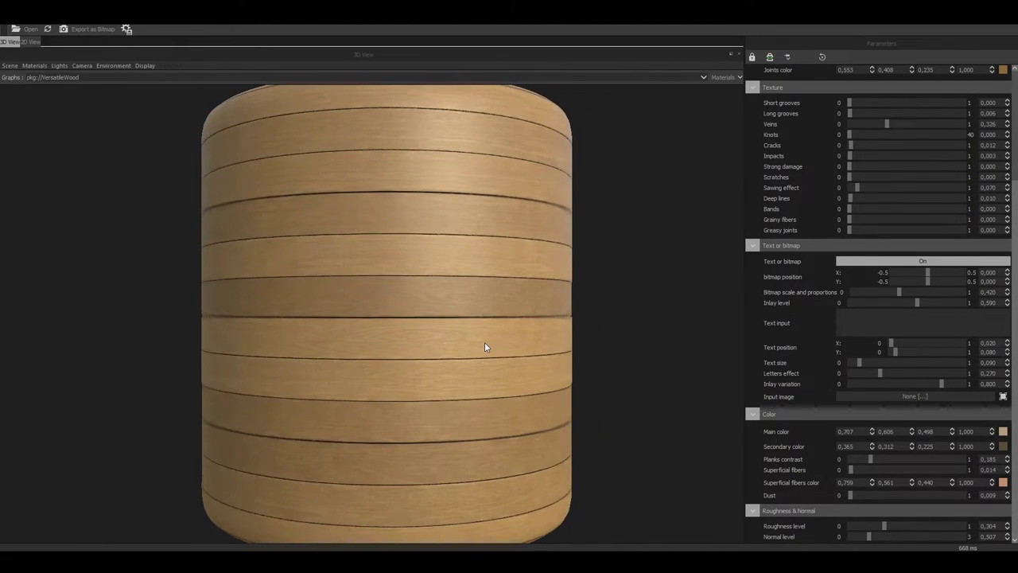
{"action": "scroll", "coordinate": [484, 342], "scroll_direction": "up", "scroll_amount": 1}
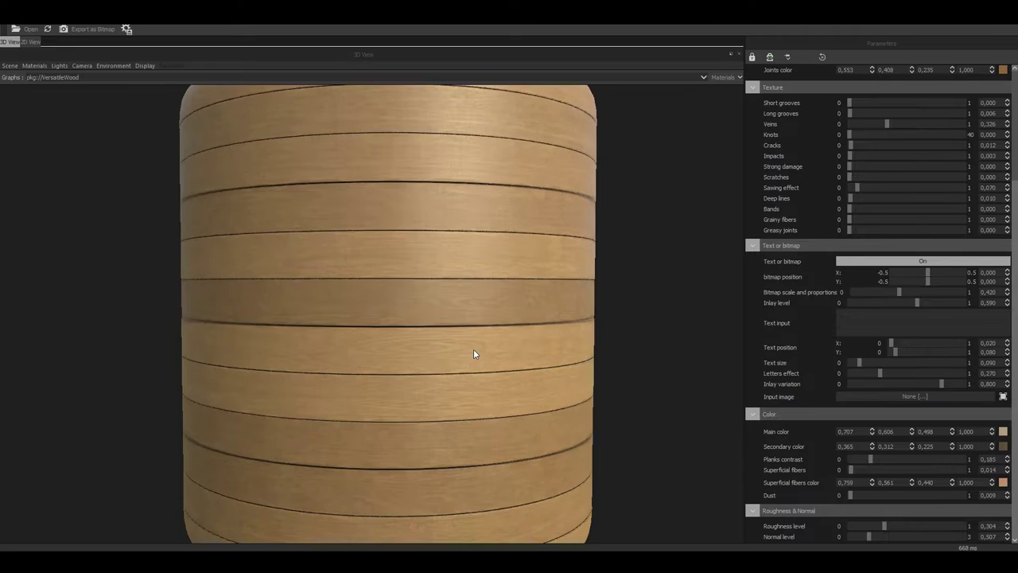
{"action": "scroll", "coordinate": [473, 348], "scroll_direction": "down", "scroll_amount": 1}
{"action": "scroll", "coordinate": [756, 197], "scroll_direction": "up", "scroll_amount": 3}
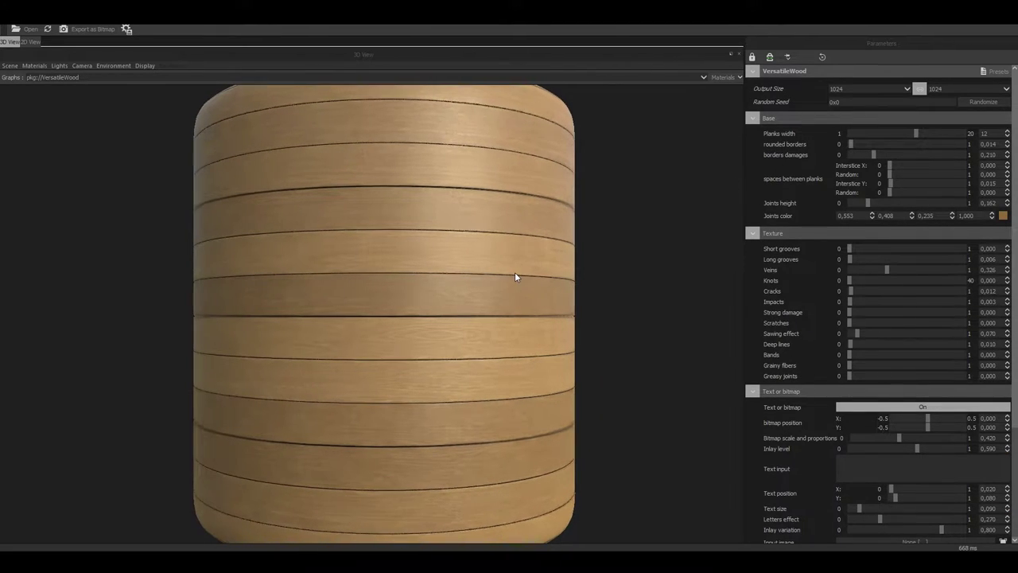
- Set the planks width to 6 and turn Text or bitmap off to use a bitmap engraving
{"action": "left_click", "coordinate": [983, 133]}
{"action": "type", "text": "6"}
{"action": "key", "text": "Return"}
{"action": "scroll", "coordinate": [795, 386], "scroll_direction": "down", "scroll_amount": 3}
{"action": "left_click", "coordinate": [911, 281]}
{"action": "scroll", "coordinate": [515, 339], "scroll_direction": "up", "scroll_amount": 5}
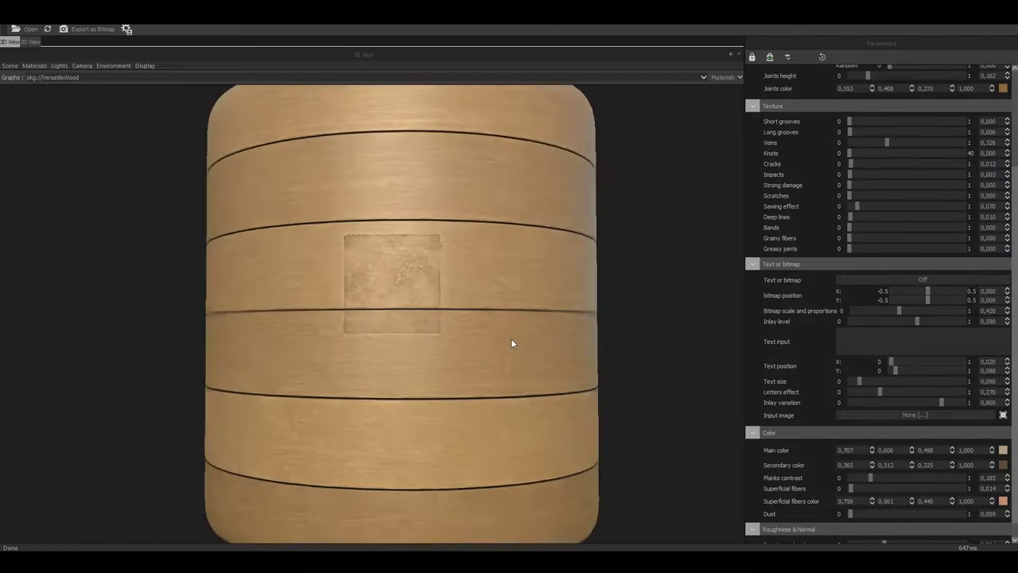
- Use icon art station.png as the input image, at bitmap position Y 0,231 and scale 0,245
{"action": "mouse_move", "coordinate": [928, 299]}
{"action": "left_mouse_down"}
{"action": "mouse_move", "coordinate": [939, 299]}
{"action": "mouse_move", "coordinate": [880, 309]}
{"action": "mouse_move", "coordinate": [944, 300]}
{"action": "left_mouse_up"}
{"action": "scroll", "coordinate": [587, 231], "scroll_direction": "up", "scroll_amount": 2}
{"action": "middle_click_drag", "start_coordinate": [586, 231], "coordinate": [523, 265]}
- Set the engraving's letters effect to 0,161, inlay level to 0,825 and inlay variation to 0,944
{"action": "left_click_drag", "start_coordinate": [879, 391], "coordinate": [867, 392]}
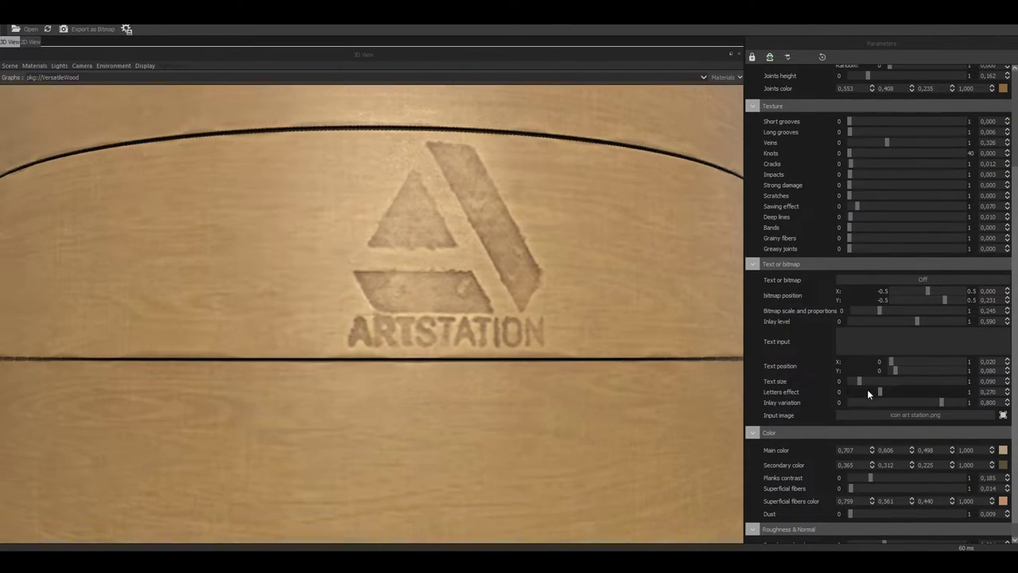
{"action": "left_click_drag", "start_coordinate": [916, 321], "coordinate": [944, 322]}
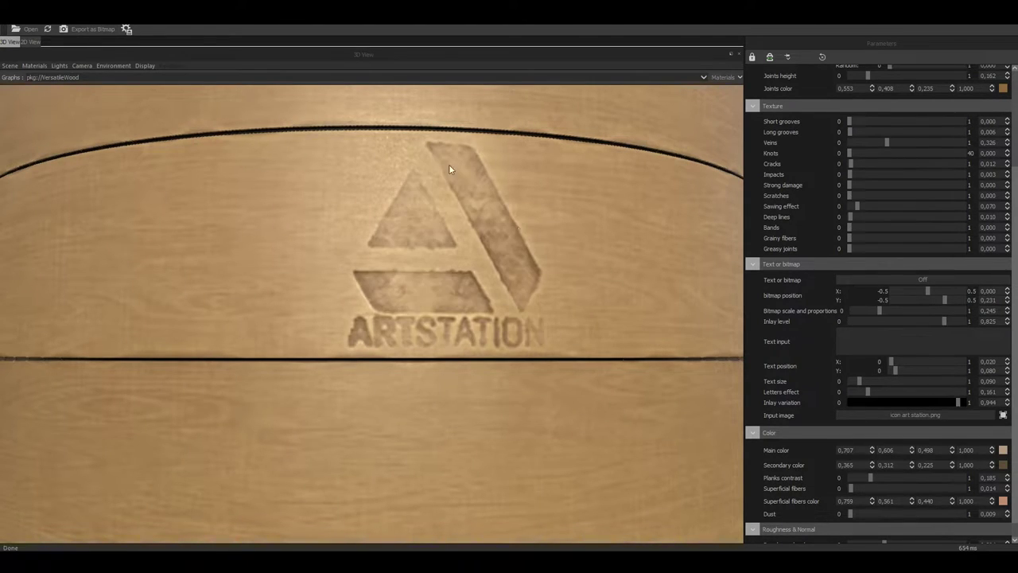
{"action": "scroll", "coordinate": [440, 171], "scroll_direction": "down", "scroll_amount": 5}
{"action": "scroll", "coordinate": [769, 136], "scroll_direction": "up", "scroll_amount": 4}
- Increase the borders damages and set the Interstice Y spacing between planks to 0,01
{"action": "scroll", "coordinate": [586, 323], "scroll_direction": "up", "scroll_amount": 2}
{"action": "left_click_drag", "start_coordinate": [874, 155], "coordinate": [908, 155]}
{"action": "left_click_drag", "start_coordinate": [997, 183], "coordinate": [979, 184]}
{"action": "type", "text": "0,01"}
{"action": "key", "text": "Return"}
{"action": "left_click_drag", "start_coordinate": [465, 318], "coordinate": [501, 316]}
- Darken the secondary color to 0,326, 0,246, 0,116 and raise the planks contrast to 0,525
{"action": "scroll", "coordinate": [758, 462], "scroll_direction": "down", "scroll_amount": 3}
{"action": "left_click", "coordinate": [1003, 446]}
{"action": "left_click", "coordinate": [548, 368]}
{"action": "left_click", "coordinate": [713, 266]}
{"action": "left_click", "coordinate": [909, 460]}
{"action": "scroll", "coordinate": [488, 411], "scroll_direction": "down", "scroll_amount": 3}
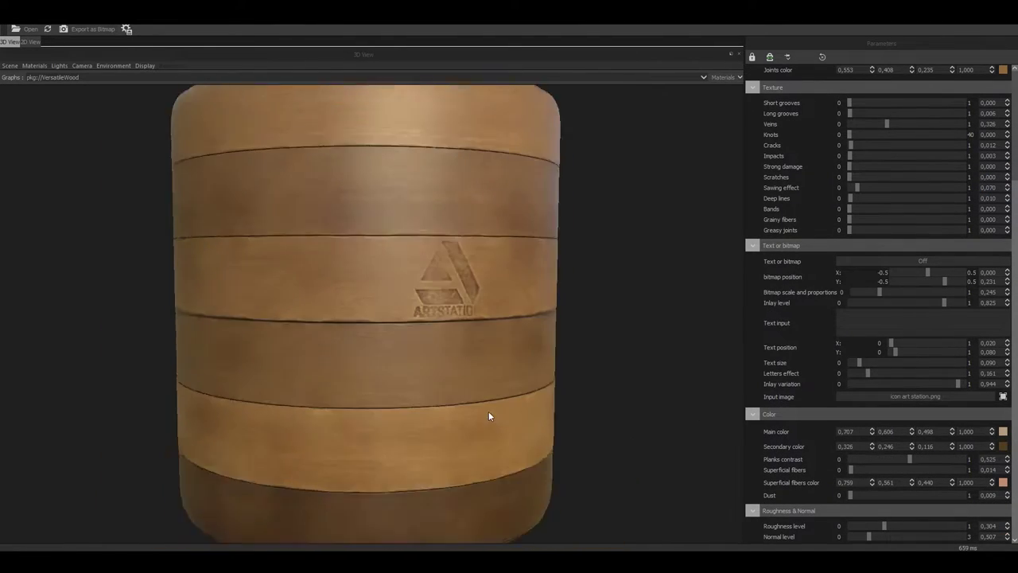
- Set the short grooves to 0,078 and the long grooves to 0,143
{"action": "scroll", "coordinate": [488, 411], "scroll_direction": "up", "scroll_amount": 2}
{"action": "left_click", "coordinate": [858, 102]}
{"action": "scroll", "coordinate": [768, 189], "scroll_direction": "up", "scroll_amount": 1}
{"action": "left_click", "coordinate": [865, 177]}
{"action": "scroll", "coordinate": [692, 407], "scroll_direction": "up", "scroll_amount": 3}
{"action": "scroll", "coordinate": [765, 434], "scroll_direction": "down", "scroll_amount": 1}
- Set the normal level to 1 and the roughness level to 0,396
{"action": "left_click_drag", "start_coordinate": [1000, 537], "coordinate": [977, 537]}
{"action": "type", "text": "1"}
{"action": "key", "text": "Return"}
{"action": "scroll", "coordinate": [467, 412], "scroll_direction": "down", "scroll_amount": 3}
{"action": "left_click_drag", "start_coordinate": [458, 410], "coordinate": [444, 419]}
{"action": "scroll", "coordinate": [443, 419], "scroll_direction": "up", "scroll_amount": 1}
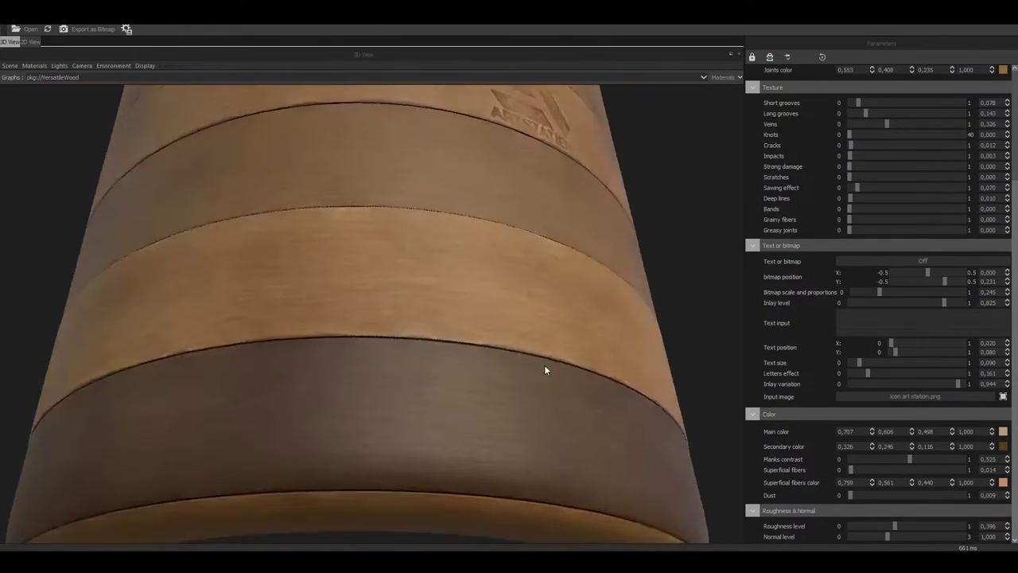
- Raise the veins to 0,549 and set the knots to 30
{"action": "scroll", "coordinate": [887, 159], "scroll_direction": "up", "scroll_amount": 1}
{"action": "left_click_drag", "start_coordinate": [887, 156], "coordinate": [912, 156]}
{"action": "left_click", "coordinate": [967, 165]}
{"action": "type", "text": "30"}
{"action": "key", "text": "Return"}
{"action": "scroll", "coordinate": [461, 314], "scroll_direction": "up", "scroll_amount": 2}
{"action": "scroll", "coordinate": [488, 309], "scroll_direction": "down", "scroll_amount": 1}
{"action": "left_click_drag", "start_coordinate": [580, 313], "coordinate": [437, 321]}
- Set the cracks to 0,203 and the impacts to 0,166
{"action": "left_click_drag", "start_coordinate": [852, 176], "coordinate": [872, 177]}
{"action": "left_click_drag", "start_coordinate": [505, 310], "coordinate": [505, 287]}
{"action": "left_click_drag", "start_coordinate": [850, 188], "coordinate": [868, 188]}
{"action": "left_click_drag", "start_coordinate": [561, 265], "coordinate": [455, 274]}
- Reduce the knots to 20 and raise the strong damage to 0,566
{"action": "left_click_drag", "start_coordinate": [999, 166], "coordinate": [963, 165]}
{"action": "type", "text": "20"}
{"action": "key", "text": "Return"}
{"action": "left_click_drag", "start_coordinate": [501, 322], "coordinate": [520, 314]}
{"action": "left_click_drag", "start_coordinate": [850, 198], "coordinate": [915, 195]}
{"action": "left_click_drag", "start_coordinate": [501, 302], "coordinate": [517, 318]}
- Set the scratches to 0,313 and the sawing effect to 0,139
{"action": "left_click", "coordinate": [885, 208]}
{"action": "left_click_drag", "start_coordinate": [501, 380], "coordinate": [439, 361]}
{"action": "scroll", "coordinate": [868, 98], "scroll_direction": "up", "scroll_amount": 3}
{"action": "scroll", "coordinate": [868, 97], "scroll_direction": "down", "scroll_amount": 2}
{"action": "mouse_move", "coordinate": [509, 350]}
{"action": "left_mouse_down"}
{"action": "mouse_move", "coordinate": [536, 349]}
{"action": "mouse_move", "coordinate": [514, 347]}
{"action": "left_mouse_up"}
{"action": "left_click_drag", "start_coordinate": [857, 237], "coordinate": [870, 238]}
{"action": "left_click_drag", "start_coordinate": [471, 338], "coordinate": [322, 342]}
{"action": "scroll", "coordinate": [322, 342], "scroll_direction": "down", "scroll_amount": 1}
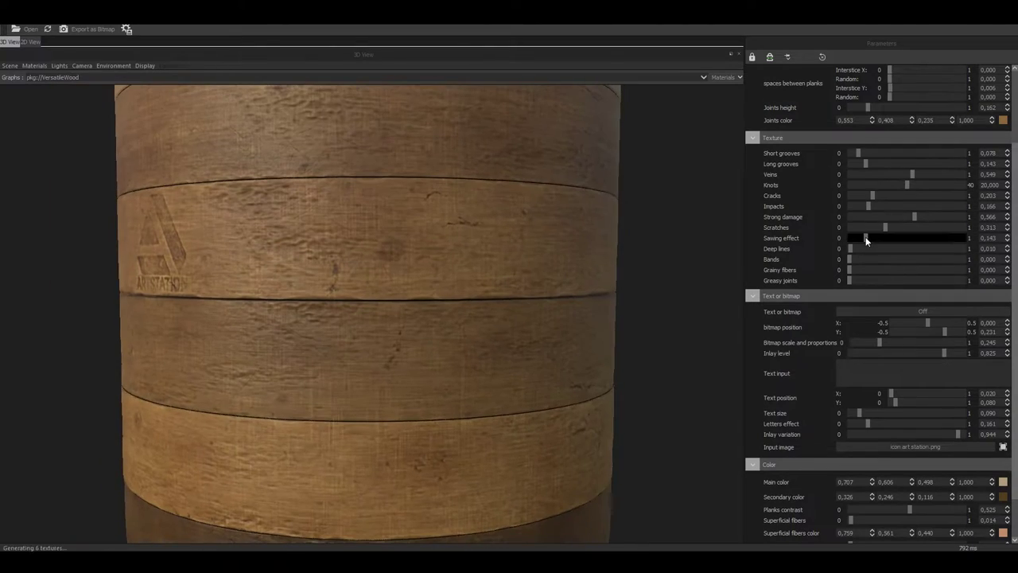
{"action": "left_click", "coordinate": [865, 238]}
{"action": "left_click_drag", "start_coordinate": [413, 303], "coordinate": [569, 290]}
- Set the deep lines to 0,254 and strengthen the veins
{"action": "left_click_drag", "start_coordinate": [851, 249], "coordinate": [879, 249]}
{"action": "left_click_drag", "start_coordinate": [449, 361], "coordinate": [421, 358]}
{"action": "scroll", "coordinate": [430, 358], "scroll_direction": "up", "scroll_amount": 2}
{"action": "left_click_drag", "start_coordinate": [912, 175], "coordinate": [953, 174]}
{"action": "left_click_drag", "start_coordinate": [509, 350], "coordinate": [341, 357]}
{"action": "scroll", "coordinate": [342, 358], "scroll_direction": "down", "scroll_amount": 2}
{"action": "scroll", "coordinate": [875, 382], "scroll_direction": "down", "scroll_amount": 2}
- Set the roughness level to 0,475 and raise the veins to 1,000
{"action": "left_click", "coordinate": [903, 525]}
{"action": "left_click_drag", "start_coordinate": [223, 382], "coordinate": [322, 376]}
{"action": "left_click_drag", "start_coordinate": [952, 124], "coordinate": [965, 124]}
- Set the dust to 0,405 and the superficial fibers to 0,143 with the grey color 0,443, 0,443, 0,443
{"action": "left_click_drag", "start_coordinate": [850, 495], "coordinate": [867, 470]}
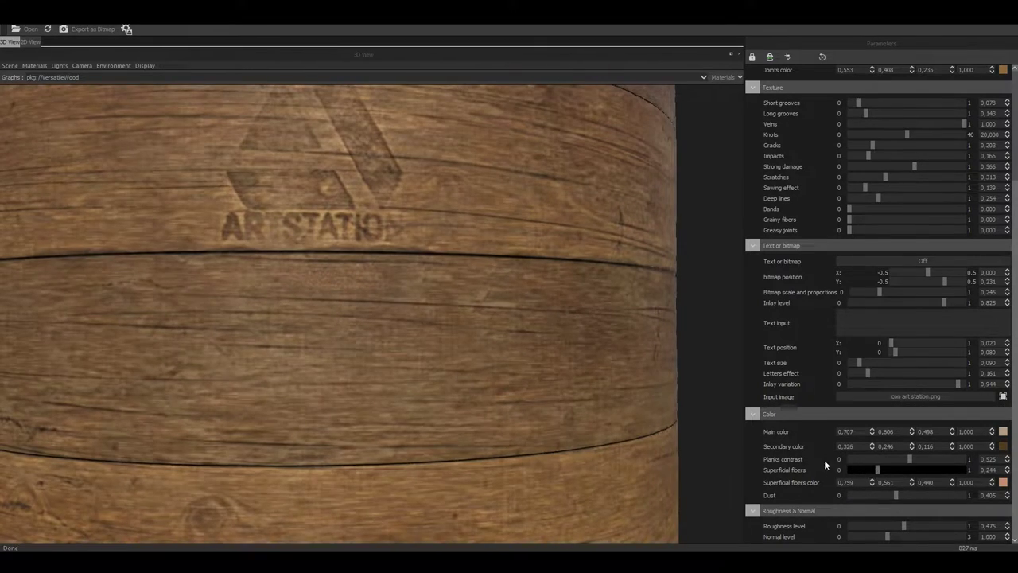
{"action": "left_click", "coordinate": [1003, 482]}
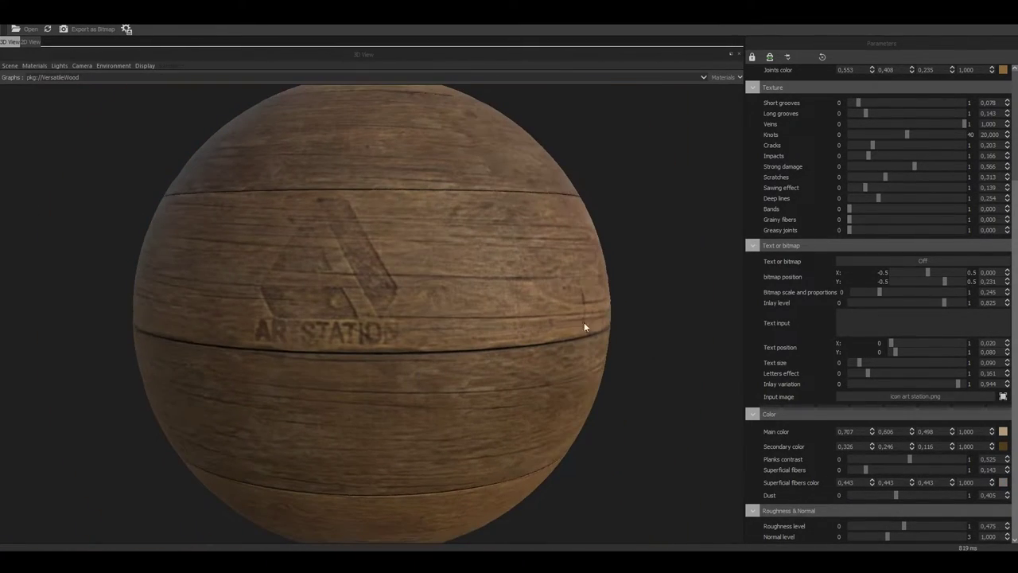
- Set the rounded borders to 0,037, the borders damages to 1,000 and the joints height to 0,544
{"action": "scroll", "coordinate": [938, 145], "scroll_direction": "up", "scroll_amount": 8}
{"action": "left_click_drag", "start_coordinate": [850, 144], "coordinate": [943, 144]}
{"action": "left_click_drag", "start_coordinate": [868, 203], "coordinate": [911, 202]}
{"action": "left_click_drag", "start_coordinate": [907, 155], "coordinate": [853, 144]}
{"action": "left_click_drag", "start_coordinate": [944, 155], "coordinate": [964, 155]}
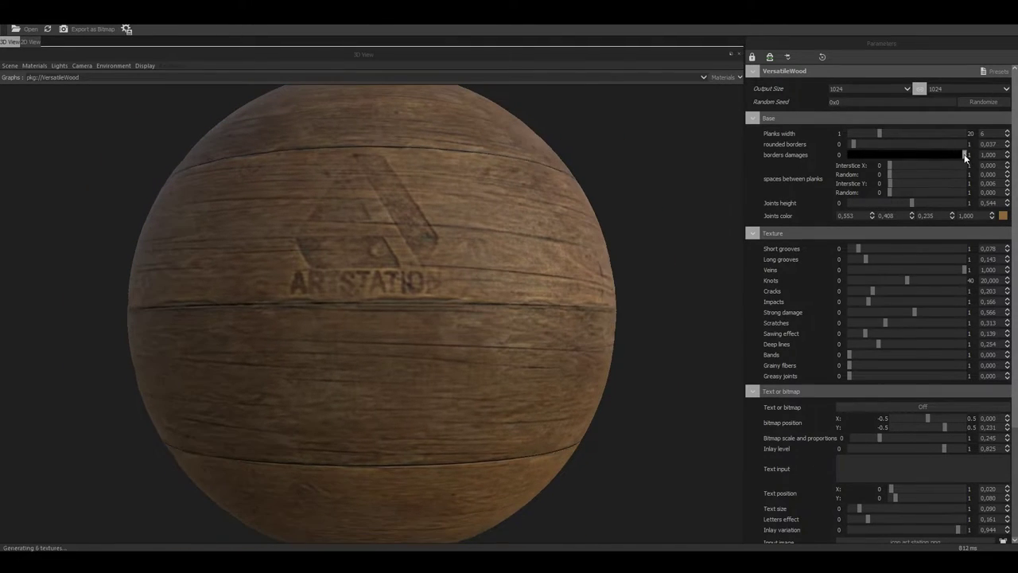
- Adjust the preview material's settings in the 3D view to displace the surface relief
{"action": "left_click", "coordinate": [34, 66]}
{"action": "left_click", "coordinate": [52, 77]}
{"action": "left_click", "coordinate": [739, 108]}
{"action": "left_click_drag", "start_coordinate": [644, 110], "coordinate": [637, 111]}
{"action": "left_click_drag", "start_coordinate": [556, 293], "coordinate": [743, 293]}
- Lower the joints height to 0,318 and switch the preview mesh to a cylinder
{"action": "left_click_drag", "start_coordinate": [911, 202], "coordinate": [885, 203]}
{"action": "left_click_drag", "start_coordinate": [509, 263], "coordinate": [614, 343]}
{"action": "left_click", "coordinate": [9, 66]}
{"action": "left_click", "coordinate": [36, 167]}
{"action": "scroll", "coordinate": [334, 313], "scroll_direction": "up", "scroll_amount": 5}
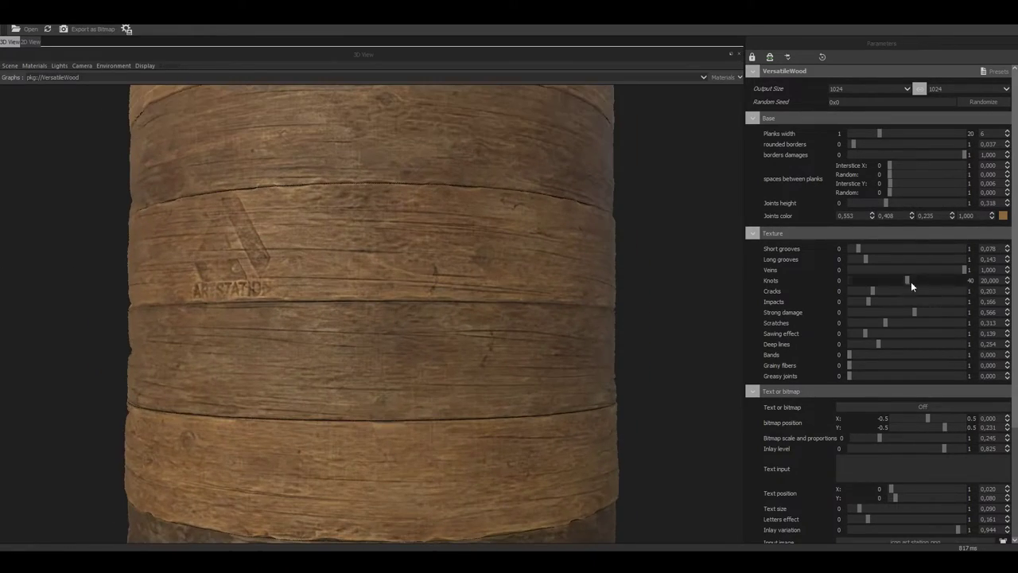
- Set the bands to 0,129, the grainy fibers to 0,341 and the greasy joints to 0,139
{"action": "scroll", "coordinate": [905, 285], "scroll_direction": "down", "scroll_amount": 3}
{"action": "left_click_drag", "start_coordinate": [849, 209], "coordinate": [872, 209]}
{"action": "left_click_drag", "start_coordinate": [334, 318], "coordinate": [509, 316]}
{"action": "left_click_drag", "start_coordinate": [872, 209], "coordinate": [864, 209]}
{"action": "scroll", "coordinate": [590, 456], "scroll_direction": "up", "scroll_amount": 2}
{"action": "mouse_move", "coordinate": [849, 220]}
{"action": "left_mouse_down"}
{"action": "mouse_move", "coordinate": [889, 219]}
{"action": "mouse_move", "coordinate": [864, 230]}
{"action": "left_mouse_up"}
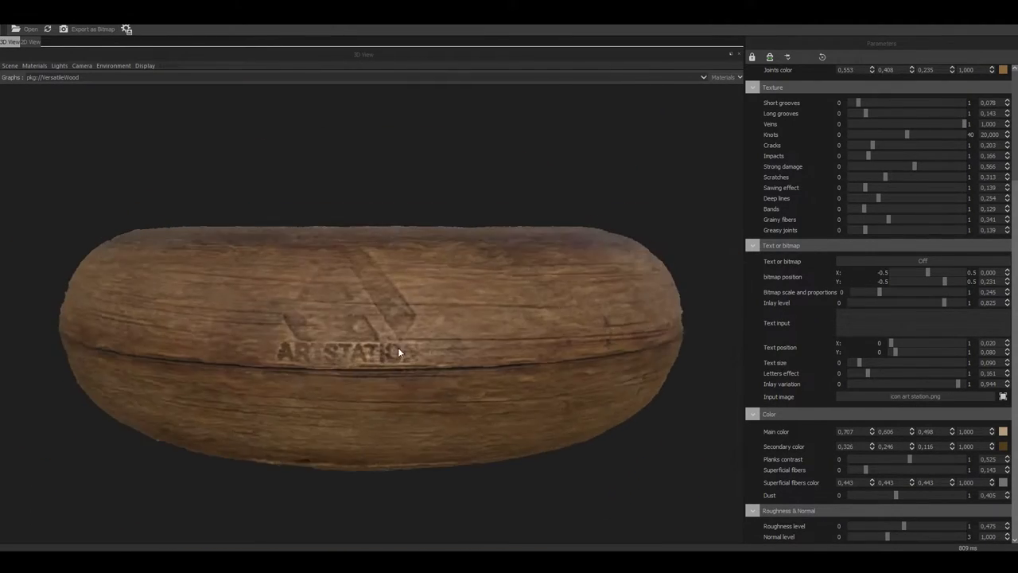
- Set the planks width to 8
{"action": "scroll", "coordinate": [783, 257], "scroll_direction": "up", "scroll_amount": 3}
{"action": "double_click", "coordinate": [974, 133]}
{"action": "type", "text": "8"}
{"action": "key", "text": "Return"}
{"action": "left_click_drag", "start_coordinate": [450, 278], "coordinate": [502, 274]}
- Readjust the preview material's settings in the 3D view and set the output size to 2048
{"action": "left_click_drag", "start_coordinate": [743, 211], "coordinate": [643, 218]}
{"action": "double_click", "coordinate": [717, 111]}
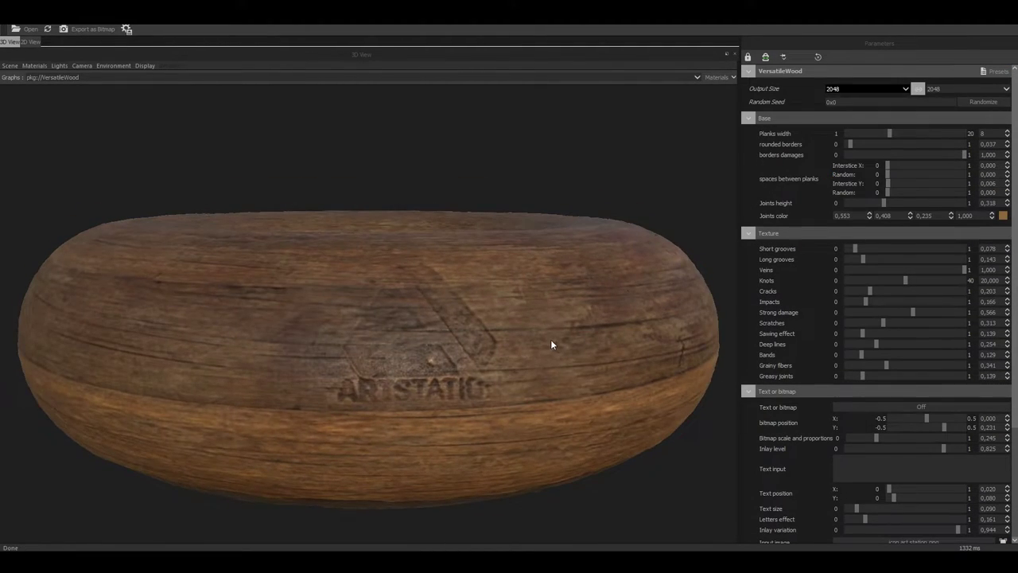
{"action": "left_click_drag", "start_coordinate": [552, 343], "coordinate": [467, 349]}
{"action": "scroll", "coordinate": [468, 349], "scroll_direction": "down", "scroll_amount": 3}
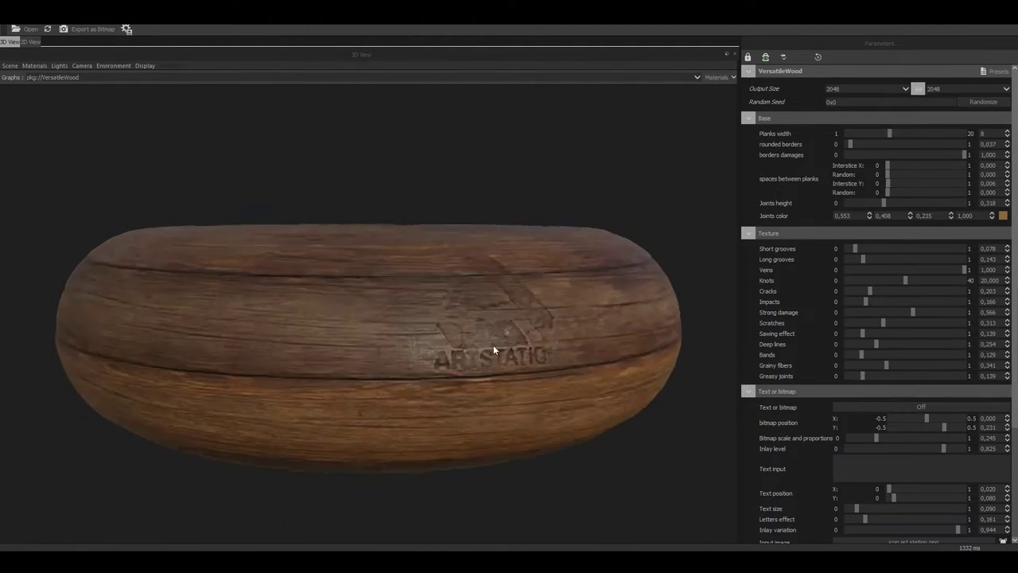
- Set the short grooves to 0,027, the long grooves to 0,036, the cracks to 0,282 and the impacts to 0,296
{"action": "scroll", "coordinate": [467, 351], "scroll_direction": "up", "scroll_amount": 3}
{"action": "left_click_drag", "start_coordinate": [855, 248], "coordinate": [850, 259]}
{"action": "left_click_drag", "start_coordinate": [461, 398], "coordinate": [569, 360]}
{"action": "left_click_drag", "start_coordinate": [870, 291], "coordinate": [881, 302]}
{"action": "left_click_drag", "start_coordinate": [523, 378], "coordinate": [501, 406]}
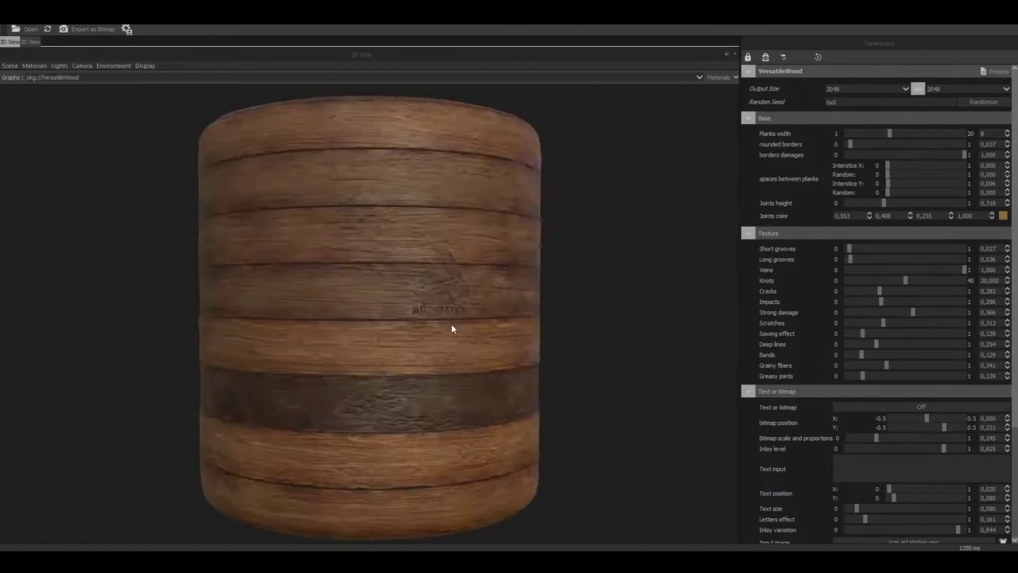
- Raise the rounded borders to 0,704 and lower the strong damage to 0,313
{"action": "scroll", "coordinate": [454, 325], "scroll_direction": "up", "scroll_amount": 5}
{"action": "left_click", "coordinate": [929, 144]}
{"action": "left_click", "coordinate": [883, 312]}
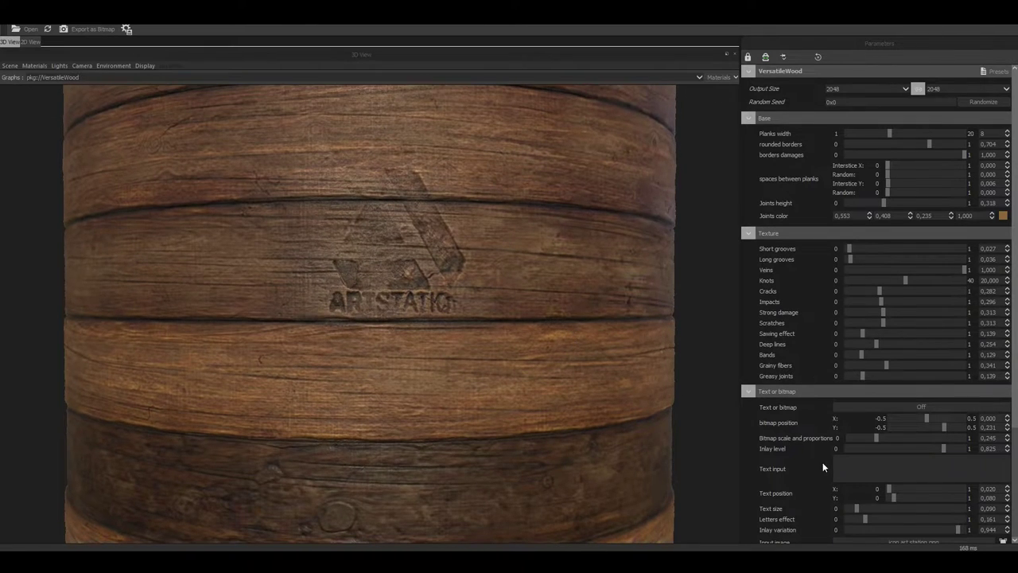
- Lower the planks contrast to 0,372
{"action": "scroll", "coordinate": [824, 477], "scroll_direction": "down", "scroll_amount": 3}
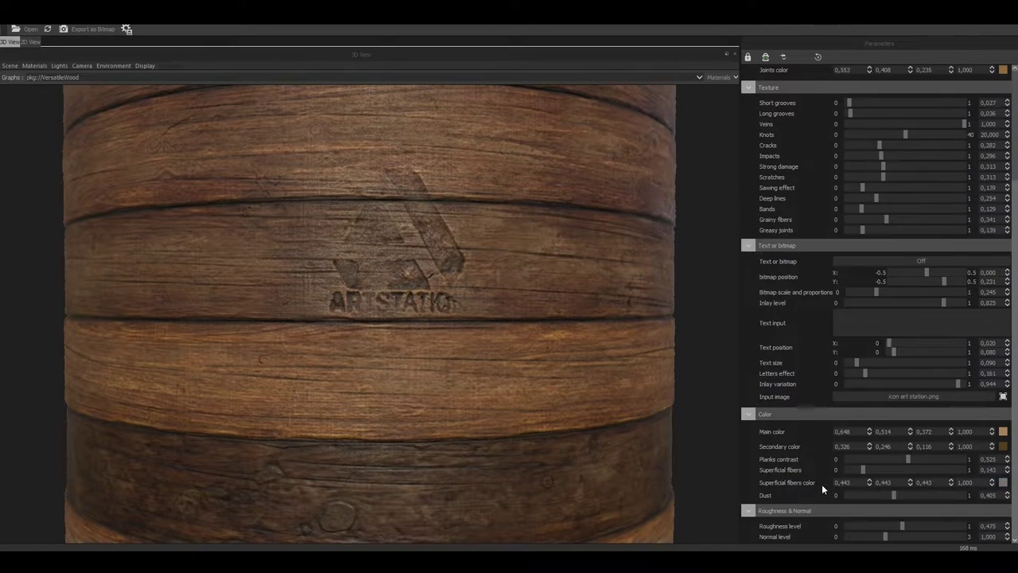
{"action": "left_click", "coordinate": [889, 459]}
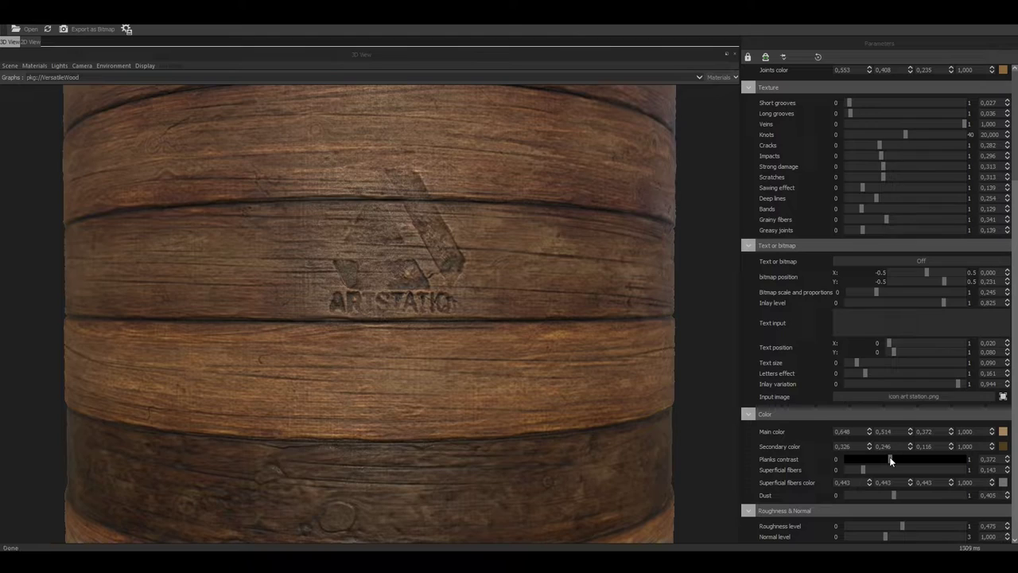
{"action": "mouse_move", "coordinate": [517, 395]}
{"action": "left_mouse_down"}
{"action": "mouse_move", "coordinate": [535, 388]}
{"action": "mouse_move", "coordinate": [507, 386]}
{"action": "left_mouse_up"}
{"action": "scroll", "coordinate": [535, 388], "scroll_direction": "down", "scroll_amount": 2}
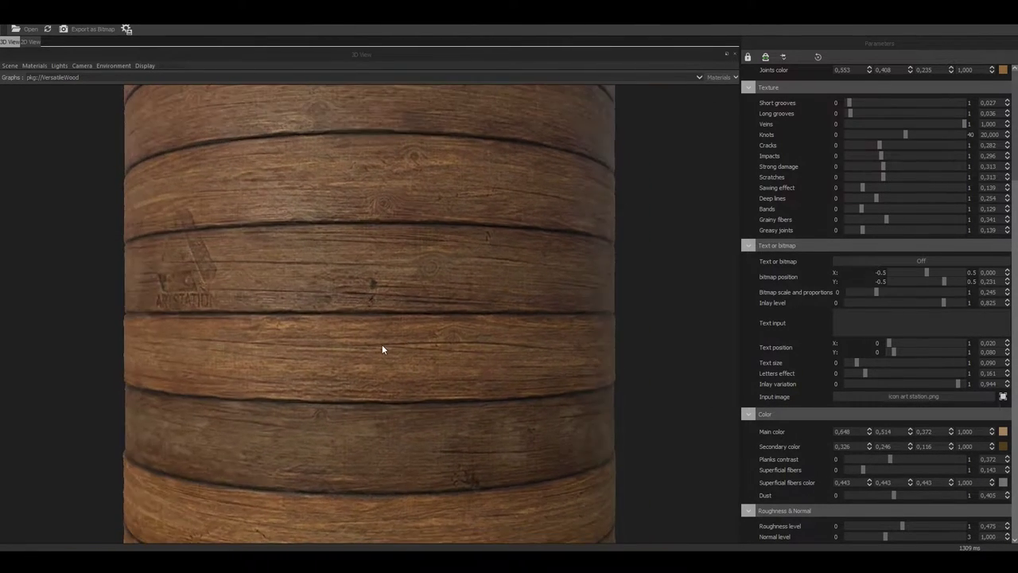
- Raise the impacts to 0,439 and the strong damage to 0,740, and set the output size to 4096
{"action": "left_click_drag", "start_coordinate": [382, 349], "coordinate": [465, 342]}
{"action": "middle_click_drag", "start_coordinate": [465, 343], "coordinate": [458, 364]}
{"action": "scroll", "coordinate": [450, 357], "scroll_direction": "up", "scroll_amount": 3}
{"action": "left_click_drag", "start_coordinate": [448, 356], "coordinate": [448, 331]}
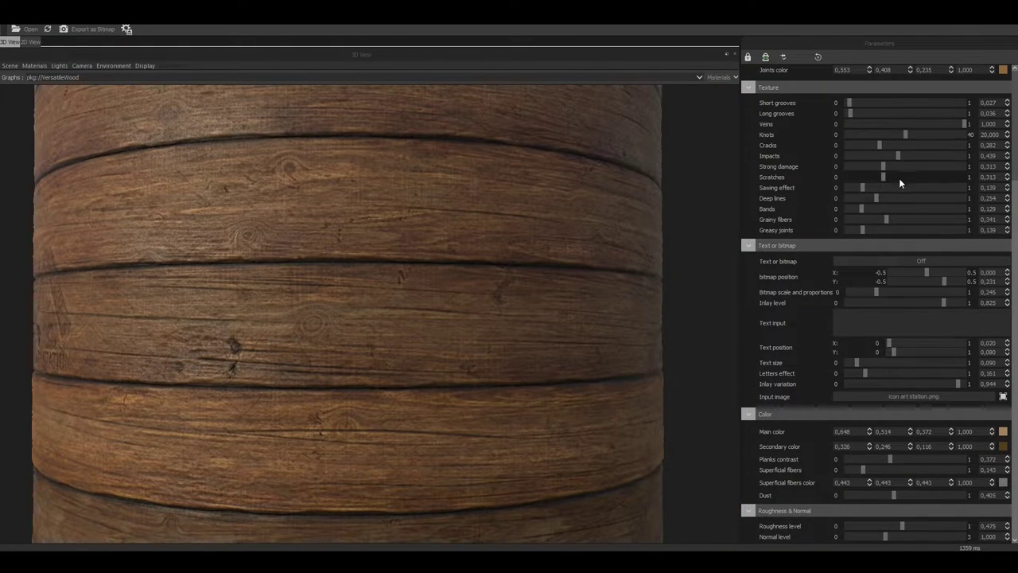
{"action": "left_click", "coordinate": [897, 165]}
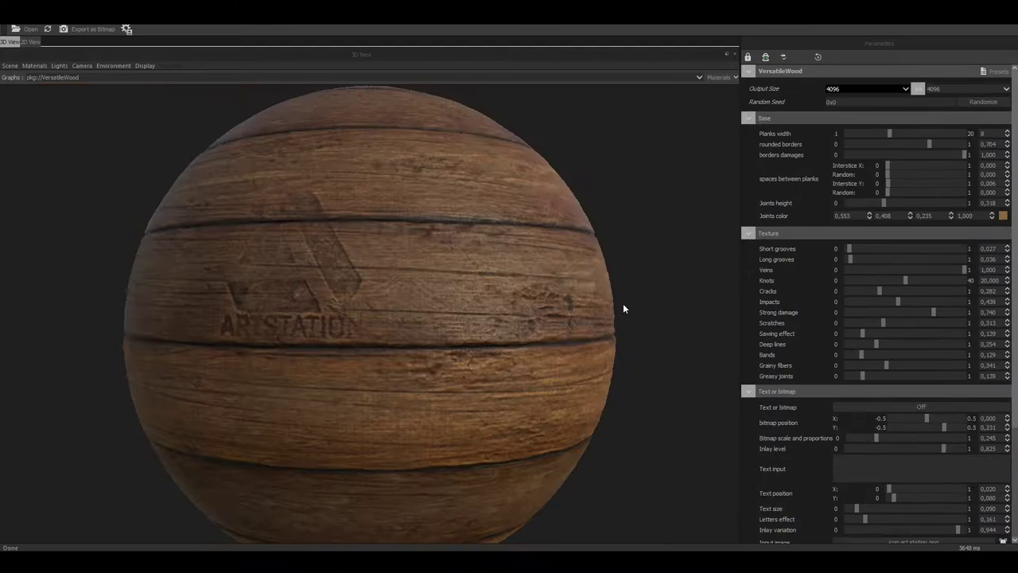
- Lower the scratches to 0,242 and check the engraved planks in the 3D view
{"action": "left_click_drag", "start_coordinate": [622, 309], "coordinate": [450, 318]}
{"action": "scroll", "coordinate": [489, 306], "scroll_direction": "up", "scroll_amount": 2}
{"action": "left_click_drag", "start_coordinate": [439, 314], "coordinate": [341, 307]}
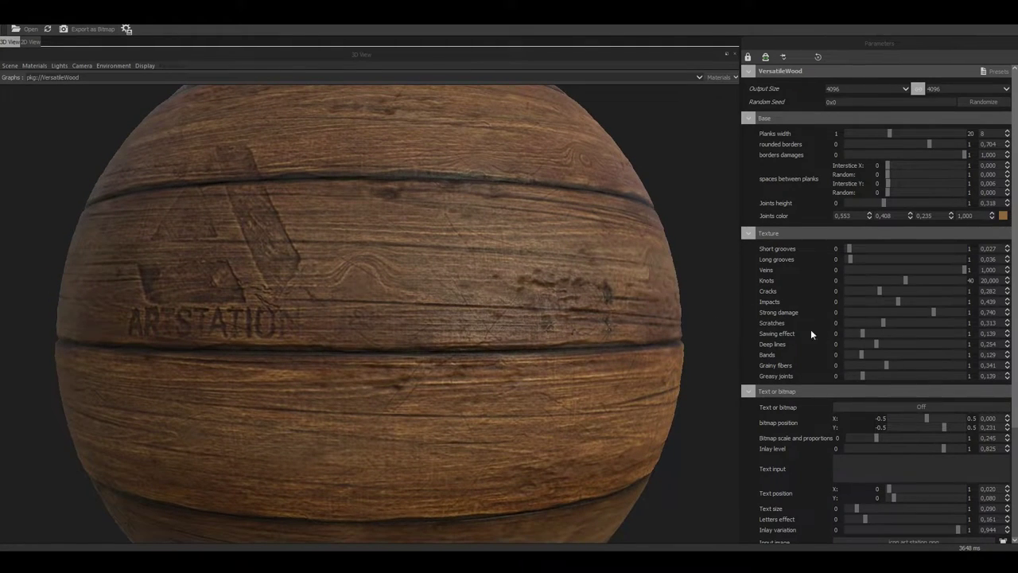
{"action": "left_click_drag", "start_coordinate": [867, 322], "coordinate": [874, 323]}
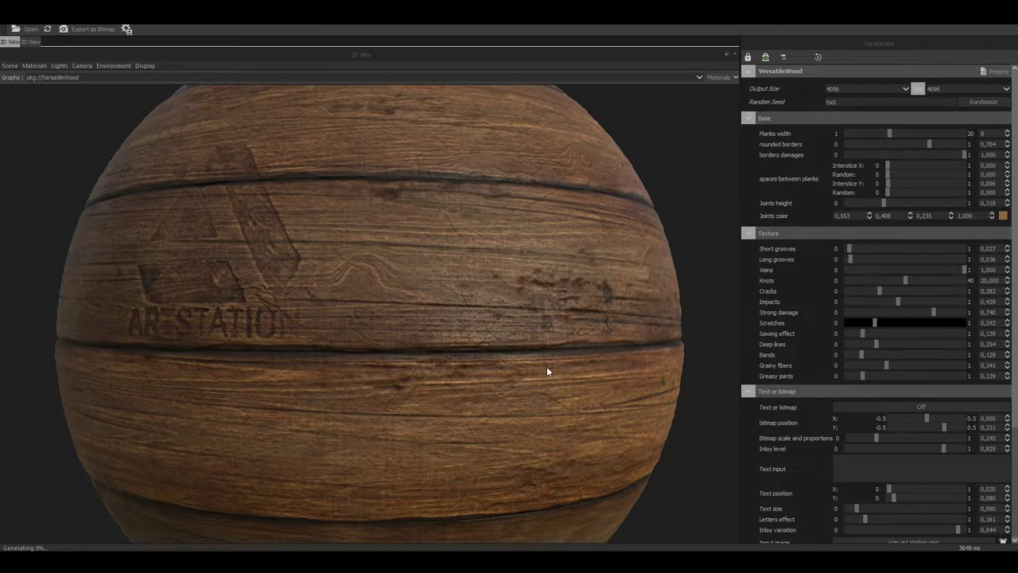
{"action": "scroll", "coordinate": [553, 367], "scroll_direction": "down", "scroll_amount": 2}
{"action": "left_click_drag", "start_coordinate": [440, 368], "coordinate": [478, 368]}
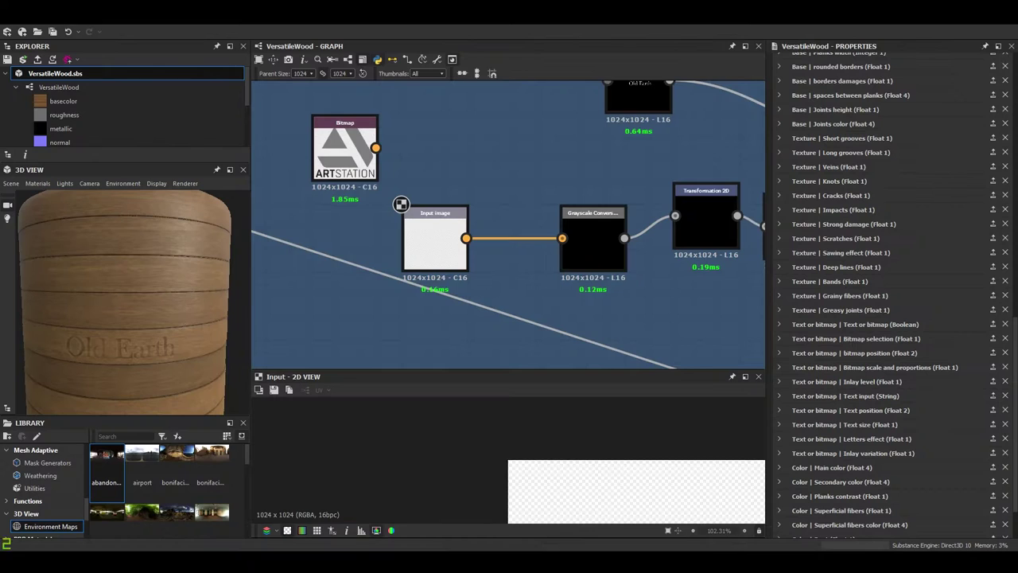
- Switch to Substance Designer and examine the VersatileWood graph from the bitmap input nodes out to its main frames
{"action": "scroll", "coordinate": [509, 223], "scroll_direction": "down", "scroll_amount": 5}
{"action": "scroll", "coordinate": [533, 184], "scroll_direction": "up", "scroll_amount": 3}
{"action": "middle_click_drag", "start_coordinate": [761, 215], "coordinate": [658, 262]}
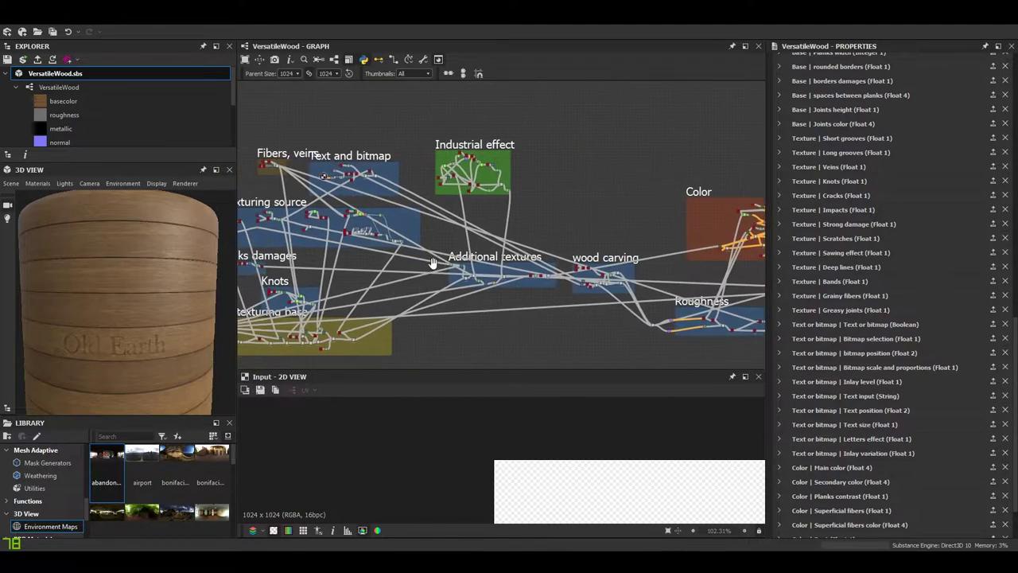
{"action": "middle_click_drag", "start_coordinate": [231, 164], "coordinate": [335, 140]}
{"action": "middle_click_drag", "start_coordinate": [483, 267], "coordinate": [445, 254]}
{"action": "scroll", "coordinate": [517, 260], "scroll_direction": "up", "scroll_amount": 1}
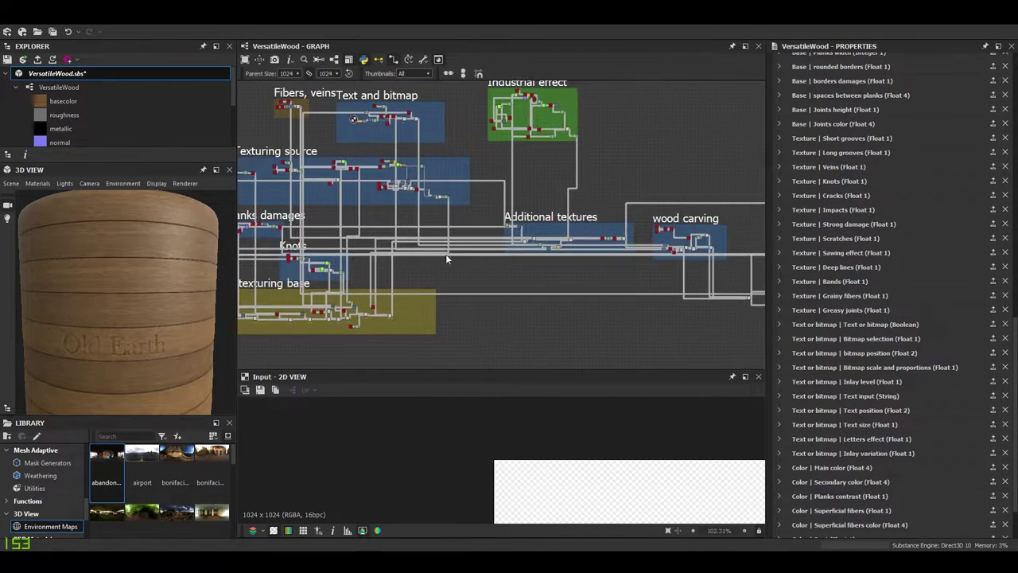
- Survey the frames from Noises to wood carving, select their nodes to highlight the links, and clear the selection
{"action": "scroll", "coordinate": [561, 239], "scroll_direction": "down", "scroll_amount": 2}
{"action": "middle_click_drag", "start_coordinate": [642, 239], "coordinate": [416, 250]}
{"action": "middle_click_drag", "start_coordinate": [297, 243], "coordinate": [509, 235]}
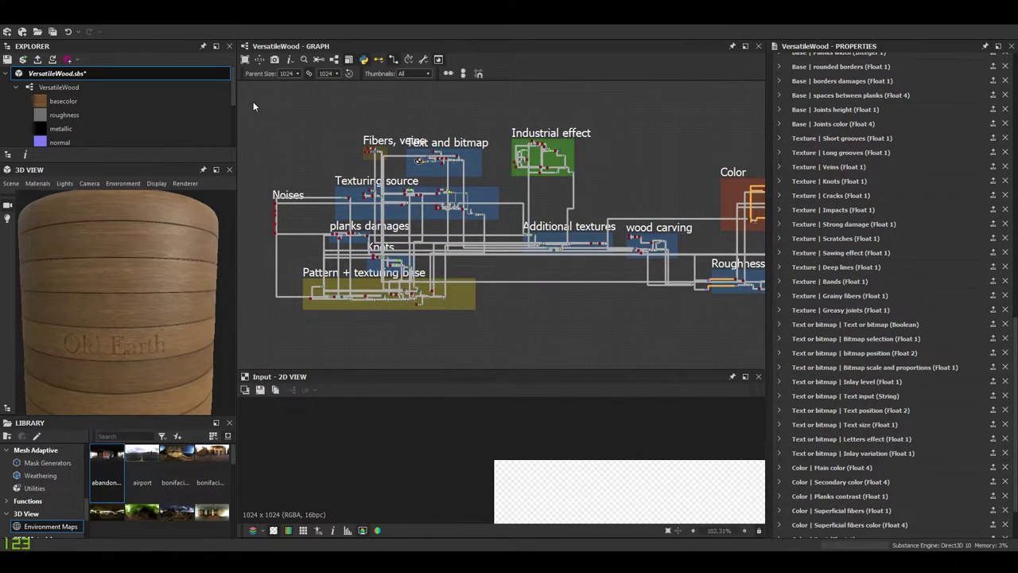
{"action": "left_click_drag", "start_coordinate": [360, 248], "coordinate": [617, 339]}
{"action": "left_click_drag", "start_coordinate": [296, 102], "coordinate": [690, 354]}
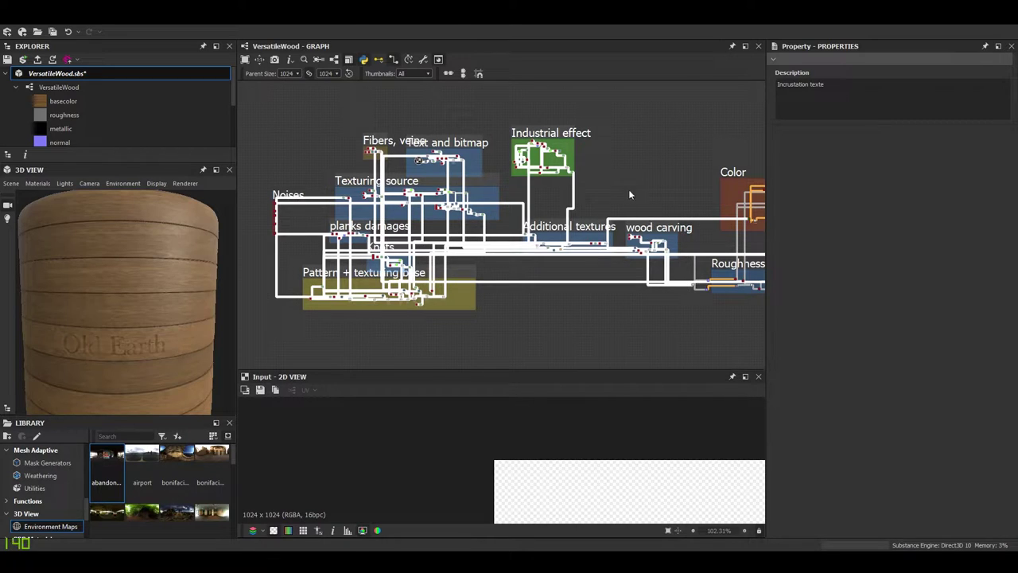
{"action": "left_click", "coordinate": [626, 195]}
- Examine the Color and Roughness frames, the output nodes and the Additional textures frame of the graph
{"action": "middle_click_drag", "start_coordinate": [716, 259], "coordinate": [411, 260]}
{"action": "scroll", "coordinate": [410, 261], "scroll_direction": "up", "scroll_amount": 3}
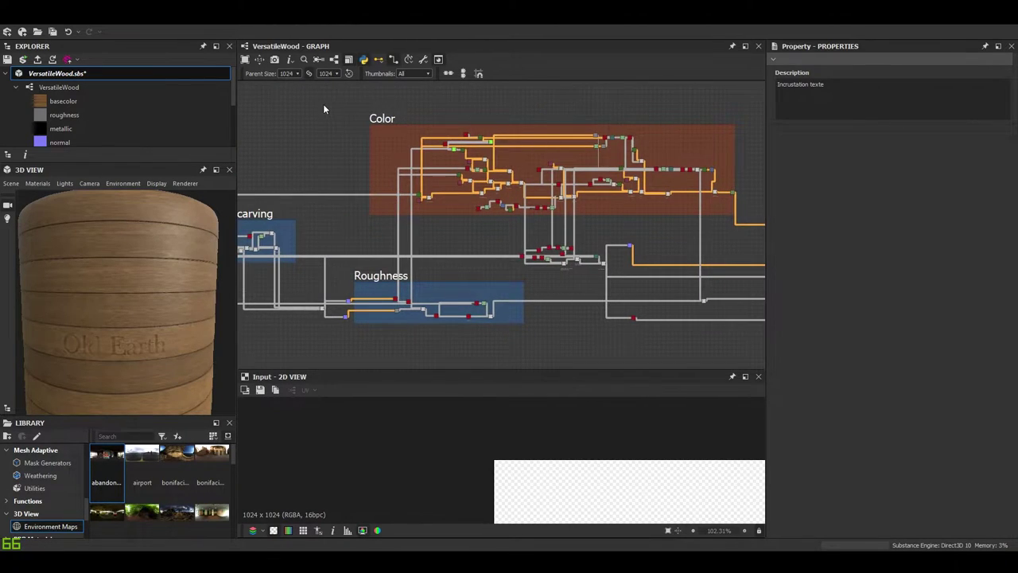
{"action": "middle_click_drag", "start_coordinate": [618, 274], "coordinate": [461, 272]}
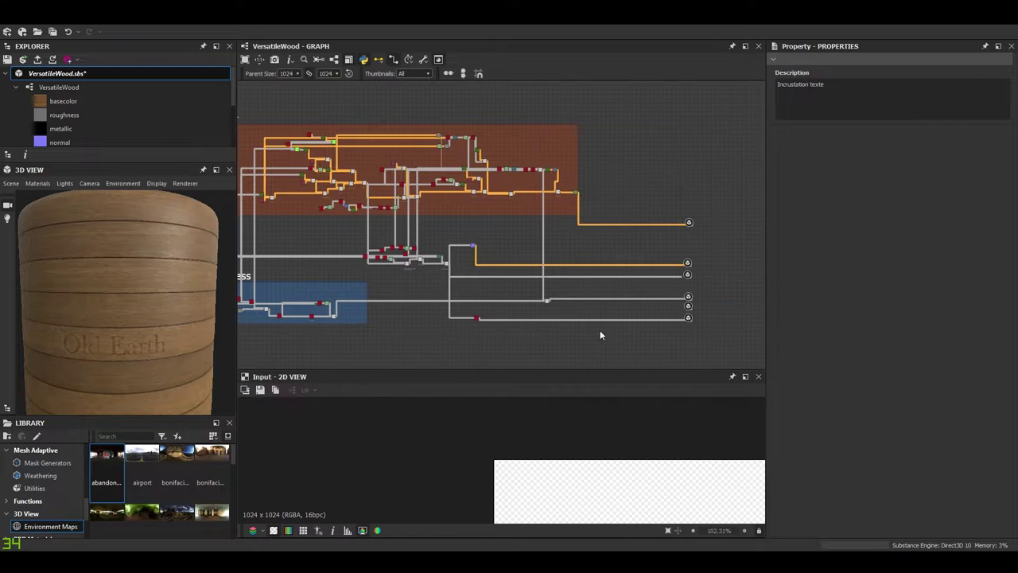
{"action": "scroll", "coordinate": [472, 283], "scroll_direction": "down", "scroll_amount": 1}
{"action": "middle_click_drag", "start_coordinate": [390, 261], "coordinate": [623, 267]}
{"action": "middle_click_drag", "start_coordinate": [531, 260], "coordinate": [756, 264]}
{"action": "scroll", "coordinate": [748, 264], "scroll_direction": "down", "scroll_amount": 2}
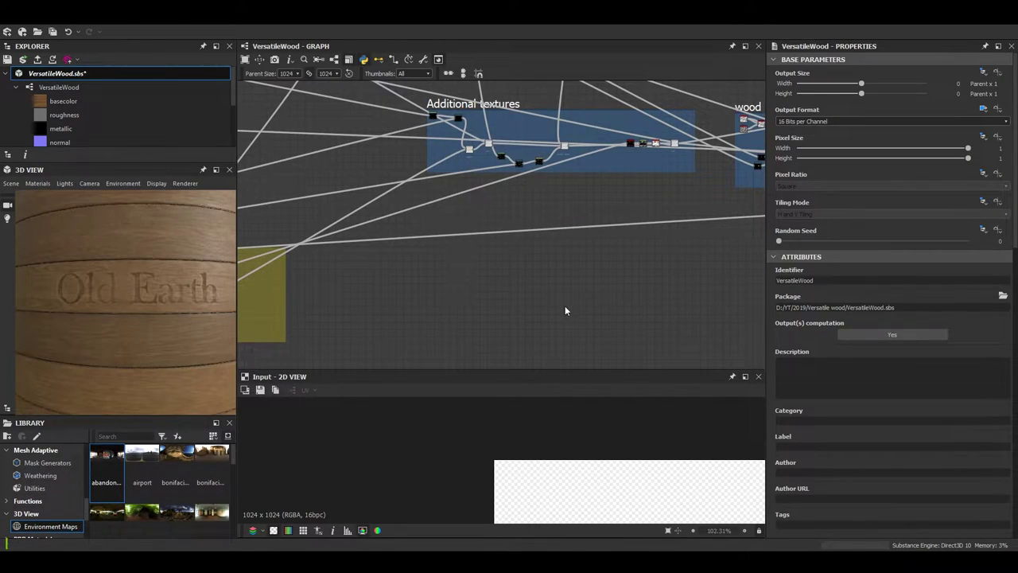
- Review the graph's exposed input parameters, from the Base group to Roughness & Normal
{"action": "scroll", "coordinate": [910, 368], "scroll_direction": "down", "scroll_amount": 15}
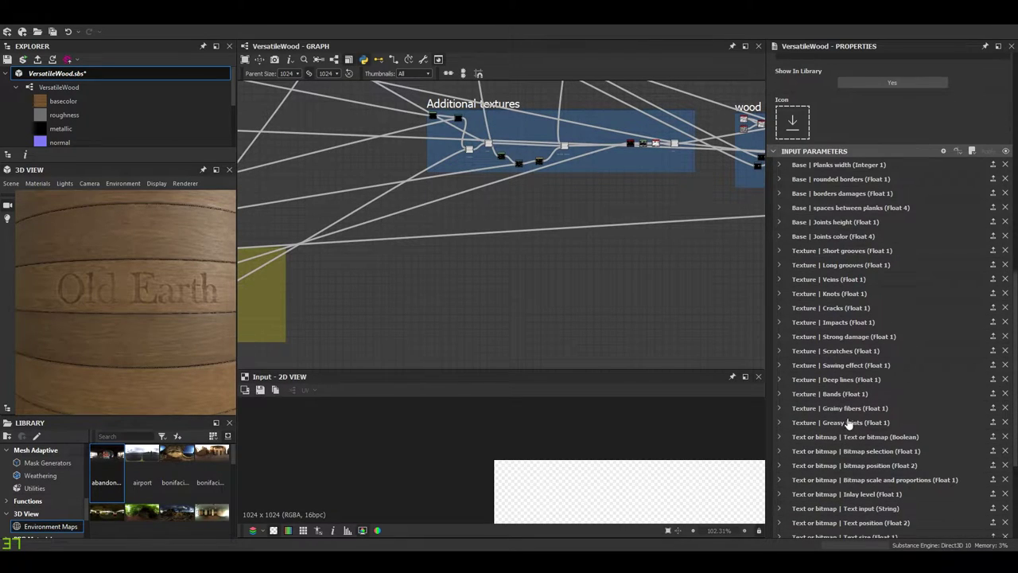
{"action": "scroll", "coordinate": [871, 350], "scroll_direction": "up", "scroll_amount": 2}
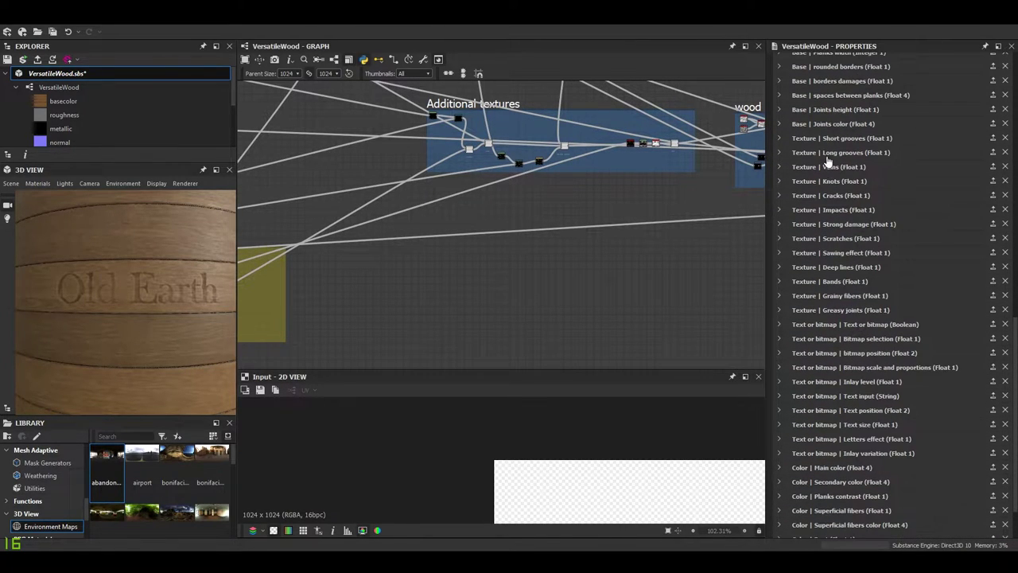
{"action": "scroll", "coordinate": [831, 184], "scroll_direction": "up", "scroll_amount": 1}
{"action": "scroll", "coordinate": [863, 345], "scroll_direction": "down", "scroll_amount": 2}
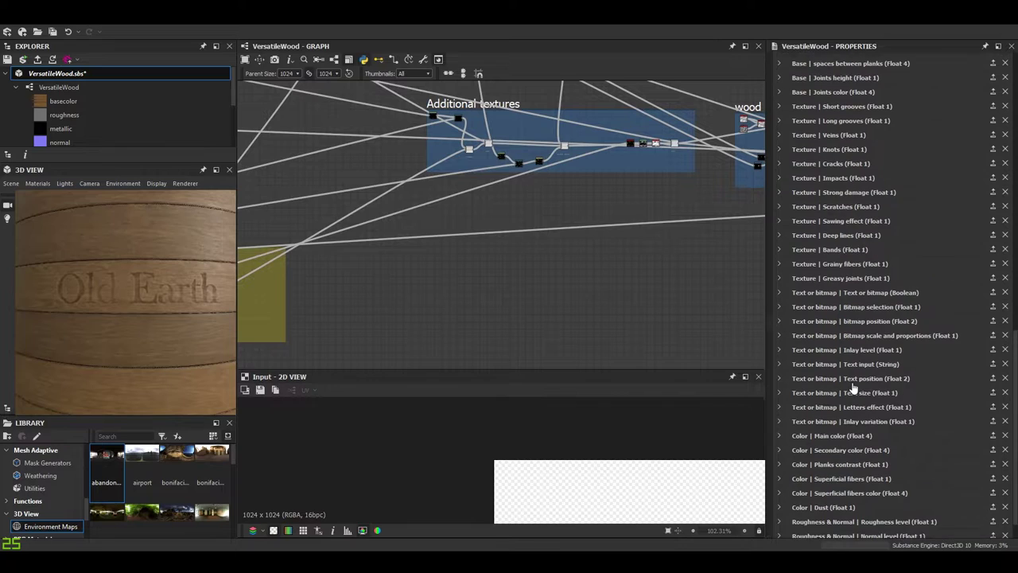
{"action": "scroll", "coordinate": [857, 280], "scroll_direction": "up", "scroll_amount": 3}
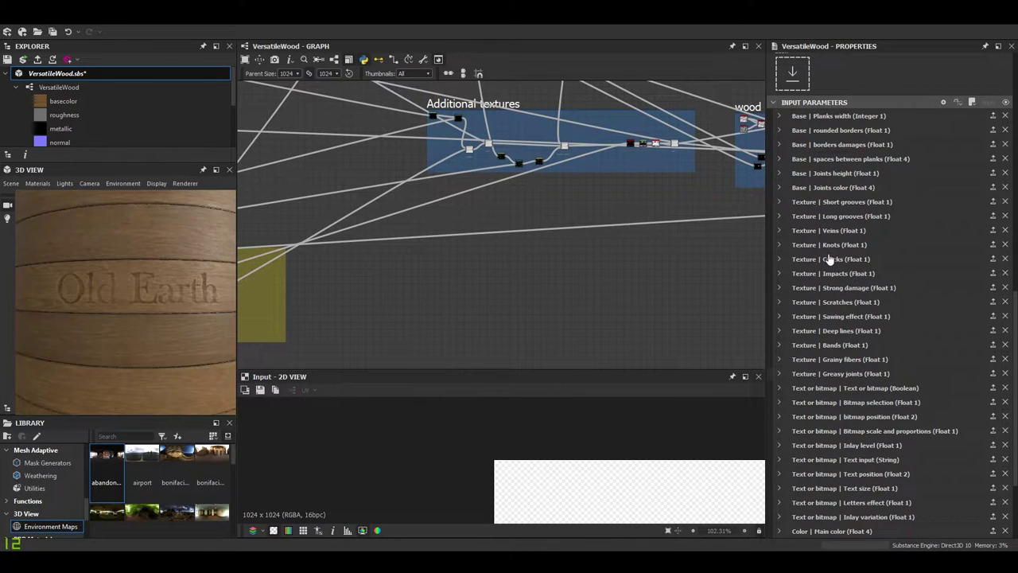
- Select the Blend node above the "Industriel - impacts" comment and inspect its opacity parameter
{"action": "scroll", "coordinate": [571, 152], "scroll_direction": "up", "scroll_amount": 8}
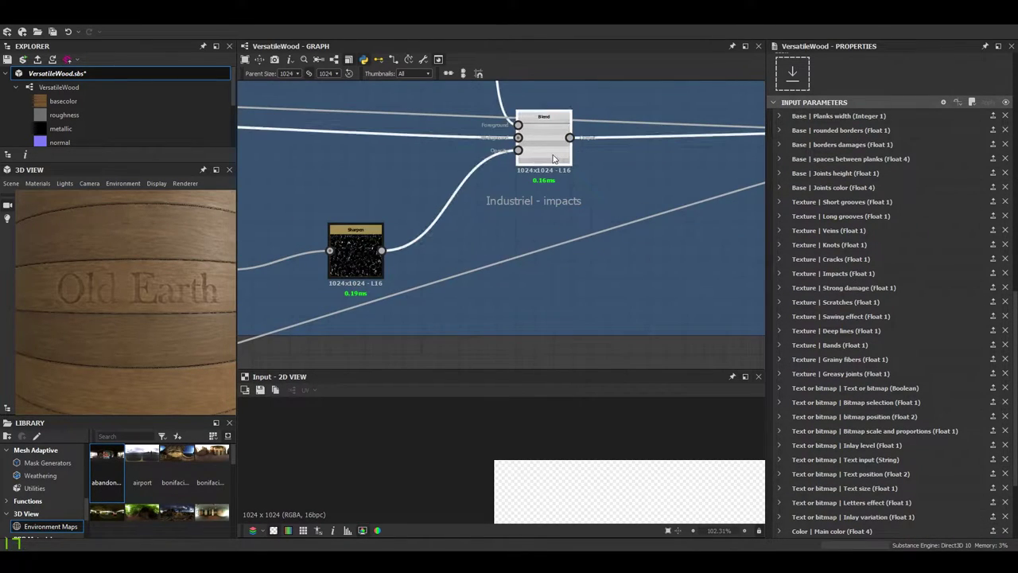
{"action": "left_click", "coordinate": [554, 159]}
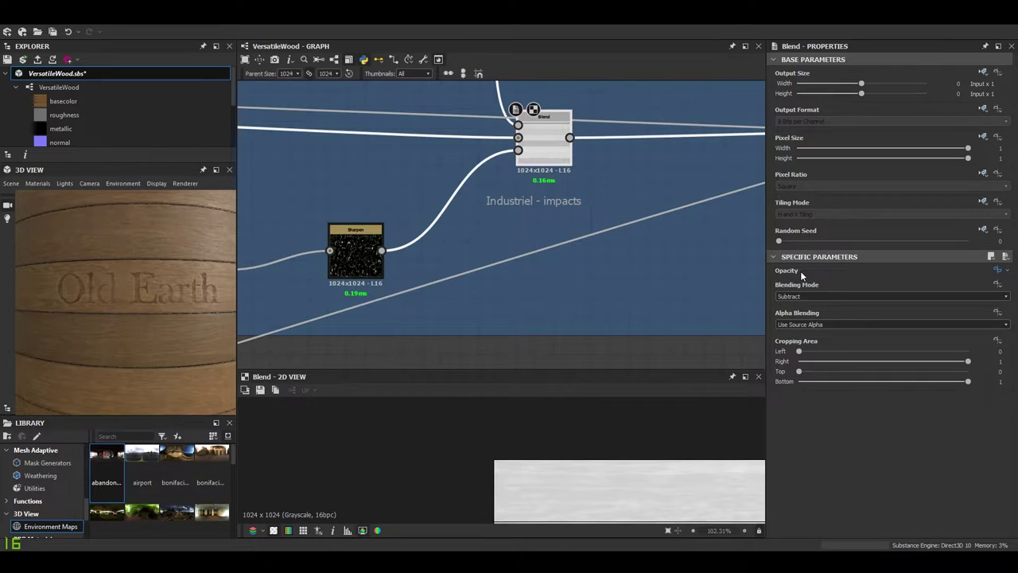
{"action": "mouse_move", "coordinate": [799, 269]}
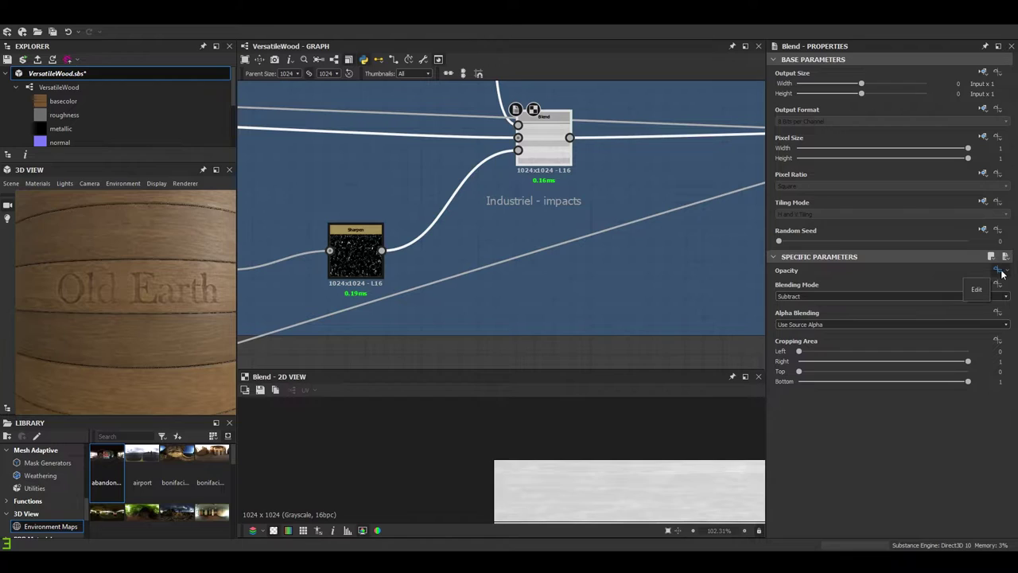
- Select the Transformation 2D node in the Text and bitmap frame and look at the engraved text in the 3D preview
{"action": "middle_click_drag", "start_coordinate": [563, 204], "coordinate": [654, 236]}
{"action": "scroll", "coordinate": [550, 229], "scroll_direction": "down", "scroll_amount": 5}
{"action": "scroll", "coordinate": [578, 244], "scroll_direction": "down", "scroll_amount": 5}
{"action": "middle_click_drag", "start_coordinate": [577, 244], "coordinate": [631, 384]}
{"action": "middle_click_drag", "start_coordinate": [480, 268], "coordinate": [589, 379]}
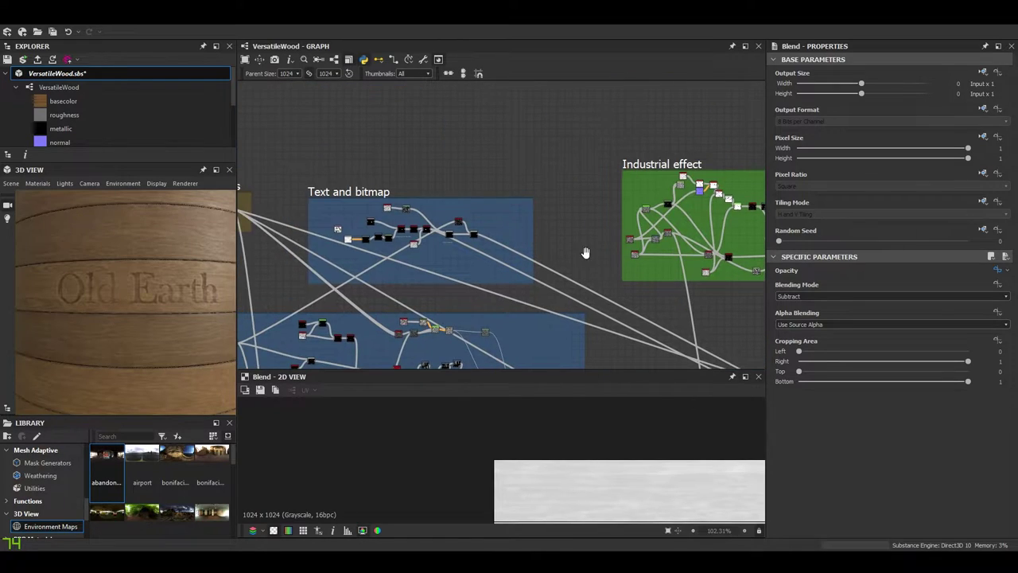
{"action": "middle_click_drag", "start_coordinate": [585, 252], "coordinate": [771, 278]}
{"action": "scroll", "coordinate": [569, 288], "scroll_direction": "up", "scroll_amount": 7}
{"action": "middle_click_drag", "start_coordinate": [538, 220], "coordinate": [522, 237]}
{"action": "scroll", "coordinate": [534, 206], "scroll_direction": "up", "scroll_amount": 3}
{"action": "left_click", "coordinate": [532, 206]}
{"action": "scroll", "coordinate": [478, 254], "scroll_direction": "down", "scroll_amount": 3}
{"action": "scroll", "coordinate": [458, 285], "scroll_direction": "up", "scroll_amount": 2}
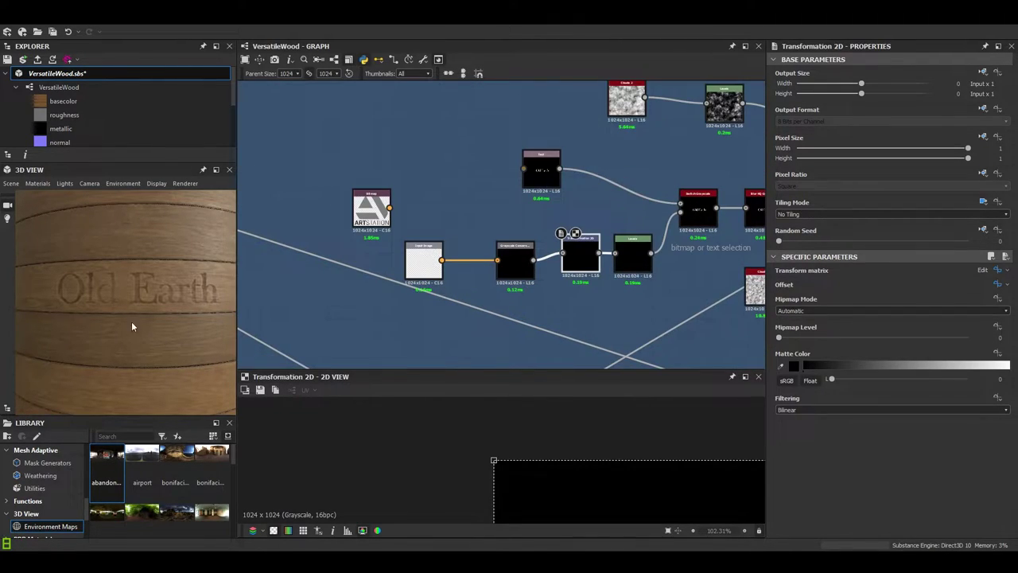
{"action": "left_click_drag", "start_coordinate": [152, 309], "coordinate": [148, 312]}
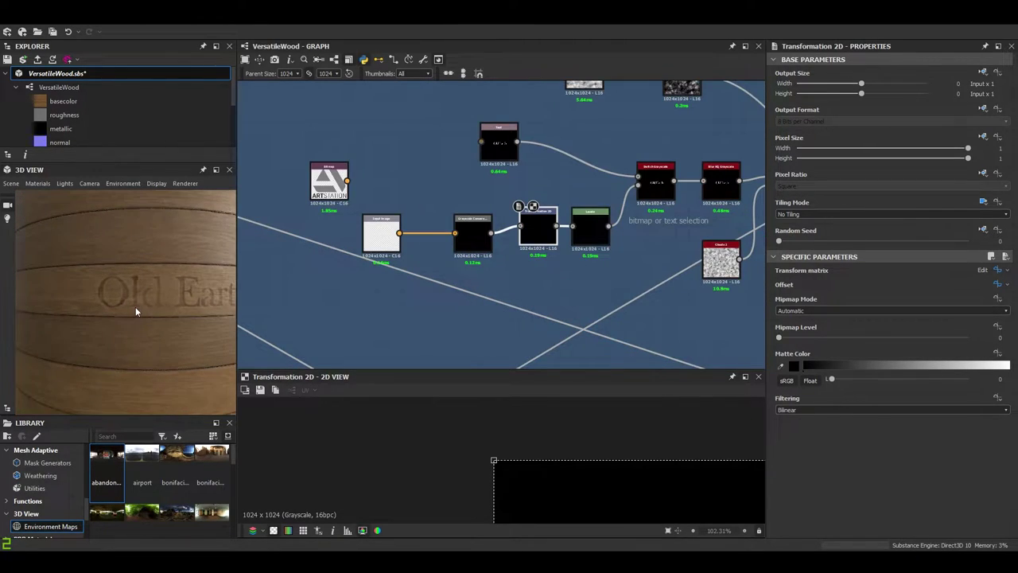
- Open the Transform matrix function of the Transformation 2D node and examine its lerp node network
{"action": "left_click_drag", "start_coordinate": [136, 306], "coordinate": [122, 311]}
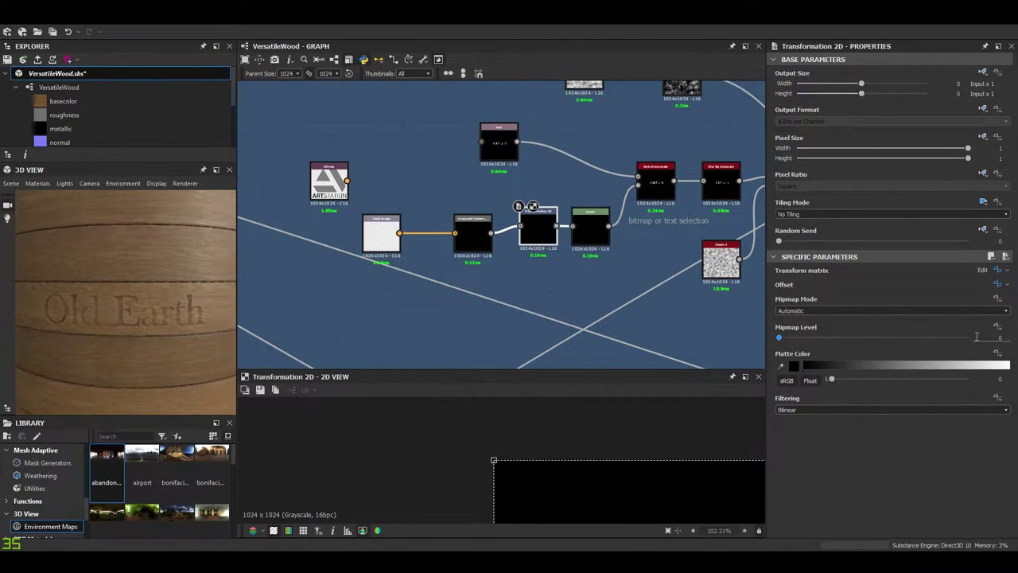
{"action": "left_click", "coordinate": [1006, 271]}
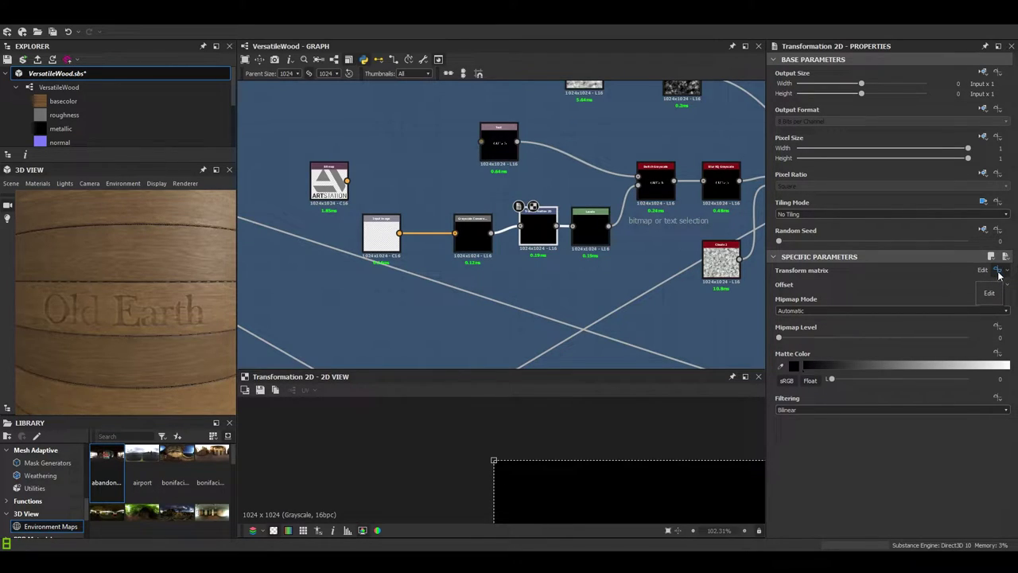
{"action": "left_click", "coordinate": [812, 276]}
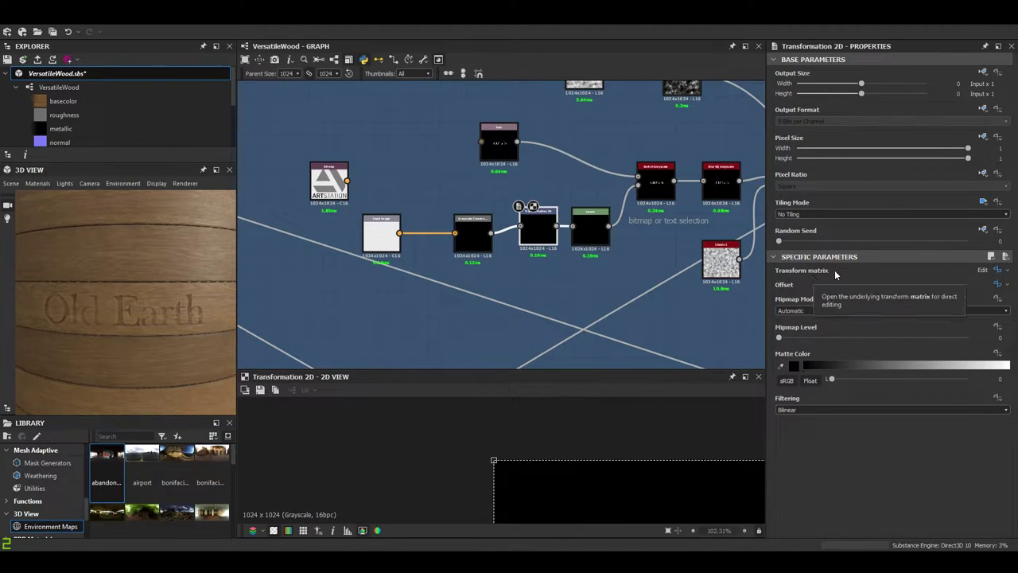
{"action": "left_click", "coordinate": [982, 271]}
{"action": "scroll", "coordinate": [556, 262], "scroll_direction": "down", "scroll_amount": 2}
{"action": "scroll", "coordinate": [398, 218], "scroll_direction": "up", "scroll_amount": 2}
{"action": "scroll", "coordinate": [449, 266], "scroll_direction": "down", "scroll_amount": 1}
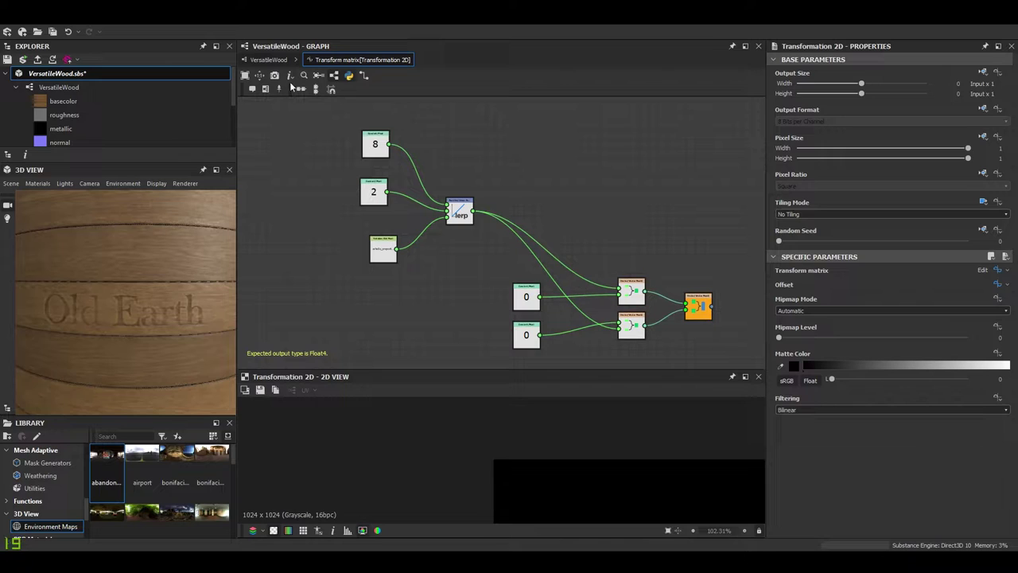
- Return to the VersatileWood graph and survey the planks damages, Knots and Pattern + texturing base frames
{"action": "left_click", "coordinate": [268, 60]}
{"action": "scroll", "coordinate": [509, 251], "scroll_direction": "down", "scroll_amount": 2}
{"action": "scroll", "coordinate": [529, 264], "scroll_direction": "up", "scroll_amount": 2}
{"action": "scroll", "coordinate": [528, 265], "scroll_direction": "down", "scroll_amount": 2}
{"action": "middle_click_drag", "start_coordinate": [648, 276], "coordinate": [434, 235]}
{"action": "scroll", "coordinate": [445, 246], "scroll_direction": "down", "scroll_amount": 4}
{"action": "middle_click_drag", "start_coordinate": [512, 257], "coordinate": [556, 157]}
{"action": "scroll", "coordinate": [536, 258], "scroll_direction": "down", "scroll_amount": 1}
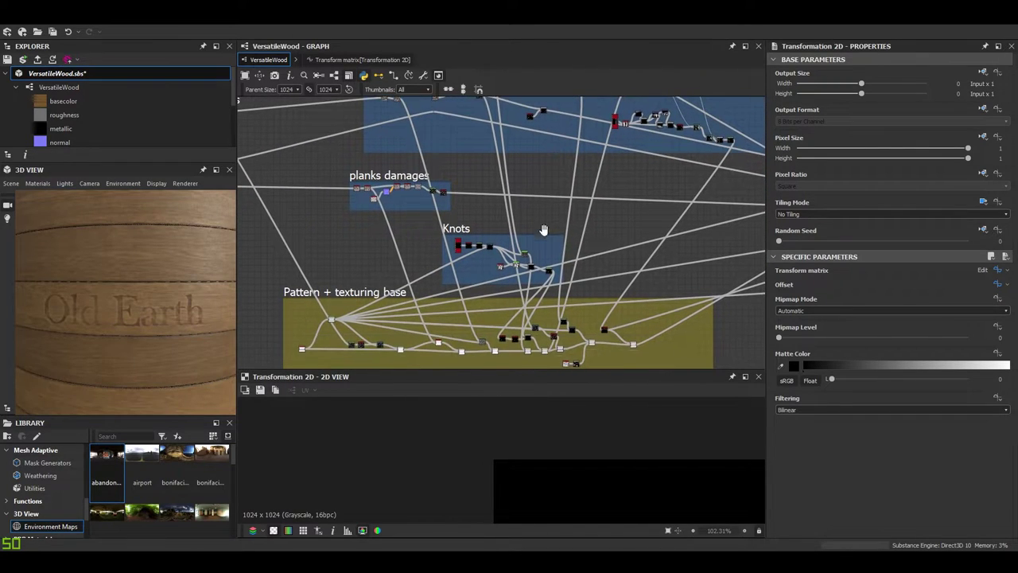
{"action": "left_click_drag", "start_coordinate": [224, 322], "coordinate": [167, 320]}
{"action": "middle_click_drag", "start_coordinate": [422, 368], "coordinate": [474, 277]}
{"action": "middle_click_drag", "start_coordinate": [354, 254], "coordinate": [380, 279]}
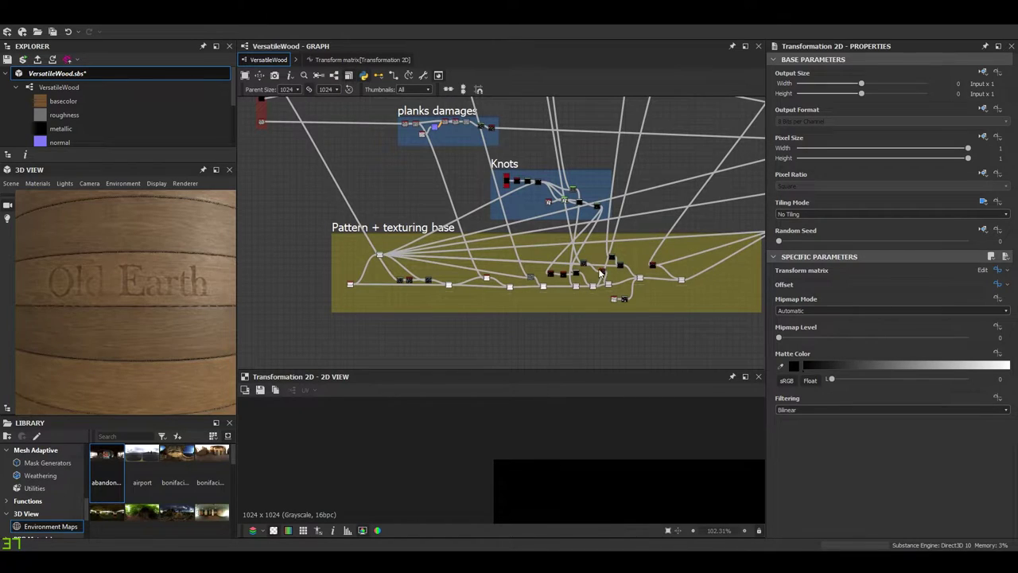
- Switch the graph's link display to right-angled connections and back to curved ones
{"action": "scroll", "coordinate": [618, 274], "scroll_direction": "down", "scroll_amount": 5}
{"action": "left_click", "coordinate": [622, 356]}
{"action": "left_click", "coordinate": [737, 369]}
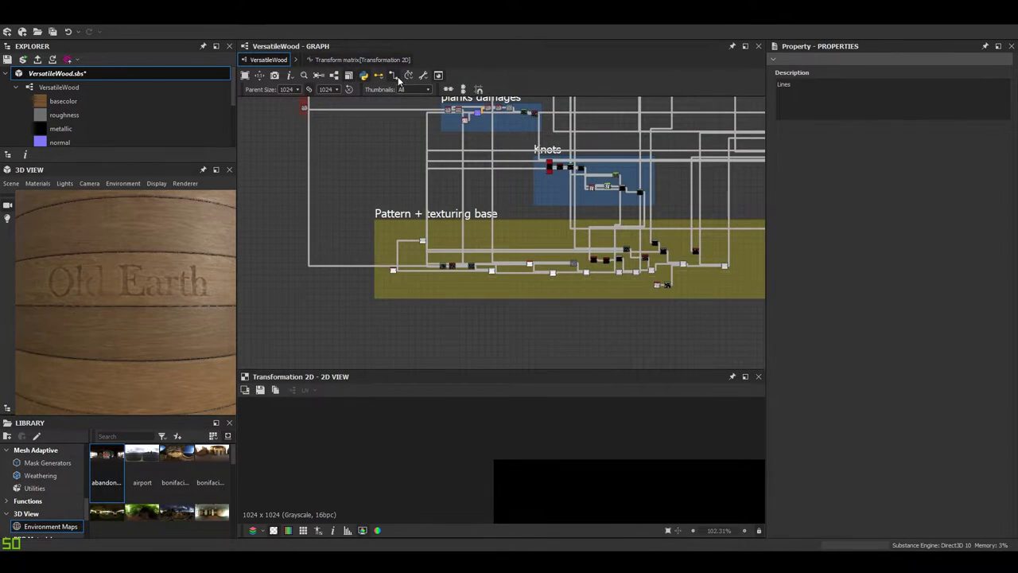
{"action": "left_click", "coordinate": [395, 77]}
- Select the Tile Generator node at the start of the Pattern + texturing base frame
{"action": "scroll", "coordinate": [393, 277], "scroll_direction": "up", "scroll_amount": 10}
{"action": "scroll", "coordinate": [374, 245], "scroll_direction": "down", "scroll_amount": 4}
{"action": "middle_click_drag", "start_coordinate": [478, 245], "coordinate": [429, 247]}
{"action": "middle_click_drag", "start_coordinate": [707, 259], "coordinate": [772, 291]}
{"action": "middle_click_drag", "start_coordinate": [503, 297], "coordinate": [521, 287]}
{"action": "scroll", "coordinate": [442, 281], "scroll_direction": "up", "scroll_amount": 6}
{"action": "left_click", "coordinate": [369, 241]}
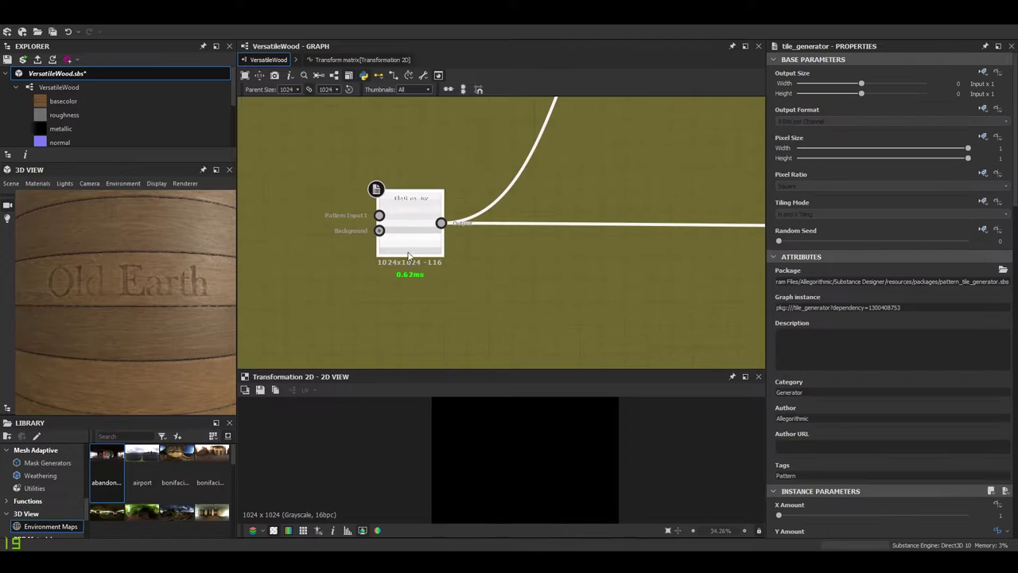
- Switch to the web browser and look at a wood example among the herringbone pattern images
{"action": "scroll", "coordinate": [418, 237], "scroll_direction": "up", "scroll_amount": 3}
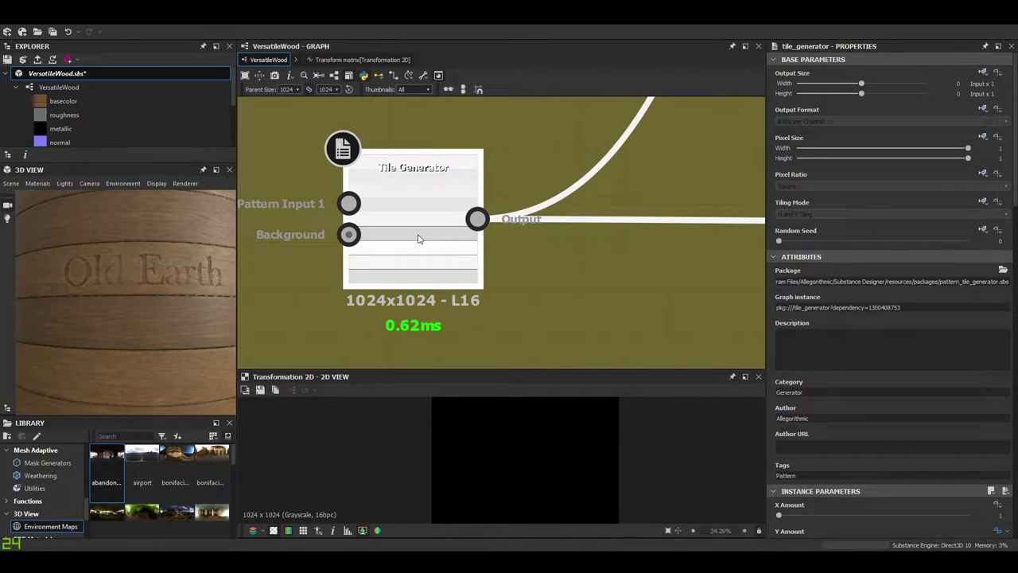
{"action": "middle_click_drag", "start_coordinate": [409, 252], "coordinate": [411, 250]}
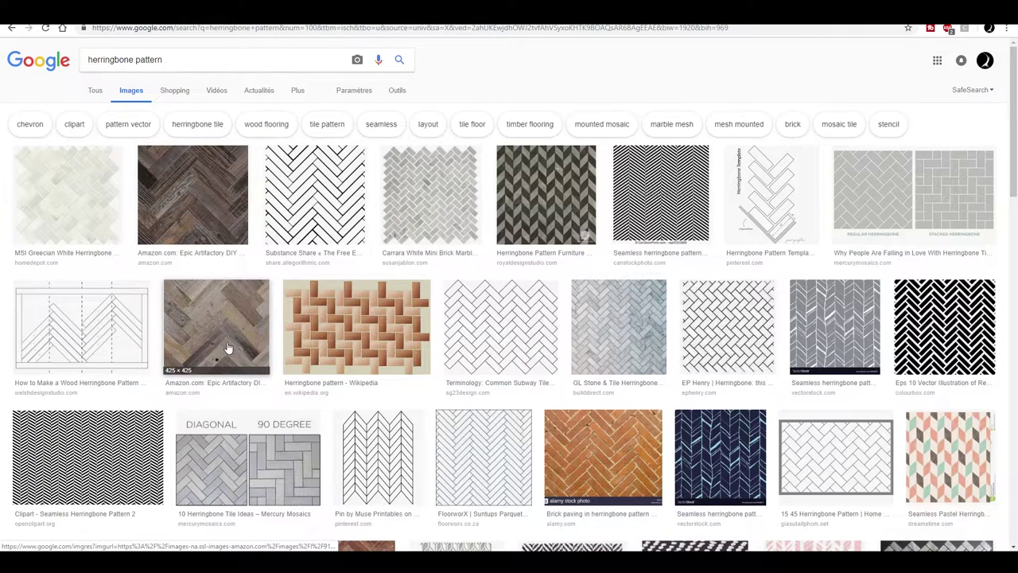
{"action": "left_click", "coordinate": [229, 348]}
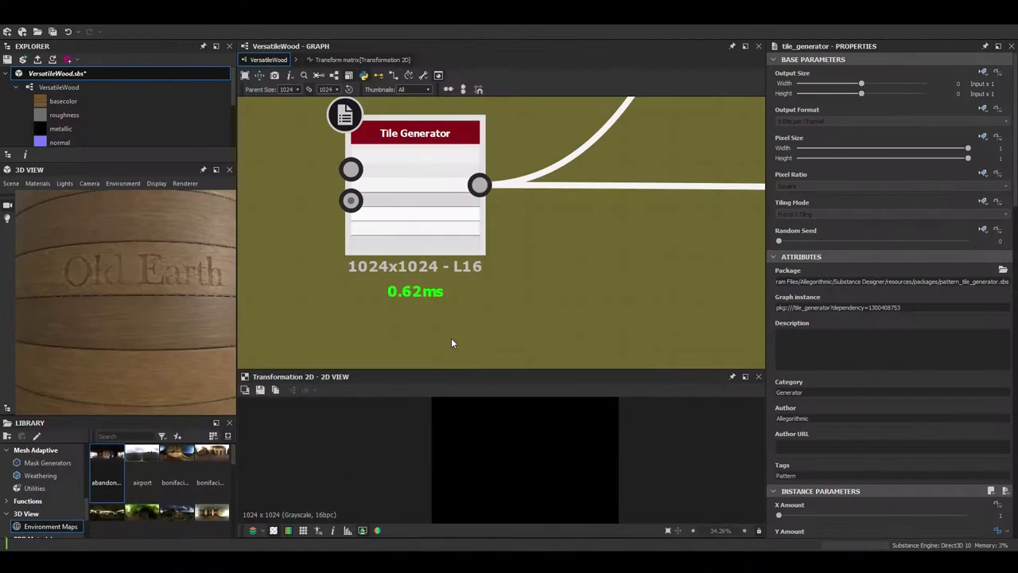
- Show the Tile Generator's output in the 2D view and compare it with the planks on the 3D model
{"action": "scroll", "coordinate": [118, 338], "scroll_direction": "down", "scroll_amount": 5}
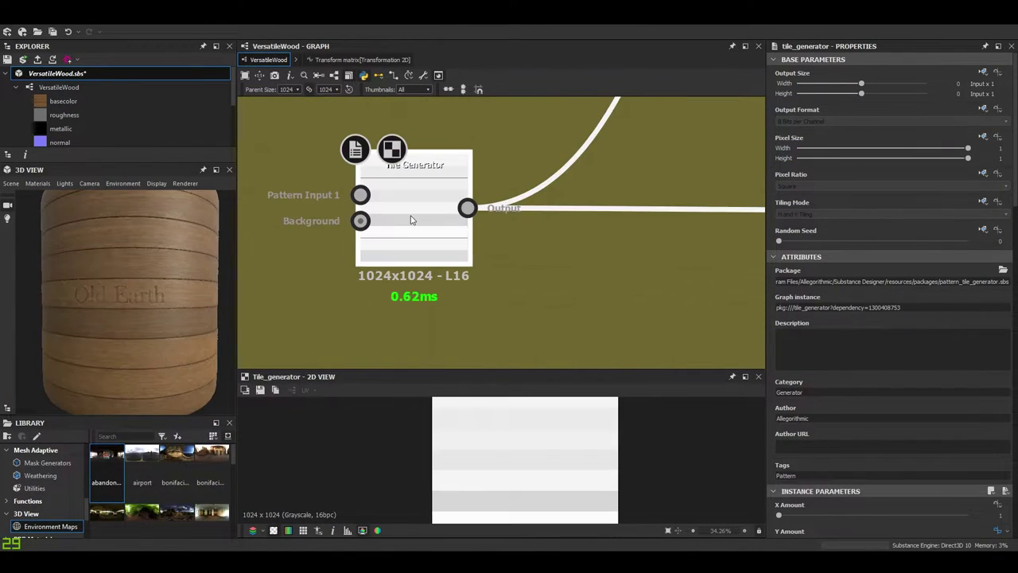
{"action": "scroll", "coordinate": [176, 313], "scroll_direction": "down", "scroll_amount": 3}
{"action": "scroll", "coordinate": [152, 315], "scroll_direction": "up", "scroll_amount": 5}
{"action": "mouse_move", "coordinate": [161, 317]}
{"action": "left_mouse_down"}
{"action": "mouse_move", "coordinate": [151, 316]}
{"action": "mouse_move", "coordinate": [161, 319]}
{"action": "left_mouse_up"}
{"action": "scroll", "coordinate": [476, 277], "scroll_direction": "down", "scroll_amount": 5}
{"action": "middle_click_drag", "start_coordinate": [459, 272], "coordinate": [402, 262]}
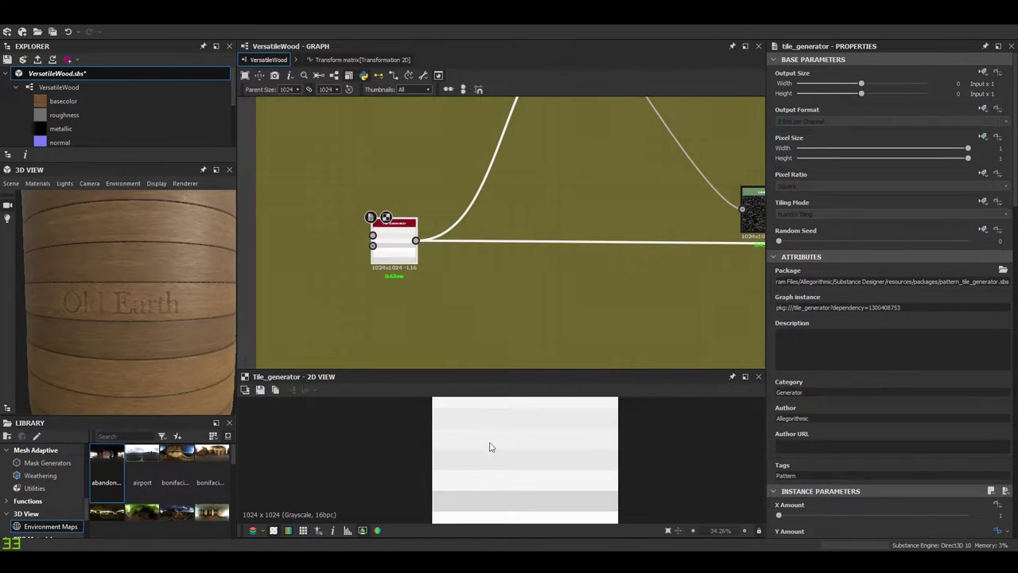
{"action": "scroll", "coordinate": [504, 466], "scroll_direction": "down", "scroll_amount": 5}
{"action": "scroll", "coordinate": [502, 467], "scroll_direction": "up", "scroll_amount": 4}
{"action": "scroll", "coordinate": [464, 264], "scroll_direction": "up", "scroll_amount": 3}
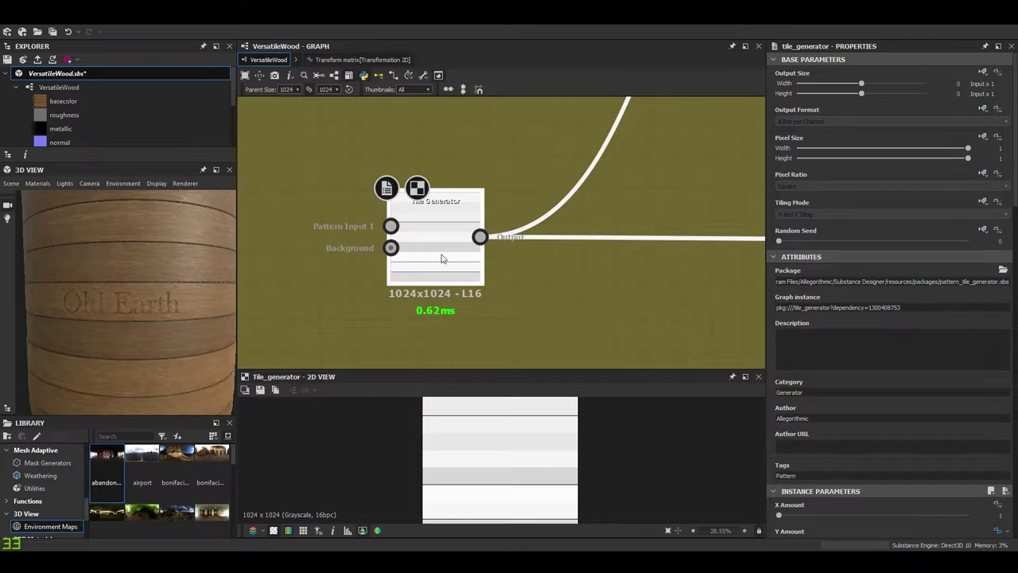
- Review the Tile Generator's instance parameters, from X Amount and Pattern to the Rotation and Color groups
{"action": "left_click", "coordinate": [443, 258]}
{"action": "scroll", "coordinate": [853, 412], "scroll_direction": "down", "scroll_amount": 3}
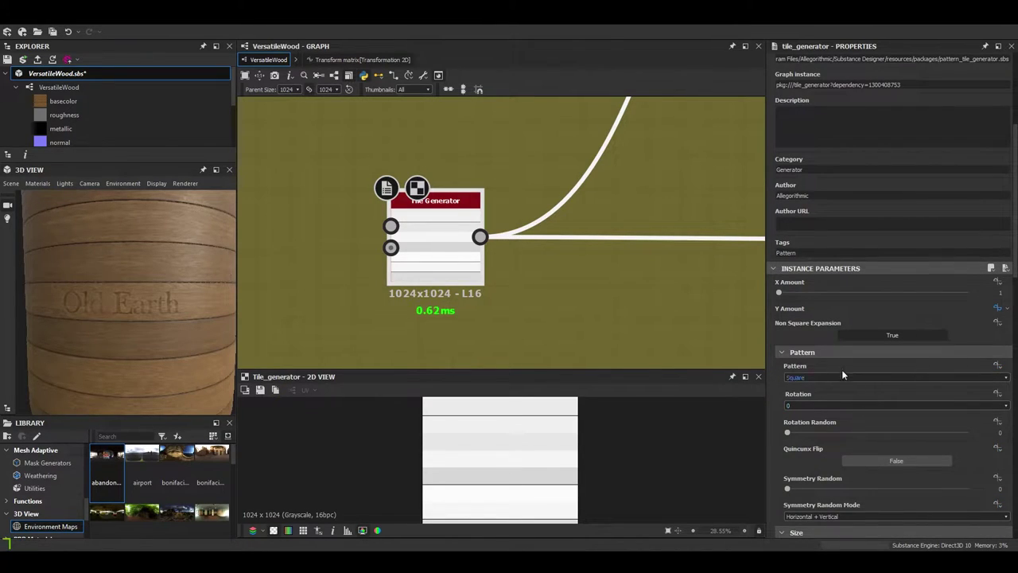
{"action": "scroll", "coordinate": [668, 431], "scroll_direction": "up", "scroll_amount": 4}
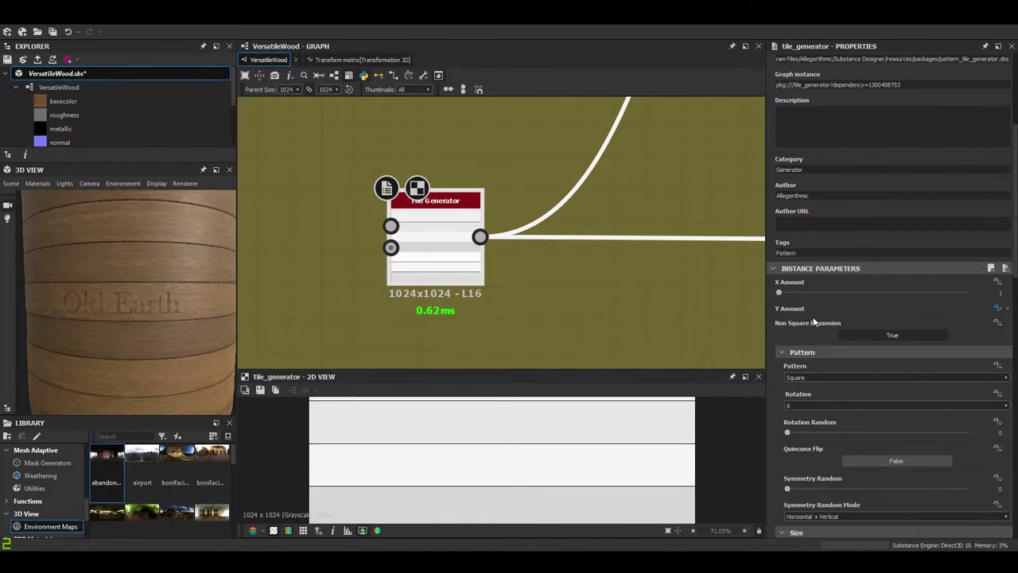
{"action": "scroll", "coordinate": [811, 315], "scroll_direction": "down", "scroll_amount": 5}
{"action": "scroll", "coordinate": [847, 366], "scroll_direction": "down", "scroll_amount": 8}
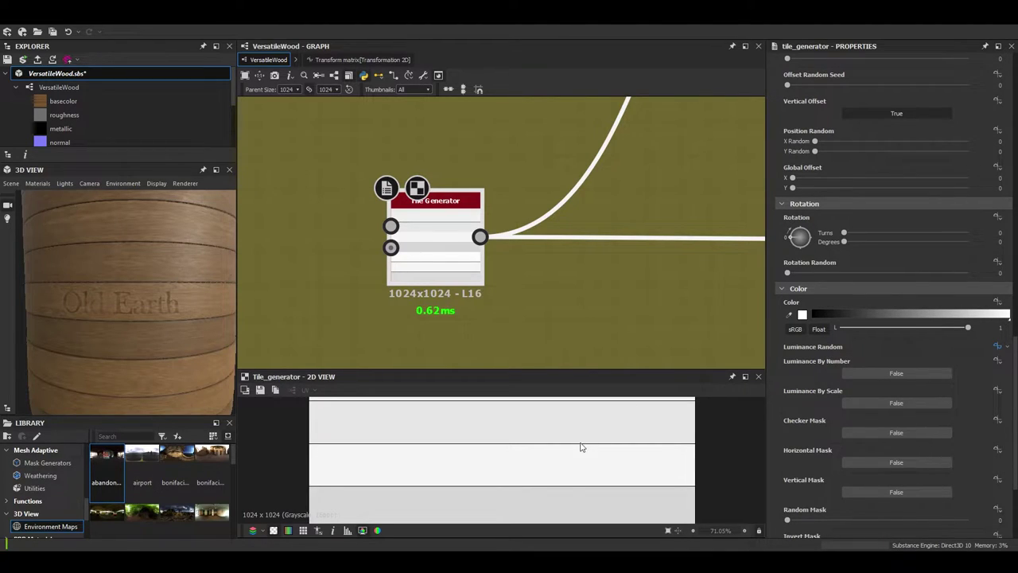
- Examine the grey level differences between the planks in the Tile Generator's 2D output
{"action": "scroll", "coordinate": [582, 446], "scroll_direction": "down", "scroll_amount": 4}
{"action": "middle_click_drag", "start_coordinate": [485, 461], "coordinate": [622, 431]}
{"action": "scroll", "coordinate": [537, 478], "scroll_direction": "up", "scroll_amount": 4}
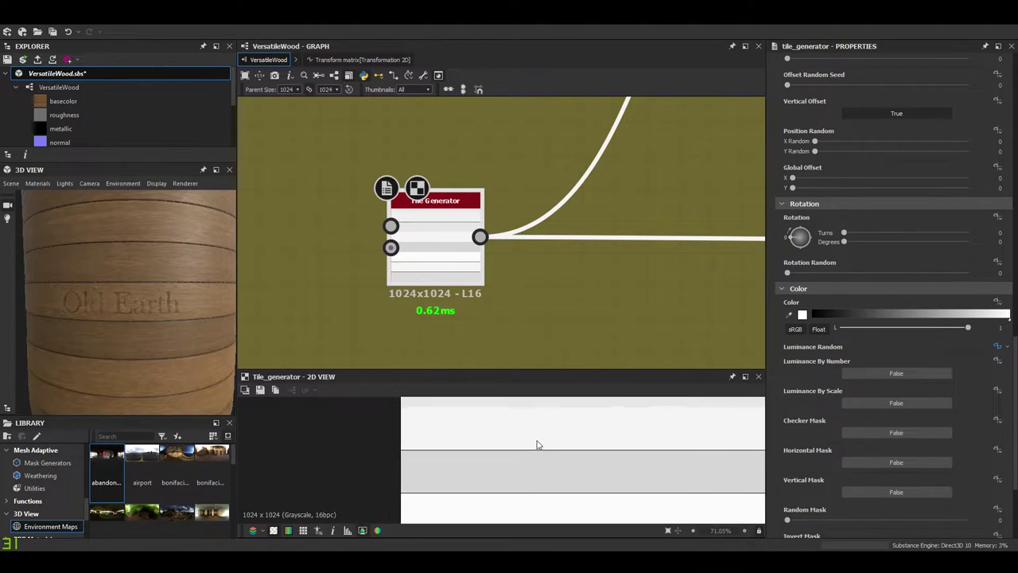
{"action": "scroll", "coordinate": [533, 445], "scroll_direction": "down", "scroll_amount": 2}
{"action": "scroll", "coordinate": [522, 443], "scroll_direction": "up", "scroll_amount": 2}
{"action": "scroll", "coordinate": [548, 446], "scroll_direction": "down", "scroll_amount": 2}
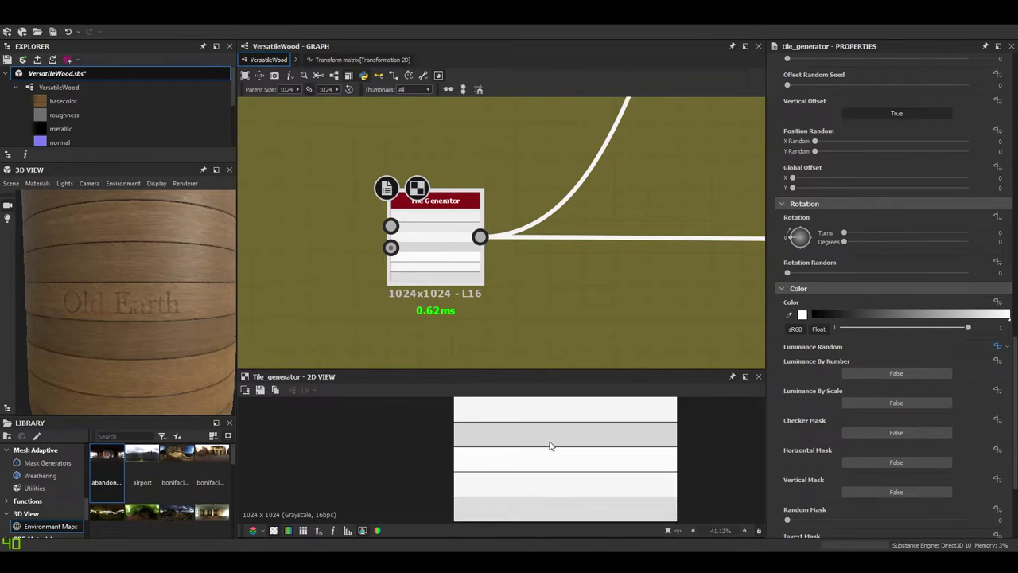
{"action": "scroll", "coordinate": [540, 432], "scroll_direction": "up", "scroll_amount": 1}
{"action": "scroll", "coordinate": [554, 453], "scroll_direction": "down", "scroll_amount": 1}
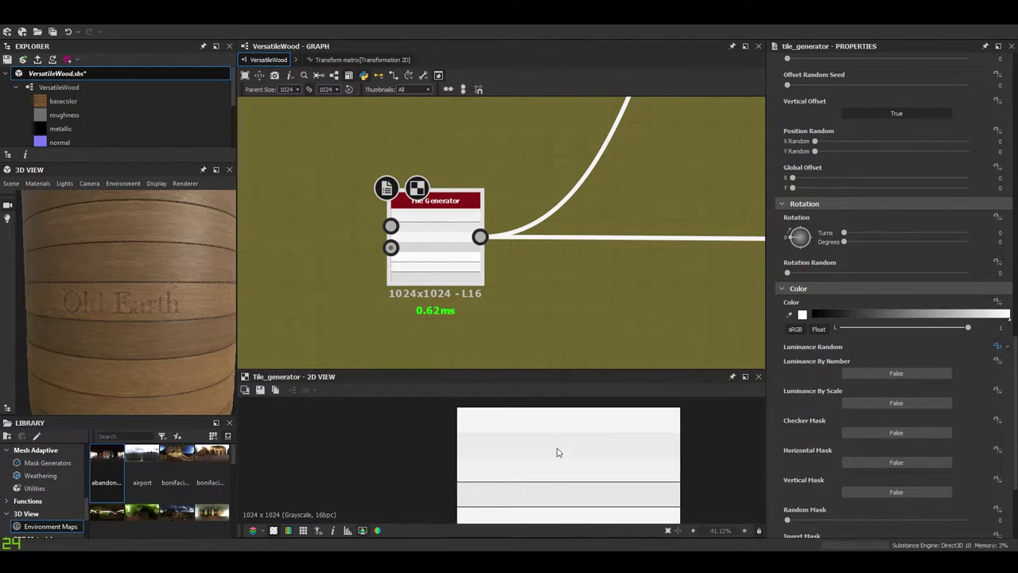
{"action": "scroll", "coordinate": [558, 452], "scroll_direction": "up", "scroll_amount": 1}
- Show the Levels node fed by the Tile Generator in the 2D view and inspect its histogram
{"action": "scroll", "coordinate": [602, 236], "scroll_direction": "down", "scroll_amount": 5}
{"action": "middle_click_drag", "start_coordinate": [685, 202], "coordinate": [457, 271]}
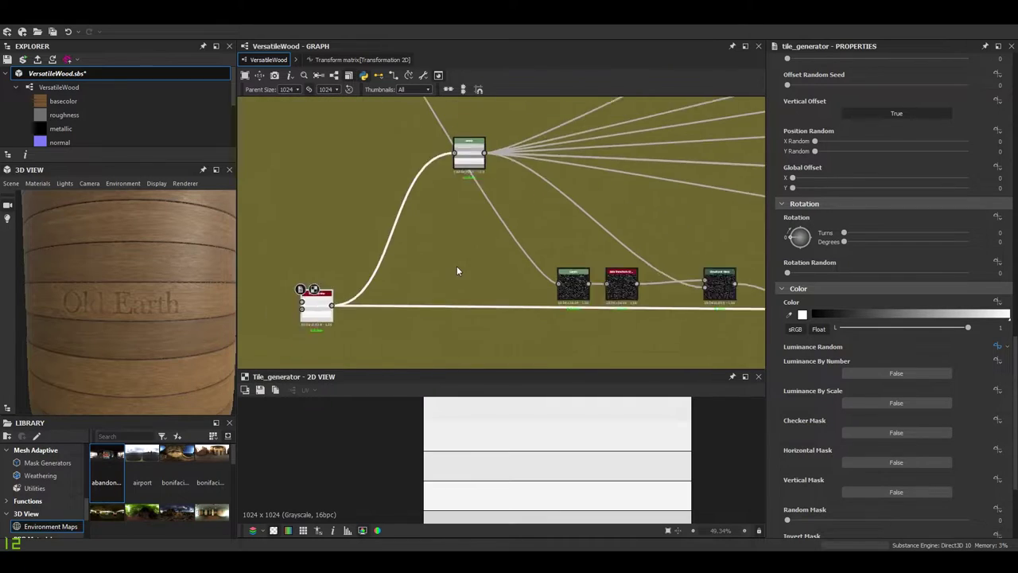
{"action": "scroll", "coordinate": [458, 270], "scroll_direction": "down", "scroll_amount": 1}
{"action": "left_click_drag", "start_coordinate": [468, 164], "coordinate": [517, 241]}
{"action": "scroll", "coordinate": [495, 167], "scroll_direction": "up", "scroll_amount": 5}
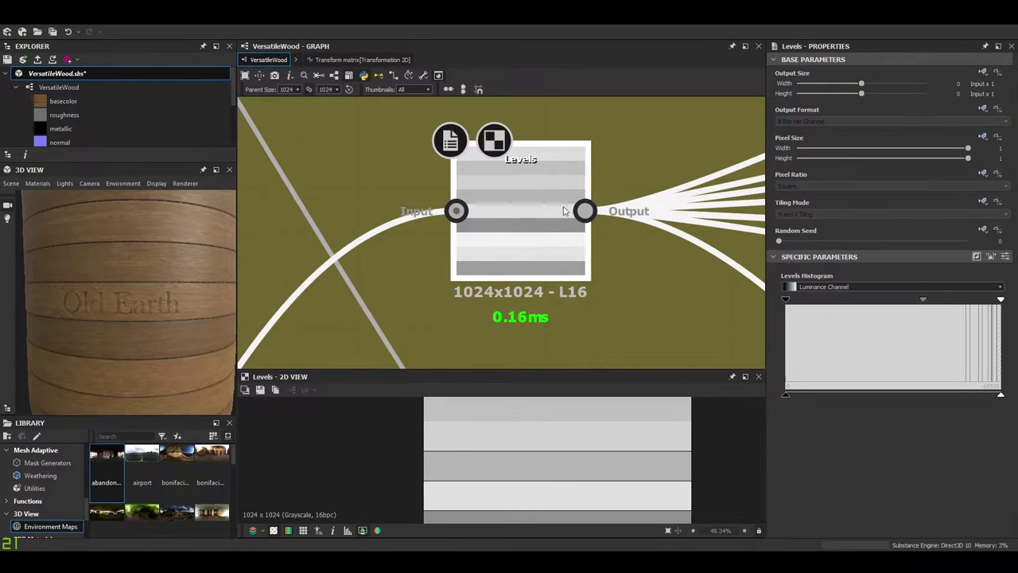
{"action": "scroll", "coordinate": [573, 459], "scroll_direction": "down", "scroll_amount": 2}
{"action": "scroll", "coordinate": [579, 477], "scroll_direction": "up", "scroll_amount": 4}
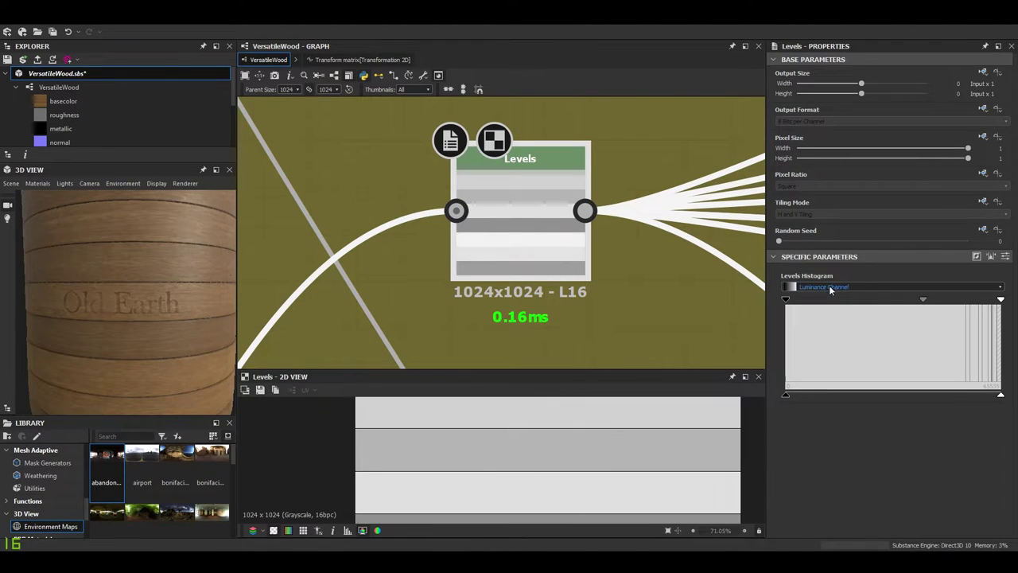
- Follow the Levels, Safe Transform and Directional Warp nodes to the Short grooves Blend and show its output
{"action": "scroll", "coordinate": [525, 238], "scroll_direction": "down", "scroll_amount": 4}
{"action": "middle_click_drag", "start_coordinate": [449, 338], "coordinate": [376, 229]}
{"action": "scroll", "coordinate": [534, 230], "scroll_direction": "down", "scroll_amount": 2}
{"action": "scroll", "coordinate": [516, 294], "scroll_direction": "up", "scroll_amount": 3}
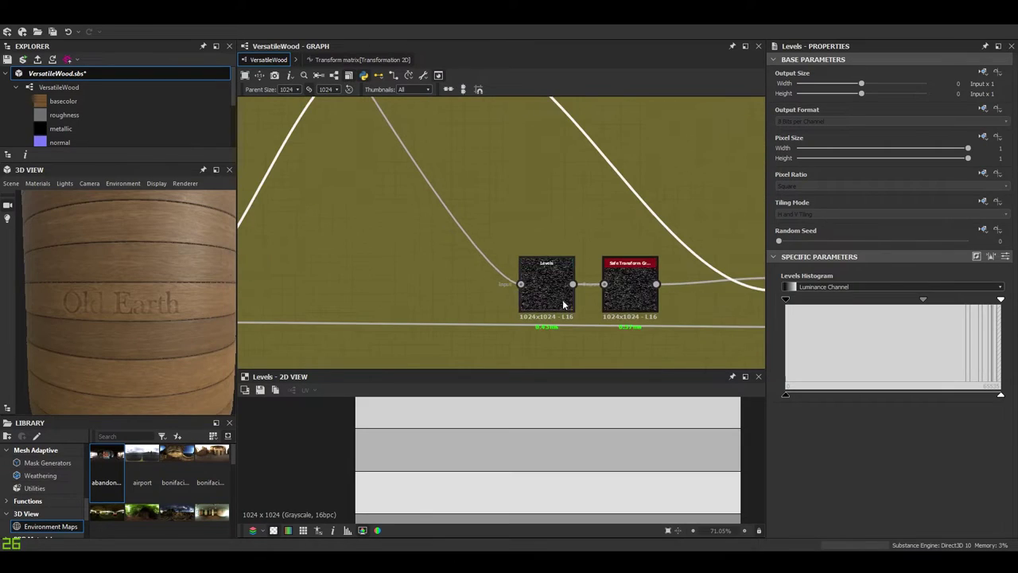
{"action": "scroll", "coordinate": [567, 305], "scroll_direction": "up", "scroll_amount": 1}
{"action": "middle_click_drag", "start_coordinate": [751, 309], "coordinate": [545, 284]}
{"action": "scroll", "coordinate": [545, 284], "scroll_direction": "down", "scroll_amount": 2}
{"action": "middle_click_drag", "start_coordinate": [635, 277], "coordinate": [366, 230]}
{"action": "middle_click_drag", "start_coordinate": [451, 261], "coordinate": [525, 255]}
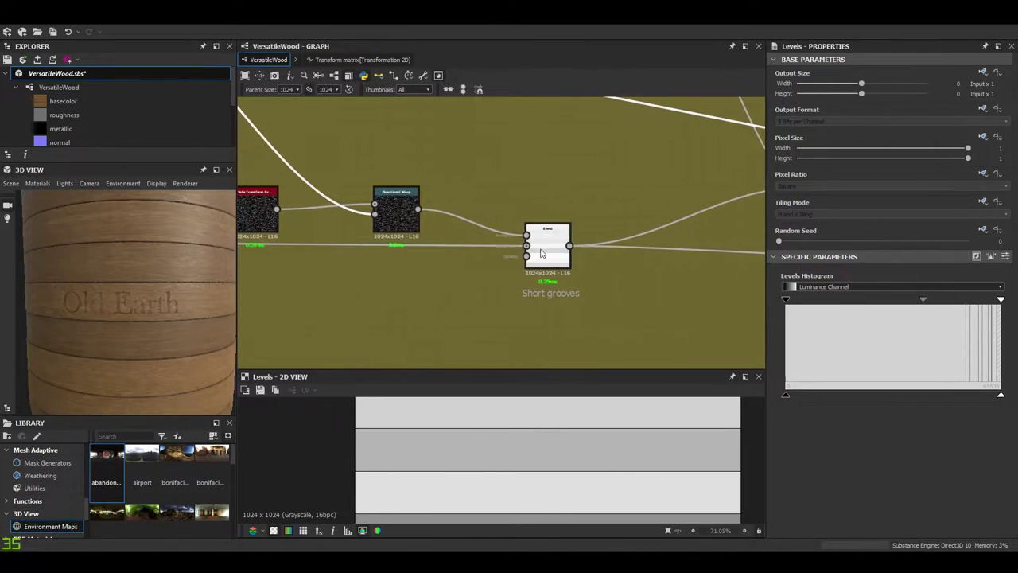
{"action": "left_click", "coordinate": [539, 255]}
{"action": "middle_click_drag", "start_coordinate": [422, 249], "coordinate": [428, 257]}
- Raise the default value of the graph's Short grooves input parameter in the Texture group
{"action": "left_click", "coordinate": [621, 305]}
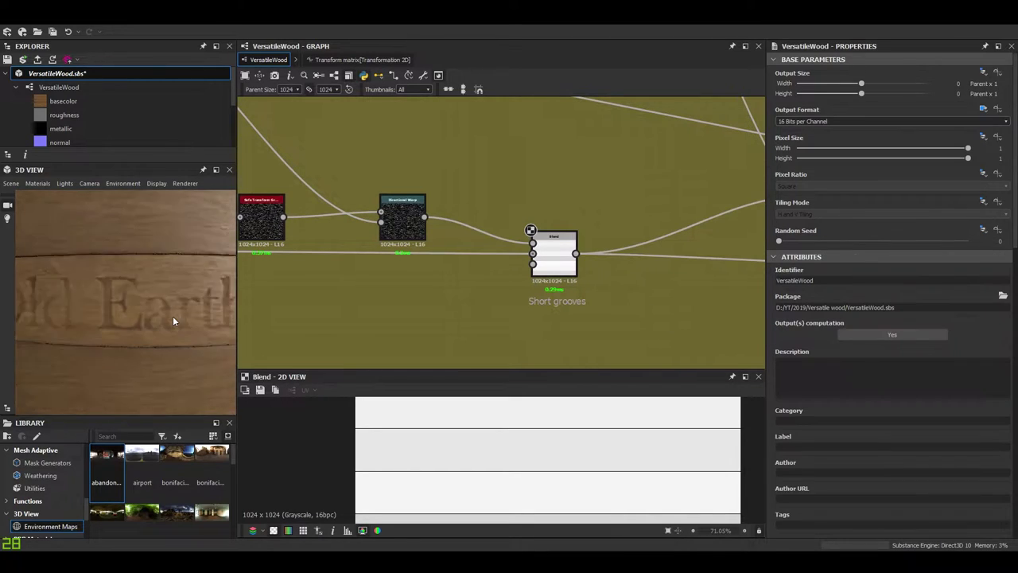
{"action": "scroll", "coordinate": [853, 239], "scroll_direction": "down", "scroll_amount": 5}
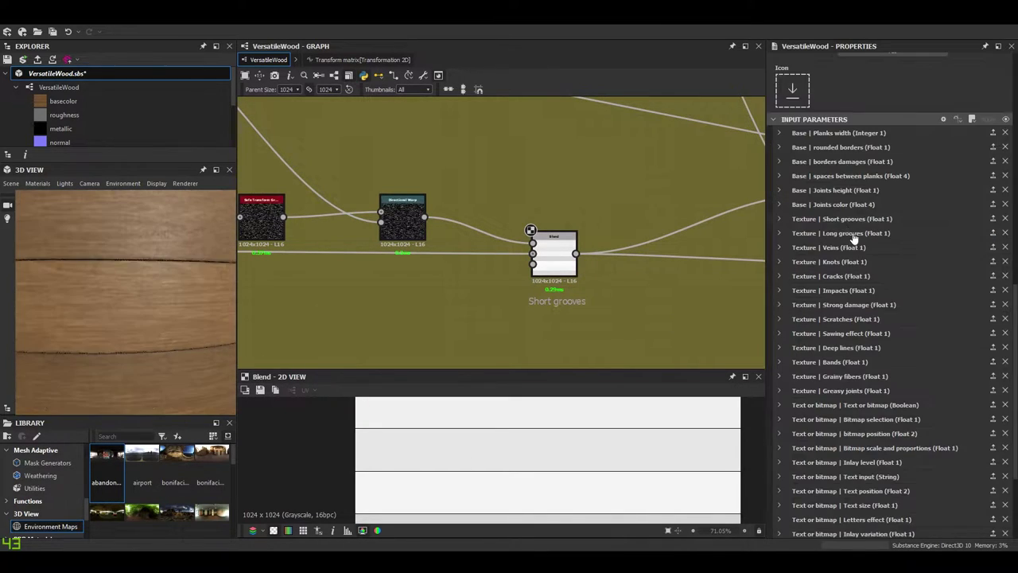
{"action": "left_click", "coordinate": [779, 219]}
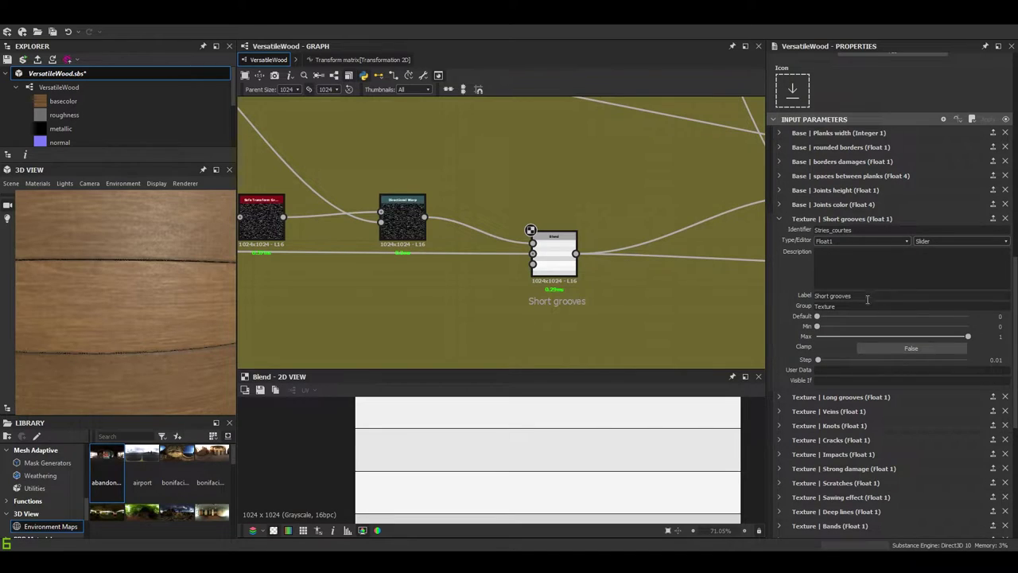
{"action": "left_click", "coordinate": [877, 316]}
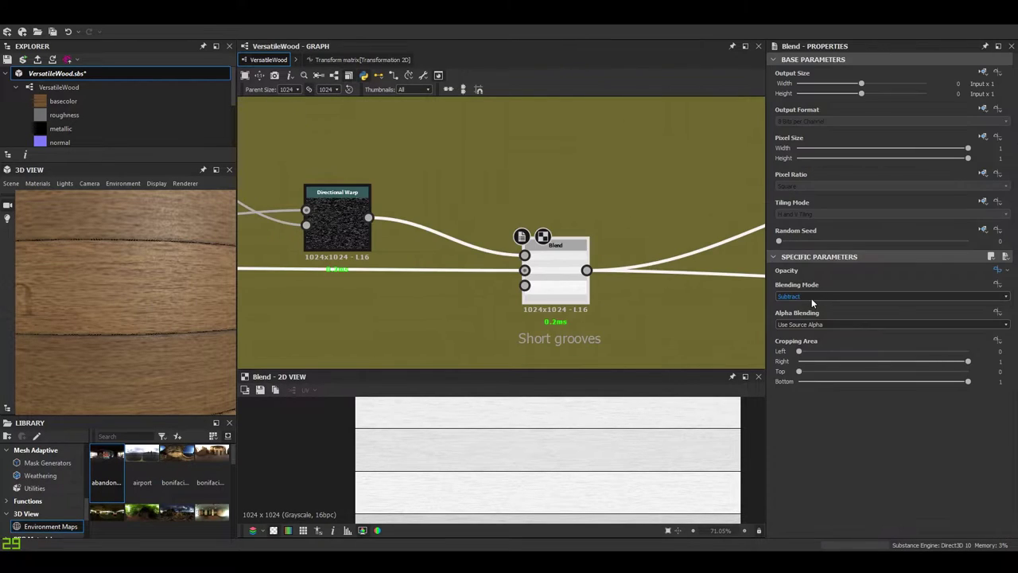
- Trace the Short grooves branch back to the Directional Scratches node in the Noises frame and show its output
{"action": "scroll", "coordinate": [598, 296], "scroll_direction": "down", "scroll_amount": 2}
{"action": "middle_click_drag", "start_coordinate": [429, 250], "coordinate": [557, 248]}
{"action": "scroll", "coordinate": [445, 228], "scroll_direction": "down", "scroll_amount": 3}
{"action": "scroll", "coordinate": [432, 228], "scroll_direction": "down", "scroll_amount": 4}
{"action": "middle_click_drag", "start_coordinate": [318, 120], "coordinate": [496, 371]}
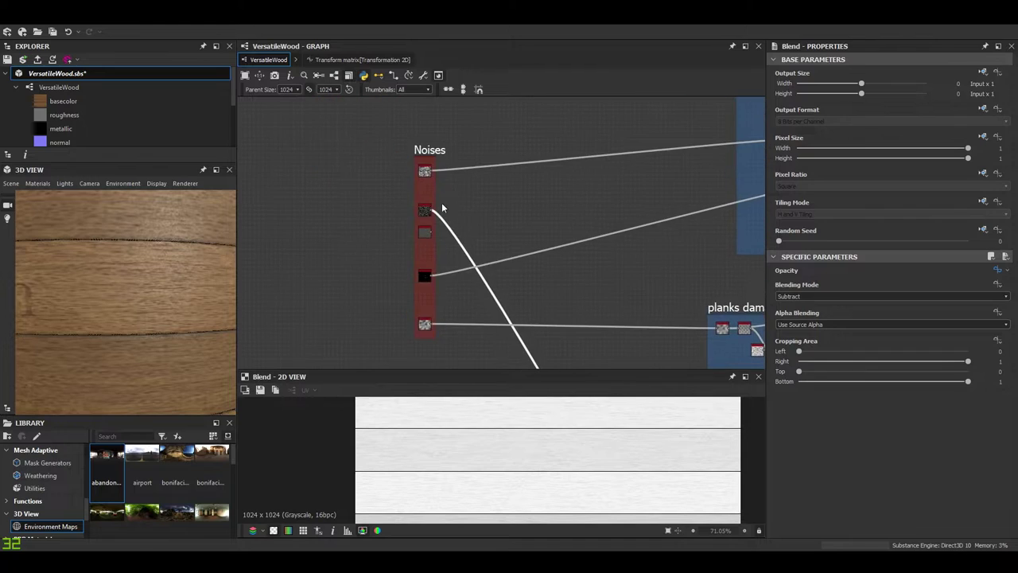
{"action": "scroll", "coordinate": [442, 205], "scroll_direction": "up", "scroll_amount": 6}
{"action": "scroll", "coordinate": [407, 240], "scroll_direction": "up", "scroll_amount": 3}
{"action": "double_click", "coordinate": [407, 241]}
{"action": "left_click", "coordinate": [407, 235]}
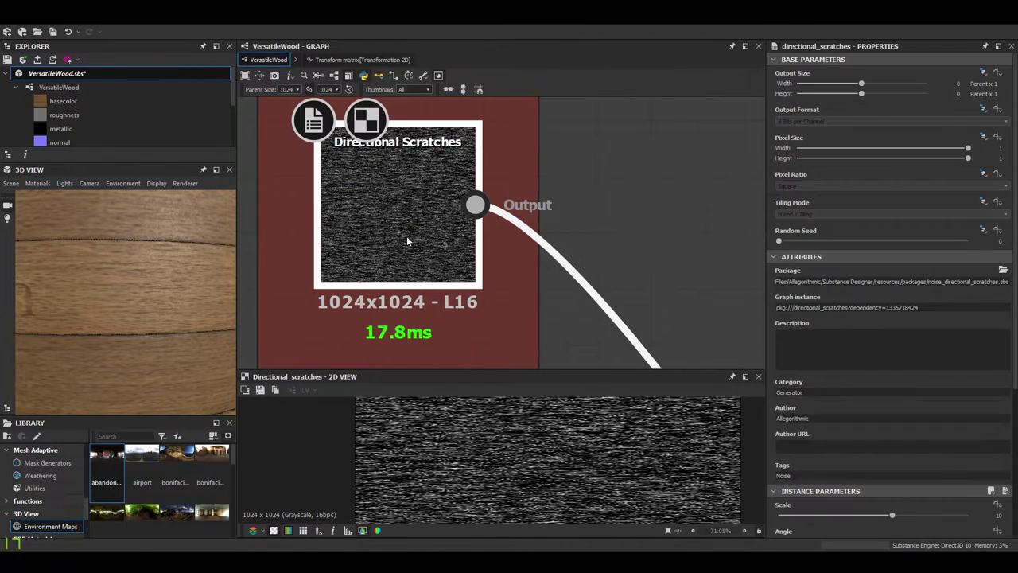
- Review the Directional Scratches instance parameters, including Scale, Disorder, Pattern Amount and Pattern Size
{"action": "scroll", "coordinate": [889, 396], "scroll_direction": "down", "scroll_amount": 5}
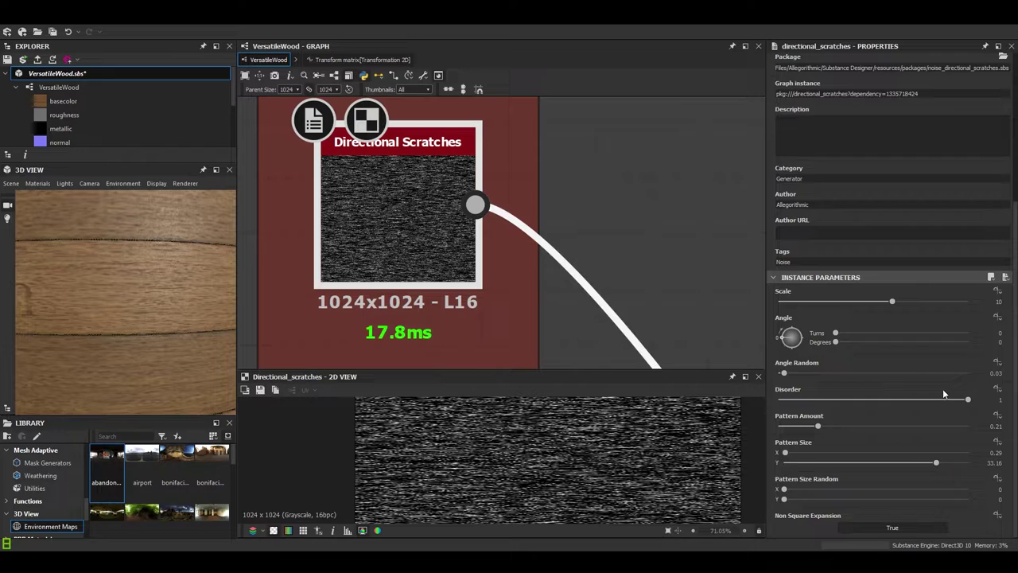
{"action": "scroll", "coordinate": [702, 306], "scroll_direction": "down", "scroll_amount": 1}
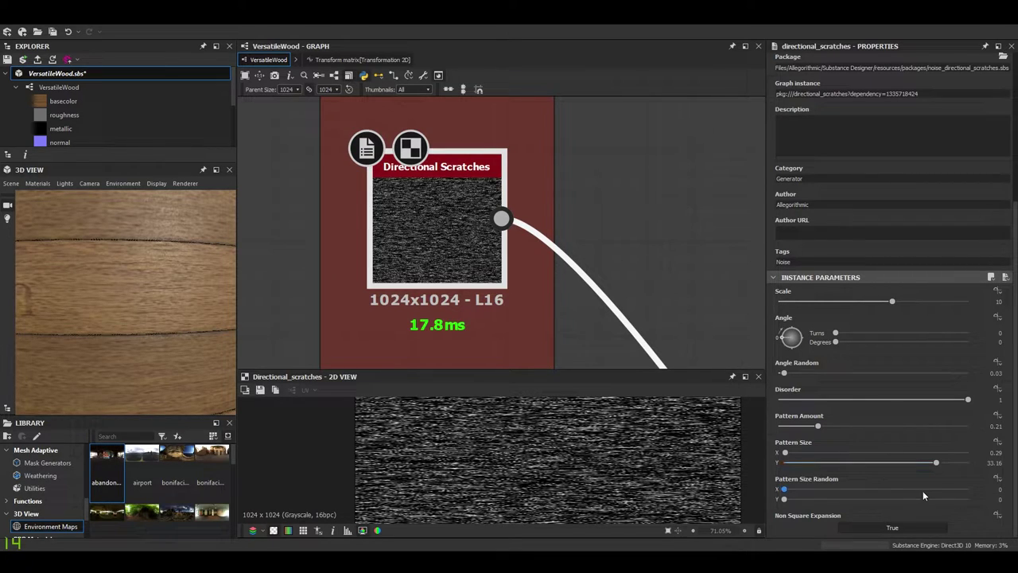
{"action": "middle_click_drag", "start_coordinate": [608, 251], "coordinate": [555, 223]}
{"action": "scroll", "coordinate": [546, 455], "scroll_direction": "down", "scroll_amount": 4}
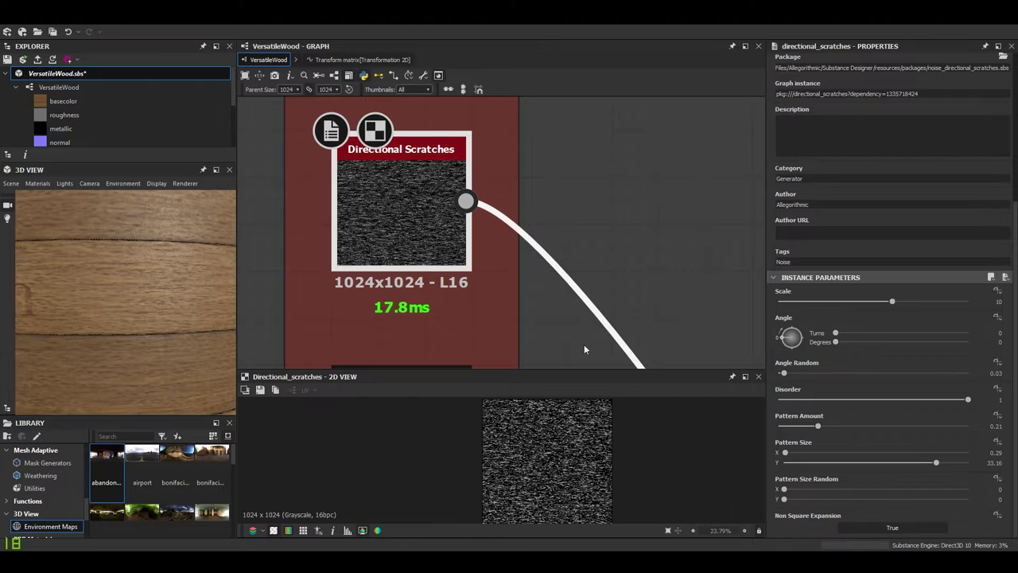
- Inspect the Levels node's output in the Pattern + texturing base frame and compare it with its Directional Scratches input
{"action": "scroll", "coordinate": [637, 292], "scroll_direction": "down", "scroll_amount": 8}
{"action": "middle_click_drag", "start_coordinate": [604, 339], "coordinate": [529, 211]}
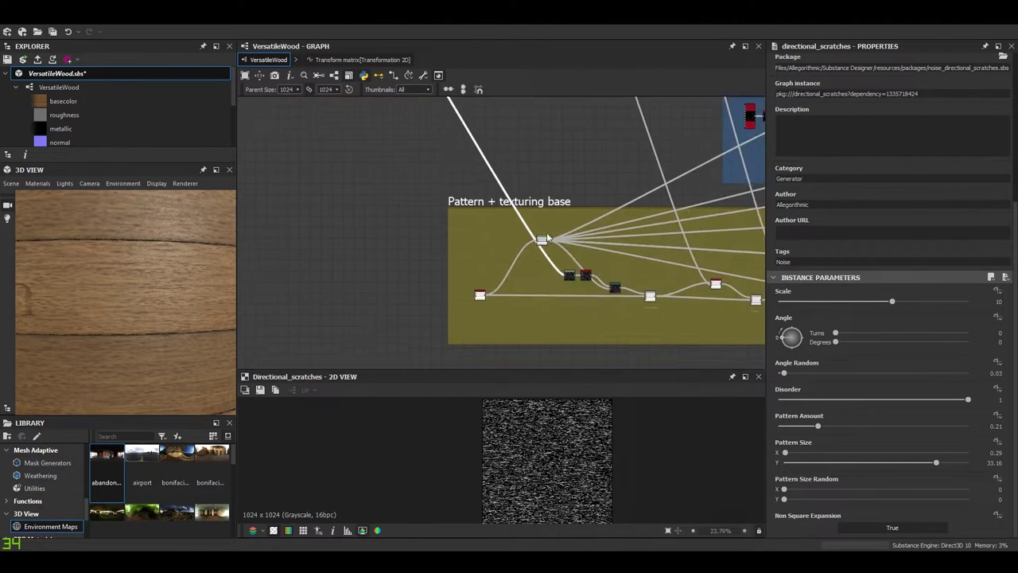
{"action": "scroll", "coordinate": [593, 302], "scroll_direction": "up", "scroll_amount": 10}
{"action": "double_click", "coordinate": [525, 229]}
{"action": "scroll", "coordinate": [581, 472], "scroll_direction": "up", "scroll_amount": 10}
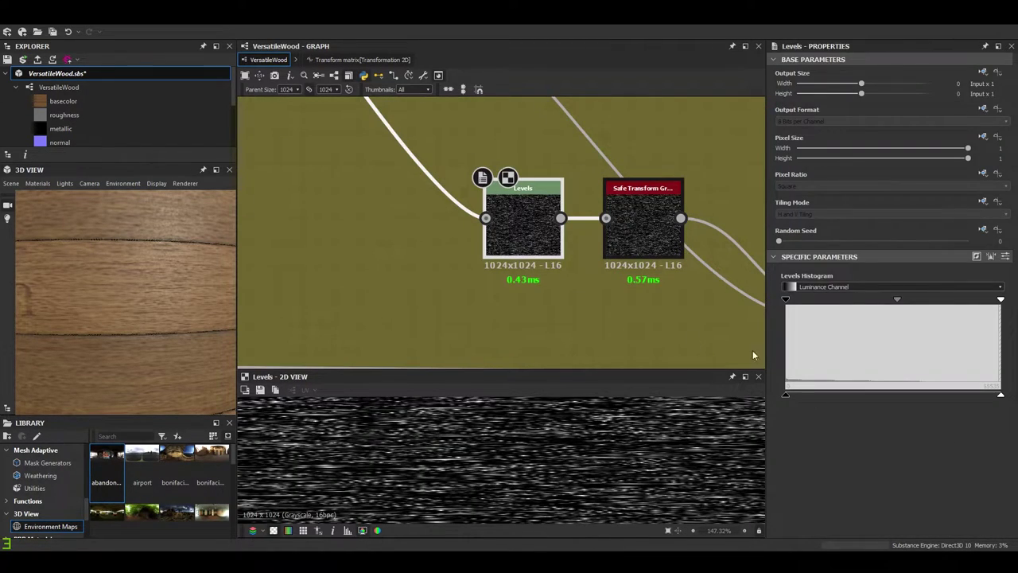
{"action": "scroll", "coordinate": [560, 473], "scroll_direction": "up", "scroll_amount": 1}
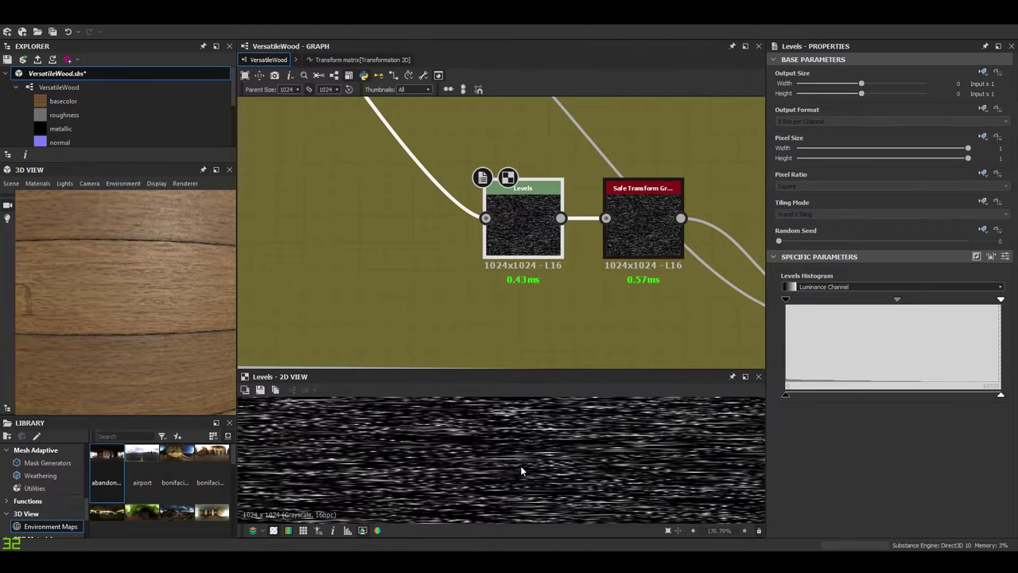
{"action": "double_click", "coordinate": [486, 218]}
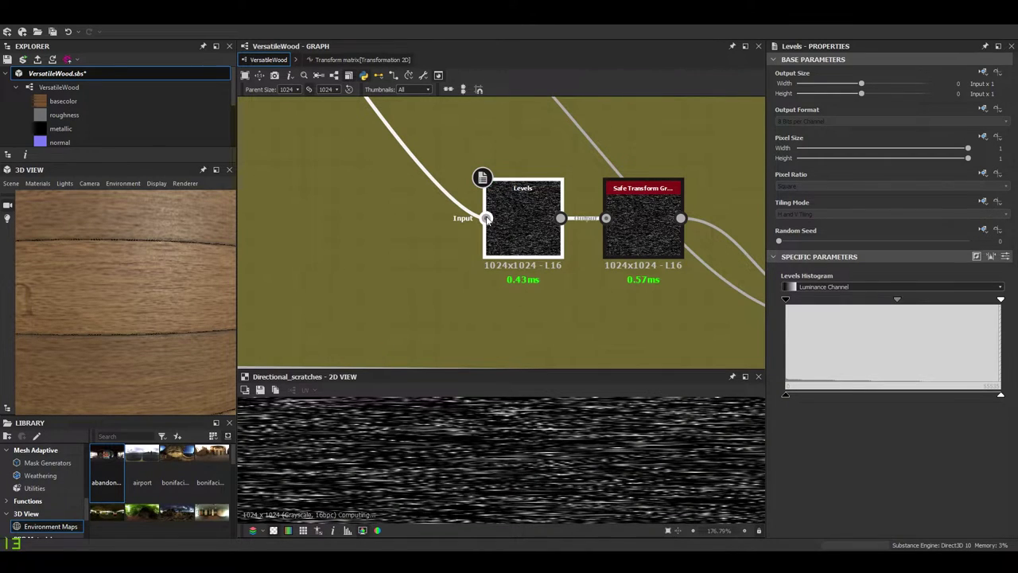
{"action": "double_click", "coordinate": [539, 241]}
{"action": "middle_click_drag", "start_coordinate": [544, 267], "coordinate": [533, 299]}
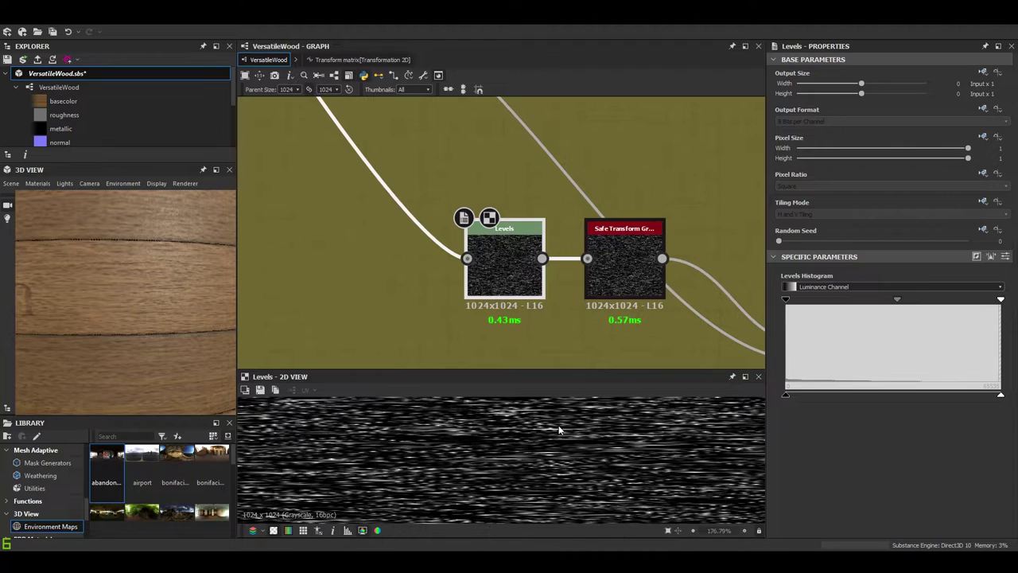
- Take the Levels node out by linking Directional Scratches straight to Safe Transform Grayscale, and show the transform's output close up
{"action": "left_click_drag", "start_coordinate": [520, 294], "coordinate": [587, 258]}
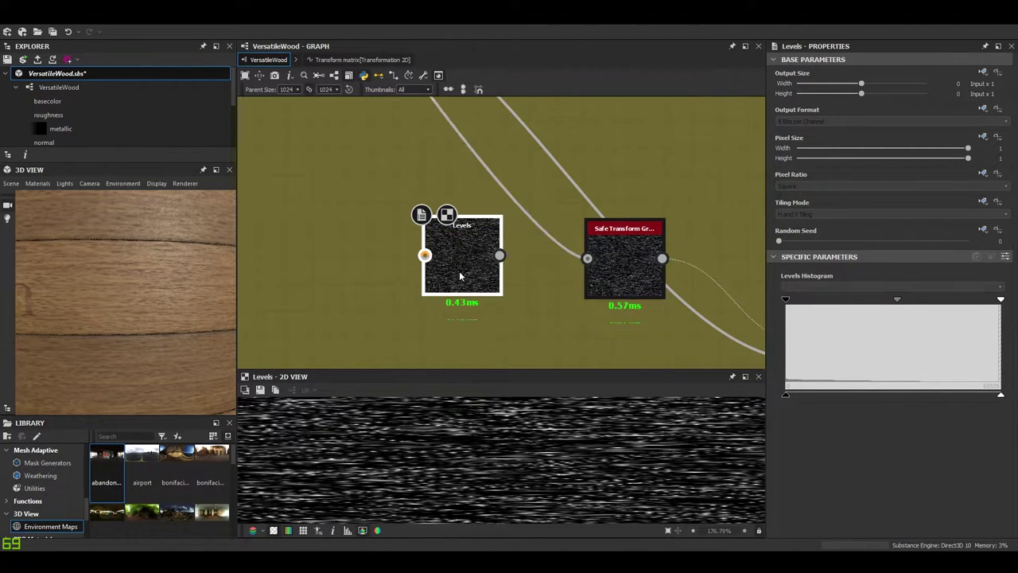
{"action": "scroll", "coordinate": [479, 252], "scroll_direction": "up", "scroll_amount": 2}
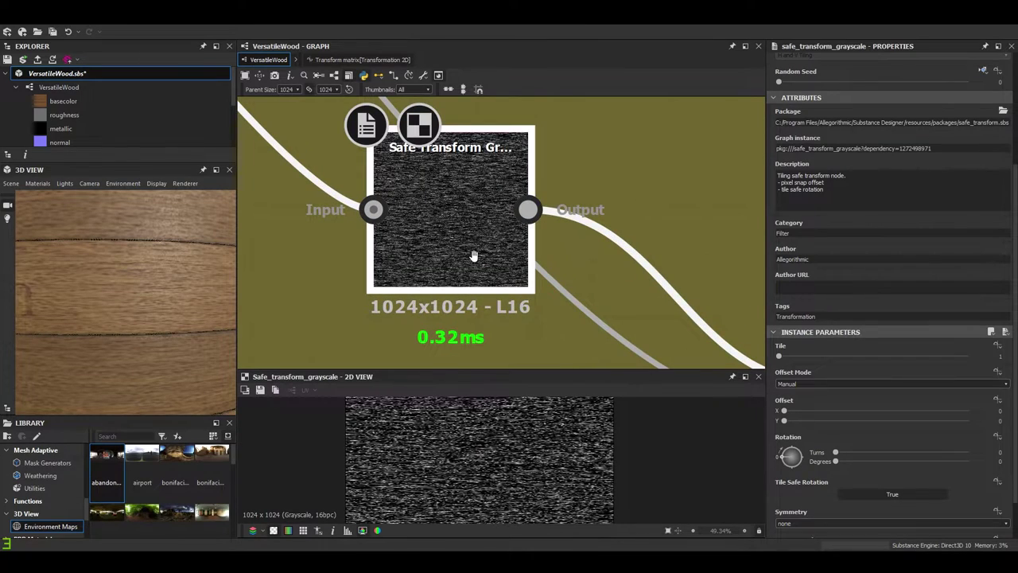
{"action": "scroll", "coordinate": [474, 255], "scroll_direction": "down", "scroll_amount": 5}
{"action": "scroll", "coordinate": [494, 495], "scroll_direction": "up", "scroll_amount": 4}
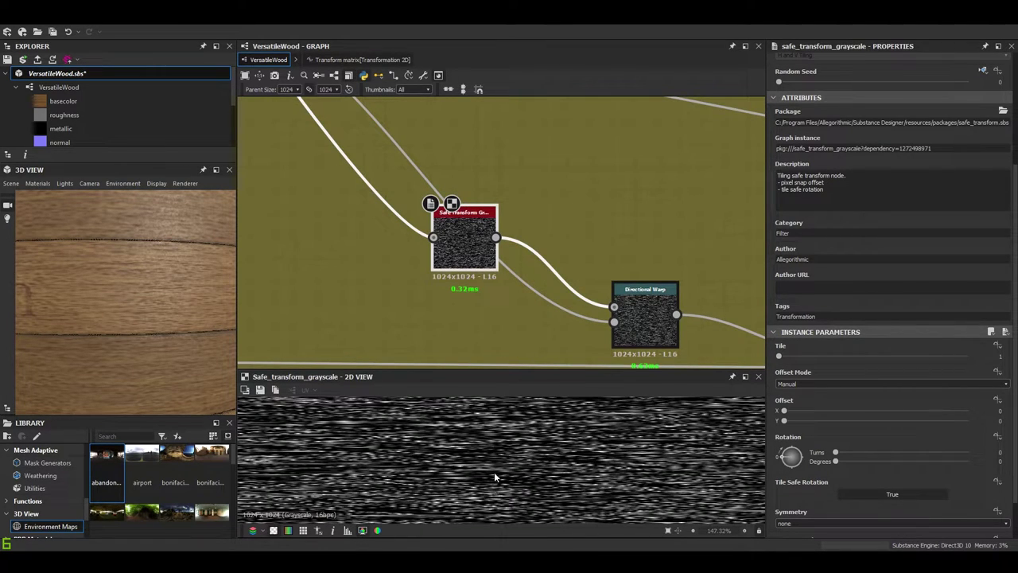
{"action": "scroll", "coordinate": [502, 464], "scroll_direction": "up", "scroll_amount": 2}
{"action": "scroll", "coordinate": [503, 464], "scroll_direction": "up", "scroll_amount": 2}
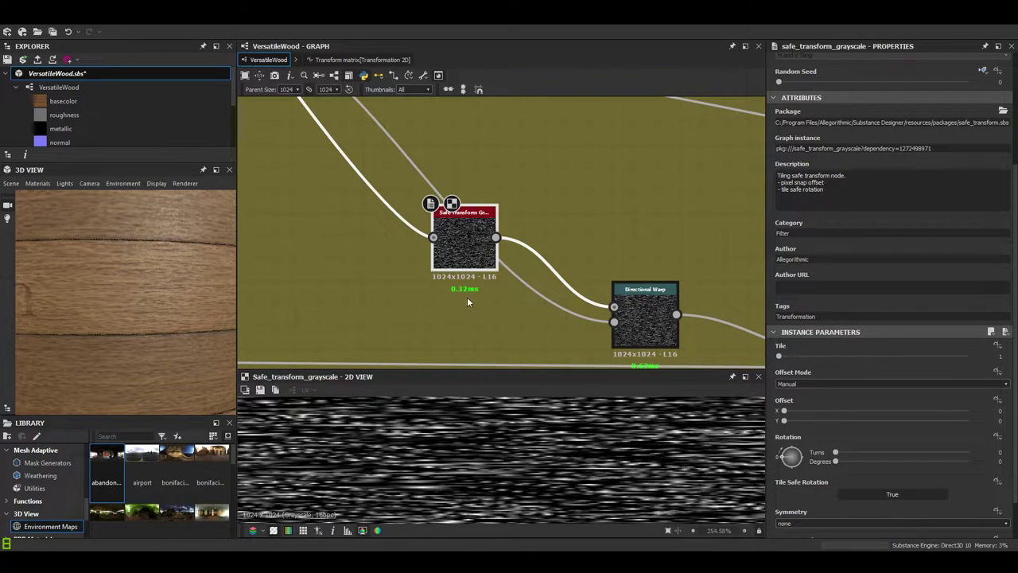
{"action": "scroll", "coordinate": [529, 451], "scroll_direction": "up", "scroll_amount": 1}
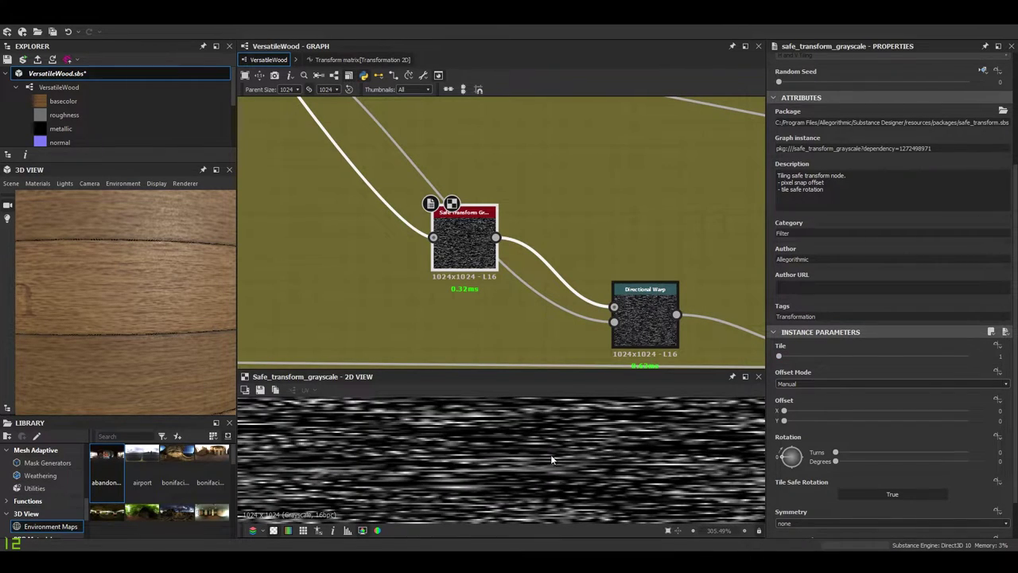
- Wire Directional Scratches straight into the Directional Warp and delete the Safe Transform Grayscale node, checking the warp's output
{"action": "left_click_drag", "start_coordinate": [434, 237], "coordinate": [613, 307], "text": "shift"}
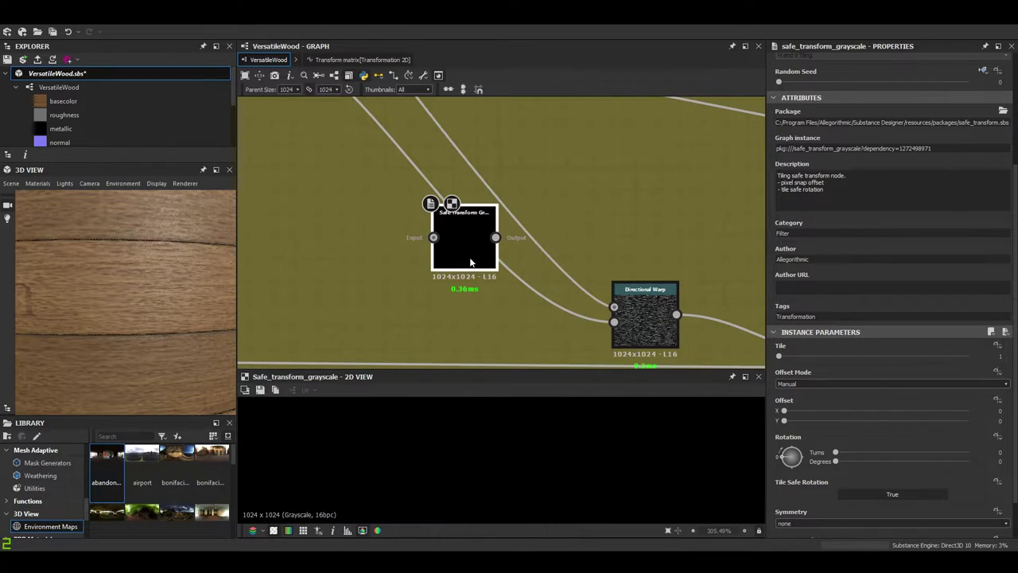
{"action": "key", "text": "Delete"}
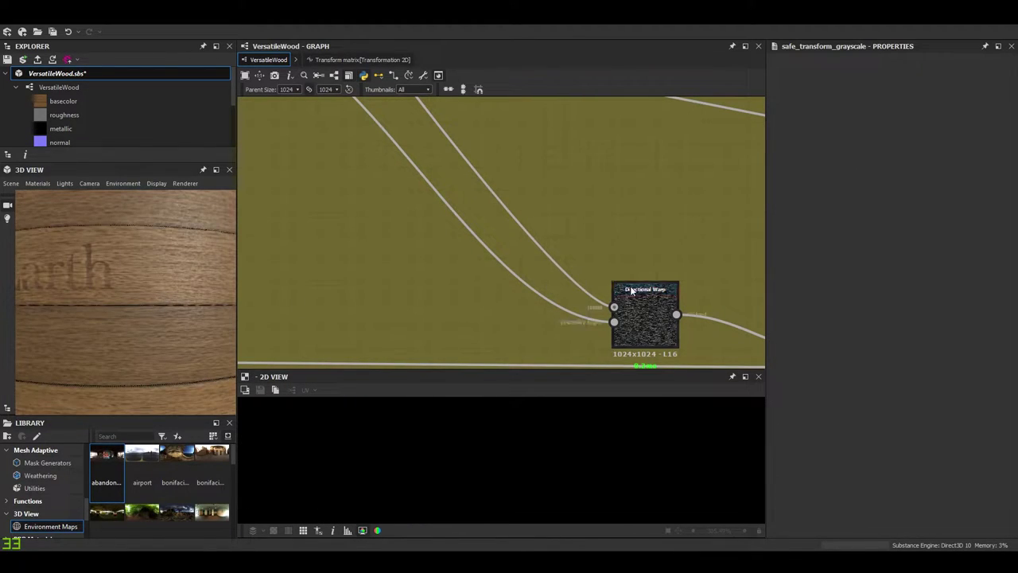
{"action": "middle_click_drag", "start_coordinate": [637, 325], "coordinate": [414, 244]}
{"action": "double_click", "coordinate": [414, 244]}
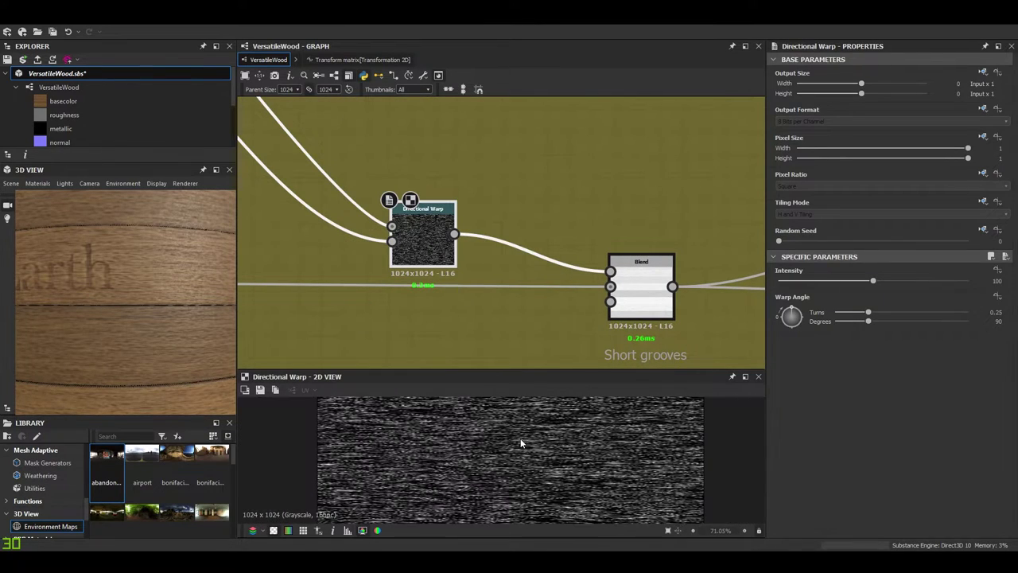
{"action": "scroll", "coordinate": [421, 224], "scroll_direction": "up", "scroll_amount": 3}
{"action": "scroll", "coordinate": [509, 453], "scroll_direction": "up", "scroll_amount": 5}
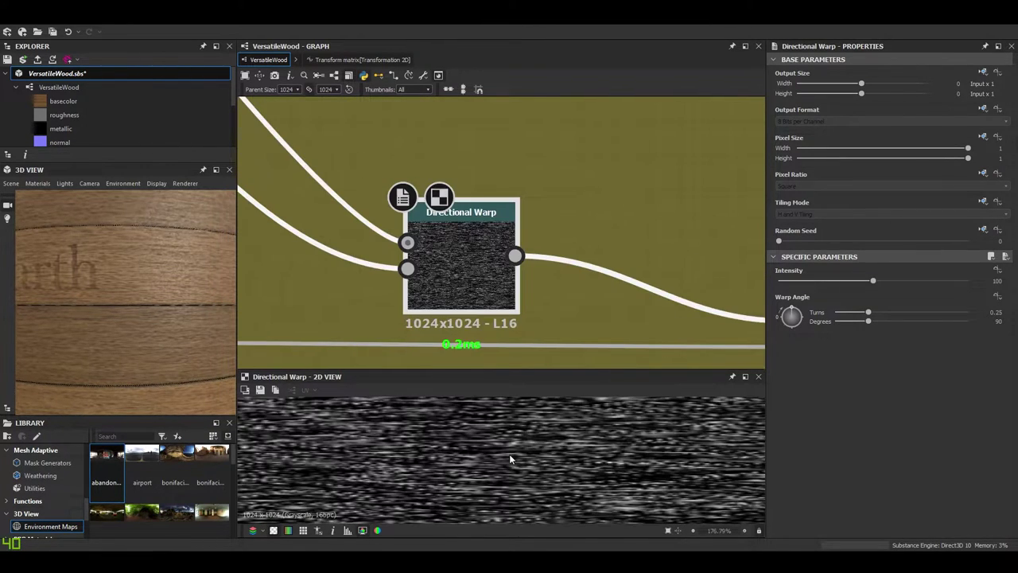
- Examine the two inputs of the Directional Warp, the Directional Scratches and the Levels plank pattern, in the 2D view
{"action": "left_click_drag", "start_coordinate": [110, 332], "coordinate": [175, 329]}
{"action": "double_click", "coordinate": [380, 231]}
{"action": "scroll", "coordinate": [438, 246], "scroll_direction": "down", "scroll_amount": 7}
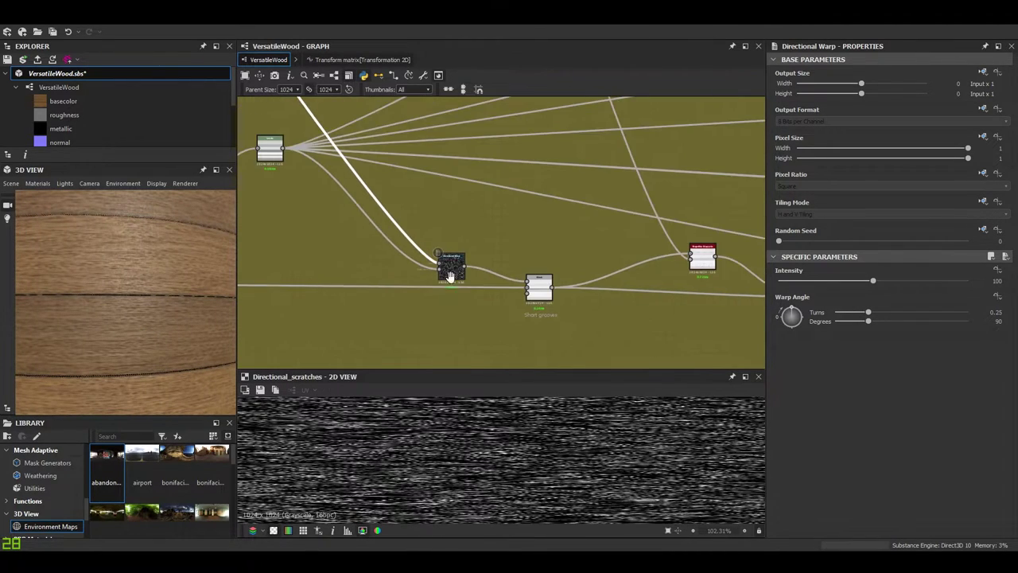
{"action": "middle_click_drag", "start_coordinate": [368, 276], "coordinate": [489, 269]}
{"action": "scroll", "coordinate": [489, 269], "scroll_direction": "up", "scroll_amount": 3}
{"action": "left_click", "coordinate": [621, 253]}
{"action": "scroll", "coordinate": [509, 438], "scroll_direction": "up", "scroll_amount": 3}
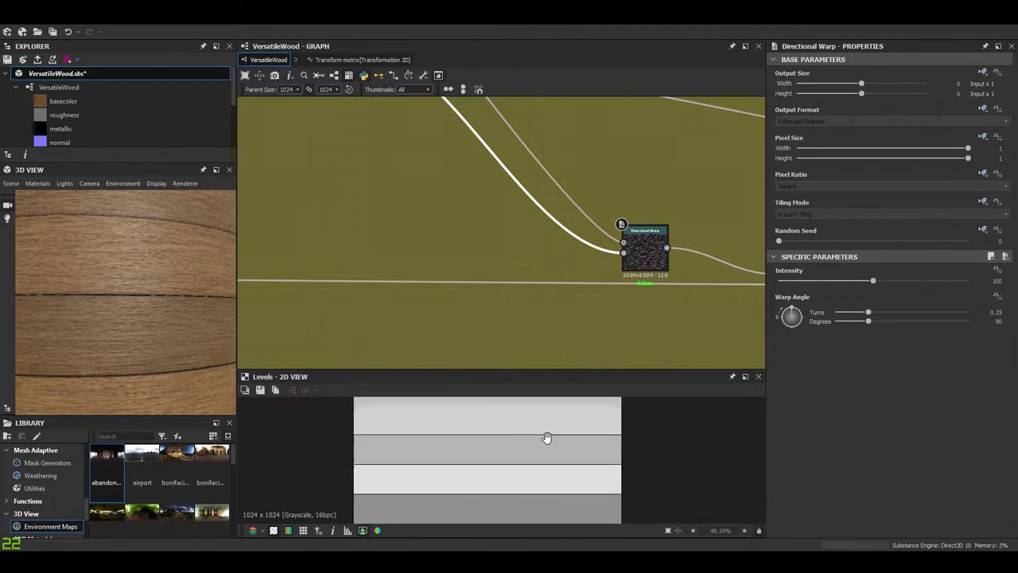
- Set the Directional Warp's Warp Angle to -2 degrees and inspect the shift between planks
{"action": "middle_click_drag", "start_coordinate": [578, 464], "coordinate": [519, 464]}
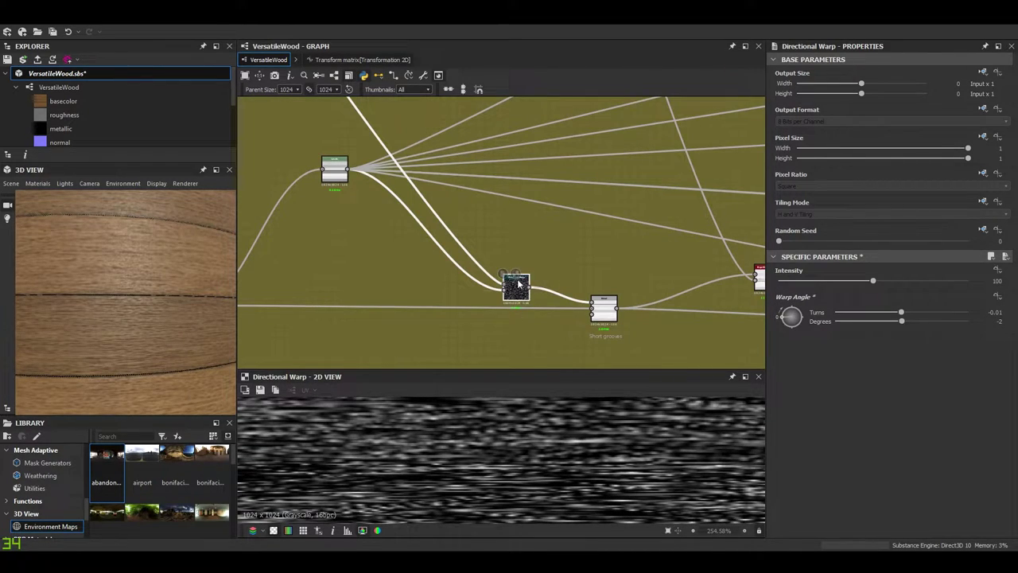
{"action": "scroll", "coordinate": [518, 280], "scroll_direction": "up", "scroll_amount": 4}
{"action": "scroll", "coordinate": [502, 457], "scroll_direction": "down", "scroll_amount": 1}
{"action": "scroll", "coordinate": [477, 457], "scroll_direction": "up", "scroll_amount": 2}
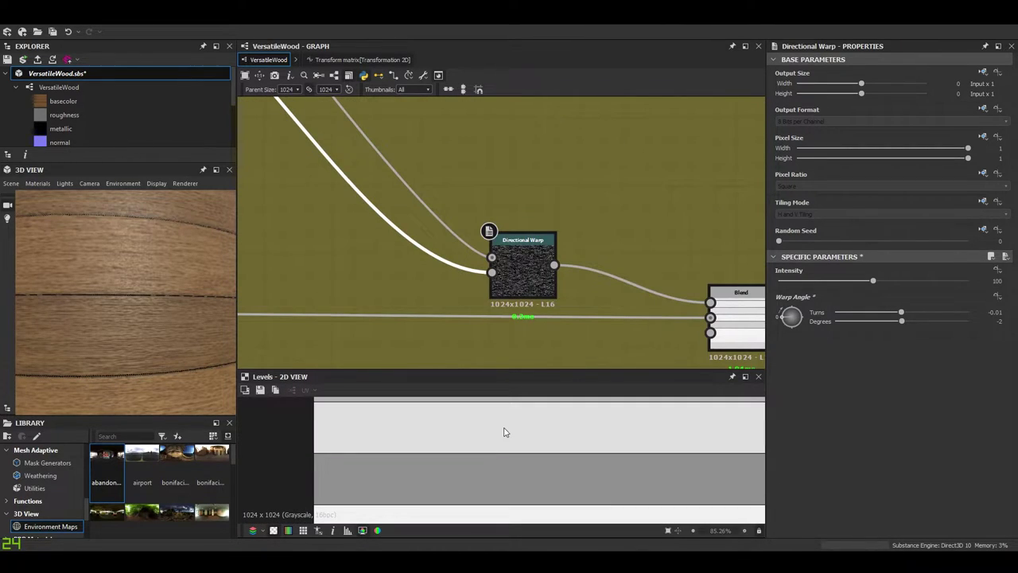
- Compare the grey plank values of the Levels intensity map with the displaced scratches in the Directional Warp output
{"action": "scroll", "coordinate": [501, 446], "scroll_direction": "down", "scroll_amount": 1}
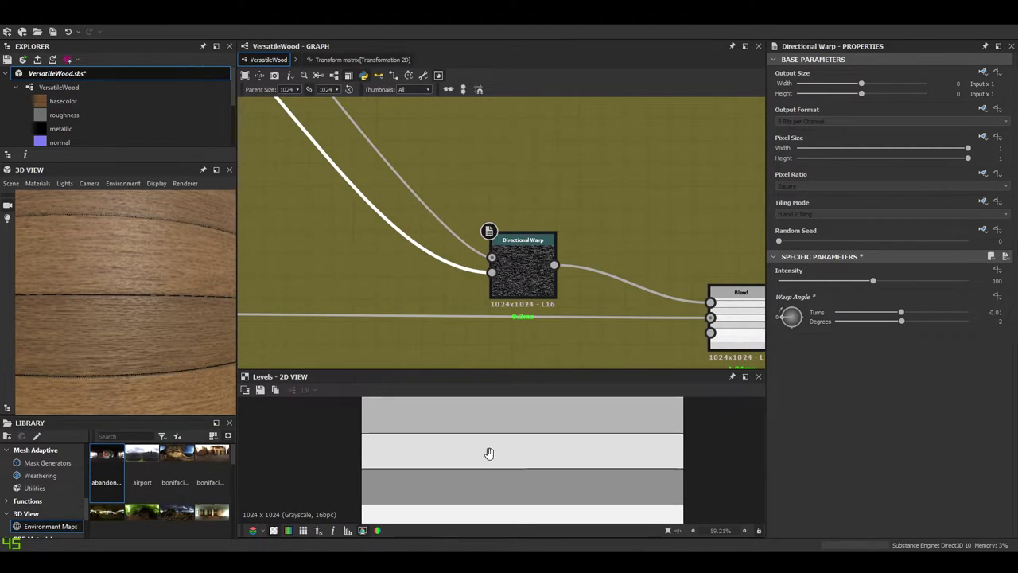
{"action": "scroll", "coordinate": [489, 457], "scroll_direction": "up", "scroll_amount": 2}
{"action": "scroll", "coordinate": [525, 447], "scroll_direction": "up", "scroll_amount": 3}
{"action": "scroll", "coordinate": [538, 437], "scroll_direction": "up", "scroll_amount": 3}
{"action": "scroll", "coordinate": [536, 275], "scroll_direction": "down", "scroll_amount": 4}
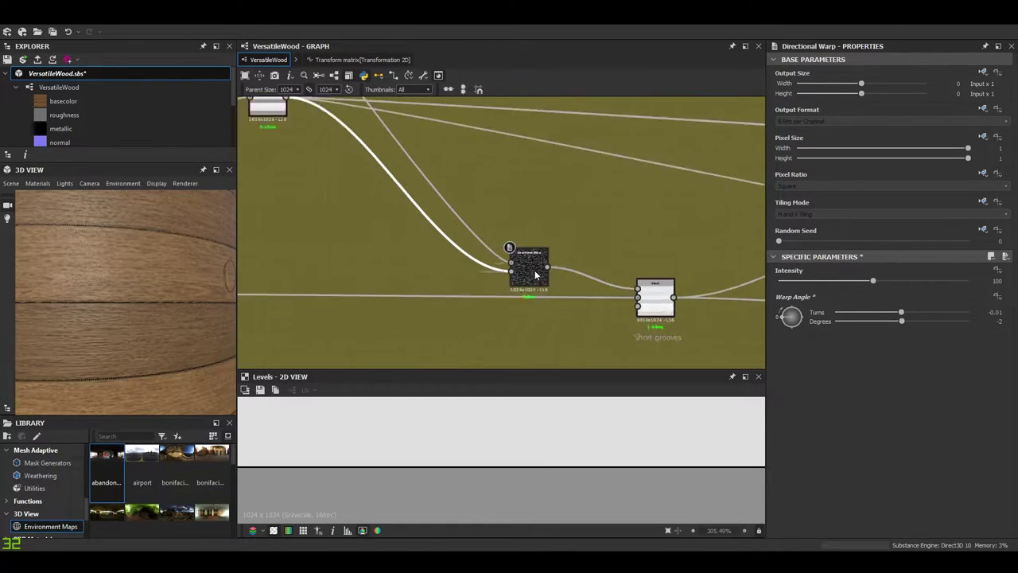
{"action": "scroll", "coordinate": [535, 275], "scroll_direction": "up", "scroll_amount": 3}
{"action": "double_click", "coordinate": [536, 275]}
{"action": "scroll", "coordinate": [529, 449], "scroll_direction": "up", "scroll_amount": 1}
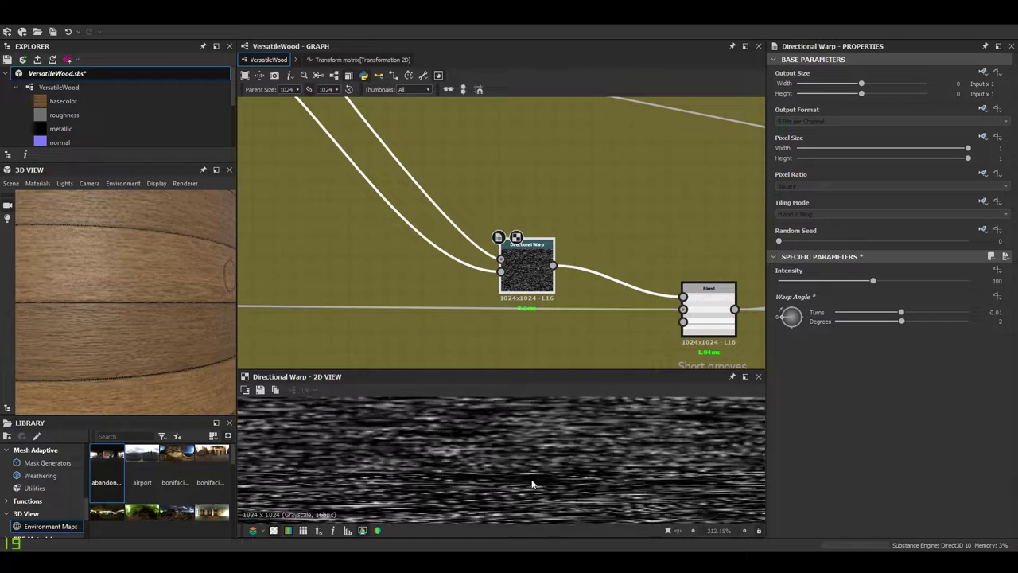
{"action": "middle_click_drag", "start_coordinate": [671, 471], "coordinate": [488, 483]}
- Follow the Directional Warp's output to the Short grooves Blend and show the blended result
{"action": "middle_click_drag", "start_coordinate": [610, 273], "coordinate": [405, 251]}
{"action": "scroll", "coordinate": [395, 268], "scroll_direction": "down", "scroll_amount": 3}
{"action": "scroll", "coordinate": [397, 274], "scroll_direction": "up", "scroll_amount": 5}
{"action": "left_click", "coordinate": [445, 241]}
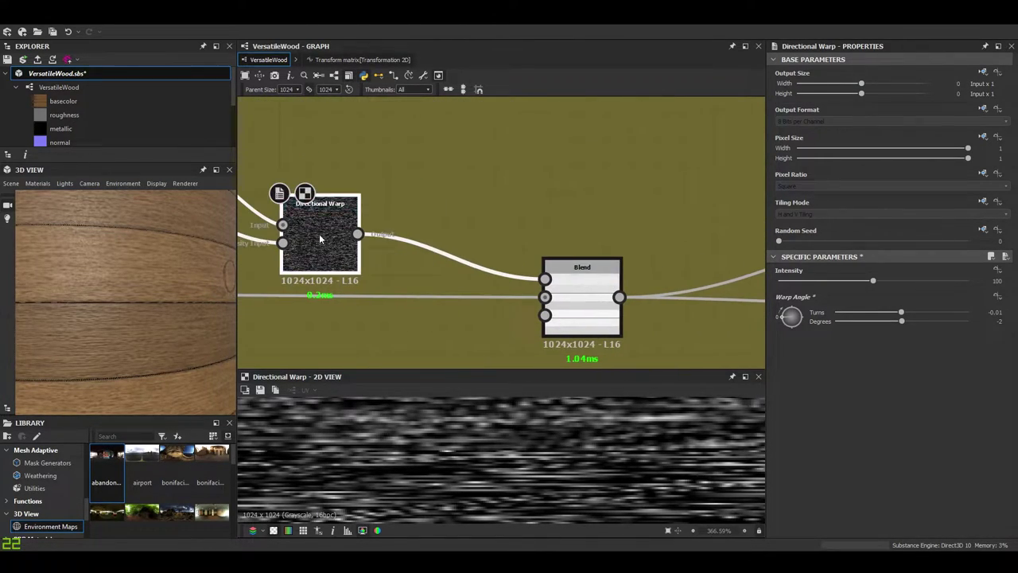
{"action": "left_click", "coordinate": [579, 303]}
- Lower the default value of the graph's Short grooves input parameter in the Texture group
{"action": "scroll", "coordinate": [544, 447], "scroll_direction": "down", "scroll_amount": 5}
{"action": "scroll", "coordinate": [516, 448], "scroll_direction": "down", "scroll_amount": 7}
{"action": "scroll", "coordinate": [532, 448], "scroll_direction": "up", "scroll_amount": 7}
{"action": "scroll", "coordinate": [529, 447], "scroll_direction": "up", "scroll_amount": 2}
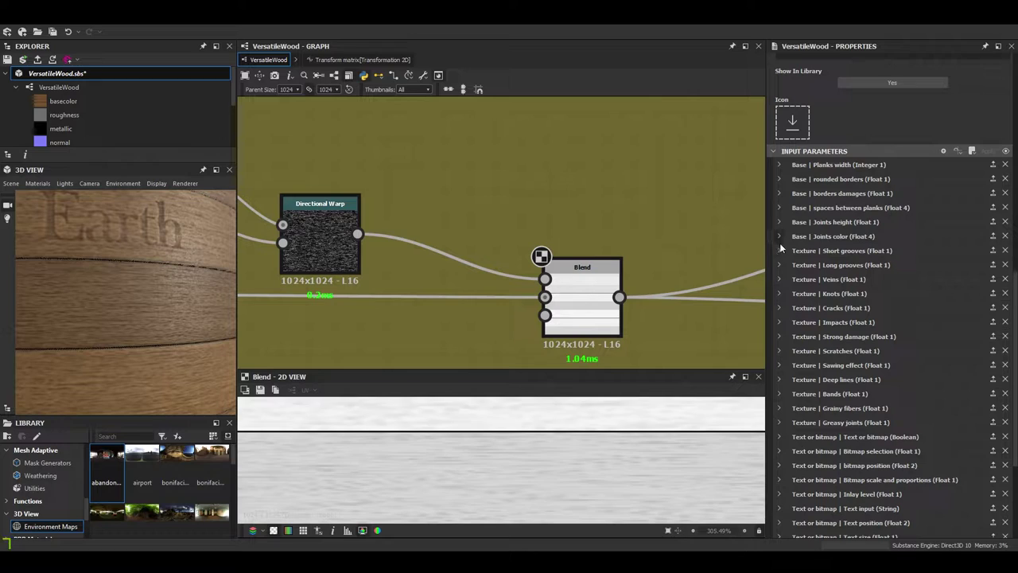
{"action": "left_click", "coordinate": [777, 251]}
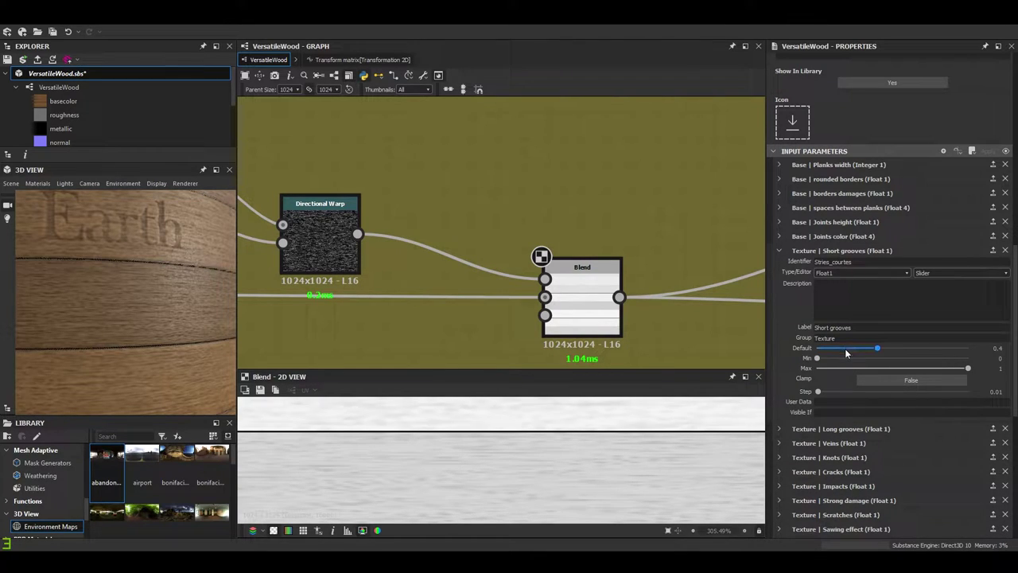
{"action": "left_click", "coordinate": [845, 348]}
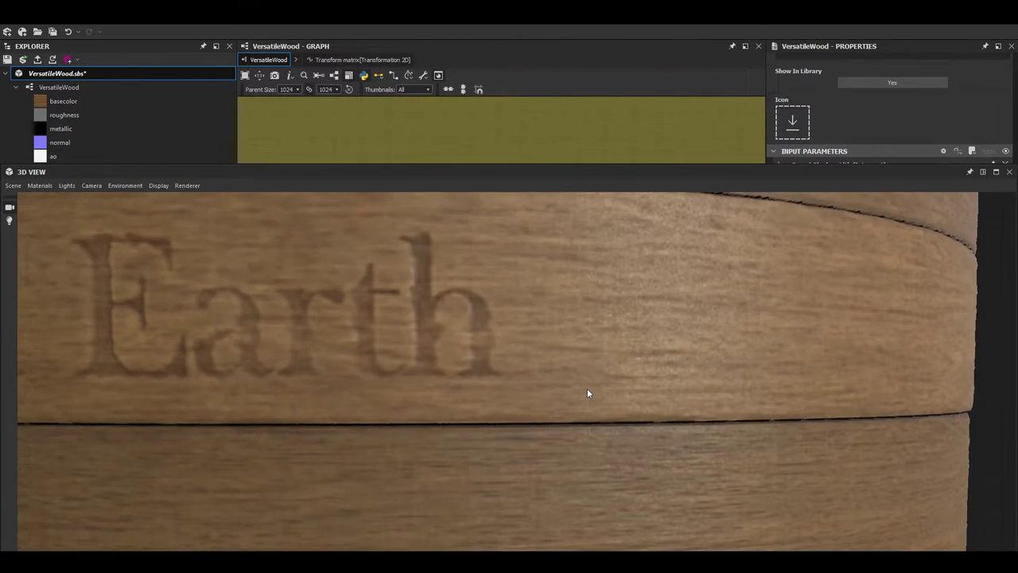
- Examine the short grooves on the planks in the enlarged 3D view from near and far
{"action": "scroll", "coordinate": [587, 388], "scroll_direction": "down", "scroll_amount": 3}
{"action": "left_click_drag", "start_coordinate": [587, 389], "coordinate": [539, 383]}
{"action": "scroll", "coordinate": [492, 380], "scroll_direction": "up", "scroll_amount": 2}
{"action": "scroll", "coordinate": [493, 380], "scroll_direction": "down", "scroll_amount": 3}
{"action": "middle_click_drag", "start_coordinate": [511, 433], "coordinate": [503, 400]}
{"action": "left_click_drag", "start_coordinate": [503, 400], "coordinate": [510, 398]}
{"action": "scroll", "coordinate": [510, 399], "scroll_direction": "up", "scroll_amount": 3}
{"action": "middle_click_drag", "start_coordinate": [510, 399], "coordinate": [492, 398]}
{"action": "scroll", "coordinate": [492, 399], "scroll_direction": "down", "scroll_amount": 2}
{"action": "left_click_drag", "start_coordinate": [492, 399], "coordinate": [560, 374]}
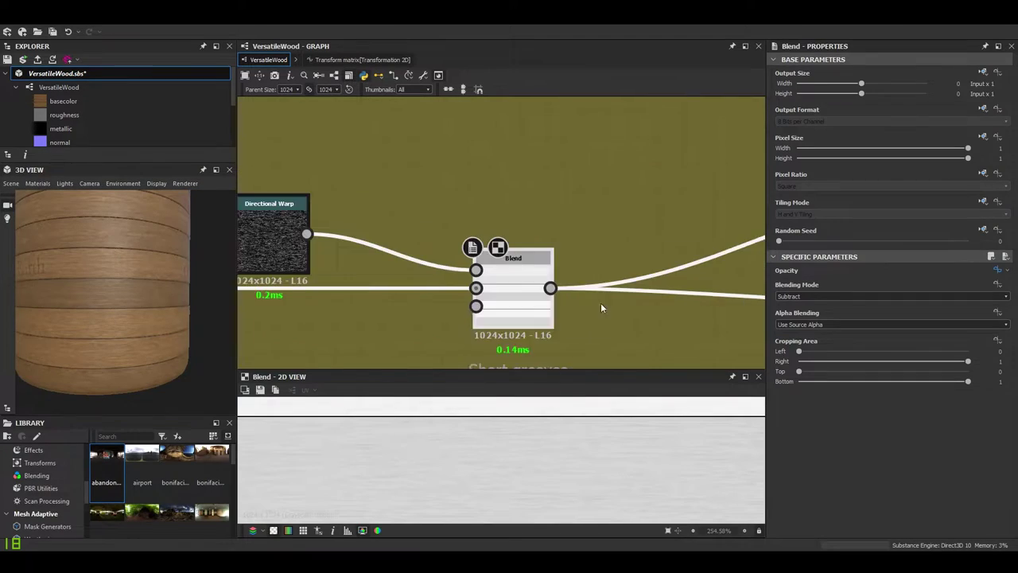
- Follow the graph to the borders Blend after Slope Blur Grayscale, show its output and inspect the plank edges in 3D
{"action": "middle_click_drag", "start_coordinate": [600, 302], "coordinate": [341, 284]}
{"action": "scroll", "coordinate": [492, 276], "scroll_direction": "down", "scroll_amount": 4}
{"action": "scroll", "coordinate": [545, 318], "scroll_direction": "up", "scroll_amount": 4}
{"action": "double_click", "coordinate": [597, 271]}
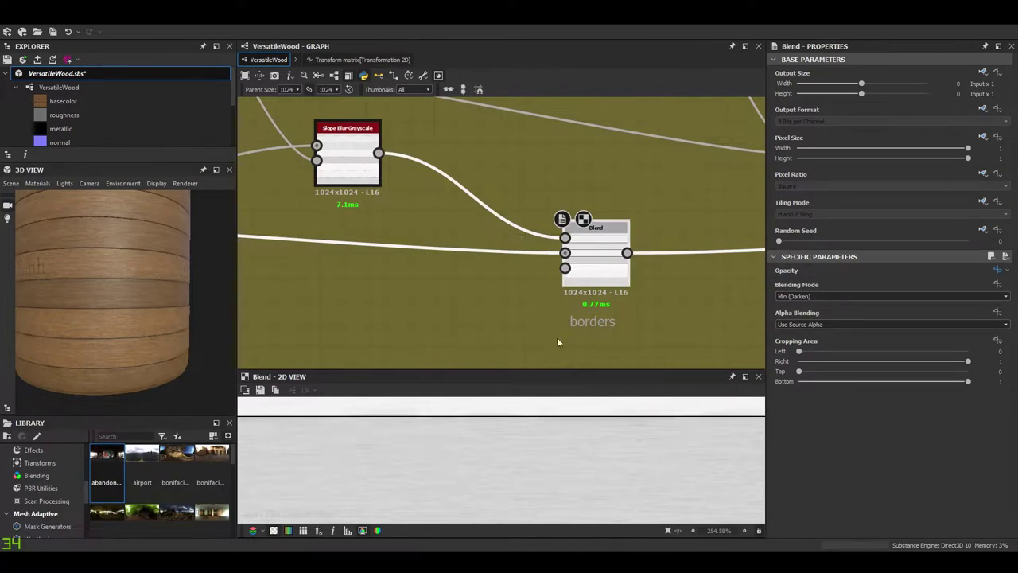
{"action": "scroll", "coordinate": [548, 434], "scroll_direction": "down", "scroll_amount": 3}
{"action": "scroll", "coordinate": [652, 286], "scroll_direction": "down", "scroll_amount": 2}
{"action": "middle_click_drag", "start_coordinate": [652, 286], "coordinate": [500, 295]}
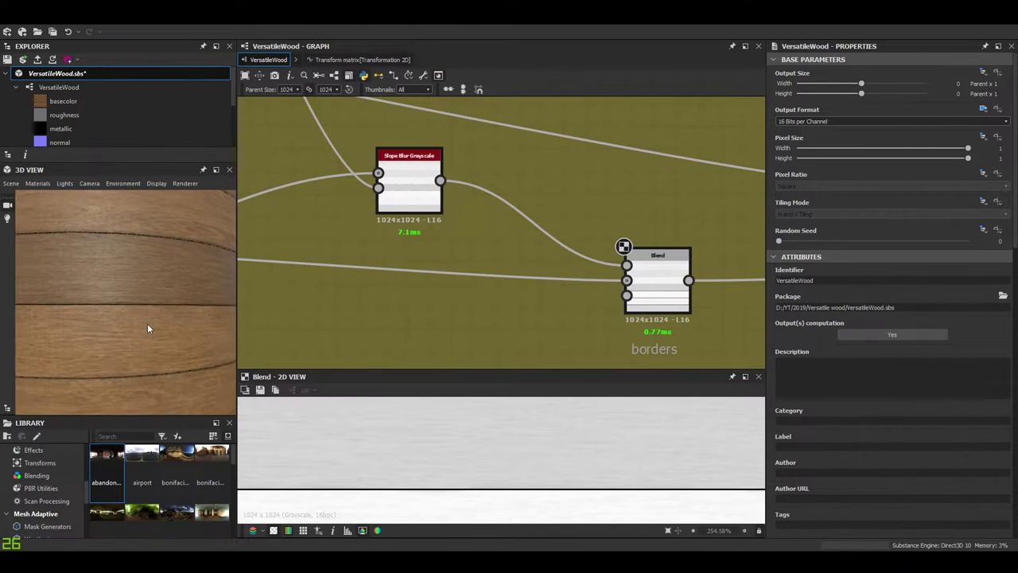
{"action": "scroll", "coordinate": [132, 331], "scroll_direction": "up", "scroll_amount": 3}
{"action": "scroll", "coordinate": [132, 326], "scroll_direction": "down", "scroll_amount": 1}
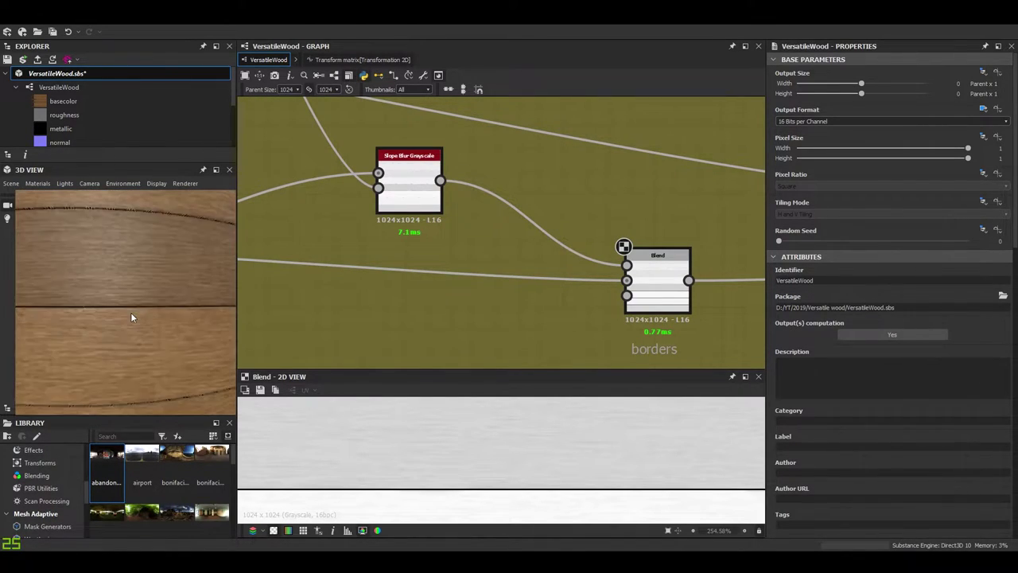
- Raise the default of the Base group's borders damages parameter to 0.73 and view the plank edges in 3D
{"action": "scroll", "coordinate": [867, 373], "scroll_direction": "down", "scroll_amount": 10}
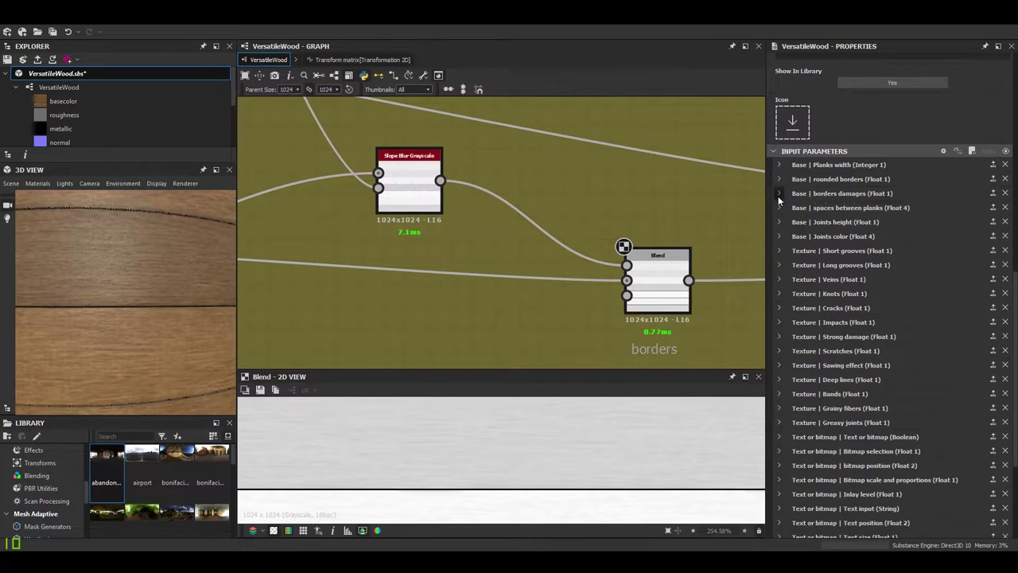
{"action": "left_click", "coordinate": [778, 195]}
{"action": "left_click", "coordinate": [879, 291]}
{"action": "left_click_drag", "start_coordinate": [908, 294], "coordinate": [927, 294]}
{"action": "left_click_drag", "start_coordinate": [108, 341], "coordinate": [172, 327]}
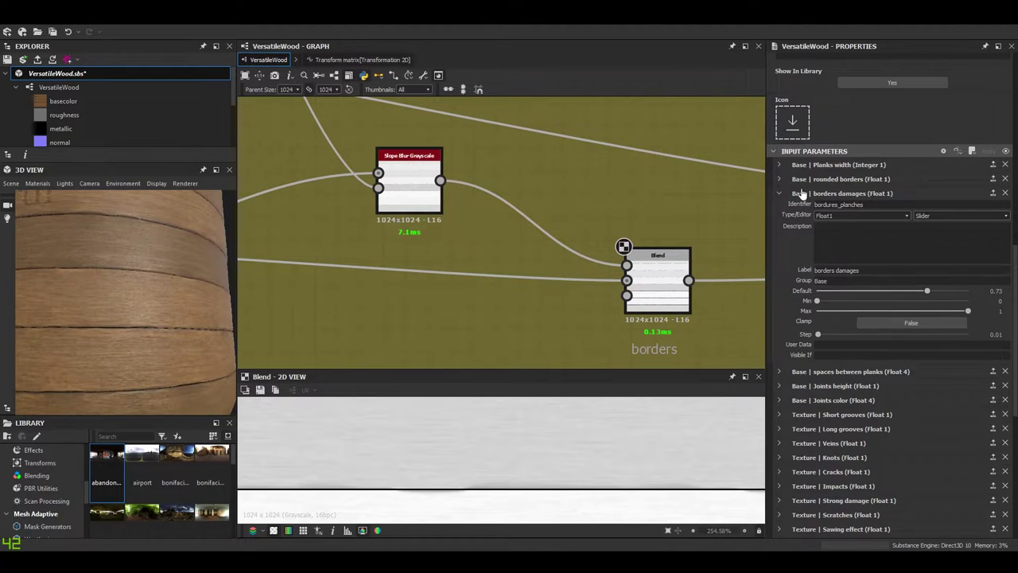
- Review the borders Blend's Min (Darken) settings and the output of the Slope Blur Grayscale node feeding it
{"action": "left_click", "coordinate": [542, 302]}
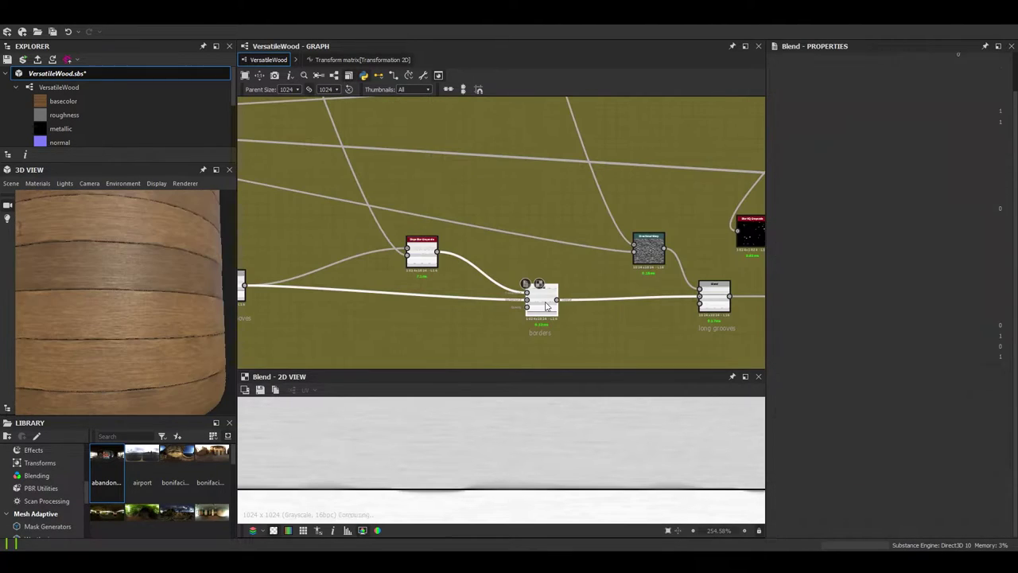
{"action": "scroll", "coordinate": [540, 329], "scroll_direction": "up", "scroll_amount": 4}
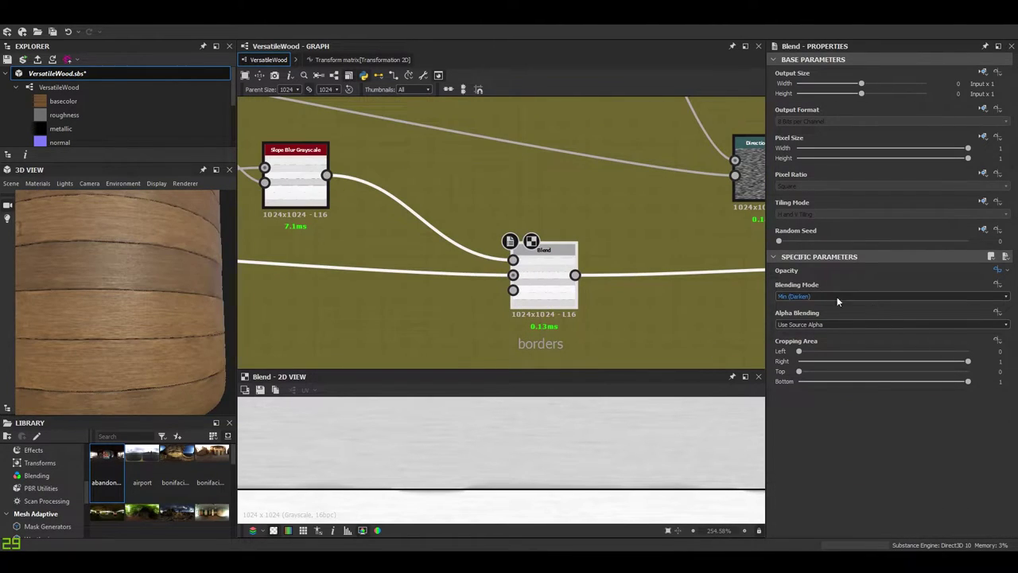
{"action": "scroll", "coordinate": [550, 479], "scroll_direction": "up", "scroll_amount": 1}
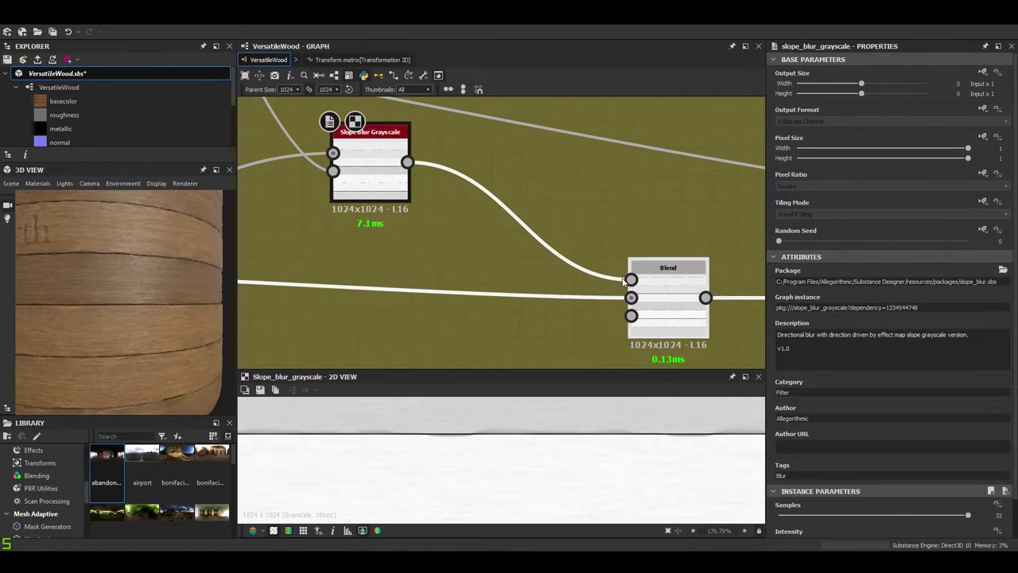
{"action": "middle_click_drag", "start_coordinate": [486, 247], "coordinate": [552, 298]}
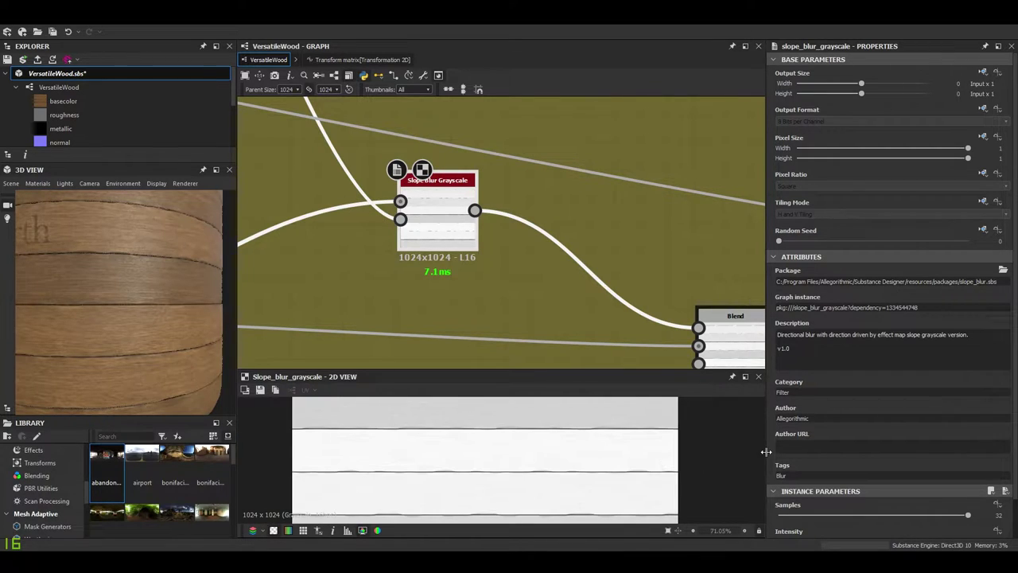
- Review the Slope Blur Grayscale node's samples, intensity and mode, and compare its Blend input with its output in 2D
{"action": "scroll", "coordinate": [795, 495], "scroll_direction": "down", "scroll_amount": 1}
{"action": "scroll", "coordinate": [795, 501], "scroll_direction": "down", "scroll_amount": 1}
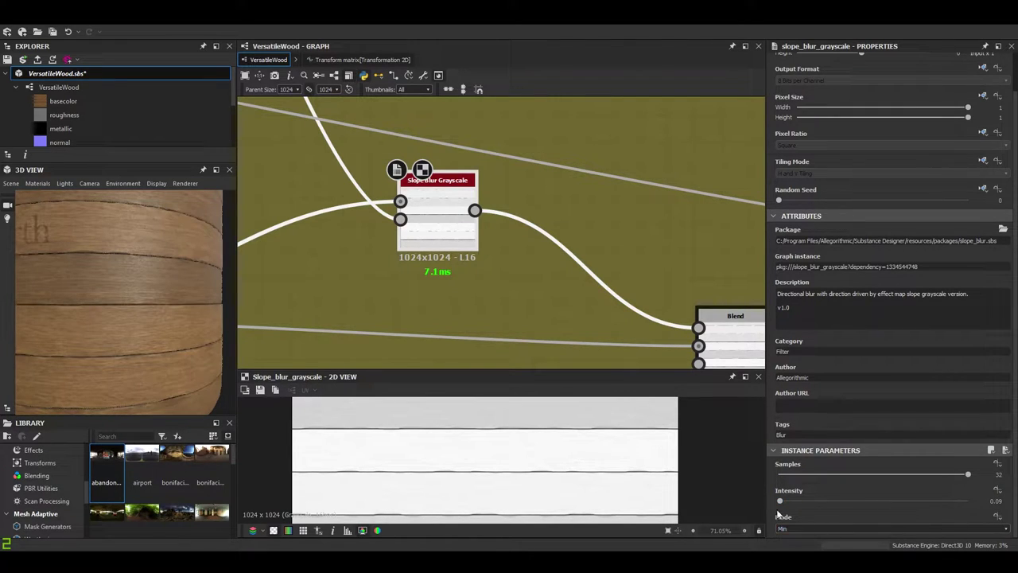
{"action": "scroll", "coordinate": [520, 218], "scroll_direction": "down", "scroll_amount": 5}
{"action": "scroll", "coordinate": [441, 213], "scroll_direction": "up", "scroll_amount": 5}
{"action": "double_click", "coordinate": [529, 213]}
{"action": "scroll", "coordinate": [529, 213], "scroll_direction": "up", "scroll_amount": 4}
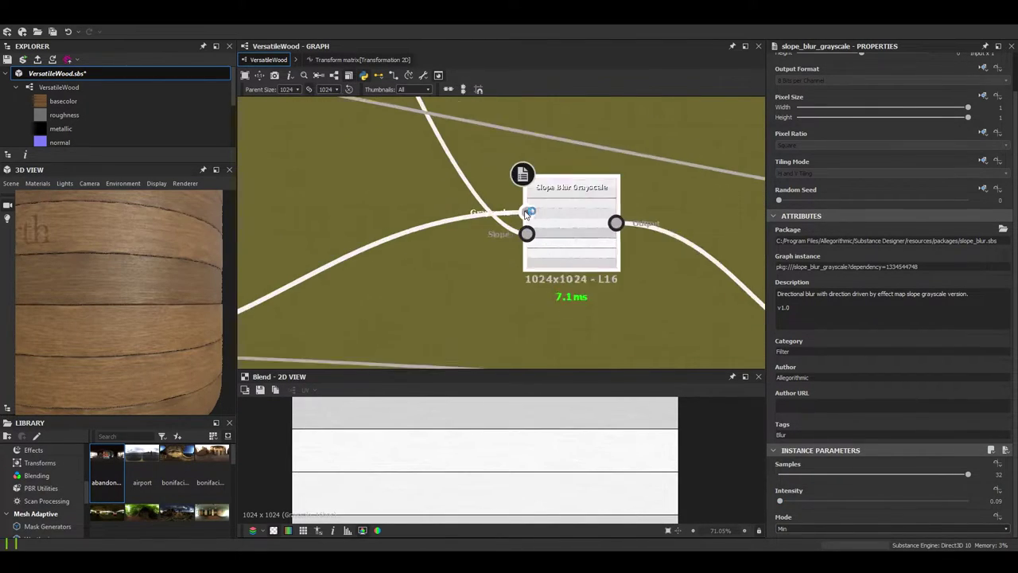
{"action": "scroll", "coordinate": [532, 218], "scroll_direction": "down", "scroll_amount": 5}
{"action": "middle_click_drag", "start_coordinate": [652, 246], "coordinate": [730, 207]}
{"action": "left_click", "coordinate": [268, 298]}
{"action": "middle_click_drag", "start_coordinate": [326, 295], "coordinate": [239, 329]}
{"action": "scroll", "coordinate": [574, 237], "scroll_direction": "up", "scroll_amount": 4}
{"action": "double_click", "coordinate": [549, 255]}
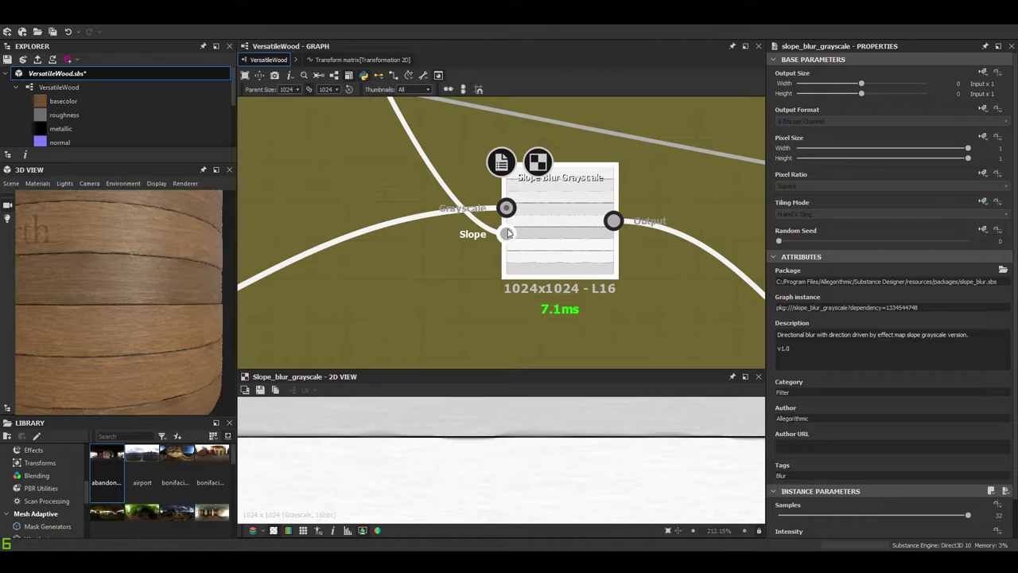
- Trace the Slope Blur Grayscale node's Slope input back to the Safe Transform Grayscale node in the planks damages frame
{"action": "left_click", "coordinate": [506, 233]}
{"action": "scroll", "coordinate": [532, 485], "scroll_direction": "down", "scroll_amount": 5}
{"action": "scroll", "coordinate": [509, 227], "scroll_direction": "down", "scroll_amount": 4}
{"action": "middle_click_drag", "start_coordinate": [507, 229], "coordinate": [584, 445]}
{"action": "scroll", "coordinate": [570, 307], "scroll_direction": "down", "scroll_amount": 4}
{"action": "middle_click_drag", "start_coordinate": [570, 307], "coordinate": [643, 465]}
{"action": "middle_click_drag", "start_coordinate": [528, 272], "coordinate": [602, 370]}
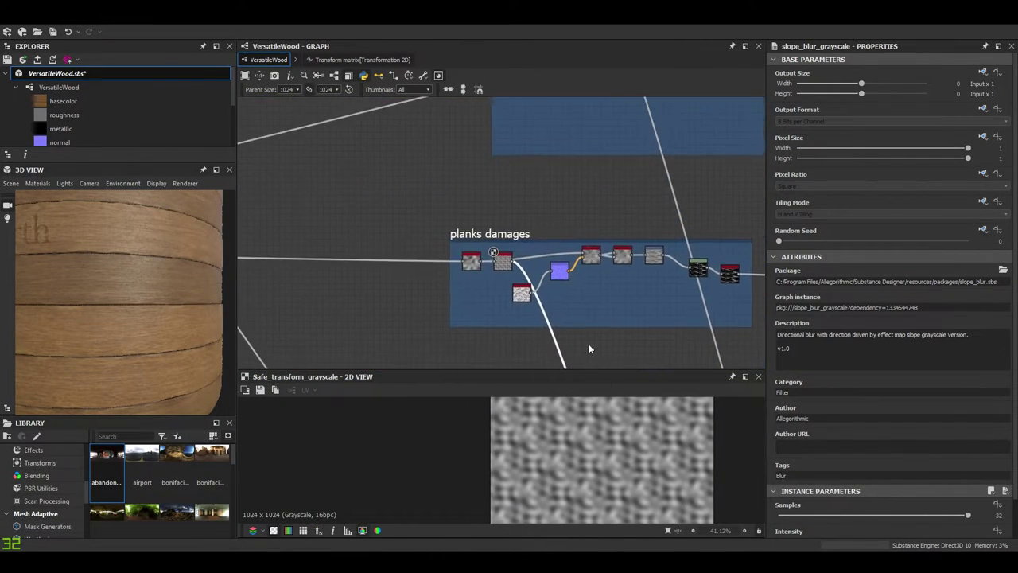
{"action": "scroll", "coordinate": [480, 266], "scroll_direction": "up", "scroll_amount": 5}
{"action": "scroll", "coordinate": [386, 285], "scroll_direction": "down", "scroll_amount": 4}
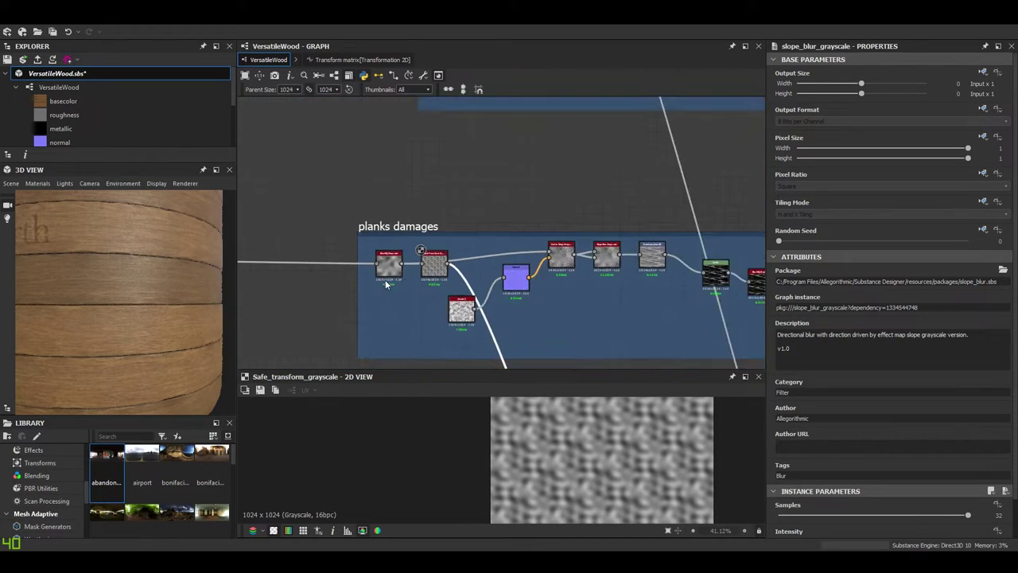
- Show the output of the Perlin Noise node feeding the planks damages frame and review its scale and disorder
{"action": "middle_click_drag", "start_coordinate": [387, 285], "coordinate": [698, 260]}
{"action": "scroll", "coordinate": [493, 254], "scroll_direction": "up", "scroll_amount": 5}
{"action": "double_click", "coordinate": [473, 248]}
{"action": "scroll", "coordinate": [481, 230], "scroll_direction": "down", "scroll_amount": 4}
{"action": "scroll", "coordinate": [969, 482], "scroll_direction": "down", "scroll_amount": 2}
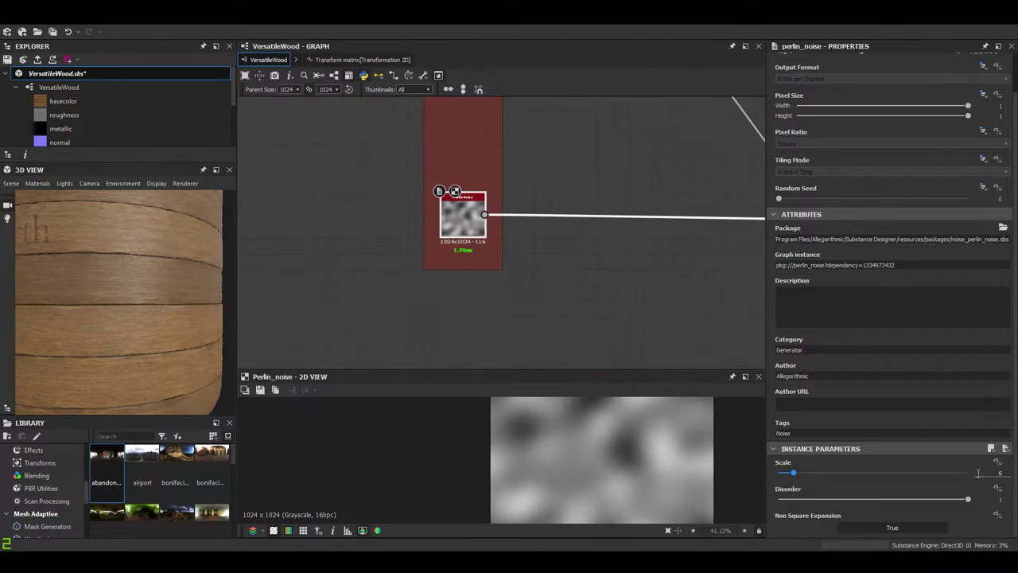
{"action": "scroll", "coordinate": [541, 223], "scroll_direction": "down", "scroll_amount": 4}
{"action": "middle_click_drag", "start_coordinate": [549, 224], "coordinate": [194, 234]}
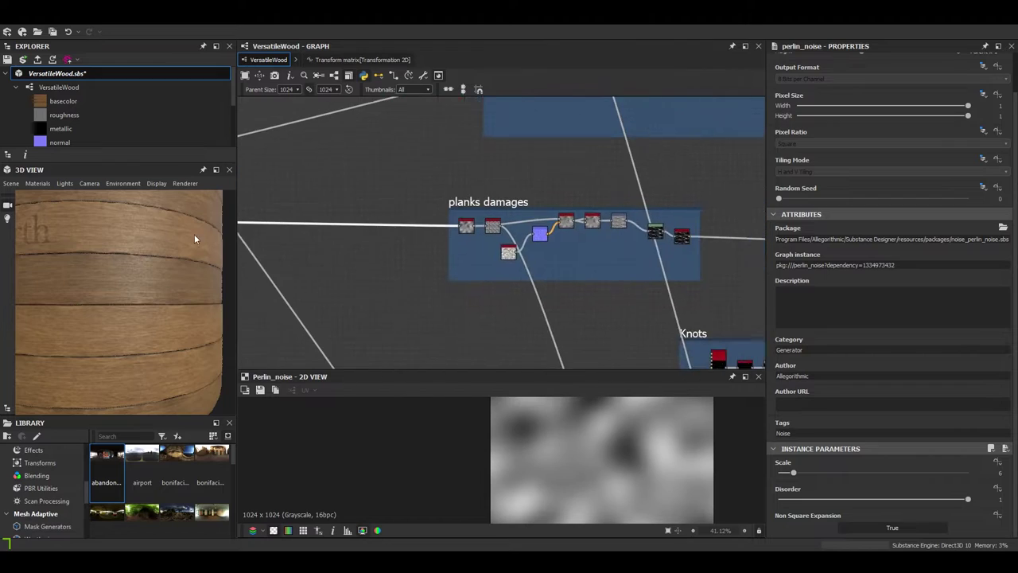
- Set the intensity of the Blur HQ Grayscale node in planks damages to 15 and view its output
{"action": "scroll", "coordinate": [463, 245], "scroll_direction": "up", "scroll_amount": 6}
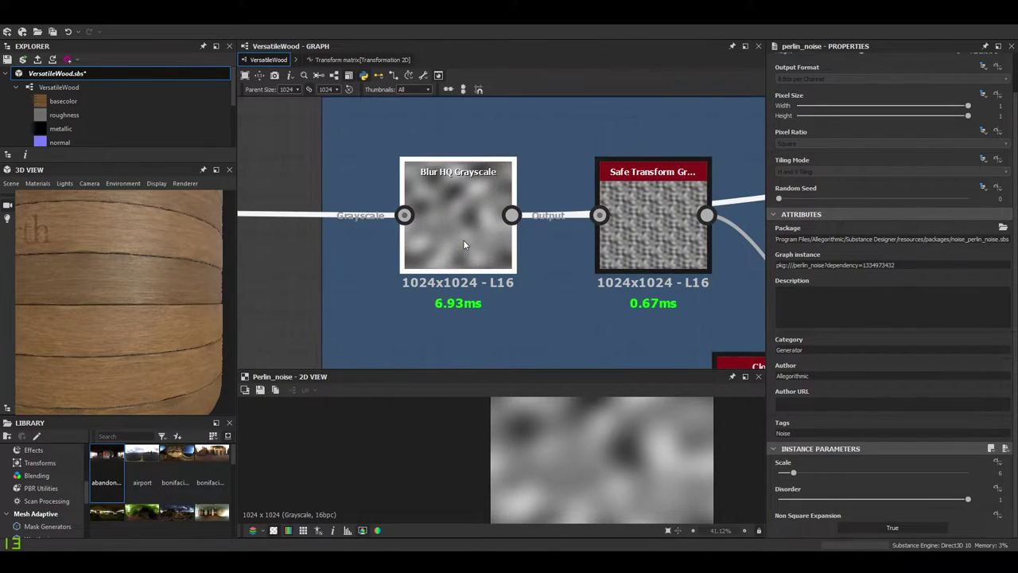
{"action": "left_click", "coordinate": [463, 239]}
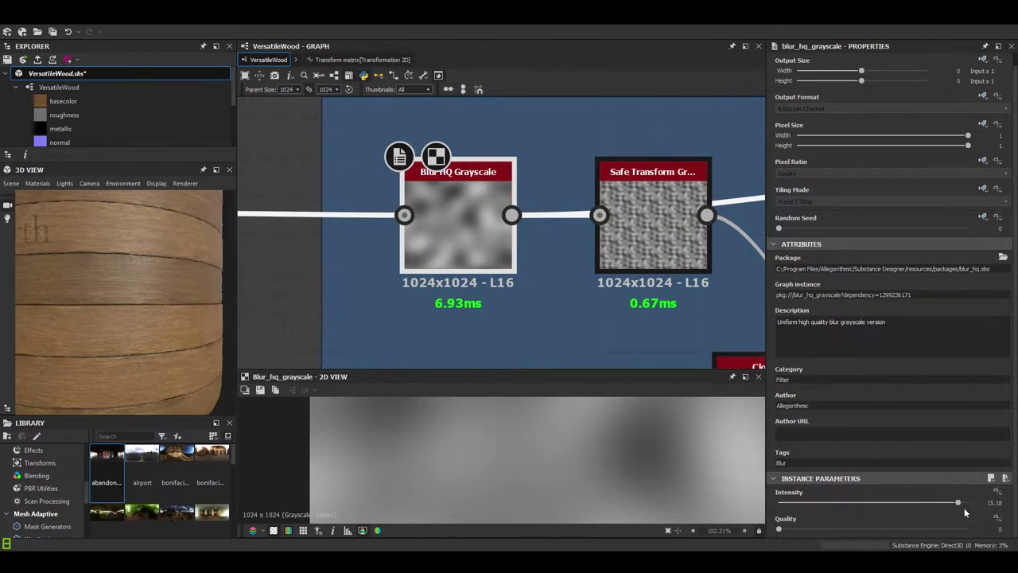
{"action": "scroll", "coordinate": [518, 482], "scroll_direction": "down", "scroll_amount": 6}
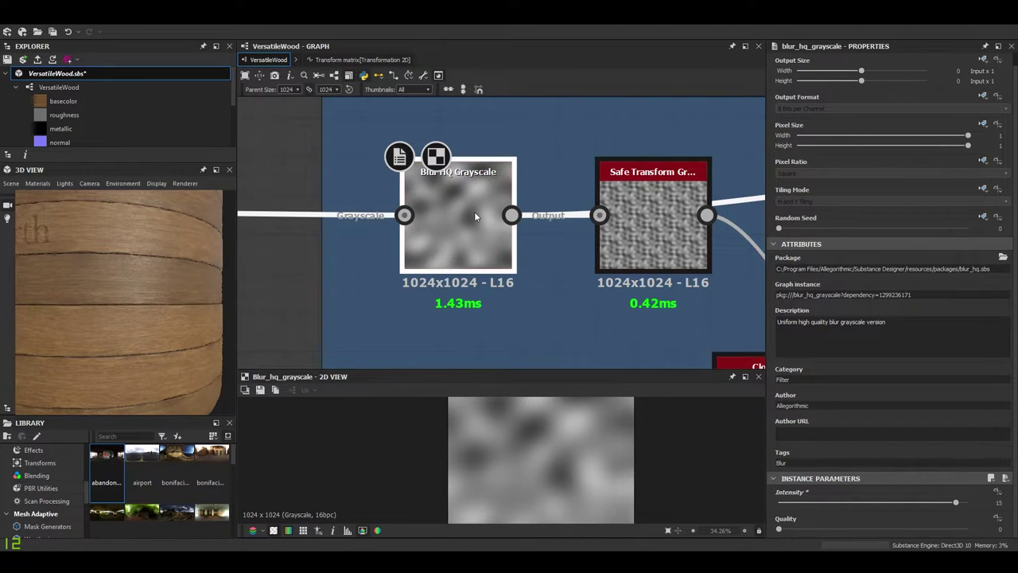
{"action": "scroll", "coordinate": [459, 246], "scroll_direction": "up", "scroll_amount": 2}
{"action": "scroll", "coordinate": [469, 240], "scroll_direction": "down", "scroll_amount": 2}
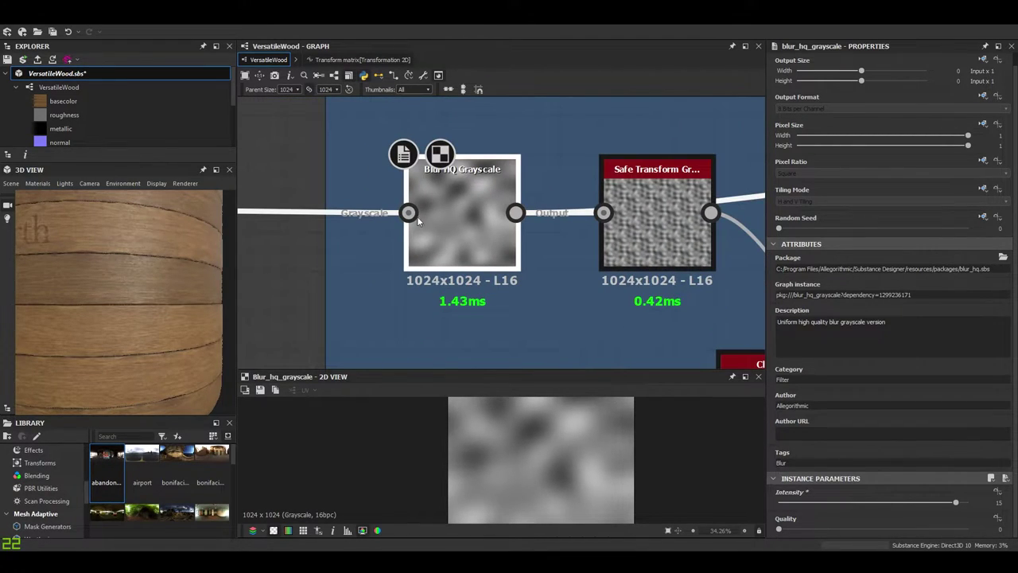
- Move the Blur HQ Grayscale node lower than Safe Transform Grayscale and trace its separate link to Vector Warp Grayscale
{"action": "left_click_drag", "start_coordinate": [473, 222], "coordinate": [435, 299]}
{"action": "scroll", "coordinate": [560, 234], "scroll_direction": "down", "scroll_amount": 5}
{"action": "middle_click_drag", "start_coordinate": [560, 234], "coordinate": [356, 241]}
{"action": "scroll", "coordinate": [616, 213], "scroll_direction": "up", "scroll_amount": 5}
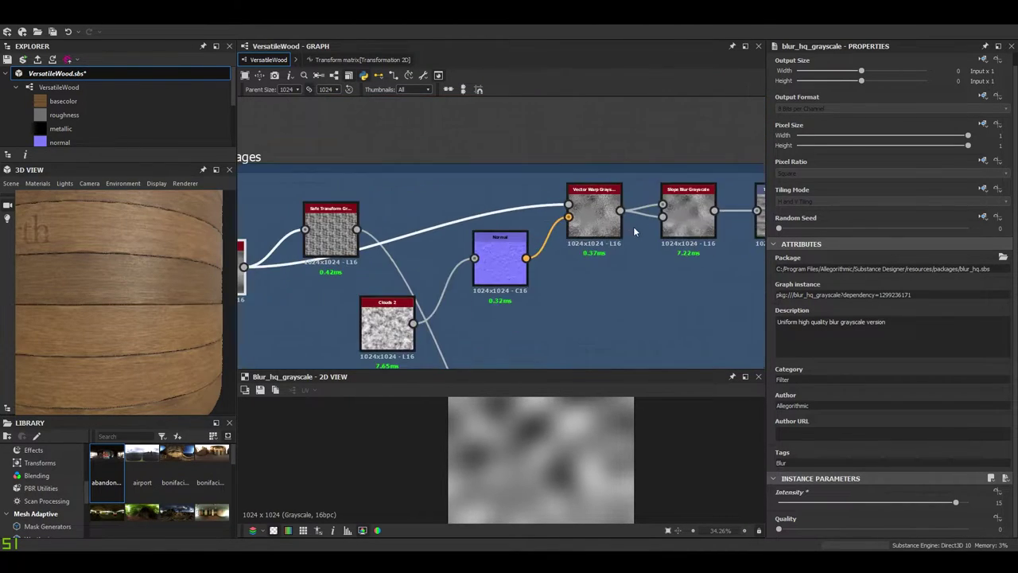
{"action": "scroll", "coordinate": [606, 212], "scroll_direction": "up", "scroll_amount": 2}
{"action": "scroll", "coordinate": [567, 198], "scroll_direction": "down", "scroll_amount": 4}
{"action": "scroll", "coordinate": [627, 198], "scroll_direction": "up", "scroll_amount": 3}
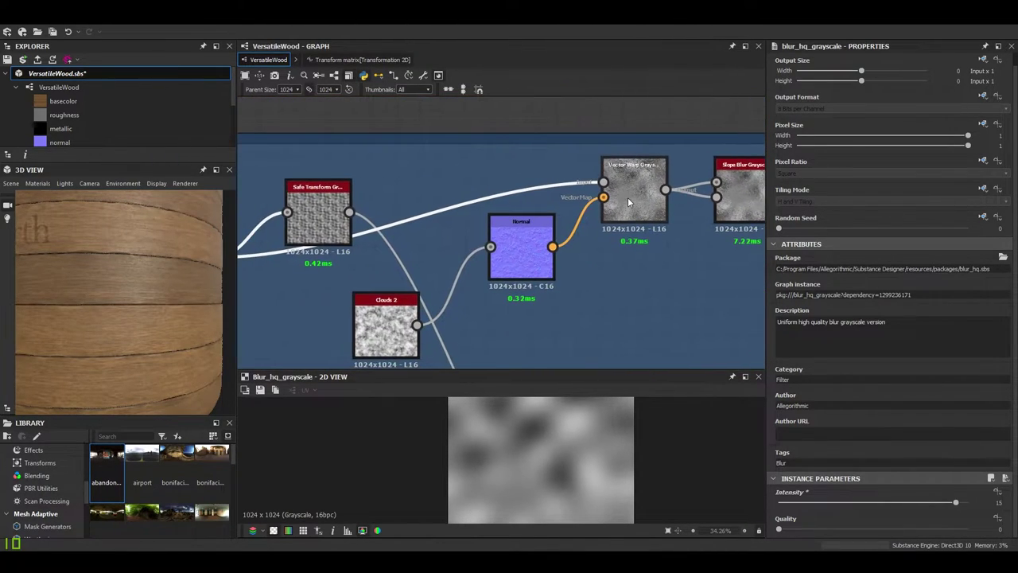
- Show the Safe Transform Grayscale node's output and review its tile, offset and rotation settings
{"action": "scroll", "coordinate": [638, 195], "scroll_direction": "down", "scroll_amount": 4}
{"action": "mouse_move", "coordinate": [593, 220]}
{"action": "middle_mouse_down"}
{"action": "mouse_move", "coordinate": [633, 200]}
{"action": "mouse_move", "coordinate": [588, 211]}
{"action": "middle_mouse_up"}
{"action": "scroll", "coordinate": [592, 205], "scroll_direction": "up", "scroll_amount": 4}
{"action": "scroll", "coordinate": [607, 189], "scroll_direction": "down", "scroll_amount": 3}
{"action": "scroll", "coordinate": [607, 190], "scroll_direction": "down", "scroll_amount": 2}
{"action": "middle_click_drag", "start_coordinate": [471, 231], "coordinate": [614, 216]}
{"action": "middle_click_drag", "start_coordinate": [466, 212], "coordinate": [490, 206]}
{"action": "mouse_move", "coordinate": [478, 187]}
{"action": "left_mouse_down"}
{"action": "mouse_move", "coordinate": [478, 243]}
{"action": "mouse_move", "coordinate": [466, 183]}
{"action": "left_mouse_up"}
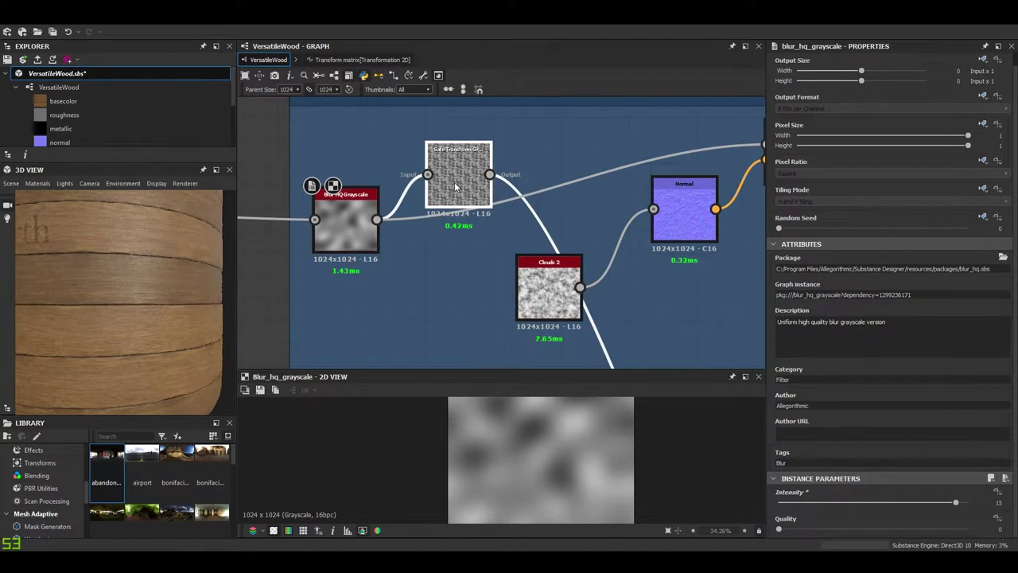
{"action": "double_click", "coordinate": [455, 186]}
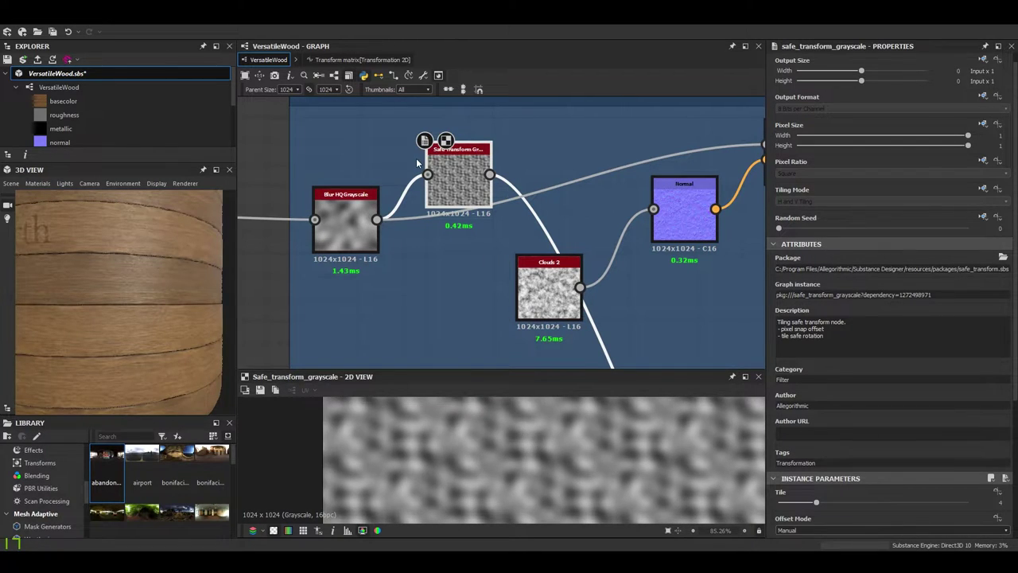
{"action": "scroll", "coordinate": [416, 157], "scroll_direction": "up", "scroll_amount": 3}
{"action": "scroll", "coordinate": [899, 441], "scroll_direction": "down", "scroll_amount": 4}
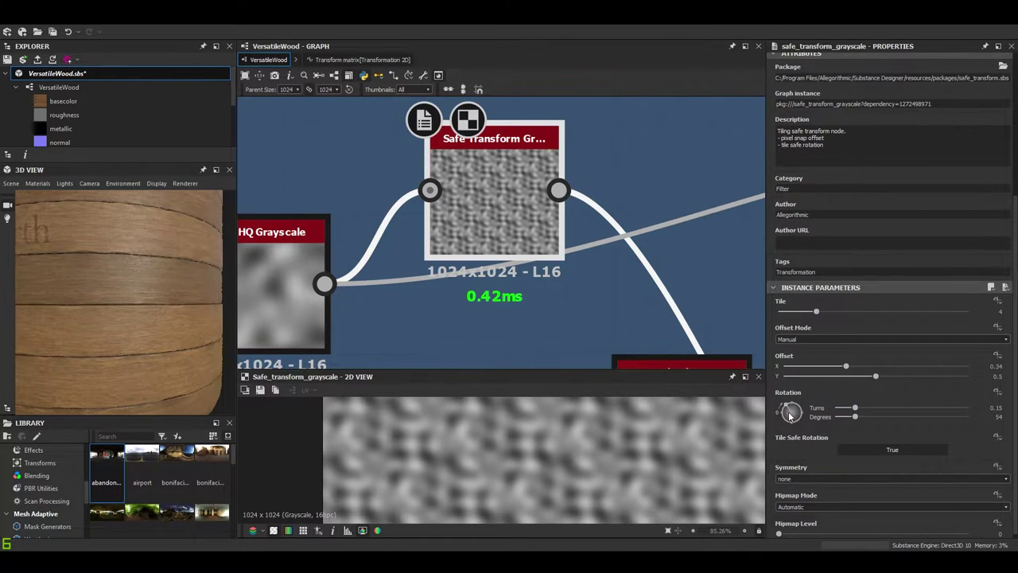
{"action": "scroll", "coordinate": [519, 212], "scroll_direction": "down", "scroll_amount": 2}
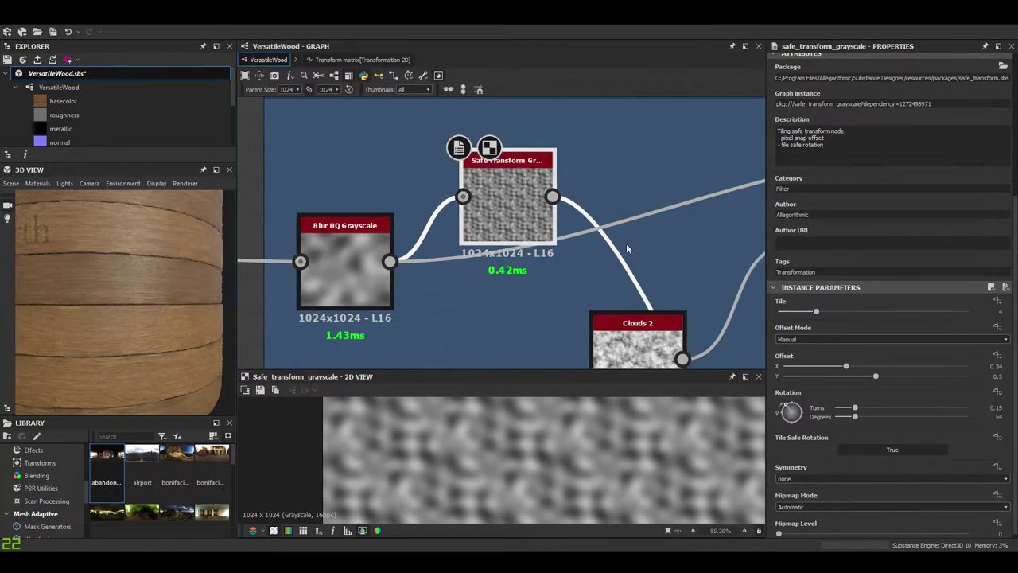
- Show the output of the Slope Blur Grayscale node before the borders Blend and inspect the plank edges closely in 2D
{"action": "scroll", "coordinate": [626, 243], "scroll_direction": "down", "scroll_amount": 4}
{"action": "middle_click_drag", "start_coordinate": [577, 242], "coordinate": [482, 104]}
{"action": "scroll", "coordinate": [531, 268], "scroll_direction": "up", "scroll_amount": 6}
{"action": "double_click", "coordinate": [540, 282]}
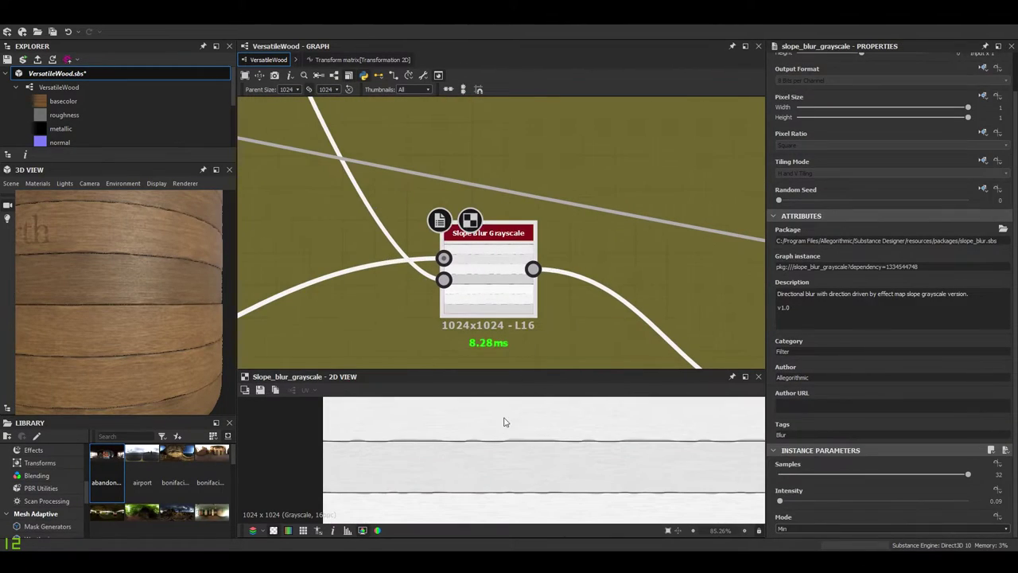
{"action": "scroll", "coordinate": [501, 445], "scroll_direction": "up", "scroll_amount": 5}
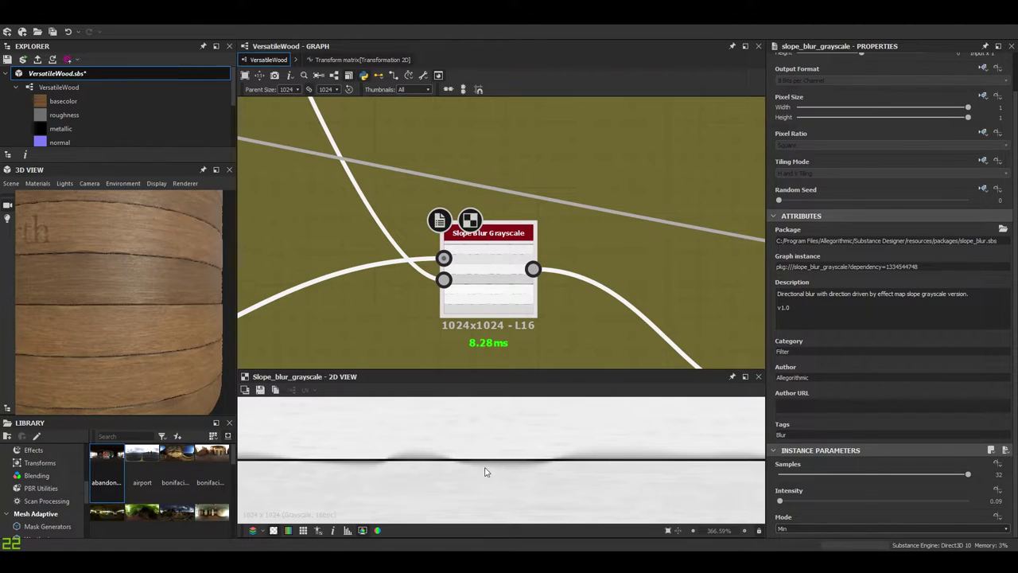
{"action": "middle_click_drag", "start_coordinate": [659, 462], "coordinate": [416, 450]}
{"action": "middle_click_drag", "start_coordinate": [584, 459], "coordinate": [425, 450]}
{"action": "scroll", "coordinate": [354, 439], "scroll_direction": "up", "scroll_amount": 1}
{"action": "scroll", "coordinate": [601, 445], "scroll_direction": "down", "scroll_amount": 1}
- Show the borders Blend's output and review its opacity and blending mode settings
{"action": "scroll", "coordinate": [584, 262], "scroll_direction": "down", "scroll_amount": 6}
{"action": "middle_click_drag", "start_coordinate": [650, 315], "coordinate": [528, 258]}
{"action": "scroll", "coordinate": [528, 257], "scroll_direction": "up", "scroll_amount": 5}
{"action": "double_click", "coordinate": [585, 262]}
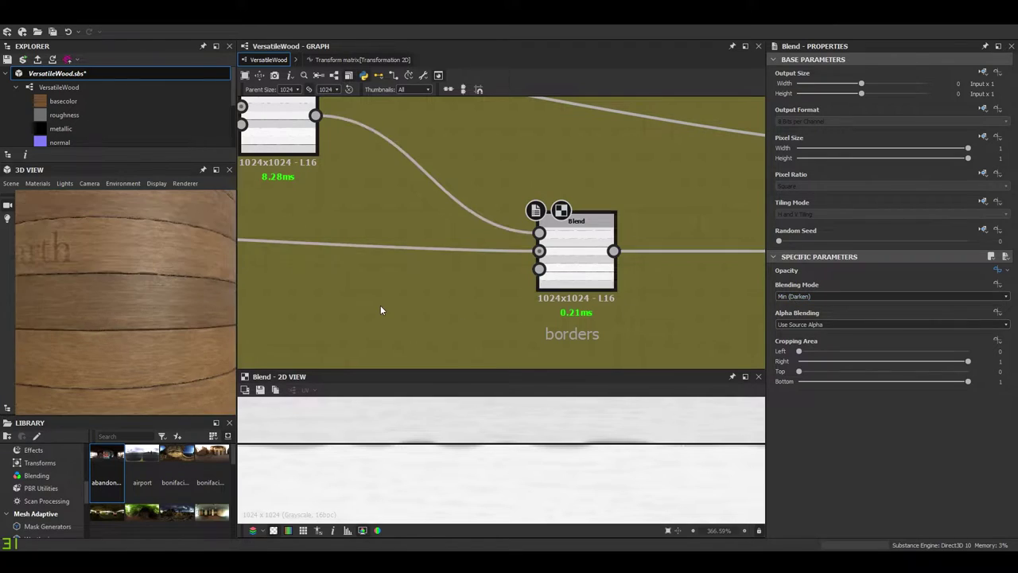
- Set the default of the Base group's borders damages parameter to 0.24 and view the planks in 3D
{"action": "left_click", "coordinate": [427, 291]}
{"action": "scroll", "coordinate": [844, 400], "scroll_direction": "down", "scroll_amount": 5}
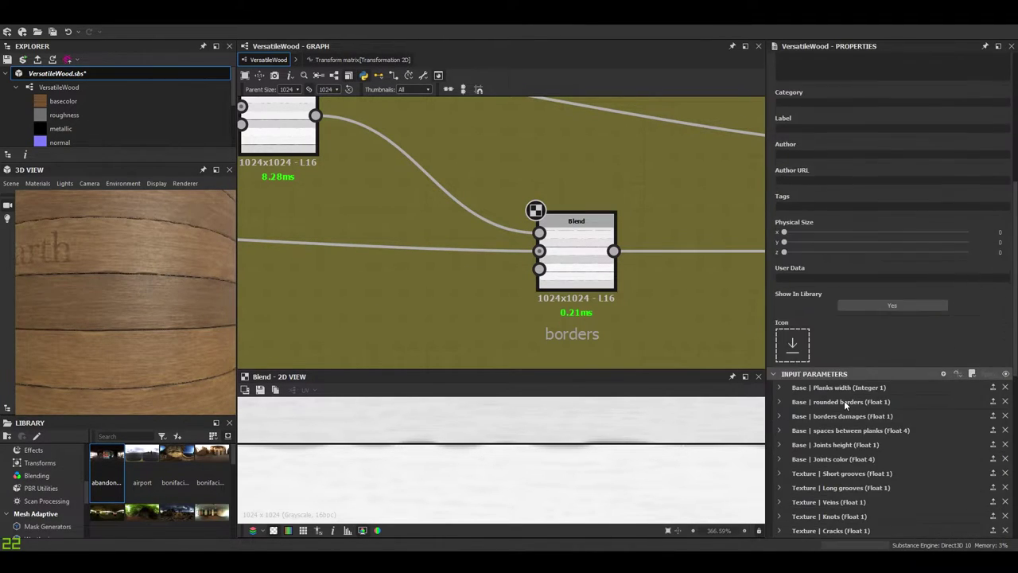
{"action": "left_click", "coordinate": [819, 352]}
{"action": "left_click", "coordinate": [852, 450]}
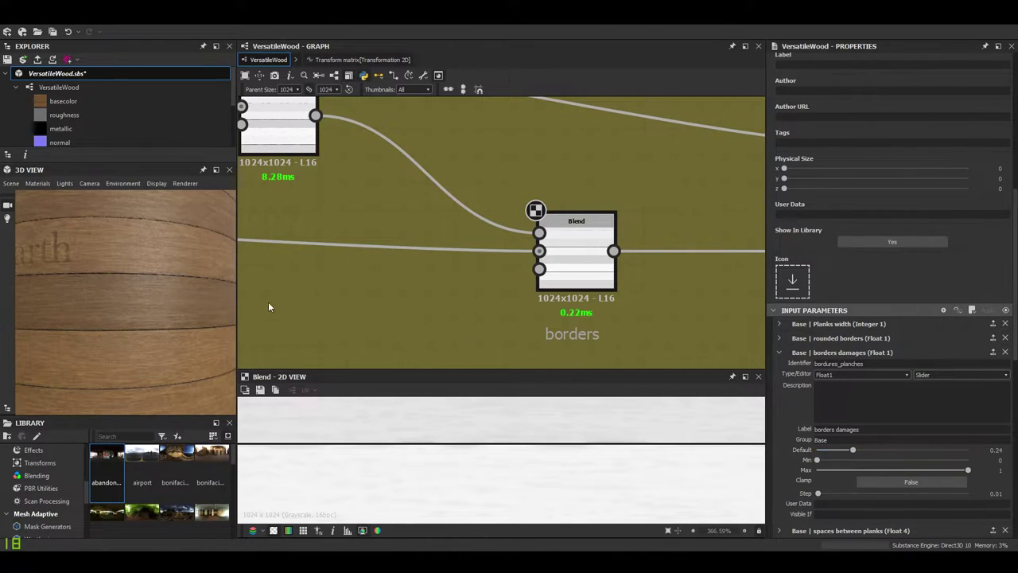
{"action": "left_click_drag", "start_coordinate": [180, 307], "coordinate": [136, 311]}
- Show the long grooves Blend after the borders Blend and review its Subtract settings
{"action": "scroll", "coordinate": [310, 179], "scroll_direction": "down", "scroll_amount": 5}
{"action": "middle_click_drag", "start_coordinate": [582, 210], "coordinate": [545, 259]}
{"action": "scroll", "coordinate": [547, 257], "scroll_direction": "up", "scroll_amount": 5}
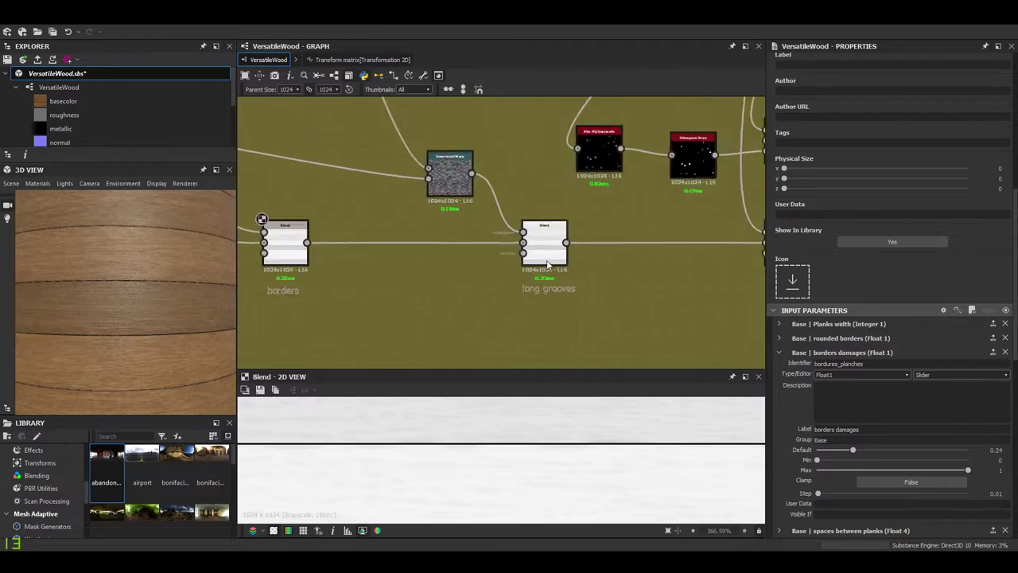
{"action": "left_click", "coordinate": [544, 247]}
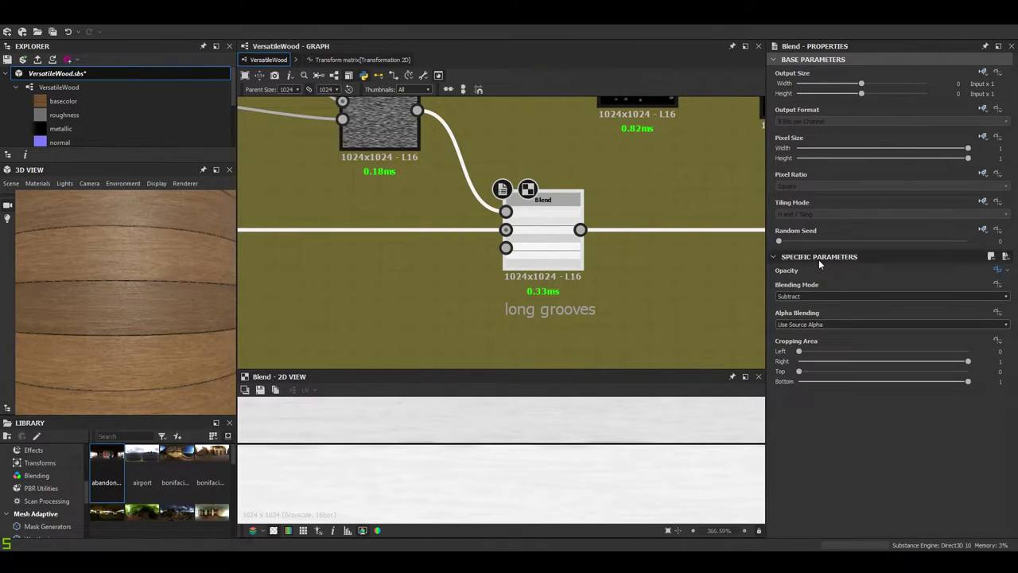
- Trace the long grooves Blend's foreground input back to the Directional Warp node and show that node's output
{"action": "scroll", "coordinate": [621, 242], "scroll_direction": "down", "scroll_amount": 4}
{"action": "middle_click_drag", "start_coordinate": [537, 230], "coordinate": [623, 268]}
{"action": "middle_click_drag", "start_coordinate": [388, 256], "coordinate": [585, 264]}
{"action": "scroll", "coordinate": [555, 261], "scroll_direction": "down", "scroll_amount": 2}
{"action": "middle_click_drag", "start_coordinate": [443, 250], "coordinate": [507, 236]}
{"action": "scroll", "coordinate": [342, 255], "scroll_direction": "up", "scroll_amount": 2}
{"action": "scroll", "coordinate": [556, 258], "scroll_direction": "down", "scroll_amount": 4}
{"action": "middle_click_drag", "start_coordinate": [736, 272], "coordinate": [558, 318]}
{"action": "scroll", "coordinate": [559, 318], "scroll_direction": "up", "scroll_amount": 2}
{"action": "scroll", "coordinate": [557, 318], "scroll_direction": "up", "scroll_amount": 2}
{"action": "double_click", "coordinate": [567, 211]}
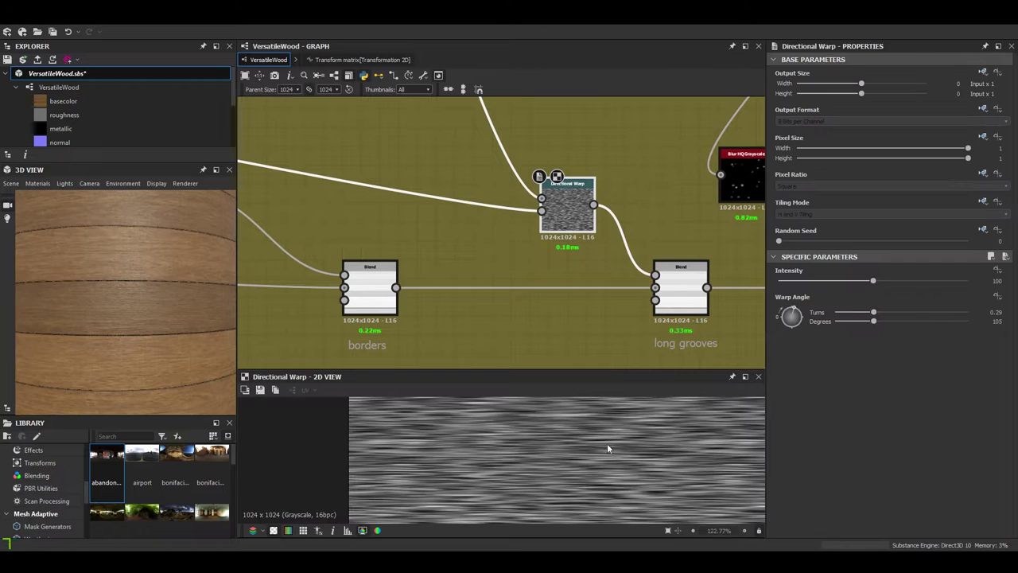
- Set the Directional Warp node's warp angle to 82 degrees (0.23 turns) and inspect the streaks in 2D
{"action": "left_click_drag", "start_coordinate": [786, 311], "coordinate": [790, 307]}
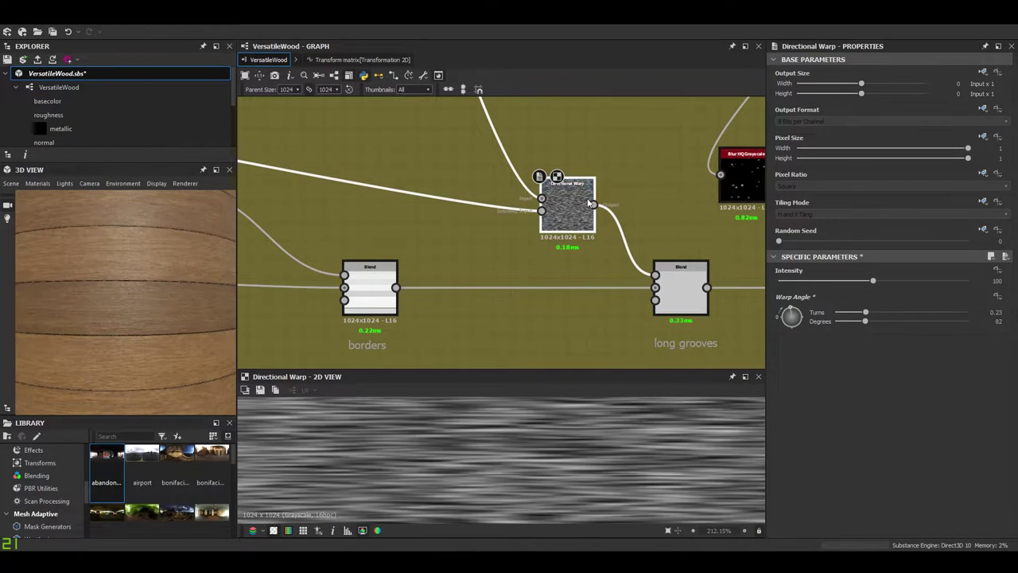
{"action": "scroll", "coordinate": [553, 427], "scroll_direction": "down", "scroll_amount": 4}
{"action": "middle_click_drag", "start_coordinate": [552, 430], "coordinate": [536, 492]}
{"action": "scroll", "coordinate": [526, 460], "scroll_direction": "up", "scroll_amount": 5}
{"action": "scroll", "coordinate": [526, 459], "scroll_direction": "up", "scroll_amount": 1}
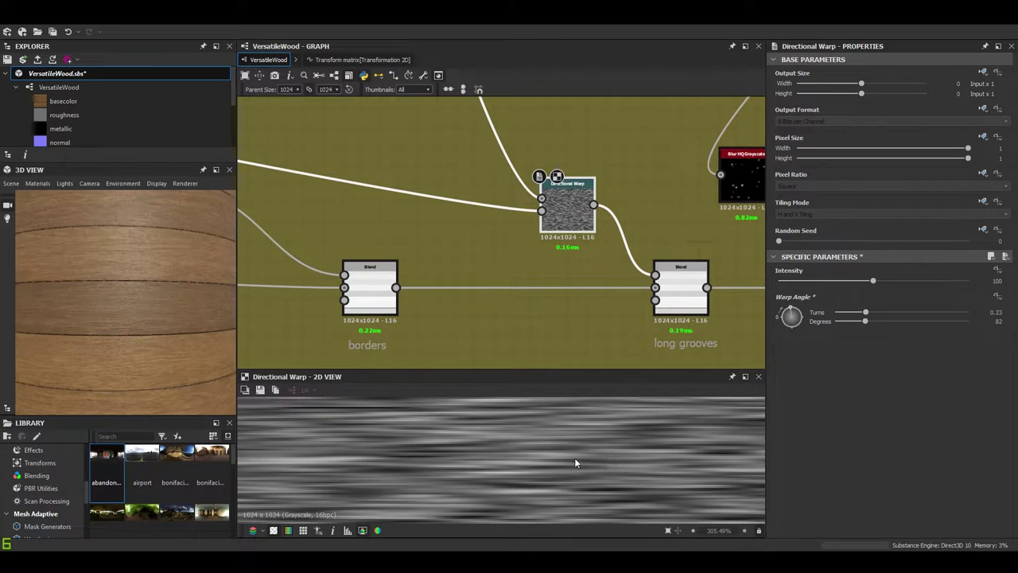
{"action": "scroll", "coordinate": [575, 461], "scroll_direction": "up", "scroll_amount": 1}
- Set the default of the Texture group's Long grooves parameter to 0.42 and view the planks in 3D
{"action": "left_click", "coordinate": [586, 318]}
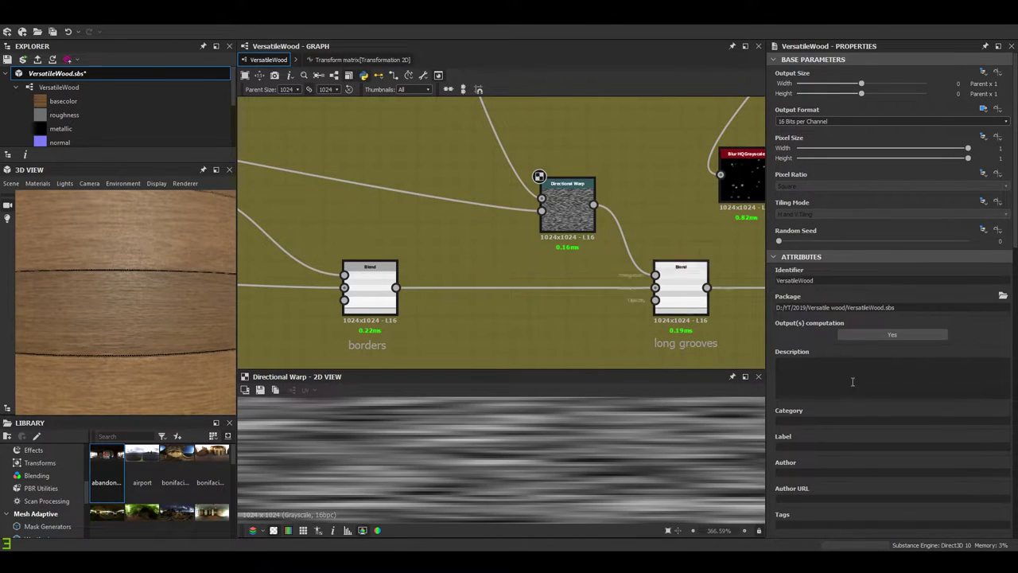
{"action": "scroll", "coordinate": [805, 375], "scroll_direction": "down", "scroll_amount": 15}
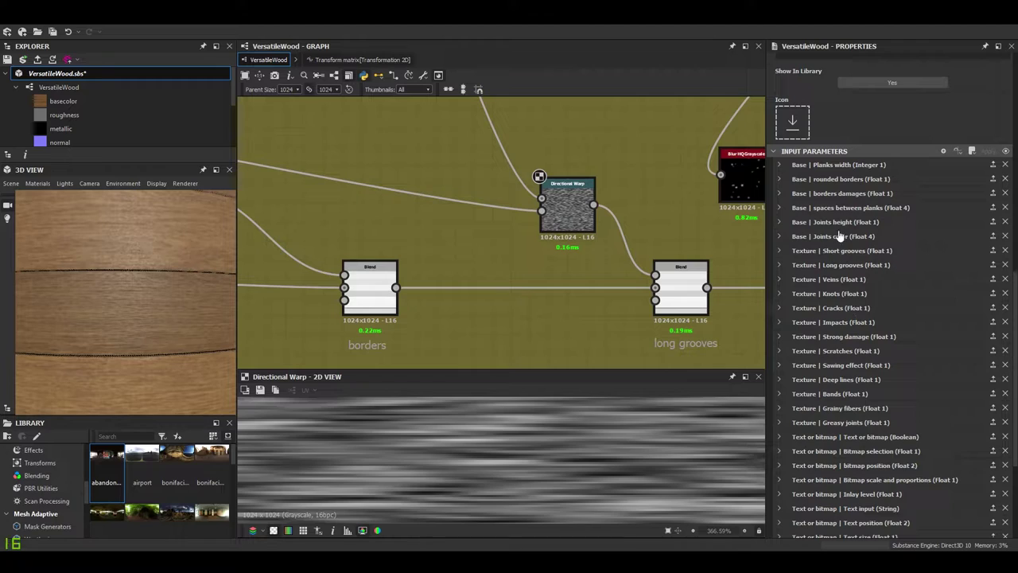
{"action": "left_click", "coordinate": [779, 265]}
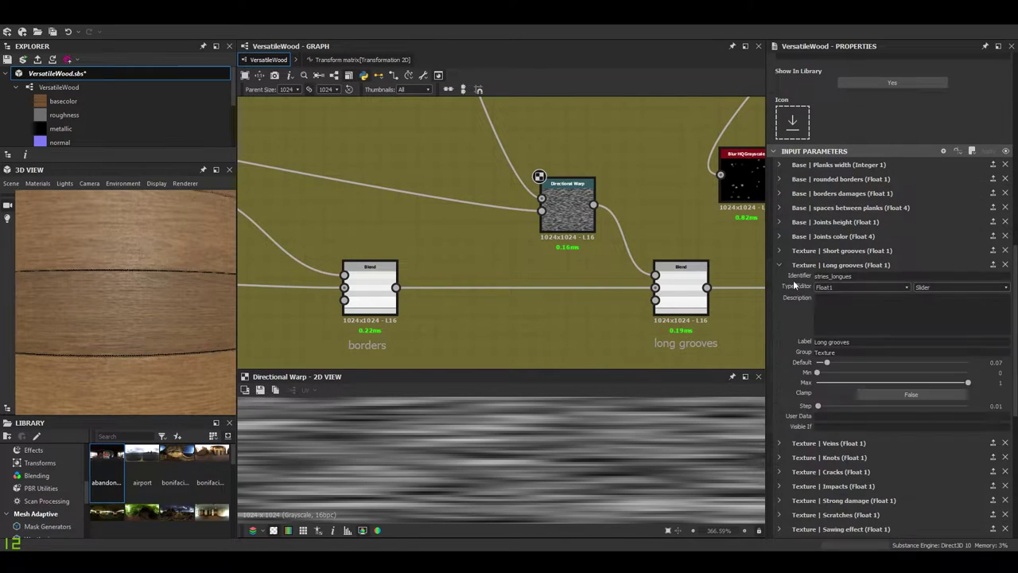
{"action": "left_click", "coordinate": [880, 363]}
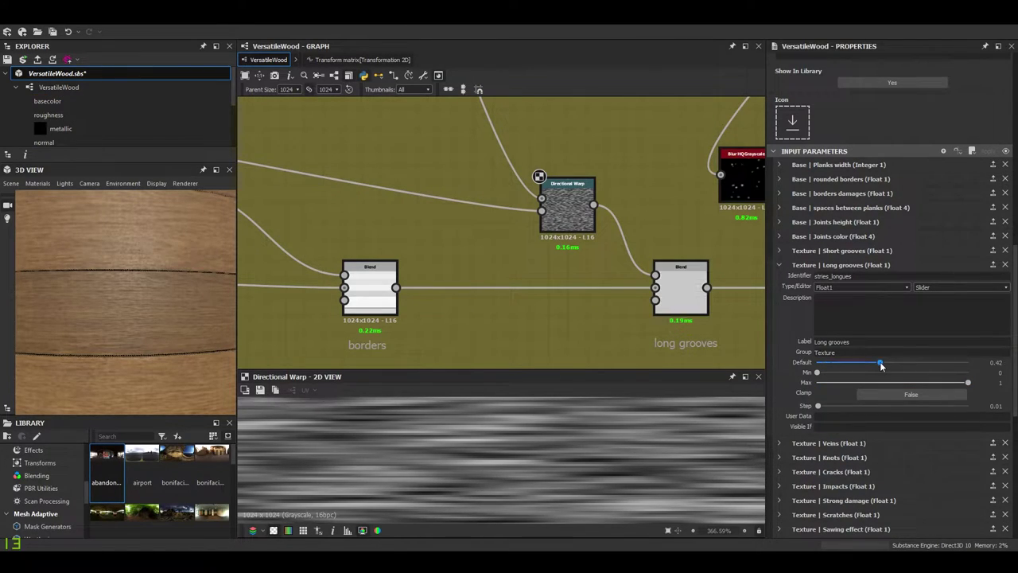
{"action": "scroll", "coordinate": [241, 322], "scroll_direction": "down", "scroll_amount": 1}
{"action": "left_click_drag", "start_coordinate": [162, 323], "coordinate": [214, 199]}
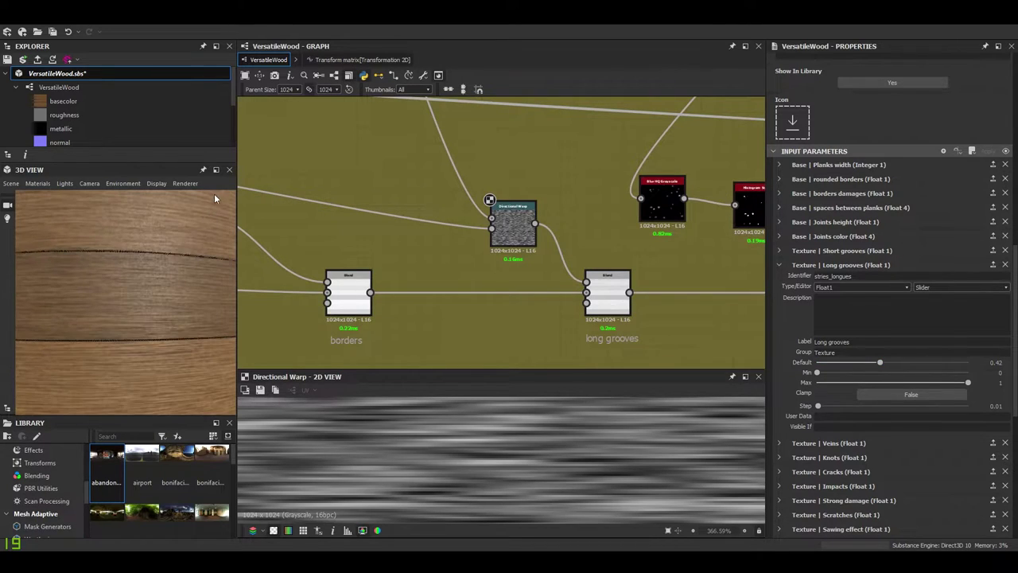
- Enlarge the 3D view and examine the long grooves on the planks from near and far
{"action": "left_click", "coordinate": [216, 170]}
{"action": "scroll", "coordinate": [316, 306], "scroll_direction": "down", "scroll_amount": 5}
{"action": "left_click_drag", "start_coordinate": [342, 325], "coordinate": [277, 536]}
{"action": "scroll", "coordinate": [504, 386], "scroll_direction": "down", "scroll_amount": 4}
{"action": "scroll", "coordinate": [509, 389], "scroll_direction": "up", "scroll_amount": 4}
{"action": "scroll", "coordinate": [510, 388], "scroll_direction": "down", "scroll_amount": 4}
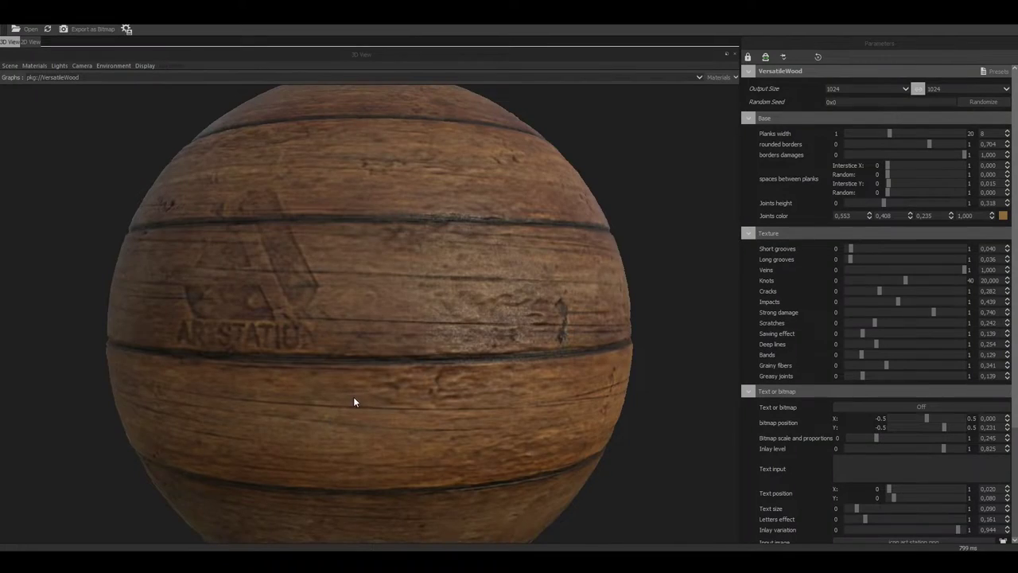
- Lower rounded borders to 0.036, borders damages to 0.022 and the Texture sliders from knots to greasy joints, except bands, to near zero
{"action": "left_click_drag", "start_coordinate": [352, 400], "coordinate": [460, 399]}
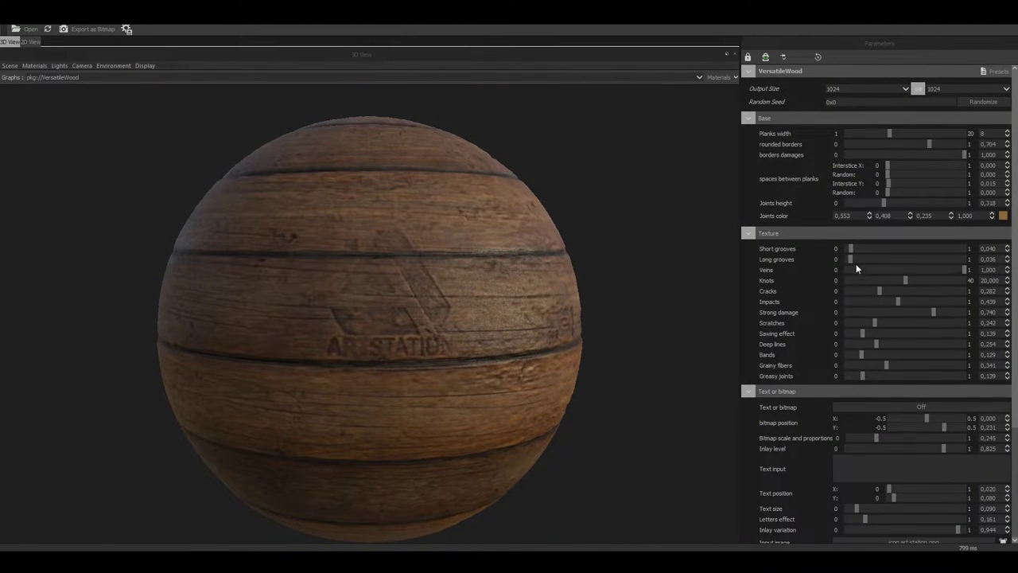
{"action": "left_click", "coordinate": [851, 333]}
{"action": "left_click", "coordinate": [855, 343]}
{"action": "left_click", "coordinate": [854, 365]}
{"action": "left_click", "coordinate": [848, 376]}
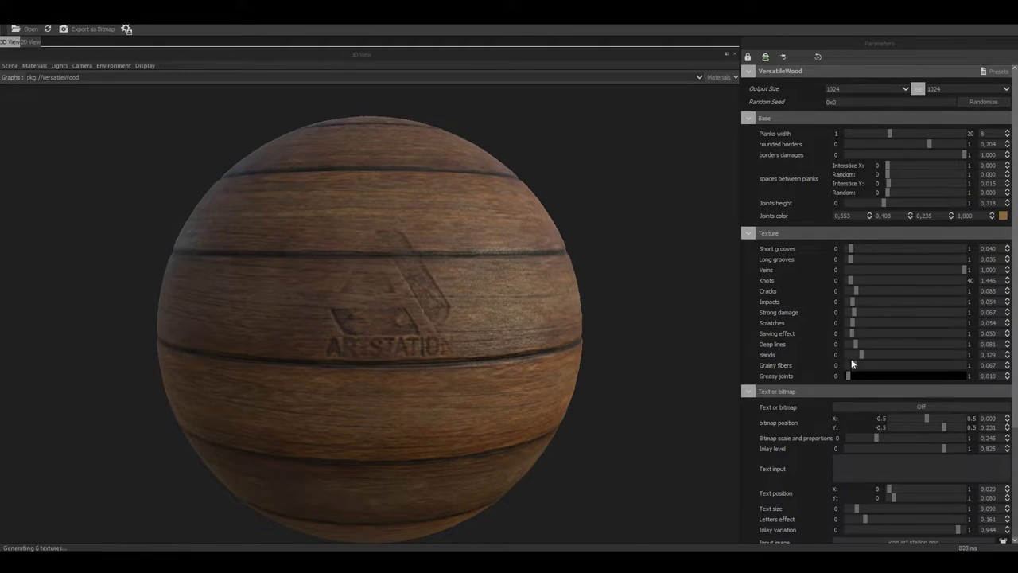
{"action": "left_click", "coordinate": [849, 155]}
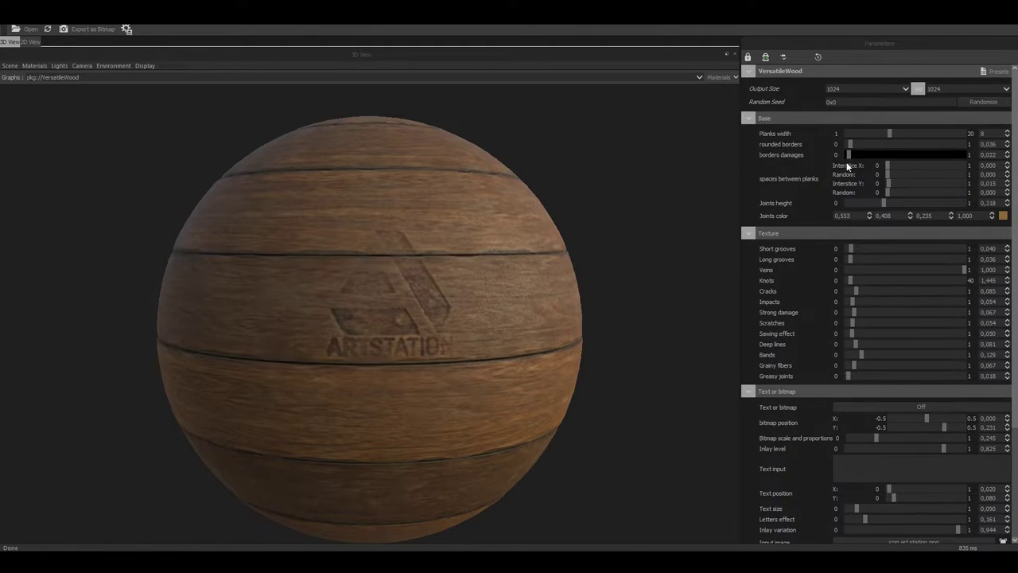
- Inspect the smoother wood up close, switch to Substance Designer and examine the planks in its 3D view
{"action": "scroll", "coordinate": [557, 350], "scroll_direction": "up", "scroll_amount": 2}
{"action": "left_click_drag", "start_coordinate": [557, 350], "coordinate": [509, 331]}
{"action": "left_click", "coordinate": [877, 90]}
{"action": "left_click", "coordinate": [865, 163]}
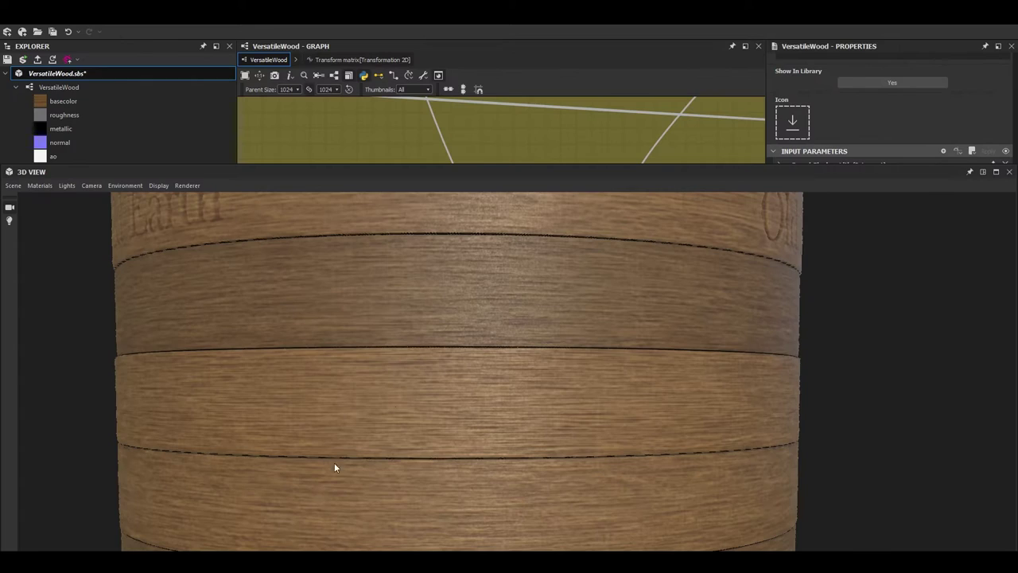
{"action": "left_click_drag", "start_coordinate": [334, 462], "coordinate": [549, 322]}
{"action": "scroll", "coordinate": [531, 387], "scroll_direction": "up", "scroll_amount": 1}
{"action": "scroll", "coordinate": [535, 389], "scroll_direction": "up", "scroll_amount": 1}
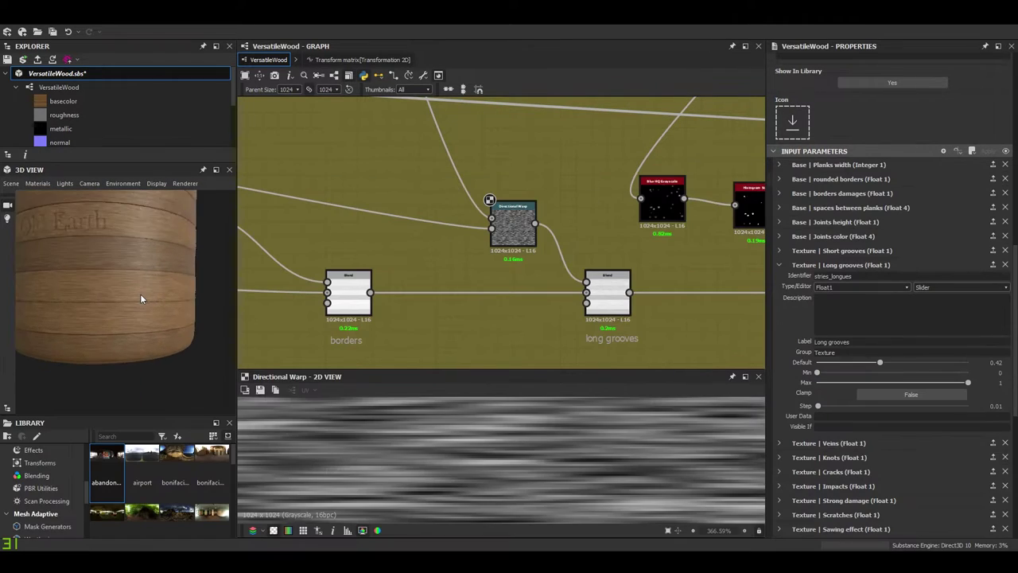
{"action": "left_click_drag", "start_coordinate": [140, 293], "coordinate": [150, 278]}
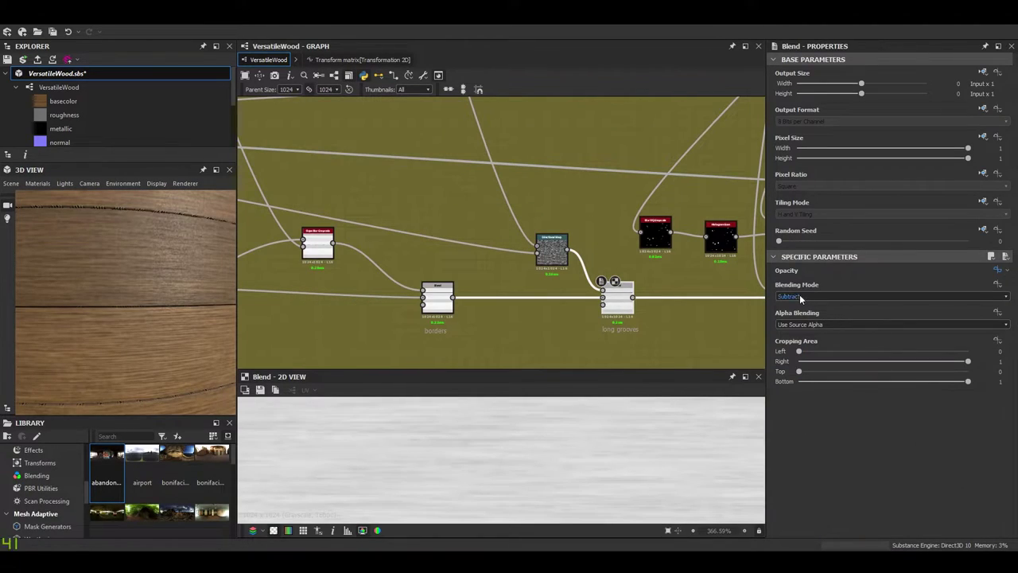
- Inspect the Directional Warp node feeding the long grooves Blend and view the Levels output driving its intensity input
{"action": "scroll", "coordinate": [557, 253], "scroll_direction": "up", "scroll_amount": 4}
{"action": "left_click", "coordinate": [557, 253]}
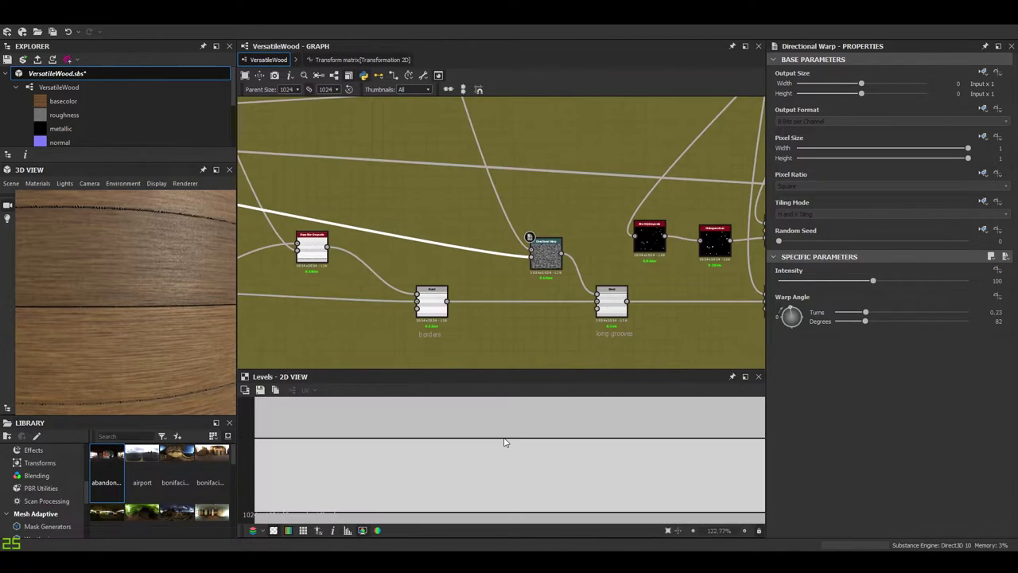
{"action": "scroll", "coordinate": [485, 286], "scroll_direction": "up", "scroll_amount": 5}
{"action": "scroll", "coordinate": [459, 296], "scroll_direction": "down", "scroll_amount": 3}
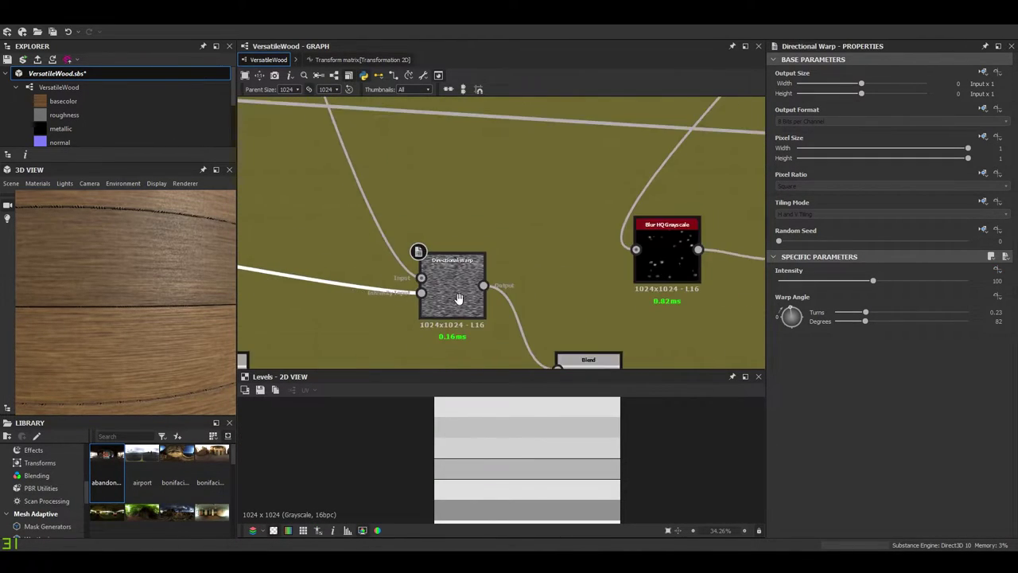
{"action": "middle_click_drag", "start_coordinate": [459, 299], "coordinate": [478, 264]}
{"action": "scroll", "coordinate": [512, 451], "scroll_direction": "up", "scroll_amount": 6}
{"action": "scroll", "coordinate": [512, 451], "scroll_direction": "down", "scroll_amount": 4}
{"action": "scroll", "coordinate": [385, 264], "scroll_direction": "down", "scroll_amount": 3}
- Trace the Directional Warp's inputs, show the Safe Transform Grayscale output in 2D and examine its streaks at different magnifications
{"action": "middle_click_drag", "start_coordinate": [385, 264], "coordinate": [832, 275]}
{"action": "scroll", "coordinate": [572, 248], "scroll_direction": "down", "scroll_amount": 4}
{"action": "middle_click_drag", "start_coordinate": [571, 248], "coordinate": [623, 350]}
{"action": "scroll", "coordinate": [350, 342], "scroll_direction": "up", "scroll_amount": 6}
{"action": "left_click", "coordinate": [324, 153]}
{"action": "scroll", "coordinate": [539, 477], "scroll_direction": "up", "scroll_amount": 1}
{"action": "scroll", "coordinate": [538, 476], "scroll_direction": "down", "scroll_amount": 3}
{"action": "middle_click_drag", "start_coordinate": [531, 244], "coordinate": [472, 241]}
{"action": "scroll", "coordinate": [472, 241], "scroll_direction": "down", "scroll_amount": 4}
{"action": "middle_click_drag", "start_coordinate": [696, 258], "coordinate": [647, 261]}
{"action": "scroll", "coordinate": [604, 275], "scroll_direction": "down", "scroll_amount": 3}
{"action": "scroll", "coordinate": [551, 290], "scroll_direction": "up", "scroll_amount": 6}
{"action": "double_click", "coordinate": [557, 254]}
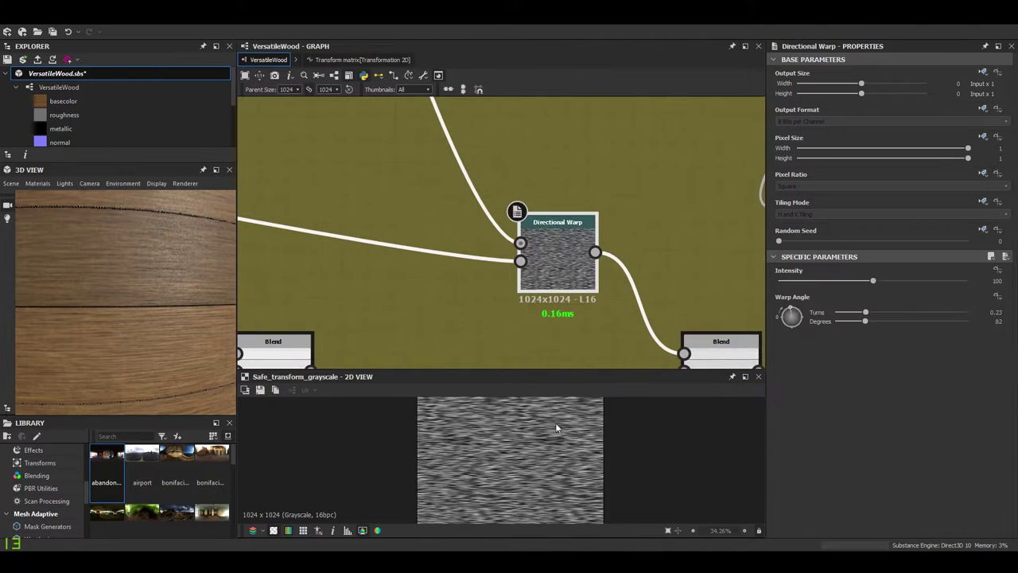
{"action": "scroll", "coordinate": [514, 449], "scroll_direction": "up", "scroll_amount": 4}
{"action": "scroll", "coordinate": [514, 449], "scroll_direction": "down", "scroll_amount": 2}
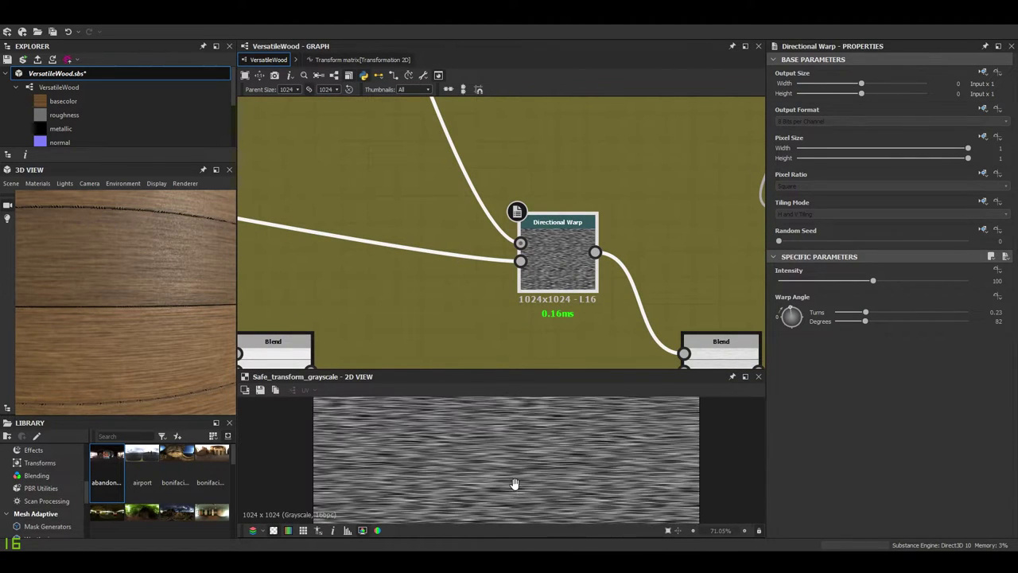
{"action": "scroll", "coordinate": [514, 484], "scroll_direction": "up", "scroll_amount": 4}
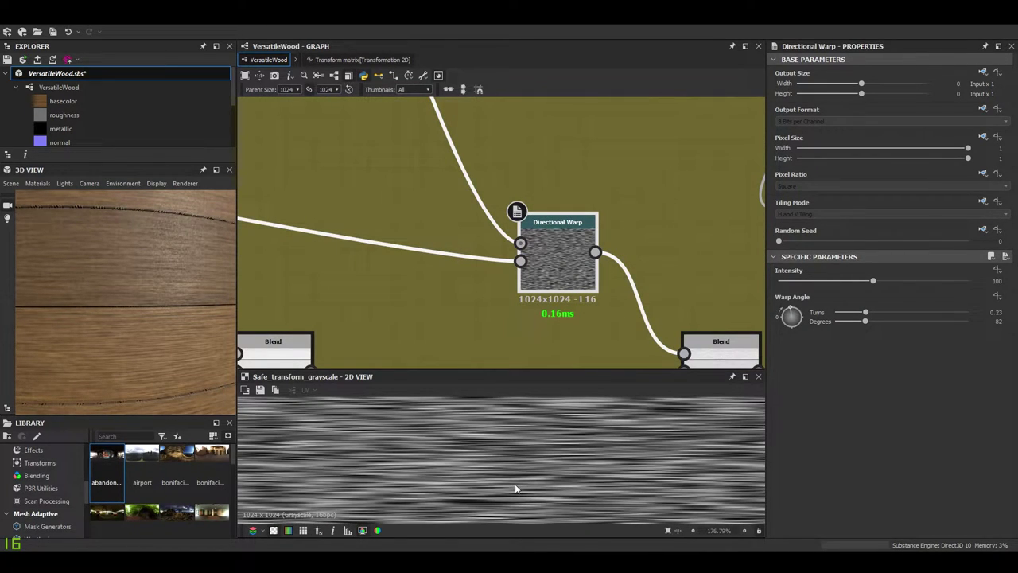
{"action": "scroll", "coordinate": [488, 293], "scroll_direction": "down", "scroll_amount": 5}
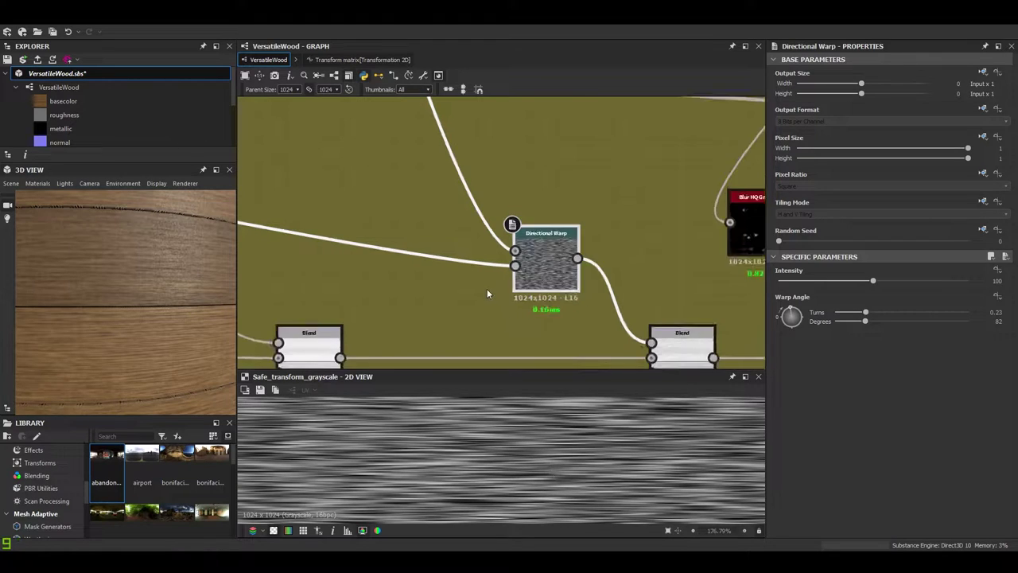
- Follow the streak branch back to its Anisotropic Noise source node and show that noise in 2D
{"action": "scroll", "coordinate": [515, 346], "scroll_direction": "down", "scroll_amount": 3}
{"action": "middle_click_drag", "start_coordinate": [512, 334], "coordinate": [536, 422]}
{"action": "middle_click_drag", "start_coordinate": [501, 260], "coordinate": [549, 421]}
{"action": "middle_click_drag", "start_coordinate": [464, 164], "coordinate": [504, 319]}
{"action": "scroll", "coordinate": [470, 276], "scroll_direction": "up", "scroll_amount": 5}
{"action": "middle_click_drag", "start_coordinate": [448, 253], "coordinate": [668, 230]}
{"action": "scroll", "coordinate": [511, 269], "scroll_direction": "down", "scroll_amount": 3}
{"action": "middle_click_drag", "start_coordinate": [510, 269], "coordinate": [748, 218]}
{"action": "scroll", "coordinate": [337, 252], "scroll_direction": "up", "scroll_amount": 8}
{"action": "left_click", "coordinate": [340, 249]}
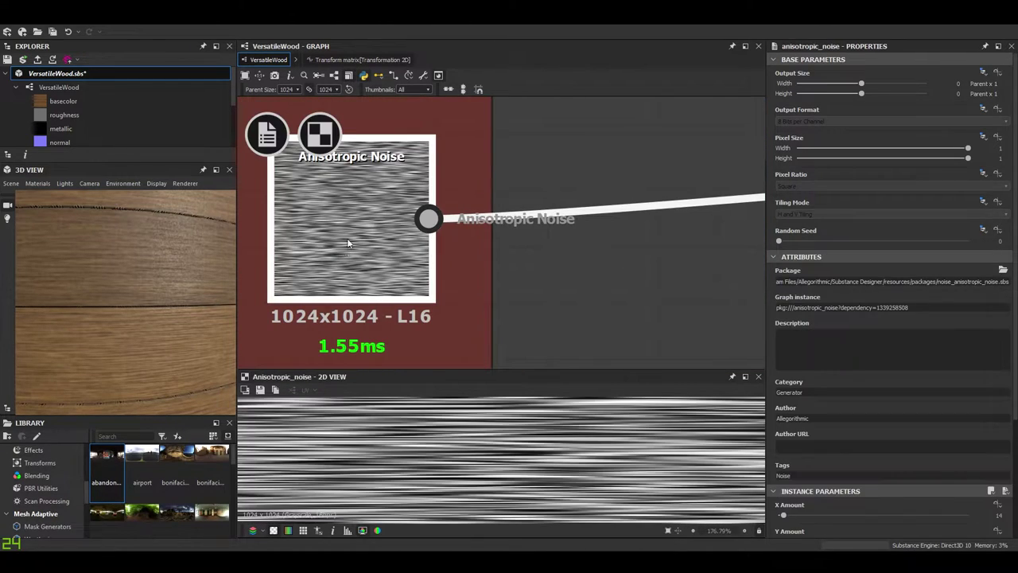
{"action": "scroll", "coordinate": [326, 183], "scroll_direction": "down", "scroll_amount": 1}
{"action": "scroll", "coordinate": [401, 219], "scroll_direction": "down", "scroll_amount": 1}
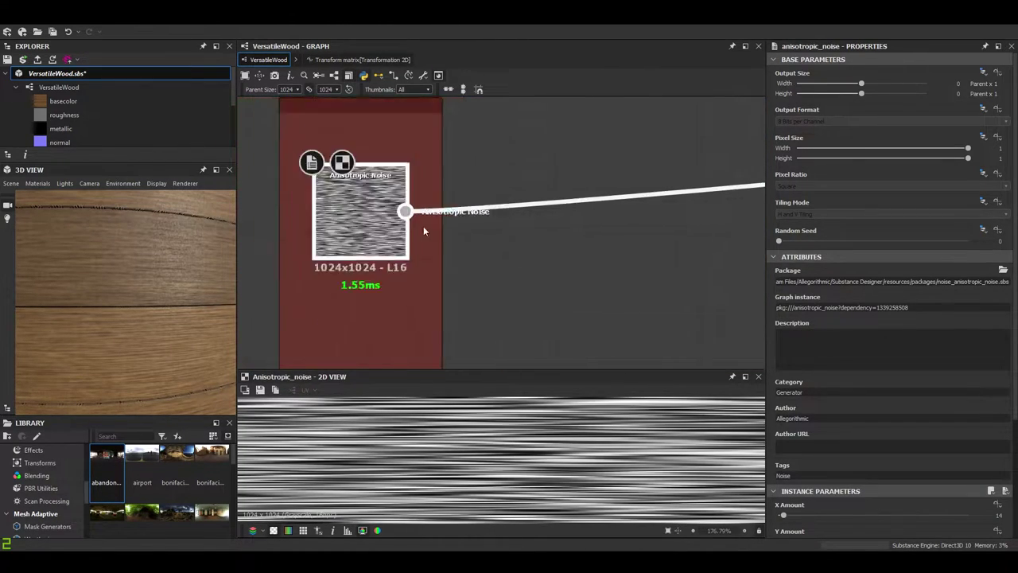
- Follow the Anisotropic Noise through the Levels node to Safe Transform Grayscale and review that node's output and instance parameters
{"action": "middle_click_drag", "start_coordinate": [692, 196], "coordinate": [299, 212]}
{"action": "scroll", "coordinate": [430, 243], "scroll_direction": "down", "scroll_amount": 3}
{"action": "middle_click_drag", "start_coordinate": [429, 249], "coordinate": [263, 256]}
{"action": "scroll", "coordinate": [456, 256], "scroll_direction": "up", "scroll_amount": 5}
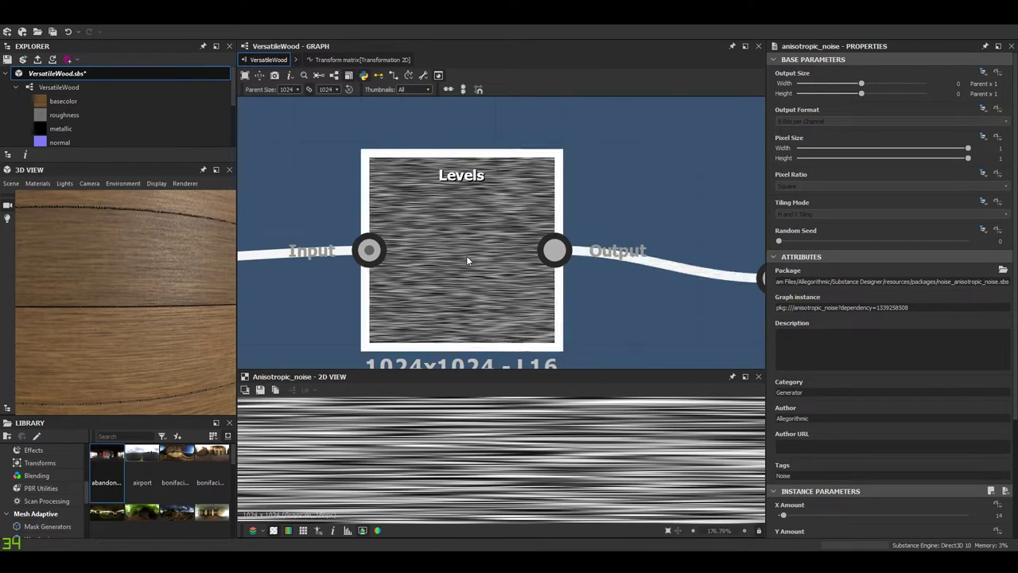
{"action": "left_click", "coordinate": [466, 255]}
{"action": "scroll", "coordinate": [466, 256], "scroll_direction": "down", "scroll_amount": 3}
{"action": "middle_click_drag", "start_coordinate": [590, 273], "coordinate": [554, 236]}
{"action": "scroll", "coordinate": [568, 242], "scroll_direction": "up", "scroll_amount": 1}
{"action": "left_click", "coordinate": [568, 242]}
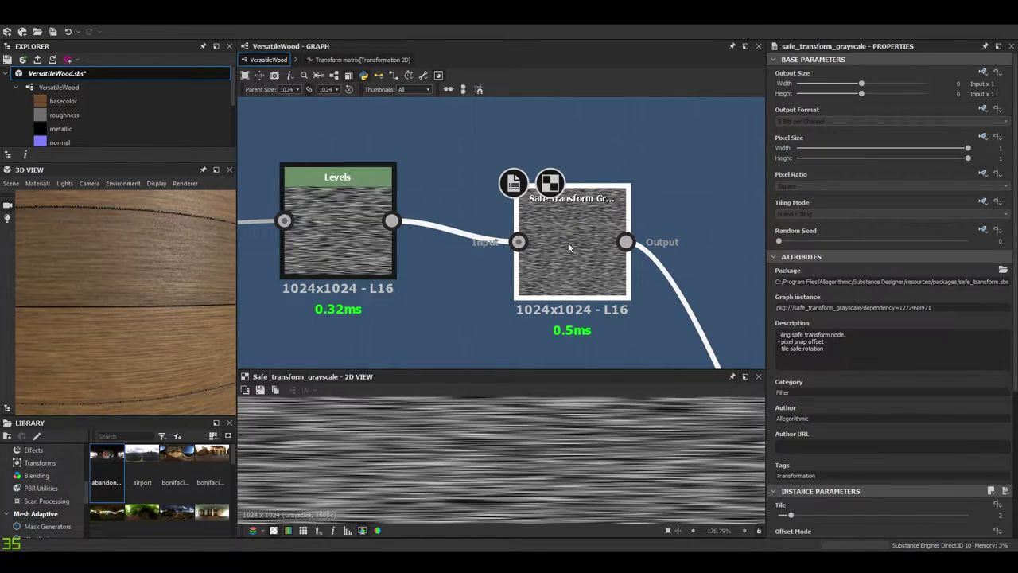
{"action": "scroll", "coordinate": [647, 420], "scroll_direction": "down", "scroll_amount": 5}
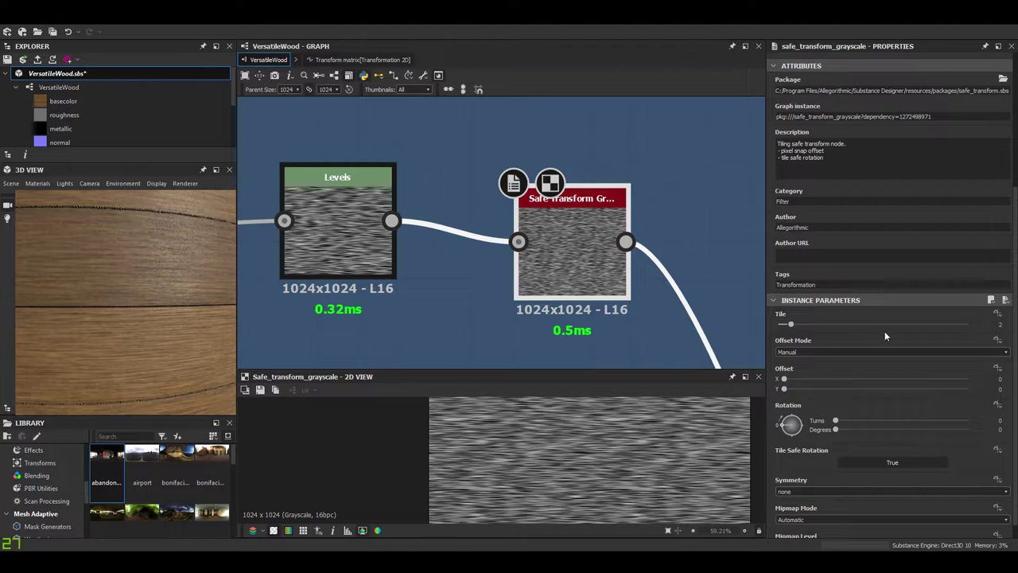
{"action": "scroll", "coordinate": [504, 284], "scroll_direction": "down", "scroll_amount": 5}
- Follow the Safe Transform Grayscale output back to the Directional Warp node and show the warped streaks in 2D
{"action": "middle_click_drag", "start_coordinate": [608, 351], "coordinate": [459, 166]}
{"action": "scroll", "coordinate": [508, 258], "scroll_direction": "down", "scroll_amount": 3}
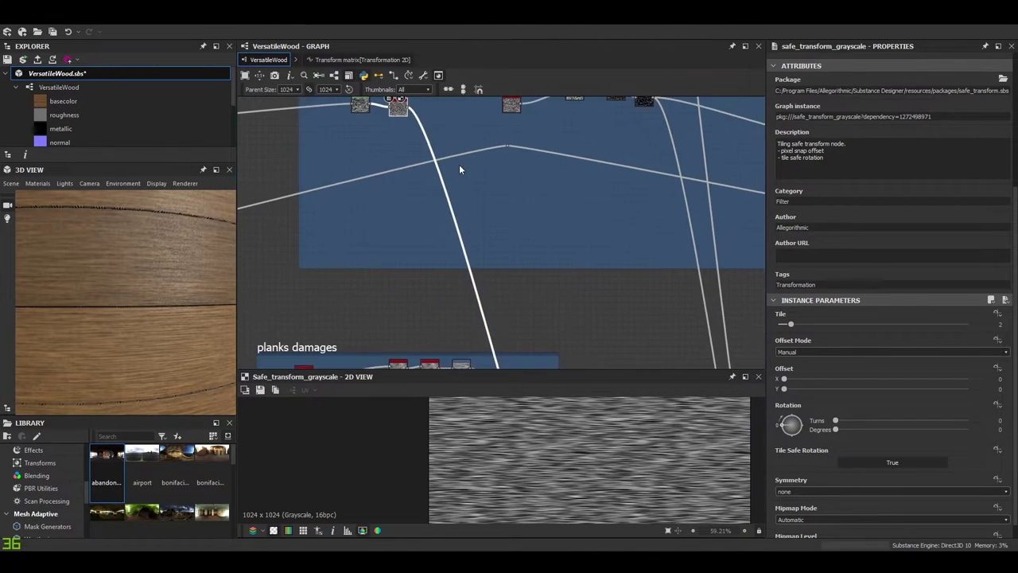
{"action": "scroll", "coordinate": [509, 289], "scroll_direction": "down", "scroll_amount": 4}
{"action": "middle_click_drag", "start_coordinate": [511, 293], "coordinate": [501, 257]}
{"action": "scroll", "coordinate": [501, 257], "scroll_direction": "up", "scroll_amount": 8}
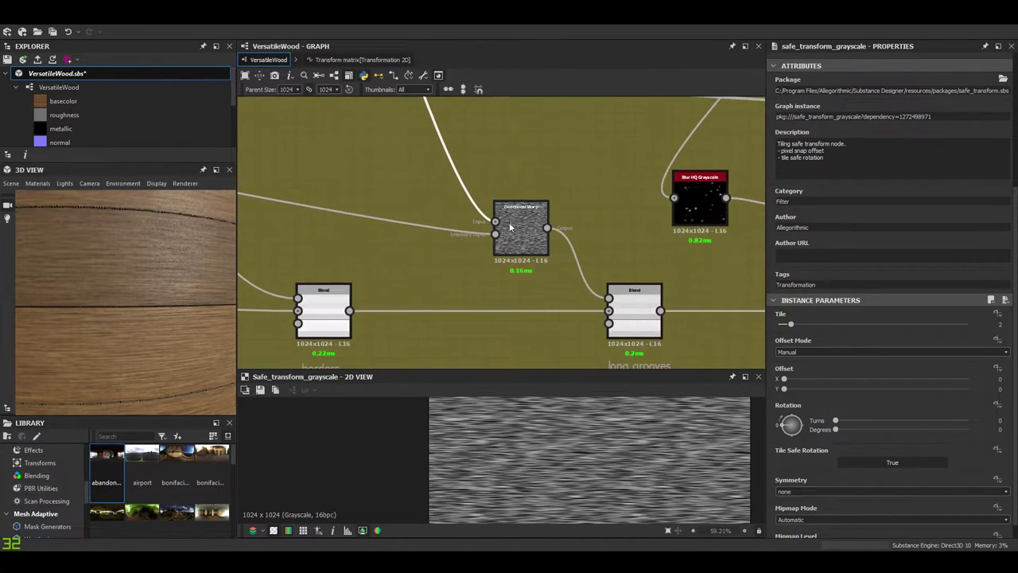
{"action": "double_click", "coordinate": [516, 240]}
{"action": "middle_click_drag", "start_coordinate": [561, 245], "coordinate": [481, 229]}
- Follow the chain past the long grooves Blend to the veins Blend node and inspect its output in 2D
{"action": "scroll", "coordinate": [462, 252], "scroll_direction": "down", "scroll_amount": 3}
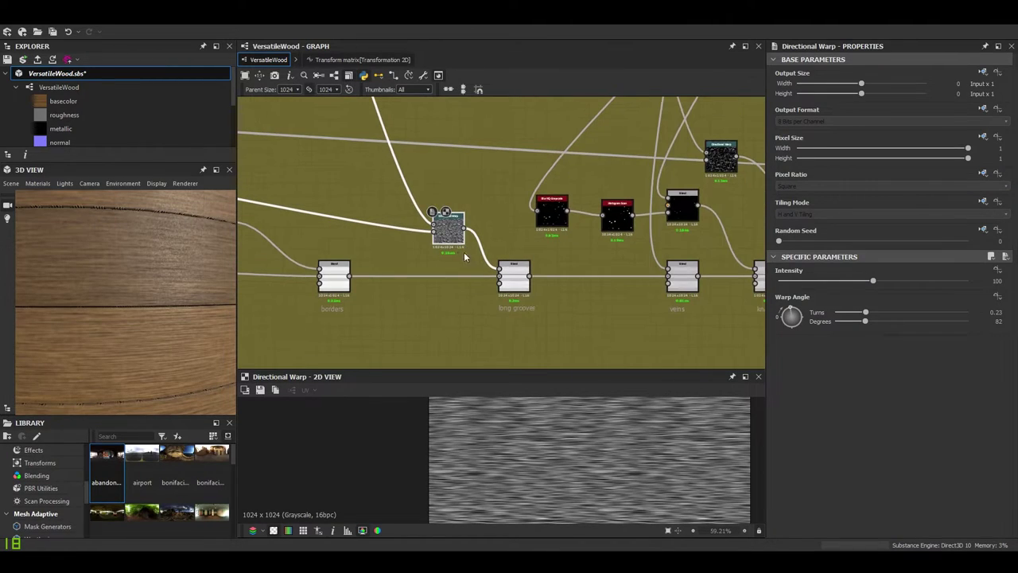
{"action": "scroll", "coordinate": [503, 278], "scroll_direction": "up", "scroll_amount": 4}
{"action": "middle_click_drag", "start_coordinate": [442, 259], "coordinate": [582, 268]}
{"action": "middle_click_drag", "start_coordinate": [510, 195], "coordinate": [421, 239]}
{"action": "middle_click_drag", "start_coordinate": [556, 268], "coordinate": [432, 188]}
{"action": "left_click", "coordinate": [459, 275]}
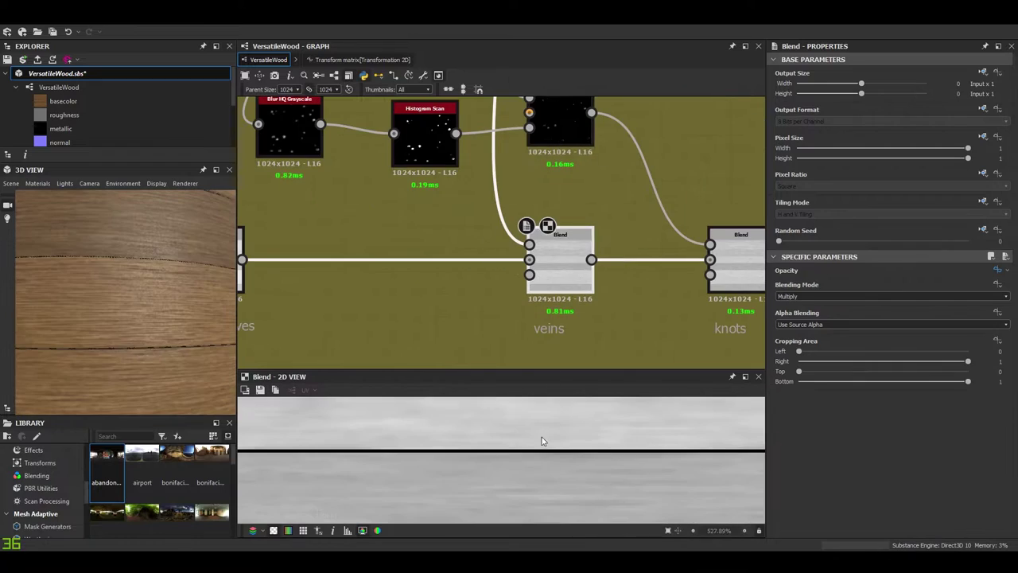
{"action": "middle_click_drag", "start_coordinate": [549, 449], "coordinate": [555, 462]}
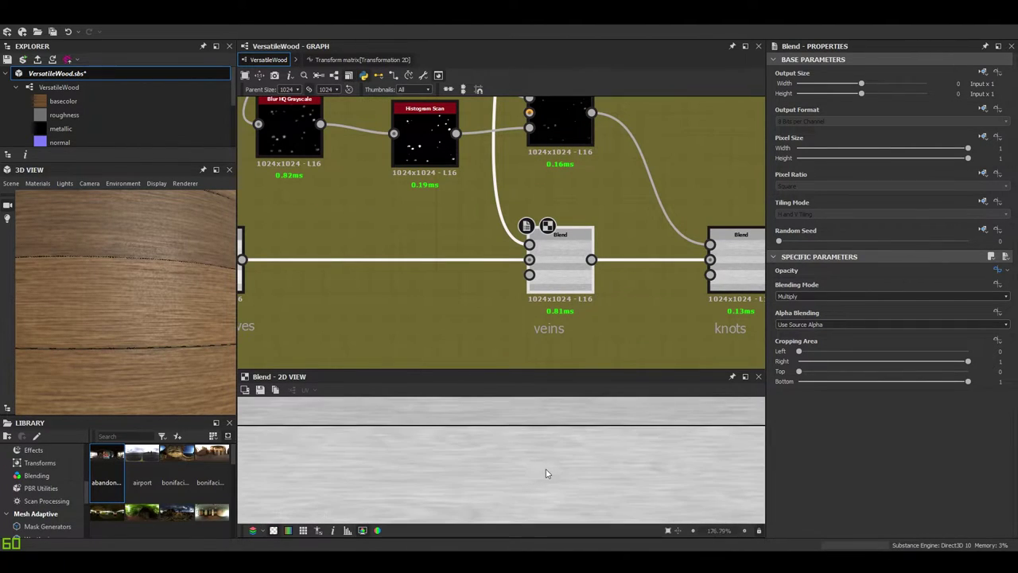
- Set the default of the graph's Long grooves parameter to 0.03
{"action": "left_click", "coordinate": [410, 295]}
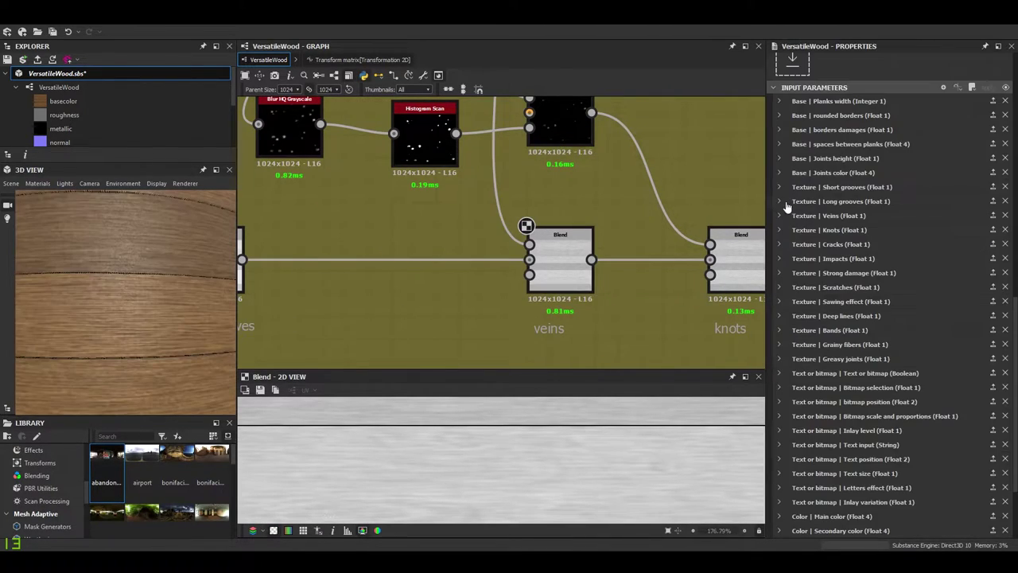
{"action": "left_click", "coordinate": [778, 202]}
{"action": "left_click_drag", "start_coordinate": [827, 300], "coordinate": [820, 299]}
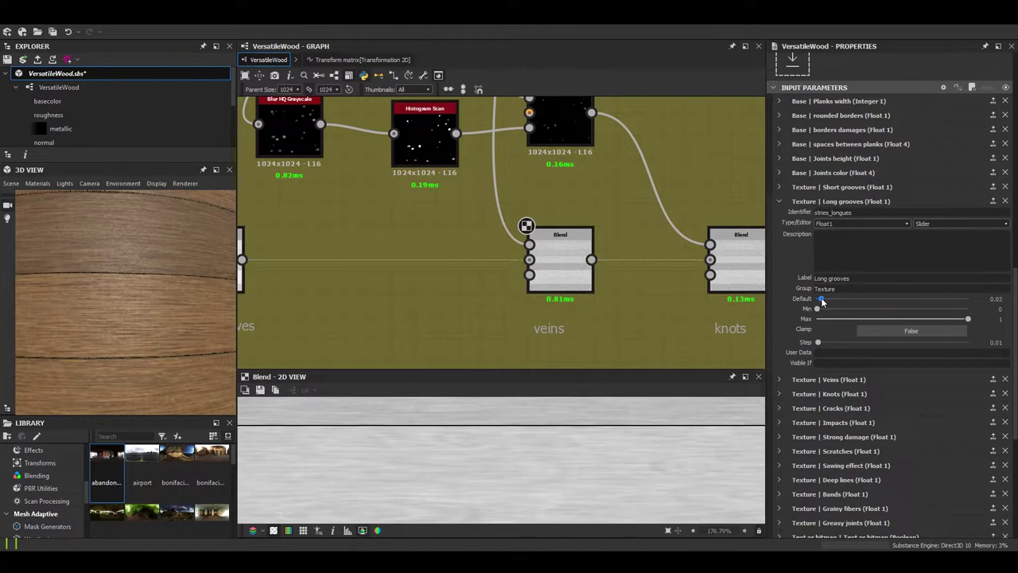
{"action": "left_click", "coordinate": [779, 200]}
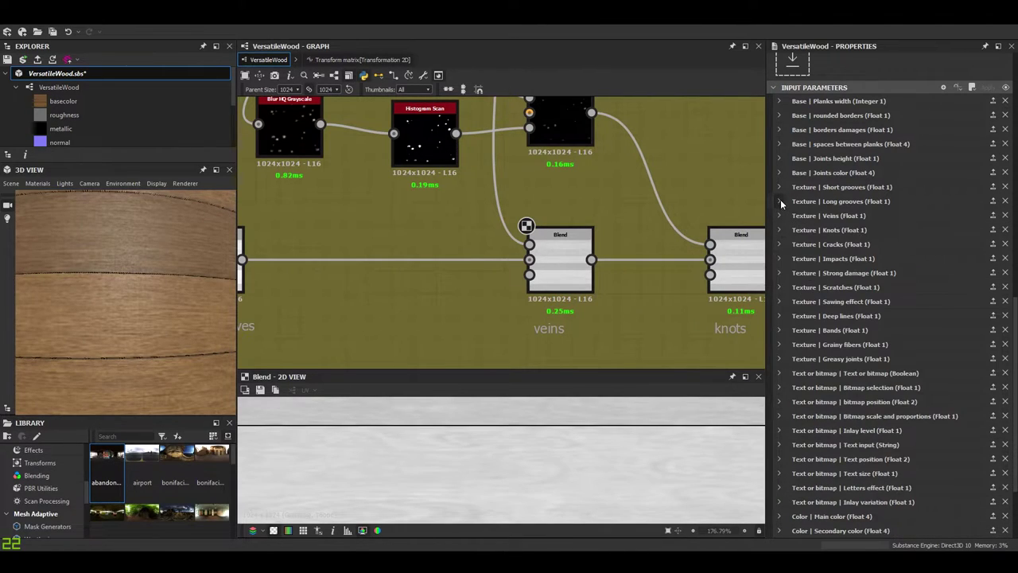
- Raise the default of the Veins parameter to its maximum and view the planks in 3D
{"action": "left_click", "coordinate": [780, 215]}
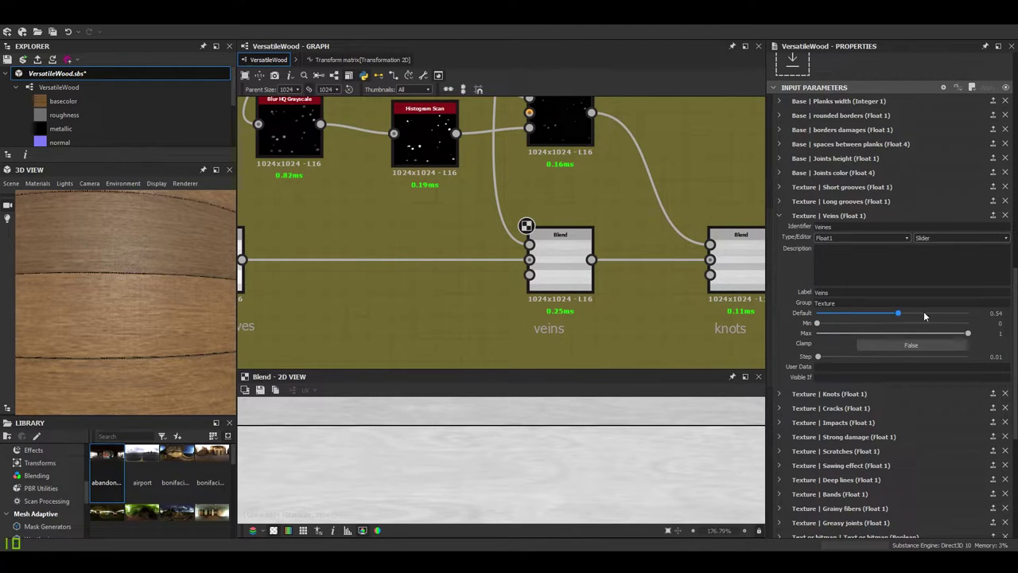
{"action": "left_click_drag", "start_coordinate": [916, 316], "coordinate": [992, 314]}
{"action": "left_click_drag", "start_coordinate": [137, 316], "coordinate": [146, 383]}
- Review the veins Blend node's Multiply settings and examine the vein pattern in the 2D and 3D views
{"action": "left_click", "coordinate": [561, 275]}
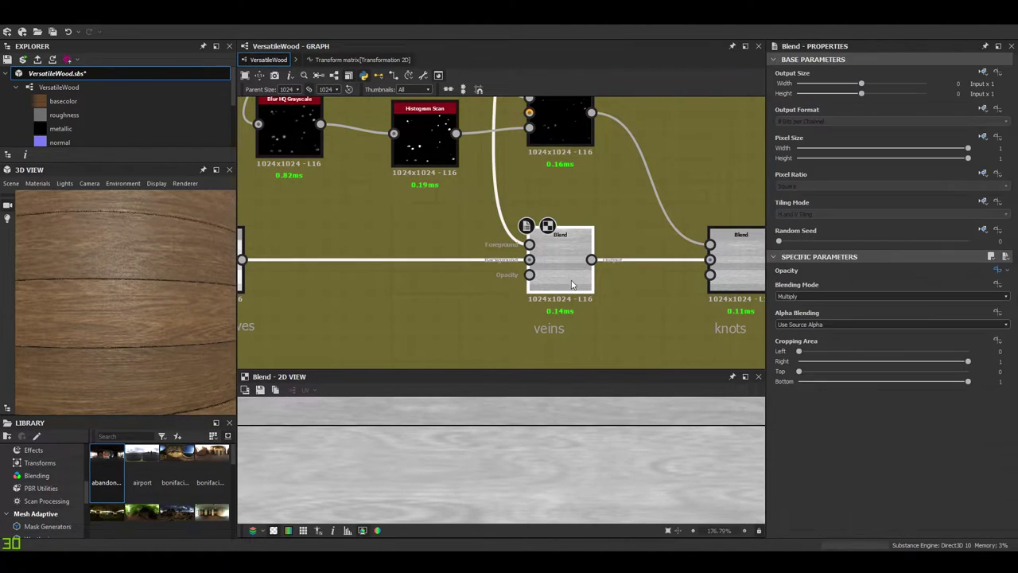
{"action": "scroll", "coordinate": [586, 276], "scroll_direction": "down", "scroll_amount": 2}
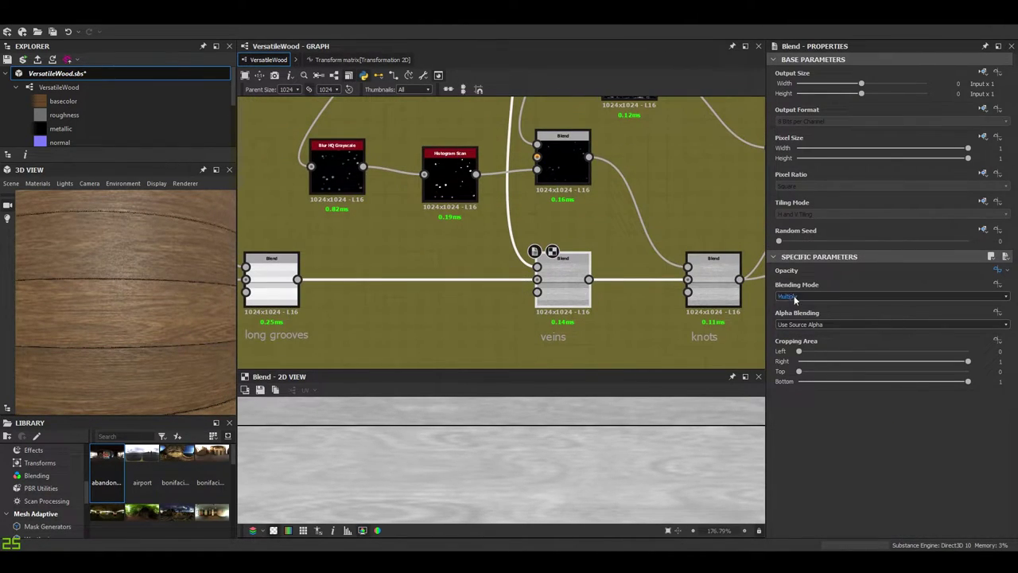
{"action": "scroll", "coordinate": [511, 483], "scroll_direction": "down", "scroll_amount": 3}
{"action": "scroll", "coordinate": [528, 481], "scroll_direction": "up", "scroll_amount": 2}
{"action": "middle_click_drag", "start_coordinate": [508, 487], "coordinate": [511, 436]}
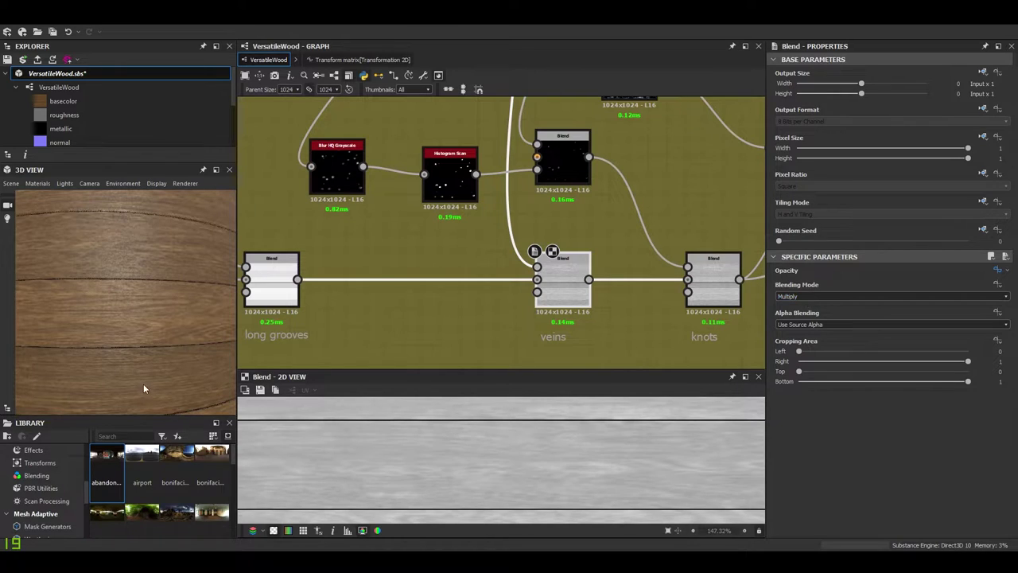
{"action": "left_click_drag", "start_coordinate": [151, 336], "coordinate": [151, 365]}
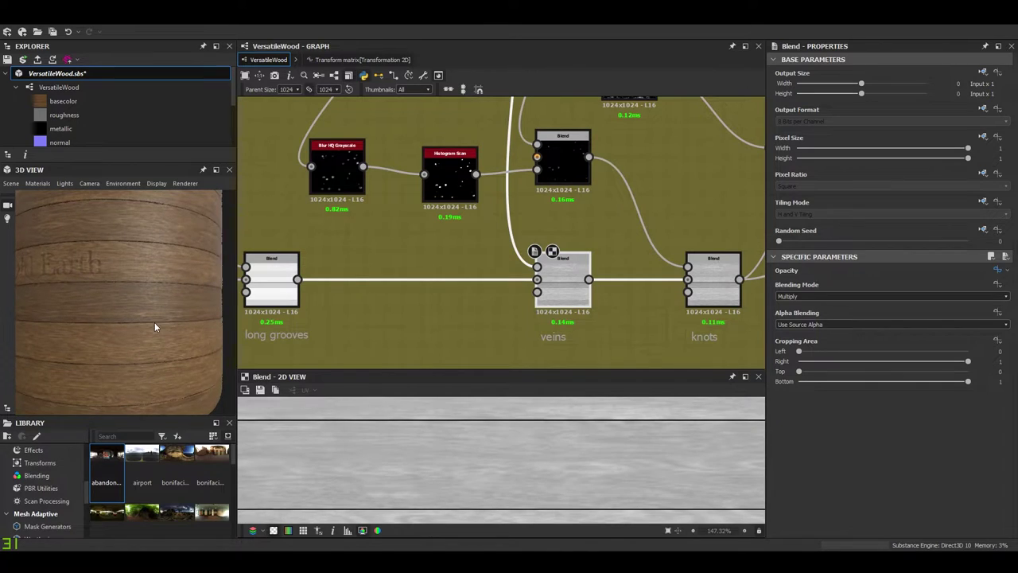
{"action": "left_click_drag", "start_coordinate": [170, 321], "coordinate": [143, 336]}
- Try the Soft Light blending mode on the veins Blend node and inspect the planks in 3D
{"action": "left_click", "coordinate": [811, 296]}
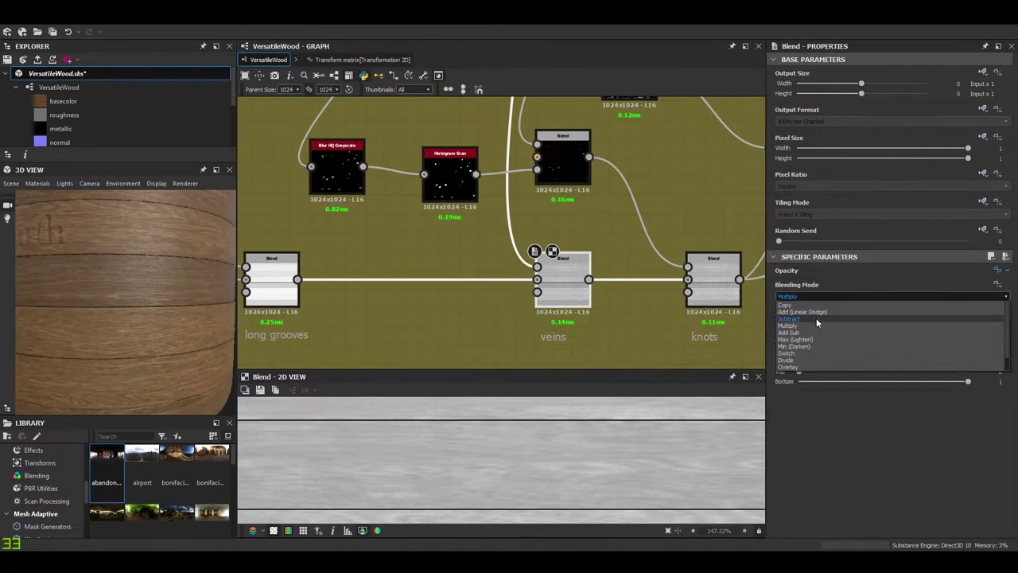
{"action": "left_click", "coordinate": [801, 368]}
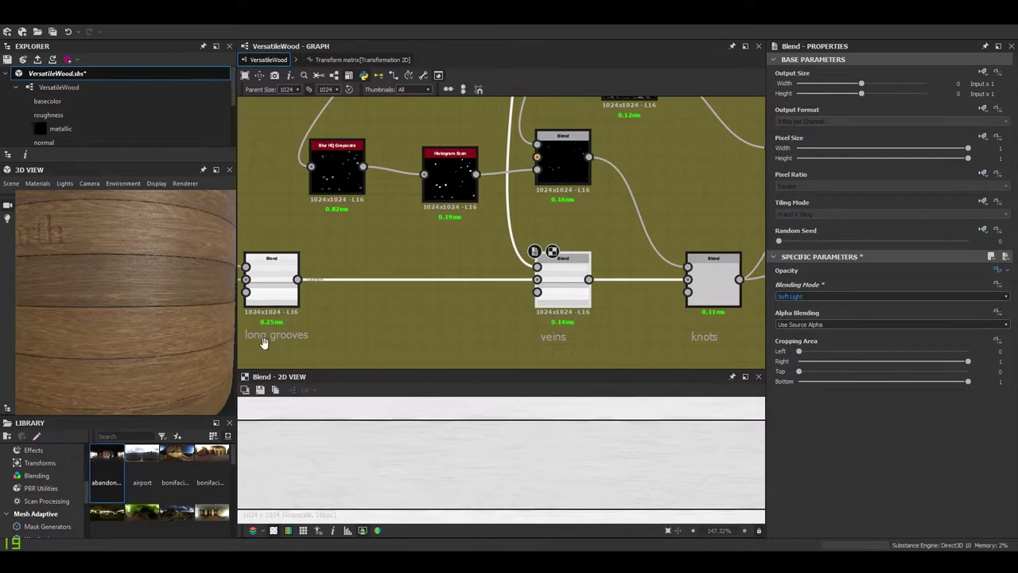
{"action": "left_click_drag", "start_coordinate": [182, 330], "coordinate": [139, 341]}
{"action": "scroll", "coordinate": [119, 300], "scroll_direction": "up", "scroll_amount": 3}
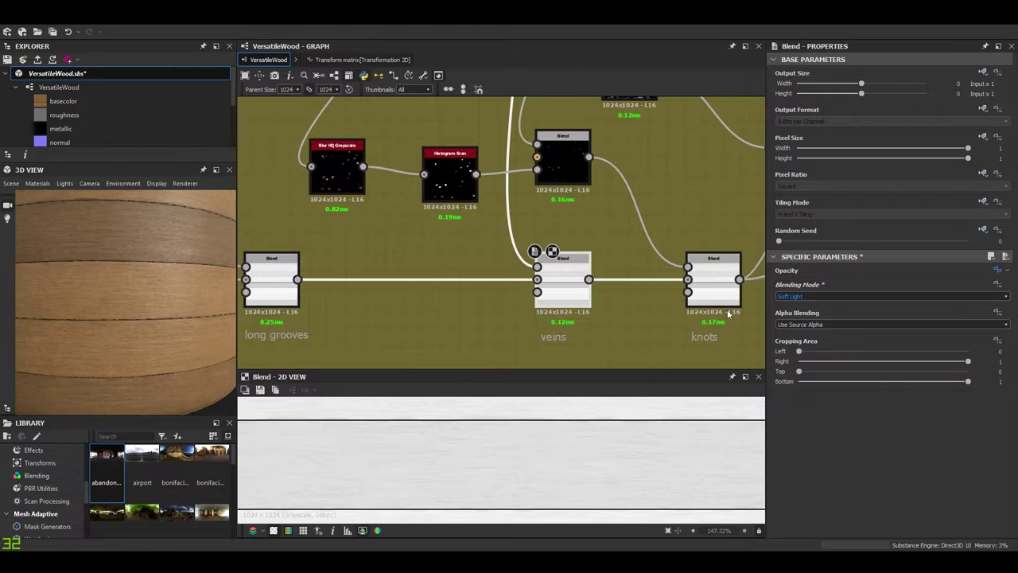
- Try Overlay on the veins Blend node, and switch its blending mode to Max (Lighten)
{"action": "left_click", "coordinate": [811, 296]}
{"action": "left_click", "coordinate": [812, 356]}
{"action": "left_click", "coordinate": [819, 295]}
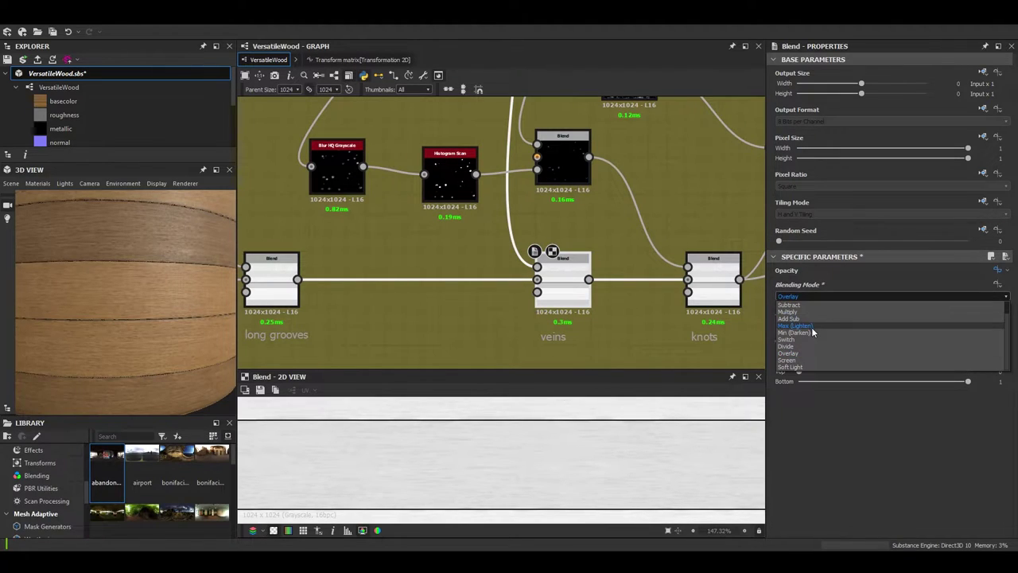
{"action": "left_click", "coordinate": [812, 329]}
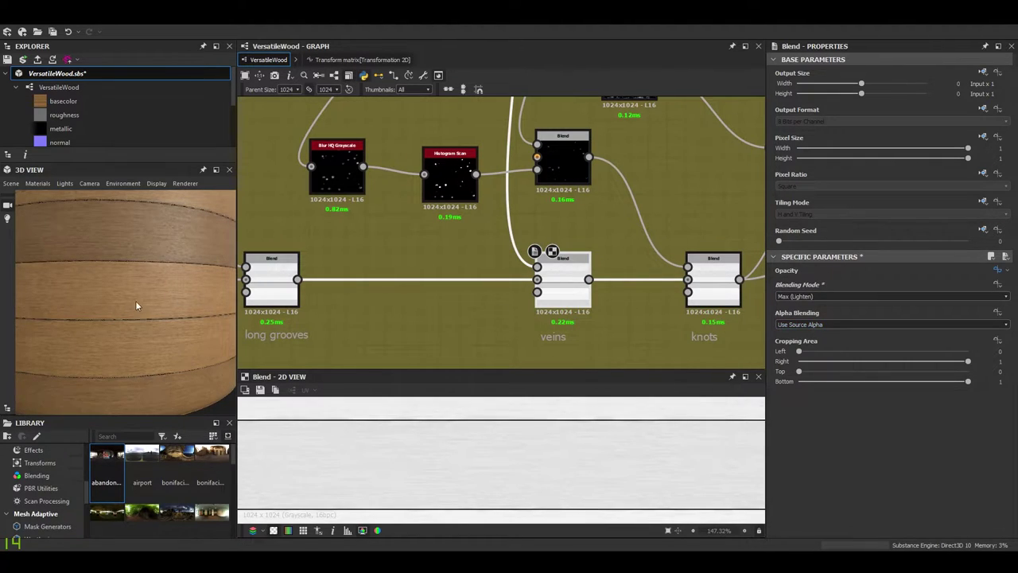
- Set the veins Blend node's blending mode back to Multiply and inspect the planks in 3D
{"action": "left_click_drag", "start_coordinate": [137, 305], "coordinate": [176, 320]}
{"action": "left_click", "coordinate": [805, 298]}
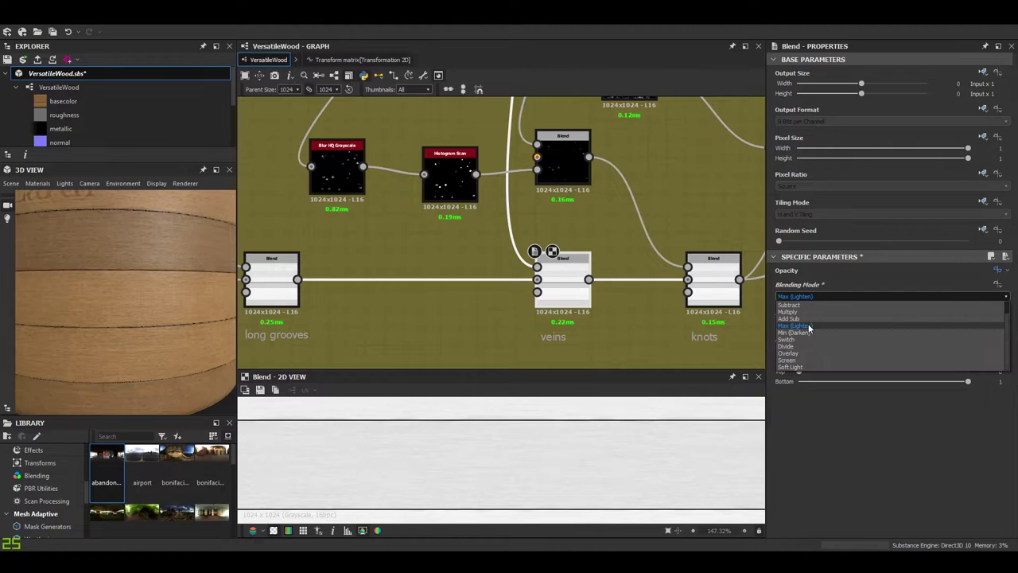
{"action": "left_click", "coordinate": [806, 315]}
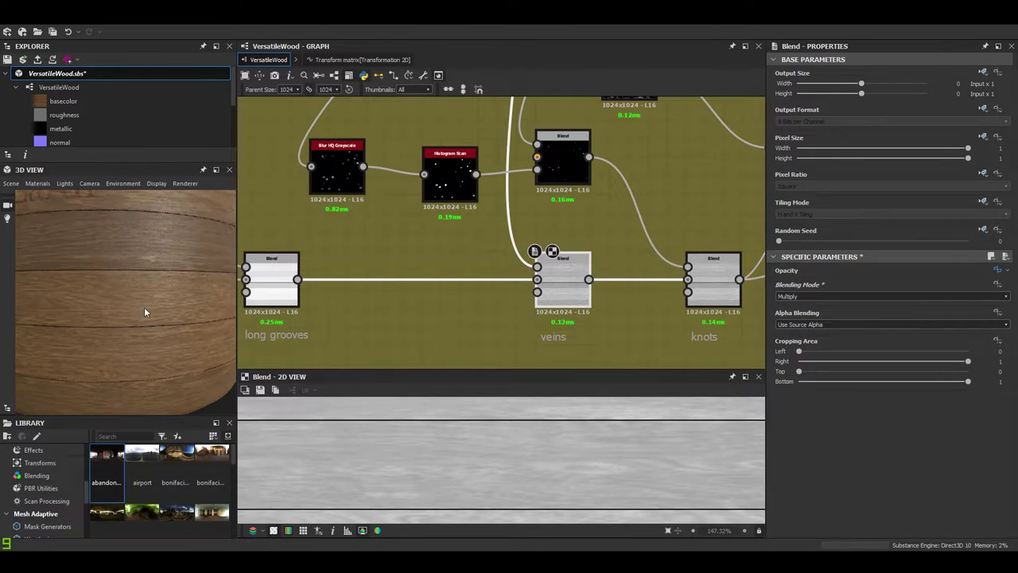
{"action": "scroll", "coordinate": [544, 217], "scroll_direction": "down", "scroll_amount": 1}
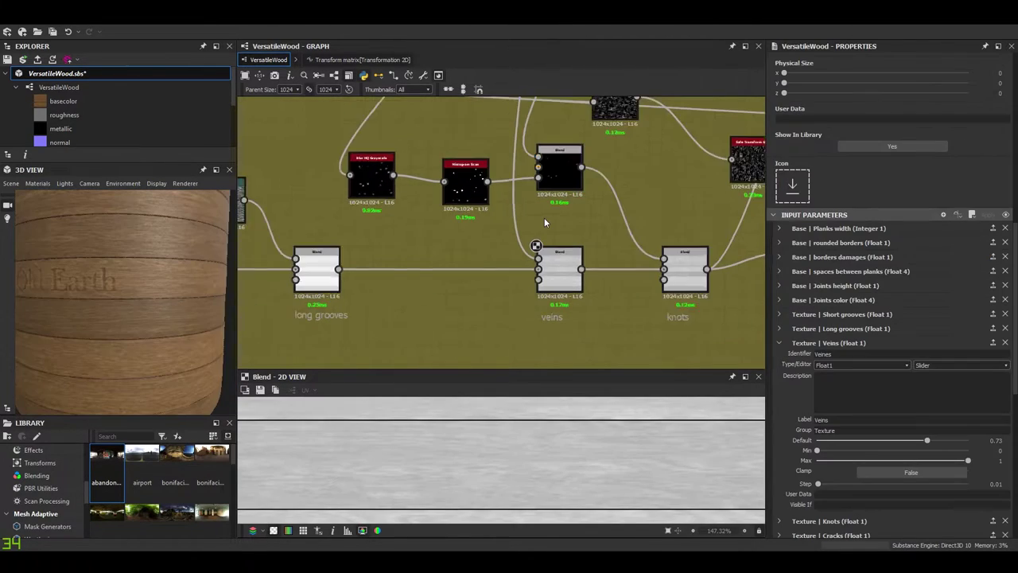
- Preview the foreground input of the veins Blend node and examine its vein pattern in 2D
{"action": "scroll", "coordinate": [544, 217], "scroll_direction": "up", "scroll_amount": 3}
{"action": "scroll", "coordinate": [542, 291], "scroll_direction": "up", "scroll_amount": 3}
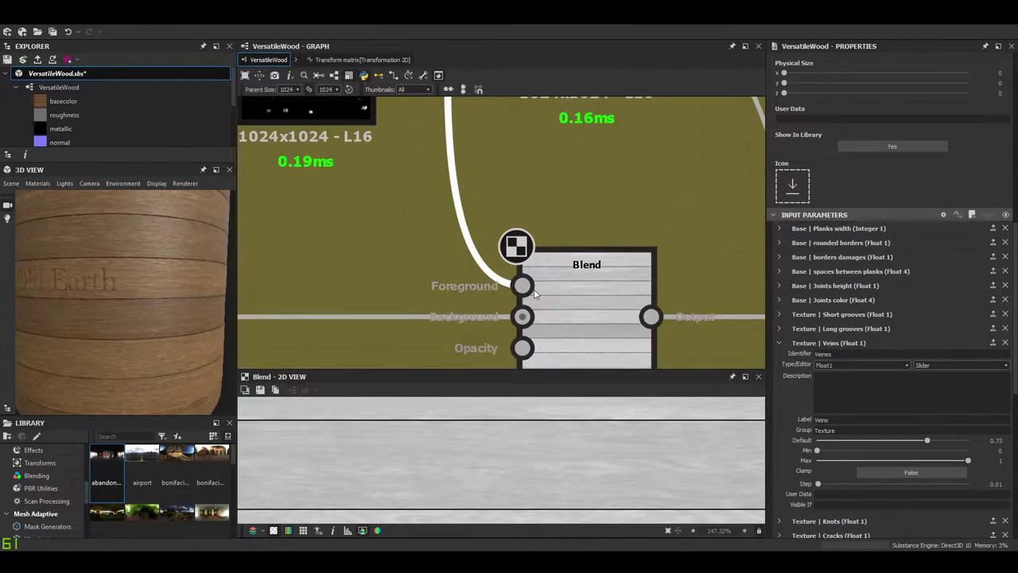
{"action": "double_click", "coordinate": [531, 290]}
{"action": "scroll", "coordinate": [497, 480], "scroll_direction": "down", "scroll_amount": 1}
{"action": "middle_click_drag", "start_coordinate": [497, 480], "coordinate": [482, 435]}
{"action": "scroll", "coordinate": [477, 442], "scroll_direction": "down", "scroll_amount": 6}
{"action": "scroll", "coordinate": [438, 450], "scroll_direction": "up", "scroll_amount": 7}
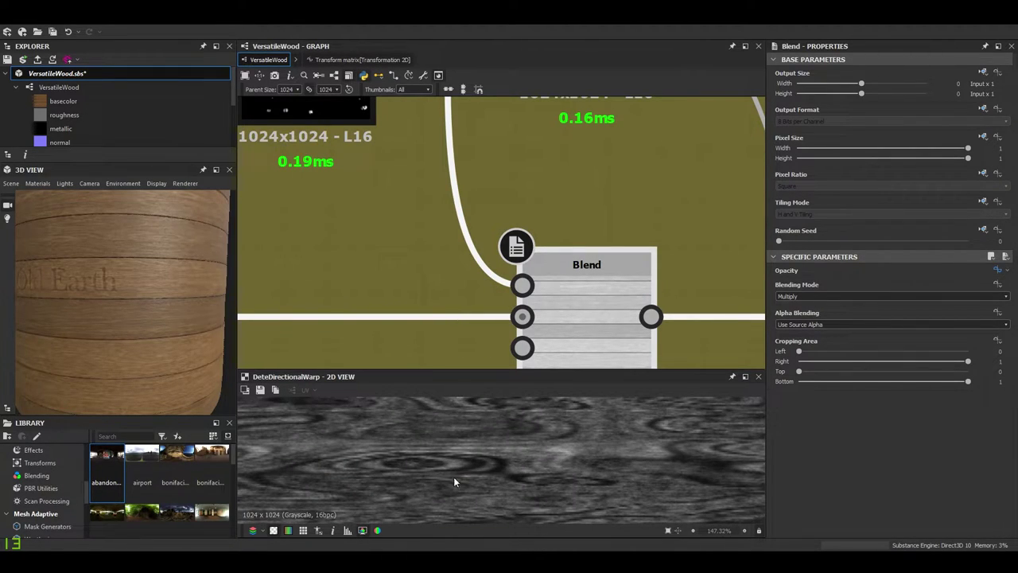
{"action": "scroll", "coordinate": [477, 469], "scroll_direction": "down", "scroll_amount": 4}
{"action": "scroll", "coordinate": [524, 215], "scroll_direction": "down", "scroll_amount": 4}
- Trace the veins Blend's foreground connection upstream through the graph to its source nodes
{"action": "middle_click_drag", "start_coordinate": [524, 215], "coordinate": [506, 396]}
{"action": "middle_click_drag", "start_coordinate": [515, 155], "coordinate": [516, 358]}
{"action": "middle_click_drag", "start_coordinate": [520, 191], "coordinate": [557, 302]}
{"action": "scroll", "coordinate": [558, 263], "scroll_direction": "down", "scroll_amount": 4}
{"action": "middle_click_drag", "start_coordinate": [566, 234], "coordinate": [608, 320]}
{"action": "scroll", "coordinate": [613, 233], "scroll_direction": "down", "scroll_amount": 2}
{"action": "middle_click_drag", "start_coordinate": [547, 107], "coordinate": [549, 358]}
{"action": "scroll", "coordinate": [467, 236], "scroll_direction": "up", "scroll_amount": 5}
{"action": "middle_click_drag", "start_coordinate": [439, 176], "coordinate": [447, 233]}
{"action": "scroll", "coordinate": [445, 279], "scroll_direction": "up", "scroll_amount": 2}
{"action": "scroll", "coordinate": [450, 237], "scroll_direction": "up", "scroll_amount": 2}
{"action": "scroll", "coordinate": [451, 239], "scroll_direction": "down", "scroll_amount": 1}
{"action": "left_click_drag", "start_coordinate": [471, 267], "coordinate": [466, 263]}
{"action": "left_click_drag", "start_coordinate": [460, 261], "coordinate": [460, 277]}
- Preview the Anisotropic Noise node that starts the veins chain and examine its pattern in 2D
{"action": "scroll", "coordinate": [390, 272], "scroll_direction": "up", "scroll_amount": 2}
{"action": "middle_click_drag", "start_coordinate": [358, 270], "coordinate": [425, 265]}
{"action": "double_click", "coordinate": [369, 257]}
{"action": "scroll", "coordinate": [497, 431], "scroll_direction": "down", "scroll_amount": 6}
{"action": "middle_click_drag", "start_coordinate": [499, 430], "coordinate": [491, 441]}
{"action": "scroll", "coordinate": [865, 437], "scroll_direction": "down", "scroll_amount": 3}
{"action": "scroll", "coordinate": [449, 282], "scroll_direction": "down", "scroll_amount": 4}
{"action": "scroll", "coordinate": [450, 281], "scroll_direction": "up", "scroll_amount": 3}
- Move the Anisotropic Noise node out to the upper edge of the Noises frame
{"action": "middle_click_drag", "start_coordinate": [450, 281], "coordinate": [655, 266]}
{"action": "left_click_drag", "start_coordinate": [575, 254], "coordinate": [388, 276]}
{"action": "scroll", "coordinate": [410, 279], "scroll_direction": "down", "scroll_amount": 4}
{"action": "middle_click_drag", "start_coordinate": [410, 279], "coordinate": [634, 228]}
{"action": "left_click_drag", "start_coordinate": [633, 228], "coordinate": [458, 279]}
{"action": "scroll", "coordinate": [458, 279], "scroll_direction": "down", "scroll_amount": 3}
{"action": "middle_click_drag", "start_coordinate": [458, 279], "coordinate": [660, 195]}
{"action": "left_click_drag", "start_coordinate": [660, 195], "coordinate": [517, 253]}
{"action": "middle_click_drag", "start_coordinate": [518, 278], "coordinate": [498, 168]}
{"action": "left_click_drag", "start_coordinate": [497, 141], "coordinate": [485, 221]}
{"action": "scroll", "coordinate": [467, 267], "scroll_direction": "up", "scroll_amount": 6}
{"action": "middle_click_drag", "start_coordinate": [485, 221], "coordinate": [539, 362]}
{"action": "left_click_drag", "start_coordinate": [539, 361], "coordinate": [529, 190]}
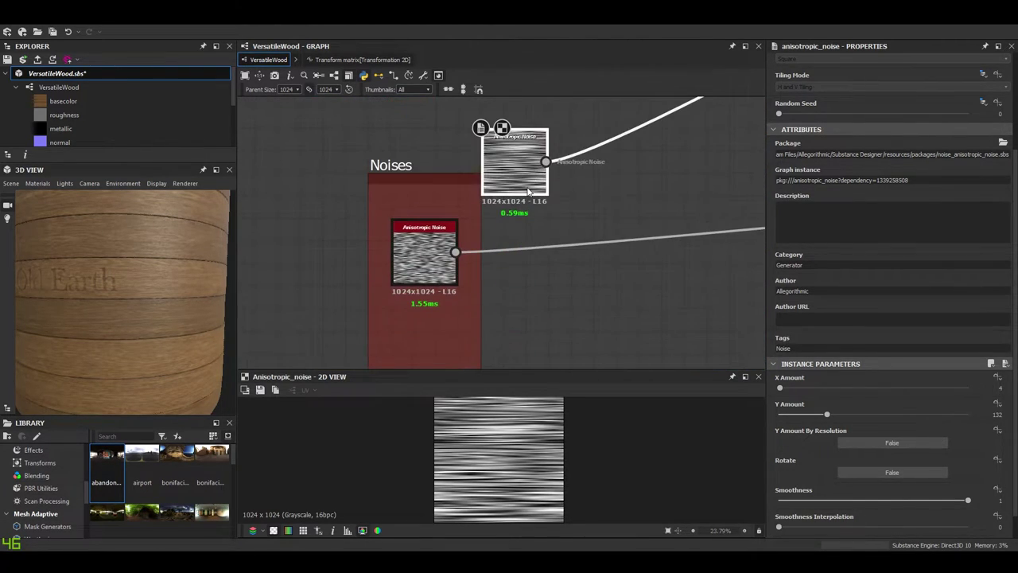
- Move the Anisotropic Noise node into the Fibers, veins frame, beside the Blur HQ Grayscale node
{"action": "scroll", "coordinate": [449, 248], "scroll_direction": "up", "scroll_amount": 3}
{"action": "scroll", "coordinate": [533, 195], "scroll_direction": "down", "scroll_amount": 5}
{"action": "middle_click_drag", "start_coordinate": [565, 167], "coordinate": [502, 206]}
{"action": "scroll", "coordinate": [658, 135], "scroll_direction": "down", "scroll_amount": 2}
{"action": "left_click_drag", "start_coordinate": [544, 189], "coordinate": [636, 167]}
{"action": "scroll", "coordinate": [636, 167], "scroll_direction": "down", "scroll_amount": 3}
{"action": "middle_click_drag", "start_coordinate": [636, 167], "coordinate": [566, 218]}
{"action": "left_click_drag", "start_coordinate": [565, 218], "coordinate": [472, 183]}
{"action": "scroll", "coordinate": [482, 248], "scroll_direction": "up", "scroll_amount": 5}
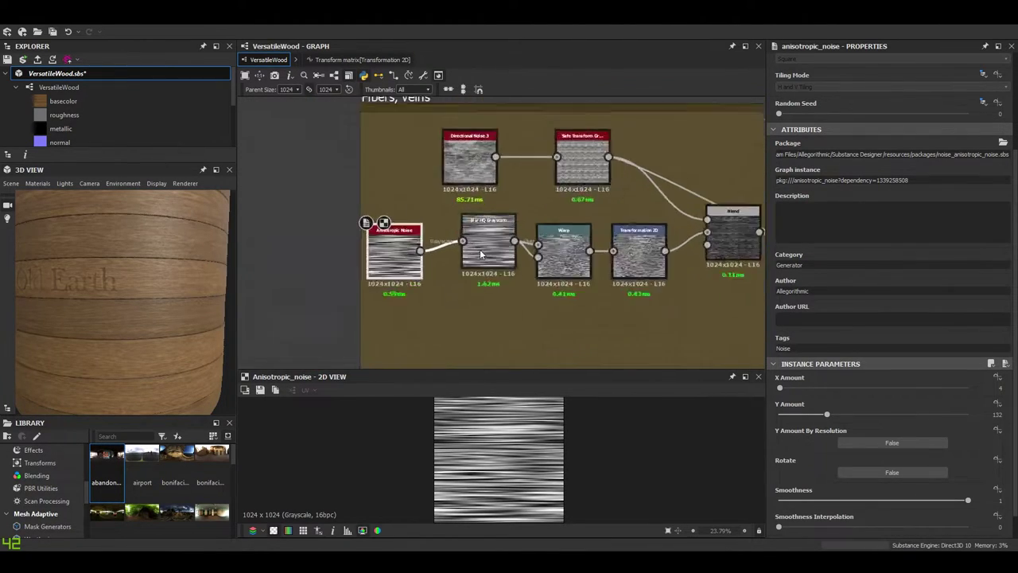
- Examine the Anisotropic Noise parameters and the adjoining Blur HQ Grayscale and Warp nodes
{"action": "left_click", "coordinate": [485, 255]}
{"action": "scroll", "coordinate": [869, 402], "scroll_direction": "down", "scroll_amount": 1}
{"action": "scroll", "coordinate": [482, 449], "scroll_direction": "up", "scroll_amount": 3}
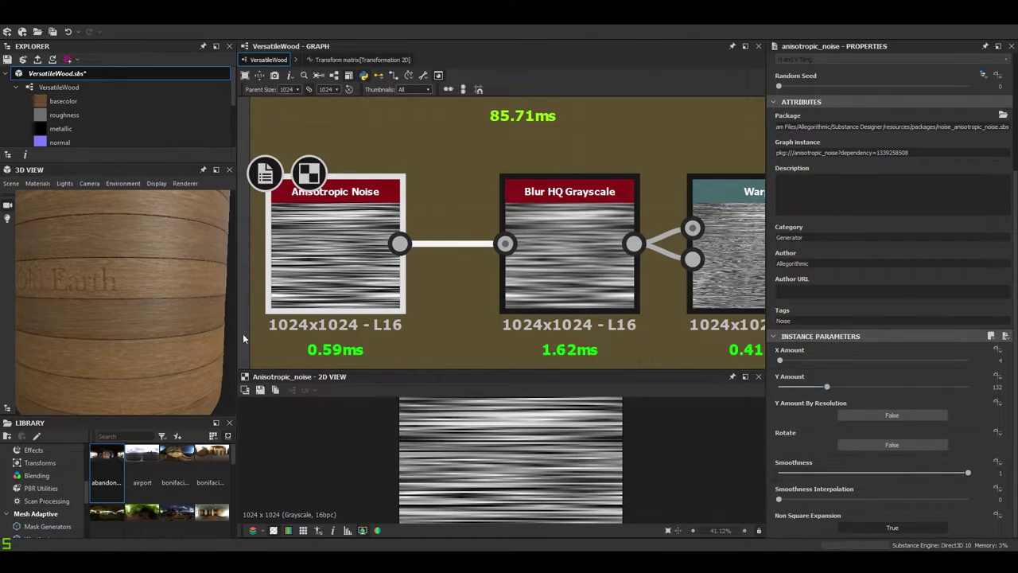
{"action": "middle_click_drag", "start_coordinate": [477, 301], "coordinate": [437, 273]}
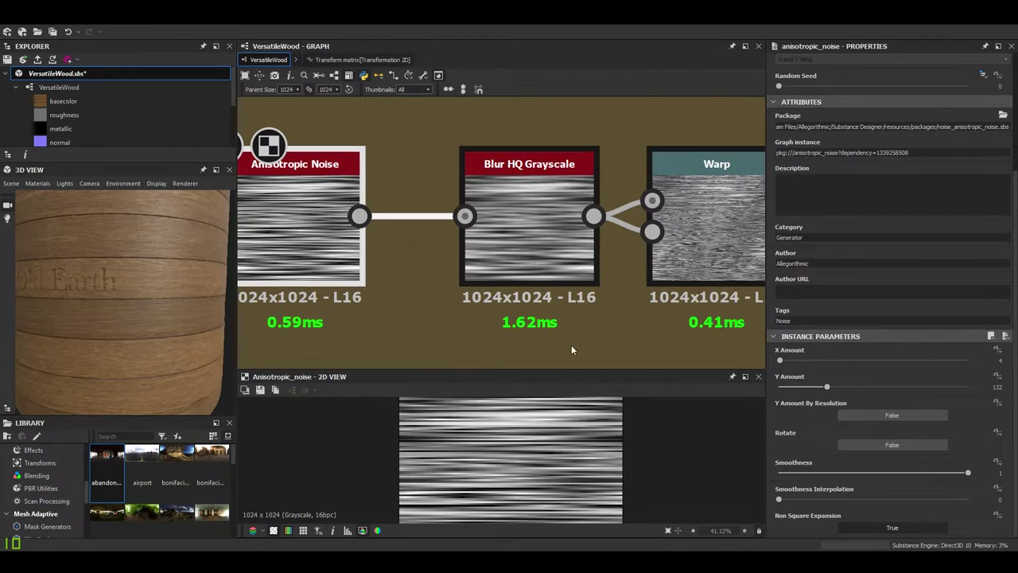
{"action": "scroll", "coordinate": [539, 442], "scroll_direction": "up", "scroll_amount": 2}
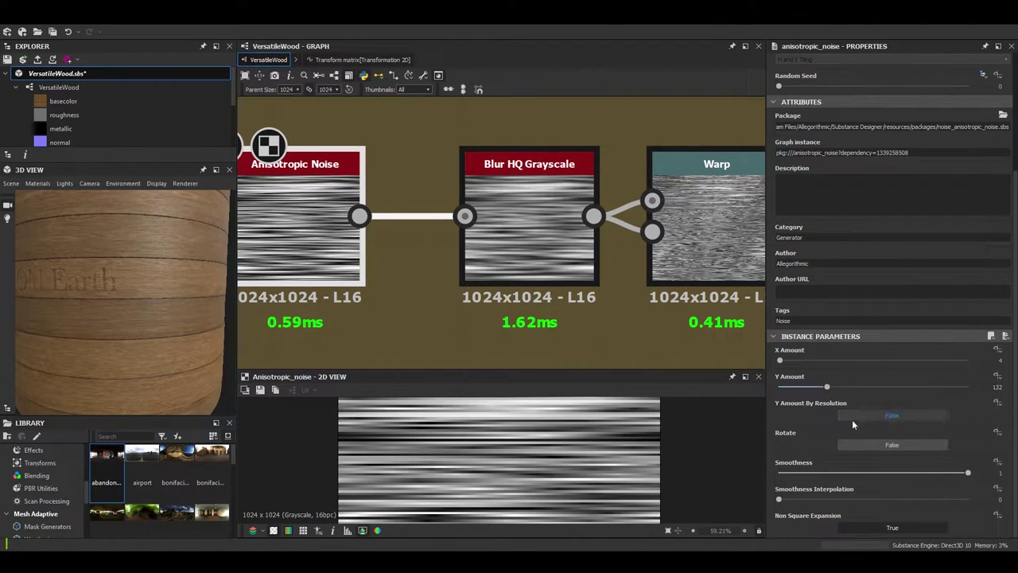
{"action": "middle_click_drag", "start_coordinate": [700, 254], "coordinate": [556, 256]}
{"action": "scroll", "coordinate": [554, 256], "scroll_direction": "up", "scroll_amount": 2}
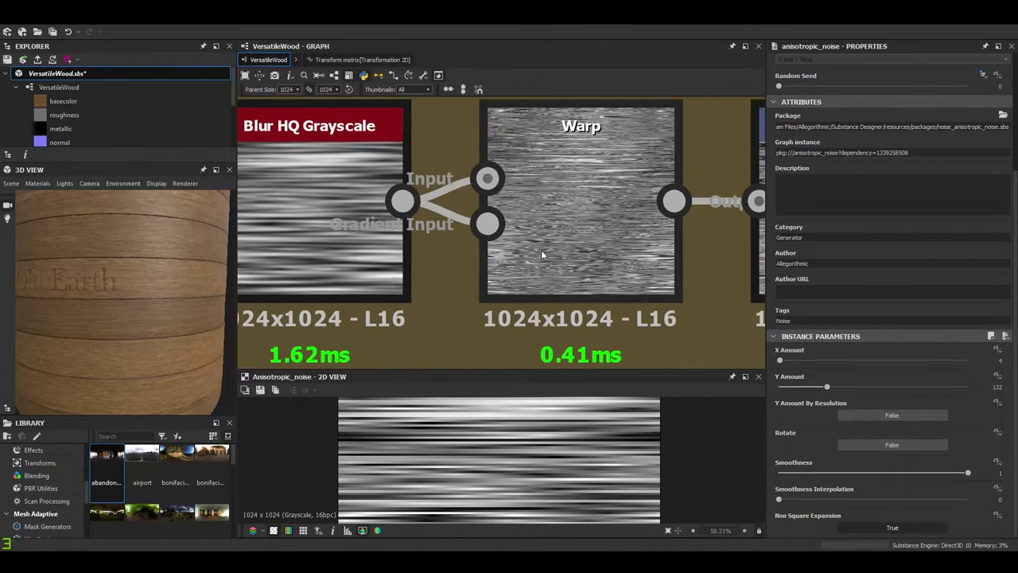
- Set the Anisotropic Noise node's Y Amount to 130 and inspect the result in 2D and 3D
{"action": "double_click", "coordinate": [550, 266]}
{"action": "scroll", "coordinate": [491, 468], "scroll_direction": "up", "scroll_amount": 3}
{"action": "scroll", "coordinate": [559, 176], "scroll_direction": "down", "scroll_amount": 3}
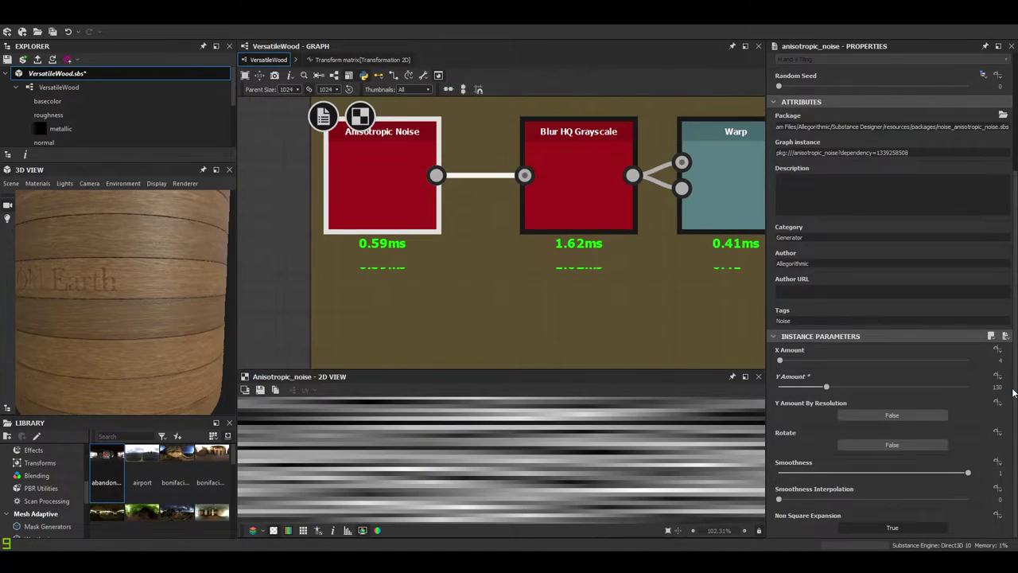
{"action": "scroll", "coordinate": [502, 450], "scroll_direction": "down", "scroll_amount": 5}
{"action": "middle_click_drag", "start_coordinate": [492, 455], "coordinate": [462, 469]}
{"action": "scroll", "coordinate": [692, 451], "scroll_direction": "up", "scroll_amount": 1}
{"action": "scroll", "coordinate": [109, 304], "scroll_direction": "up", "scroll_amount": 5}
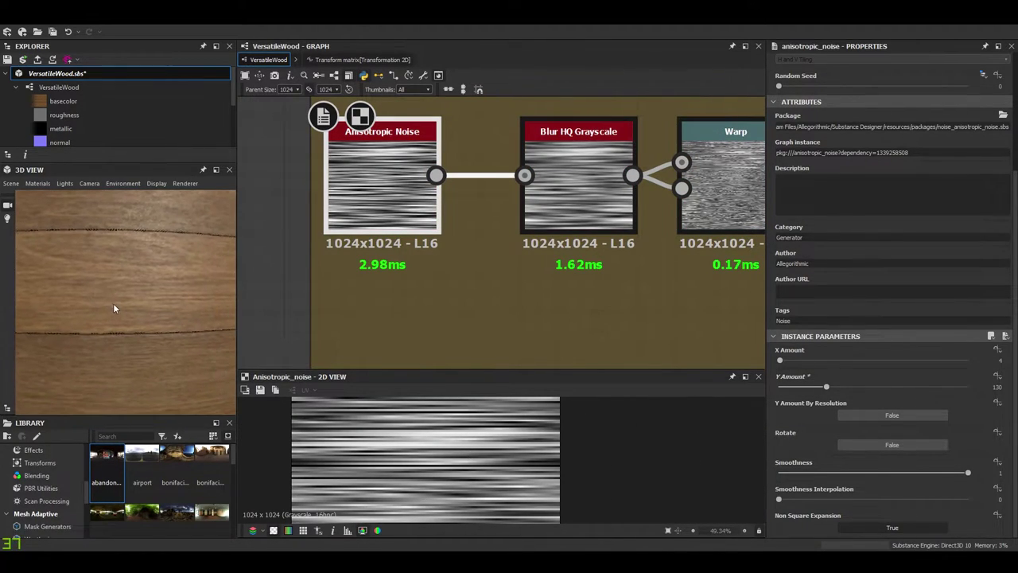
{"action": "scroll", "coordinate": [114, 309], "scroll_direction": "down", "scroll_amount": 5}
- Preview the Blur HQ Grayscale node after the Anisotropic Noise and set its Intensity to 2
{"action": "middle_click_drag", "start_coordinate": [574, 223], "coordinate": [440, 240]}
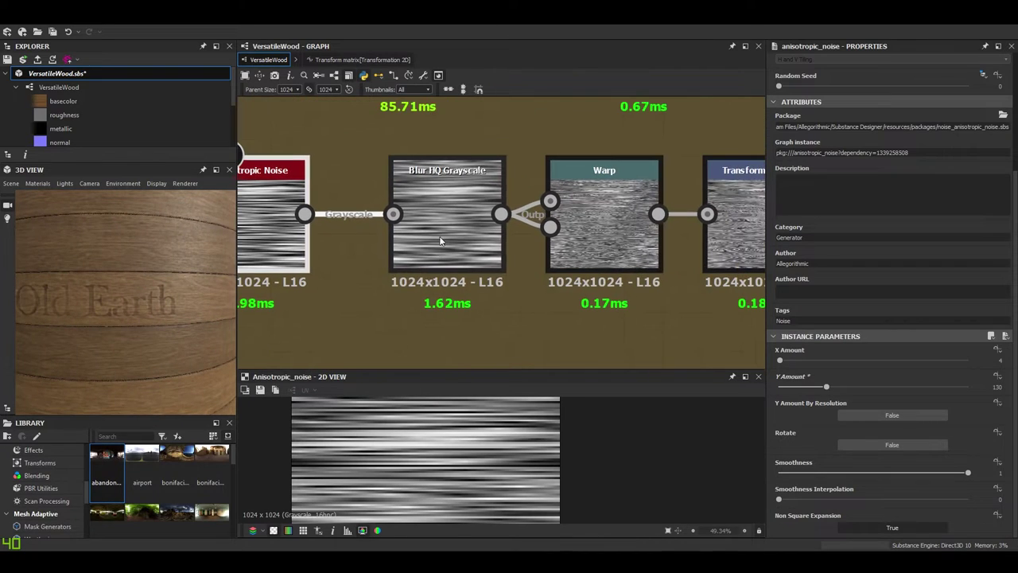
{"action": "double_click", "coordinate": [439, 241]}
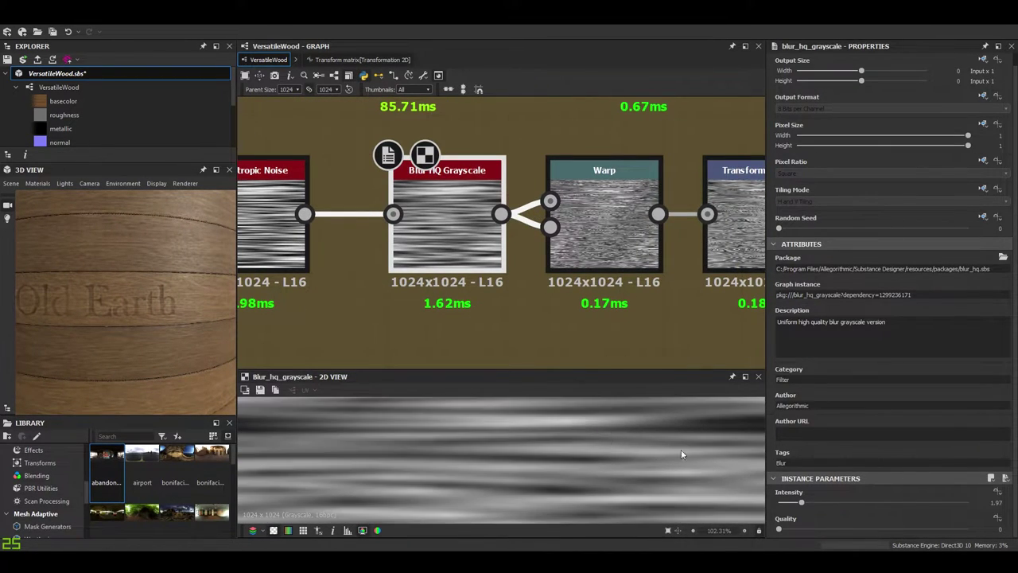
{"action": "scroll", "coordinate": [599, 443], "scroll_direction": "down", "scroll_amount": 1}
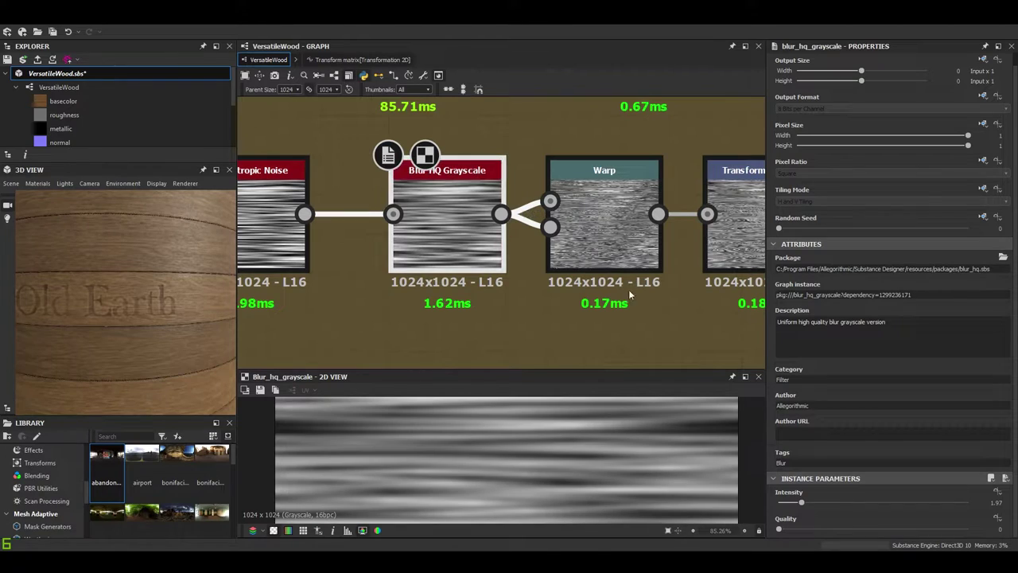
{"action": "left_click", "coordinate": [992, 502]}
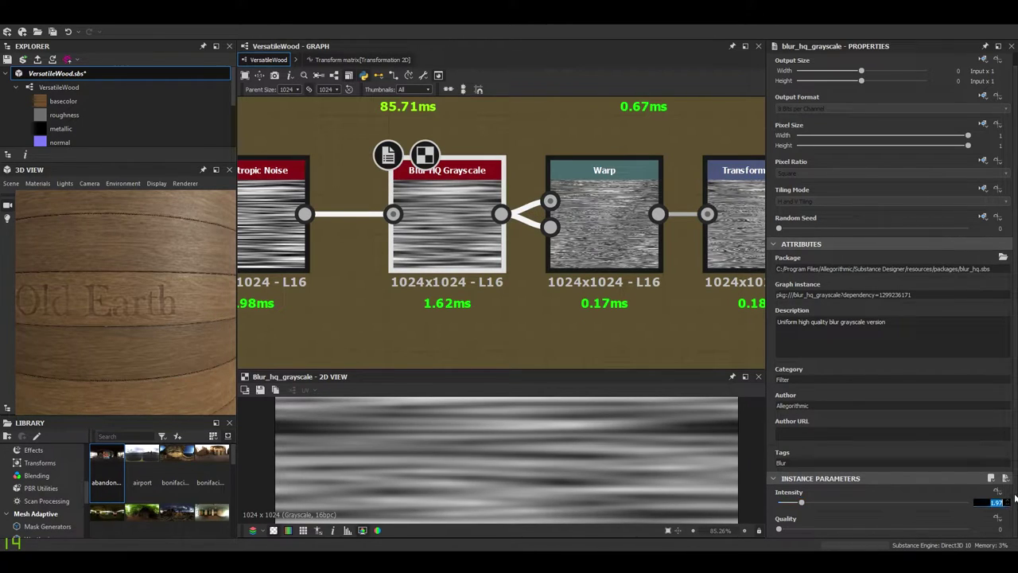
{"action": "type", "text": "2"}
{"action": "key", "text": "Return"}
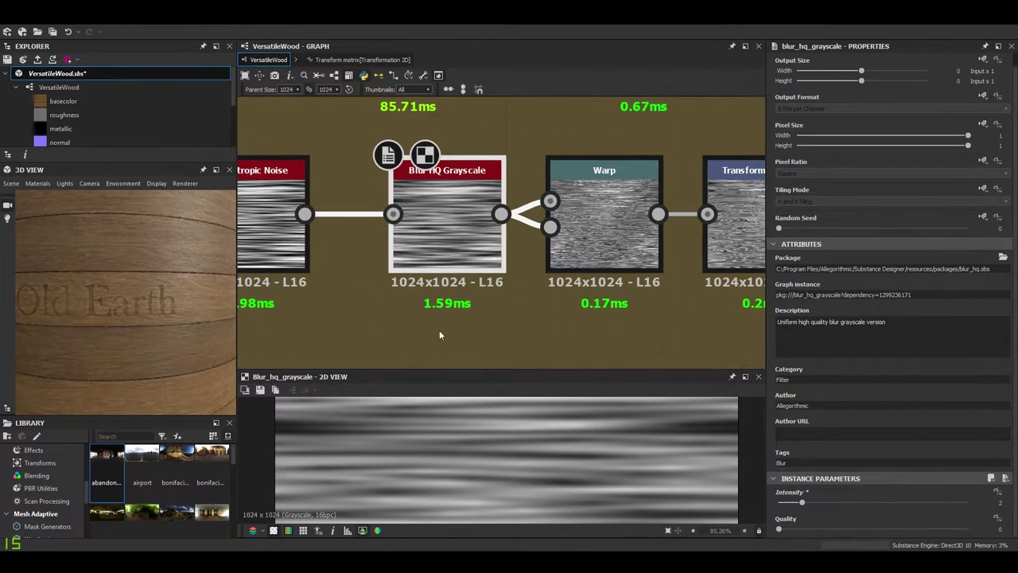
- Preview the Warp node and examine its distorted vein pattern closely in 2D
{"action": "middle_click_drag", "start_coordinate": [457, 314], "coordinate": [411, 310]}
{"action": "left_click", "coordinate": [504, 231]}
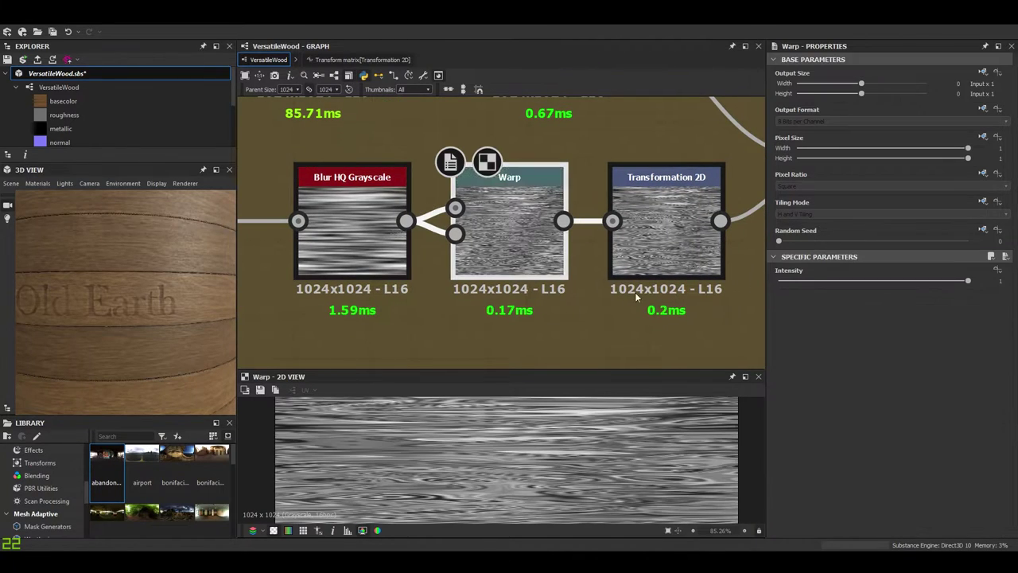
{"action": "scroll", "coordinate": [538, 470], "scroll_direction": "down", "scroll_amount": 2}
{"action": "scroll", "coordinate": [524, 462], "scroll_direction": "up", "scroll_amount": 5}
{"action": "middle_click_drag", "start_coordinate": [539, 310], "coordinate": [509, 250]}
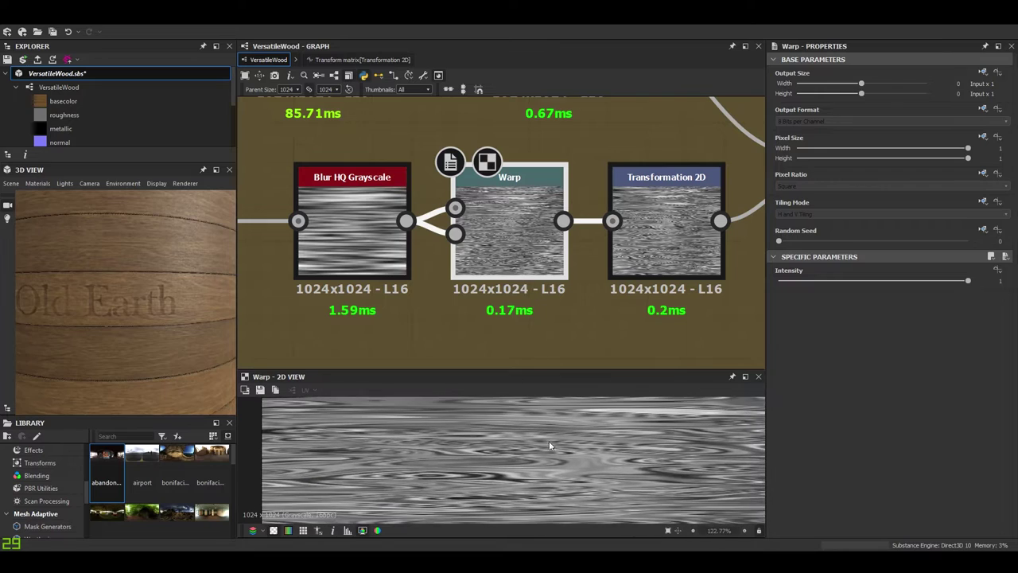
{"action": "middle_click_drag", "start_coordinate": [545, 438], "coordinate": [447, 348]}
{"action": "middle_click_drag", "start_coordinate": [568, 463], "coordinate": [493, 411]}
{"action": "middle_click_drag", "start_coordinate": [531, 467], "coordinate": [507, 438]}
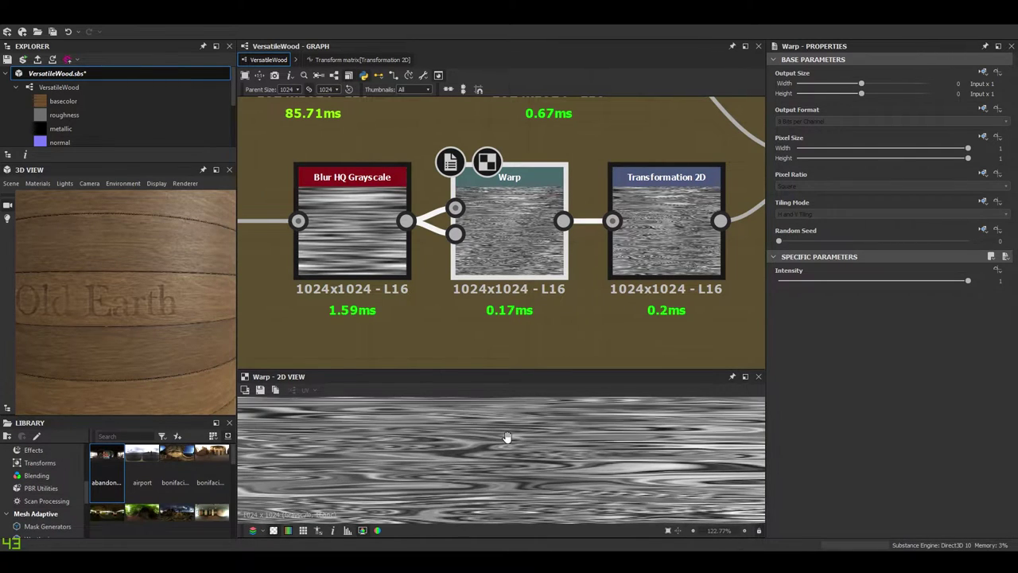
{"action": "scroll", "coordinate": [466, 471], "scroll_direction": "up", "scroll_amount": 3}
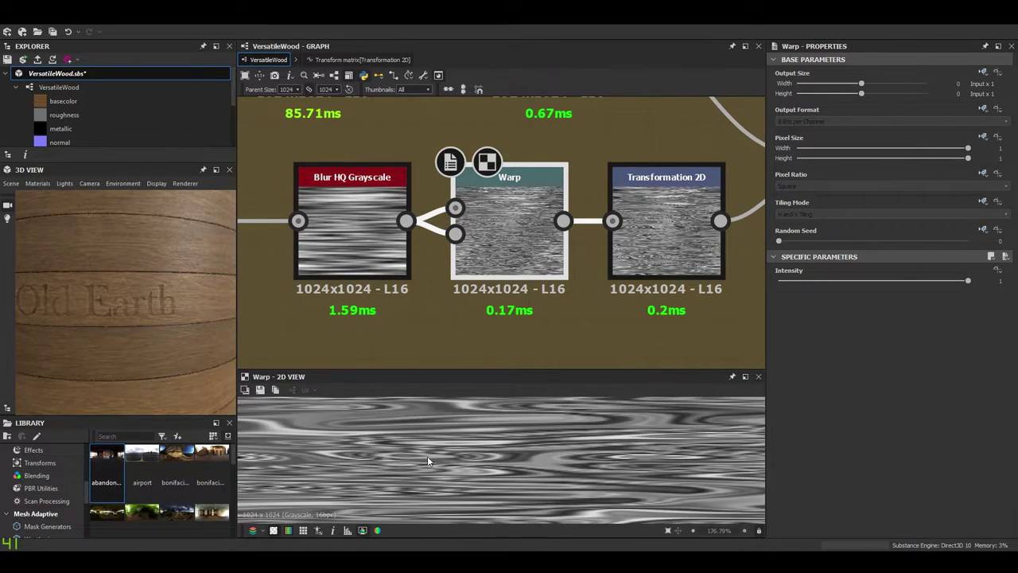
- Preview the Transformation 2D node after the Warp and examine its stretched pattern and transform settings
{"action": "left_click", "coordinate": [661, 243]}
{"action": "scroll", "coordinate": [636, 309], "scroll_direction": "down", "scroll_amount": 3}
{"action": "scroll", "coordinate": [538, 453], "scroll_direction": "down", "scroll_amount": 1}
{"action": "scroll", "coordinate": [538, 453], "scroll_direction": "down", "scroll_amount": 5}
{"action": "scroll", "coordinate": [549, 454], "scroll_direction": "up", "scroll_amount": 2}
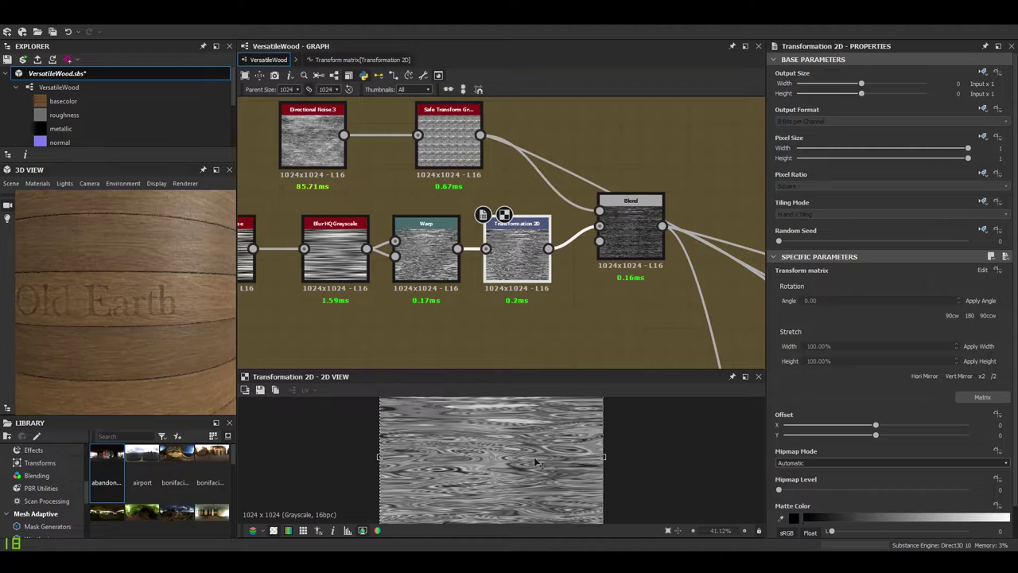
{"action": "scroll", "coordinate": [535, 461], "scroll_direction": "down", "scroll_amount": 3}
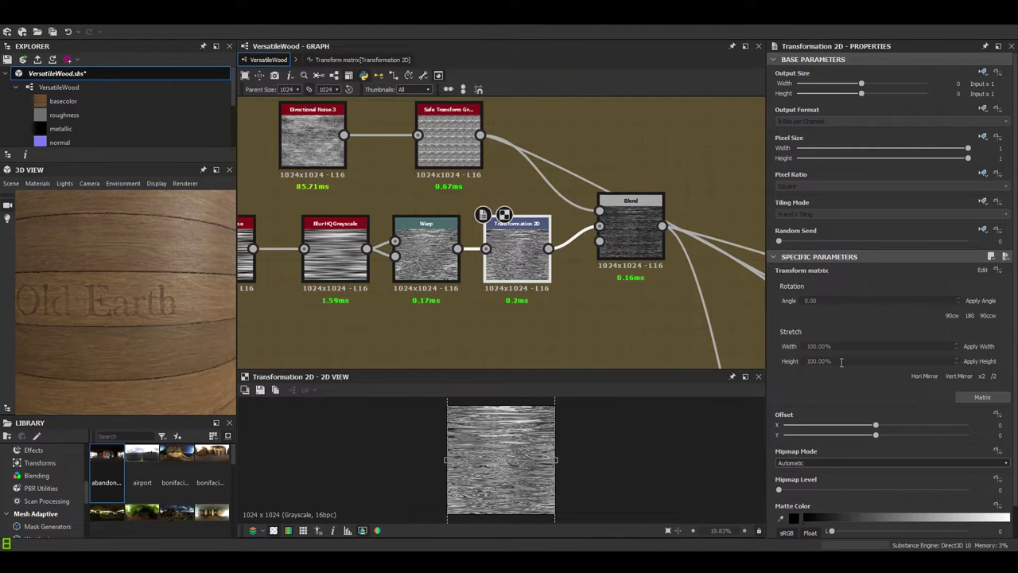
{"action": "scroll", "coordinate": [502, 473], "scroll_direction": "down", "scroll_amount": 4}
{"action": "scroll", "coordinate": [503, 473], "scroll_direction": "up", "scroll_amount": 2}
{"action": "scroll", "coordinate": [502, 473], "scroll_direction": "down", "scroll_amount": 1}
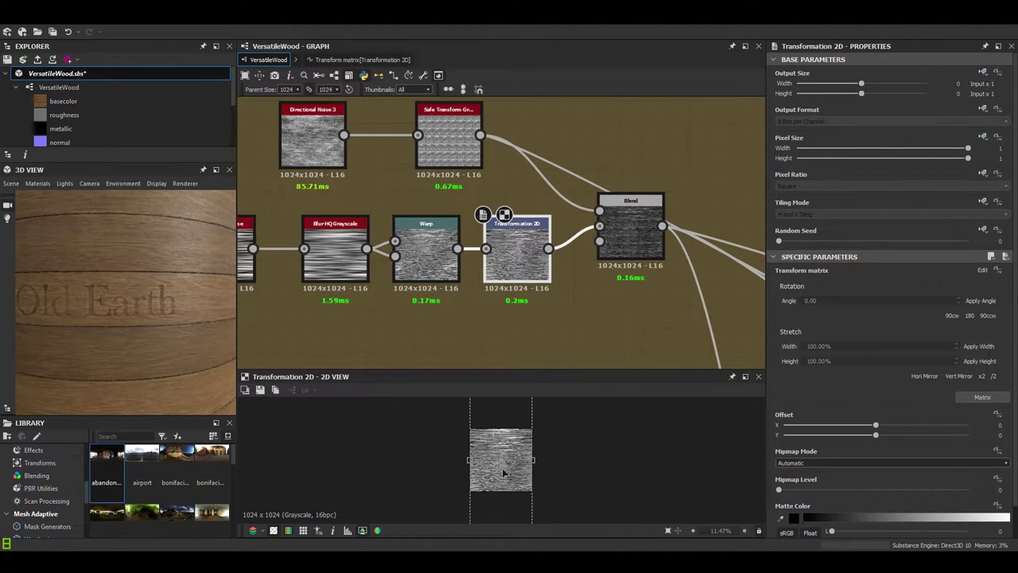
- Add a second Transformation 2D node below the existing one and connect the Warp output to its input
{"action": "scroll", "coordinate": [515, 317], "scroll_direction": "down", "scroll_amount": 2}
{"action": "key", "text": "space"}
{"action": "type", "text": "tr"}
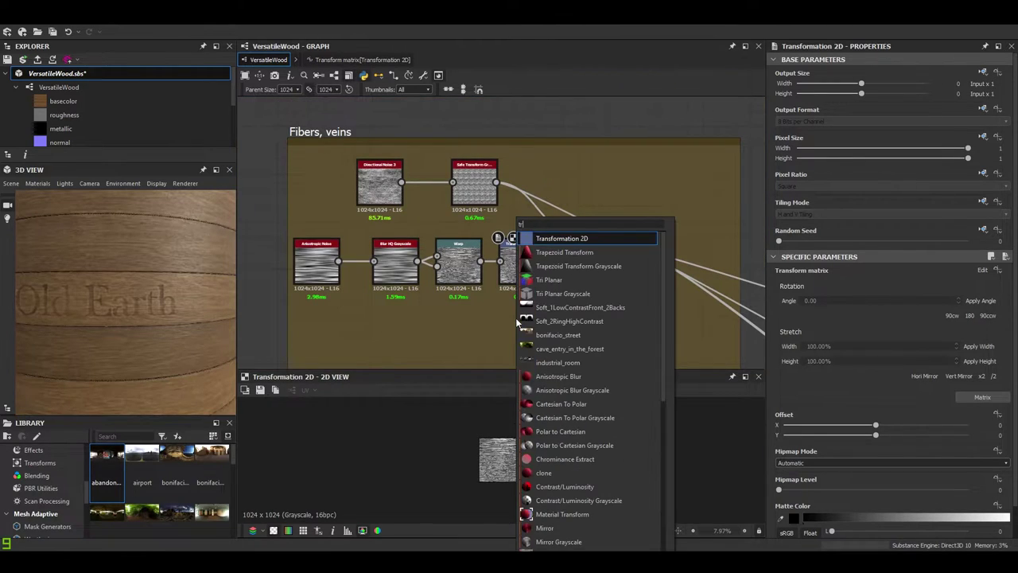
{"action": "key", "text": "Return"}
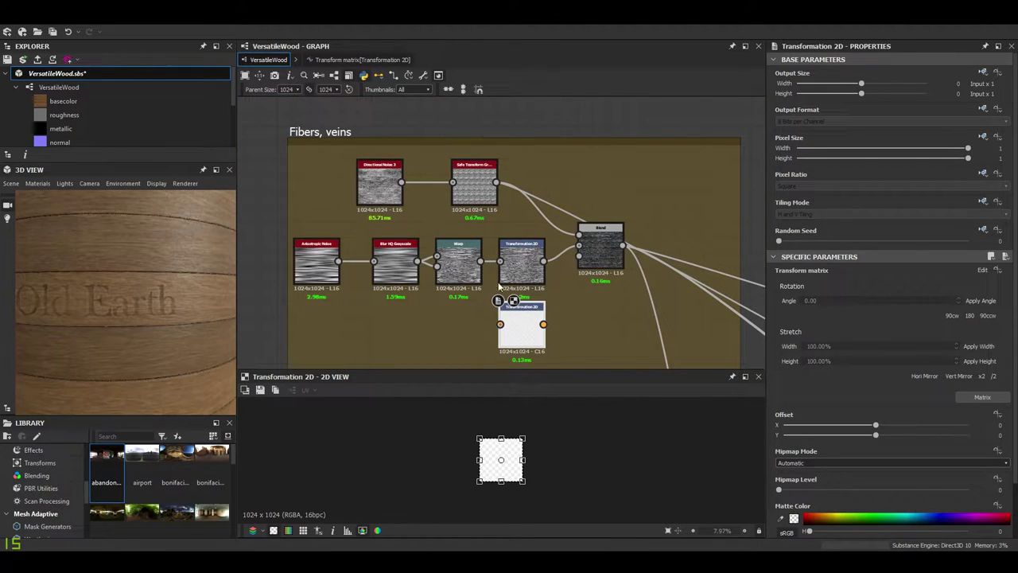
{"action": "left_click_drag", "start_coordinate": [478, 260], "coordinate": [499, 324]}
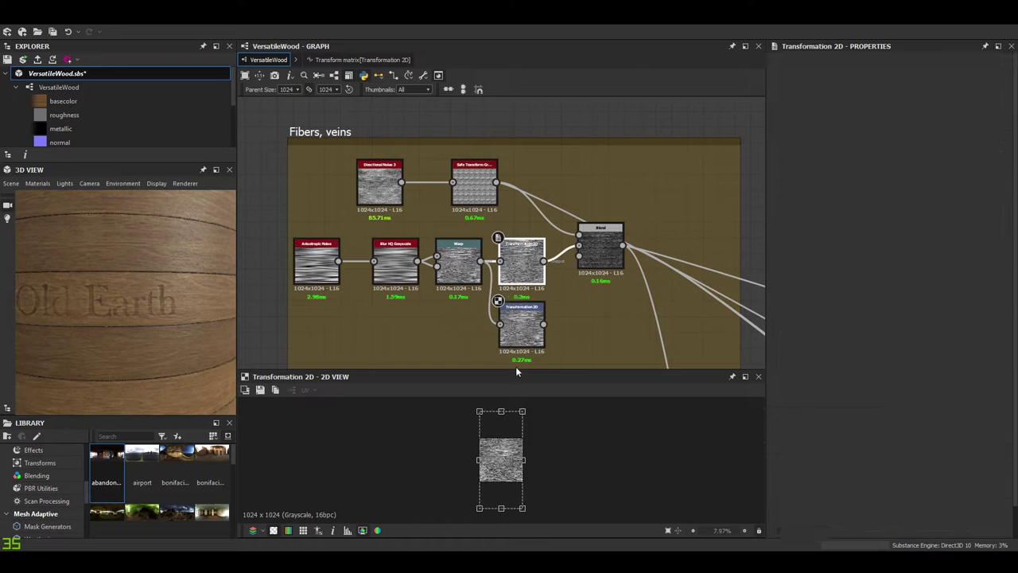
- Try a 300% height stretch on the new Transformation 2D node, compare it with the original node, and undo the stretch
{"action": "scroll", "coordinate": [504, 471], "scroll_direction": "up", "scroll_amount": 4}
{"action": "scroll", "coordinate": [504, 470], "scroll_direction": "down", "scroll_amount": 3}
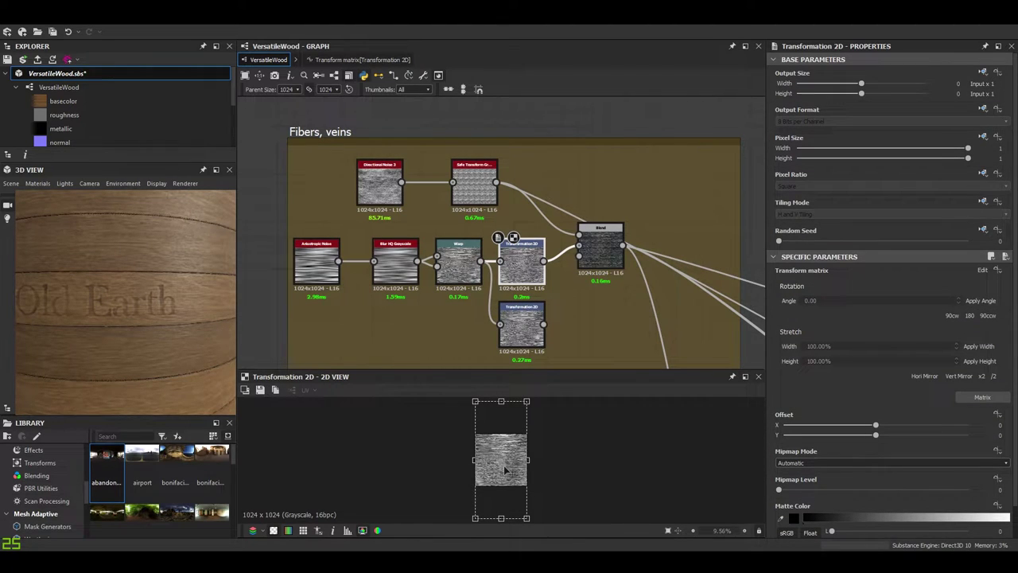
{"action": "left_click", "coordinate": [522, 330]}
{"action": "left_click_drag", "start_coordinate": [870, 358], "coordinate": [755, 354]}
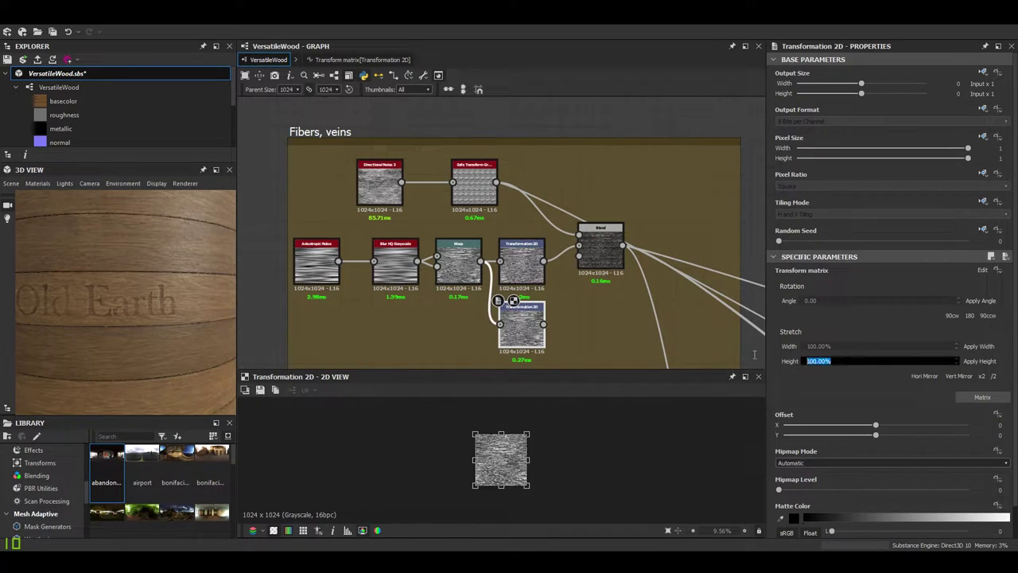
{"action": "type", "text": "300"}
{"action": "key", "text": "Return"}
{"action": "double_click", "coordinate": [521, 262]}
{"action": "scroll", "coordinate": [529, 399], "scroll_direction": "down", "scroll_amount": 2}
{"action": "double_click", "coordinate": [522, 325]}
{"action": "scroll", "coordinate": [516, 459], "scroll_direction": "up", "scroll_amount": 5}
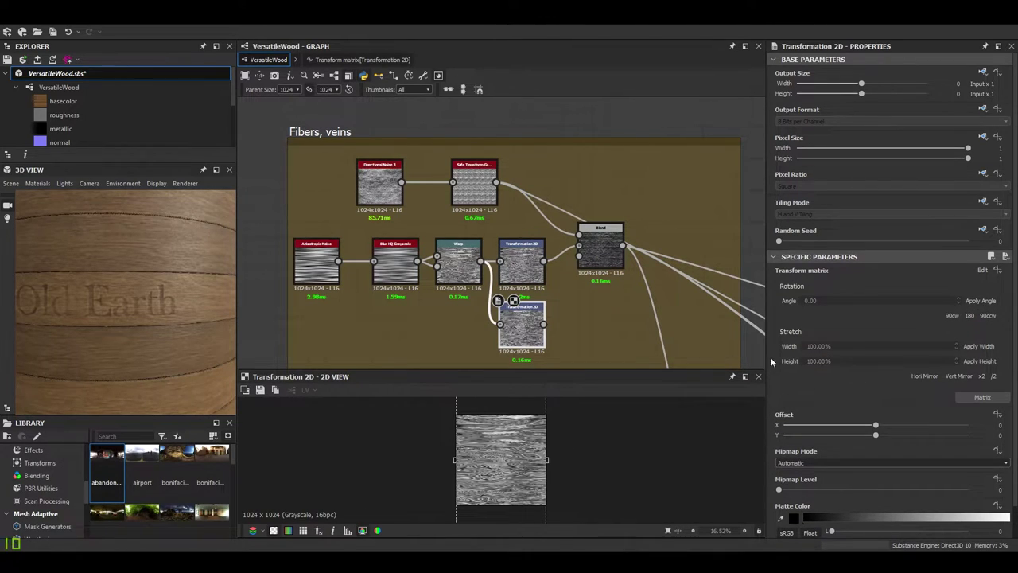
{"action": "key", "text": "ctrl+z"}
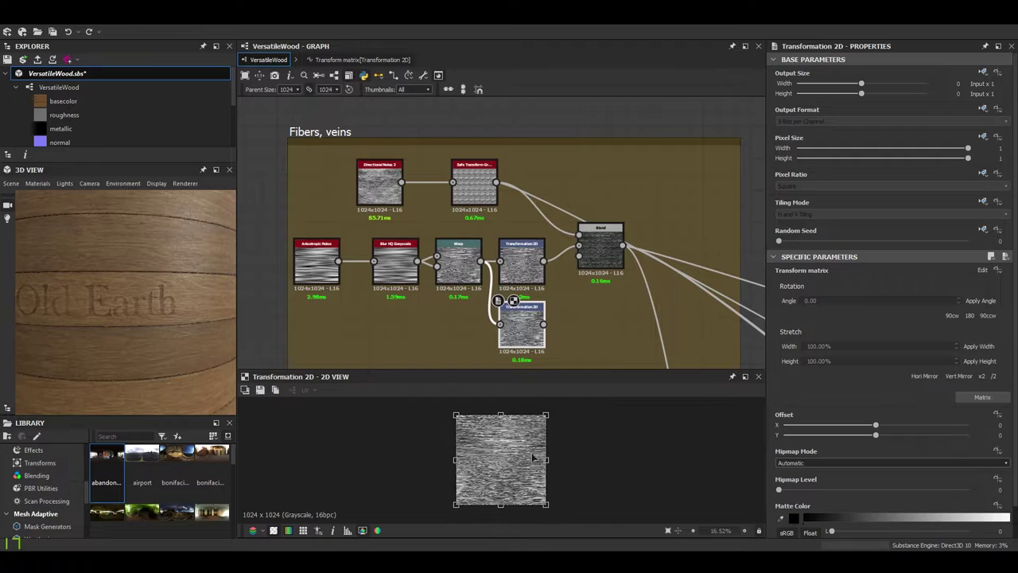
- Set the new Transformation 2D node's height stretch to 200% and compare its preview with the original node's
{"action": "left_click_drag", "start_coordinate": [837, 361], "coordinate": [775, 359]}
{"action": "type", "text": "200"}
{"action": "key", "text": "Return"}
{"action": "scroll", "coordinate": [644, 441], "scroll_direction": "down", "scroll_amount": 3}
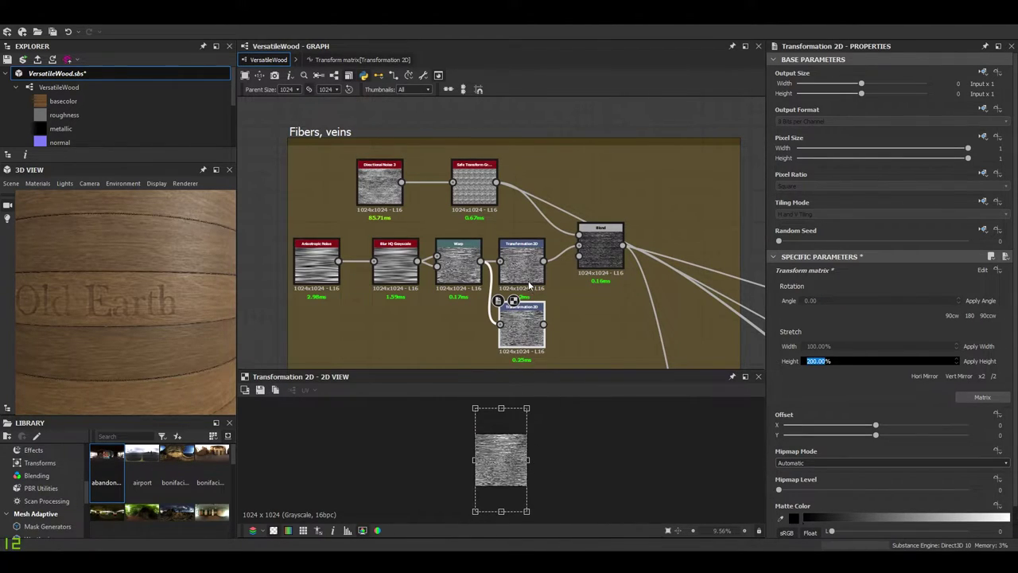
{"action": "left_click", "coordinate": [527, 276]}
{"action": "double_click", "coordinate": [527, 276]}
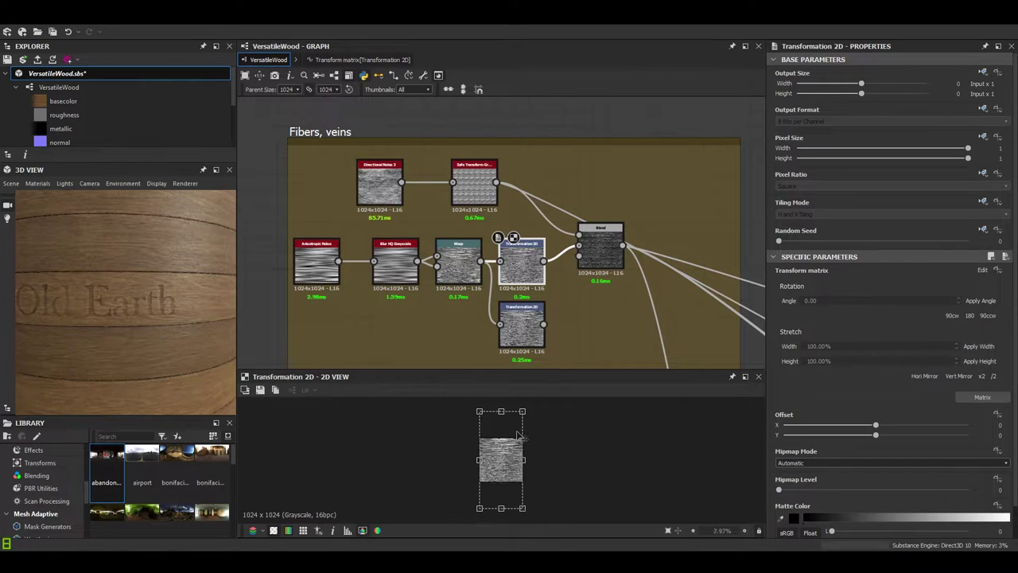
{"action": "double_click", "coordinate": [525, 314]}
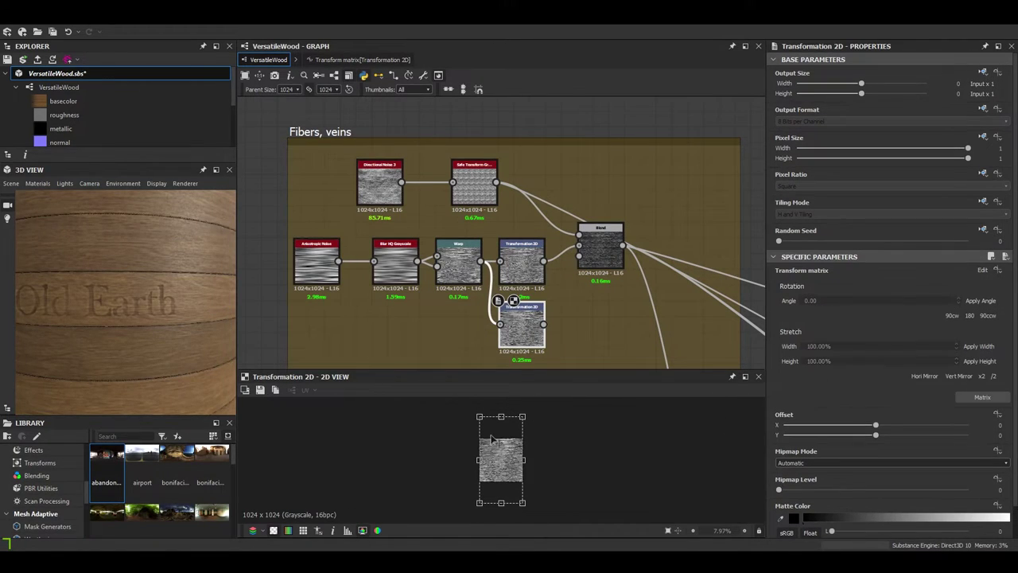
- Try stretching the second Transformation 2D node's pattern taller in the 2D view, then delete that node
{"action": "left_click_drag", "start_coordinate": [501, 416], "coordinate": [501, 400]}
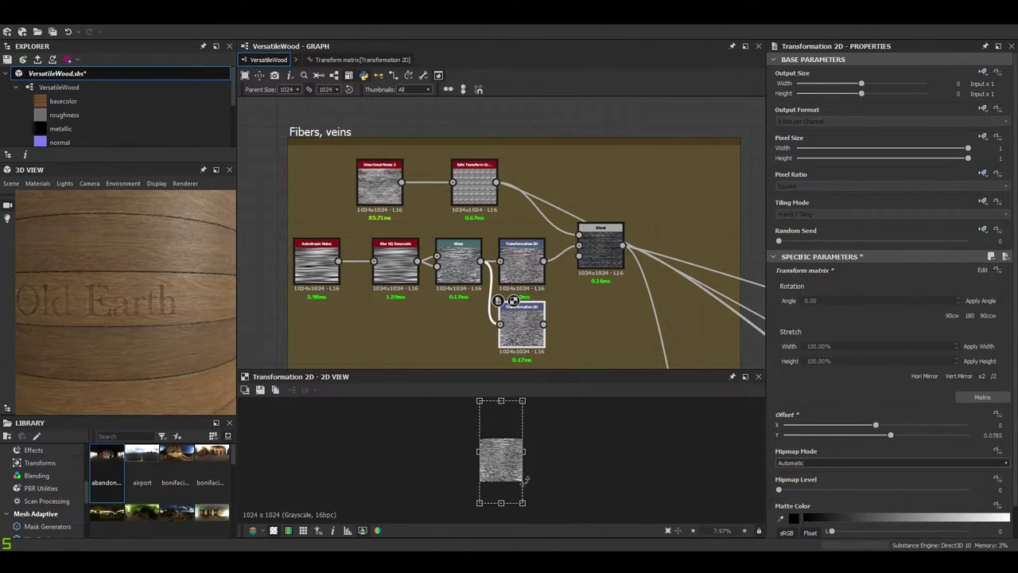
{"action": "scroll", "coordinate": [497, 484], "scroll_direction": "up", "scroll_amount": 13}
{"action": "scroll", "coordinate": [533, 485], "scroll_direction": "down", "scroll_amount": 3}
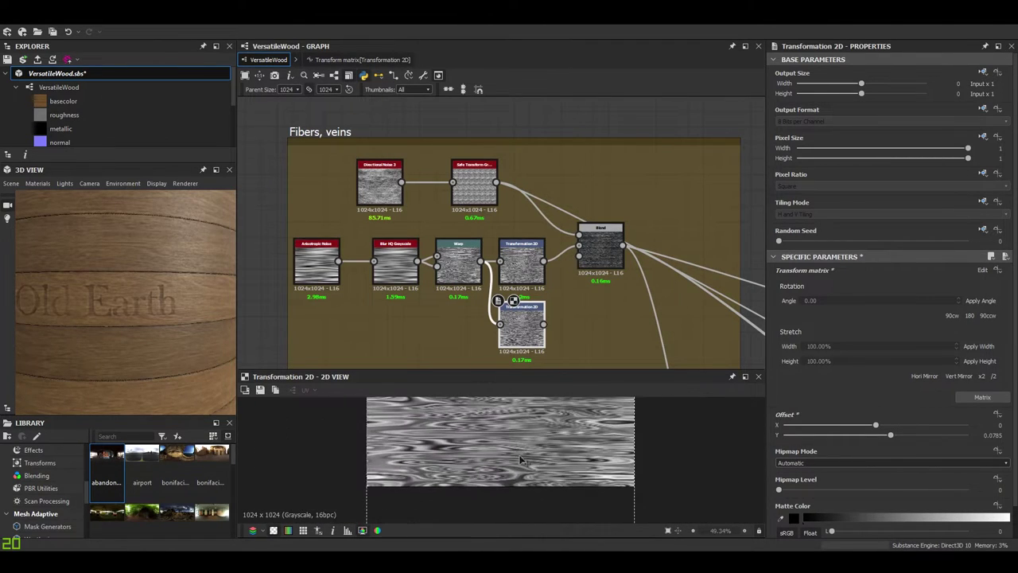
{"action": "middle_click_drag", "start_coordinate": [481, 445], "coordinate": [493, 505]}
{"action": "scroll", "coordinate": [590, 472], "scroll_direction": "up", "scroll_amount": 3}
{"action": "scroll", "coordinate": [587, 473], "scroll_direction": "down", "scroll_amount": 3}
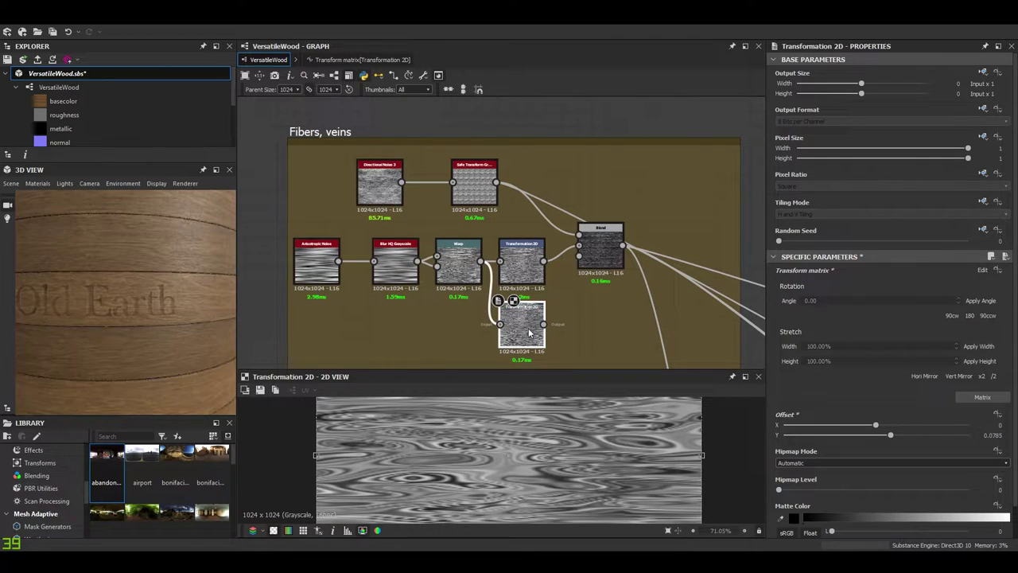
{"action": "key", "text": "Delete"}
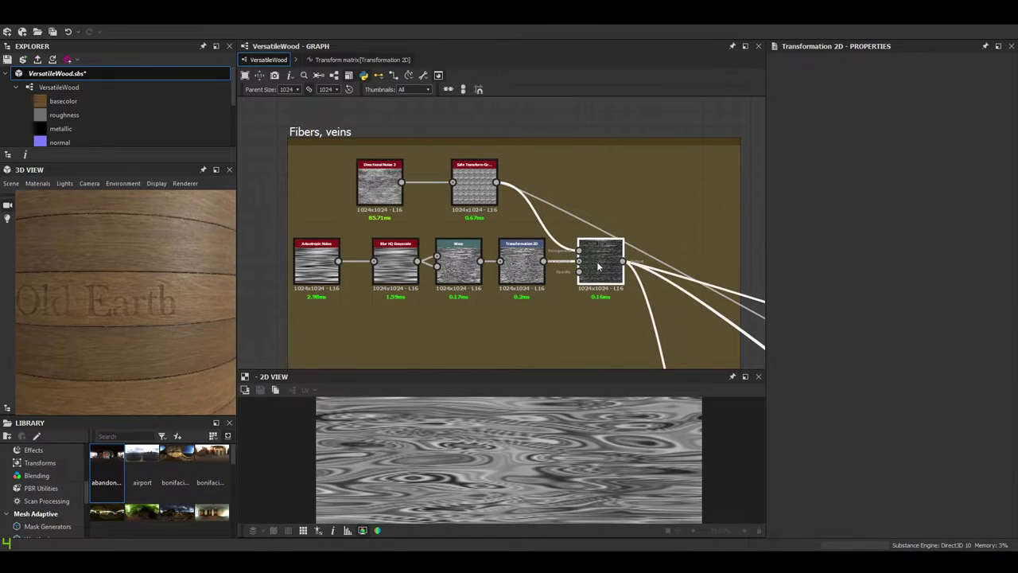
- Preview the Blend node and select the Transformation 2D node that feeds it
{"action": "left_click", "coordinate": [598, 266]}
{"action": "scroll", "coordinate": [533, 257], "scroll_direction": "up", "scroll_amount": 4}
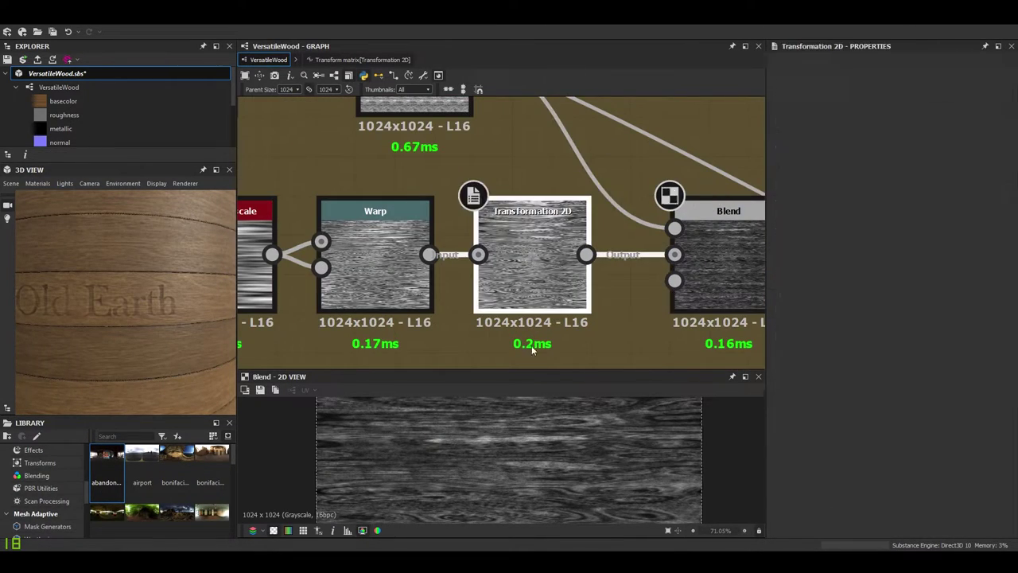
{"action": "left_click", "coordinate": [532, 328]}
{"action": "middle_click_drag", "start_coordinate": [533, 434], "coordinate": [583, 455]}
{"action": "middle_click_drag", "start_coordinate": [585, 233], "coordinate": [458, 274]}
- Examine the Blend node's output in detail together with its blending mode and inputs
{"action": "double_click", "coordinate": [602, 306]}
{"action": "middle_click_drag", "start_coordinate": [531, 488], "coordinate": [479, 521]}
{"action": "scroll", "coordinate": [534, 480], "scroll_direction": "up", "scroll_amount": 2}
{"action": "scroll", "coordinate": [460, 434], "scroll_direction": "up", "scroll_amount": 4}
{"action": "scroll", "coordinate": [460, 434], "scroll_direction": "down", "scroll_amount": 2}
{"action": "middle_click_drag", "start_coordinate": [460, 434], "coordinate": [310, 411]}
{"action": "middle_click_drag", "start_coordinate": [700, 477], "coordinate": [577, 490]}
{"action": "scroll", "coordinate": [576, 491], "scroll_direction": "down", "scroll_amount": 3}
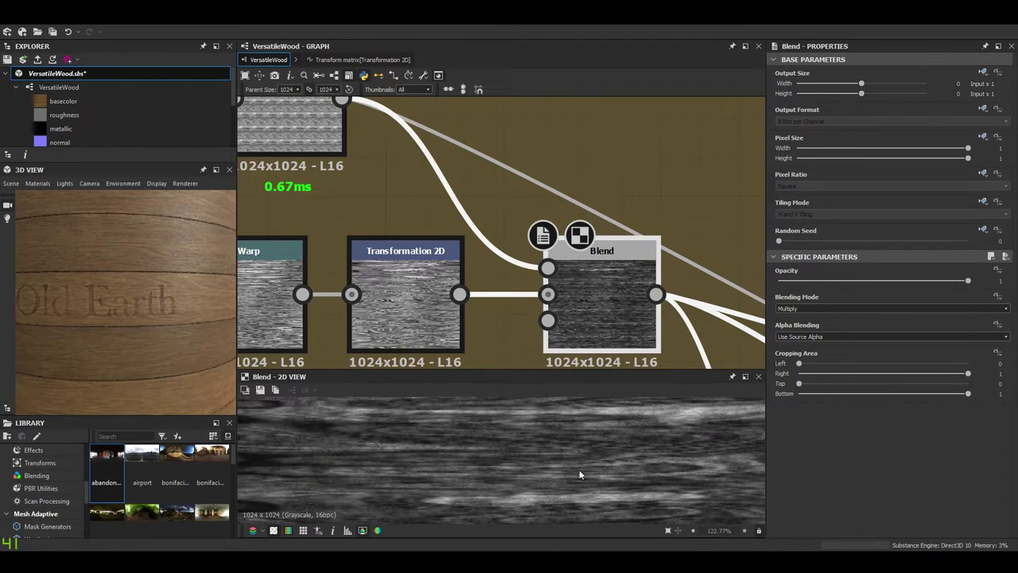
{"action": "middle_click_drag", "start_coordinate": [595, 297], "coordinate": [614, 330]}
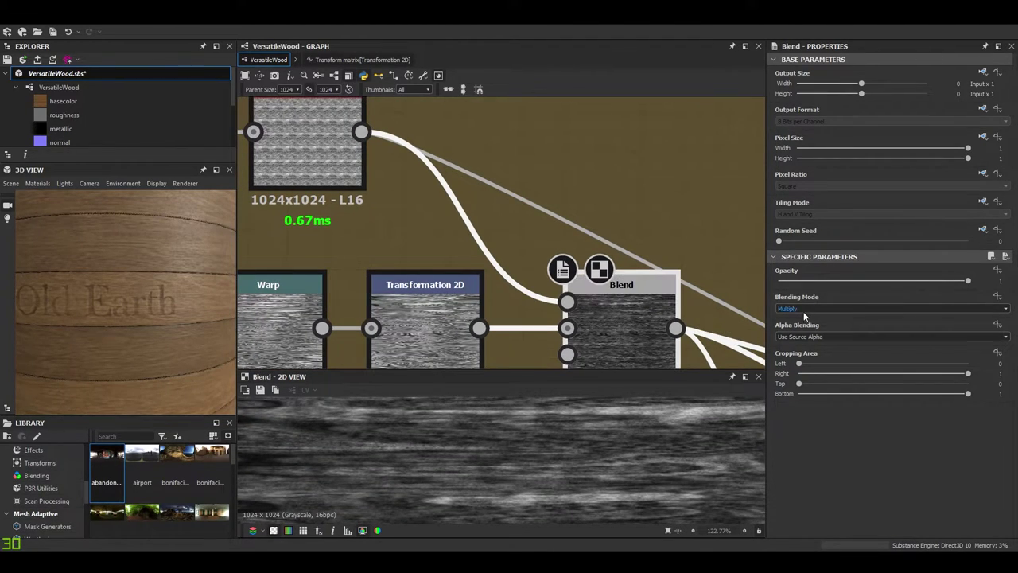
{"action": "scroll", "coordinate": [388, 231], "scroll_direction": "down", "scroll_amount": 3}
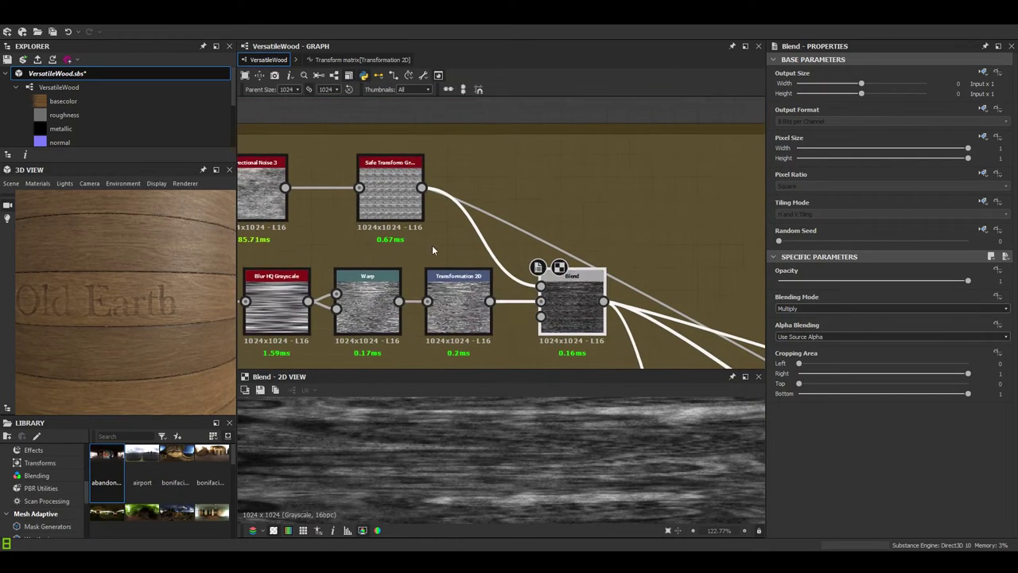
- Preview the Directional Noise 3 node and examine its pattern
{"action": "left_click", "coordinate": [387, 231]}
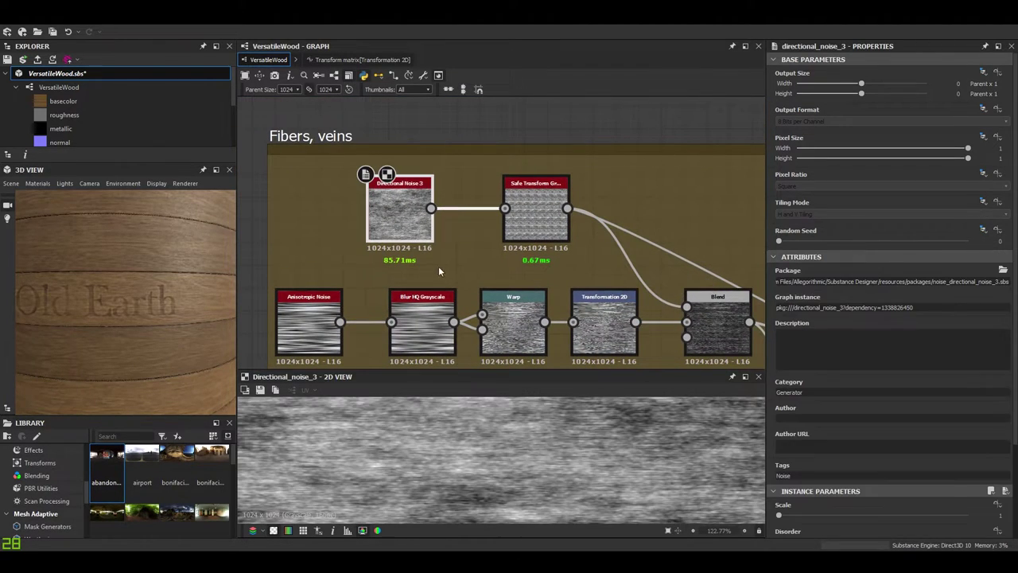
{"action": "middle_click_drag", "start_coordinate": [541, 425], "coordinate": [503, 392]}
{"action": "middle_click_drag", "start_coordinate": [502, 463], "coordinate": [486, 407]}
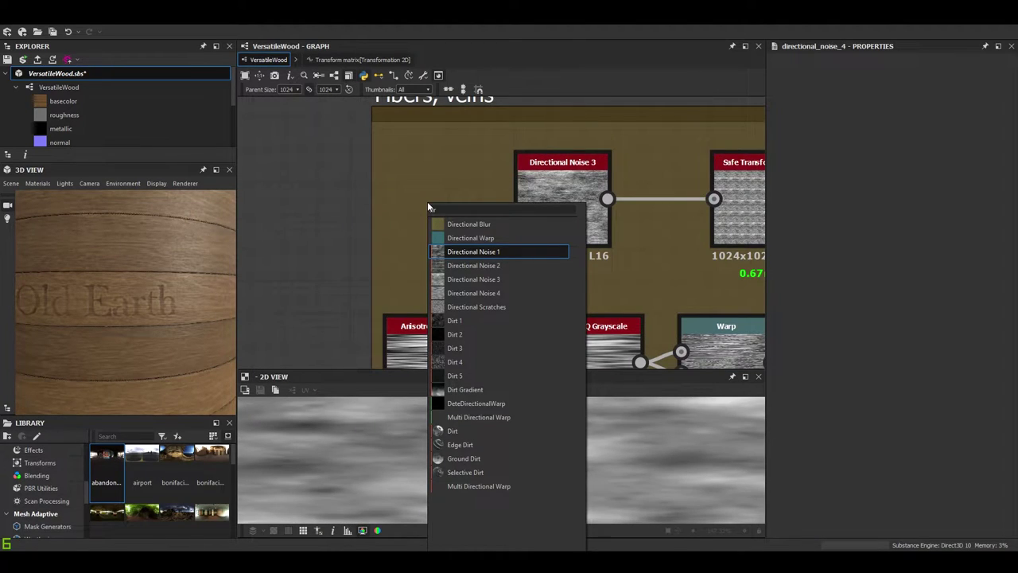
- Add a Directional Noise 1 node for comparison, examine its pattern, and delete it
{"action": "key", "text": "Return"}
{"action": "scroll", "coordinate": [539, 466], "scroll_direction": "down", "scroll_amount": 2}
{"action": "scroll", "coordinate": [543, 467], "scroll_direction": "up", "scroll_amount": 3}
{"action": "middle_click_drag", "start_coordinate": [554, 467], "coordinate": [546, 513]}
{"action": "scroll", "coordinate": [419, 456], "scroll_direction": "down", "scroll_amount": 2}
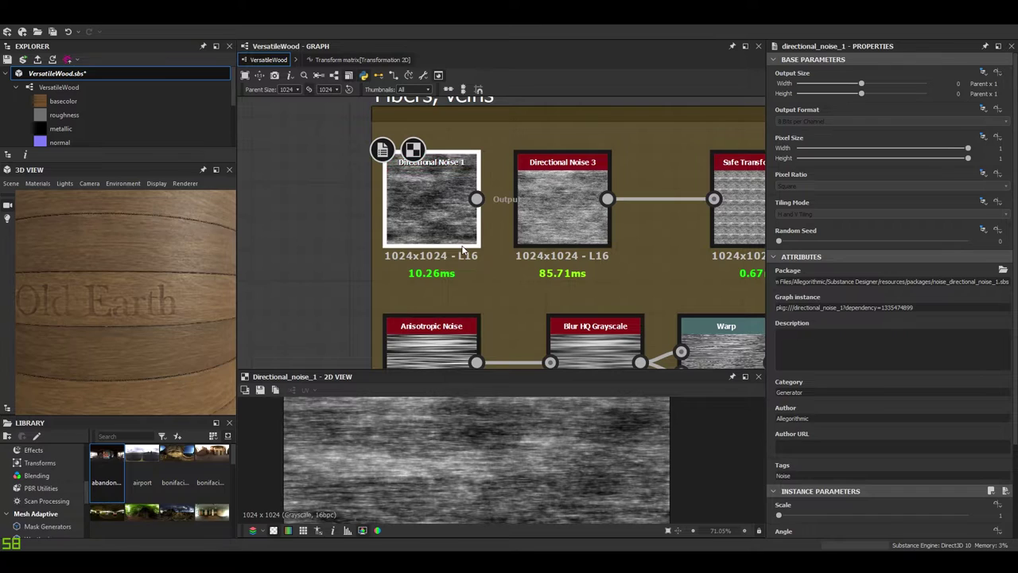
{"action": "key", "text": "Delete"}
- Return to the Directional Noise 3 node and view its whole pattern
{"action": "left_click", "coordinate": [517, 213]}
{"action": "middle_click_drag", "start_coordinate": [517, 213], "coordinate": [353, 222]}
{"action": "scroll", "coordinate": [509, 438], "scroll_direction": "down", "scroll_amount": 4}
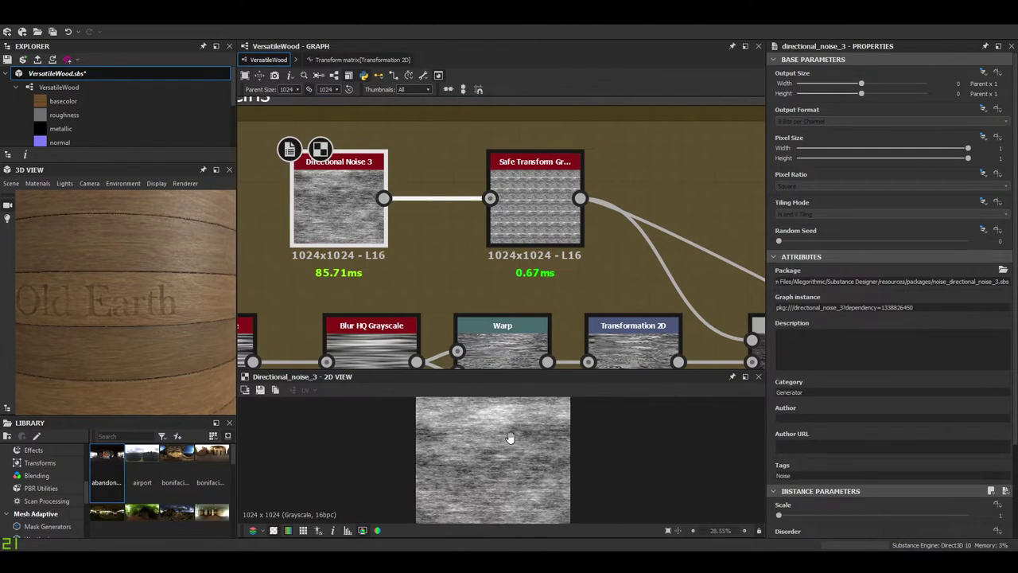
- Try a scale of 3 on the duplicate Directional Noise 3 node, compare computation times, and delete the duplicate
{"action": "scroll", "coordinate": [840, 475], "scroll_direction": "down", "scroll_amount": 3}
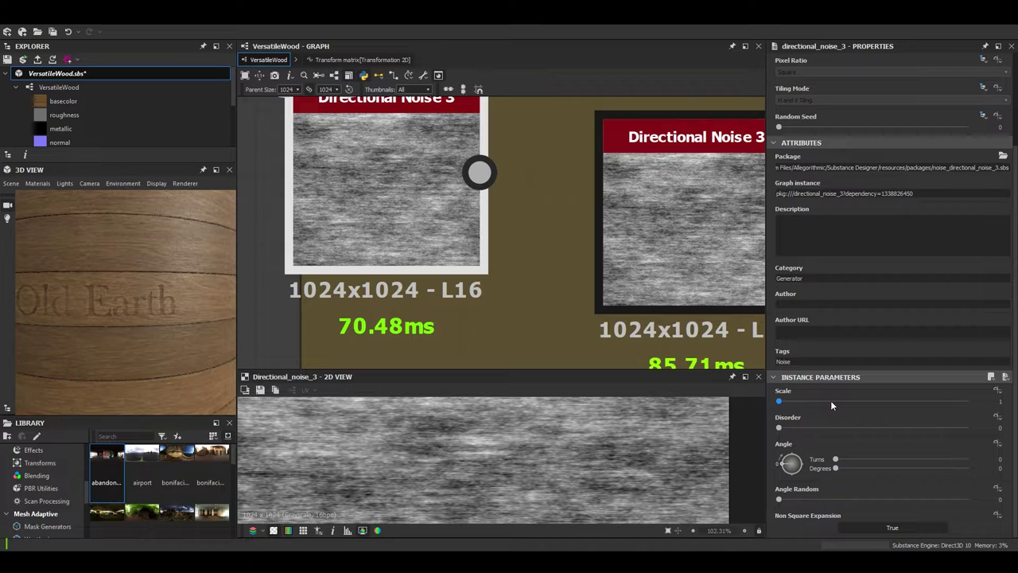
{"action": "left_click_drag", "start_coordinate": [876, 401], "coordinate": [904, 400]}
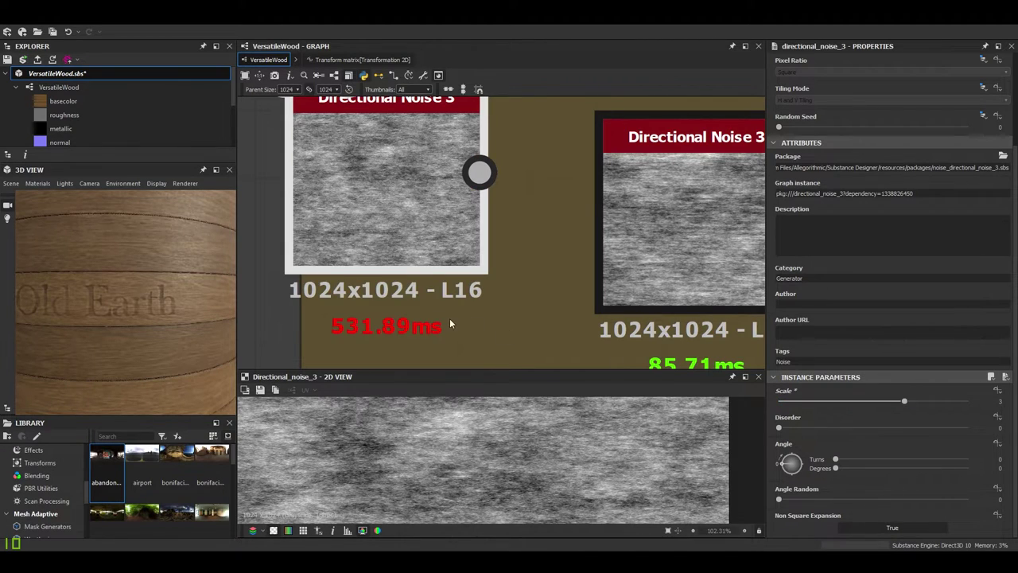
{"action": "scroll", "coordinate": [343, 213], "scroll_direction": "down", "scroll_amount": 2}
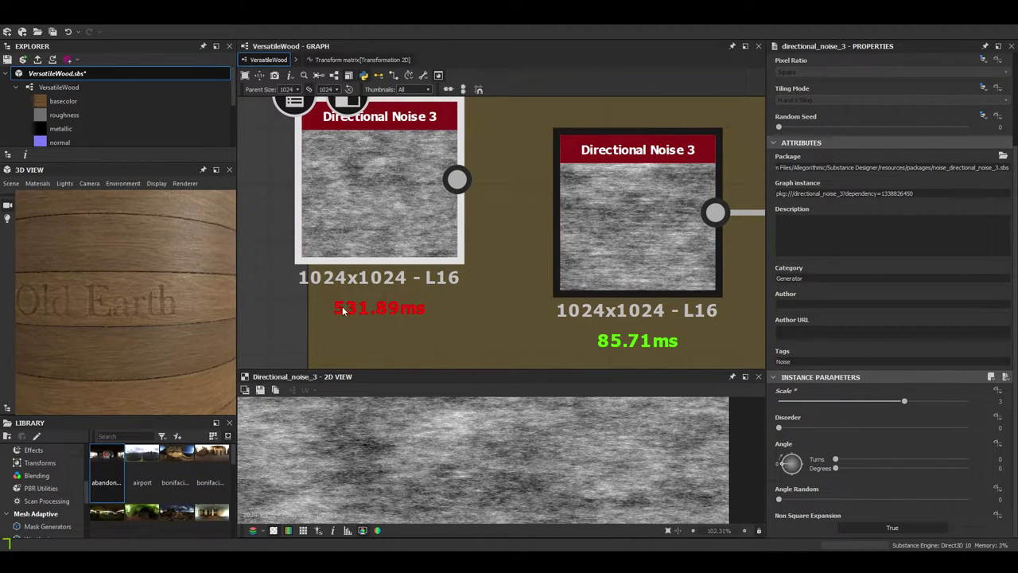
{"action": "scroll", "coordinate": [351, 309], "scroll_direction": "down", "scroll_amount": 2}
{"action": "scroll", "coordinate": [353, 308], "scroll_direction": "up", "scroll_amount": 3}
{"action": "scroll", "coordinate": [354, 309], "scroll_direction": "down", "scroll_amount": 1}
{"action": "middle_click_drag", "start_coordinate": [360, 308], "coordinate": [380, 327]}
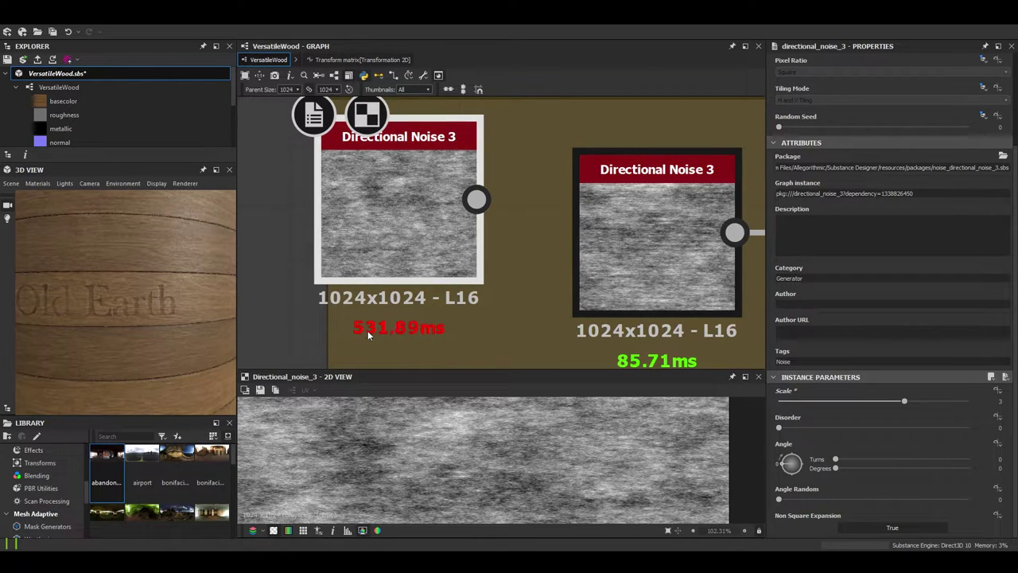
{"action": "key", "text": "Delete"}
- Preview the Safe Transform Grayscale node and examine its tiled noise and instance parameters
{"action": "scroll", "coordinate": [402, 235], "scroll_direction": "down", "scroll_amount": 1}
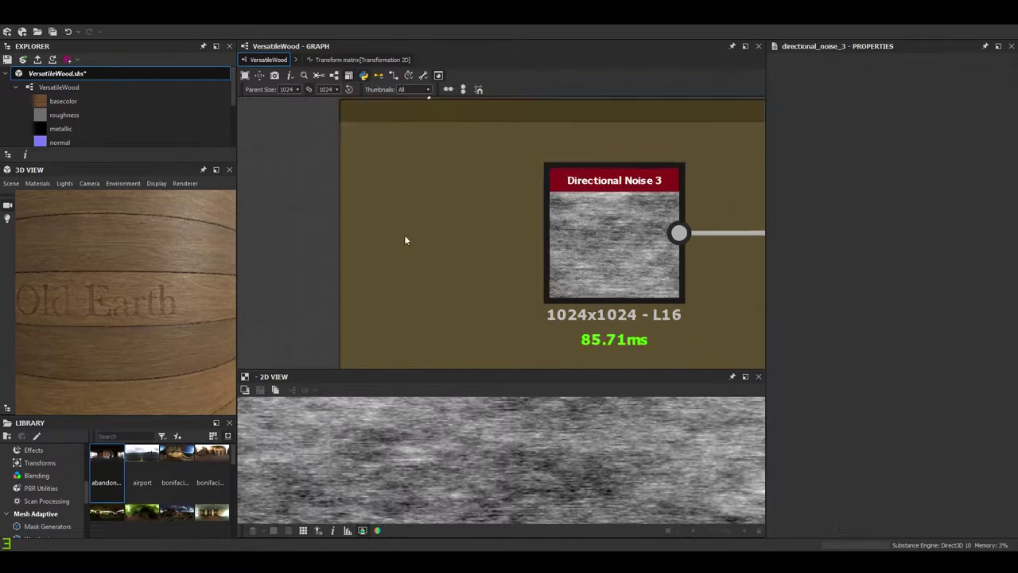
{"action": "scroll", "coordinate": [402, 235], "scroll_direction": "down", "scroll_amount": 4}
{"action": "middle_click_drag", "start_coordinate": [403, 235], "coordinate": [269, 221]}
{"action": "scroll", "coordinate": [585, 267], "scroll_direction": "up", "scroll_amount": 5}
{"action": "middle_click_drag", "start_coordinate": [375, 214], "coordinate": [587, 290]}
{"action": "left_click", "coordinate": [498, 219]}
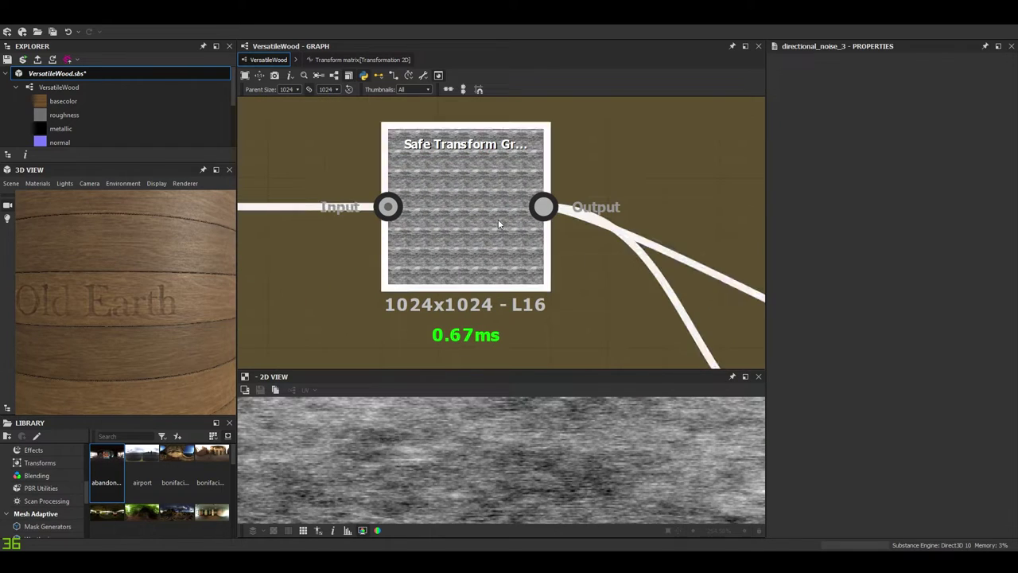
{"action": "double_click", "coordinate": [497, 219]}
{"action": "scroll", "coordinate": [847, 497], "scroll_direction": "down", "scroll_amount": 3}
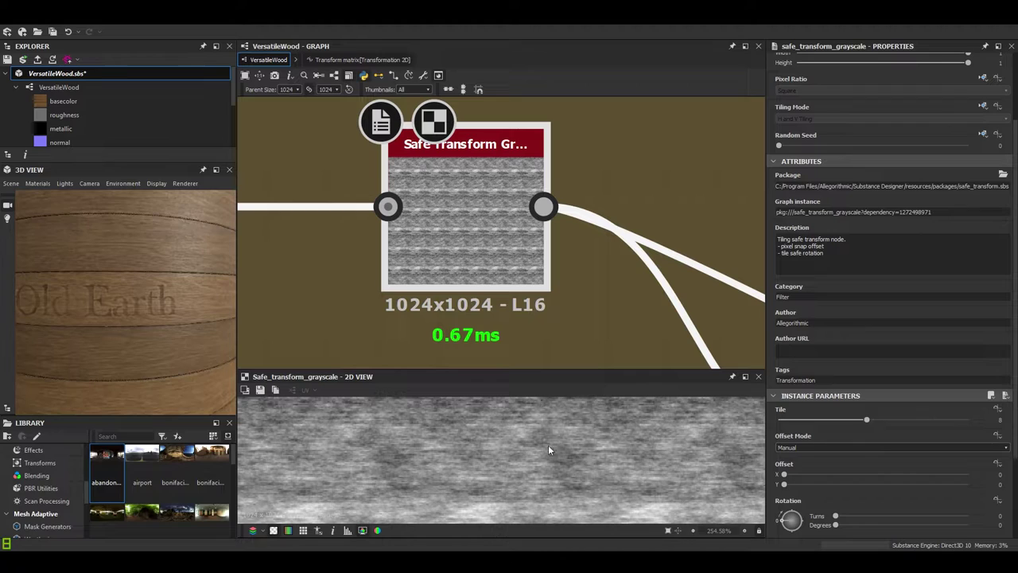
- Examine how the tiled noise breaks up the veins in the Blend node's output
{"action": "scroll", "coordinate": [535, 460], "scroll_direction": "down", "scroll_amount": 5}
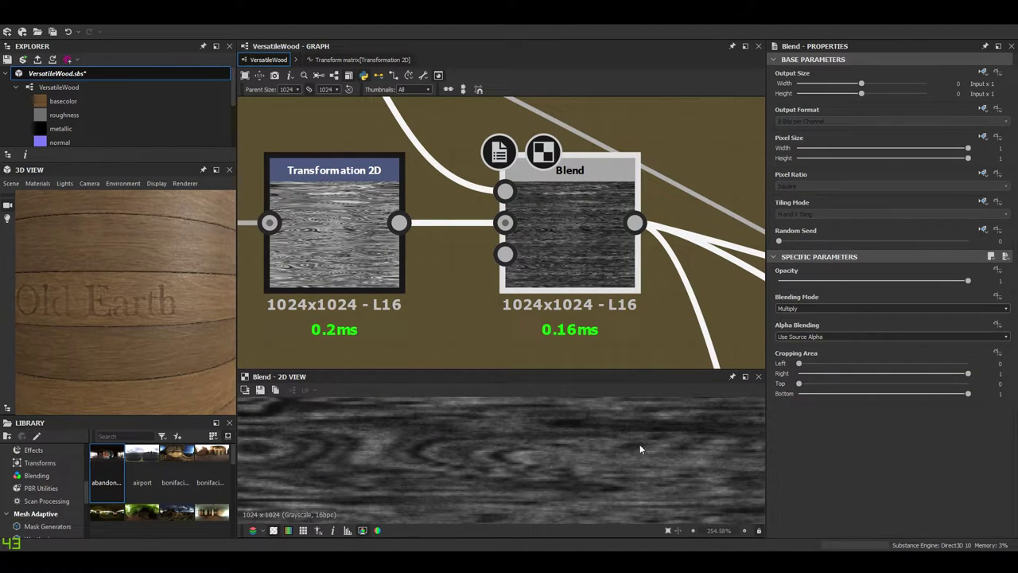
{"action": "scroll", "coordinate": [523, 455], "scroll_direction": "down", "scroll_amount": 3}
{"action": "scroll", "coordinate": [509, 433], "scroll_direction": "up", "scroll_amount": 3}
{"action": "scroll", "coordinate": [488, 233], "scroll_direction": "down", "scroll_amount": 3}
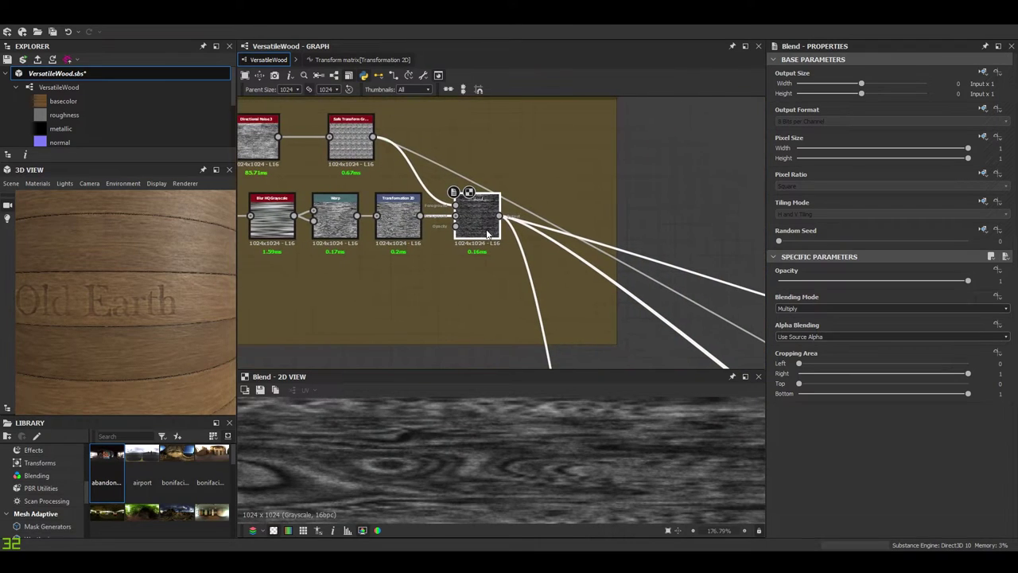
- Trace the Blend node's outgoing links from the Fibers, veins frame to the blue frame containing the DeteDirectionalWarp nodes
{"action": "scroll", "coordinate": [497, 313], "scroll_direction": "down", "scroll_amount": 3}
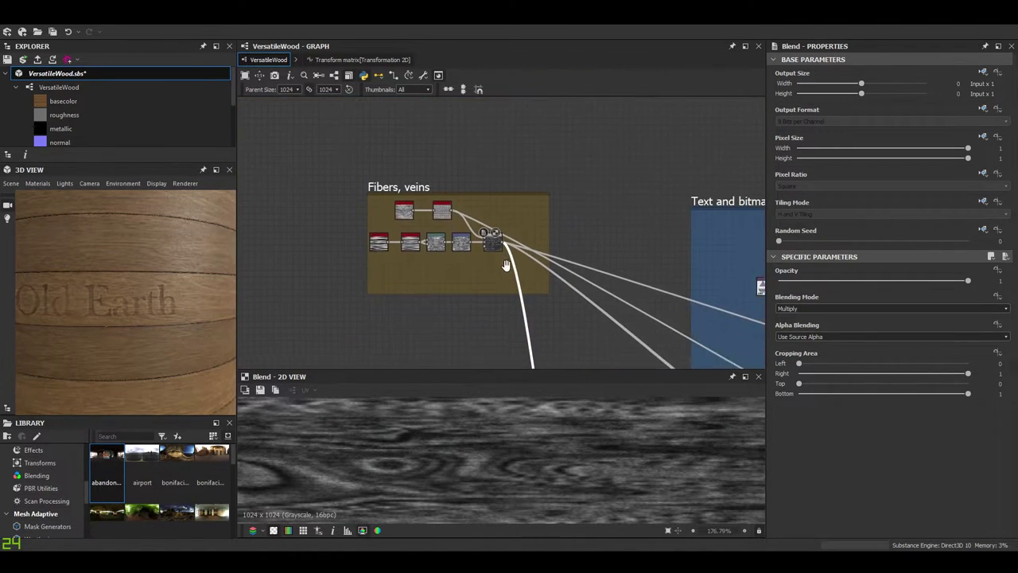
{"action": "scroll", "coordinate": [529, 303], "scroll_direction": "down", "scroll_amount": 4}
{"action": "middle_click_drag", "start_coordinate": [529, 302], "coordinate": [489, 115]}
{"action": "middle_click_drag", "start_coordinate": [534, 350], "coordinate": [529, 283]}
{"action": "scroll", "coordinate": [484, 182], "scroll_direction": "up", "scroll_amount": 8}
{"action": "scroll", "coordinate": [529, 283], "scroll_direction": "up", "scroll_amount": 4}
{"action": "scroll", "coordinate": [528, 268], "scroll_direction": "down", "scroll_amount": 4}
{"action": "left_click", "coordinate": [405, 204], "text": "ctrl"}
{"action": "scroll", "coordinate": [433, 200], "scroll_direction": "down", "scroll_amount": 4}
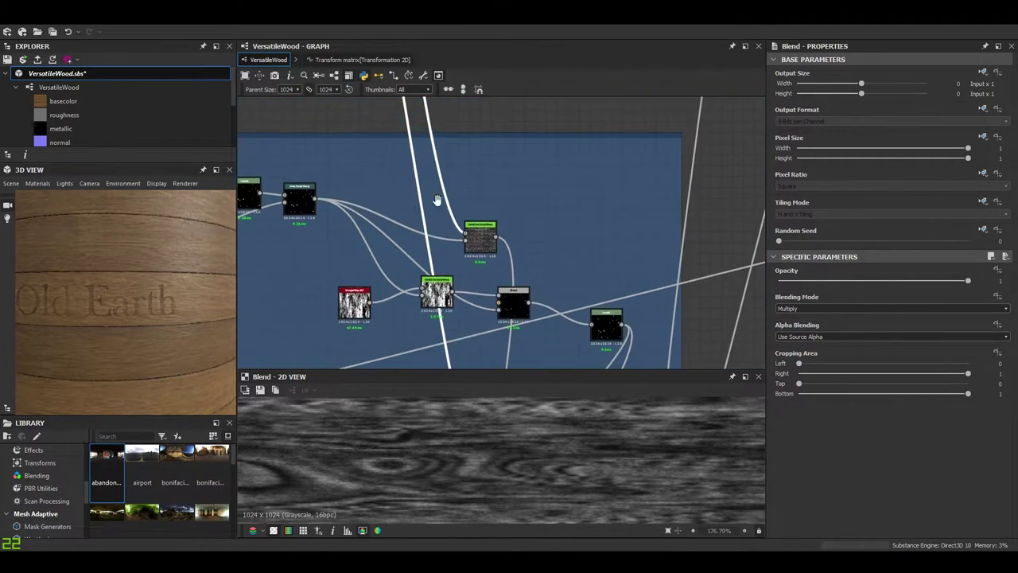
{"action": "middle_click_drag", "start_coordinate": [429, 180], "coordinate": [509, 426]}
{"action": "scroll", "coordinate": [508, 430], "scroll_direction": "up", "scroll_amount": 1}
{"action": "scroll", "coordinate": [479, 224], "scroll_direction": "up", "scroll_amount": 4}
{"action": "scroll", "coordinate": [479, 219], "scroll_direction": "up", "scroll_amount": 2}
{"action": "left_click", "coordinate": [479, 220]}
{"action": "middle_click_drag", "start_coordinate": [479, 220], "coordinate": [624, 270]}
{"action": "scroll", "coordinate": [582, 231], "scroll_direction": "down", "scroll_amount": 4}
{"action": "middle_click_drag", "start_coordinate": [582, 231], "coordinate": [583, 356]}
- Preview the DeteDirectionalWarp node that receives the veins Blend output
{"action": "left_click", "coordinate": [537, 294]}
{"action": "middle_click_drag", "start_coordinate": [520, 288], "coordinate": [493, 165]}
{"action": "scroll", "coordinate": [556, 248], "scroll_direction": "up", "scroll_amount": 2}
{"action": "scroll", "coordinate": [556, 249], "scroll_direction": "up", "scroll_amount": 2}
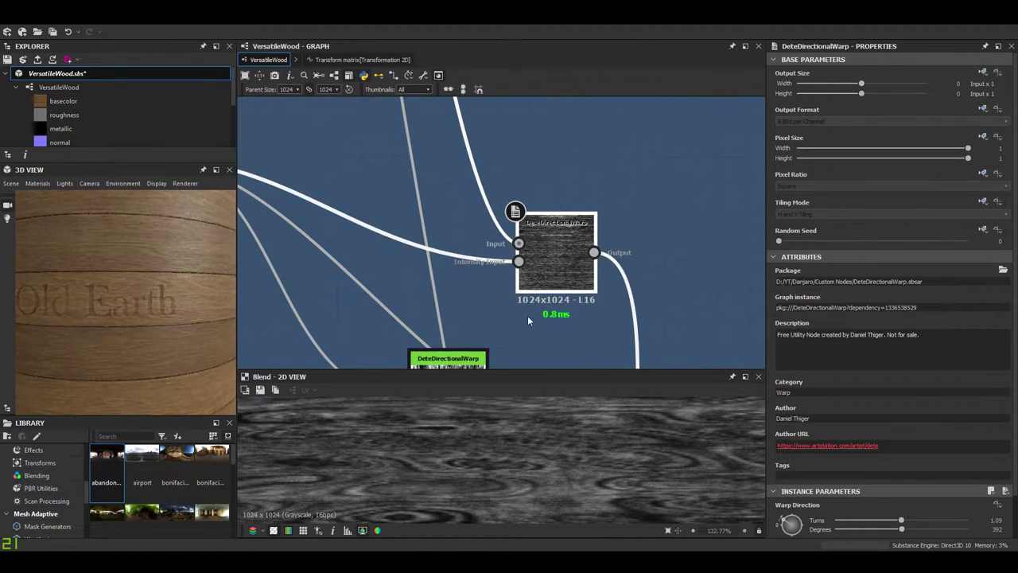
{"action": "scroll", "coordinate": [512, 460], "scroll_direction": "down", "scroll_amount": 2}
{"action": "scroll", "coordinate": [563, 218], "scroll_direction": "up", "scroll_amount": 1}
{"action": "double_click", "coordinate": [563, 219]}
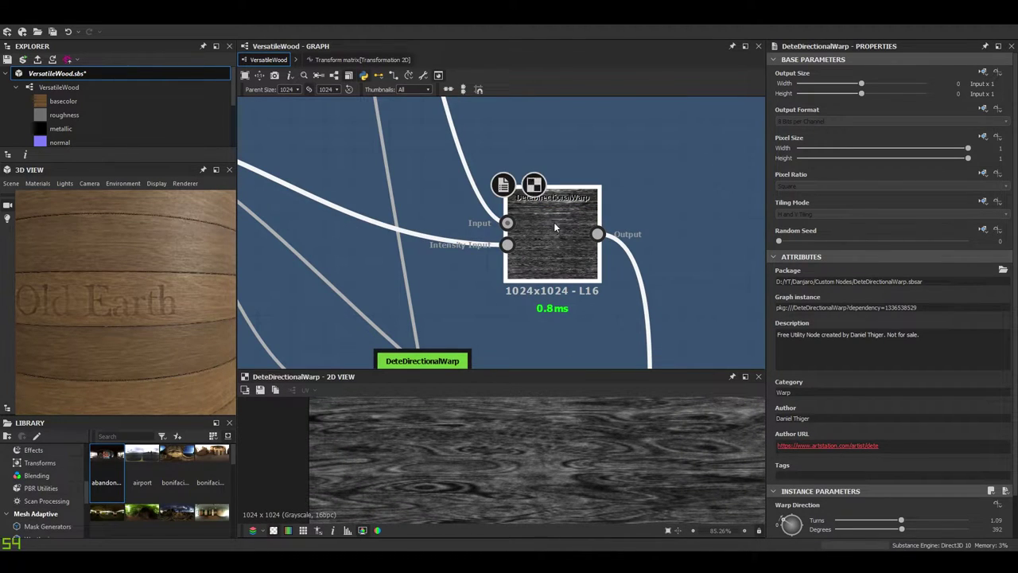
{"action": "scroll", "coordinate": [552, 234], "scroll_direction": "up", "scroll_amount": 3}
{"action": "scroll", "coordinate": [559, 259], "scroll_direction": "up", "scroll_amount": 1}
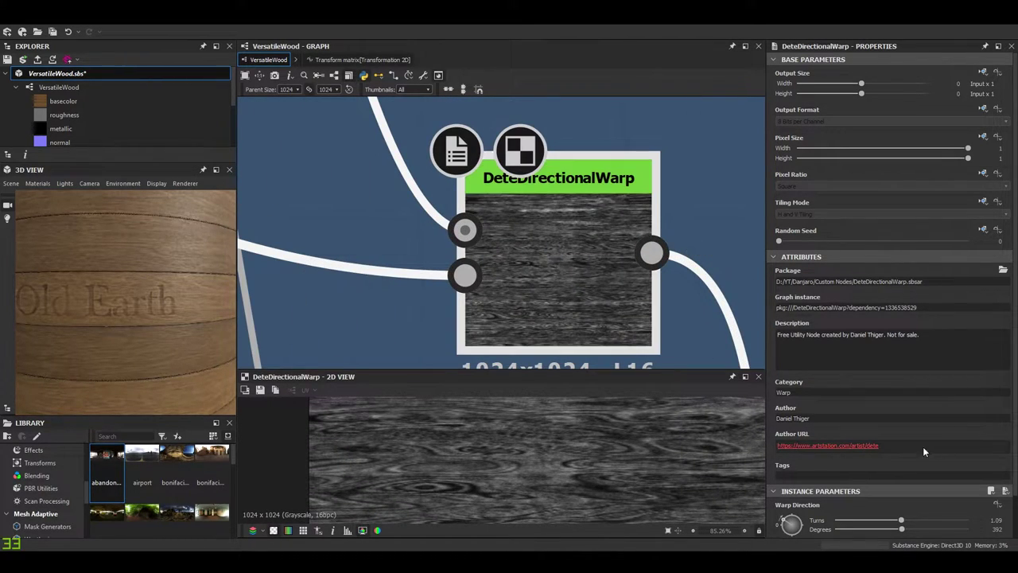
- Examine the DeteDirectionalWarp node's author attributes, warp direction and intensity parameters
{"action": "scroll", "coordinate": [923, 446], "scroll_direction": "down", "scroll_amount": 1}
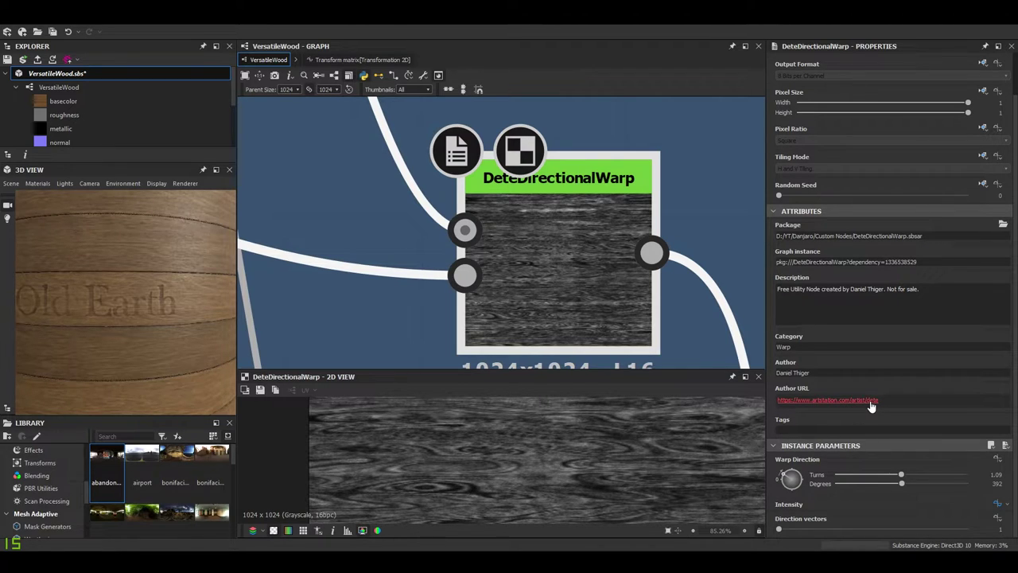
{"action": "scroll", "coordinate": [578, 244], "scroll_direction": "down", "scroll_amount": 3}
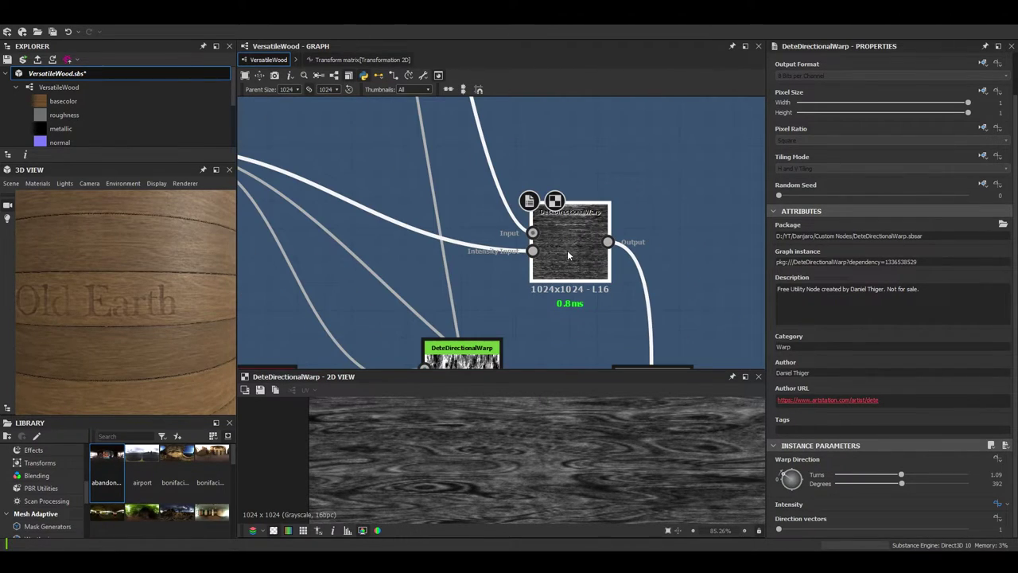
{"action": "scroll", "coordinate": [567, 253], "scroll_direction": "down", "scroll_amount": 5}
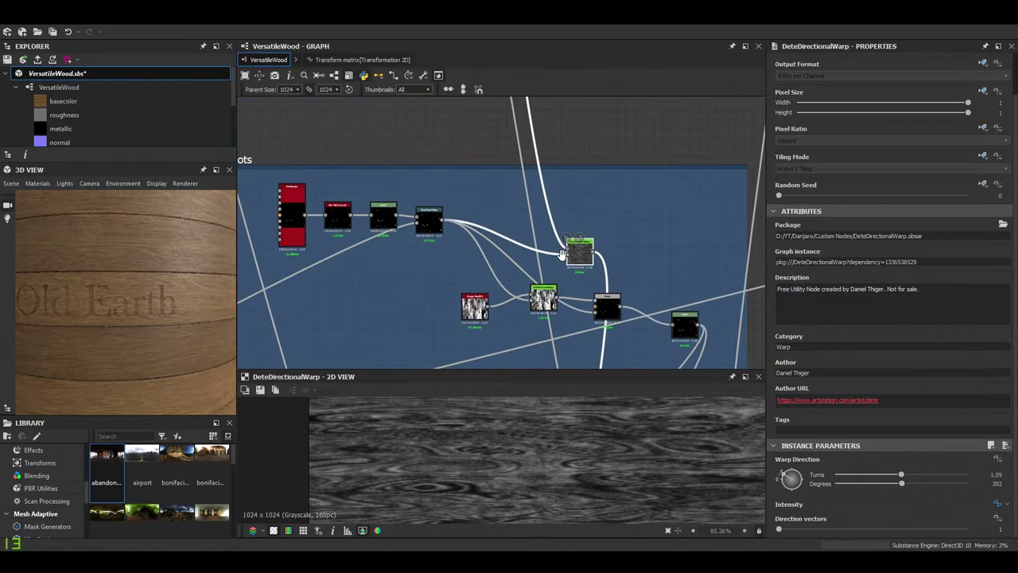
{"action": "scroll", "coordinate": [573, 258], "scroll_direction": "up", "scroll_amount": 4}
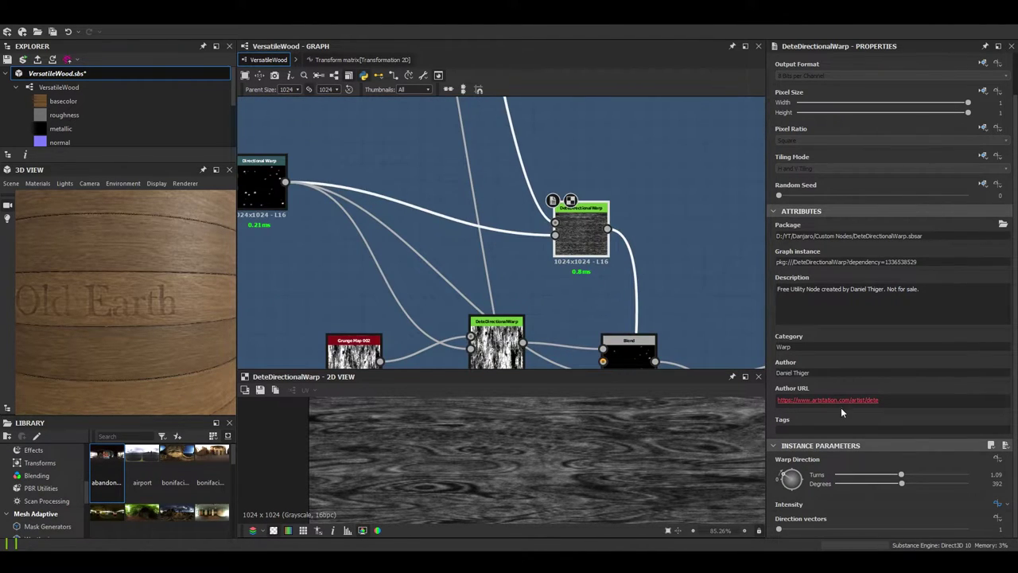
- Trace the DeteDirectionalWarp's intensity input to its source nodes and examine the warped veins up close
{"action": "scroll", "coordinate": [529, 270], "scroll_direction": "down", "scroll_amount": 4}
{"action": "middle_click_drag", "start_coordinate": [498, 264], "coordinate": [612, 257]}
{"action": "scroll", "coordinate": [612, 257], "scroll_direction": "up", "scroll_amount": 3}
{"action": "middle_click_drag", "start_coordinate": [496, 245], "coordinate": [326, 226]}
{"action": "scroll", "coordinate": [479, 244], "scroll_direction": "up", "scroll_amount": 4}
{"action": "middle_click_drag", "start_coordinate": [474, 235], "coordinate": [345, 222]}
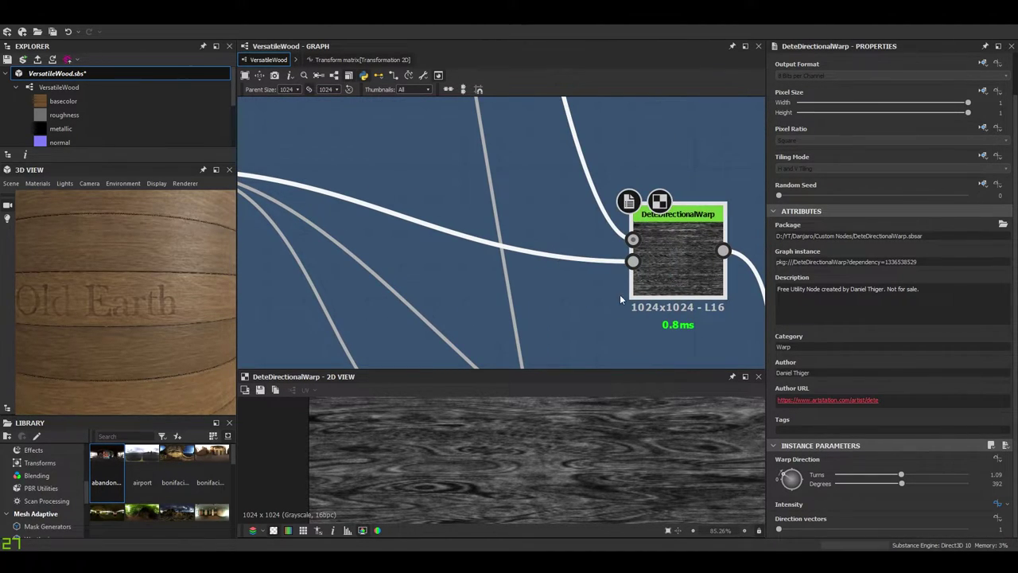
{"action": "middle_click_drag", "start_coordinate": [620, 299], "coordinate": [544, 263]}
{"action": "scroll", "coordinate": [588, 442], "scroll_direction": "up", "scroll_amount": 4}
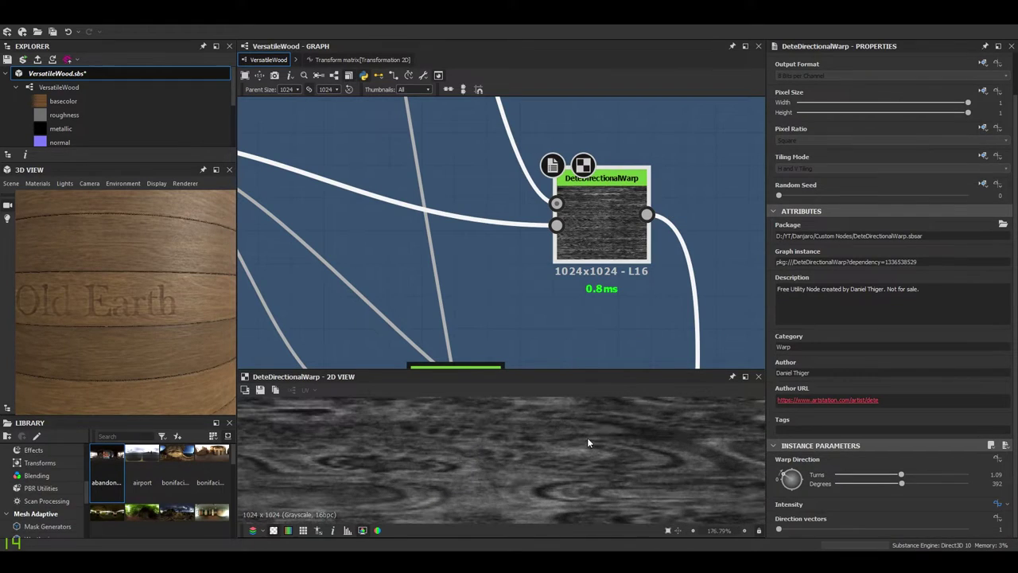
- Show the VersatileWood graph's input parameters and expand Texture | Knots to examine its settings
{"action": "left_click", "coordinate": [547, 309]}
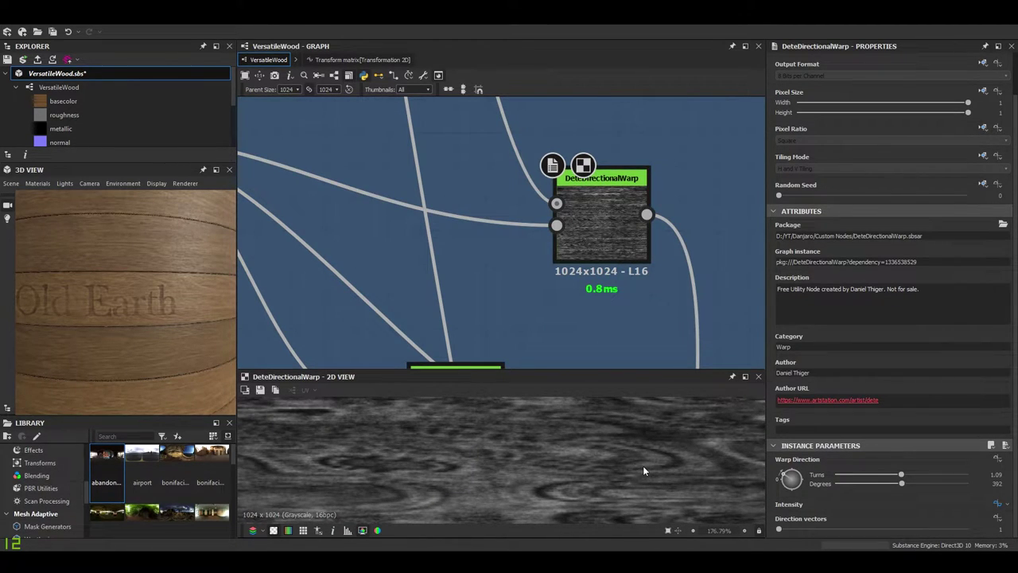
{"action": "scroll", "coordinate": [643, 465], "scroll_direction": "up", "scroll_amount": 3}
{"action": "scroll", "coordinate": [857, 416], "scroll_direction": "down", "scroll_amount": 10}
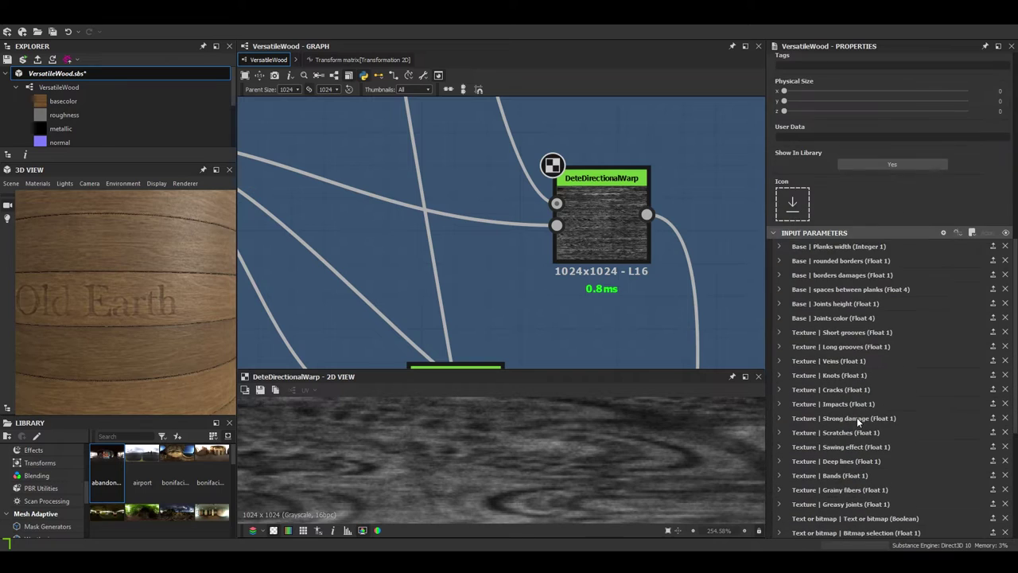
{"action": "left_click", "coordinate": [779, 374]}
{"action": "scroll", "coordinate": [859, 396], "scroll_direction": "down", "scroll_amount": 3}
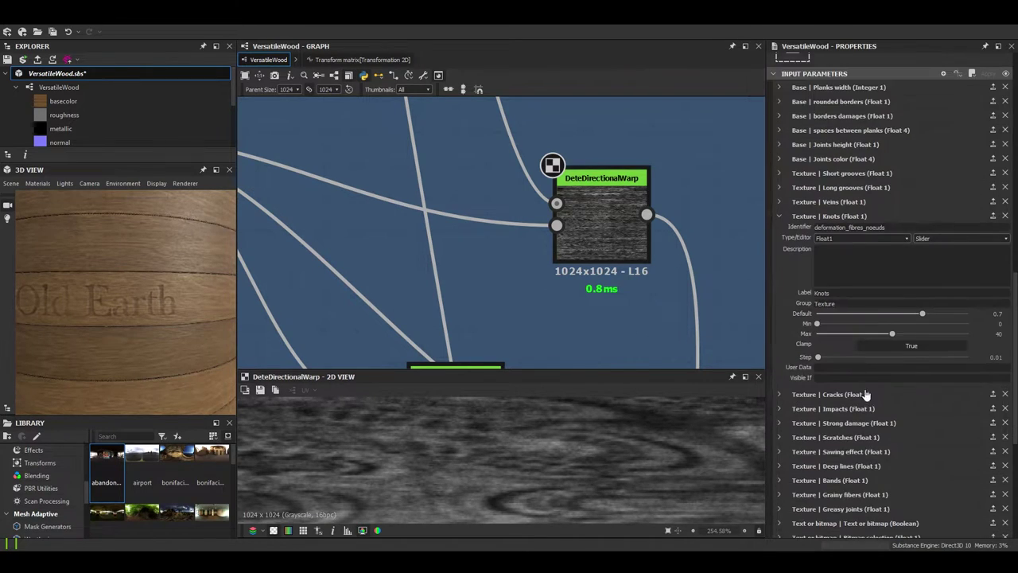
- Set the default of Texture | Knots to 20 and examine the veins bending around the knots
{"action": "double_click", "coordinate": [997, 313]}
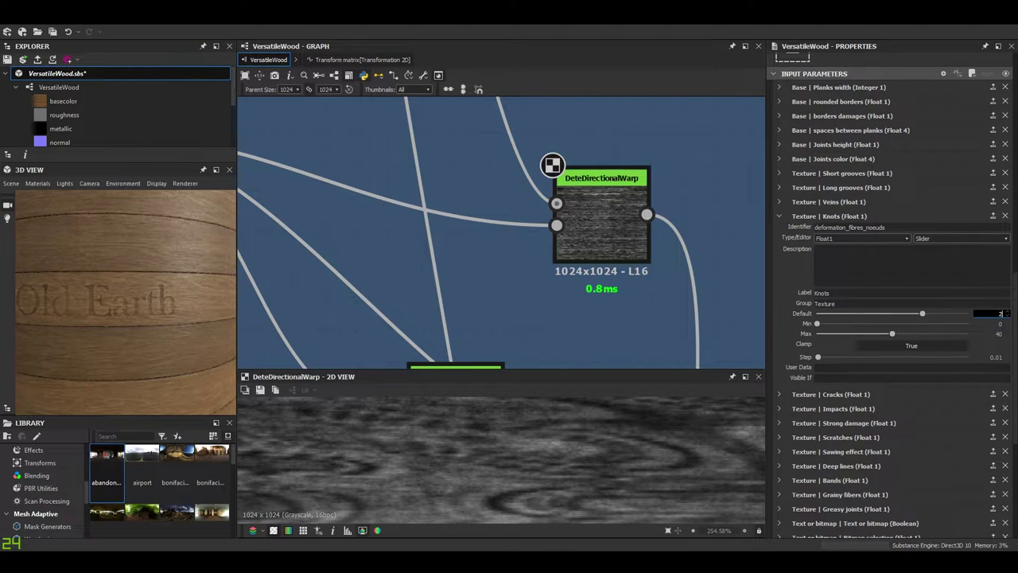
{"action": "type", "text": "20"}
{"action": "key", "text": "Return"}
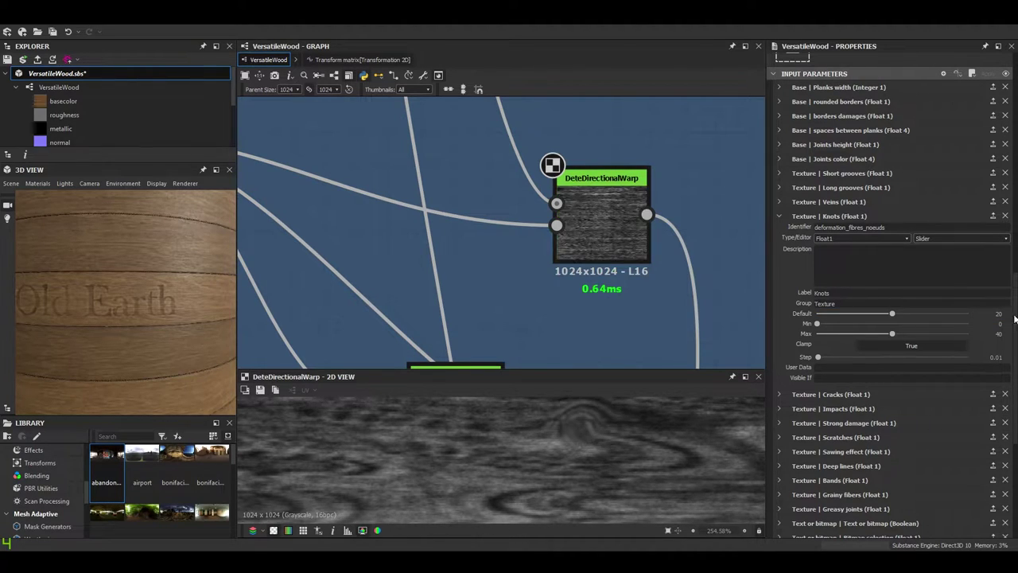
{"action": "scroll", "coordinate": [606, 442], "scroll_direction": "down", "scroll_amount": 1}
{"action": "scroll", "coordinate": [592, 452], "scroll_direction": "up", "scroll_amount": 2}
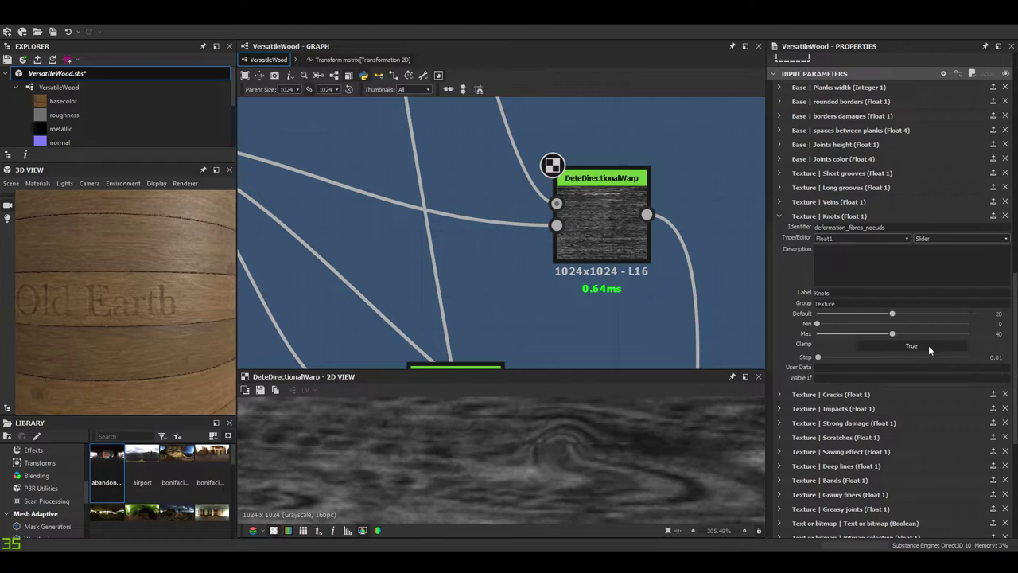
{"action": "scroll", "coordinate": [588, 439], "scroll_direction": "down", "scroll_amount": 5}
{"action": "scroll", "coordinate": [569, 445], "scroll_direction": "up", "scroll_amount": 3}
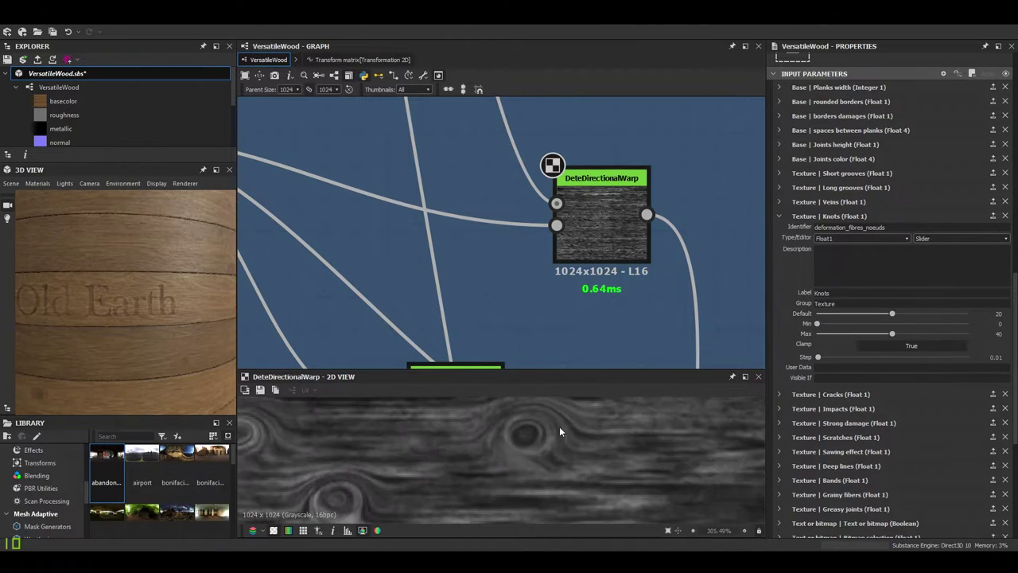
{"action": "middle_click_drag", "start_coordinate": [629, 443], "coordinate": [576, 458]}
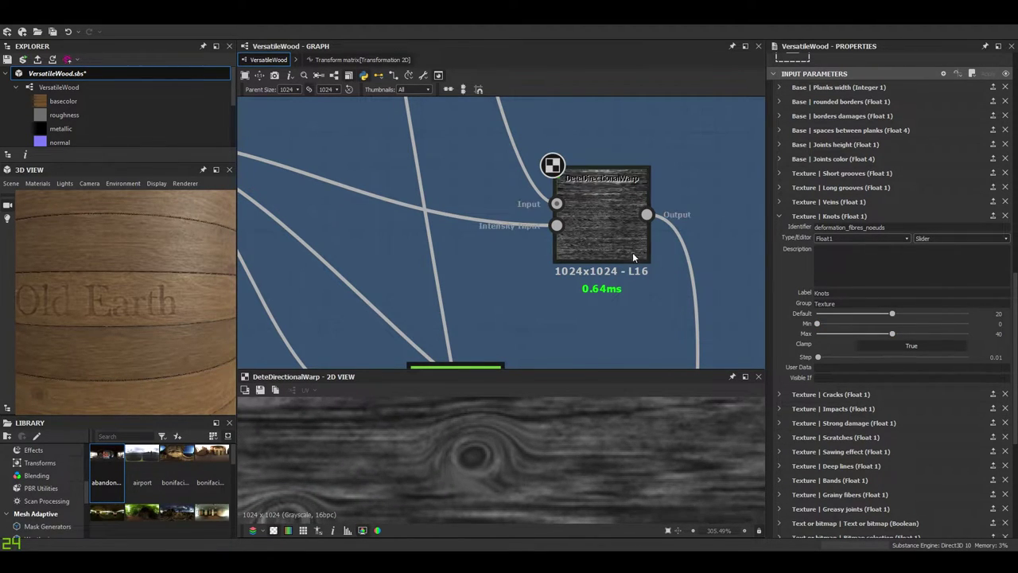
- Preview the DeteDirectionalWarp node and examine the deformed veins in its output
{"action": "left_click", "coordinate": [636, 260]}
{"action": "double_click", "coordinate": [602, 213]}
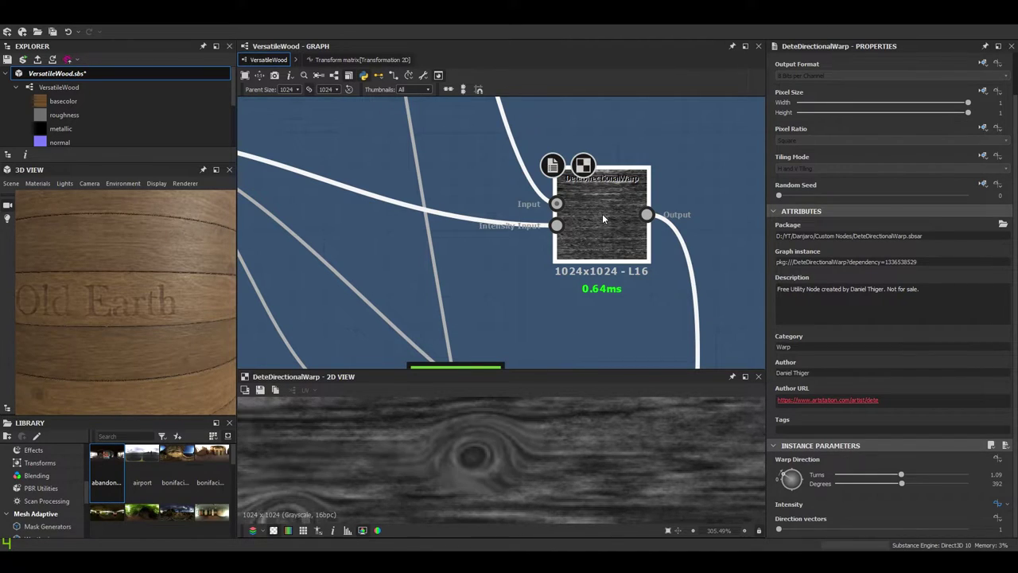
{"action": "middle_click_drag", "start_coordinate": [636, 489], "coordinate": [641, 369]}
{"action": "middle_click_drag", "start_coordinate": [534, 498], "coordinate": [473, 497]}
{"action": "scroll", "coordinate": [454, 466], "scroll_direction": "up", "scroll_amount": 1}
- Trace the warp's knot source back to the Levels node before the Directional Warp and preview it
{"action": "scroll", "coordinate": [484, 316], "scroll_direction": "down", "scroll_amount": 6}
{"action": "middle_click_drag", "start_coordinate": [403, 277], "coordinate": [420, 251]}
{"action": "scroll", "coordinate": [369, 226], "scroll_direction": "up", "scroll_amount": 4}
{"action": "scroll", "coordinate": [470, 237], "scroll_direction": "up", "scroll_amount": 1}
{"action": "scroll", "coordinate": [485, 245], "scroll_direction": "up", "scroll_amount": 4}
{"action": "double_click", "coordinate": [465, 234]}
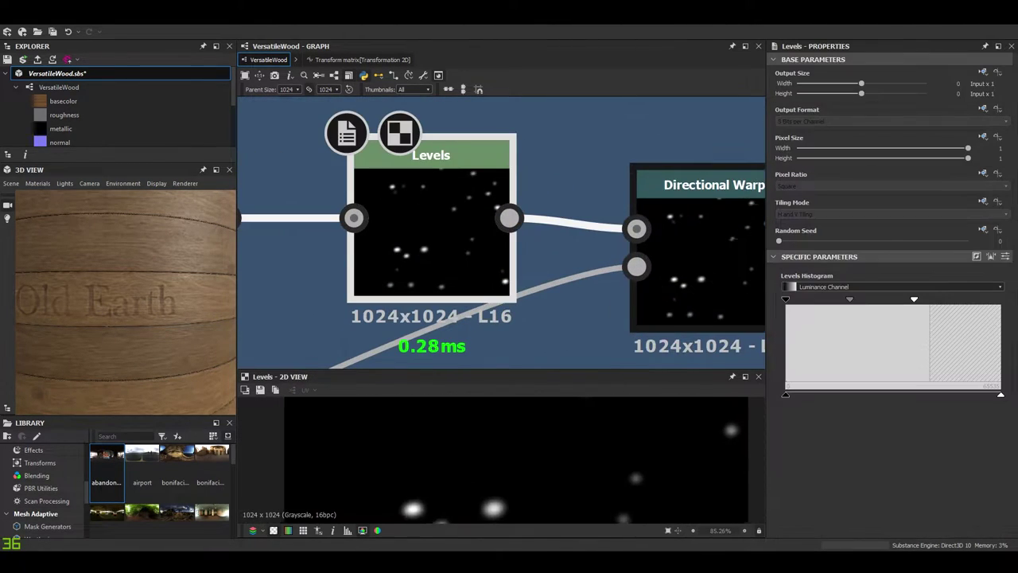
- Examine the size and brightness of the blurred white dots in the Levels output
{"action": "middle_click_drag", "start_coordinate": [510, 474], "coordinate": [469, 439]}
{"action": "scroll", "coordinate": [552, 434], "scroll_direction": "down", "scroll_amount": 3}
{"action": "middle_click_drag", "start_coordinate": [552, 435], "coordinate": [525, 518]}
{"action": "scroll", "coordinate": [527, 478], "scroll_direction": "up", "scroll_amount": 4}
{"action": "scroll", "coordinate": [602, 466], "scroll_direction": "up", "scroll_amount": 4}
{"action": "scroll", "coordinate": [479, 447], "scroll_direction": "down", "scroll_amount": 5}
{"action": "middle_click_drag", "start_coordinate": [477, 447], "coordinate": [610, 527]}
{"action": "scroll", "coordinate": [547, 478], "scroll_direction": "up", "scroll_amount": 3}
{"action": "middle_click_drag", "start_coordinate": [460, 479], "coordinate": [513, 443]}
{"action": "scroll", "coordinate": [436, 443], "scroll_direction": "up", "scroll_amount": 6}
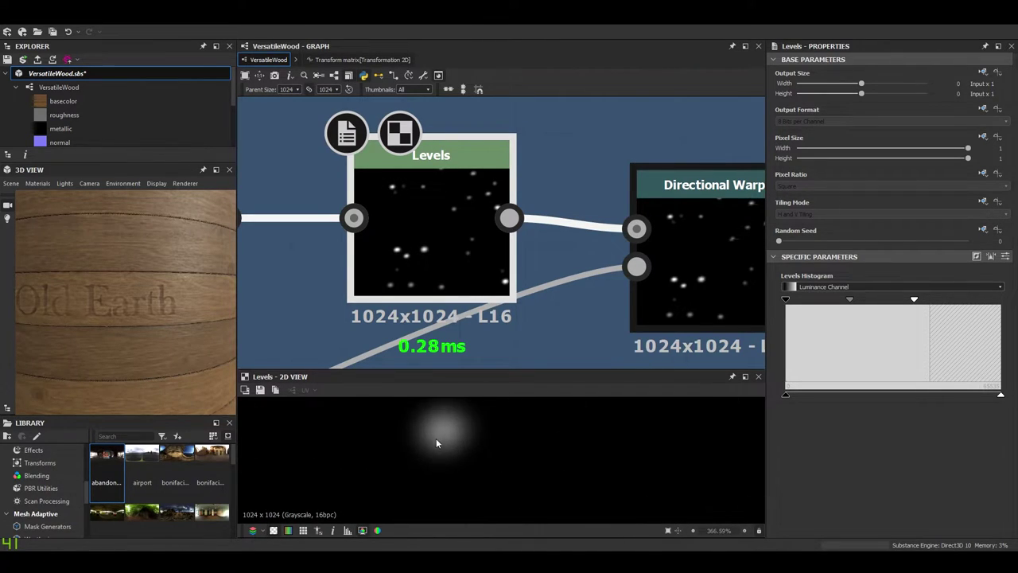
{"action": "scroll", "coordinate": [445, 441], "scroll_direction": "down", "scroll_amount": 3}
{"action": "scroll", "coordinate": [541, 461], "scroll_direction": "down", "scroll_amount": 2}
{"action": "scroll", "coordinate": [549, 469], "scroll_direction": "up", "scroll_amount": 2}
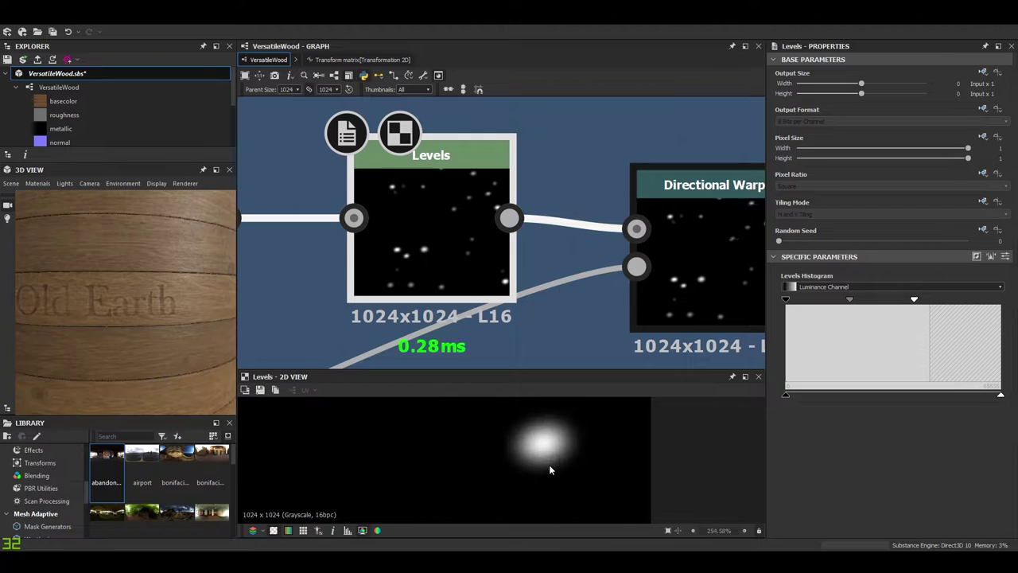
{"action": "scroll", "coordinate": [541, 449], "scroll_direction": "down", "scroll_amount": 6}
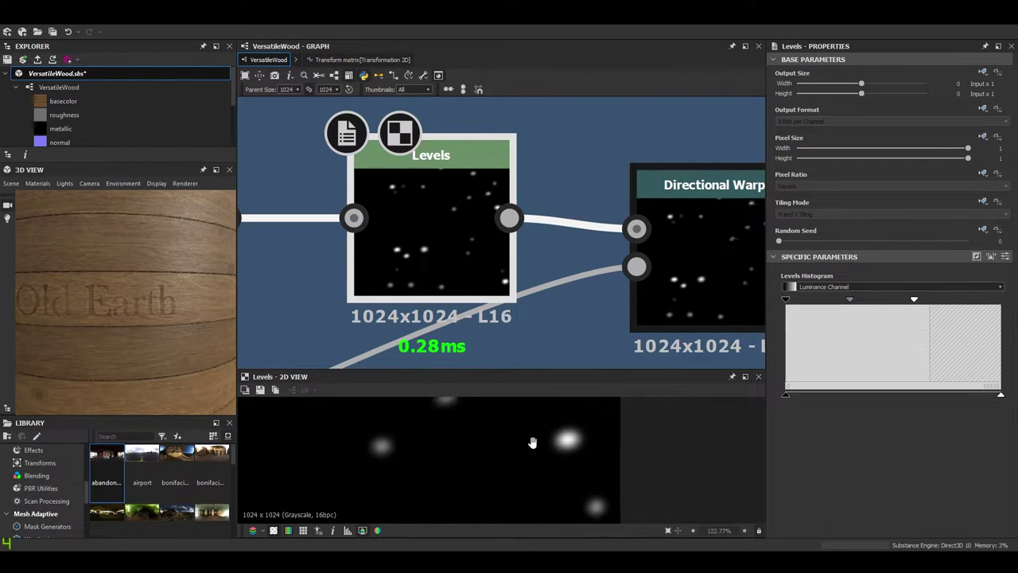
{"action": "scroll", "coordinate": [471, 268], "scroll_direction": "down", "scroll_amount": 6}
{"action": "scroll", "coordinate": [517, 288], "scroll_direction": "up", "scroll_amount": 5}
- Preview the DeteDirectionalWarp output again and follow its link towards the veins blend
{"action": "double_click", "coordinate": [657, 231]}
{"action": "middle_click_drag", "start_coordinate": [708, 334], "coordinate": [539, 263]}
{"action": "scroll", "coordinate": [534, 466], "scroll_direction": "up", "scroll_amount": 4}
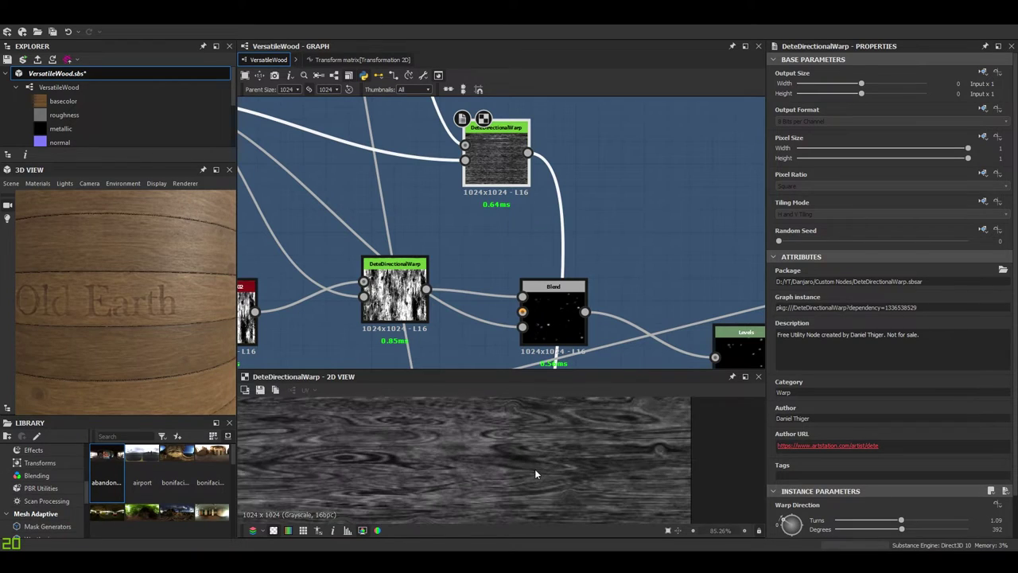
{"action": "middle_click_drag", "start_coordinate": [596, 240], "coordinate": [557, 102]}
{"action": "scroll", "coordinate": [609, 445], "scroll_direction": "up", "scroll_amount": 4}
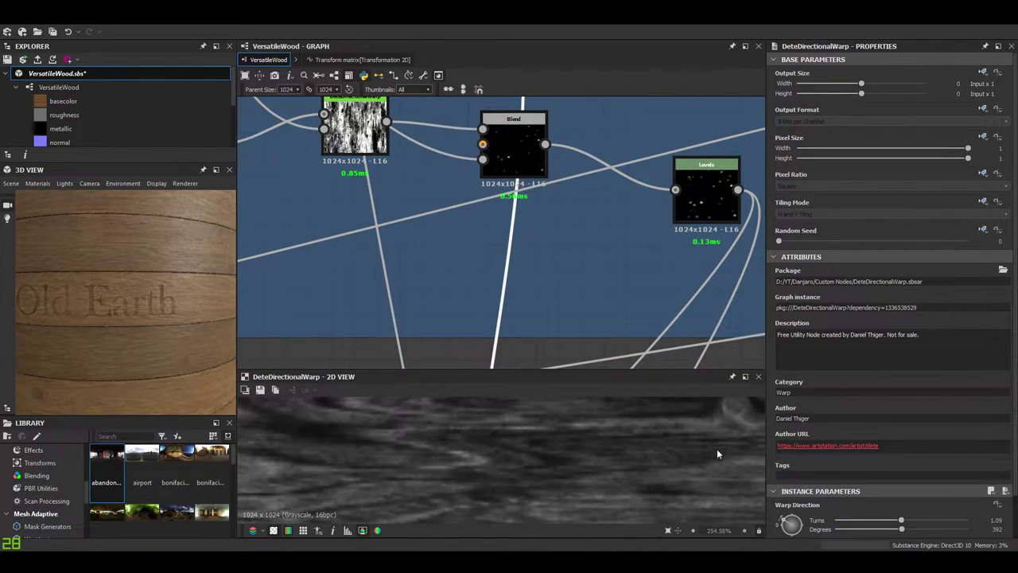
{"action": "scroll", "coordinate": [526, 101], "scroll_direction": "down", "scroll_amount": 5}
- Inspect the blending modes of the veins and knots Blend nodes and preview the knots result
{"action": "scroll", "coordinate": [517, 280], "scroll_direction": "up", "scroll_amount": 8}
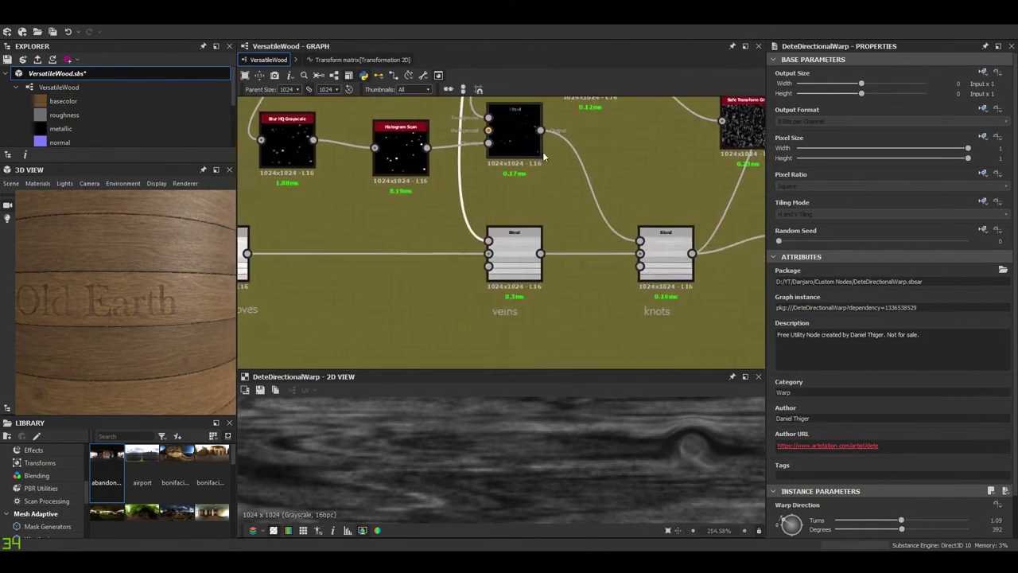
{"action": "left_click", "coordinate": [516, 280]}
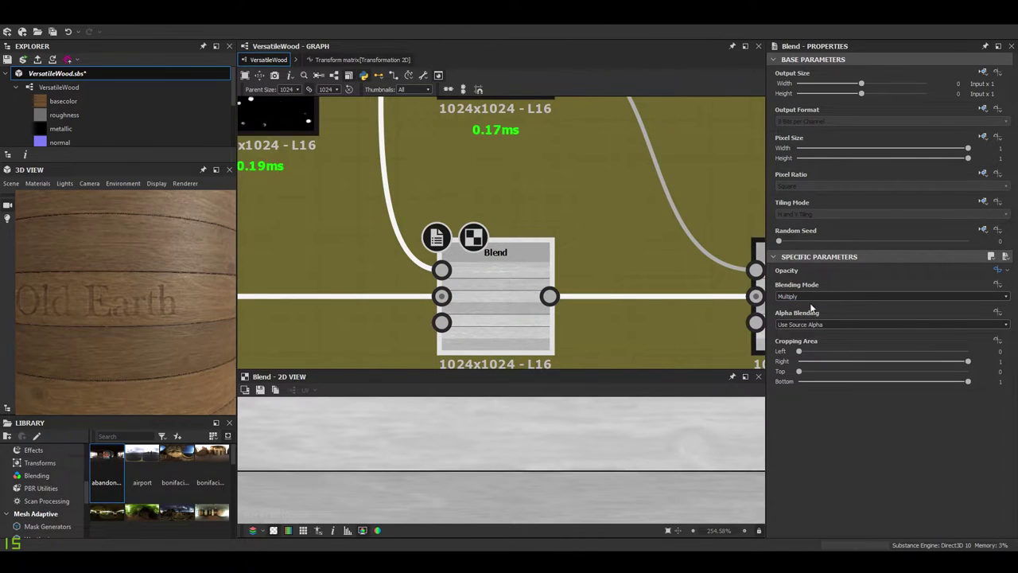
{"action": "scroll", "coordinate": [640, 284], "scroll_direction": "down", "scroll_amount": 3}
{"action": "middle_click_drag", "start_coordinate": [640, 285], "coordinate": [454, 307]}
{"action": "scroll", "coordinate": [574, 286], "scroll_direction": "up", "scroll_amount": 2}
{"action": "scroll", "coordinate": [530, 305], "scroll_direction": "up", "scroll_amount": 1}
{"action": "double_click", "coordinate": [569, 313]}
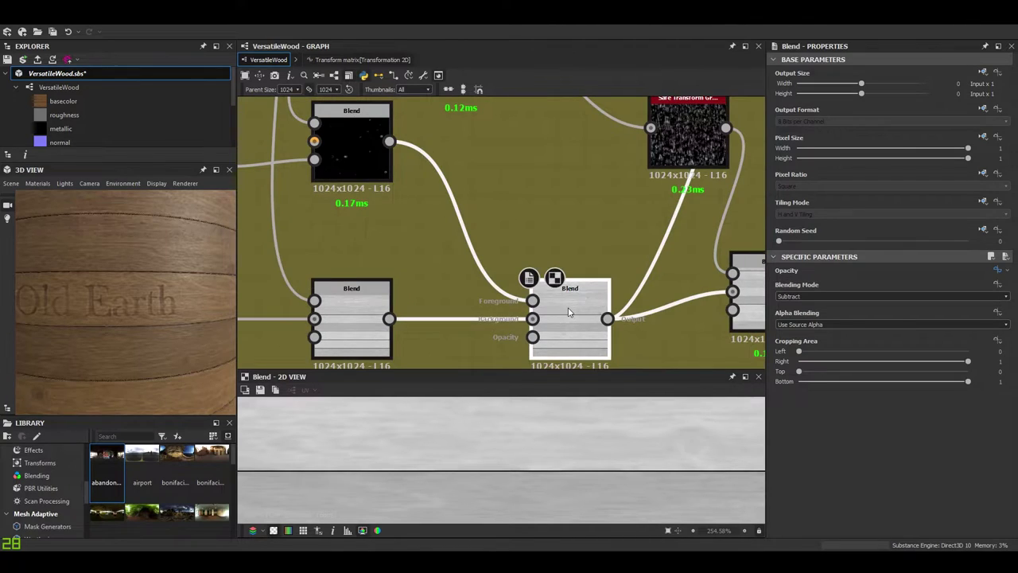
- Return to the Knots frame and show the Tile Sampler node's parameters
{"action": "scroll", "coordinate": [607, 454], "scroll_direction": "down", "scroll_amount": 5}
{"action": "scroll", "coordinate": [559, 271], "scroll_direction": "down", "scroll_amount": 5}
{"action": "middle_click_drag", "start_coordinate": [558, 271], "coordinate": [556, 334]}
{"action": "middle_click_drag", "start_coordinate": [446, 204], "coordinate": [546, 262]}
{"action": "scroll", "coordinate": [561, 284], "scroll_direction": "down", "scroll_amount": 1}
{"action": "scroll", "coordinate": [372, 178], "scroll_direction": "up", "scroll_amount": 4}
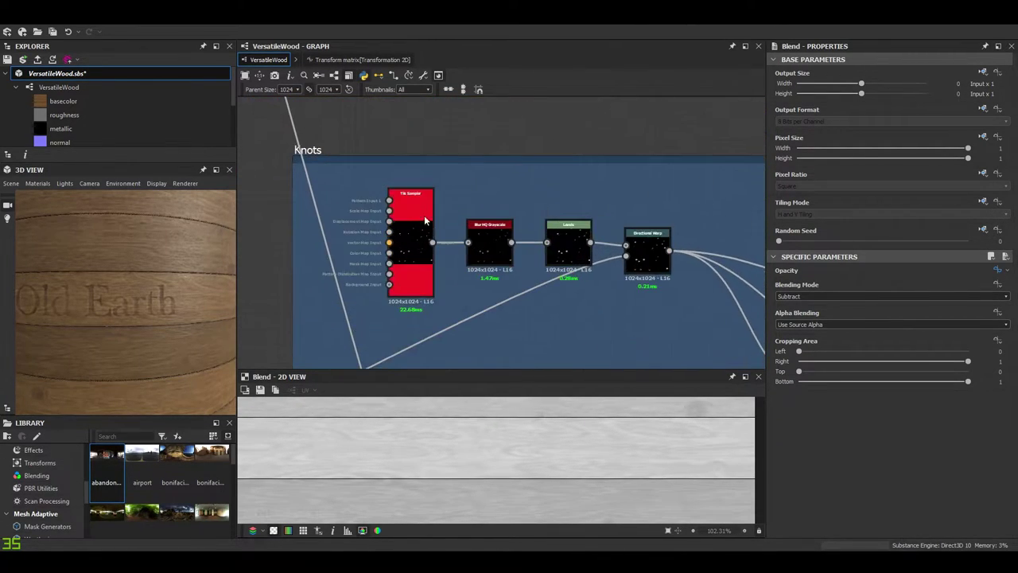
{"action": "scroll", "coordinate": [424, 212], "scroll_direction": "up", "scroll_amount": 3}
{"action": "left_click", "coordinate": [431, 231]}
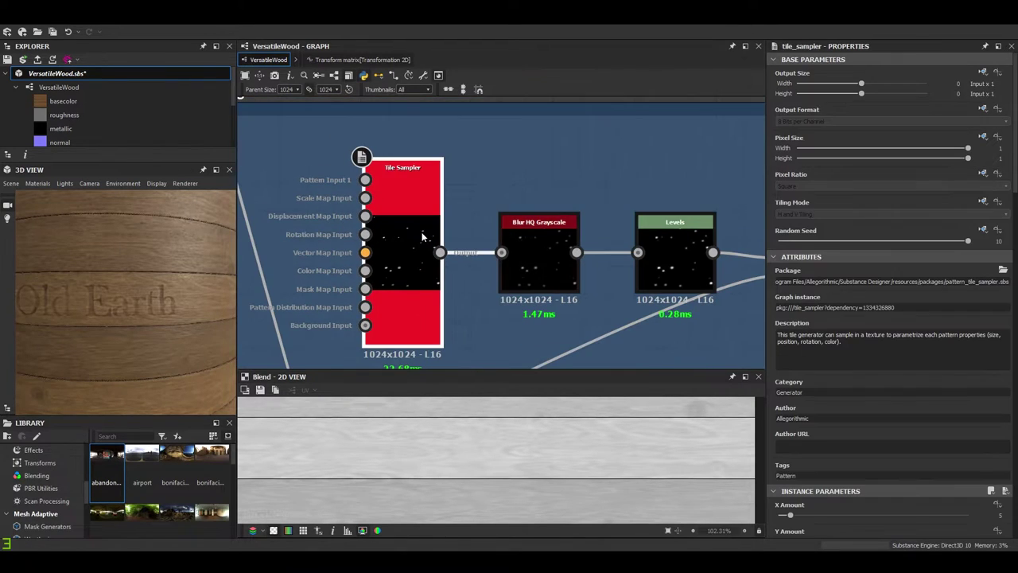
- Examine the knots on the planks up close in the previewed Blend output
{"action": "scroll", "coordinate": [456, 283], "scroll_direction": "up", "scroll_amount": 2}
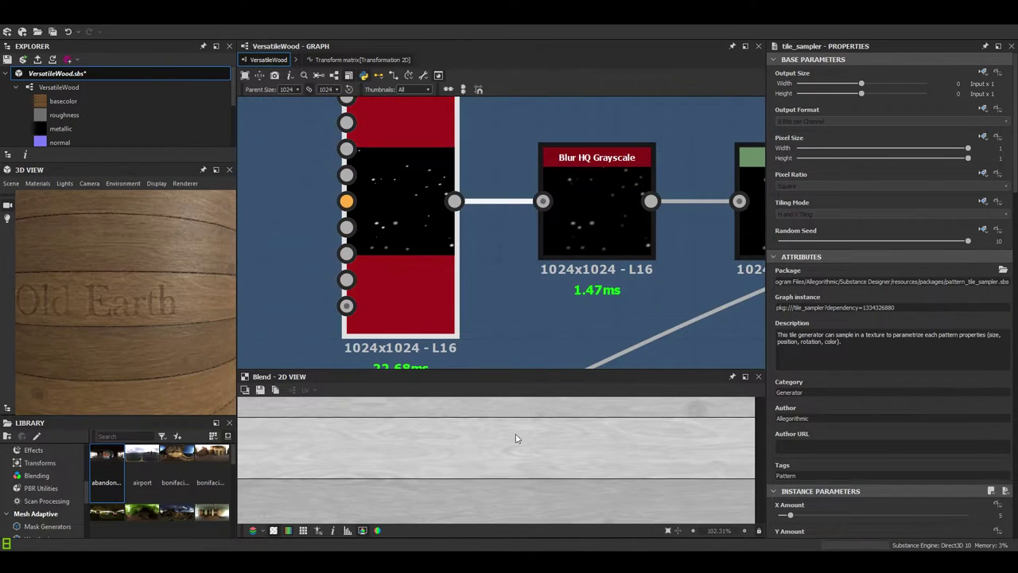
{"action": "scroll", "coordinate": [577, 446], "scroll_direction": "down", "scroll_amount": 2}
{"action": "middle_click_drag", "start_coordinate": [535, 482], "coordinate": [411, 450]}
{"action": "scroll", "coordinate": [537, 430], "scroll_direction": "up", "scroll_amount": 1}
{"action": "scroll", "coordinate": [382, 447], "scroll_direction": "down", "scroll_amount": 1}
{"action": "scroll", "coordinate": [461, 453], "scroll_direction": "up", "scroll_amount": 1}
{"action": "middle_click_drag", "start_coordinate": [487, 448], "coordinate": [493, 534]}
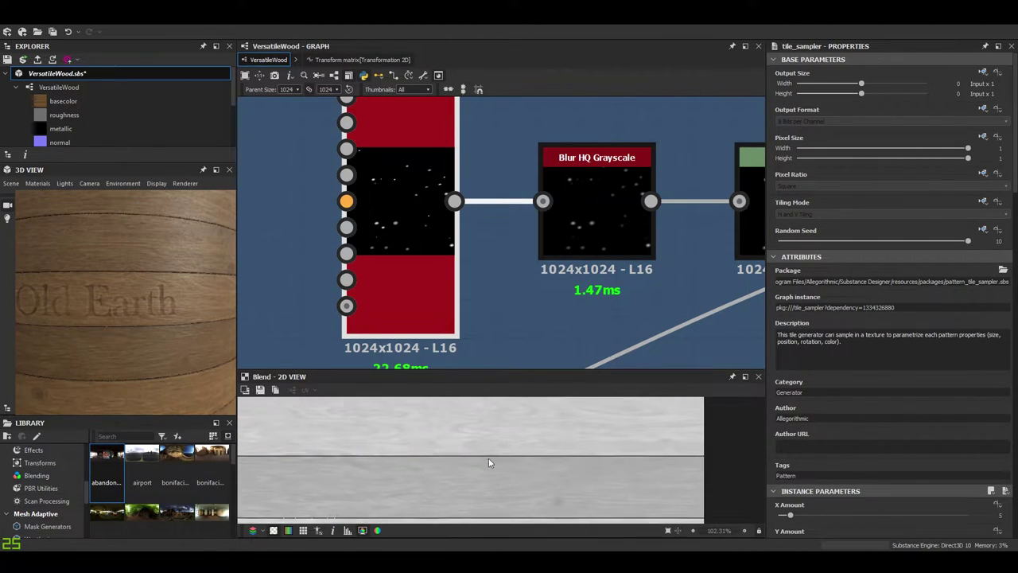
{"action": "scroll", "coordinate": [491, 469], "scroll_direction": "up", "scroll_amount": 3}
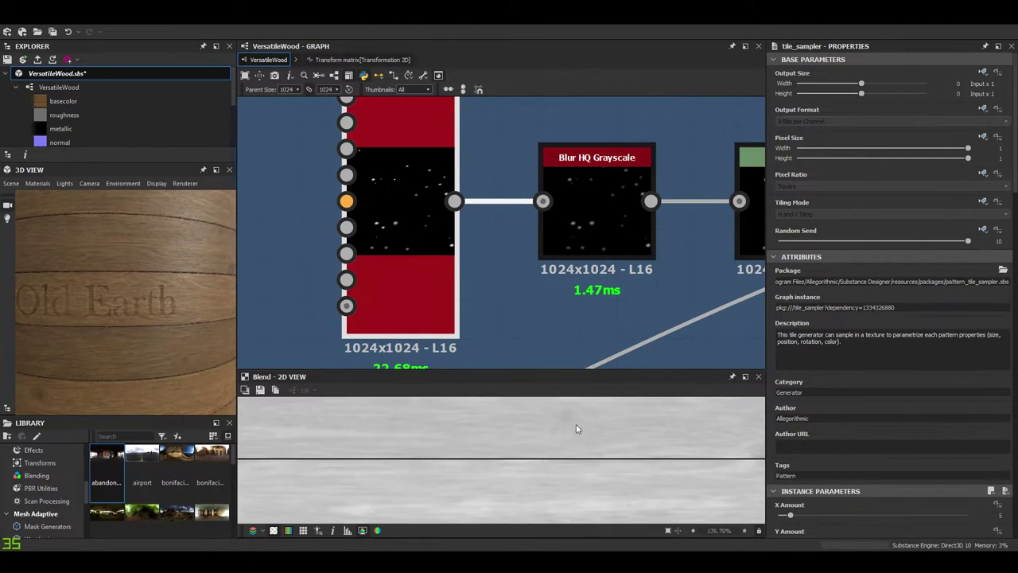
{"action": "scroll", "coordinate": [549, 435], "scroll_direction": "up", "scroll_amount": 3}
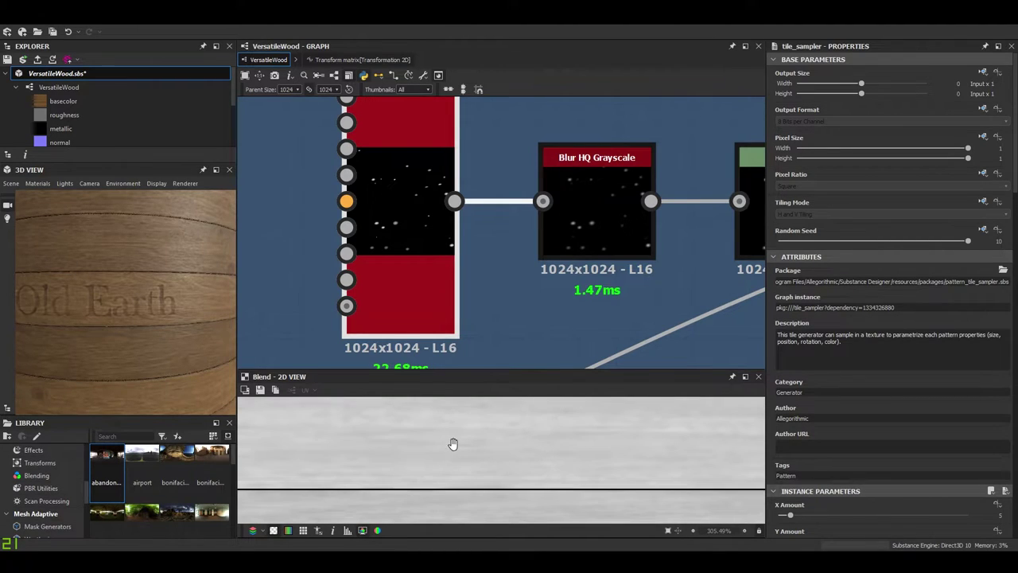
{"action": "scroll", "coordinate": [509, 457], "scroll_direction": "down", "scroll_amount": 2}
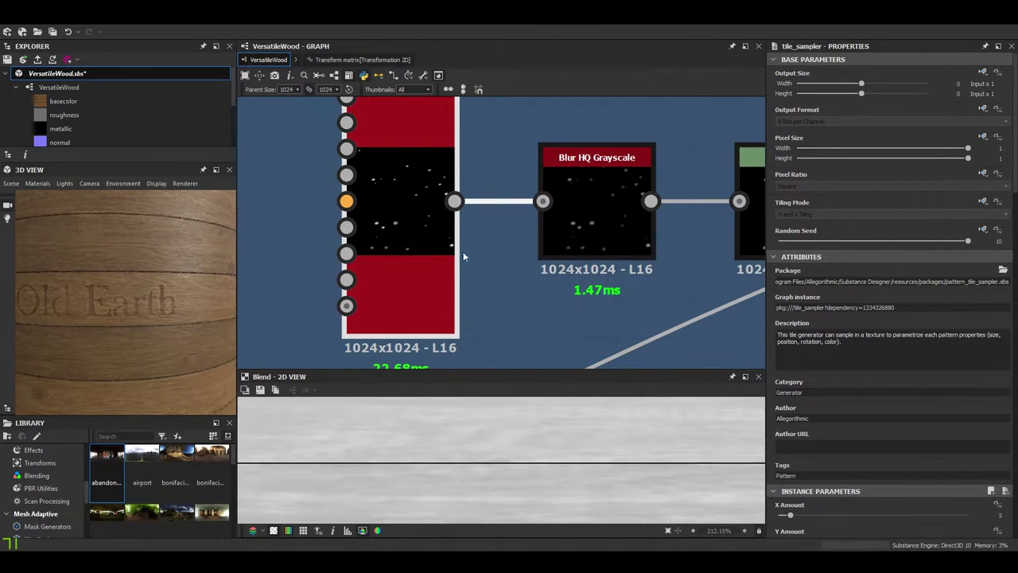
- Preview the Tile Sampler and examine its X and Y amount, pattern, size and scale parameters
{"action": "double_click", "coordinate": [424, 236]}
{"action": "scroll", "coordinate": [436, 273], "scroll_direction": "down", "scroll_amount": 1}
{"action": "scroll", "coordinate": [928, 417], "scroll_direction": "down", "scroll_amount": 5}
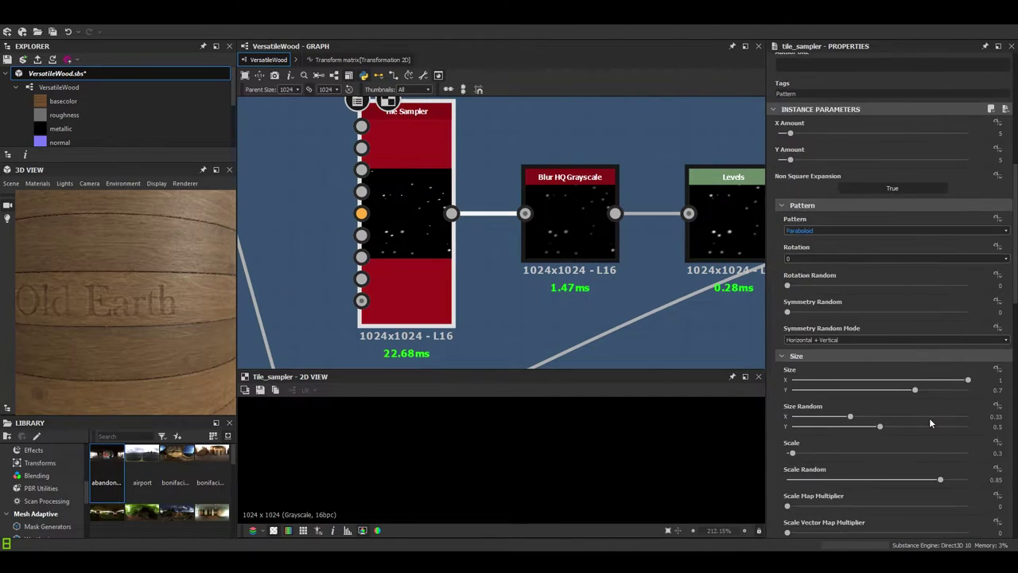
{"action": "scroll", "coordinate": [929, 418], "scroll_direction": "down", "scroll_amount": 3}
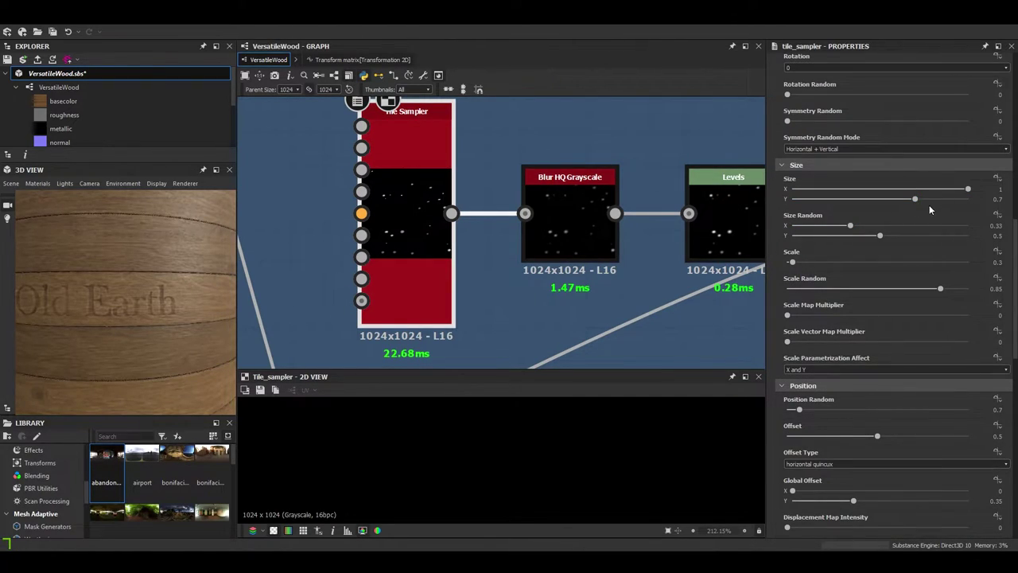
{"action": "scroll", "coordinate": [888, 255], "scroll_direction": "up", "scroll_amount": 5}
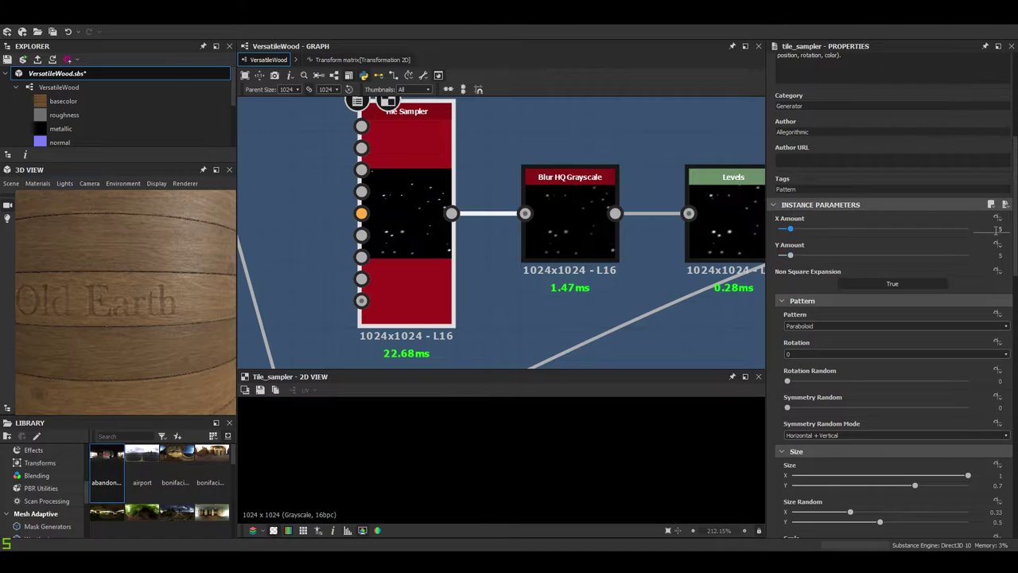
- Try a higher X value for the Tile Sampler's Size Random, inspect the 3D wood, and undo the change
{"action": "scroll", "coordinate": [945, 313], "scroll_direction": "down", "scroll_amount": 3}
{"action": "left_click", "coordinate": [920, 352]}
{"action": "scroll", "coordinate": [204, 332], "scroll_direction": "up", "scroll_amount": 3}
{"action": "left_click_drag", "start_coordinate": [204, 332], "coordinate": [129, 306]}
{"action": "key", "text": "ctrl+z"}
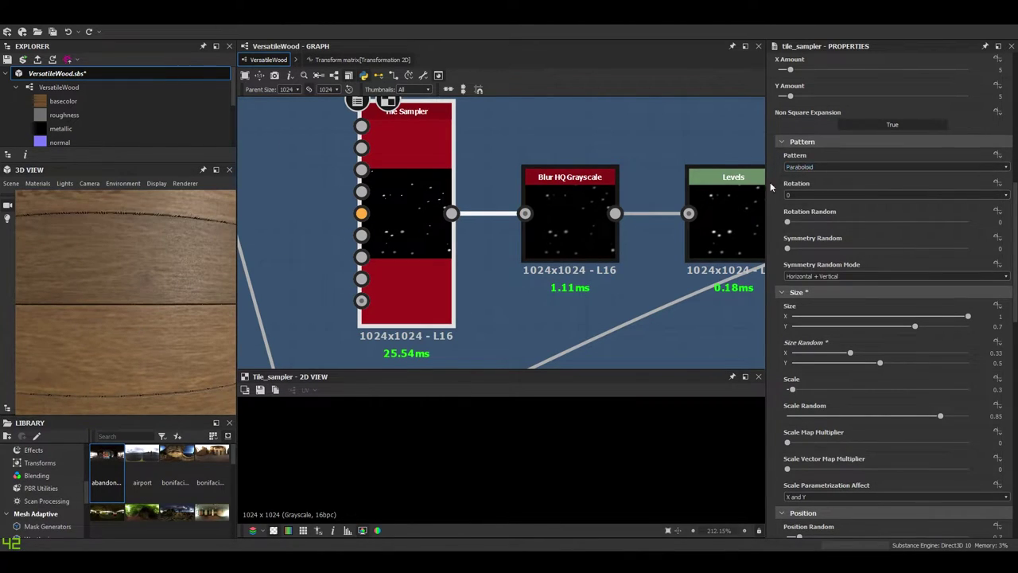
- Compare the Tile Sampler's size and position parameters with its scattered dot pattern
{"action": "scroll", "coordinate": [417, 256], "scroll_direction": "up", "scroll_amount": 3}
{"action": "scroll", "coordinate": [912, 269], "scroll_direction": "down", "scroll_amount": 4}
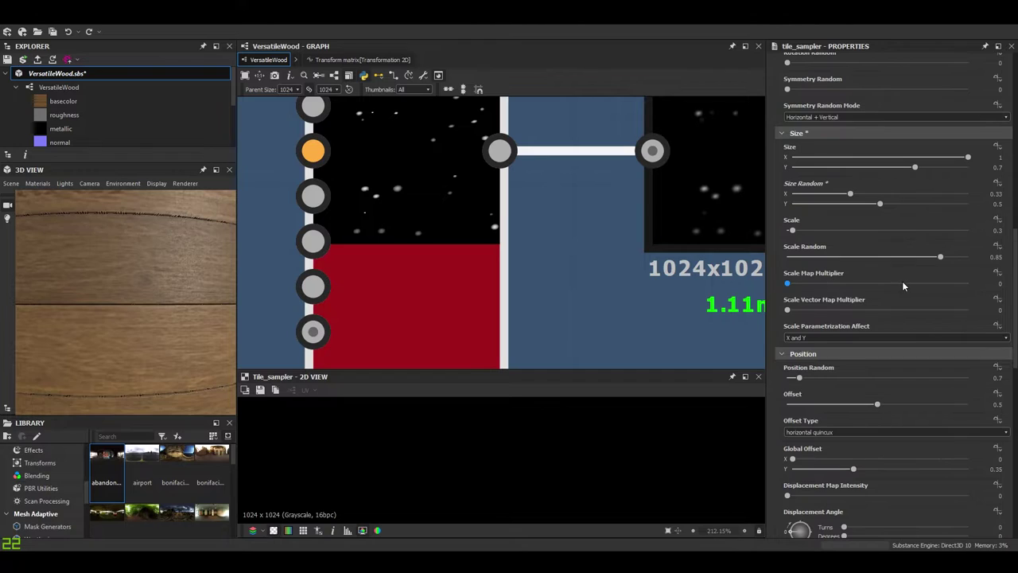
{"action": "scroll", "coordinate": [858, 279], "scroll_direction": "down", "scroll_amount": 2}
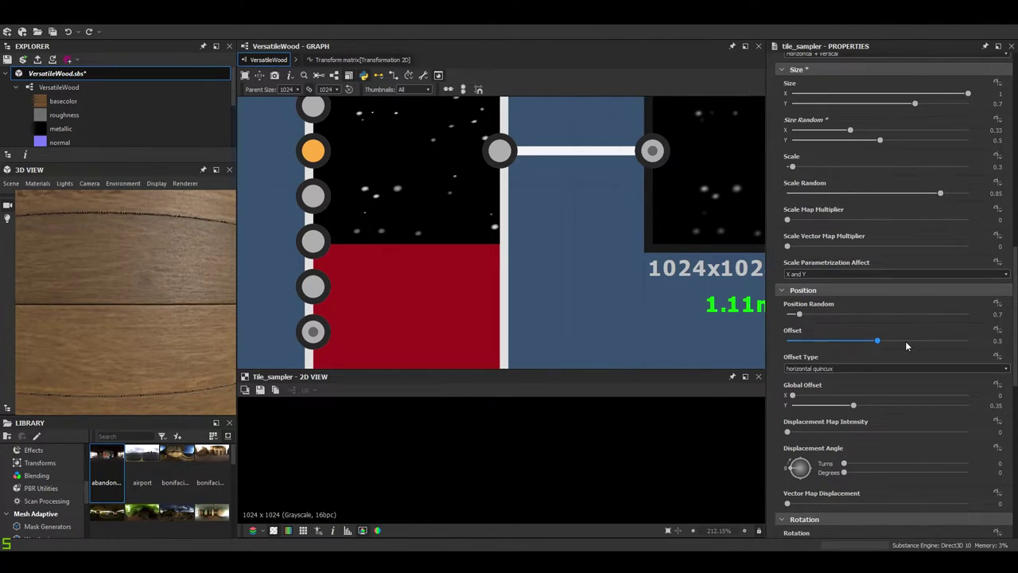
{"action": "middle_click_drag", "start_coordinate": [466, 271], "coordinate": [477, 303]}
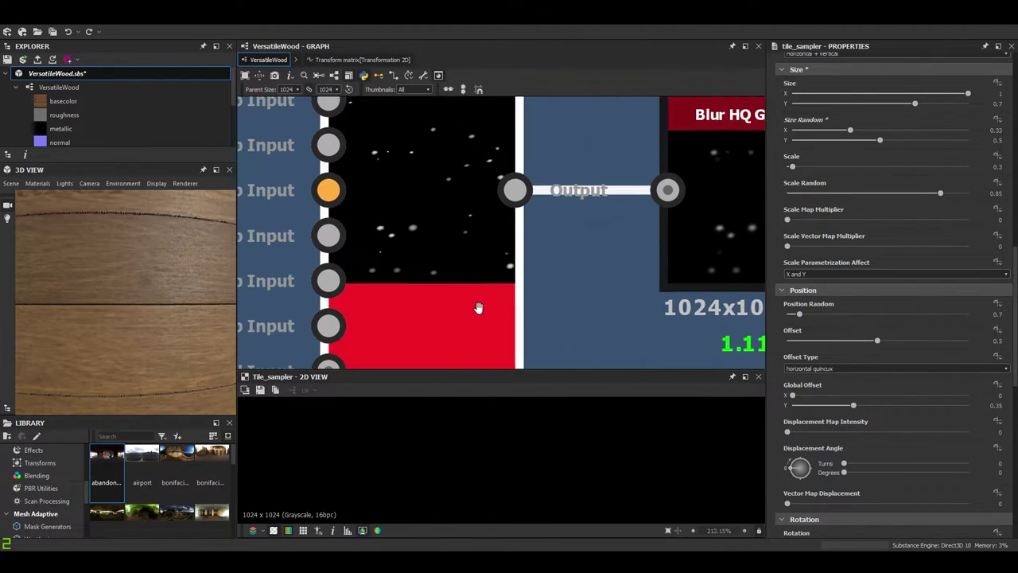
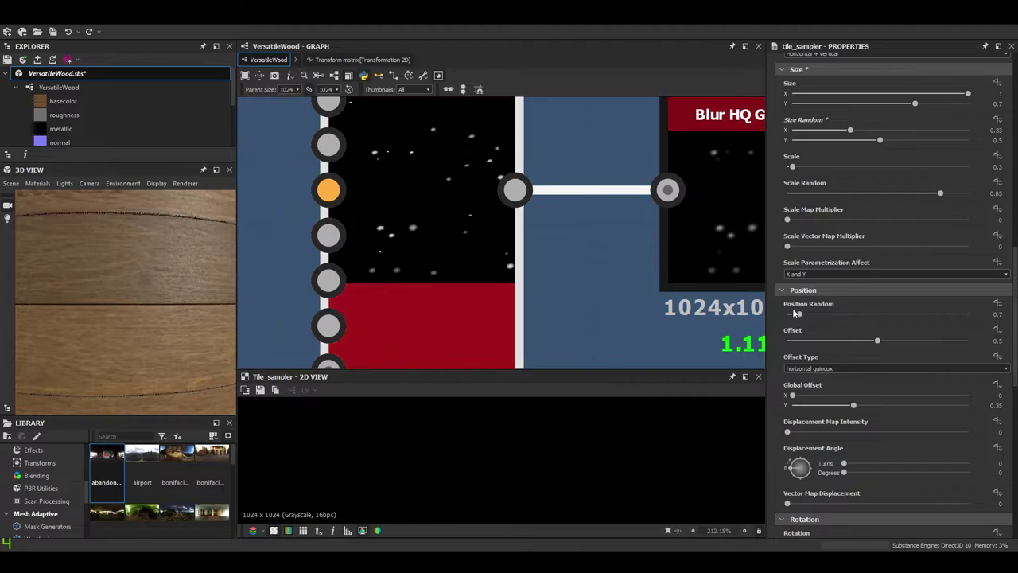
- Examine the Tile Sampler's global offset, displacement and rotation parameters and check the planks in 3D
{"action": "scroll", "coordinate": [890, 361], "scroll_direction": "down", "scroll_amount": 4}
{"action": "scroll", "coordinate": [882, 339], "scroll_direction": "down", "scroll_amount": 3}
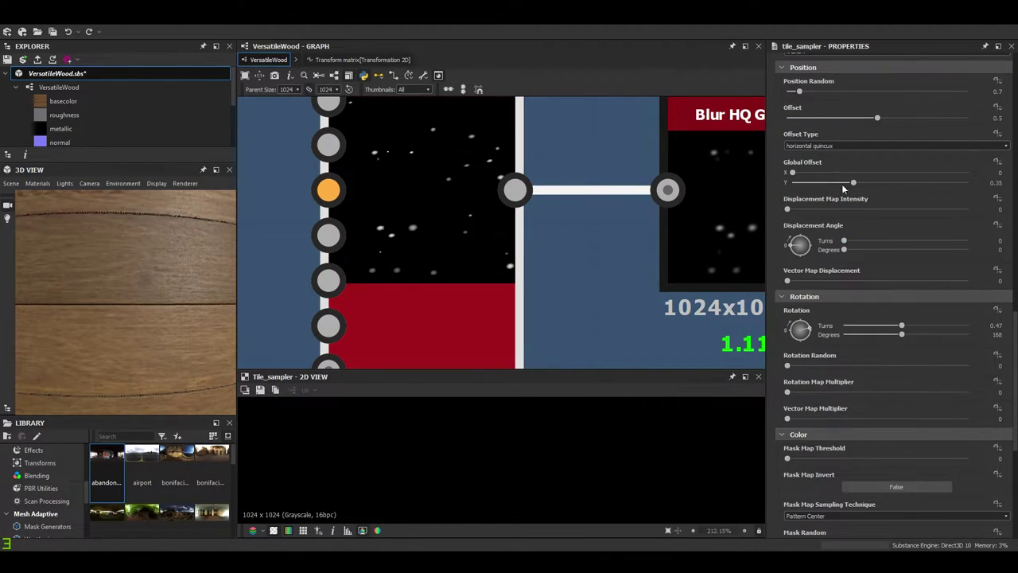
{"action": "scroll", "coordinate": [116, 382], "scroll_direction": "down", "scroll_amount": 5}
{"action": "left_click_drag", "start_coordinate": [116, 381], "coordinate": [161, 384]}
{"action": "scroll", "coordinate": [127, 376], "scroll_direction": "up", "scroll_amount": 2}
{"action": "scroll", "coordinate": [845, 360], "scroll_direction": "down", "scroll_amount": 3}
{"action": "scroll", "coordinate": [844, 193], "scroll_direction": "up", "scroll_amount": 2}
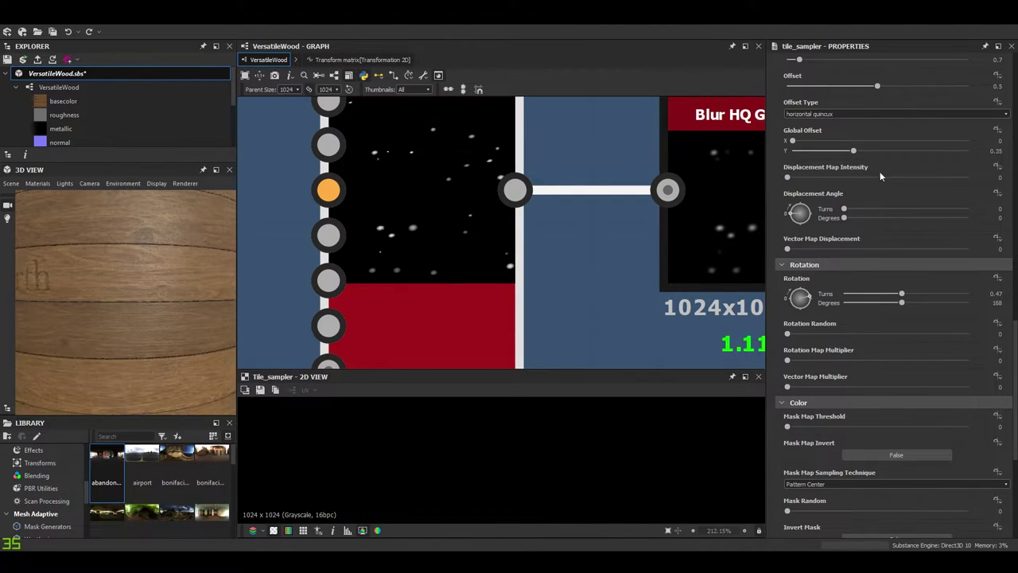
- Set the Tile Sampler's Color Random to 0.54 and inspect the knots on the 3D wood
{"action": "scroll", "coordinate": [870, 343], "scroll_direction": "down", "scroll_amount": 4}
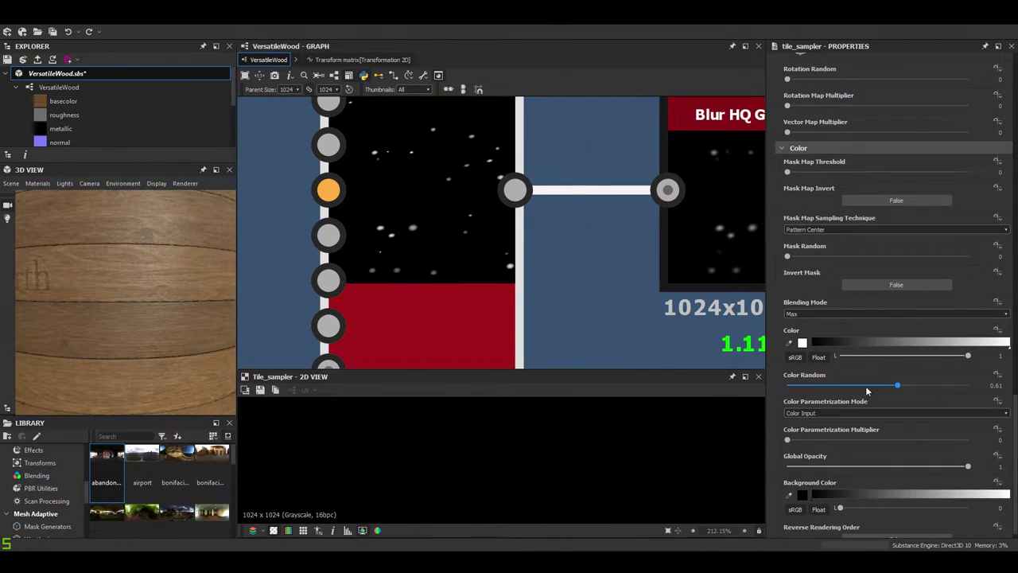
{"action": "left_click", "coordinate": [885, 387]}
{"action": "left_click_drag", "start_coordinate": [167, 258], "coordinate": [161, 361]}
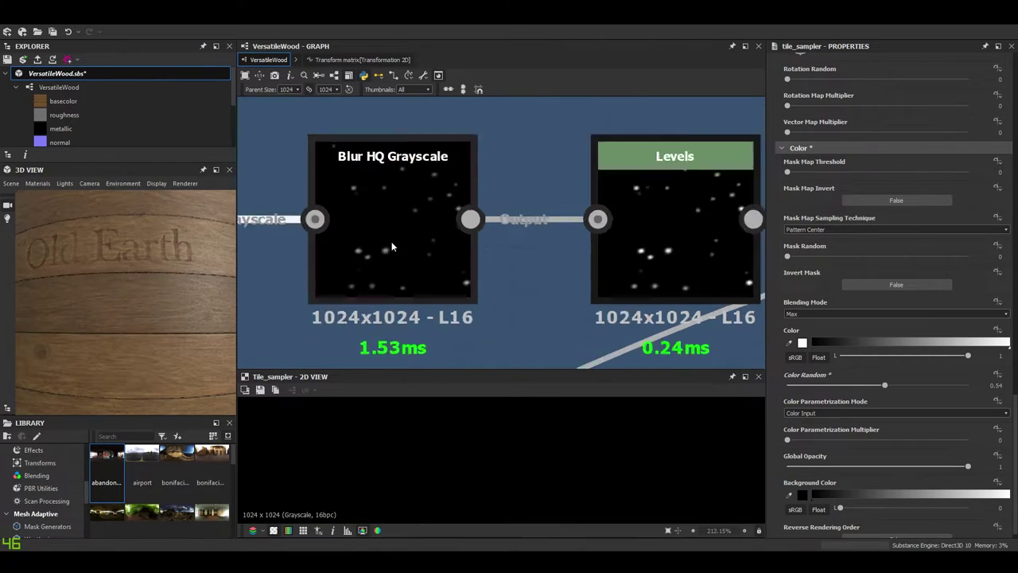
{"action": "scroll", "coordinate": [393, 251], "scroll_direction": "down", "scroll_amount": 1}
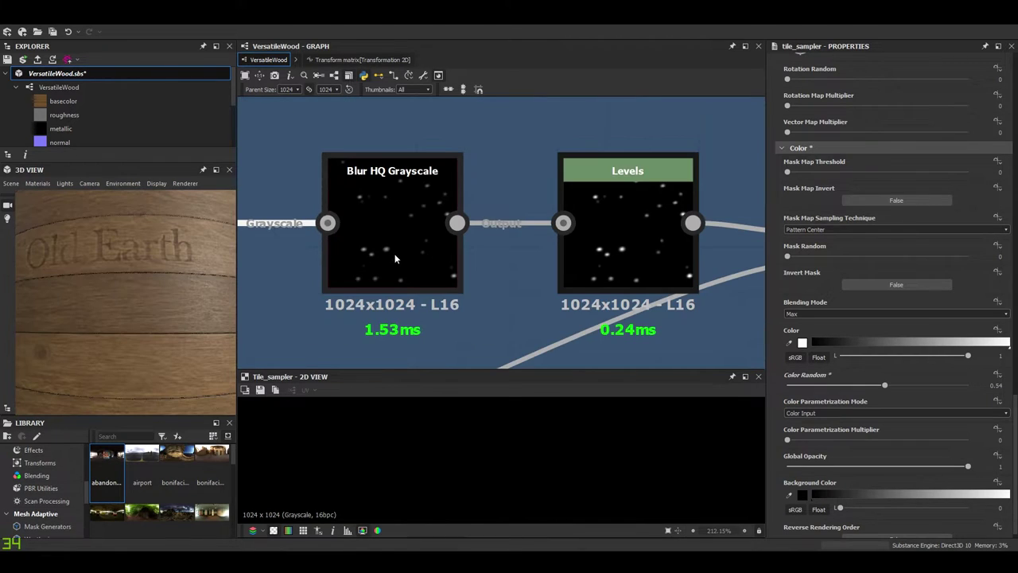
- Inspect the planks in 3D and the blurred dots output by the Blur HQ Grayscale node
{"action": "left_click_drag", "start_coordinate": [151, 324], "coordinate": [99, 260]}
{"action": "left_click", "coordinate": [354, 245]}
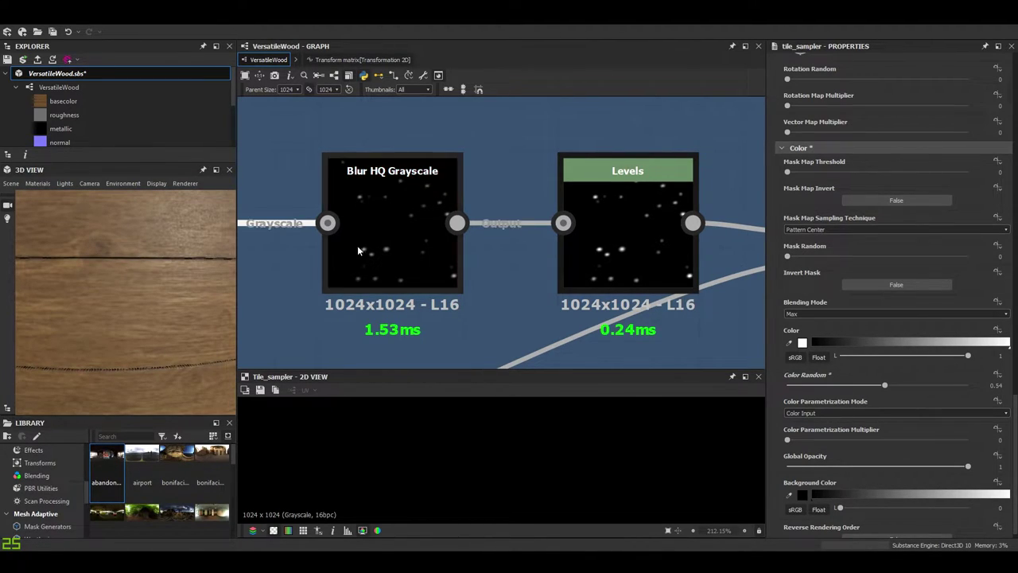
{"action": "scroll", "coordinate": [483, 468], "scroll_direction": "down", "scroll_amount": 6}
{"action": "middle_click_drag", "start_coordinate": [493, 458], "coordinate": [519, 461]}
{"action": "scroll", "coordinate": [556, 455], "scroll_direction": "up", "scroll_amount": 8}
{"action": "left_click_drag", "start_coordinate": [151, 294], "coordinate": [159, 344]}
{"action": "scroll", "coordinate": [558, 442], "scroll_direction": "down", "scroll_amount": 5}
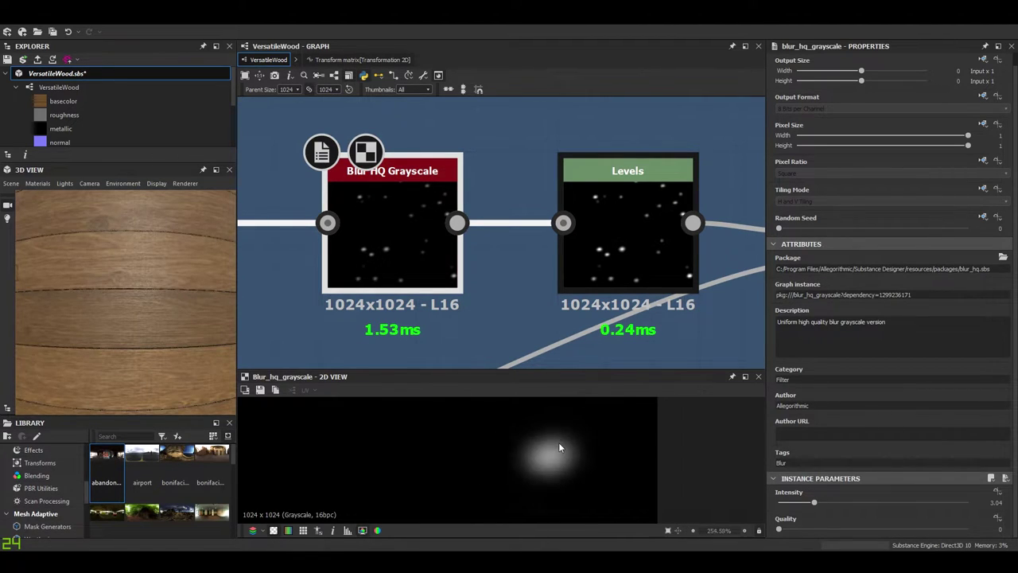
- Display the output and histogram of the Levels node that follows the blur
{"action": "left_click", "coordinate": [656, 227]}
{"action": "middle_click_drag", "start_coordinate": [657, 228], "coordinate": [515, 244]}
{"action": "double_click", "coordinate": [516, 245]}
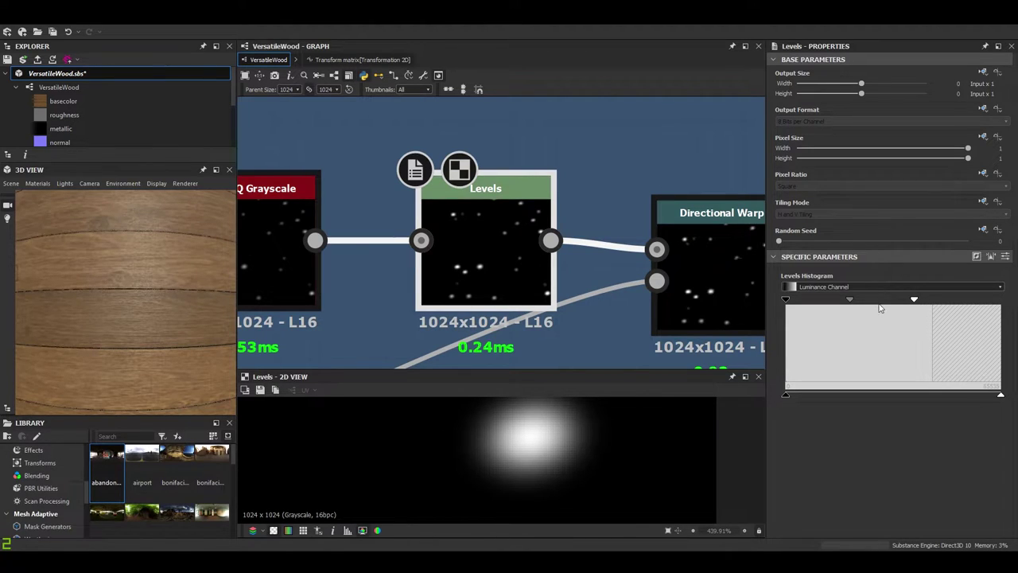
- Display the Directional Warp node's output and examine its dots along the plank edges and the planks in 3D
{"action": "middle_click_drag", "start_coordinate": [508, 283], "coordinate": [358, 272]}
{"action": "double_click", "coordinate": [554, 245]}
{"action": "scroll", "coordinate": [555, 244], "scroll_direction": "down", "scroll_amount": 6}
{"action": "middle_click_drag", "start_coordinate": [555, 243], "coordinate": [573, 211]}
{"action": "scroll", "coordinate": [488, 459], "scroll_direction": "down", "scroll_amount": 4}
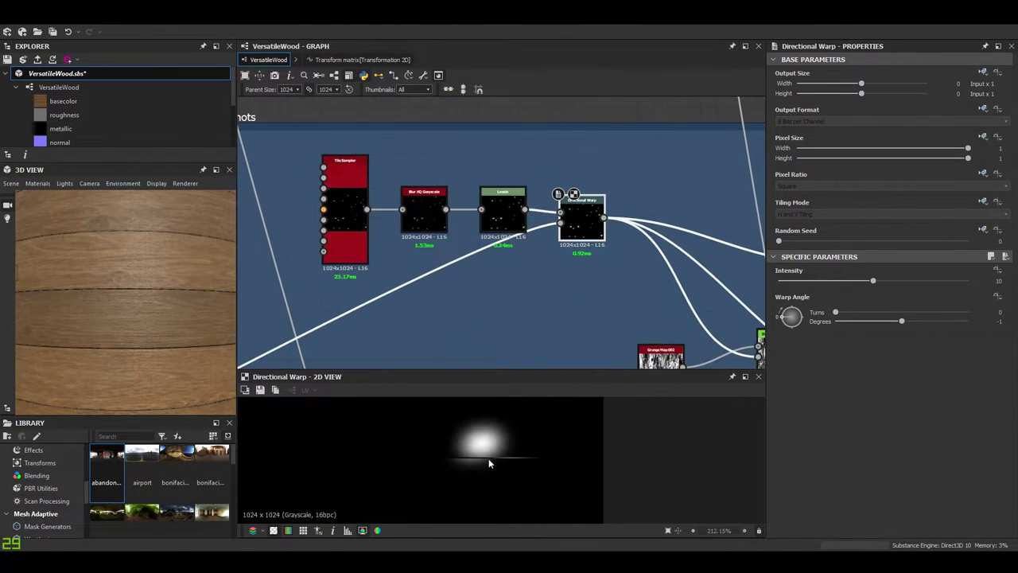
{"action": "scroll", "coordinate": [550, 238], "scroll_direction": "up", "scroll_amount": 3}
{"action": "scroll", "coordinate": [475, 501], "scroll_direction": "down", "scroll_amount": 1}
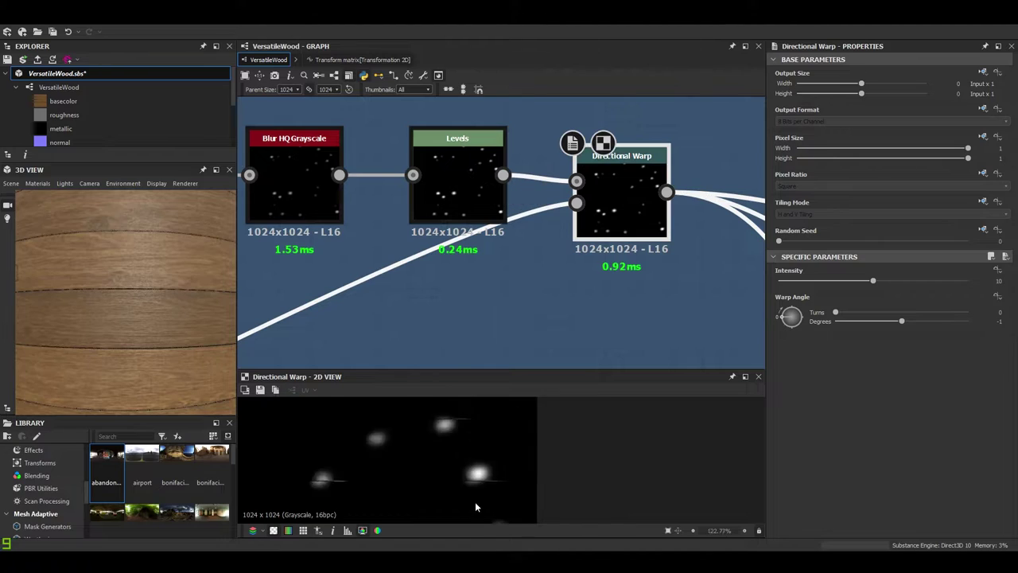
{"action": "scroll", "coordinate": [475, 501], "scroll_direction": "down", "scroll_amount": 9}
{"action": "scroll", "coordinate": [456, 479], "scroll_direction": "up", "scroll_amount": 9}
{"action": "middle_click_drag", "start_coordinate": [466, 480], "coordinate": [280, 423]}
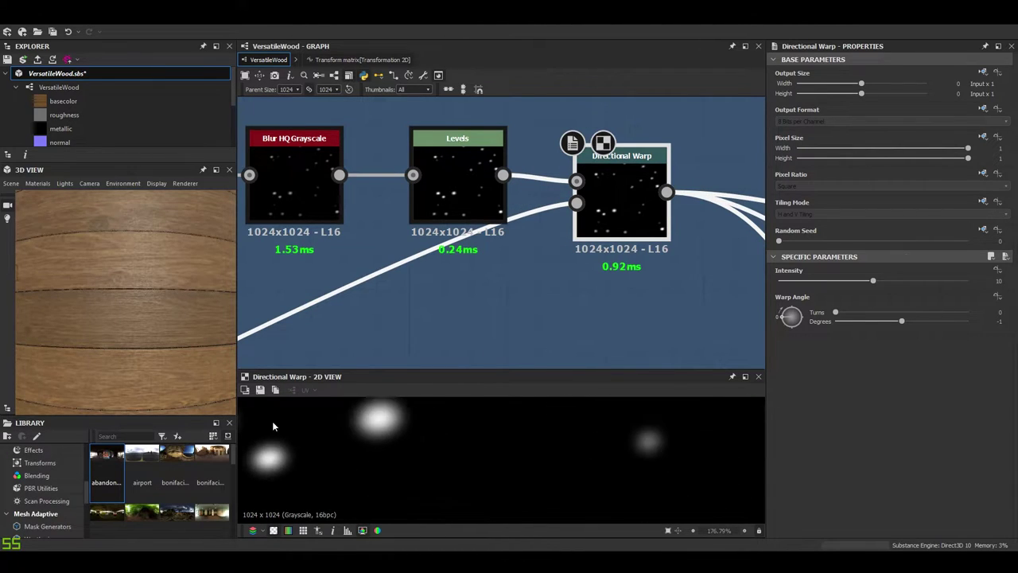
{"action": "scroll", "coordinate": [281, 428], "scroll_direction": "down", "scroll_amount": 3}
{"action": "left_click_drag", "start_coordinate": [42, 330], "coordinate": [156, 309]}
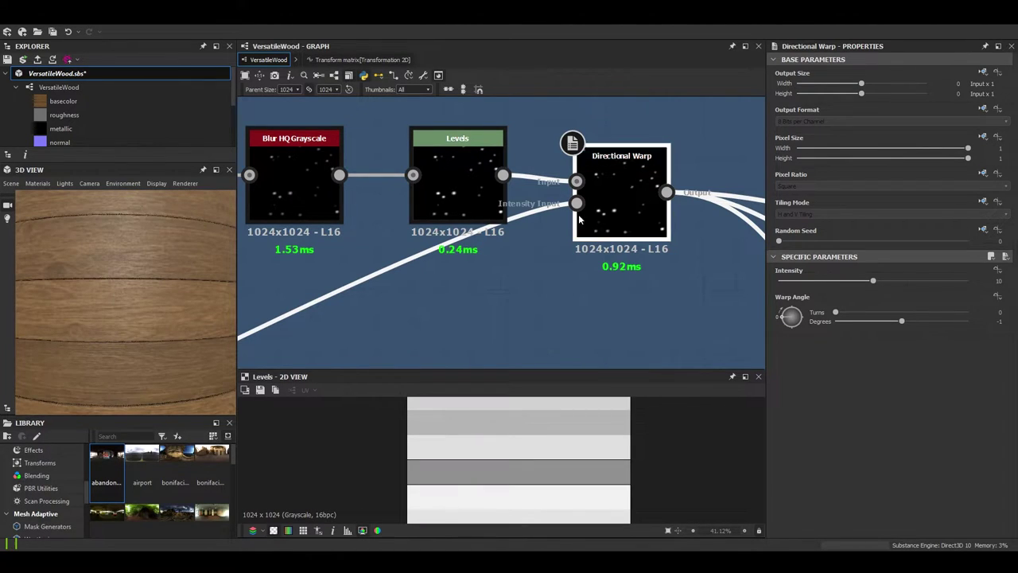
- Trace the Directional Warp's intensity input back to the plank Levels node in the Pattern + texturing base frame
{"action": "scroll", "coordinate": [487, 277], "scroll_direction": "down", "scroll_amount": 7}
{"action": "middle_click_drag", "start_coordinate": [452, 296], "coordinate": [664, 191]}
{"action": "middle_click_drag", "start_coordinate": [439, 288], "coordinate": [533, 240]}
{"action": "scroll", "coordinate": [533, 241], "scroll_direction": "down", "scroll_amount": 3}
{"action": "middle_click_drag", "start_coordinate": [419, 285], "coordinate": [473, 243]}
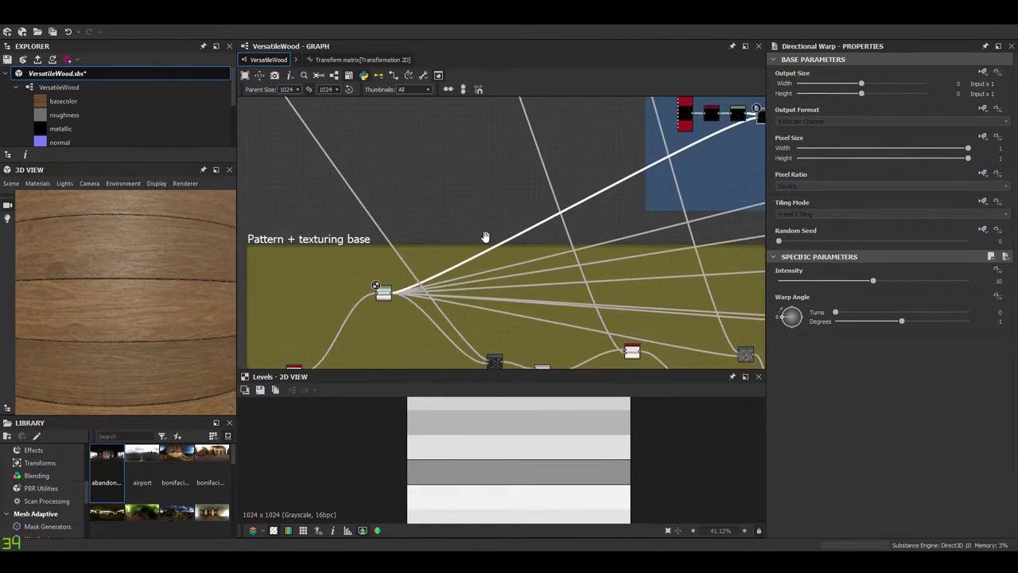
{"action": "scroll", "coordinate": [394, 262], "scroll_direction": "up", "scroll_amount": 6}
{"action": "left_click", "coordinate": [397, 274]}
{"action": "scroll", "coordinate": [402, 282], "scroll_direction": "down", "scroll_amount": 4}
{"action": "scroll", "coordinate": [402, 284], "scroll_direction": "down", "scroll_amount": 1}
{"action": "scroll", "coordinate": [523, 466], "scroll_direction": "down", "scroll_amount": 4}
{"action": "scroll", "coordinate": [522, 476], "scroll_direction": "up", "scroll_amount": 4}
{"action": "scroll", "coordinate": [592, 209], "scroll_direction": "down", "scroll_amount": 5}
- Return to the Directional Warp node and inspect its dots where they meet the plank joints
{"action": "middle_click_drag", "start_coordinate": [592, 213], "coordinate": [449, 295]}
{"action": "middle_click_drag", "start_coordinate": [751, 143], "coordinate": [605, 226]}
{"action": "scroll", "coordinate": [605, 227], "scroll_direction": "up", "scroll_amount": 6}
{"action": "left_click", "coordinate": [488, 185]}
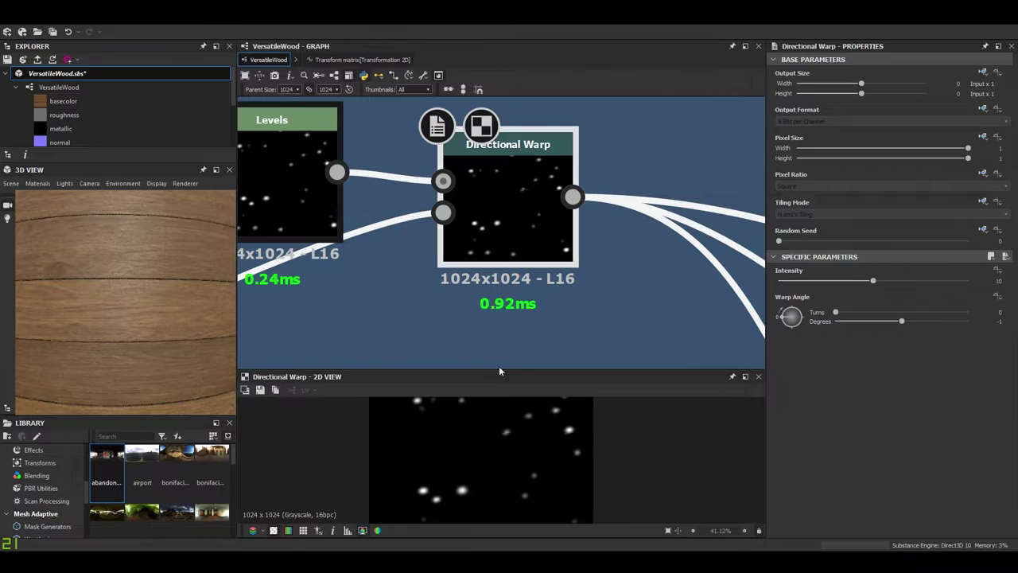
{"action": "scroll", "coordinate": [548, 466], "scroll_direction": "up", "scroll_amount": 4}
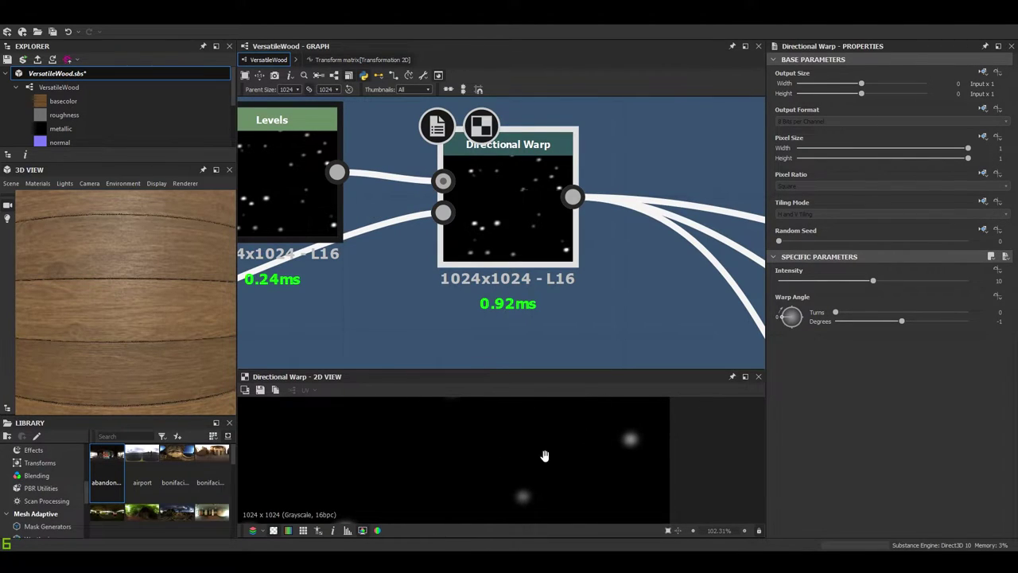
{"action": "middle_click_drag", "start_coordinate": [544, 456], "coordinate": [624, 428]}
{"action": "scroll", "coordinate": [629, 424], "scroll_direction": "down", "scroll_amount": 6}
{"action": "middle_click_drag", "start_coordinate": [580, 464], "coordinate": [594, 436]}
{"action": "scroll", "coordinate": [593, 434], "scroll_direction": "up", "scroll_amount": 7}
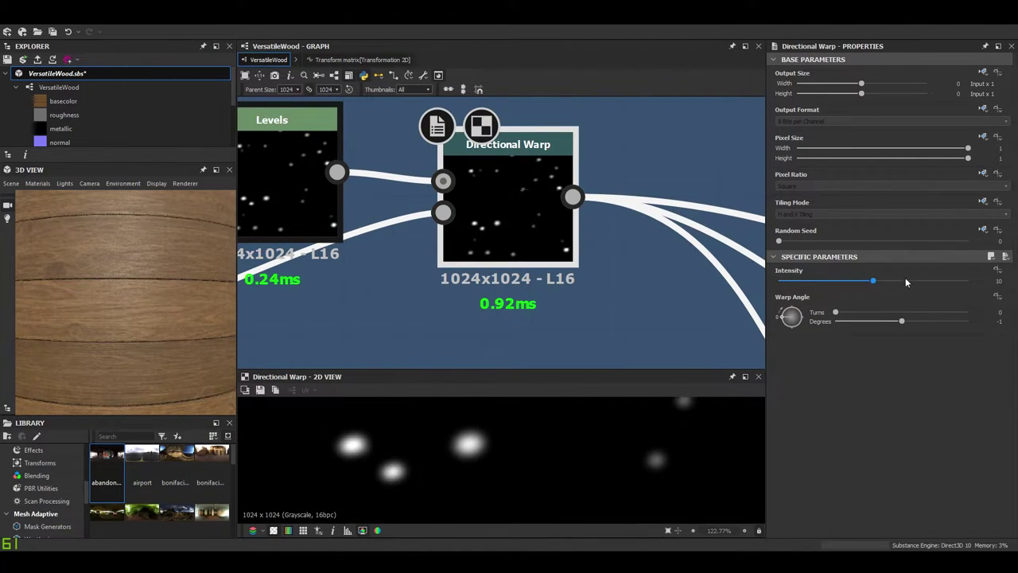
{"action": "scroll", "coordinate": [485, 454], "scroll_direction": "down", "scroll_amount": 3}
{"action": "scroll", "coordinate": [616, 466], "scroll_direction": "up", "scroll_amount": 8}
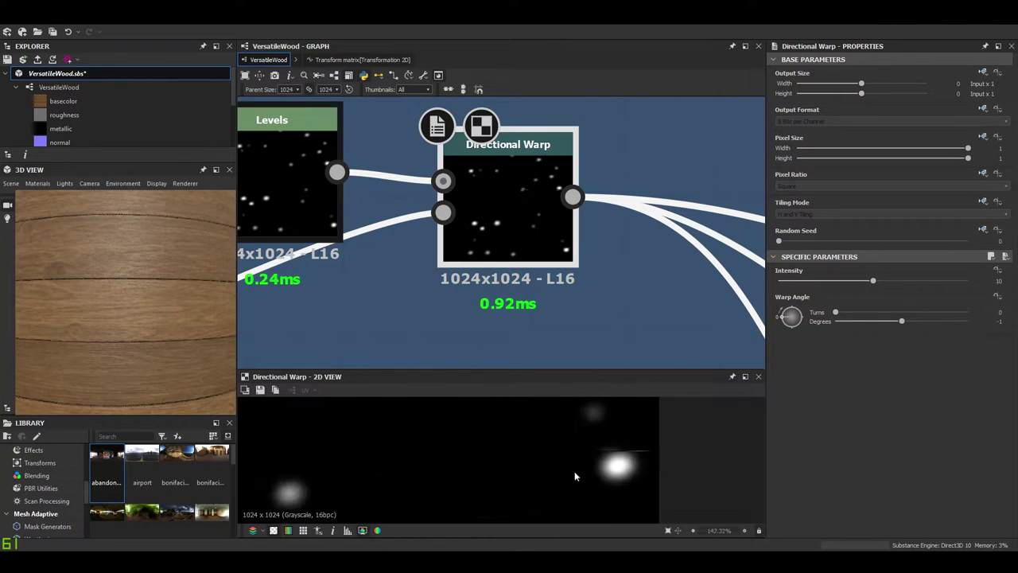
- Try a Directional Warp Intensity of 20 and a Warp Angle of 5 degrees, and inspect the dots
{"action": "scroll", "coordinate": [654, 434], "scroll_direction": "up", "scroll_amount": 4}
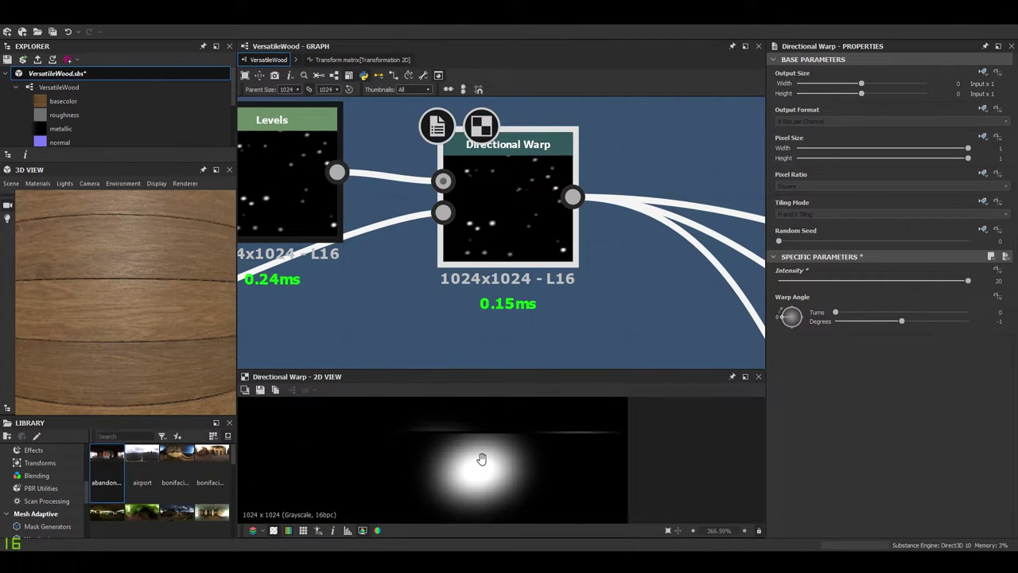
{"action": "scroll", "coordinate": [482, 449], "scroll_direction": "up", "scroll_amount": 1}
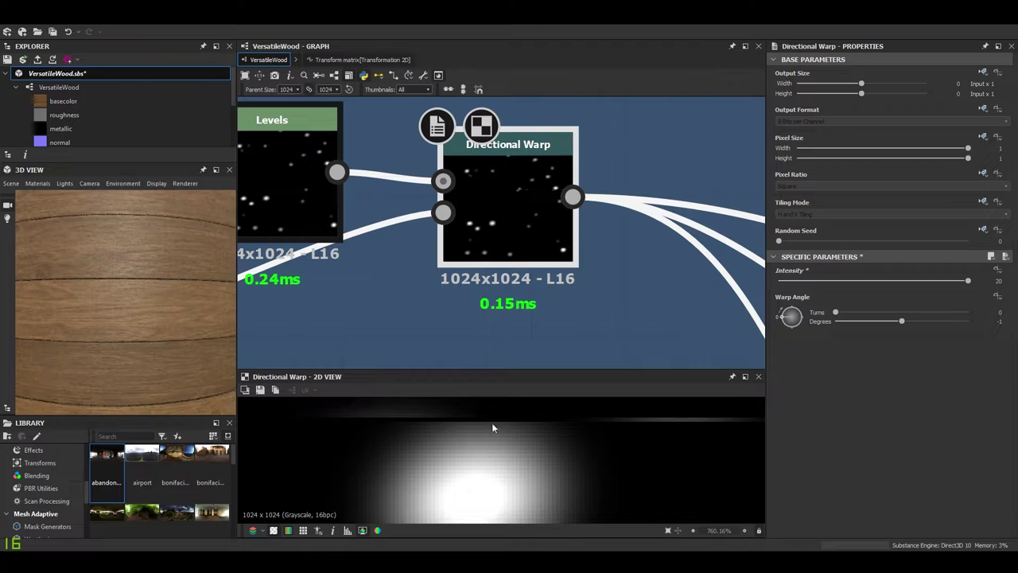
{"action": "scroll", "coordinate": [473, 436], "scroll_direction": "down", "scroll_amount": 2}
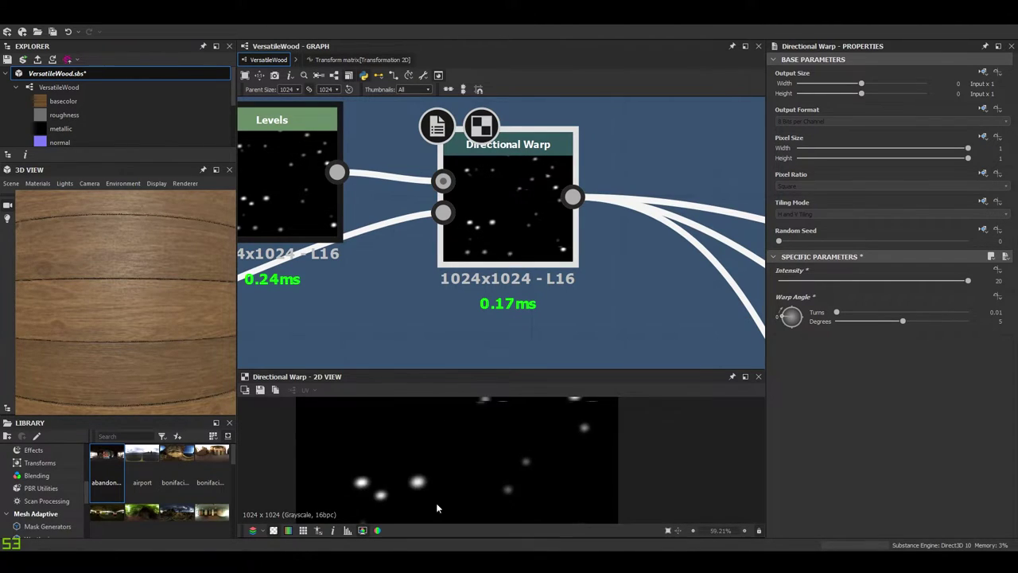
{"action": "scroll", "coordinate": [508, 417], "scroll_direction": "down", "scroll_amount": 2}
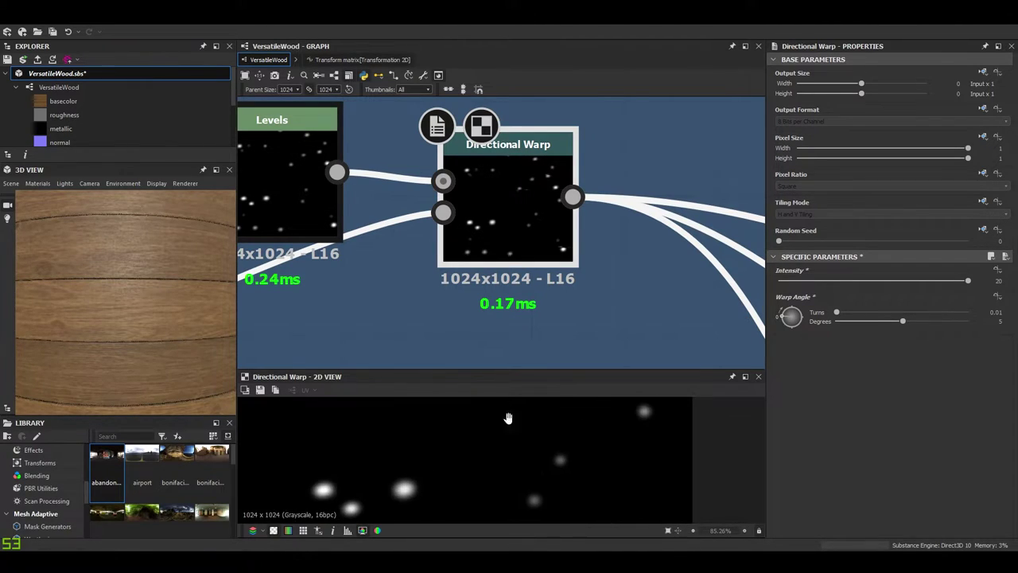
{"action": "scroll", "coordinate": [473, 464], "scroll_direction": "up", "scroll_amount": 5}
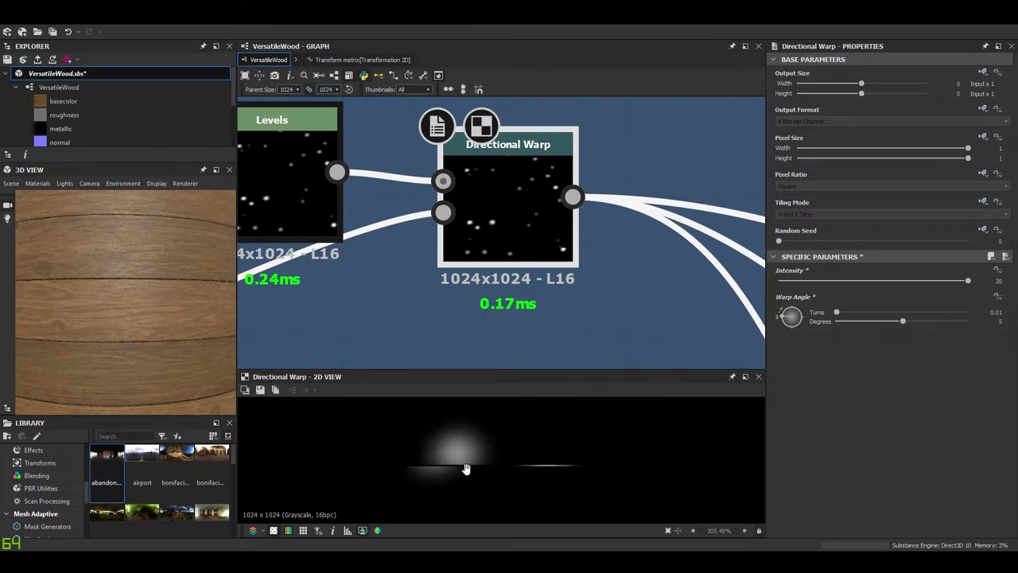
- Set the Directional Warp's Warp Angle to 0 degrees and inspect a dot crossing a plank joint
{"action": "type", "text": "0"}
{"action": "key", "text": "Return"}
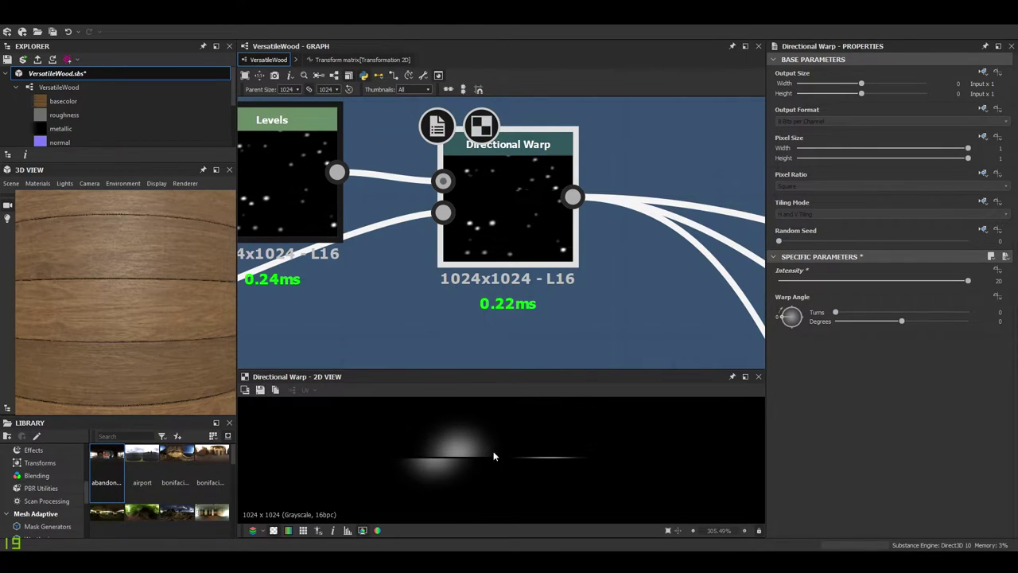
{"action": "scroll", "coordinate": [433, 462], "scroll_direction": "up", "scroll_amount": 4}
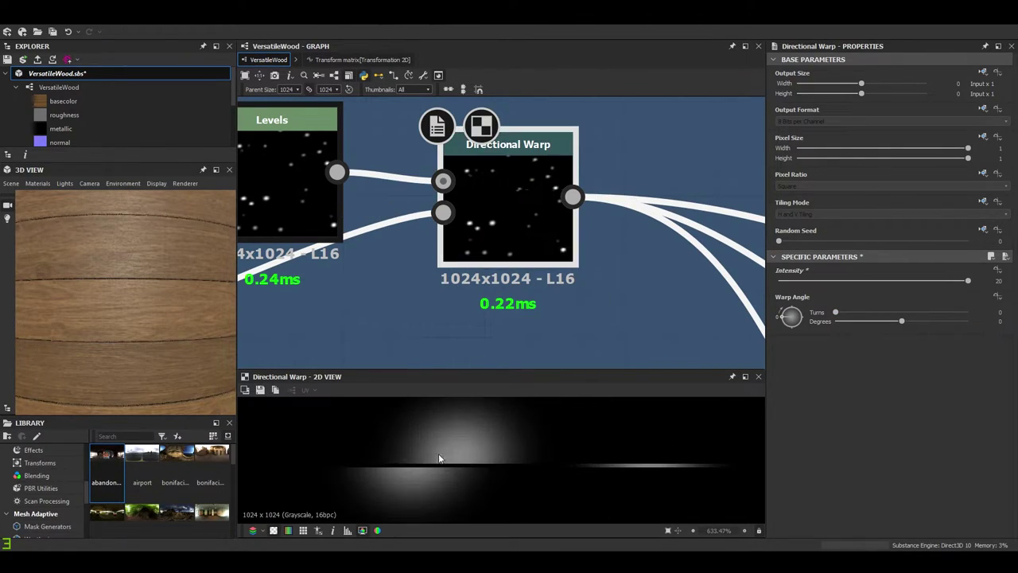
{"action": "middle_click_drag", "start_coordinate": [433, 462], "coordinate": [448, 444]}
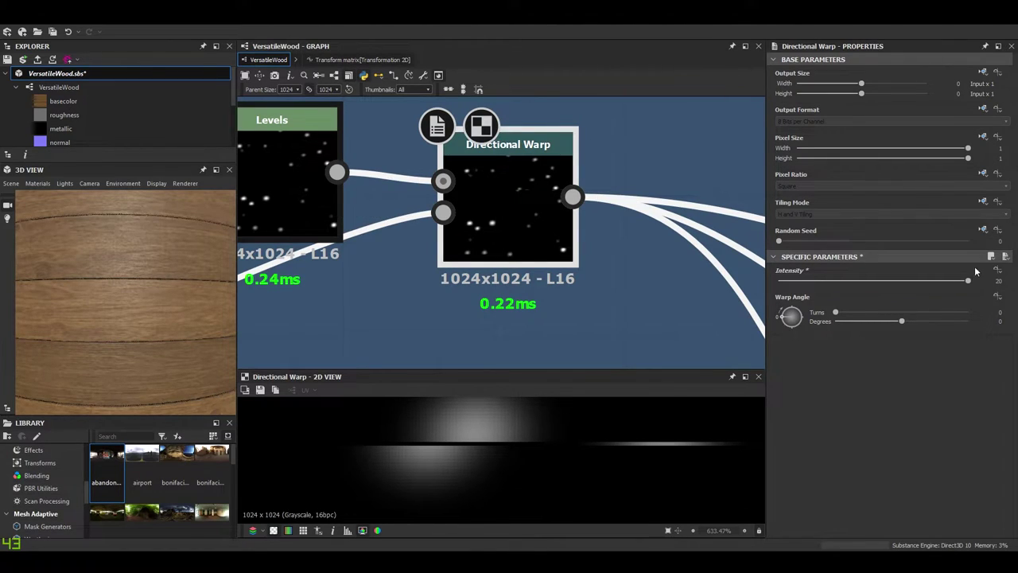
- Set the Directional Warp's Intensity to 10, raise it to 100, and inspect the dots split between planks
{"action": "key", "text": "Return"}
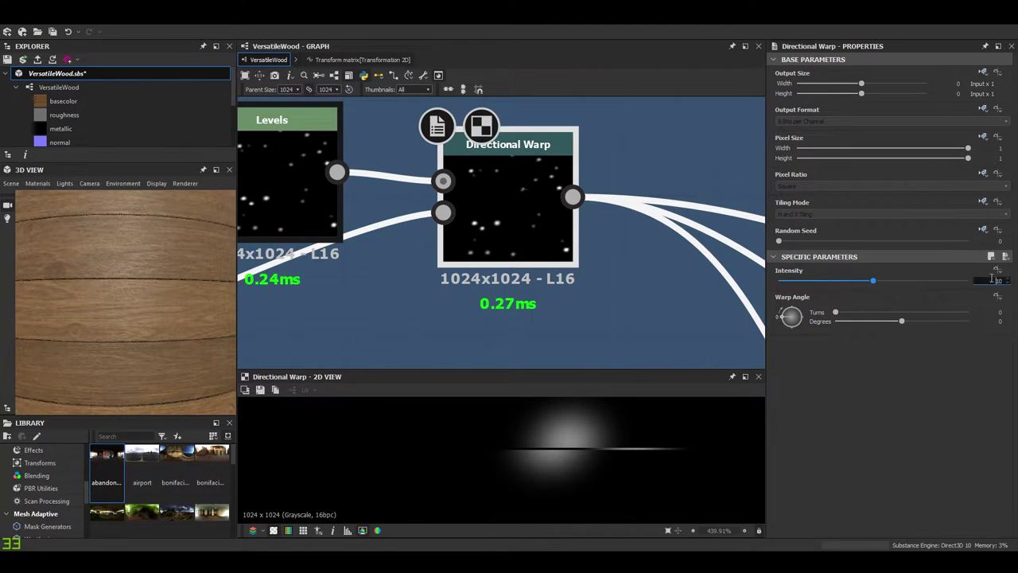
{"action": "key", "text": "Return"}
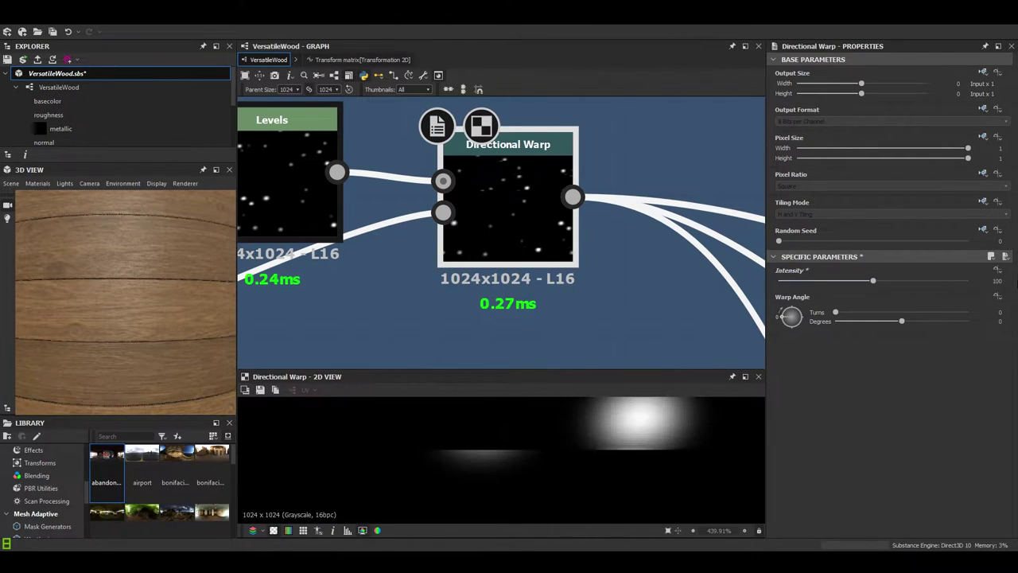
{"action": "scroll", "coordinate": [660, 469], "scroll_direction": "down", "scroll_amount": 5}
{"action": "middle_click_drag", "start_coordinate": [616, 452], "coordinate": [575, 457]}
{"action": "scroll", "coordinate": [584, 460], "scroll_direction": "up", "scroll_amount": 3}
{"action": "middle_click_drag", "start_coordinate": [480, 457], "coordinate": [672, 450]}
{"action": "scroll", "coordinate": [668, 450], "scroll_direction": "up", "scroll_amount": 1}
{"action": "scroll", "coordinate": [572, 463], "scroll_direction": "up", "scroll_amount": 2}
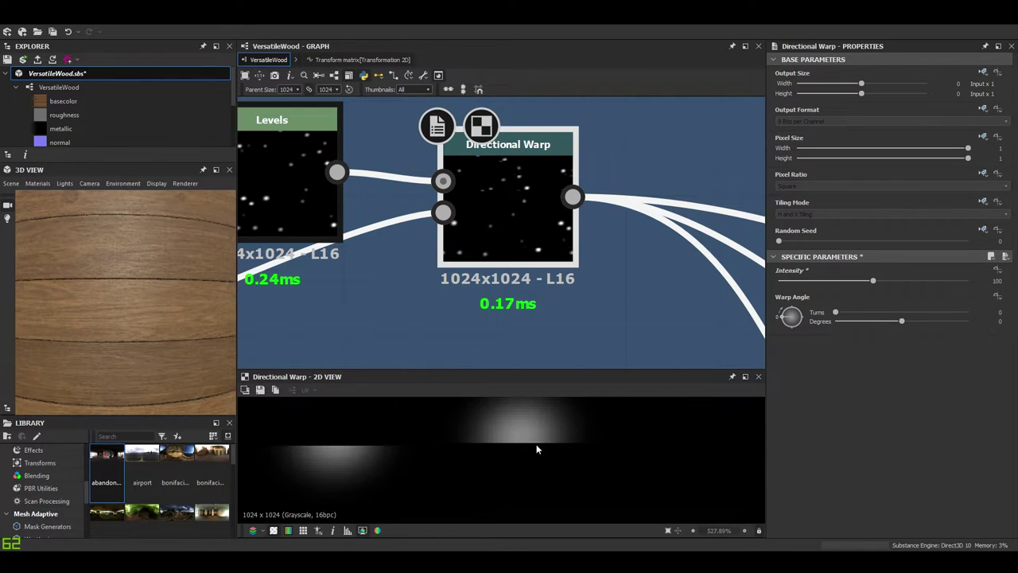
{"action": "middle_click_drag", "start_coordinate": [527, 447], "coordinate": [513, 462]}
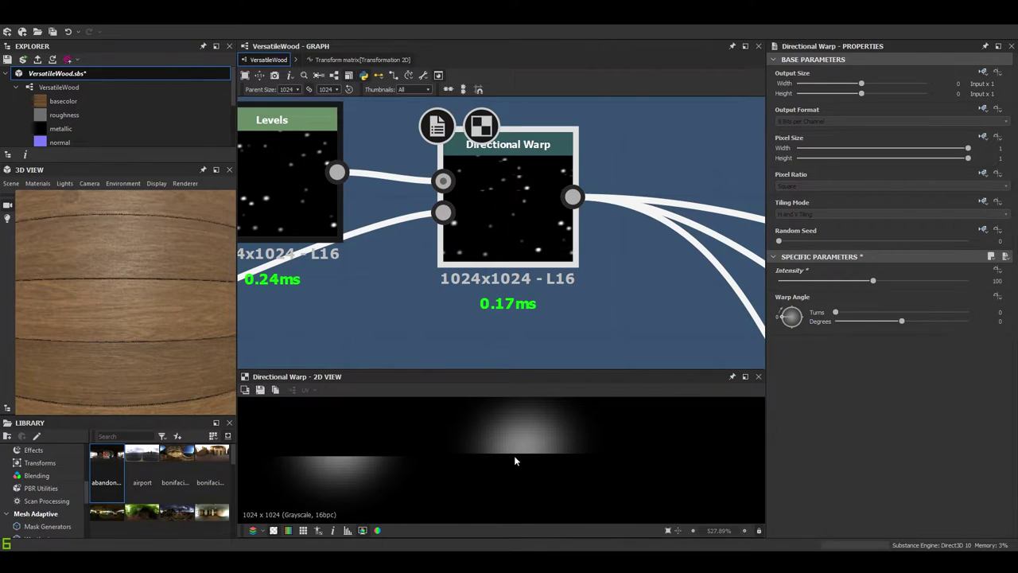
- Inspect the knots near the plank joints on the 3D wood from several angles
{"action": "scroll", "coordinate": [170, 354], "scroll_direction": "up", "scroll_amount": 5}
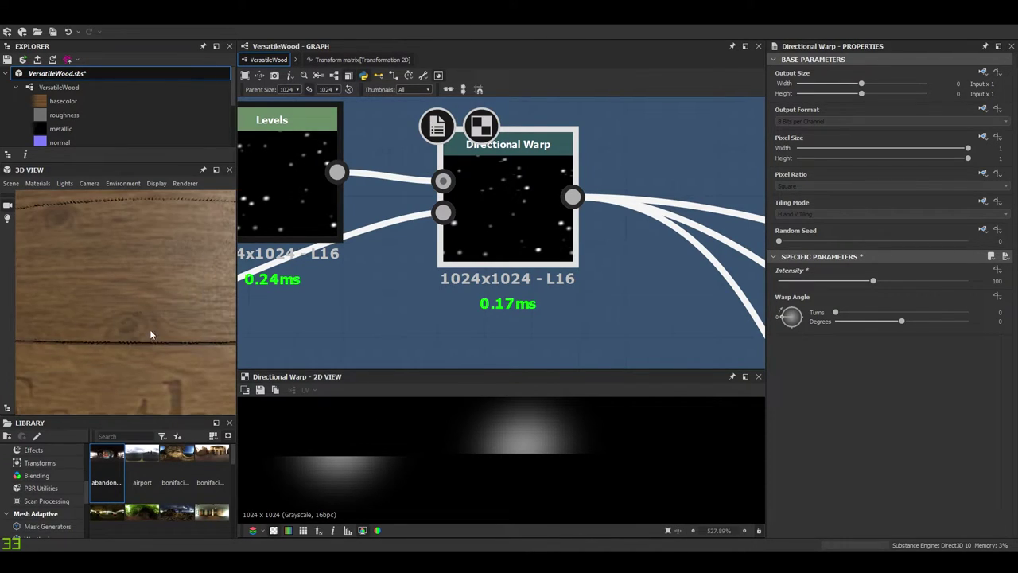
{"action": "scroll", "coordinate": [167, 355], "scroll_direction": "down", "scroll_amount": 3}
{"action": "scroll", "coordinate": [159, 287], "scroll_direction": "down", "scroll_amount": 5}
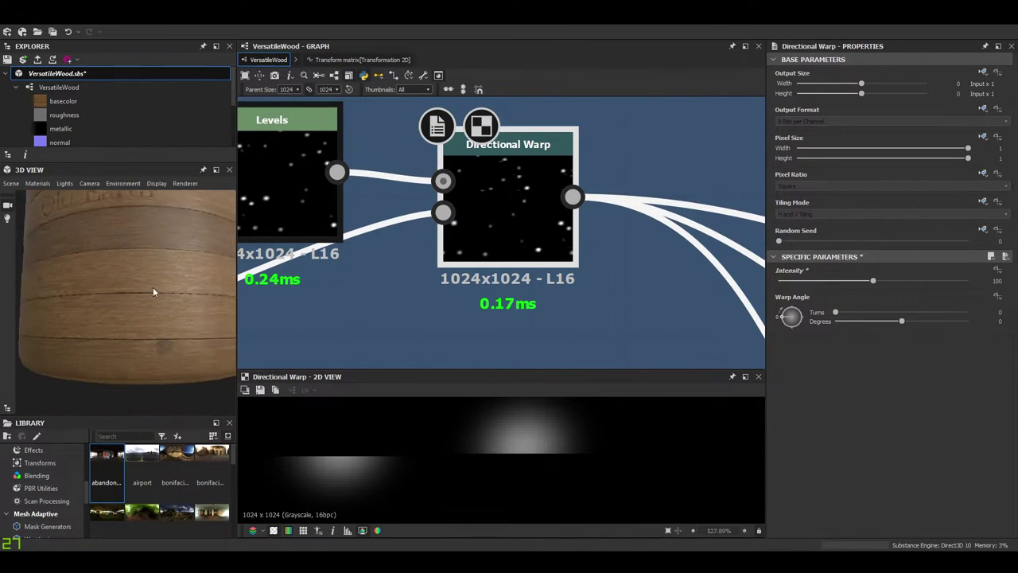
{"action": "left_click_drag", "start_coordinate": [157, 291], "coordinate": [74, 298]}
{"action": "scroll", "coordinate": [134, 314], "scroll_direction": "up", "scroll_amount": 5}
{"action": "left_click_drag", "start_coordinate": [134, 314], "coordinate": [96, 322]}
{"action": "scroll", "coordinate": [172, 313], "scroll_direction": "down", "scroll_amount": 4}
{"action": "scroll", "coordinate": [168, 286], "scroll_direction": "up", "scroll_amount": 3}
{"action": "scroll", "coordinate": [119, 318], "scroll_direction": "down", "scroll_amount": 3}
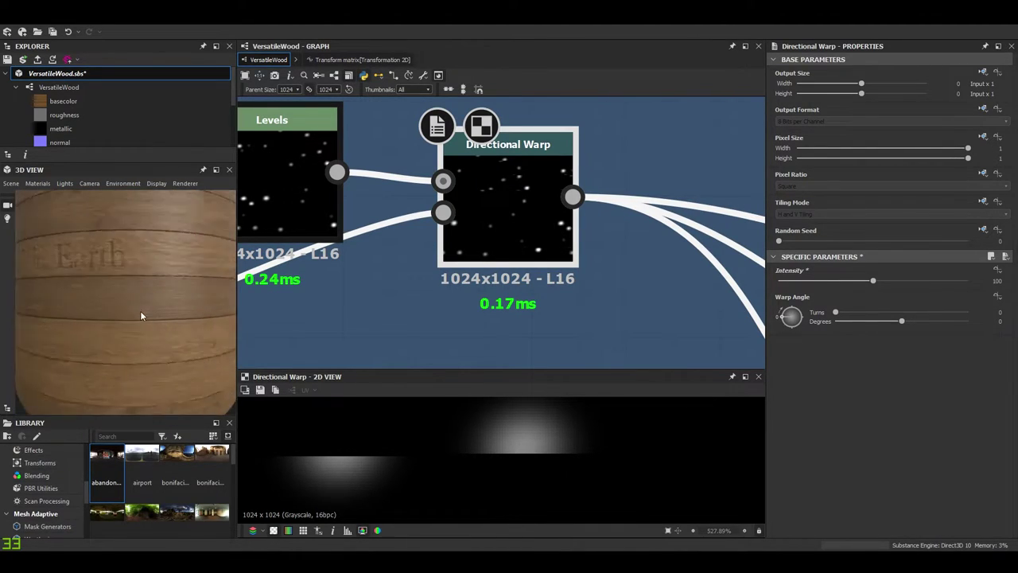
{"action": "scroll", "coordinate": [445, 301], "scroll_direction": "down", "scroll_amount": 1}
{"action": "scroll", "coordinate": [539, 468], "scroll_direction": "down", "scroll_amount": 3}
- Display the vein texture's DeteDirectionalWarp output and examine how the veins bend around the knots
{"action": "scroll", "coordinate": [539, 468], "scroll_direction": "down", "scroll_amount": 6}
{"action": "middle_click_drag", "start_coordinate": [553, 465], "coordinate": [550, 509]}
{"action": "scroll", "coordinate": [576, 493], "scroll_direction": "up", "scroll_amount": 4}
{"action": "scroll", "coordinate": [620, 326], "scroll_direction": "down", "scroll_amount": 4}
{"action": "middle_click_drag", "start_coordinate": [714, 331], "coordinate": [362, 144]}
{"action": "double_click", "coordinate": [531, 135]}
{"action": "scroll", "coordinate": [568, 444], "scroll_direction": "down", "scroll_amount": 2}
{"action": "middle_click_drag", "start_coordinate": [568, 443], "coordinate": [664, 454]}
{"action": "scroll", "coordinate": [439, 450], "scroll_direction": "up", "scroll_amount": 3}
{"action": "middle_click_drag", "start_coordinate": [439, 450], "coordinate": [556, 478]}
{"action": "scroll", "coordinate": [576, 485], "scroll_direction": "down", "scroll_amount": 4}
{"action": "scroll", "coordinate": [557, 471], "scroll_direction": "up", "scroll_amount": 1}
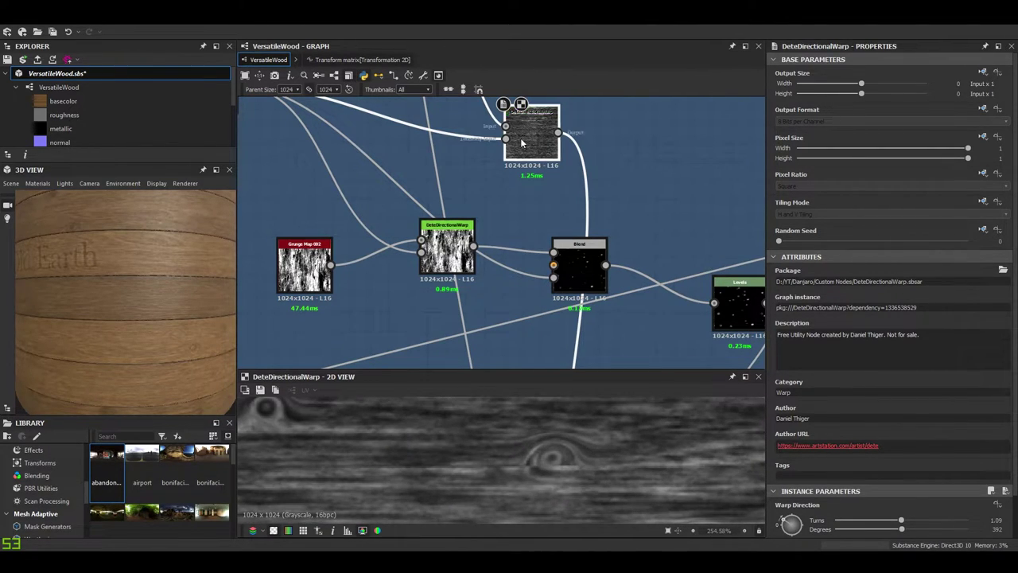
- Expand the graph's Knots input parameter, try a default of 40, and inspect the knots in 3D
{"action": "middle_click_drag", "start_coordinate": [542, 140], "coordinate": [537, 167]}
{"action": "scroll", "coordinate": [859, 468], "scroll_direction": "down", "scroll_amount": 1}
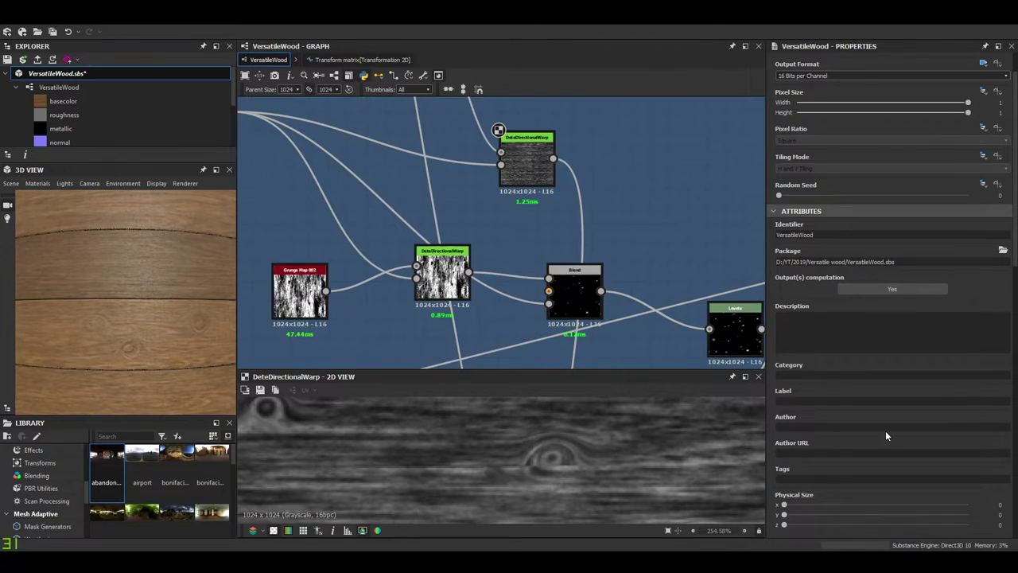
{"action": "scroll", "coordinate": [885, 430], "scroll_direction": "down", "scroll_amount": 5}
{"action": "left_click", "coordinate": [827, 279]}
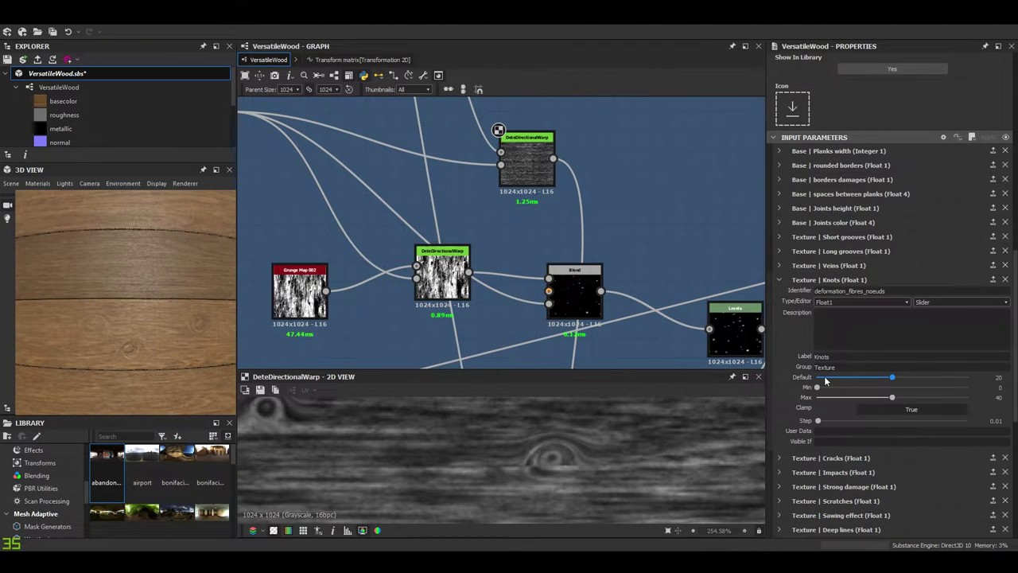
{"action": "left_click", "coordinate": [966, 377]}
{"action": "left_click_drag", "start_coordinate": [151, 332], "coordinate": [162, 301]}
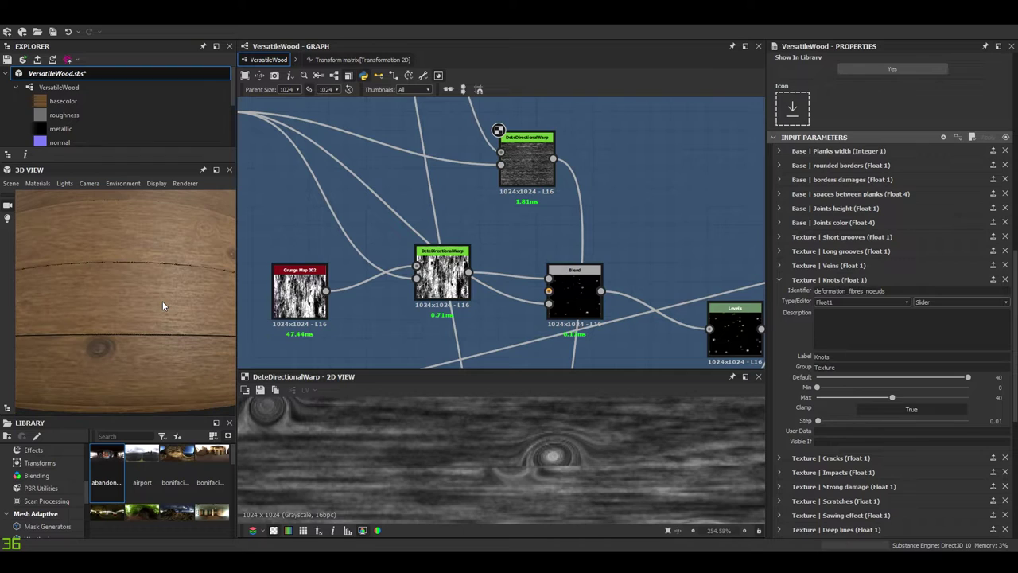
- Try a default of 30 for the Knots input parameter and inspect a knot on the 3D wood
{"action": "left_click", "coordinate": [998, 377]}
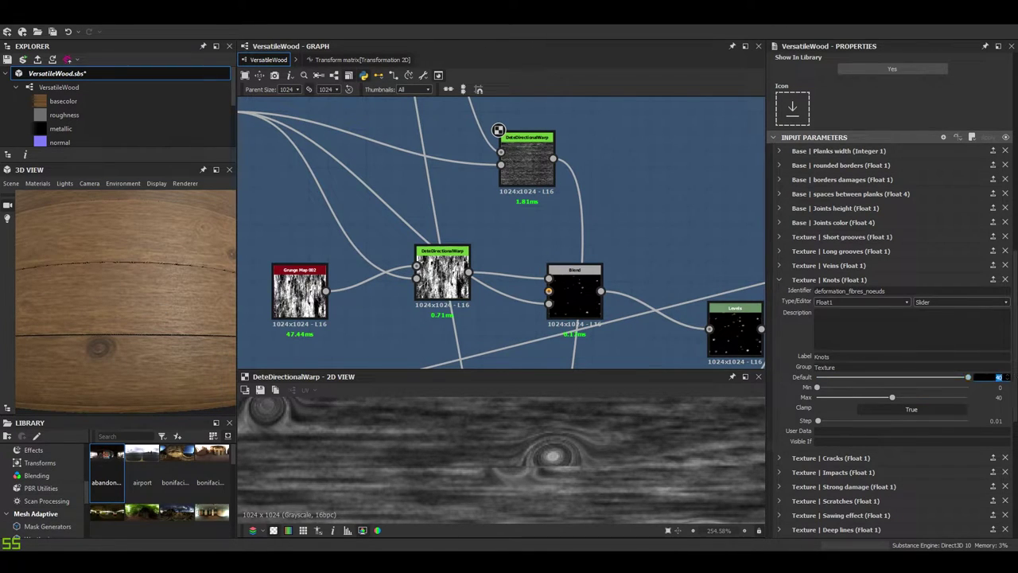
{"action": "key", "text": "Return"}
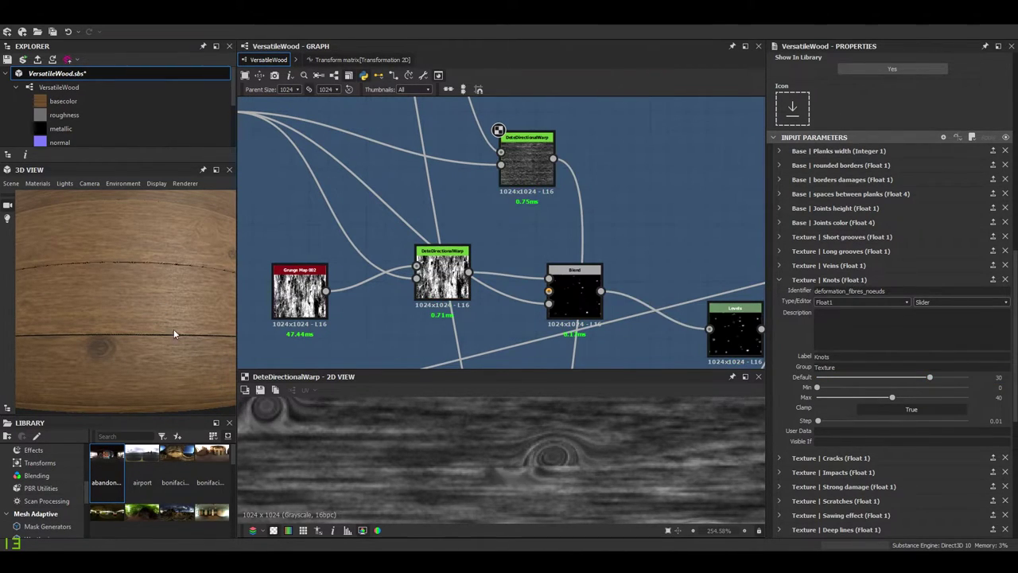
{"action": "left_click_drag", "start_coordinate": [103, 345], "coordinate": [124, 347]}
- Set the Knots input parameter's default to 20
{"action": "left_click", "coordinate": [991, 377]}
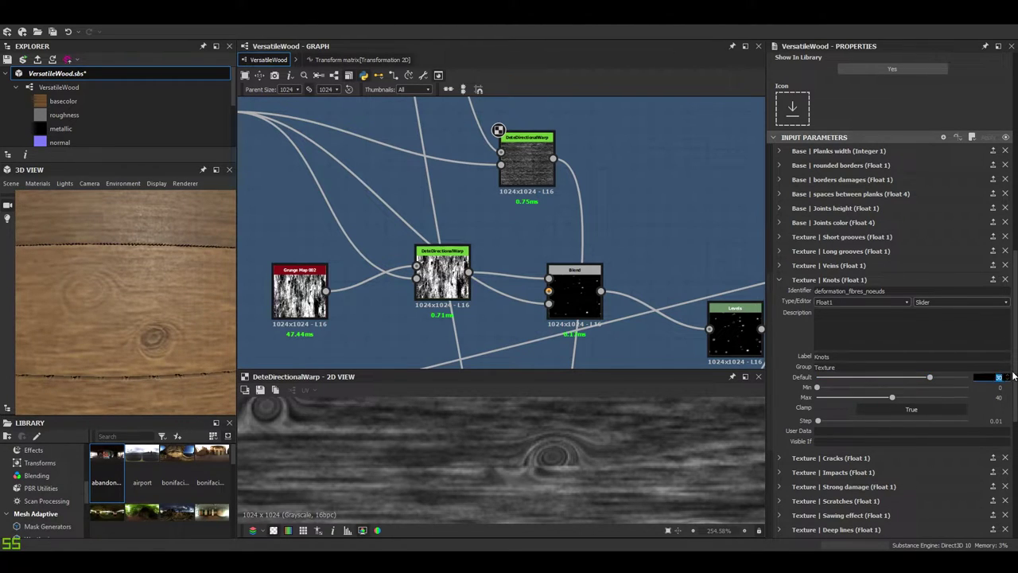
{"action": "type", "text": "20"}
{"action": "key", "text": "Return"}
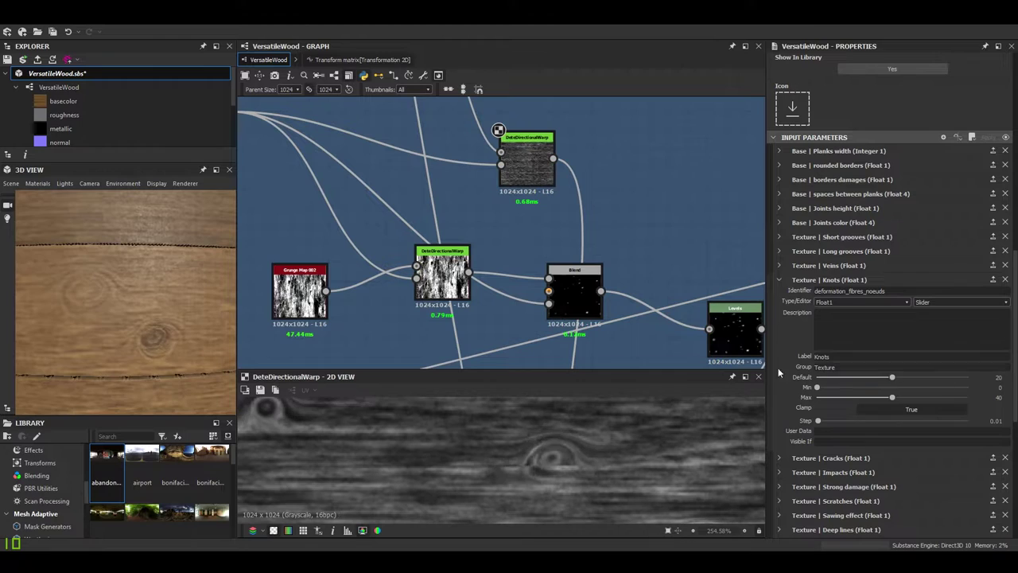
- Inspect the knots on the 3D wood, open the knots' Tile Sampler, and examine its position, rotation and color parameters
{"action": "left_click_drag", "start_coordinate": [201, 283], "coordinate": [168, 333]}
{"action": "scroll", "coordinate": [166, 333], "scroll_direction": "up", "scroll_amount": 3}
{"action": "scroll", "coordinate": [166, 333], "scroll_direction": "down", "scroll_amount": 2}
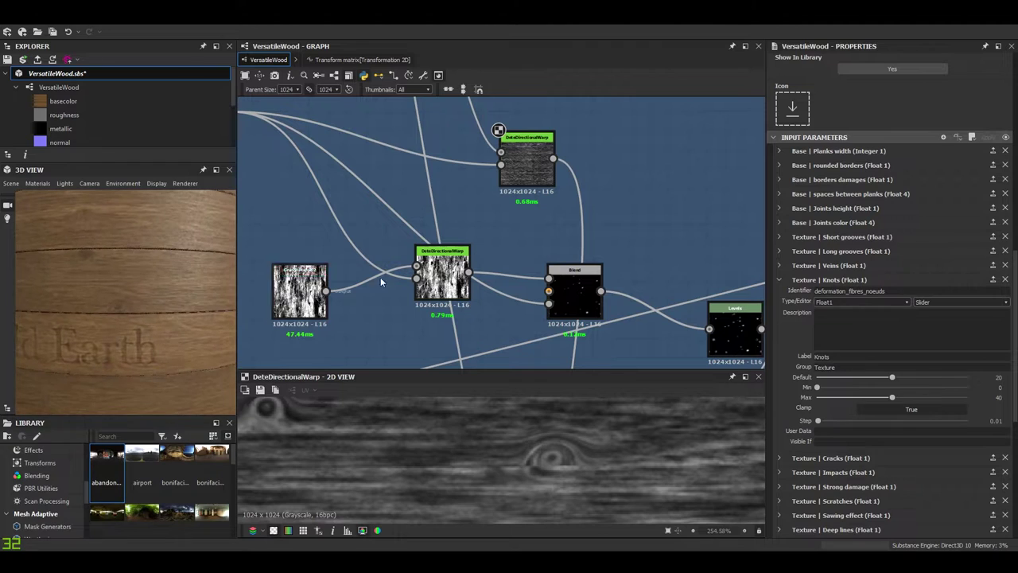
{"action": "scroll", "coordinate": [525, 264], "scroll_direction": "down", "scroll_amount": 4}
{"action": "middle_click_drag", "start_coordinate": [256, 190], "coordinate": [424, 208]}
{"action": "scroll", "coordinate": [424, 207], "scroll_direction": "up", "scroll_amount": 1}
{"action": "scroll", "coordinate": [424, 207], "scroll_direction": "up", "scroll_amount": 3}
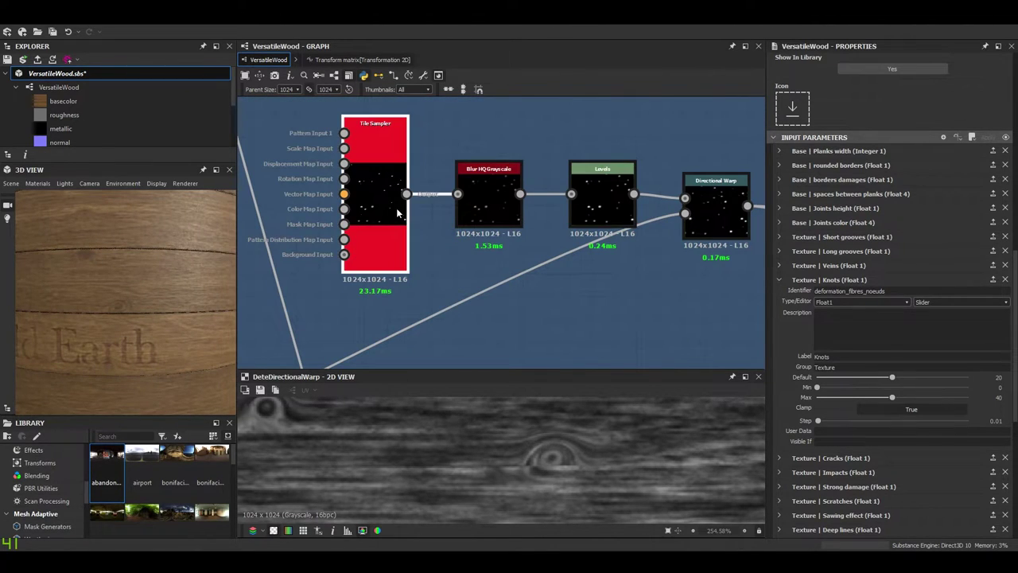
{"action": "left_click", "coordinate": [396, 208]}
{"action": "scroll", "coordinate": [908, 338], "scroll_direction": "down", "scroll_amount": 15}
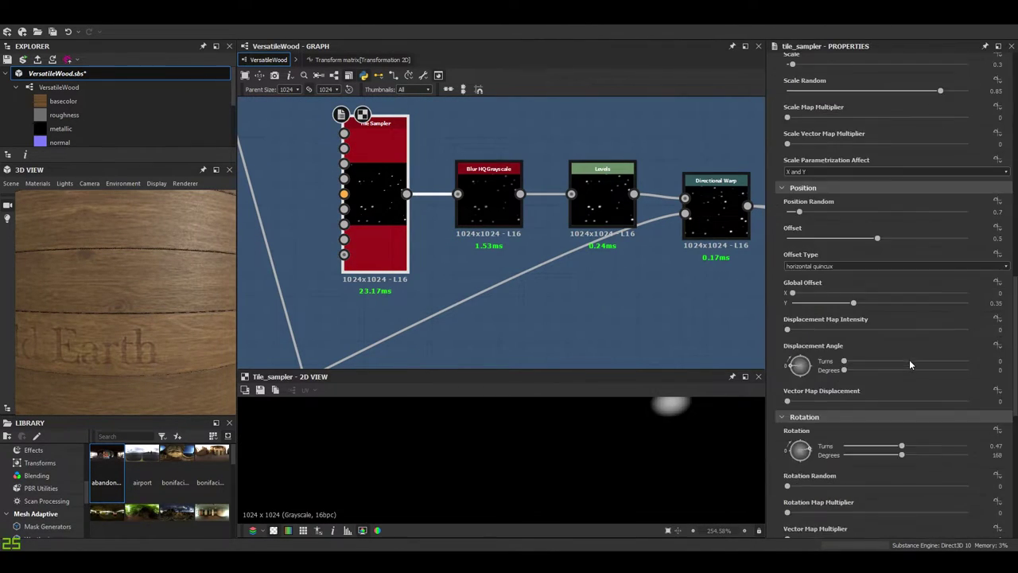
{"action": "scroll", "coordinate": [875, 382], "scroll_direction": "down", "scroll_amount": 4}
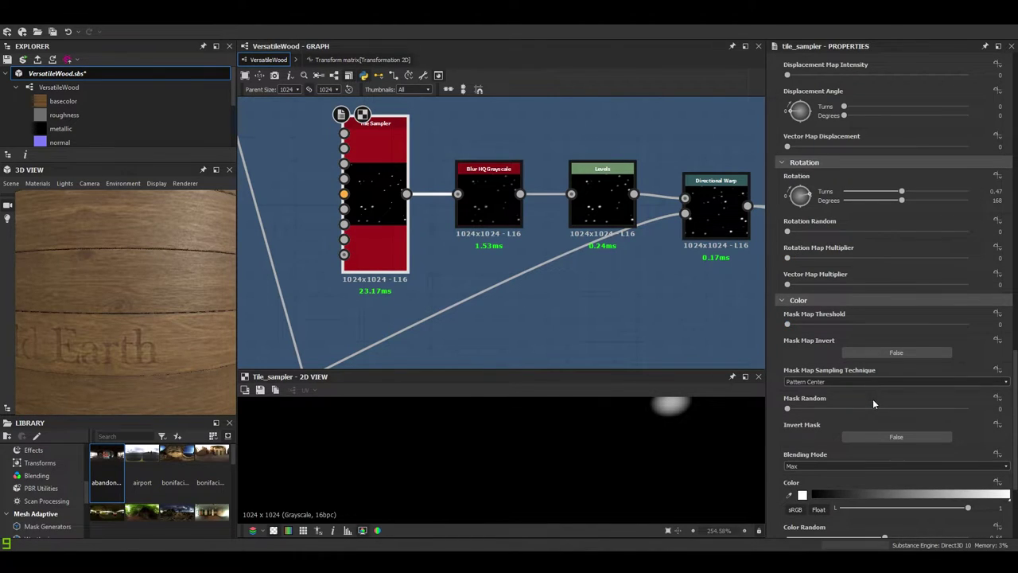
{"action": "scroll", "coordinate": [872, 401], "scroll_direction": "up", "scroll_amount": 6}
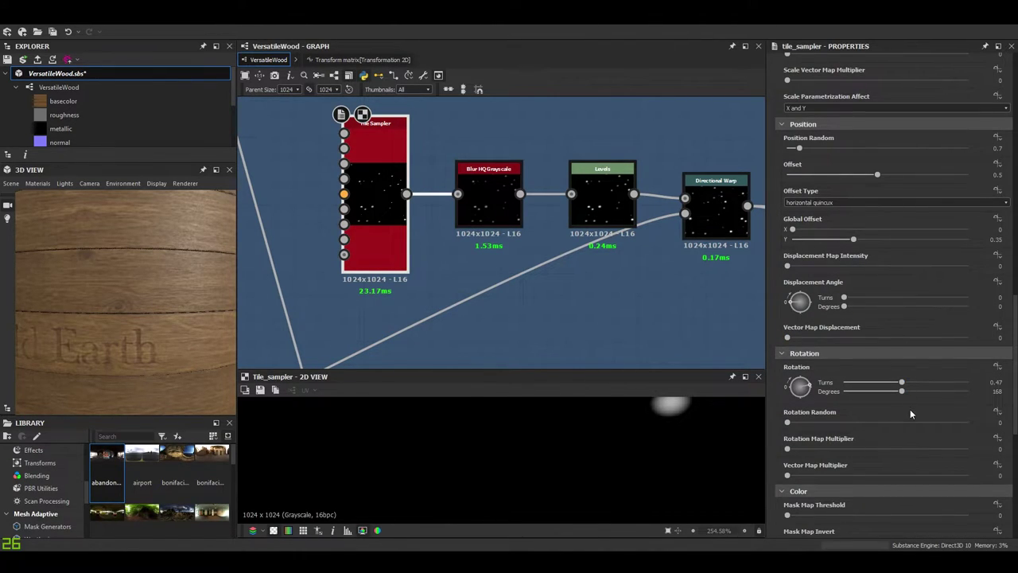
- Try a Scale of 0.2 on the knots' Tile Sampler, inspect the wood in 3D, and restore the Scale to 0.3
{"action": "scroll", "coordinate": [910, 408], "scroll_direction": "up", "scroll_amount": 3}
{"action": "scroll", "coordinate": [911, 413], "scroll_direction": "up", "scroll_amount": 2}
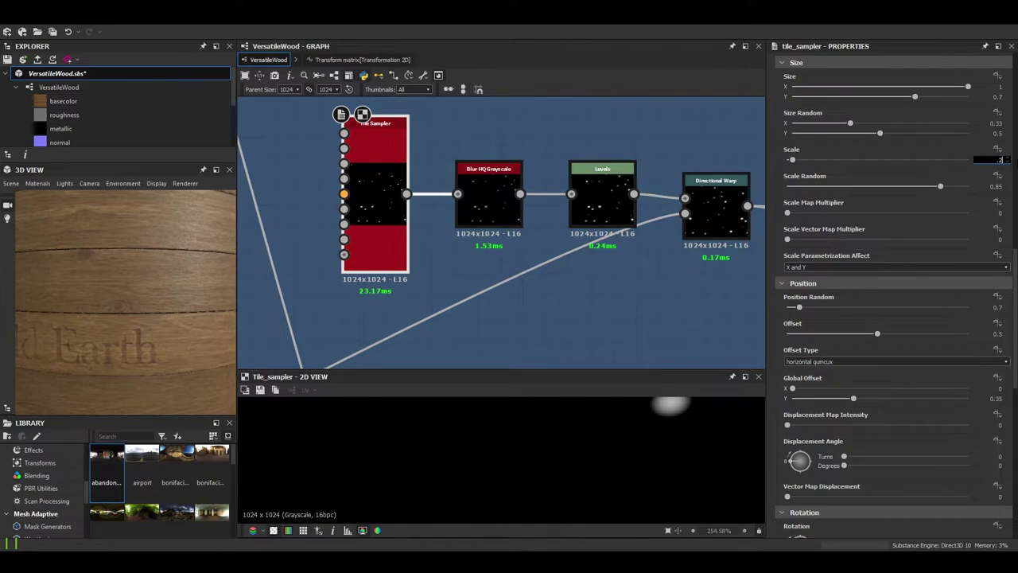
{"action": "key", "text": "Return"}
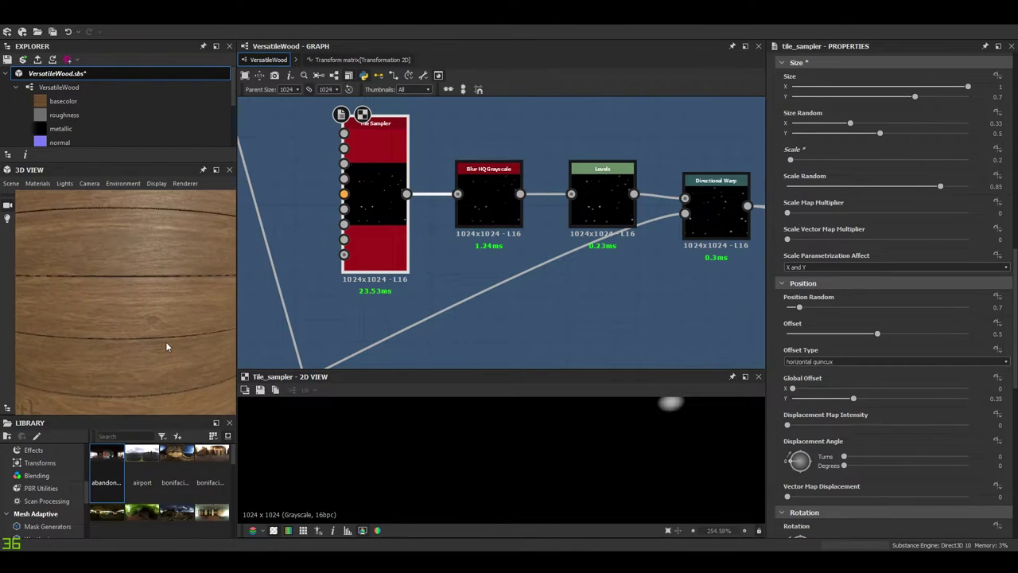
{"action": "left_click_drag", "start_coordinate": [160, 340], "coordinate": [151, 322]}
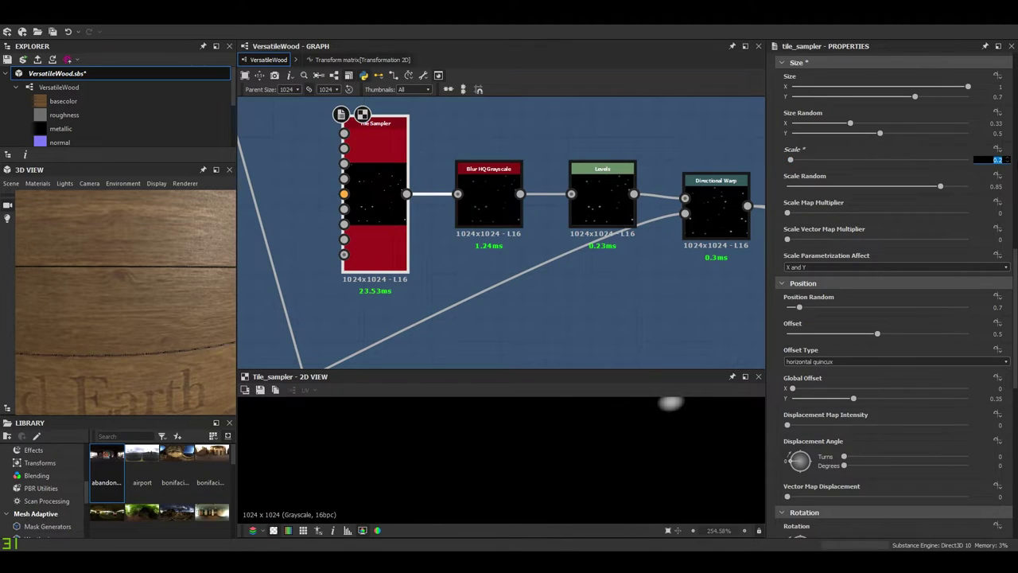
{"action": "key", "text": "Return"}
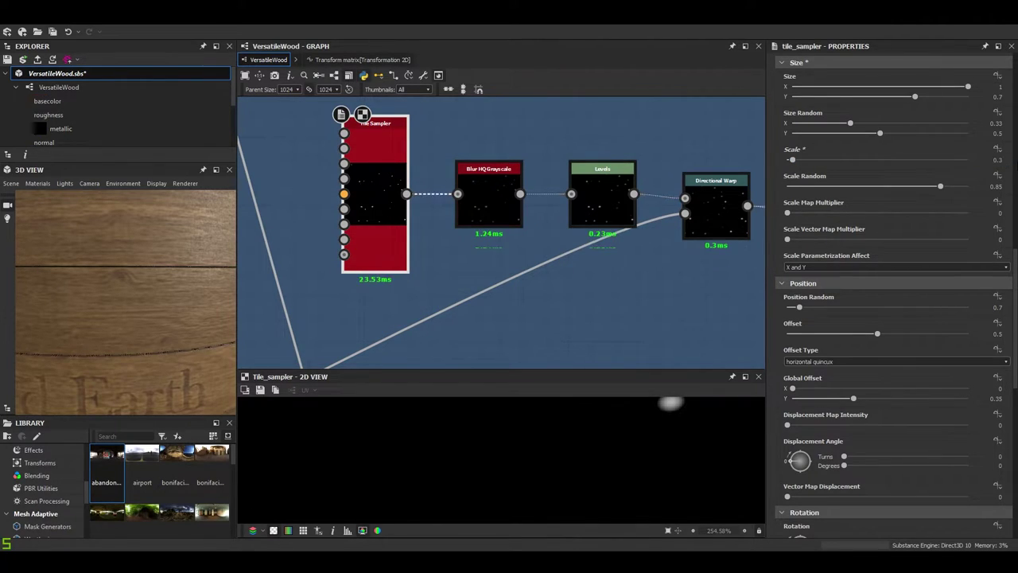
- Display the vein DeteDirectionalWarp and the Levels node after the Blend in 2D, and examine a knot up close
{"action": "scroll", "coordinate": [556, 238], "scroll_direction": "down", "scroll_amount": 2}
{"action": "middle_click_drag", "start_coordinate": [715, 262], "coordinate": [295, 129]}
{"action": "double_click", "coordinate": [504, 130]}
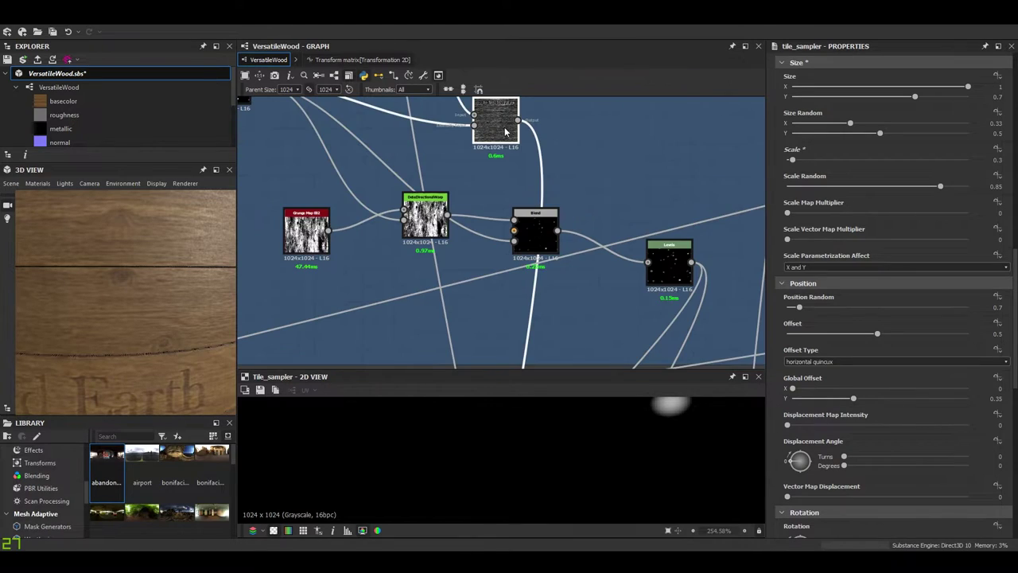
{"action": "scroll", "coordinate": [540, 461], "scroll_direction": "down", "scroll_amount": 3}
{"action": "scroll", "coordinate": [543, 462], "scroll_direction": "up", "scroll_amount": 4}
{"action": "middle_click_drag", "start_coordinate": [505, 457], "coordinate": [538, 459]}
{"action": "scroll", "coordinate": [538, 460], "scroll_direction": "up", "scroll_amount": 3}
{"action": "scroll", "coordinate": [499, 213], "scroll_direction": "down", "scroll_amount": 1}
{"action": "middle_click_drag", "start_coordinate": [334, 256], "coordinate": [577, 262]}
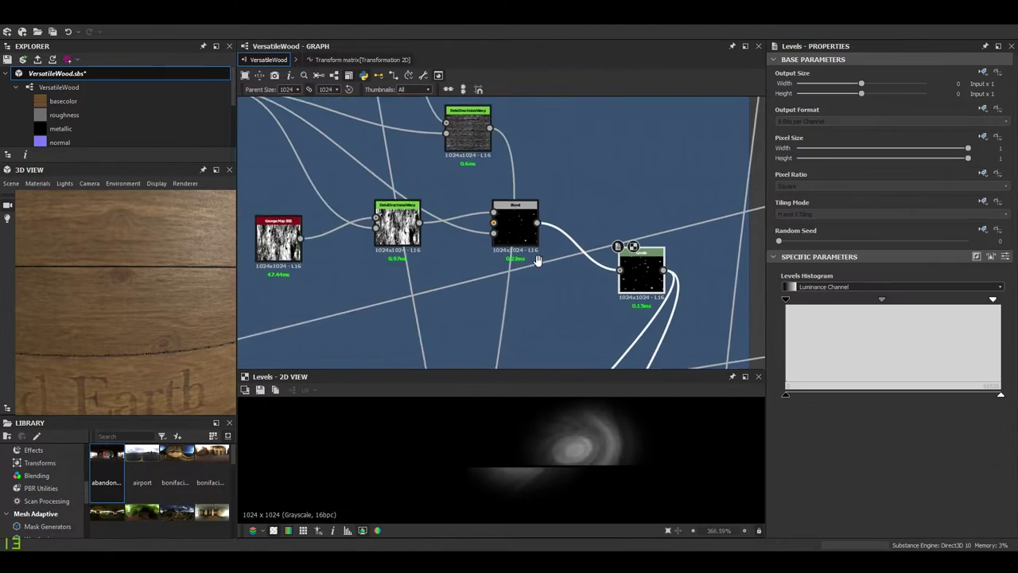
- Inspect a knot near the plank joint in 3D and compare it with the vein DeteDirectionalWarp output in 2D
{"action": "left_click_drag", "start_coordinate": [144, 283], "coordinate": [154, 287]}
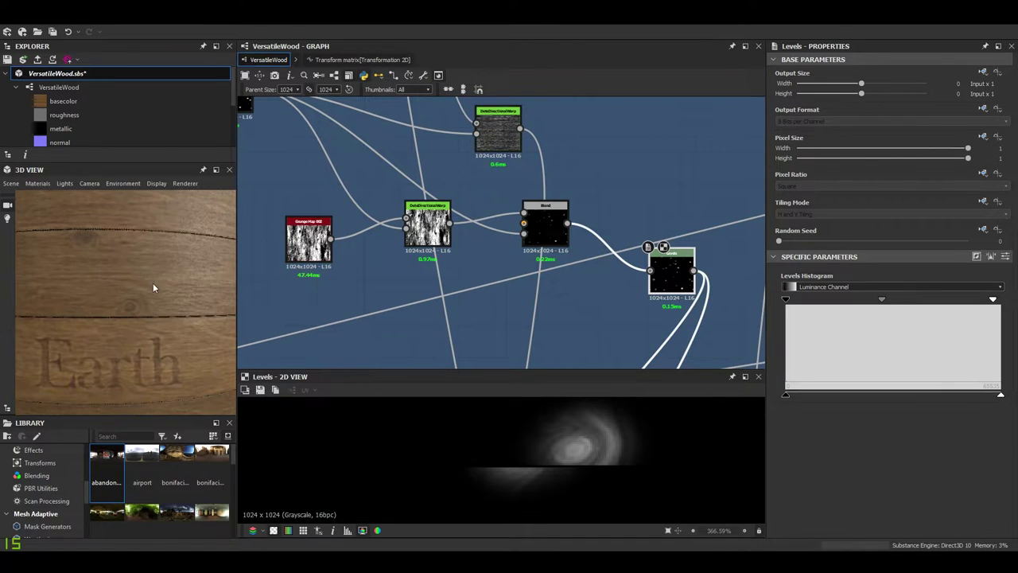
{"action": "middle_click_drag", "start_coordinate": [155, 286], "coordinate": [146, 316]}
{"action": "scroll", "coordinate": [140, 314], "scroll_direction": "up", "scroll_amount": 3}
{"action": "double_click", "coordinate": [498, 131]}
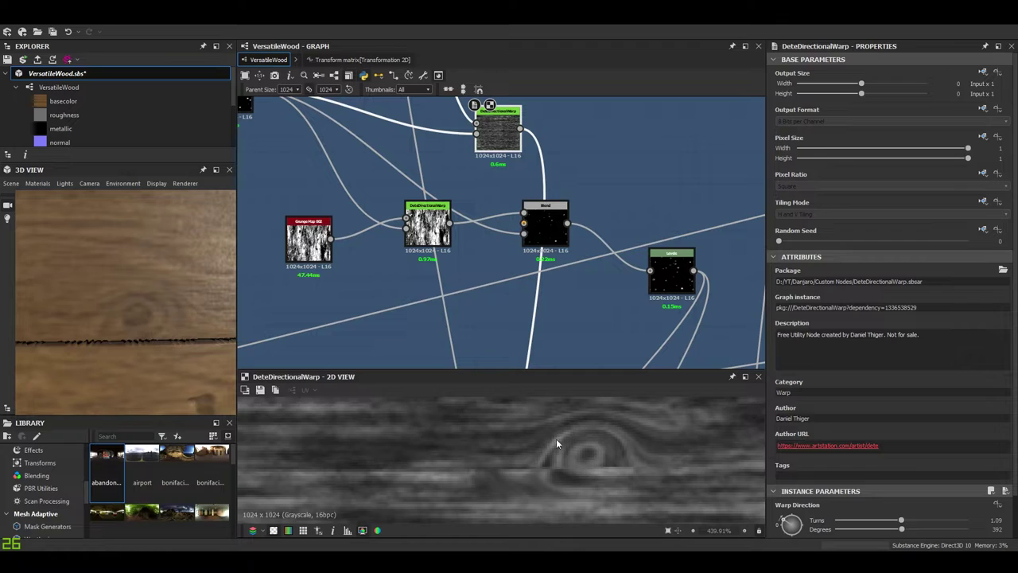
{"action": "scroll", "coordinate": [597, 444], "scroll_direction": "down", "scroll_amount": 3}
{"action": "scroll", "coordinate": [494, 440], "scroll_direction": "up", "scroll_amount": 2}
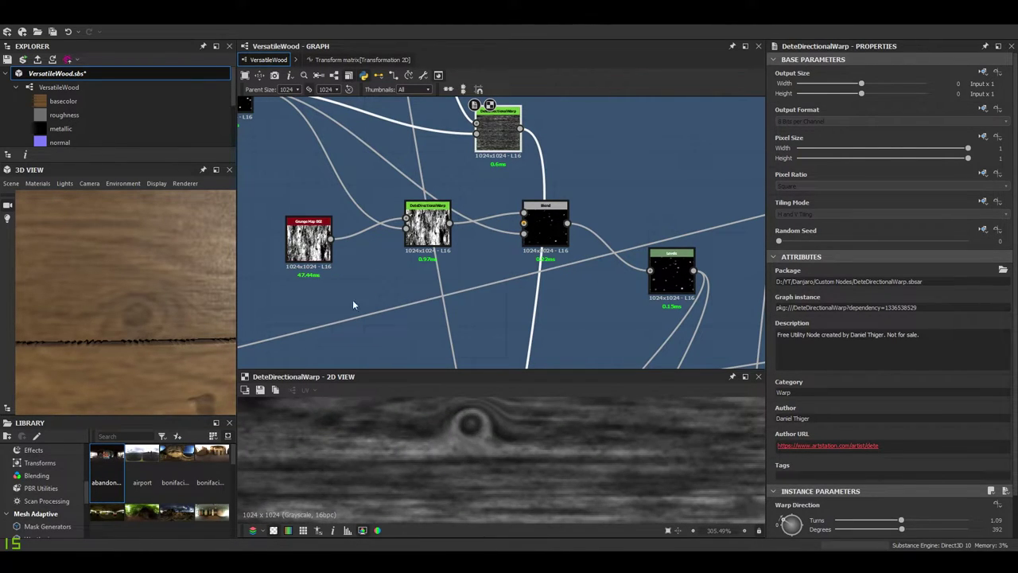
- Display the DeteDirectionalWarp fed by Grunge Map 002 and examine the grunge's distortion around the knots
{"action": "double_click", "coordinate": [439, 235]}
{"action": "scroll", "coordinate": [458, 457], "scroll_direction": "up", "scroll_amount": 4}
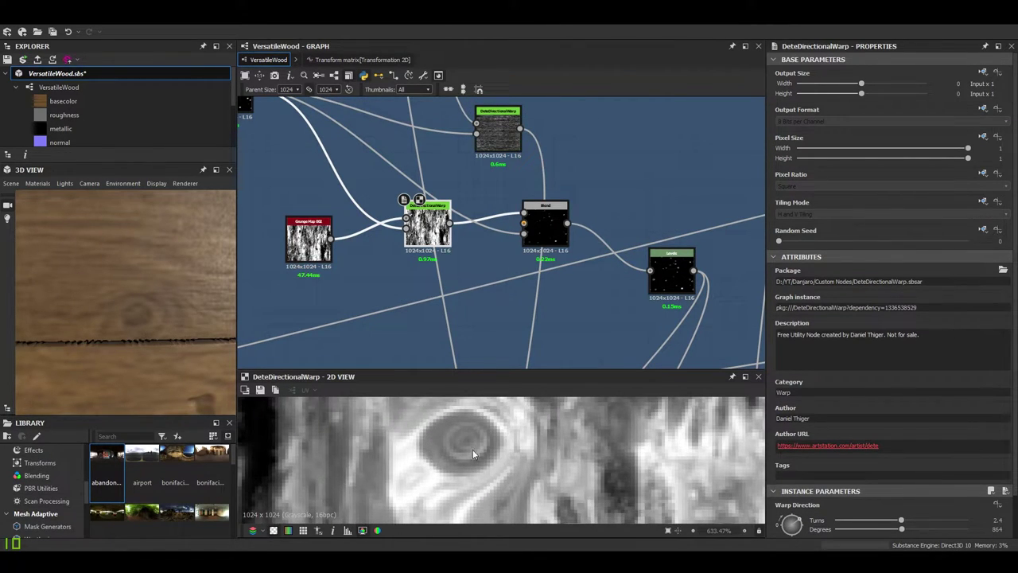
{"action": "scroll", "coordinate": [517, 450], "scroll_direction": "down", "scroll_amount": 7}
{"action": "scroll", "coordinate": [589, 465], "scroll_direction": "up", "scroll_amount": 4}
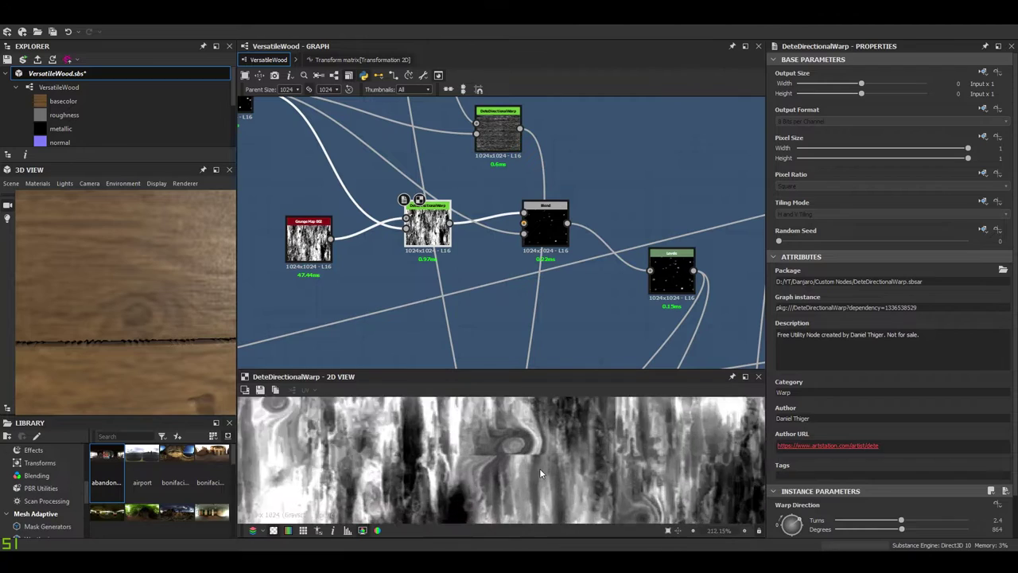
- Display the upstream knot map that drives the warps and compare it with the warped grunge output
{"action": "middle_click_drag", "start_coordinate": [294, 144], "coordinate": [494, 279]}
{"action": "scroll", "coordinate": [457, 268], "scroll_direction": "up", "scroll_amount": 3}
{"action": "scroll", "coordinate": [396, 218], "scroll_direction": "down", "scroll_amount": 1}
{"action": "double_click", "coordinate": [327, 144]}
{"action": "scroll", "coordinate": [594, 437], "scroll_direction": "down", "scroll_amount": 5}
{"action": "middle_click_drag", "start_coordinate": [602, 280], "coordinate": [536, 220]}
{"action": "double_click", "coordinate": [542, 282]}
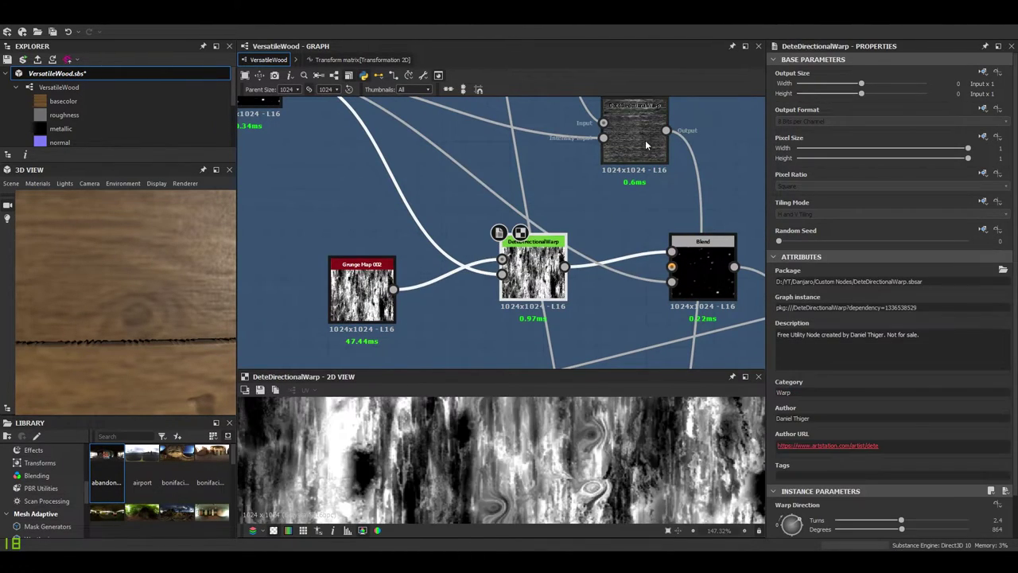
- Move the vein DeteDirectionalWarp node slightly closer to its inputs and display the Grunge Map 002 output
{"action": "left_click_drag", "start_coordinate": [646, 141], "coordinate": [588, 141]}
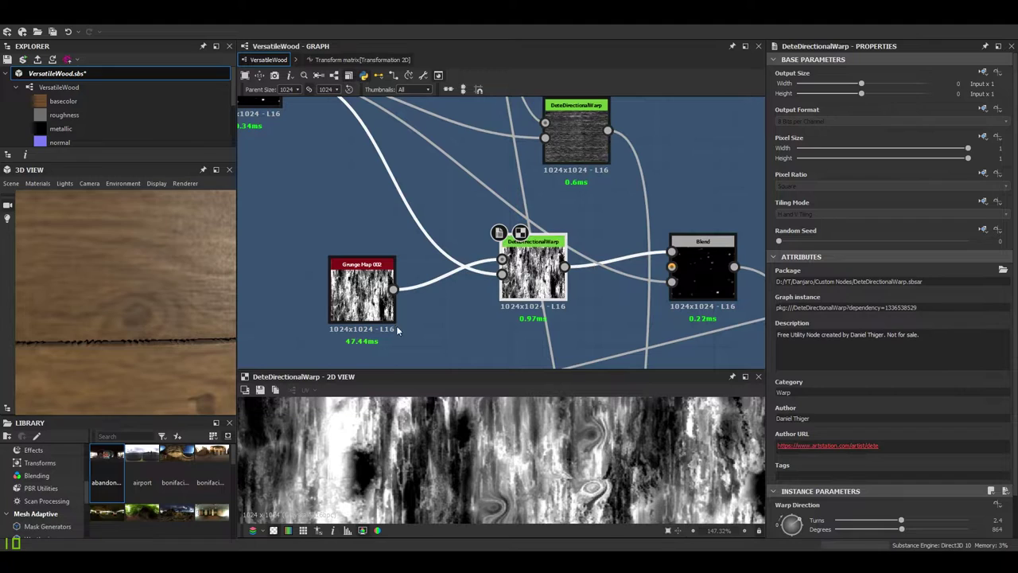
{"action": "left_click", "coordinate": [362, 286]}
{"action": "scroll", "coordinate": [362, 287], "scroll_direction": "up", "scroll_amount": 3}
{"action": "left_click_drag", "start_coordinate": [362, 323], "coordinate": [335, 231]}
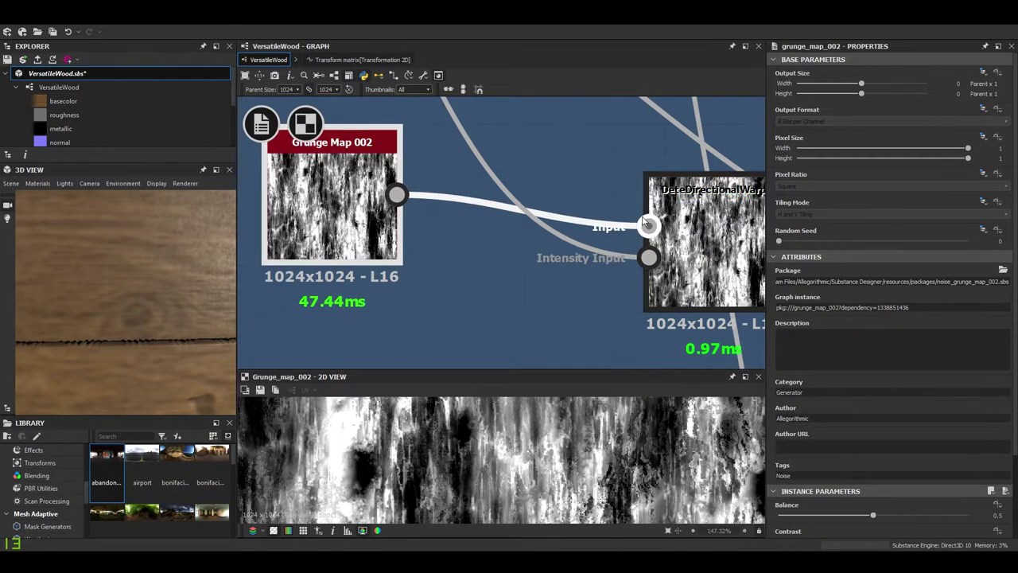
- Display the DeteDirectionalWarp connected to Grunge Map 002 and examine its connections and warp parameters
{"action": "middle_click_drag", "start_coordinate": [666, 236], "coordinate": [450, 237]}
{"action": "double_click", "coordinate": [473, 242]}
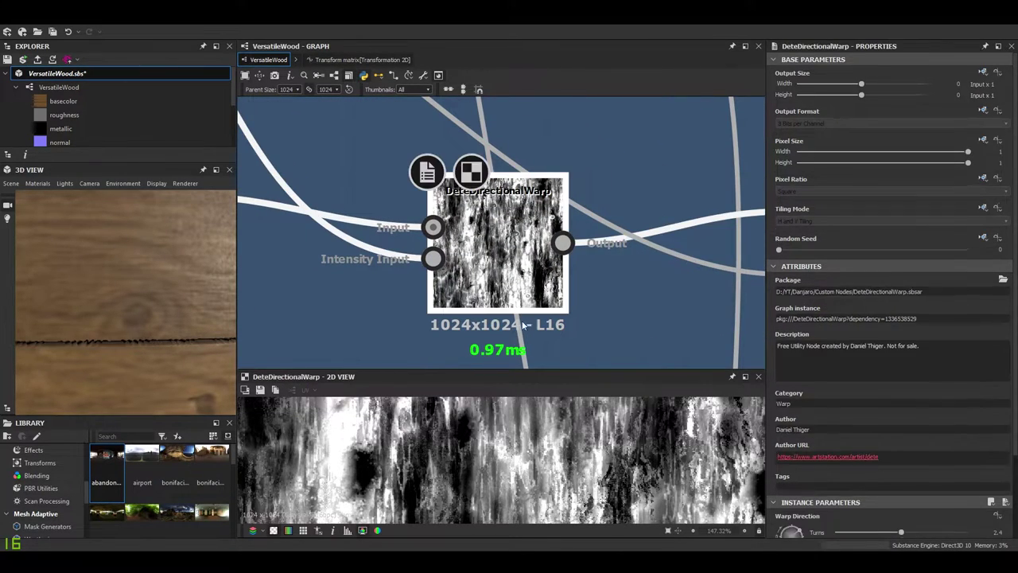
{"action": "scroll", "coordinate": [905, 478], "scroll_direction": "down", "scroll_amount": 1}
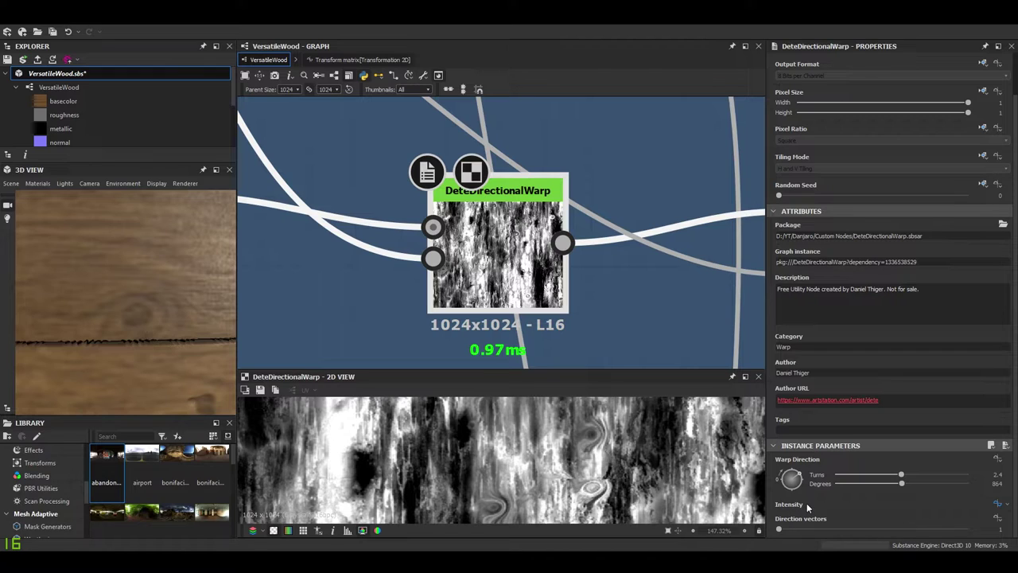
{"action": "scroll", "coordinate": [489, 299], "scroll_direction": "down", "scroll_amount": 3}
{"action": "middle_click_drag", "start_coordinate": [475, 291], "coordinate": [423, 308]}
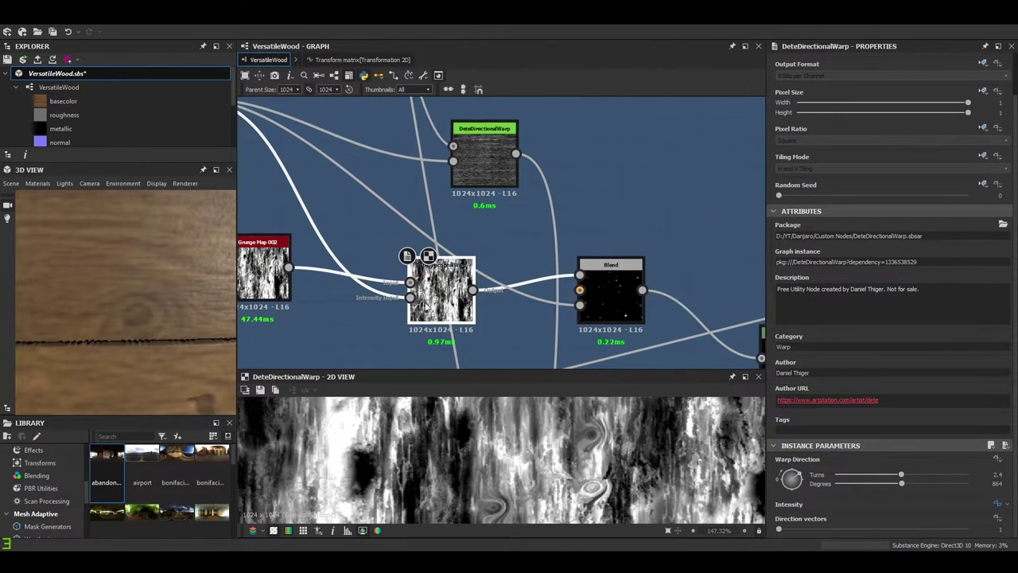
- Open the vein DeteDirectionalWarp's Intensity function, examine its Get Float variable, and return to the VersatileWood graph
{"action": "double_click", "coordinate": [489, 157]}
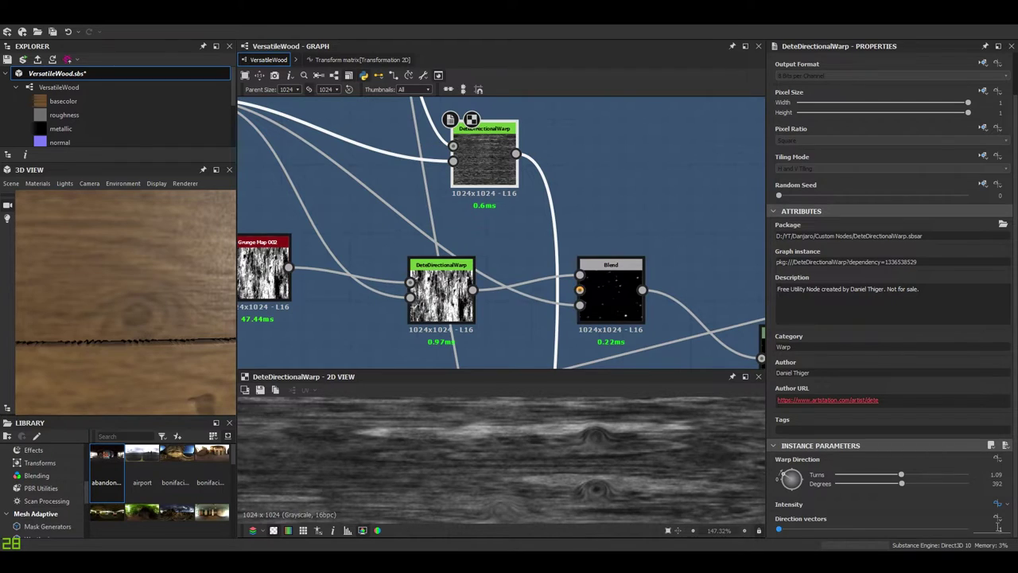
{"action": "left_click", "coordinate": [996, 505]}
{"action": "left_click", "coordinate": [447, 260]}
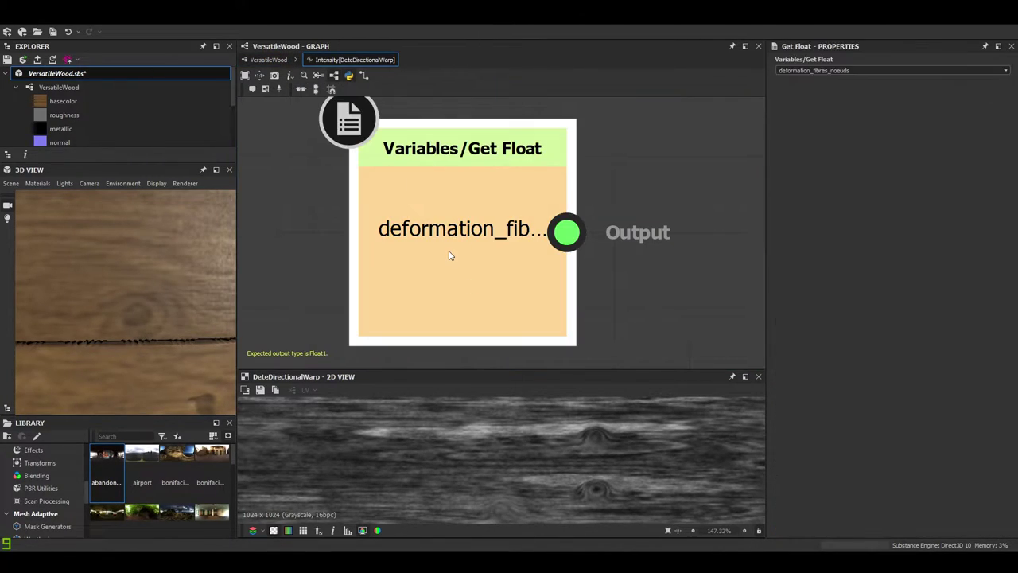
{"action": "left_click", "coordinate": [269, 60]}
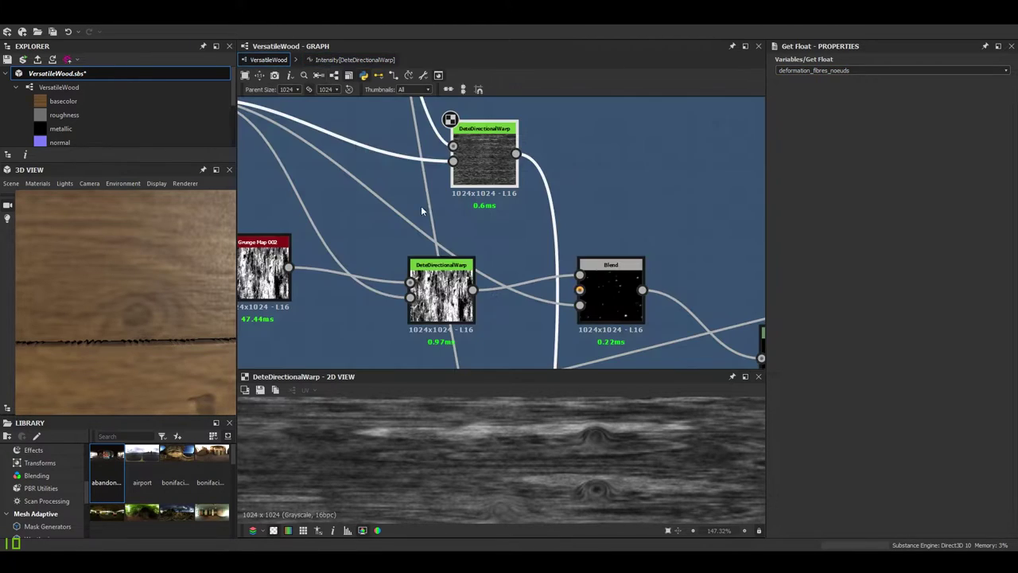
- Open the Intensity function of the grunge's DeteDirectionalWarp, examine its variable, and return to the VersatileWood graph
{"action": "double_click", "coordinate": [441, 293]}
{"action": "scroll", "coordinate": [988, 507], "scroll_direction": "down", "scroll_amount": 1}
{"action": "left_click", "coordinate": [995, 504]}
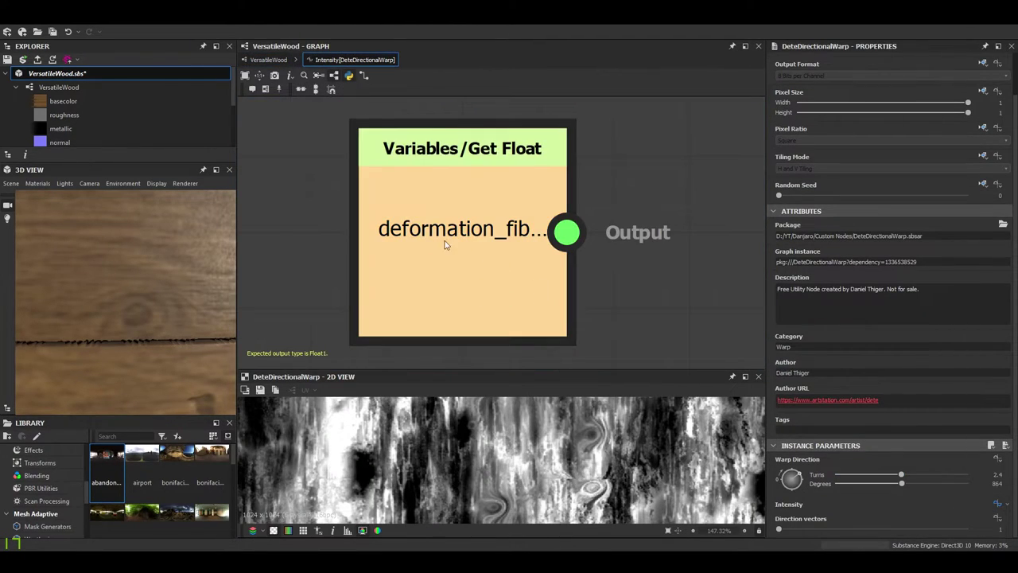
{"action": "left_click", "coordinate": [268, 59]}
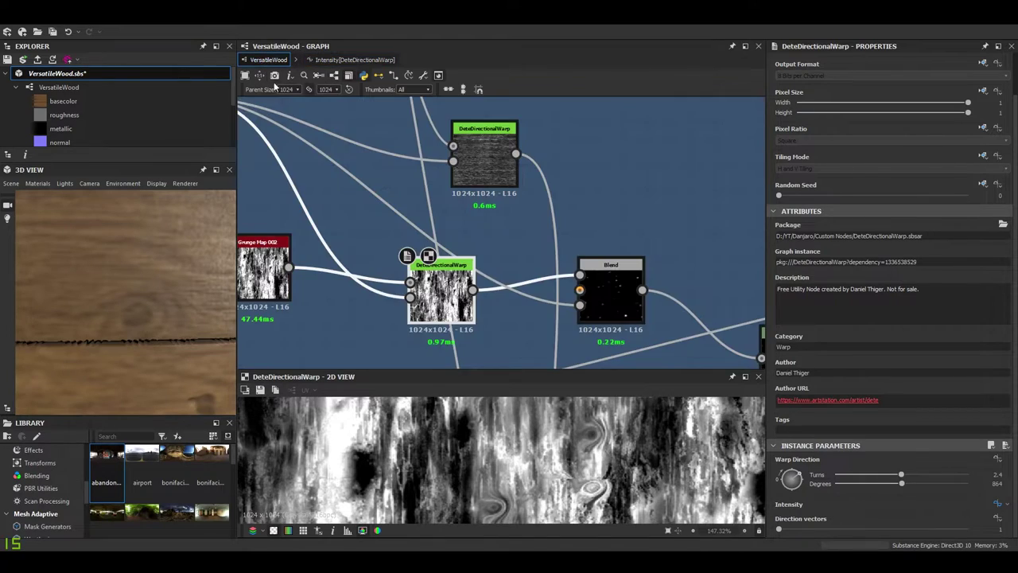
- Expand the graph's Knots input parameter, try a default of 0, and examine the warped grunge output
{"action": "left_click", "coordinate": [585, 221]}
{"action": "scroll", "coordinate": [895, 377], "scroll_direction": "down", "scroll_amount": 6}
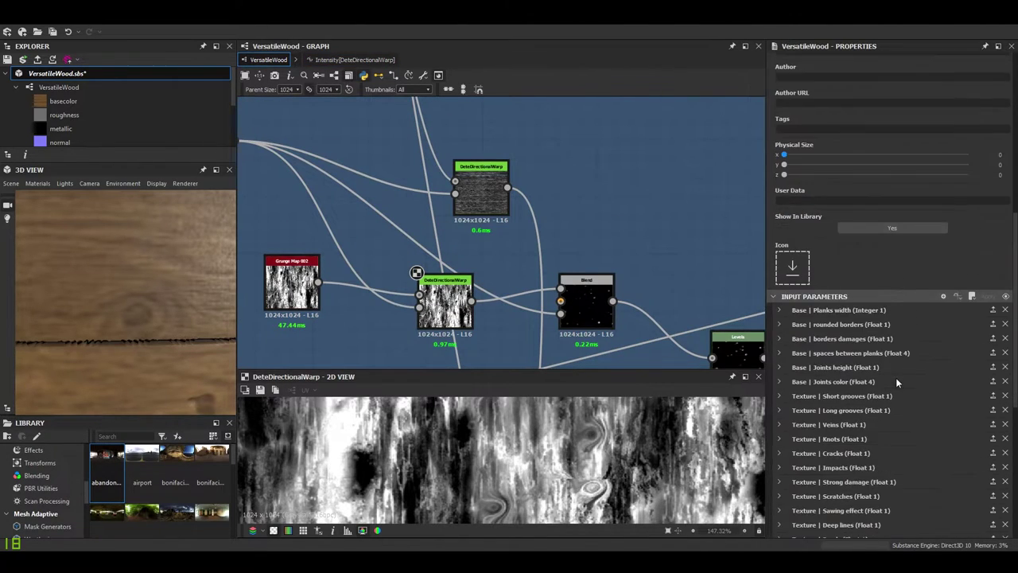
{"action": "left_click", "coordinate": [779, 311]}
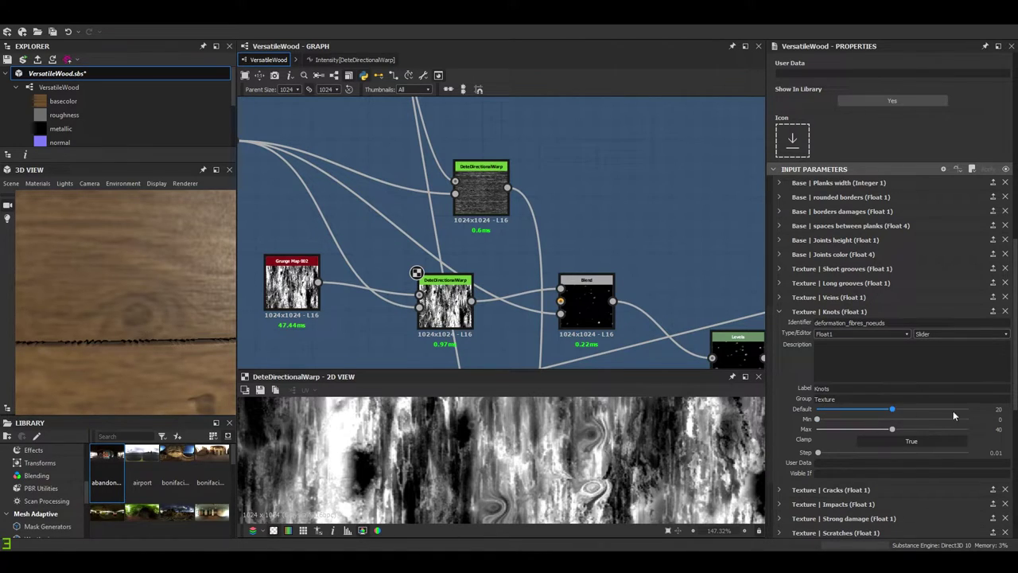
{"action": "left_click", "coordinate": [820, 408]}
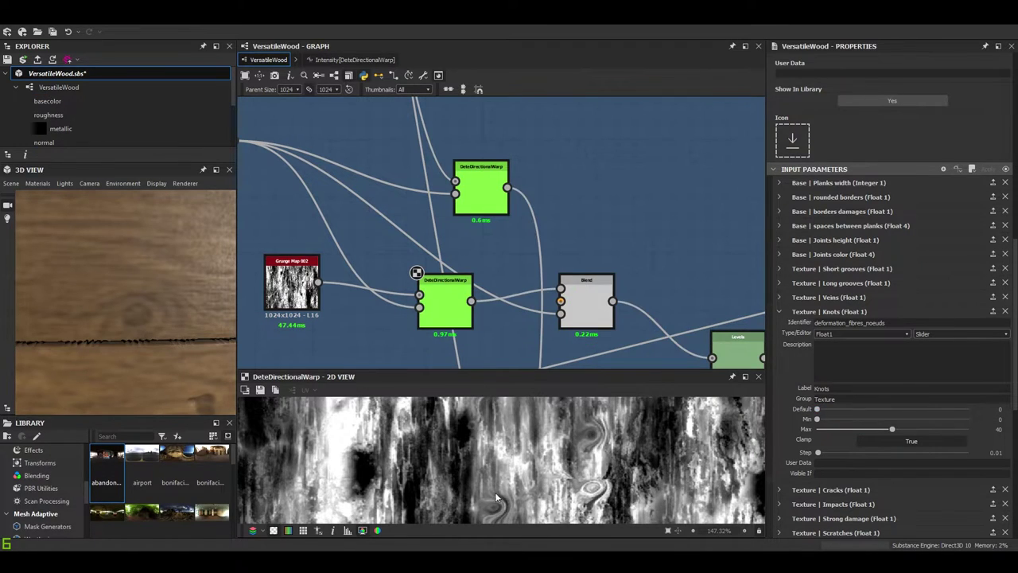
{"action": "scroll", "coordinate": [416, 268], "scroll_direction": "up", "scroll_amount": 4}
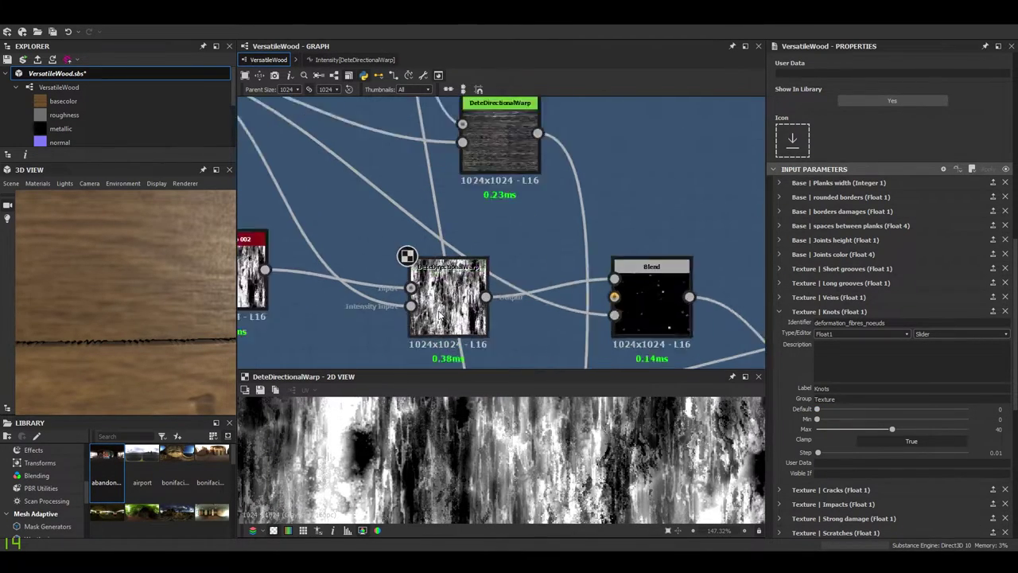
{"action": "left_click", "coordinate": [459, 270]}
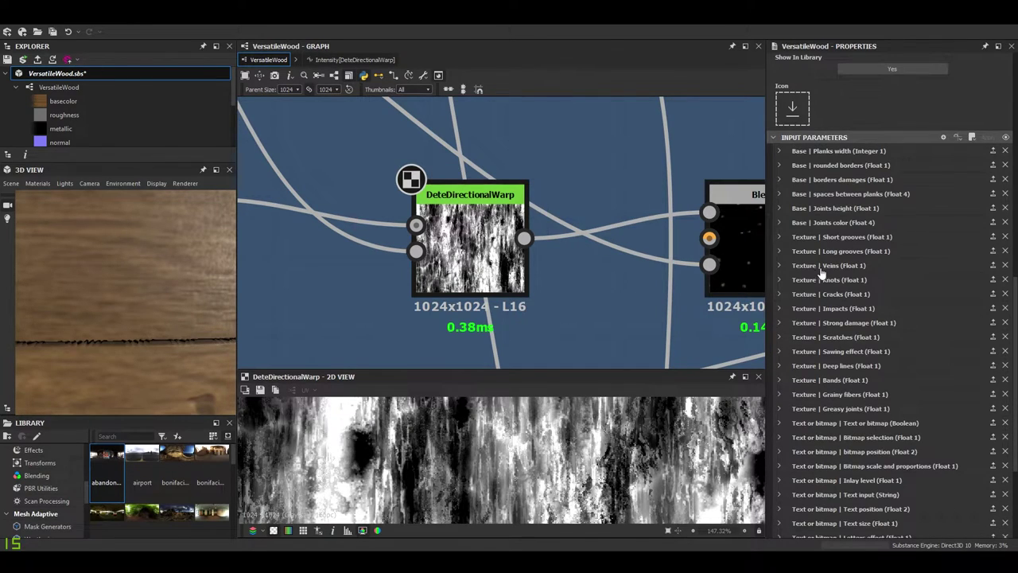
- Restore the Knots input parameter's default to 20 and examine the knots in the warped grunge output
{"action": "left_click", "coordinate": [822, 279]}
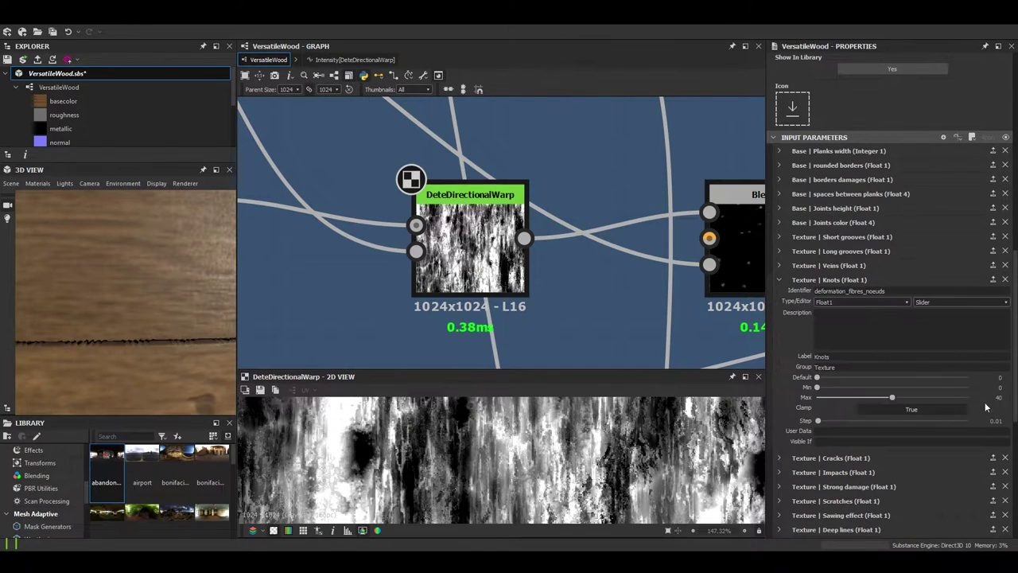
{"action": "type", "text": "20"}
{"action": "key", "text": "Return"}
{"action": "scroll", "coordinate": [584, 472], "scroll_direction": "up", "scroll_amount": 3}
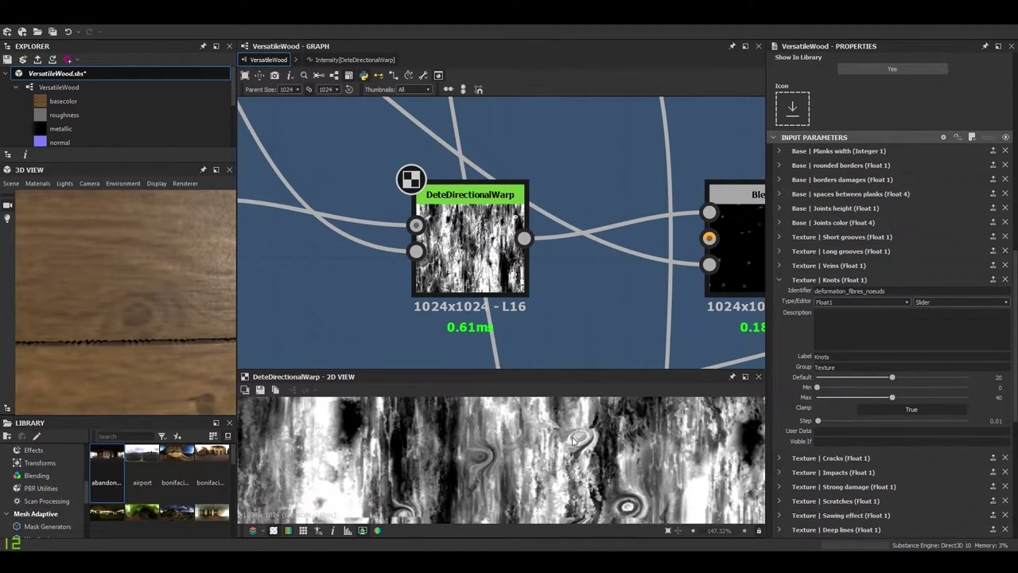
{"action": "middle_click_drag", "start_coordinate": [636, 478], "coordinate": [611, 505]}
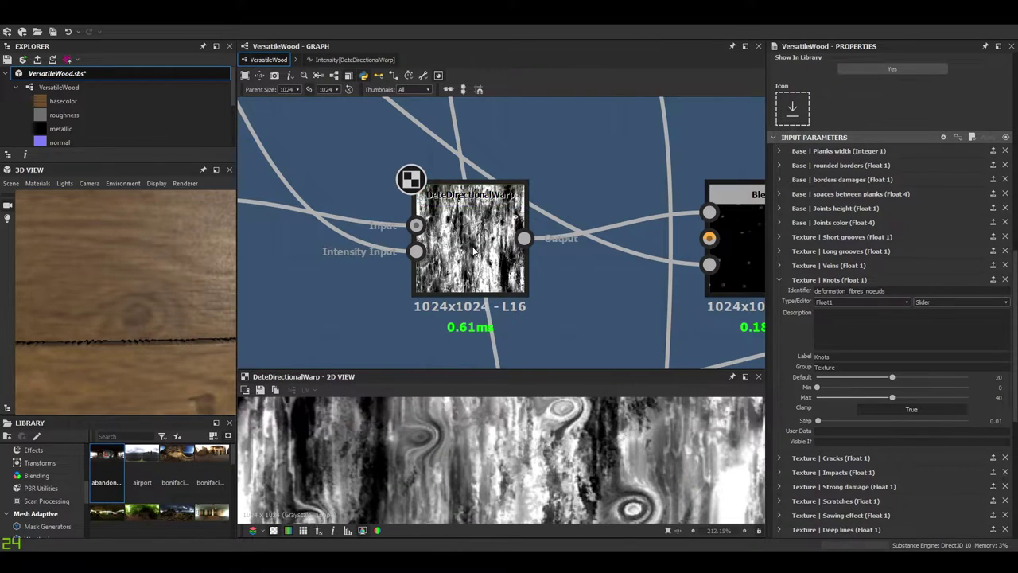
- Display the Blend node fed by the warped grunge and examine a single knot in its output
{"action": "scroll", "coordinate": [470, 243], "scroll_direction": "down", "scroll_amount": 3}
{"action": "scroll", "coordinate": [606, 253], "scroll_direction": "up", "scroll_amount": 3}
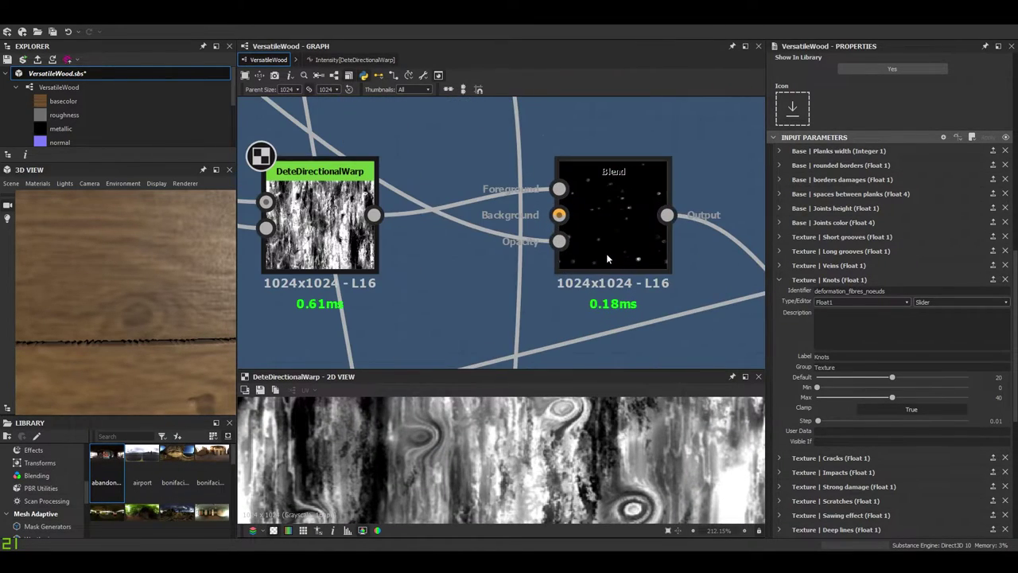
{"action": "double_click", "coordinate": [605, 258]}
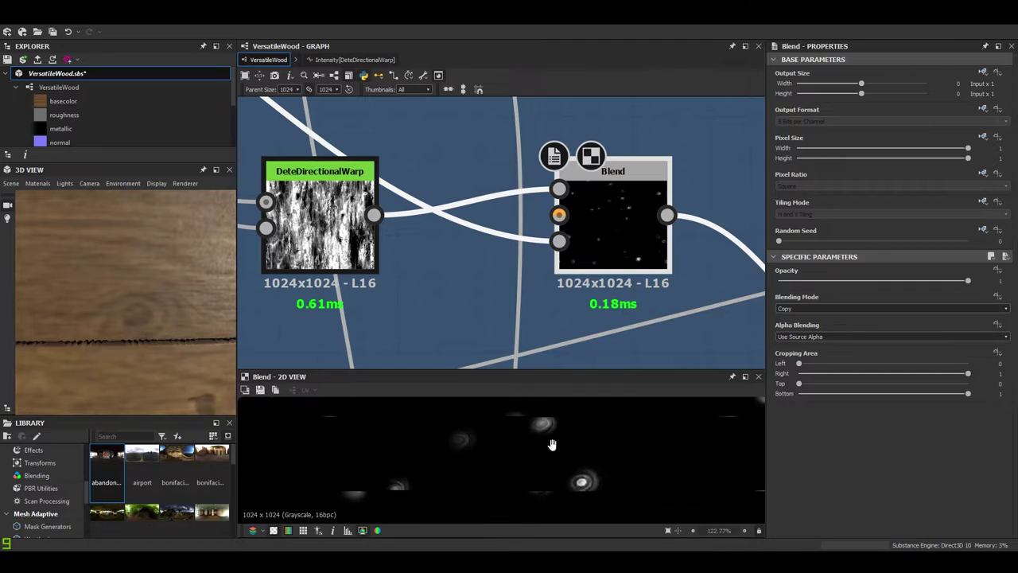
{"action": "scroll", "coordinate": [704, 443], "scroll_direction": "up", "scroll_amount": 5}
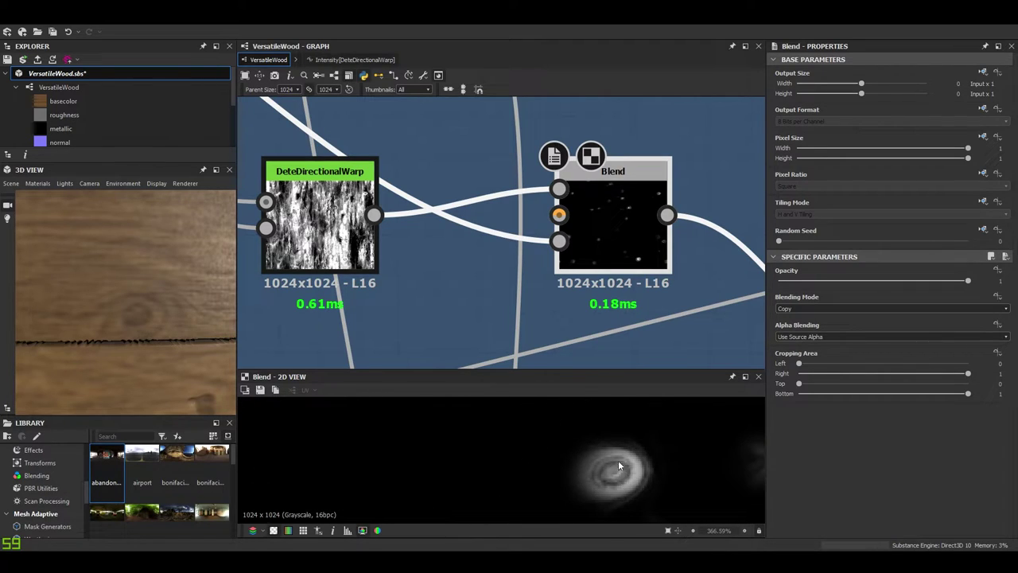
{"action": "scroll", "coordinate": [616, 478], "scroll_direction": "up", "scroll_amount": 1}
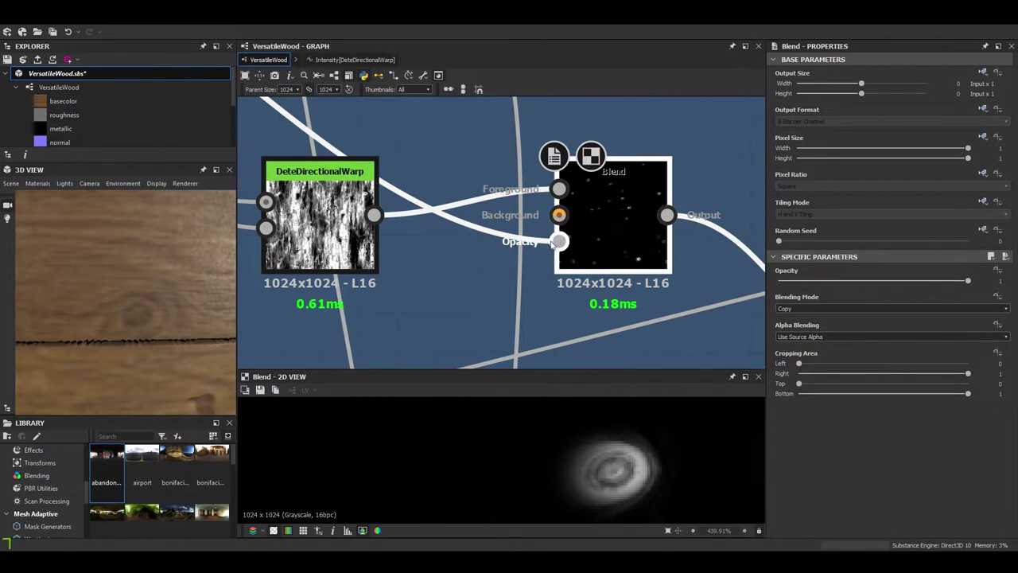
{"action": "scroll", "coordinate": [615, 210], "scroll_direction": "down", "scroll_amount": 1}
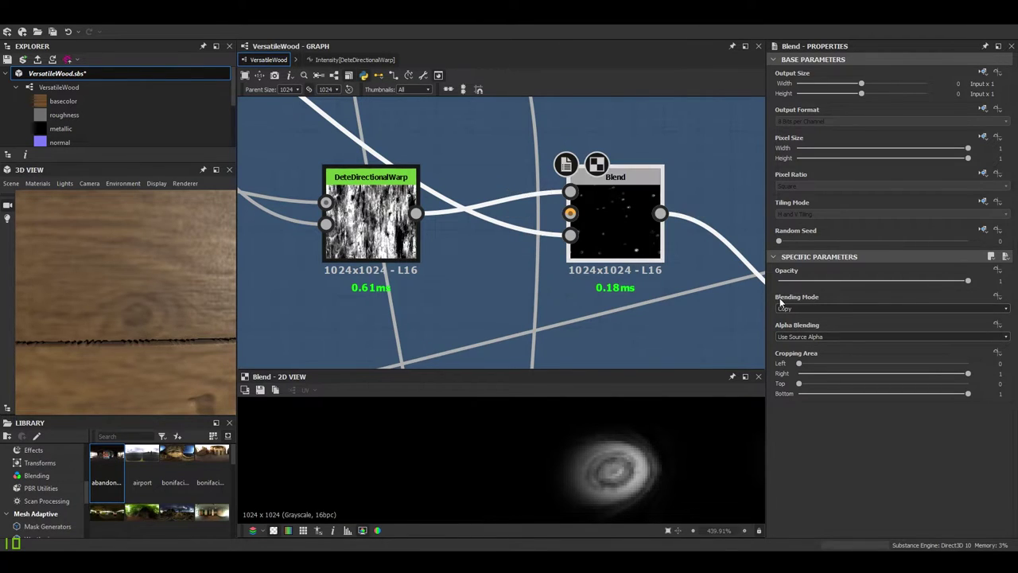
- Preview the Blend's Opacity input and trace it back to the Directional Warp node, examining the knot mask and its parameters
{"action": "left_click", "coordinate": [569, 234]}
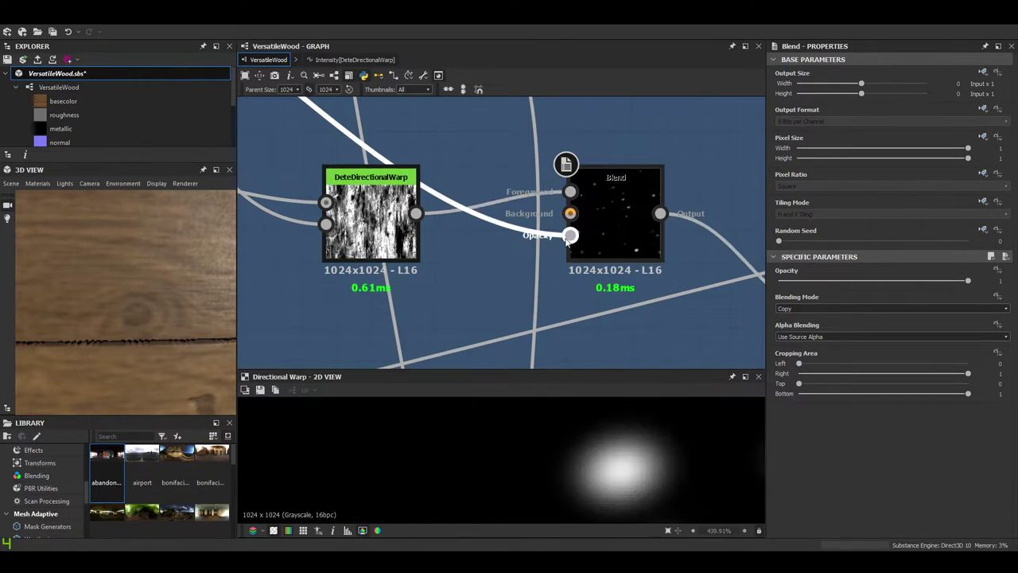
{"action": "scroll", "coordinate": [584, 364], "scroll_direction": "down", "scroll_amount": 5}
{"action": "middle_click_drag", "start_coordinate": [485, 352], "coordinate": [574, 354]}
{"action": "scroll", "coordinate": [420, 204], "scroll_direction": "up", "scroll_amount": 6}
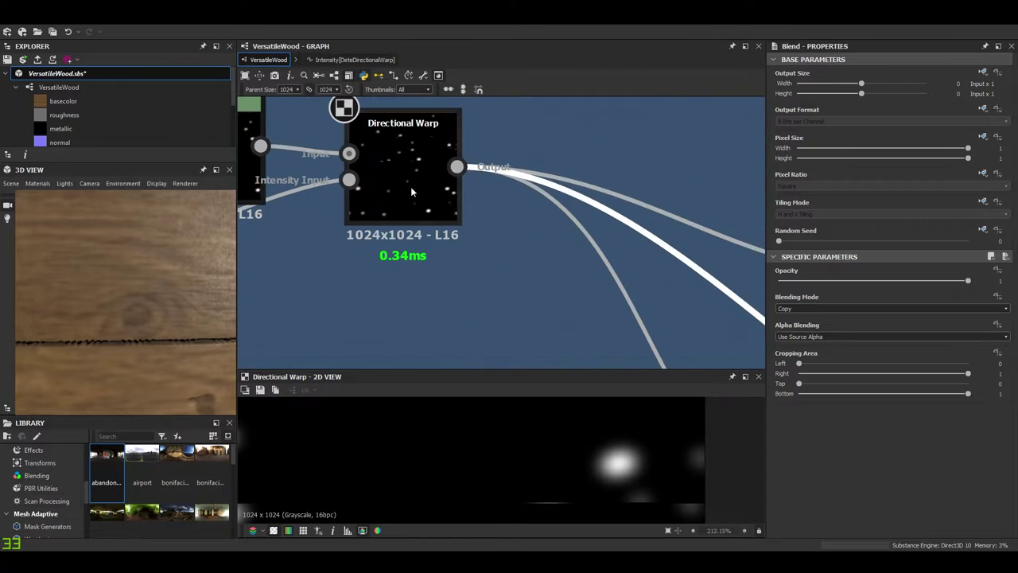
{"action": "left_click", "coordinate": [404, 183]}
{"action": "scroll", "coordinate": [489, 224], "scroll_direction": "down", "scroll_amount": 5}
{"action": "scroll", "coordinate": [504, 236], "scroll_direction": "down", "scroll_amount": 1}
{"action": "scroll", "coordinate": [368, 159], "scroll_direction": "up", "scroll_amount": 4}
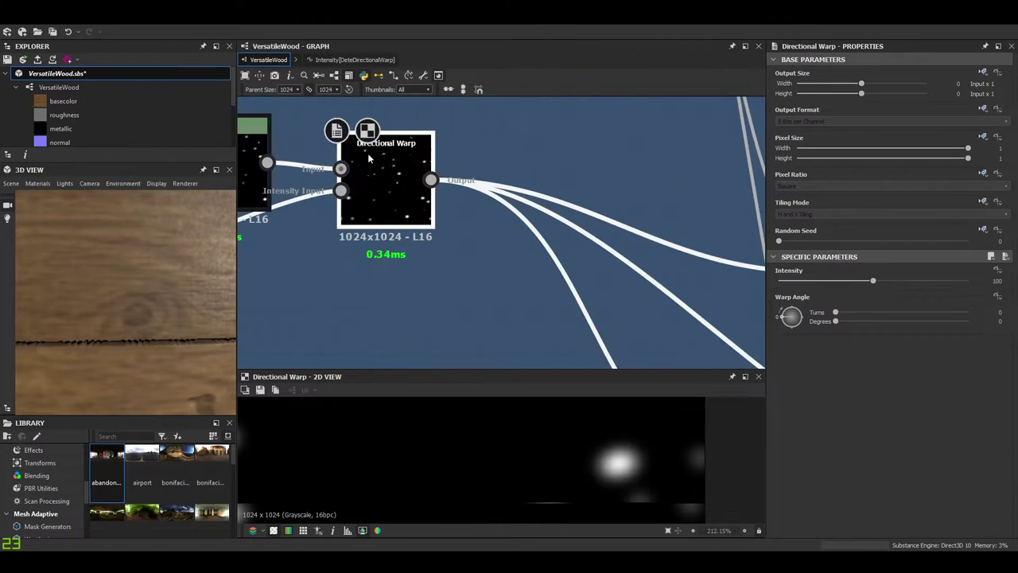
- Return to the Blend node past the grunge warp and examine its masked knot rings up close
{"action": "scroll", "coordinate": [496, 225], "scroll_direction": "down", "scroll_amount": 3}
{"action": "scroll", "coordinate": [499, 270], "scroll_direction": "up", "scroll_amount": 4}
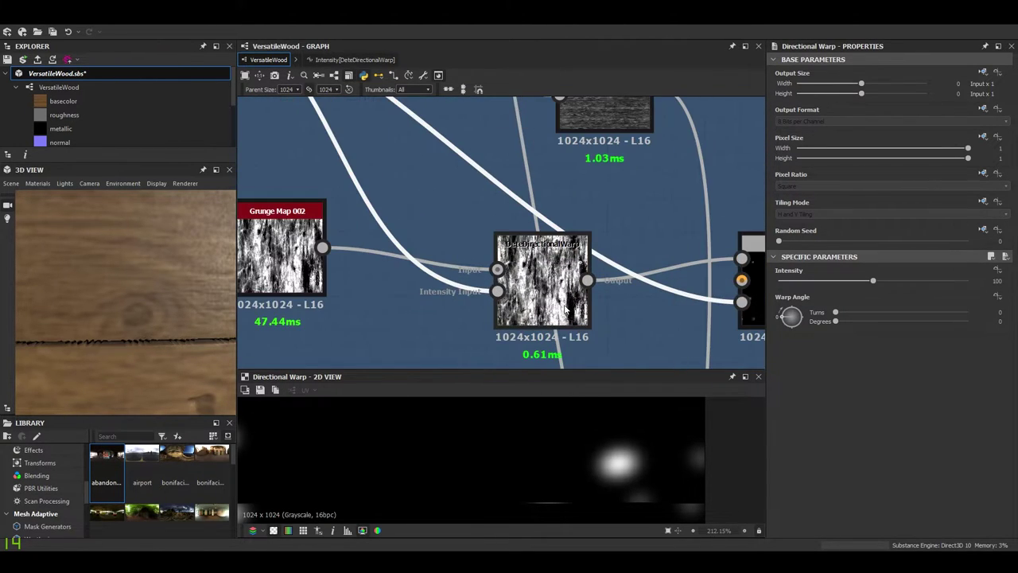
{"action": "middle_click_drag", "start_coordinate": [709, 261], "coordinate": [490, 256]}
{"action": "double_click", "coordinate": [491, 255]}
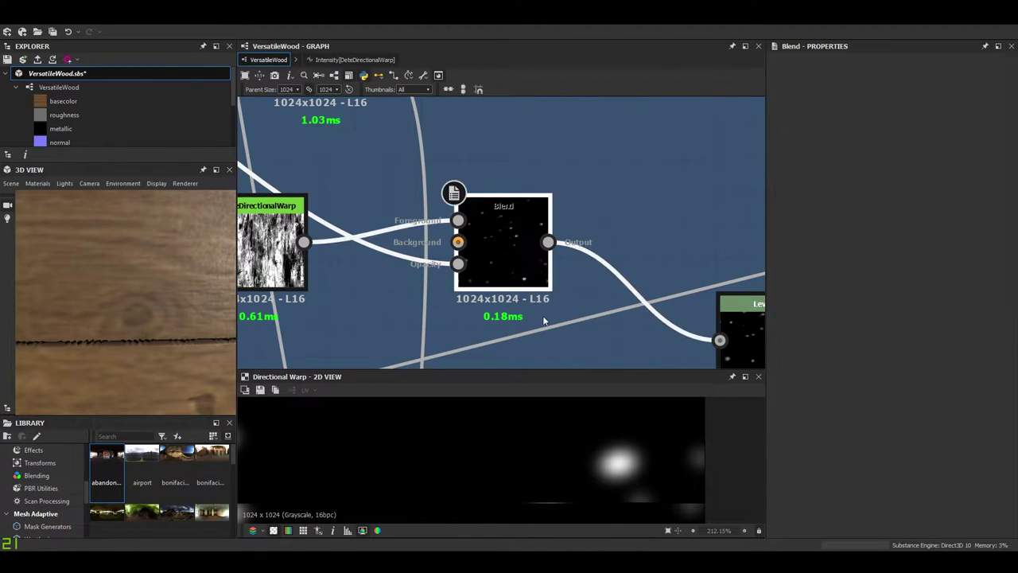
{"action": "scroll", "coordinate": [611, 474], "scroll_direction": "up", "scroll_amount": 5}
- Display the Levels node that follows the Blend, examine its knots, and move the histogram's input white point to the maximum
{"action": "scroll", "coordinate": [593, 224], "scroll_direction": "down", "scroll_amount": 2}
{"action": "middle_click_drag", "start_coordinate": [593, 224], "coordinate": [390, 149]}
{"action": "scroll", "coordinate": [474, 249], "scroll_direction": "up", "scroll_amount": 3}
{"action": "double_click", "coordinate": [516, 242]}
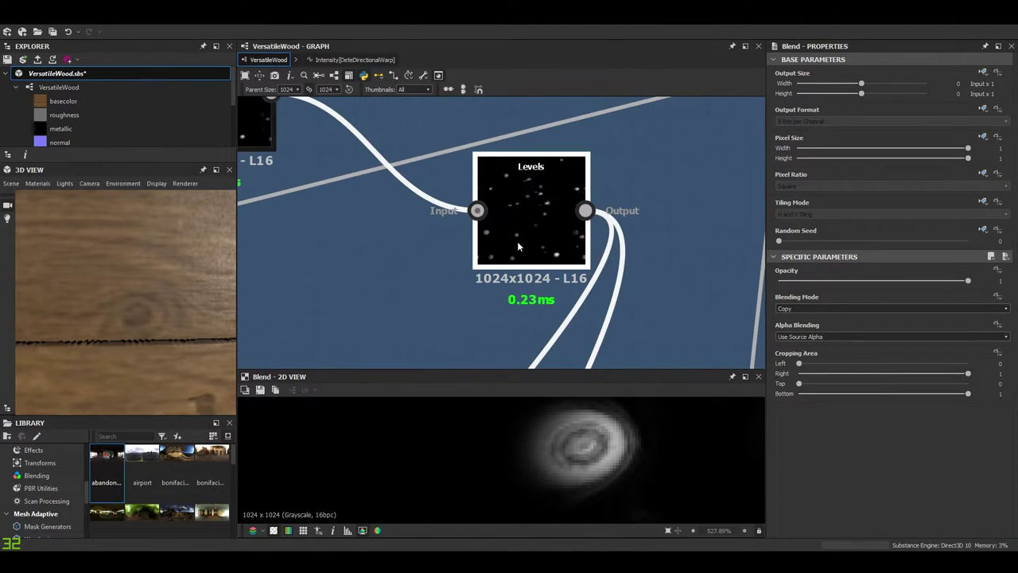
{"action": "scroll", "coordinate": [605, 465], "scroll_direction": "down", "scroll_amount": 8}
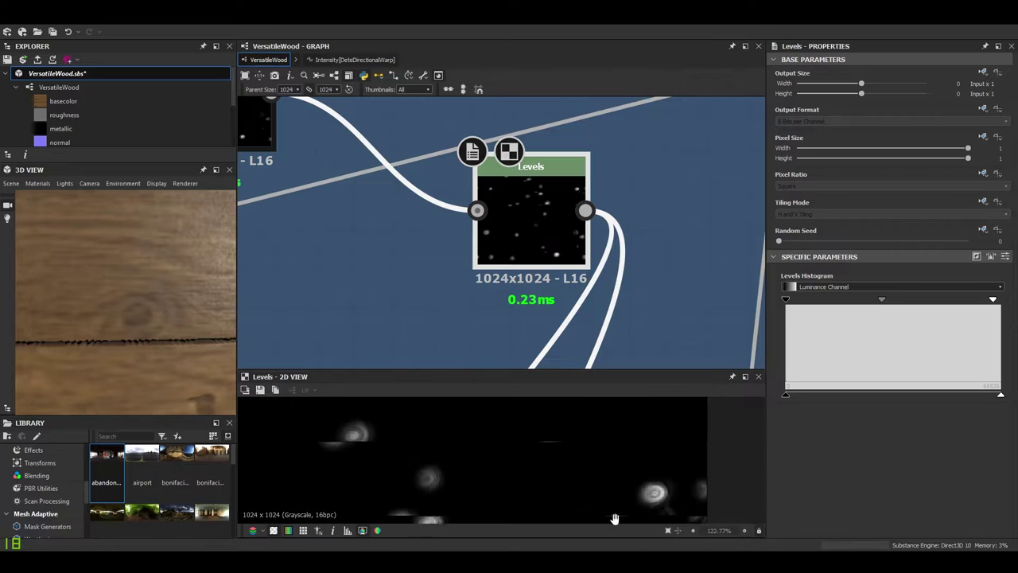
{"action": "middle_click_drag", "start_coordinate": [691, 450], "coordinate": [600, 461]}
{"action": "scroll", "coordinate": [595, 465], "scroll_direction": "up", "scroll_amount": 7}
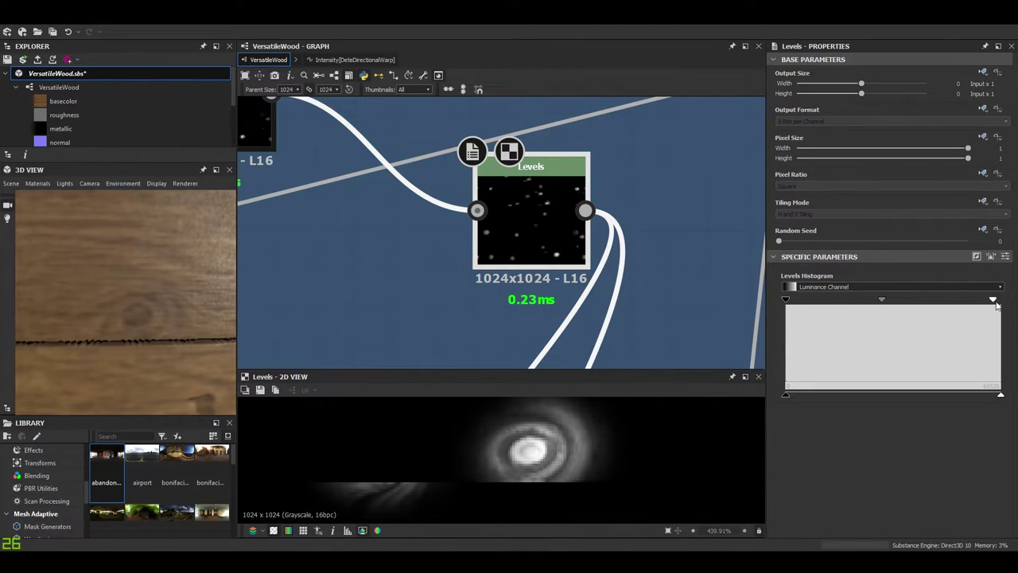
{"action": "left_click_drag", "start_coordinate": [994, 301], "coordinate": [1001, 301]}
{"action": "scroll", "coordinate": [535, 280], "scroll_direction": "down", "scroll_amount": 5}
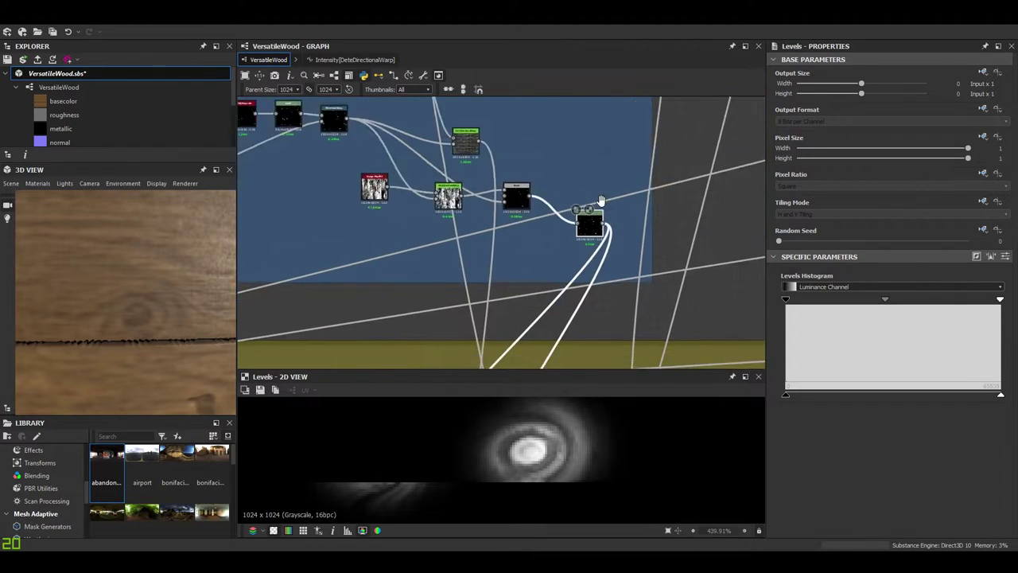
- Inspect the Blend node that is masked by the Histogram Scan, and preview its output
{"action": "scroll", "coordinate": [549, 278], "scroll_direction": "up", "scroll_amount": 3}
{"action": "left_click", "coordinate": [585, 247]}
{"action": "scroll", "coordinate": [566, 483], "scroll_direction": "down", "scroll_amount": 4}
{"action": "scroll", "coordinate": [567, 482], "scroll_direction": "up", "scroll_amount": 4}
{"action": "middle_click_drag", "start_coordinate": [586, 250], "coordinate": [488, 259]}
{"action": "middle_click_drag", "start_coordinate": [430, 274], "coordinate": [532, 278]}
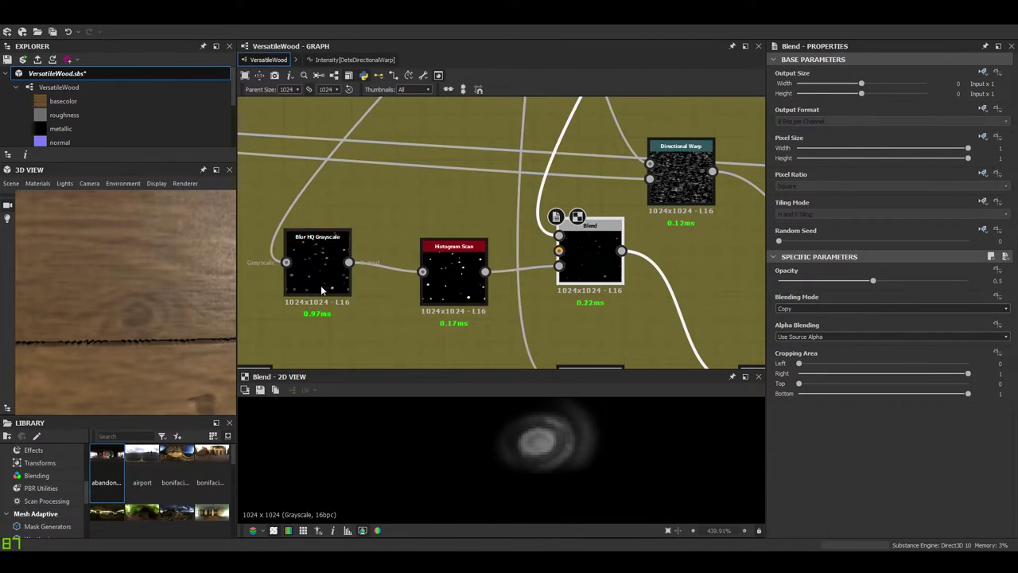
{"action": "left_click", "coordinate": [474, 291]}
{"action": "scroll", "coordinate": [580, 274], "scroll_direction": "up", "scroll_amount": 3}
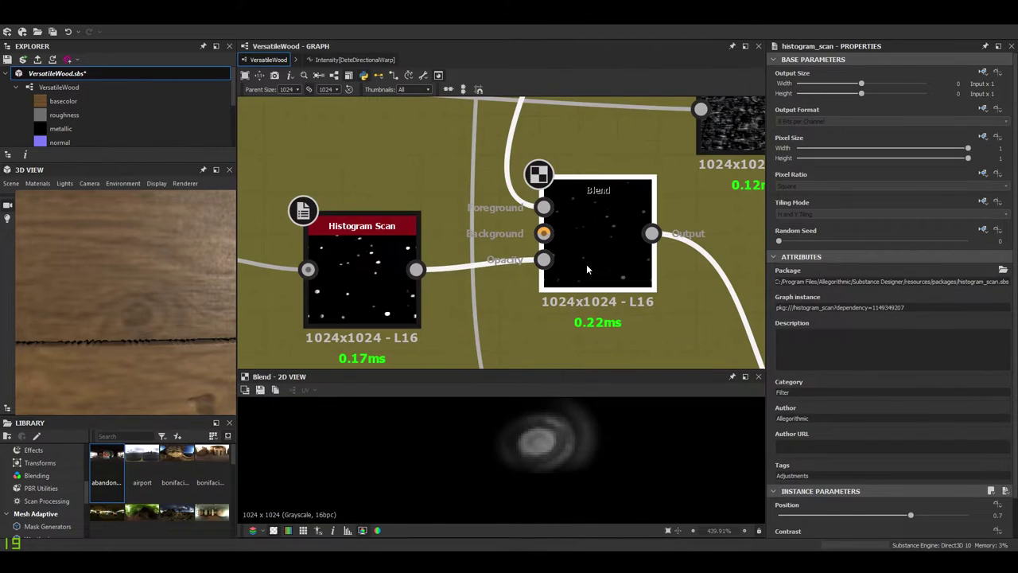
{"action": "left_click", "coordinate": [586, 264]}
{"action": "scroll", "coordinate": [517, 475], "scroll_direction": "down", "scroll_amount": 9}
{"action": "middle_click_drag", "start_coordinate": [489, 464], "coordinate": [509, 543]}
{"action": "scroll", "coordinate": [634, 420], "scroll_direction": "up", "scroll_amount": 4}
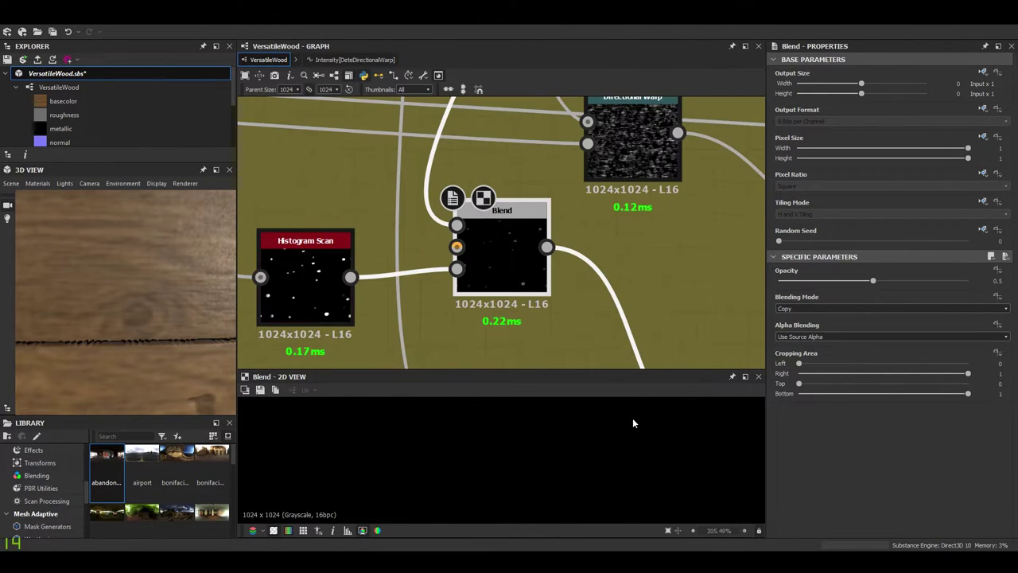
- Preview the Levels node at the end of the blue frame and examine the knot shapes and their cut edges up close
{"action": "scroll", "coordinate": [632, 419], "scroll_direction": "down", "scroll_amount": 4}
{"action": "middle_click_drag", "start_coordinate": [562, 481], "coordinate": [591, 453]}
{"action": "scroll", "coordinate": [476, 220], "scroll_direction": "down", "scroll_amount": 6}
{"action": "middle_click_drag", "start_coordinate": [569, 136], "coordinate": [484, 294]}
{"action": "scroll", "coordinate": [483, 247], "scroll_direction": "up", "scroll_amount": 6}
{"action": "left_click", "coordinate": [438, 255]}
{"action": "left_click", "coordinate": [438, 255]}
{"action": "scroll", "coordinate": [482, 438], "scroll_direction": "up", "scroll_amount": 4}
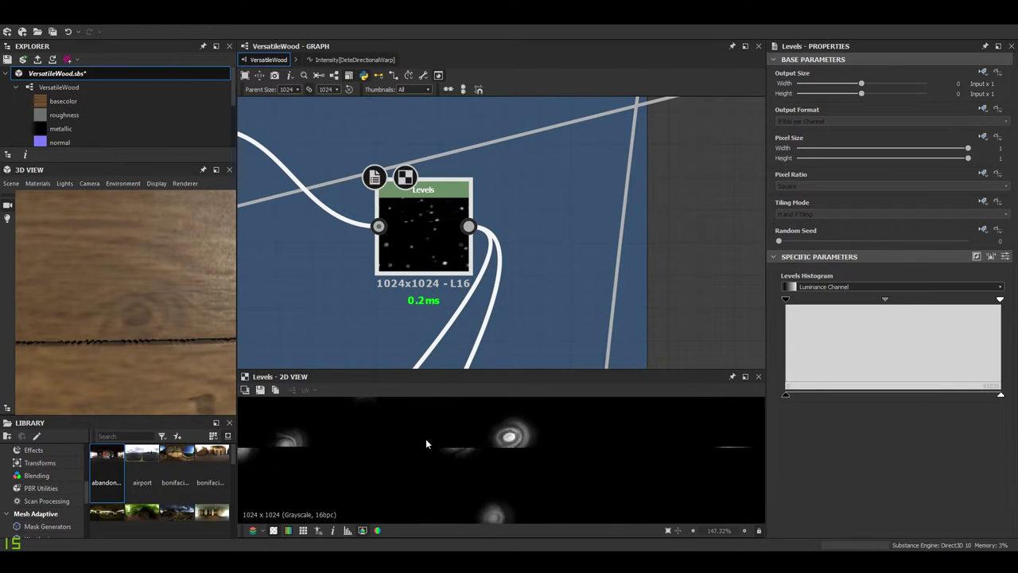
{"action": "middle_click_drag", "start_coordinate": [434, 458], "coordinate": [488, 469]}
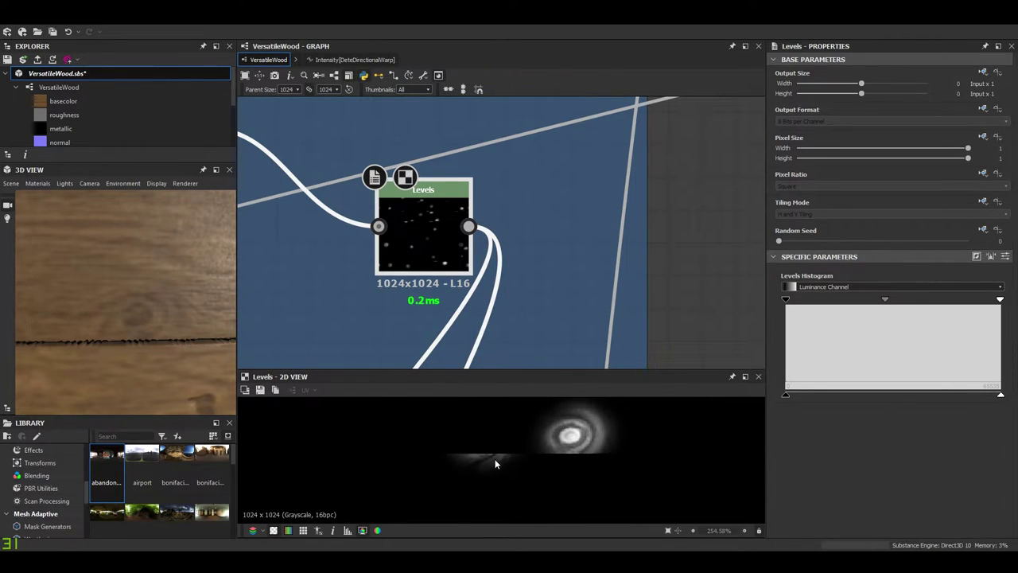
{"action": "scroll", "coordinate": [493, 461], "scroll_direction": "down", "scroll_amount": 2}
{"action": "middle_click_drag", "start_coordinate": [467, 460], "coordinate": [308, 454]}
{"action": "middle_click_drag", "start_coordinate": [586, 460], "coordinate": [422, 480]}
{"action": "scroll", "coordinate": [495, 475], "scroll_direction": "up", "scroll_amount": 4}
{"action": "scroll", "coordinate": [498, 472], "scroll_direction": "down", "scroll_amount": 5}
{"action": "scroll", "coordinate": [499, 472], "scroll_direction": "down", "scroll_amount": 1}
{"action": "scroll", "coordinate": [408, 141], "scroll_direction": "down", "scroll_amount": 3}
- Trace the Levels output to the Blur HQ Grayscale node, preview the blurred knots and check its Intensity parameter
{"action": "middle_click_drag", "start_coordinate": [373, 181], "coordinate": [585, 231]}
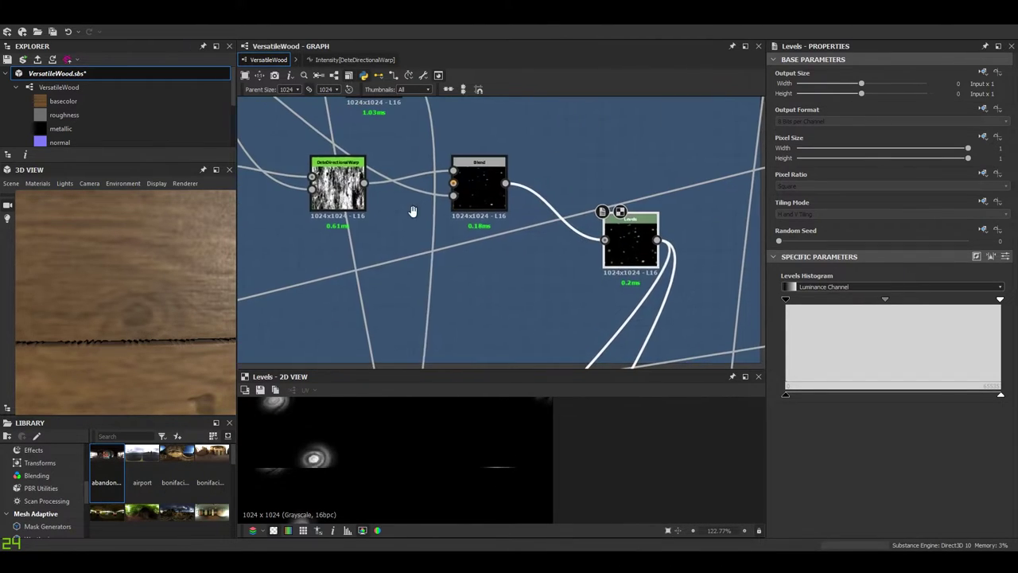
{"action": "middle_click_drag", "start_coordinate": [409, 199], "coordinate": [531, 322]}
{"action": "scroll", "coordinate": [430, 244], "scroll_direction": "down", "scroll_amount": 1}
{"action": "middle_click_drag", "start_coordinate": [428, 241], "coordinate": [493, 261]}
{"action": "middle_click_drag", "start_coordinate": [596, 230], "coordinate": [364, 109]}
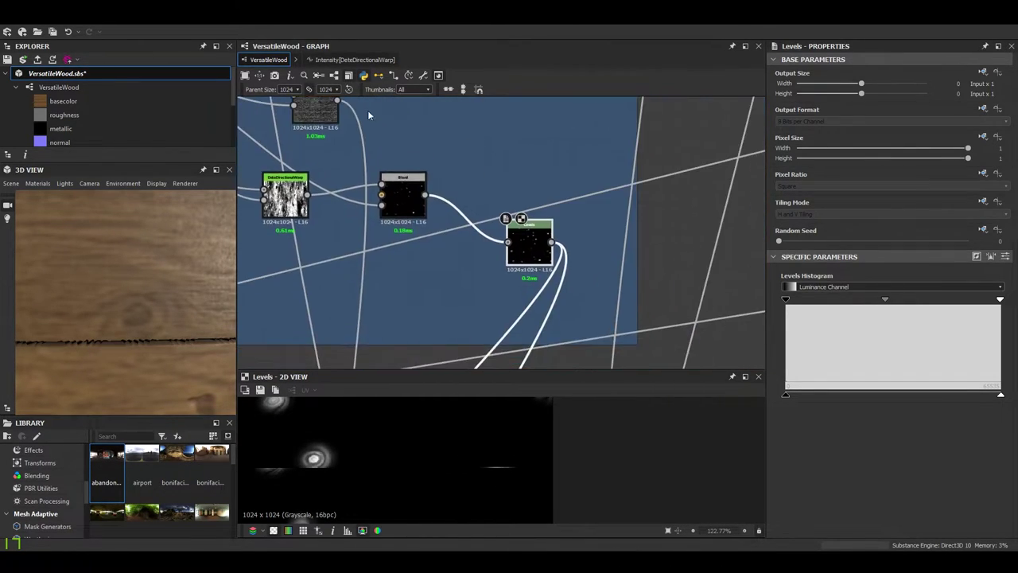
{"action": "scroll", "coordinate": [505, 273], "scroll_direction": "down", "scroll_amount": 3}
{"action": "middle_click_drag", "start_coordinate": [504, 277], "coordinate": [591, 111]}
{"action": "middle_click_drag", "start_coordinate": [493, 239], "coordinate": [520, 285]}
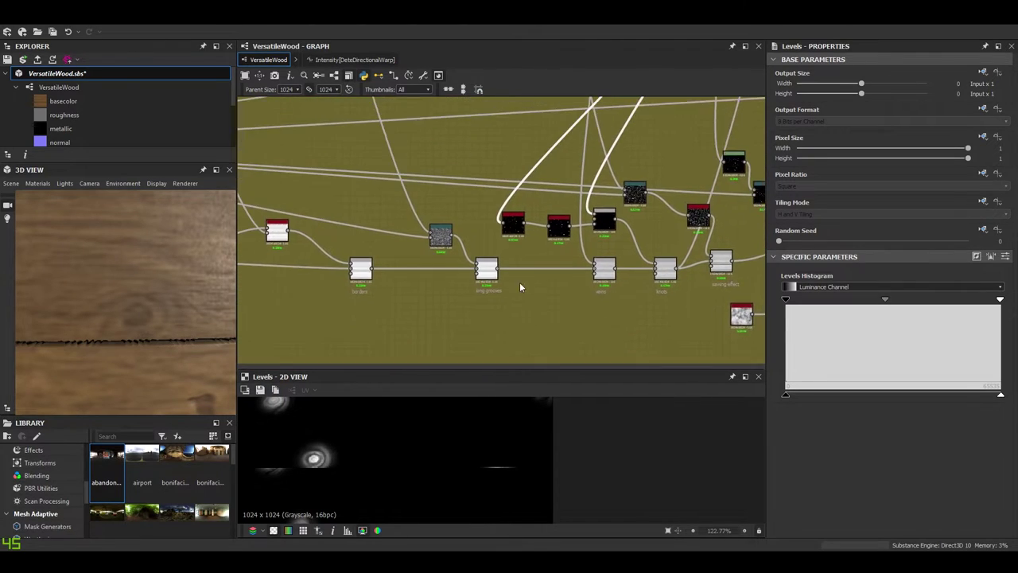
{"action": "scroll", "coordinate": [514, 227], "scroll_direction": "up", "scroll_amount": 6}
{"action": "double_click", "coordinate": [514, 228]}
{"action": "middle_click_drag", "start_coordinate": [604, 253], "coordinate": [489, 291]}
{"action": "scroll", "coordinate": [915, 493], "scroll_direction": "down", "scroll_amount": 1}
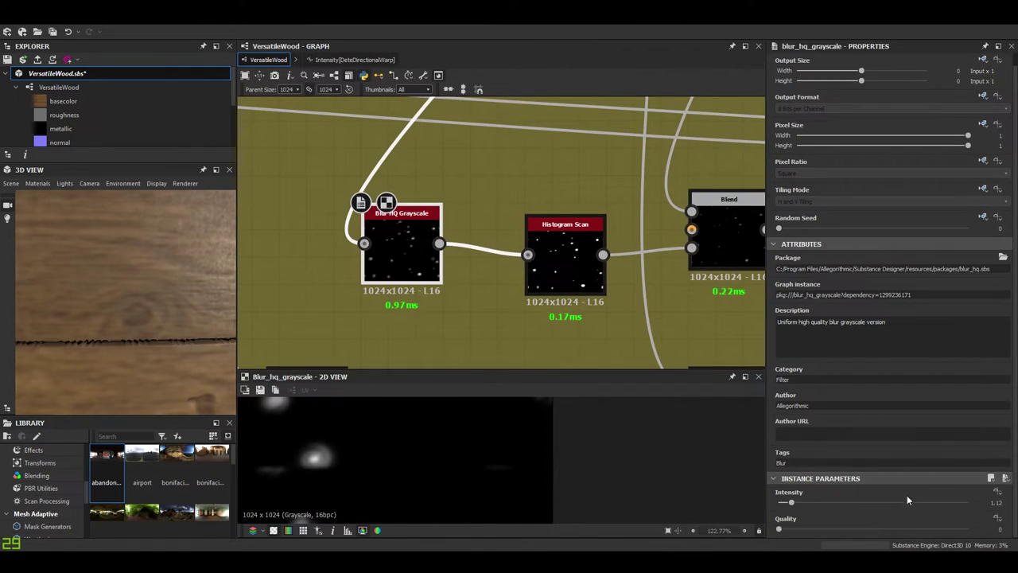
{"action": "scroll", "coordinate": [518, 309], "scroll_direction": "down", "scroll_amount": 2}
{"action": "left_click", "coordinate": [581, 239]}
{"action": "left_click", "coordinate": [354, 248]}
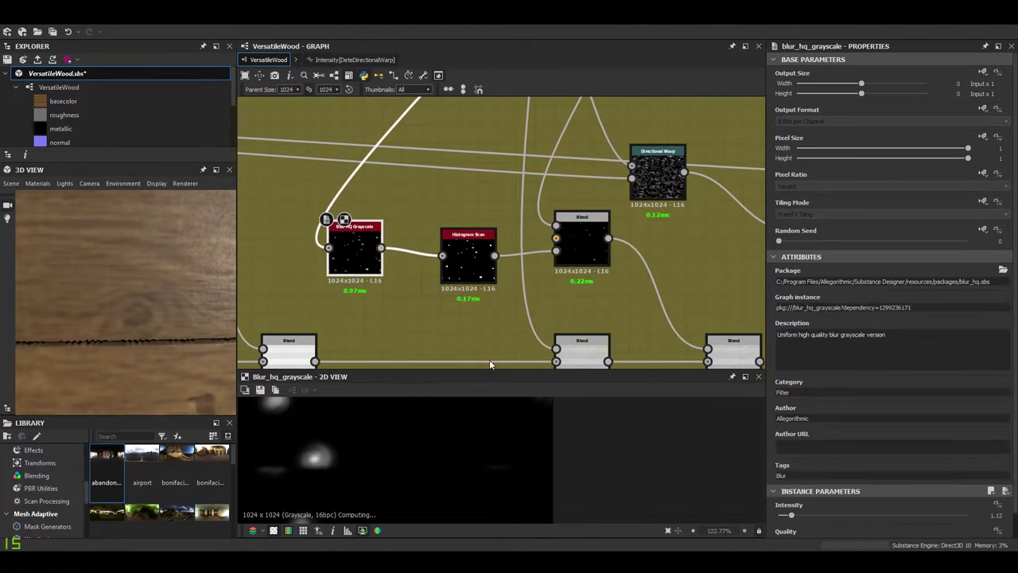
{"action": "scroll", "coordinate": [926, 459], "scroll_direction": "down", "scroll_amount": 1}
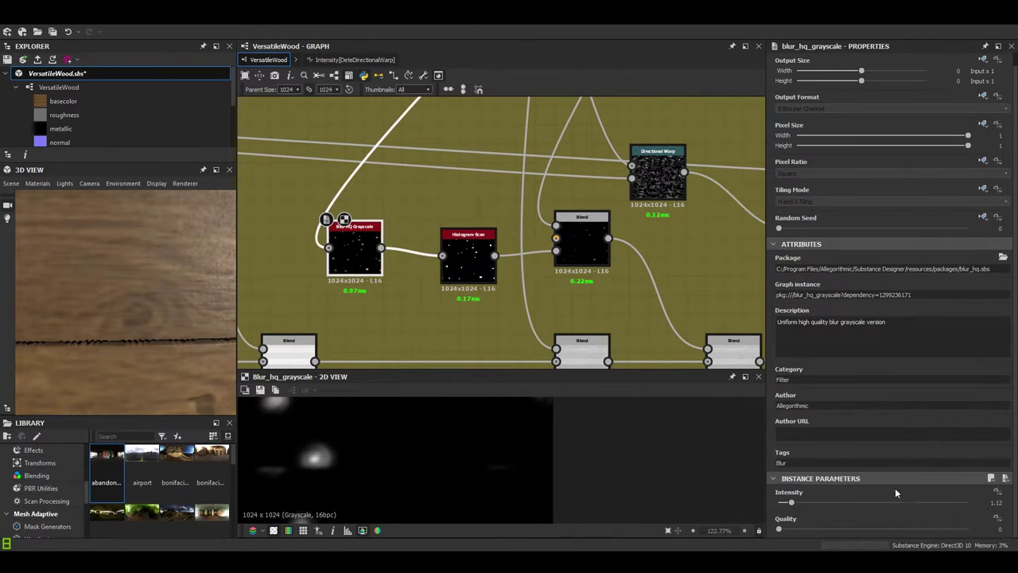
- Preview the Histogram Scan node's knot mask and review its Position and Contrast parameters
{"action": "left_click", "coordinate": [459, 260]}
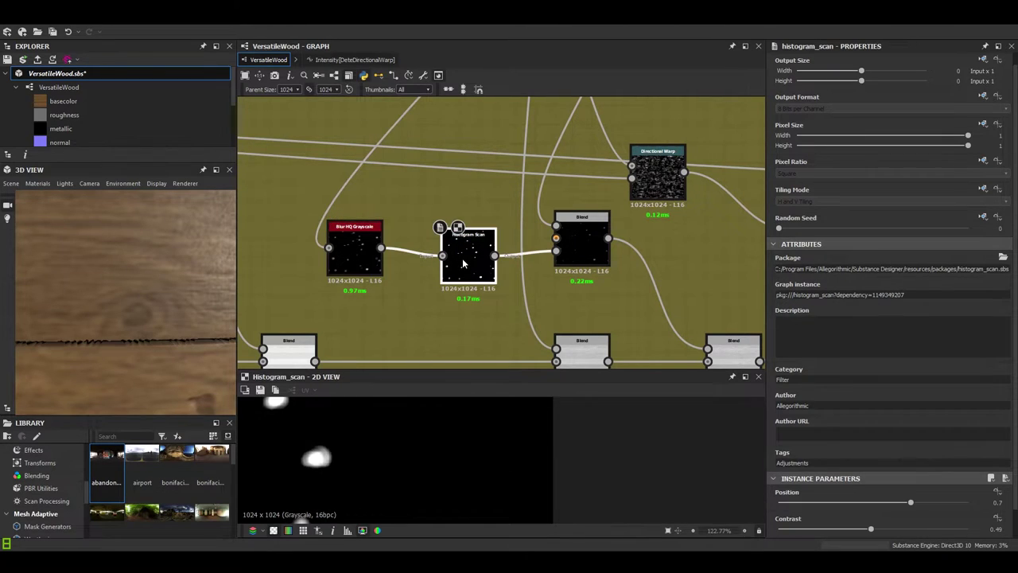
{"action": "middle_click_drag", "start_coordinate": [344, 451], "coordinate": [486, 429]}
{"action": "scroll", "coordinate": [384, 477], "scroll_direction": "up", "scroll_amount": 8}
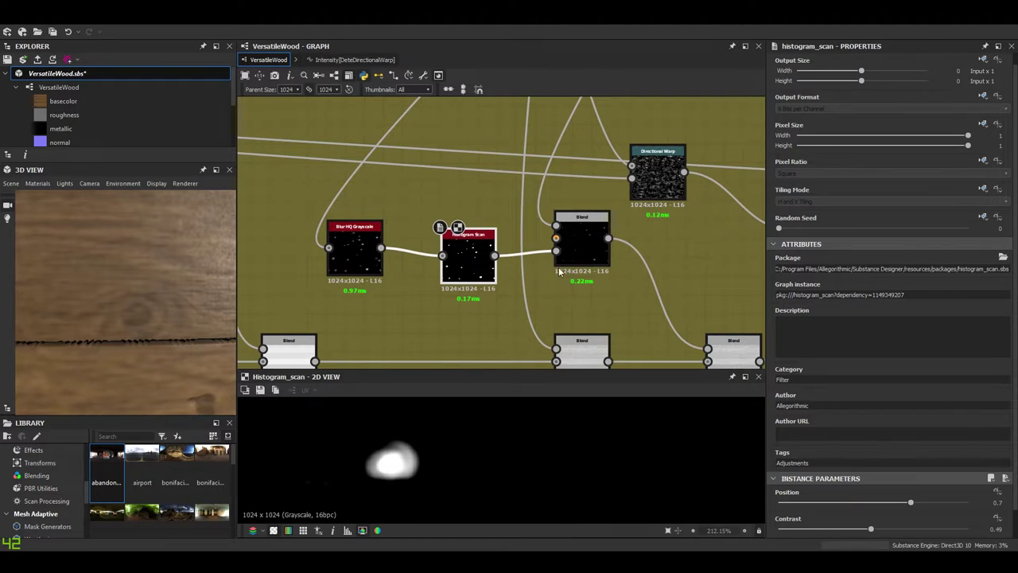
{"action": "scroll", "coordinate": [946, 477], "scroll_direction": "down", "scroll_amount": 1}
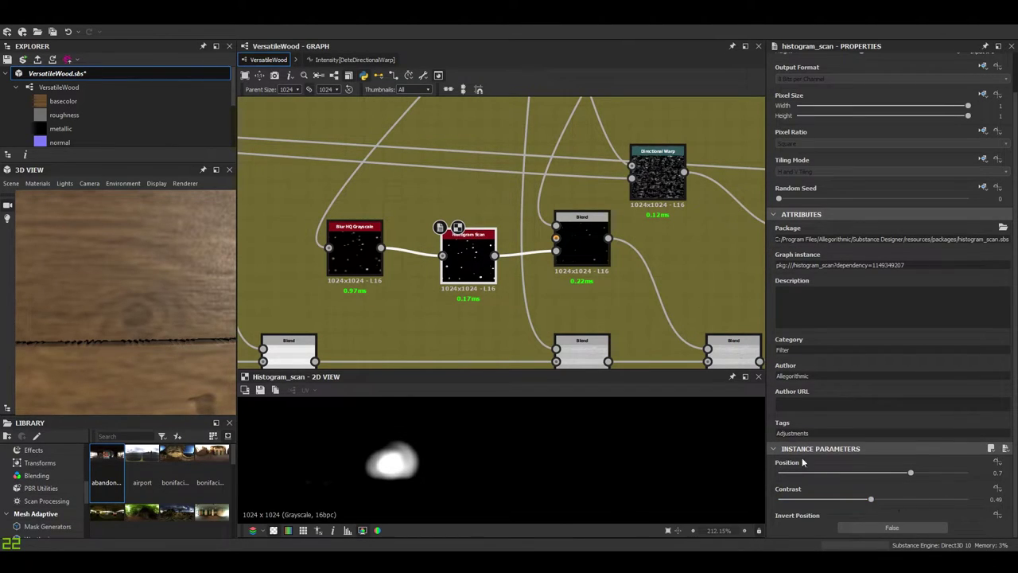
- Preview the Blend node after the Histogram Scan and examine the masked knots and blend settings
{"action": "left_click", "coordinate": [581, 247]}
{"action": "middle_click_drag", "start_coordinate": [581, 256], "coordinate": [559, 265]}
{"action": "scroll", "coordinate": [481, 476], "scroll_direction": "up", "scroll_amount": 6}
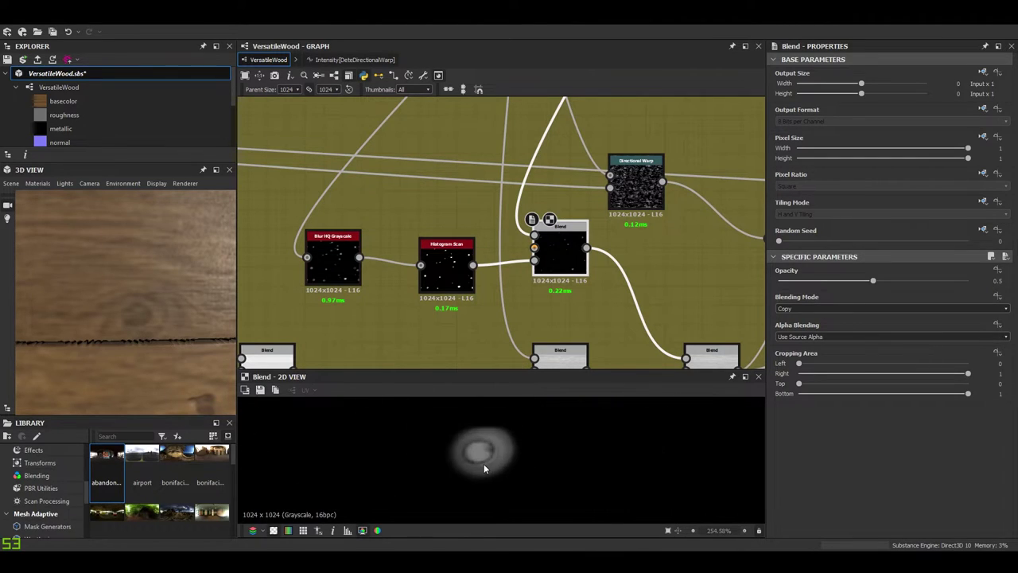
{"action": "scroll", "coordinate": [486, 457], "scroll_direction": "down", "scroll_amount": 3}
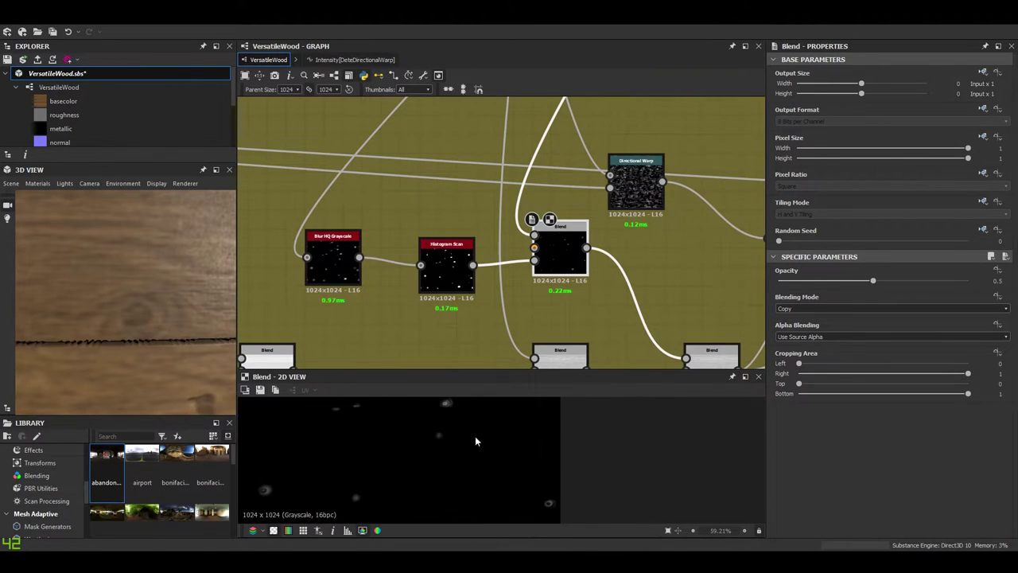
{"action": "scroll", "coordinate": [446, 477], "scroll_direction": "up", "scroll_amount": 6}
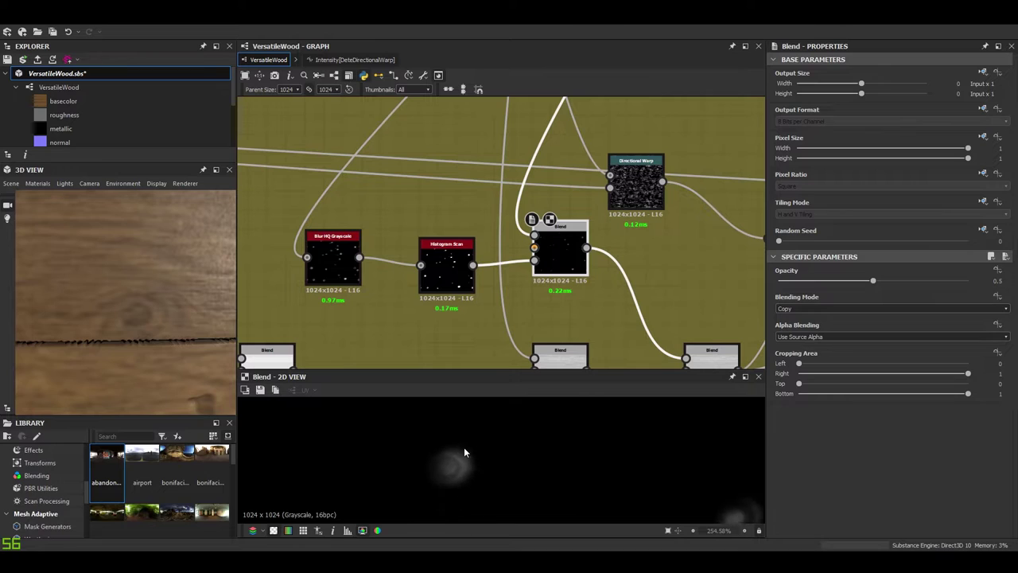
{"action": "double_click", "coordinate": [533, 235]}
{"action": "double_click", "coordinate": [568, 247]}
- Preview the "knots" Blend node, compare it with its foreground input and review its blending settings
{"action": "scroll", "coordinate": [534, 219], "scroll_direction": "down", "scroll_amount": 3}
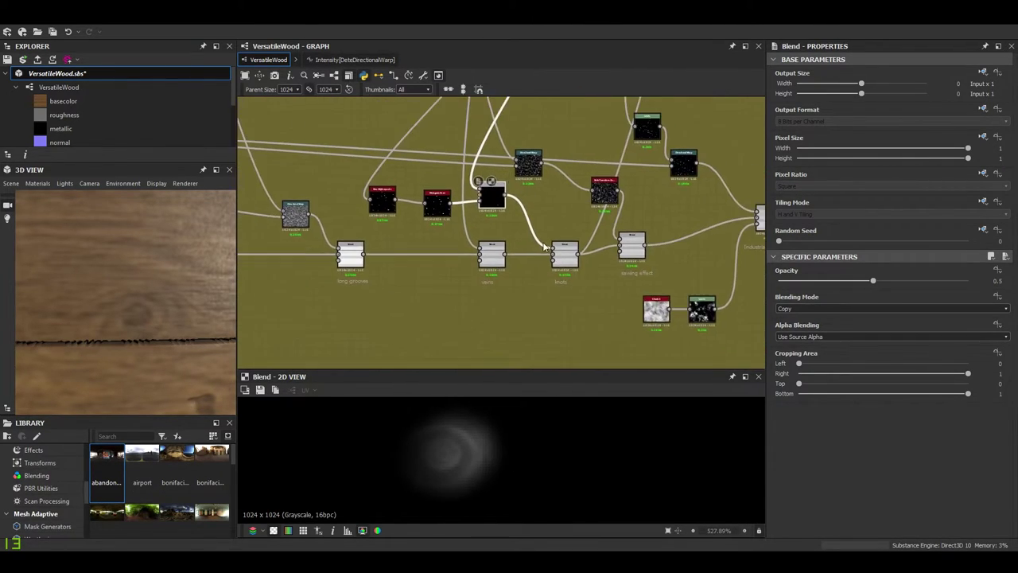
{"action": "scroll", "coordinate": [560, 226], "scroll_direction": "up", "scroll_amount": 5}
{"action": "left_click", "coordinate": [564, 223]}
{"action": "scroll", "coordinate": [470, 466], "scroll_direction": "down", "scroll_amount": 4}
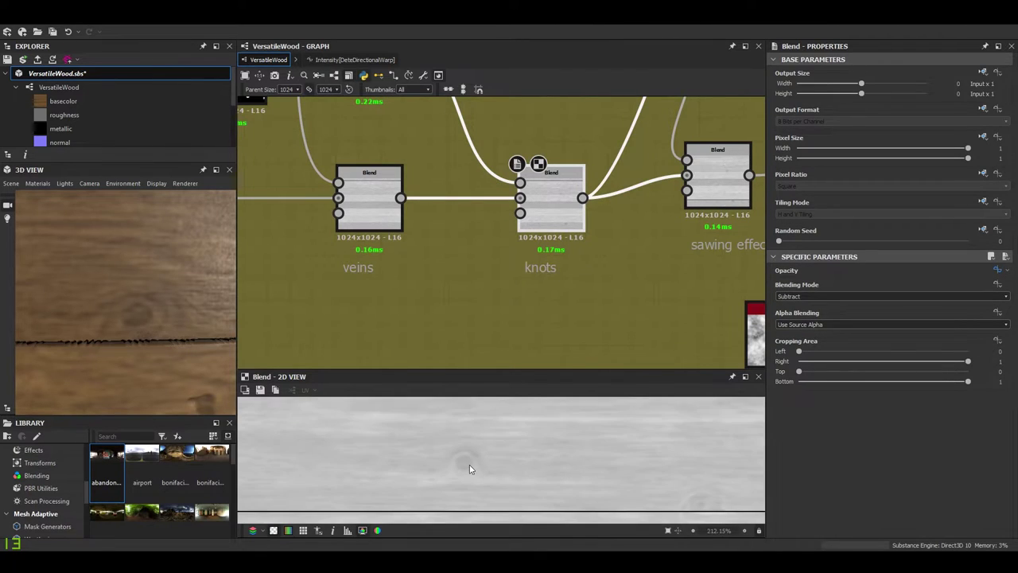
{"action": "scroll", "coordinate": [518, 184], "scroll_direction": "down", "scroll_amount": 3}
{"action": "left_click", "coordinate": [419, 188]}
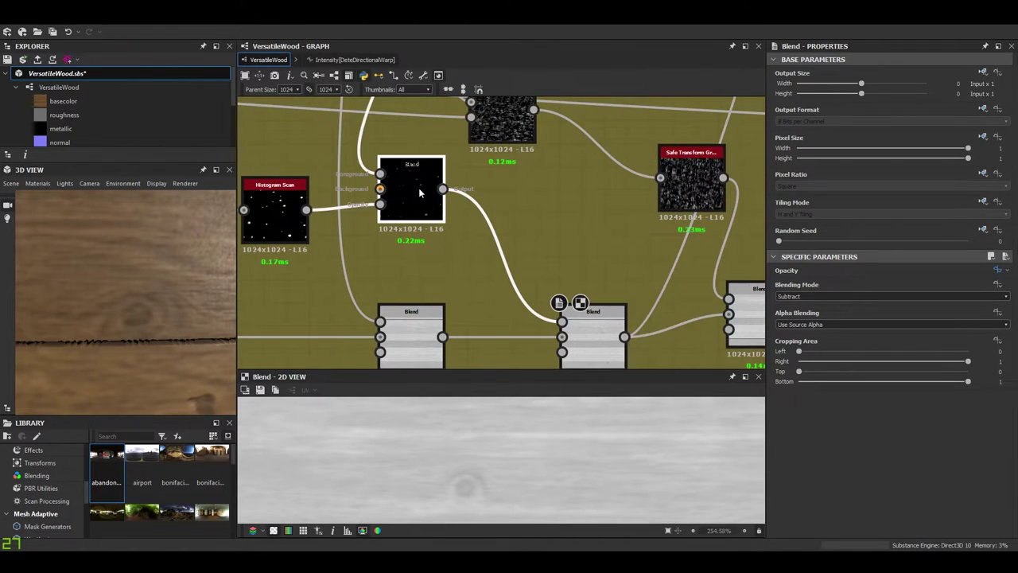
{"action": "scroll", "coordinate": [548, 331], "scroll_direction": "up", "scroll_amount": 3}
{"action": "scroll", "coordinate": [548, 330], "scroll_direction": "up", "scroll_amount": 1}
{"action": "left_click", "coordinate": [566, 279]}
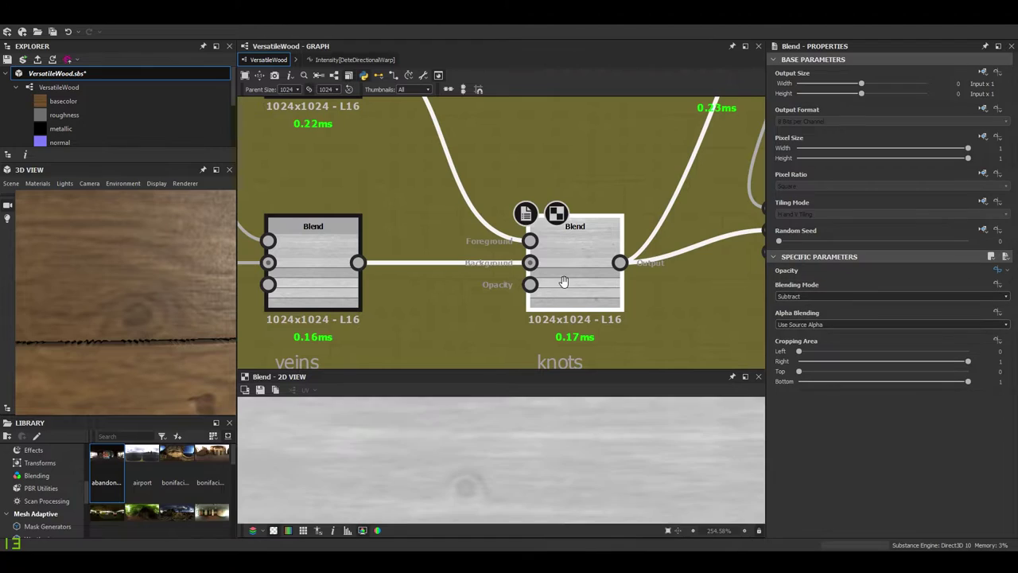
{"action": "scroll", "coordinate": [596, 354], "scroll_direction": "up", "scroll_amount": 1}
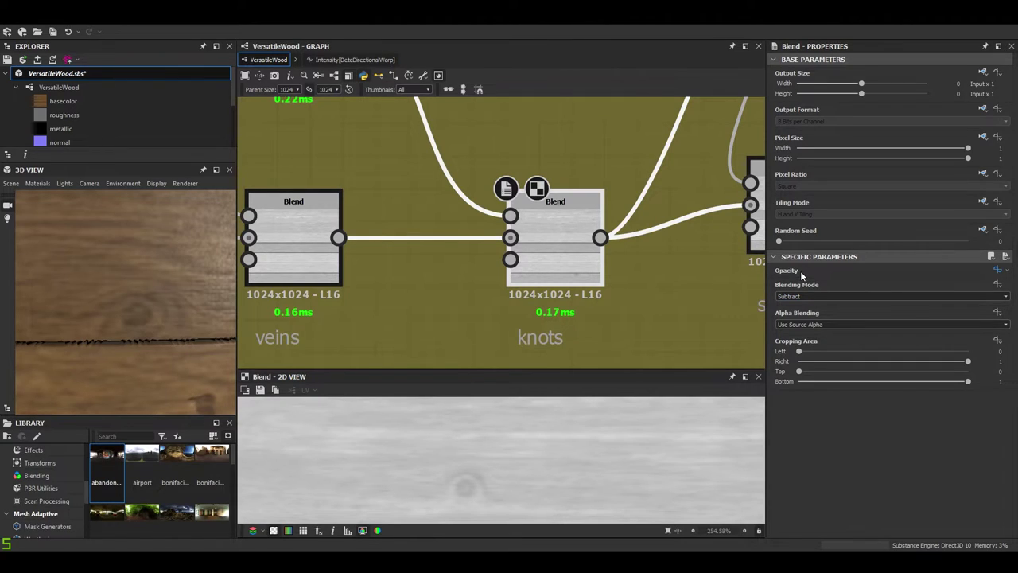
{"action": "scroll", "coordinate": [535, 291], "scroll_direction": "down", "scroll_amount": 4}
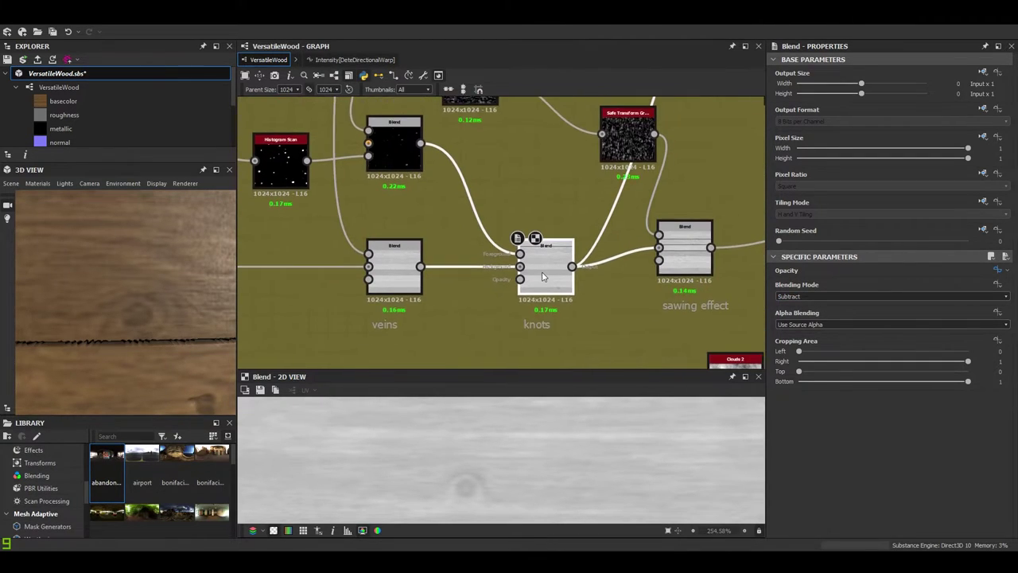
- Preview the two DeteDirectionalWarp nodes in the blue frame and compare how they warp the veins and the grunge around the knots
{"action": "middle_click_drag", "start_coordinate": [465, 350], "coordinate": [488, 349]}
{"action": "scroll", "coordinate": [489, 349], "scroll_direction": "down", "scroll_amount": 3}
{"action": "middle_click_drag", "start_coordinate": [457, 135], "coordinate": [450, 367]}
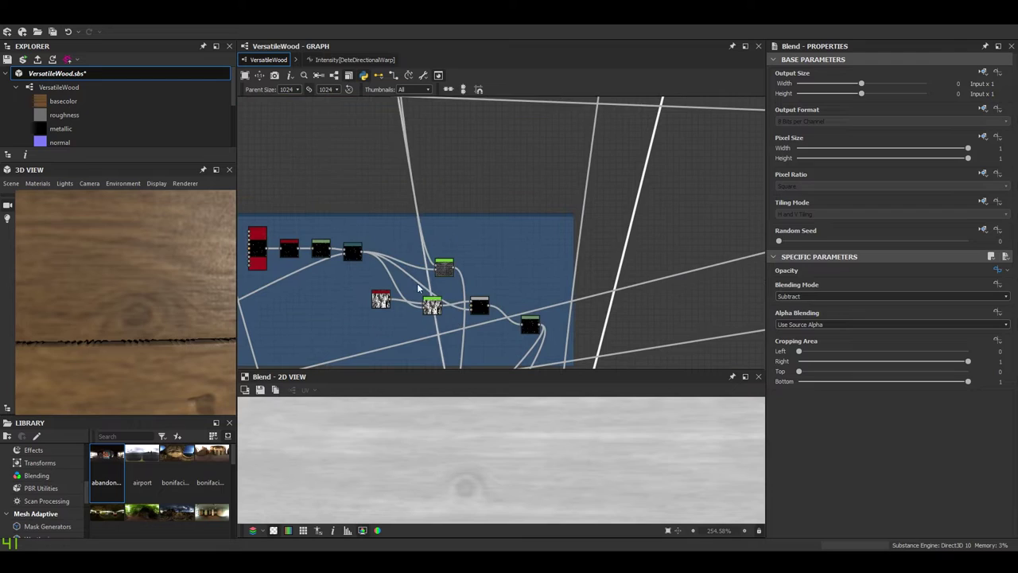
{"action": "scroll", "coordinate": [423, 286], "scroll_direction": "up", "scroll_amount": 6}
{"action": "scroll", "coordinate": [504, 255], "scroll_direction": "up", "scroll_amount": 4}
{"action": "scroll", "coordinate": [502, 255], "scroll_direction": "down", "scroll_amount": 3}
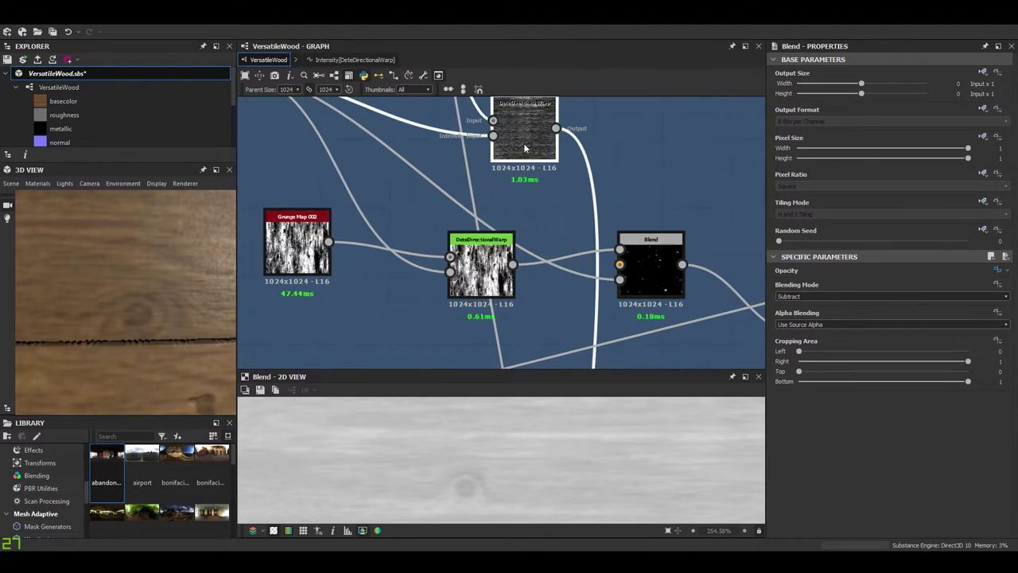
{"action": "double_click", "coordinate": [483, 271]}
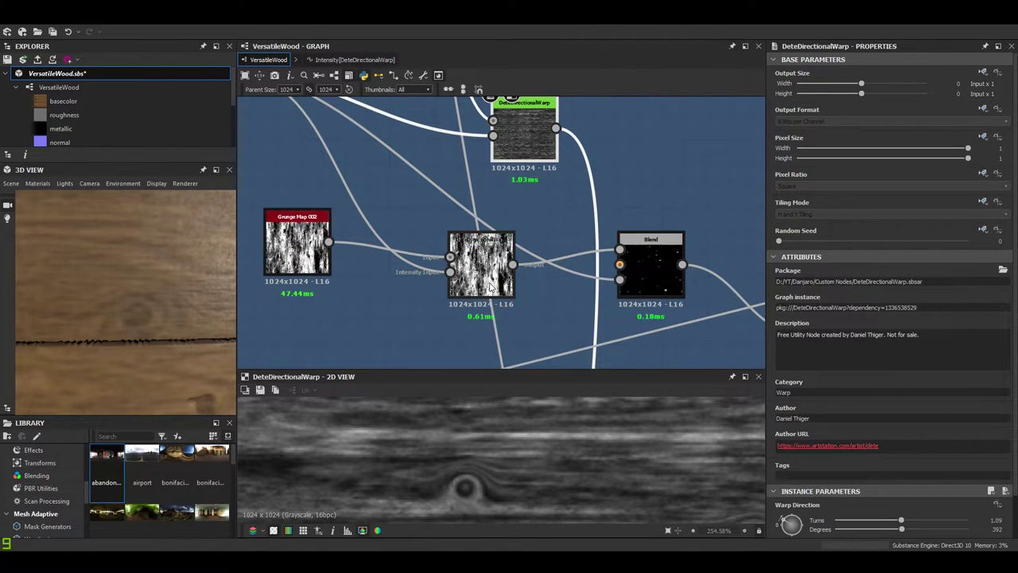
{"action": "left_click", "coordinate": [485, 254]}
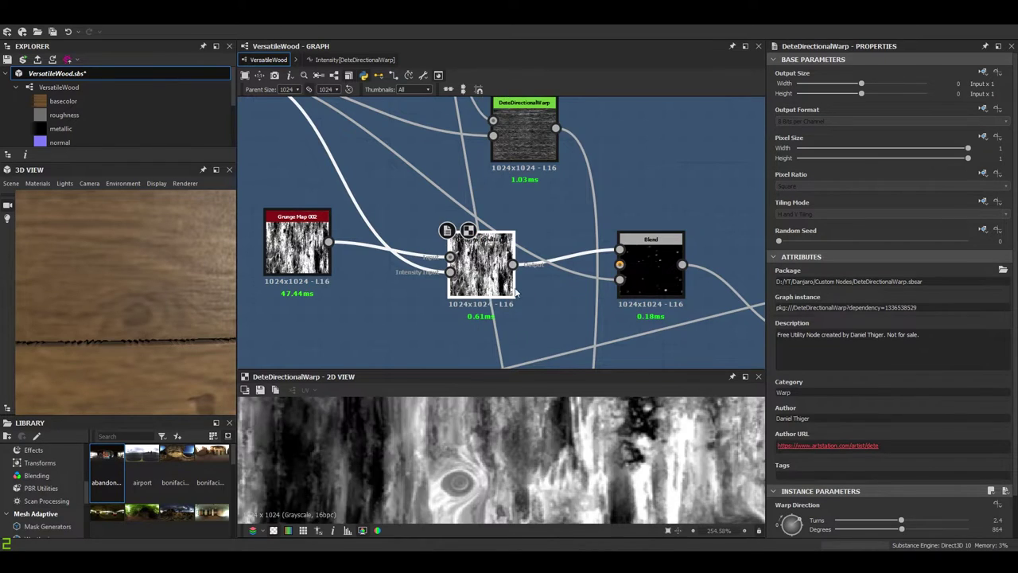
- Open the "knots" Blend node's Opacity function and examine its Linear Interpolation inputs
{"action": "scroll", "coordinate": [953, 494], "scroll_direction": "down", "scroll_amount": 2}
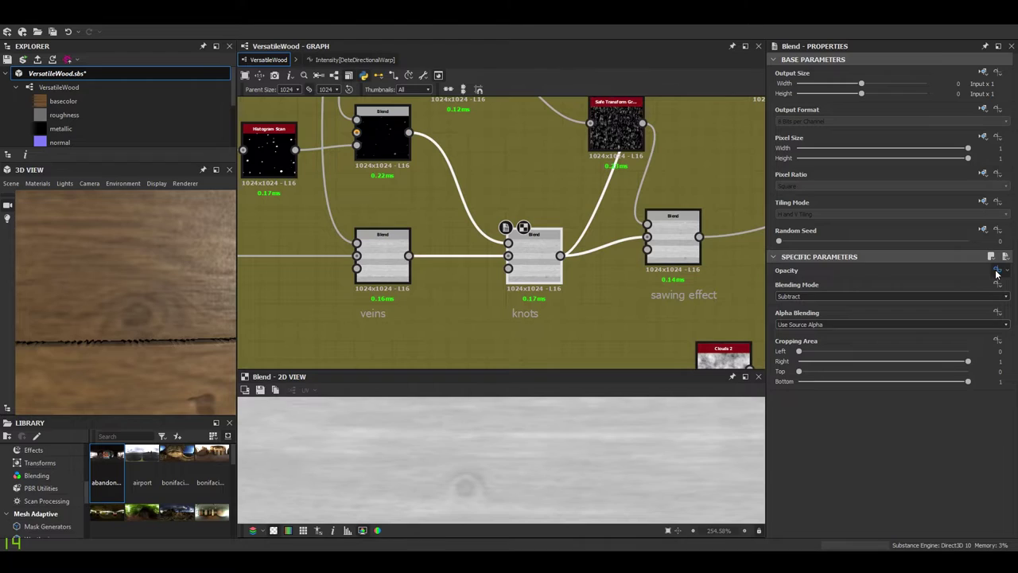
{"action": "left_click", "coordinate": [996, 271]}
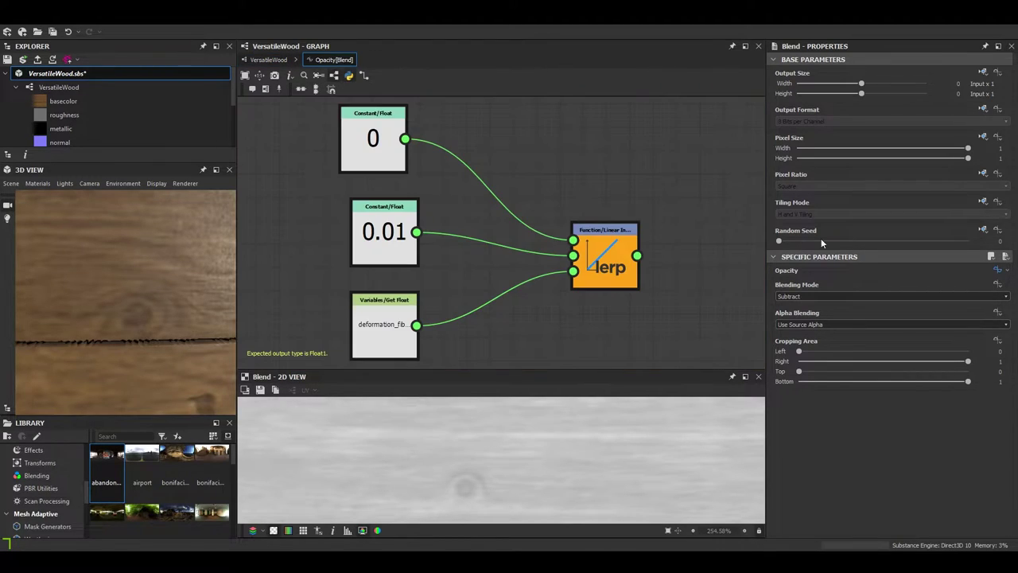
{"action": "scroll", "coordinate": [406, 300], "scroll_direction": "up", "scroll_amount": 5}
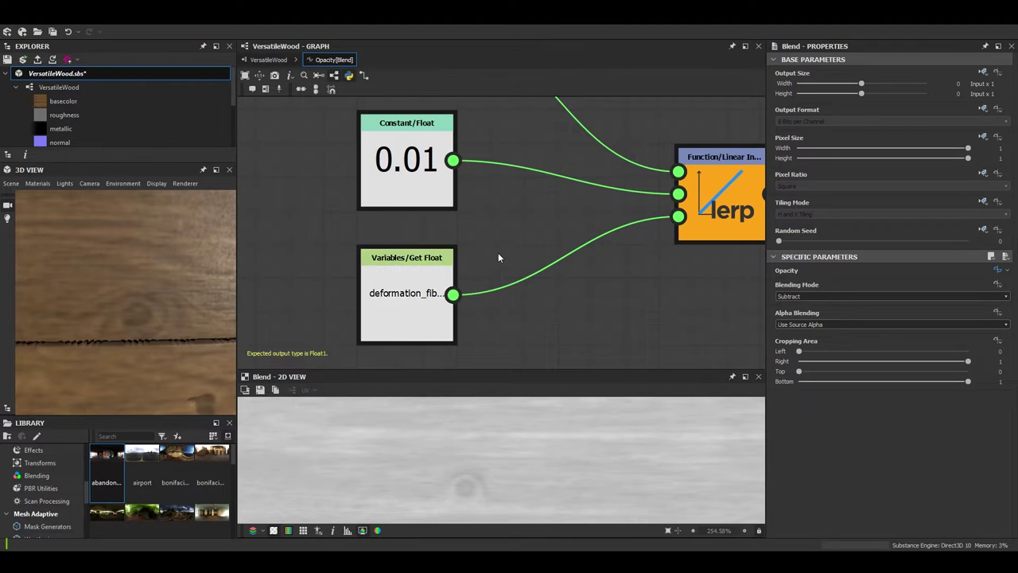
{"action": "scroll", "coordinate": [498, 252], "scroll_direction": "down", "scroll_amount": 5}
{"action": "scroll", "coordinate": [512, 256], "scroll_direction": "up", "scroll_amount": 2}
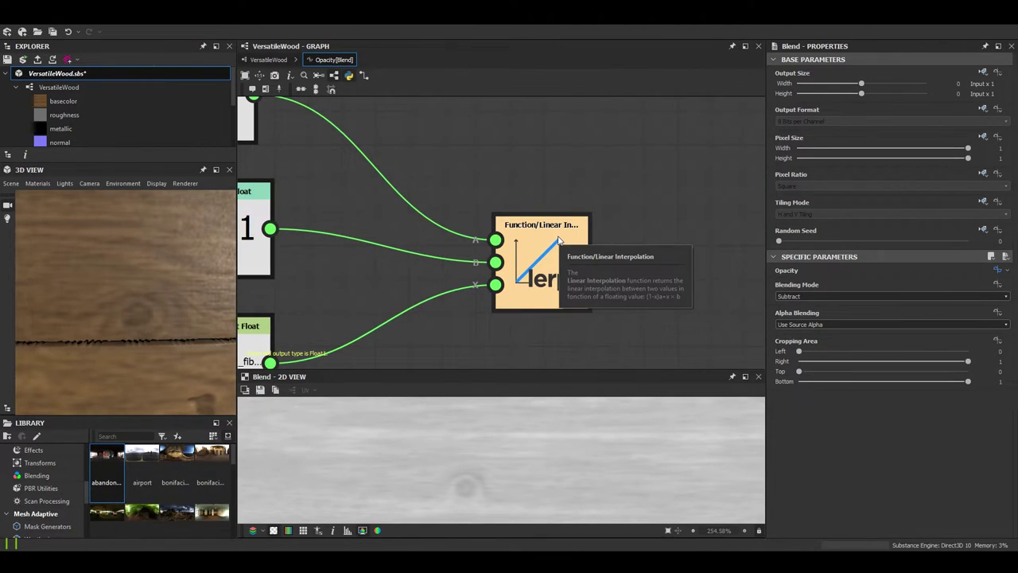
{"action": "left_click", "coordinate": [559, 240]}
- Return to the VersatileWood graph, preview the veins' DeteDirectionalWarp node and follow its output to the "veins" and "knots" blends
{"action": "scroll", "coordinate": [559, 246], "scroll_direction": "down", "scroll_amount": 3}
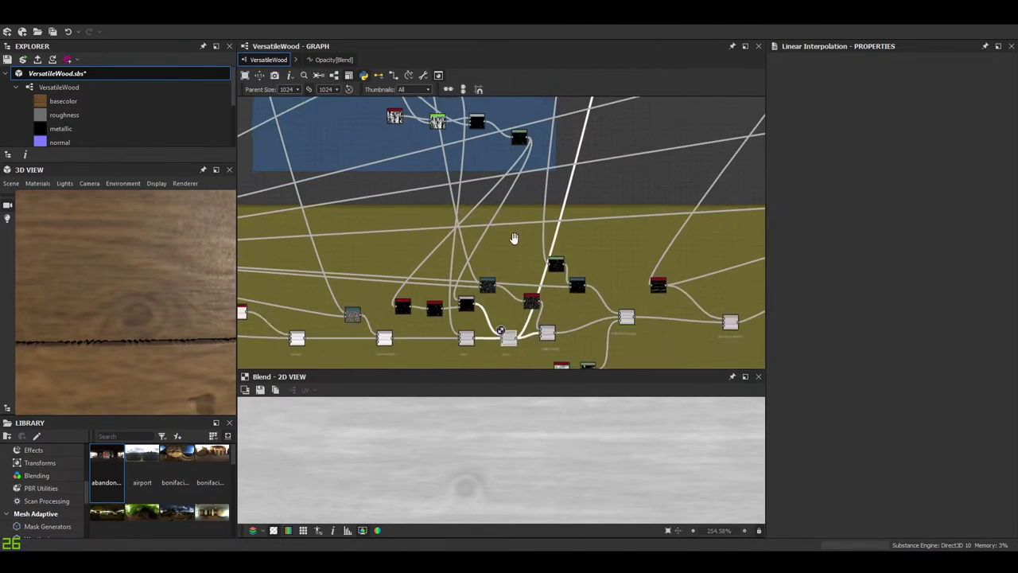
{"action": "scroll", "coordinate": [477, 207], "scroll_direction": "up", "scroll_amount": 4}
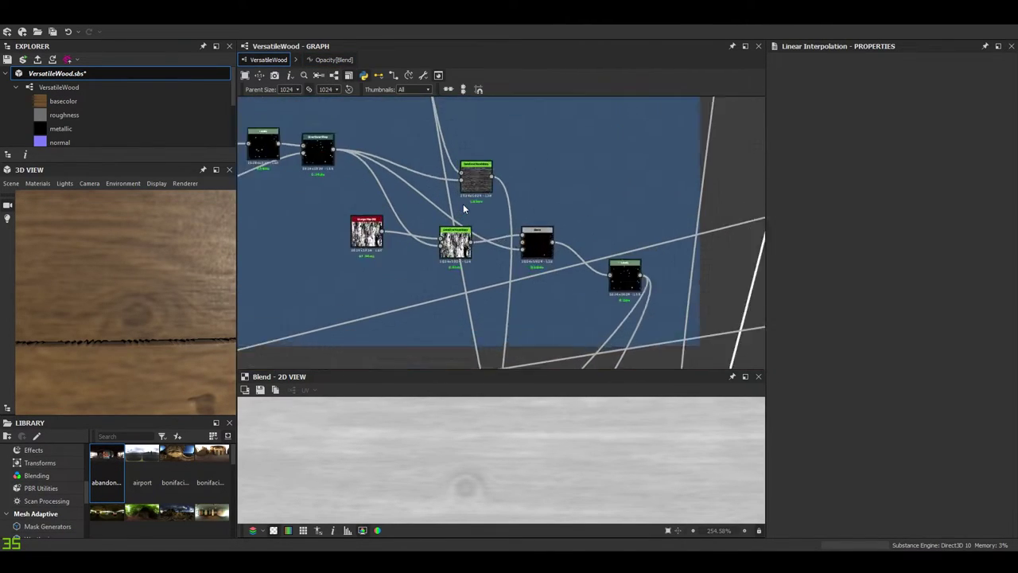
{"action": "left_click_drag", "start_coordinate": [487, 150], "coordinate": [442, 149]}
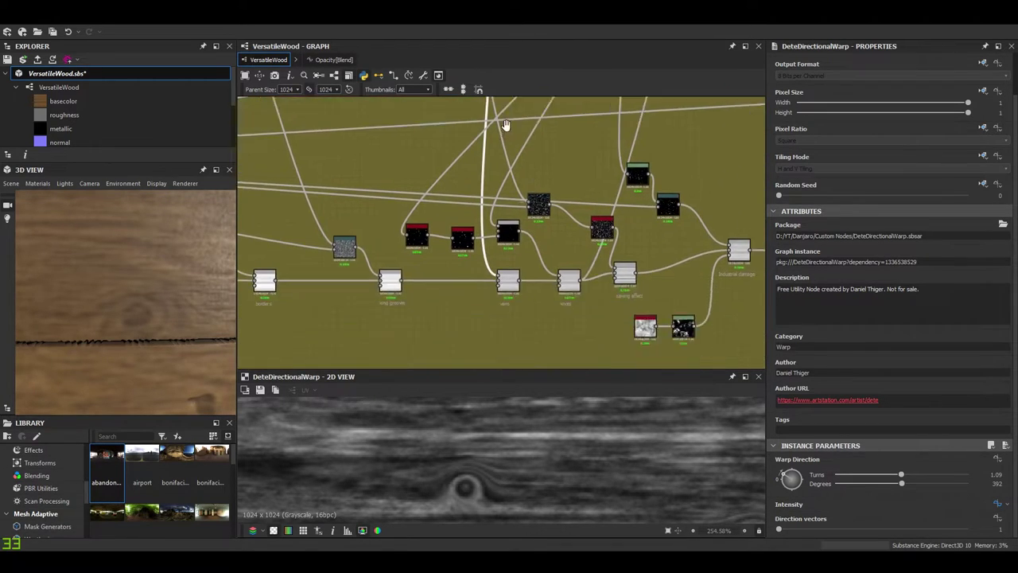
{"action": "middle_click_drag", "start_coordinate": [506, 124], "coordinate": [479, 41]}
{"action": "scroll", "coordinate": [533, 213], "scroll_direction": "up", "scroll_amount": 5}
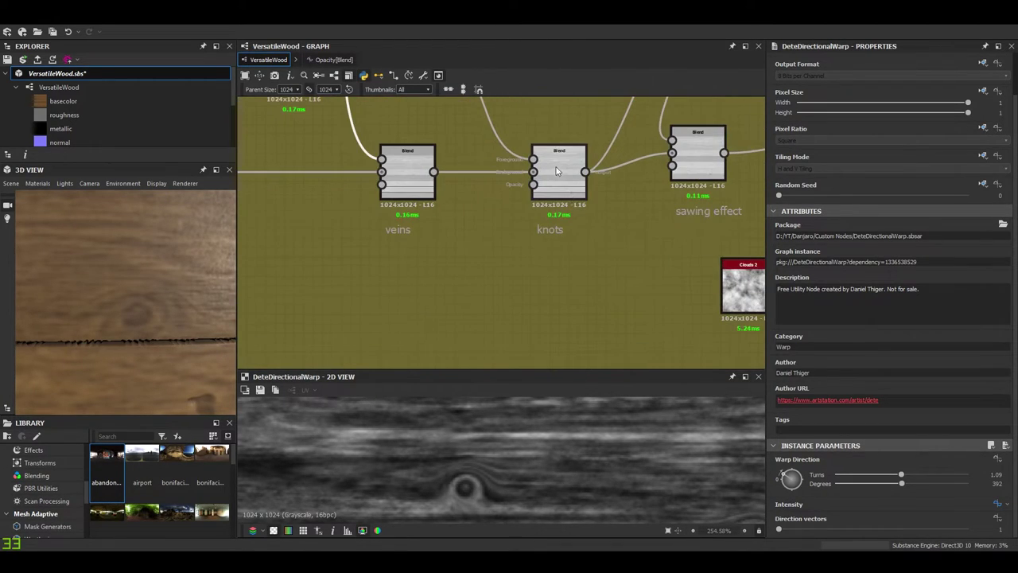
- Preview the "knots" Blend node and examine its Opacity function's float constants and the variable driving the Linear Interpolation
{"action": "double_click", "coordinate": [559, 172]}
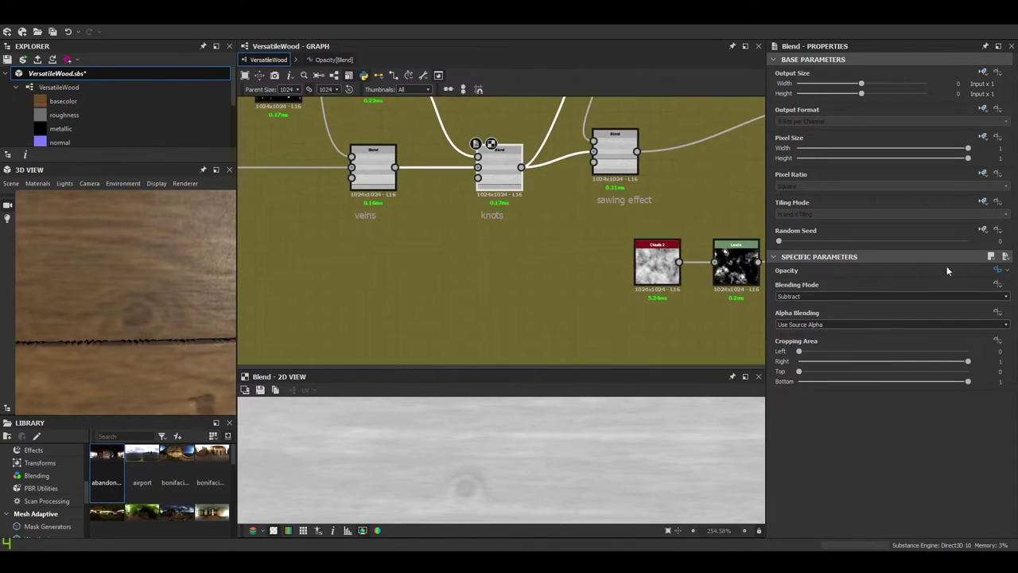
{"action": "left_click", "coordinate": [994, 272]}
{"action": "middle_click_drag", "start_coordinate": [445, 254], "coordinate": [446, 217]}
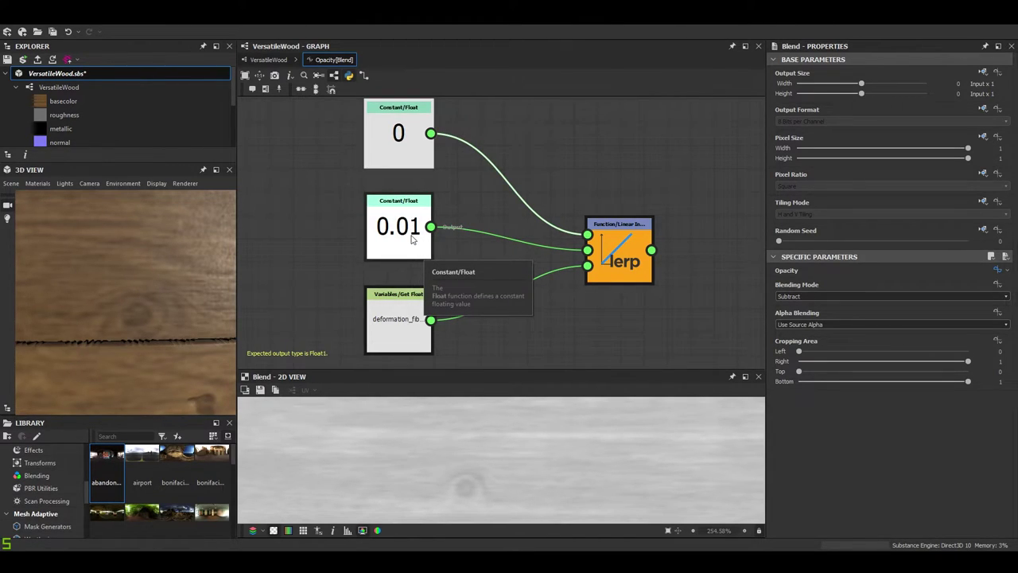
{"action": "middle_click_drag", "start_coordinate": [451, 273], "coordinate": [422, 249]}
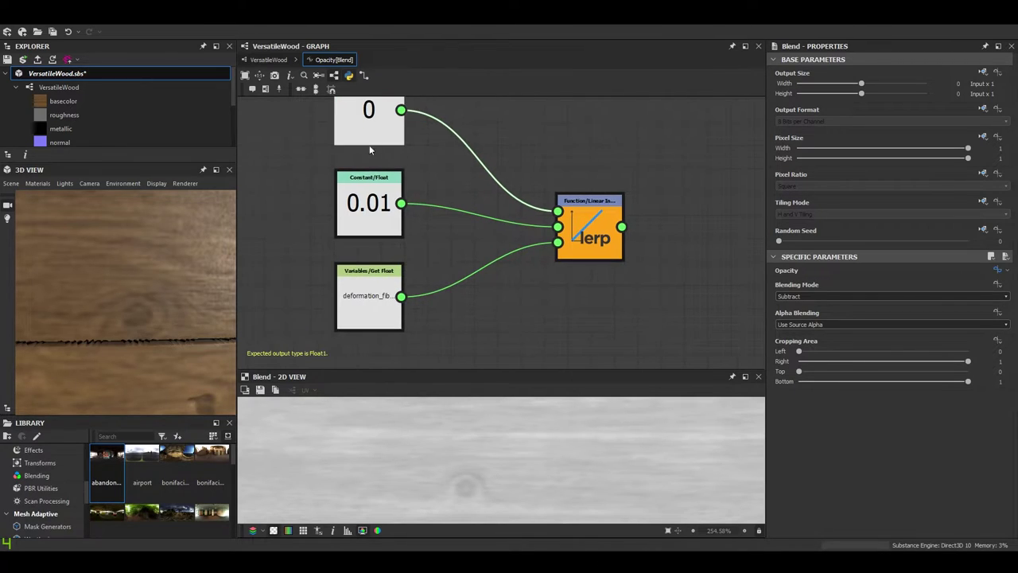
{"action": "left_click", "coordinate": [365, 310]}
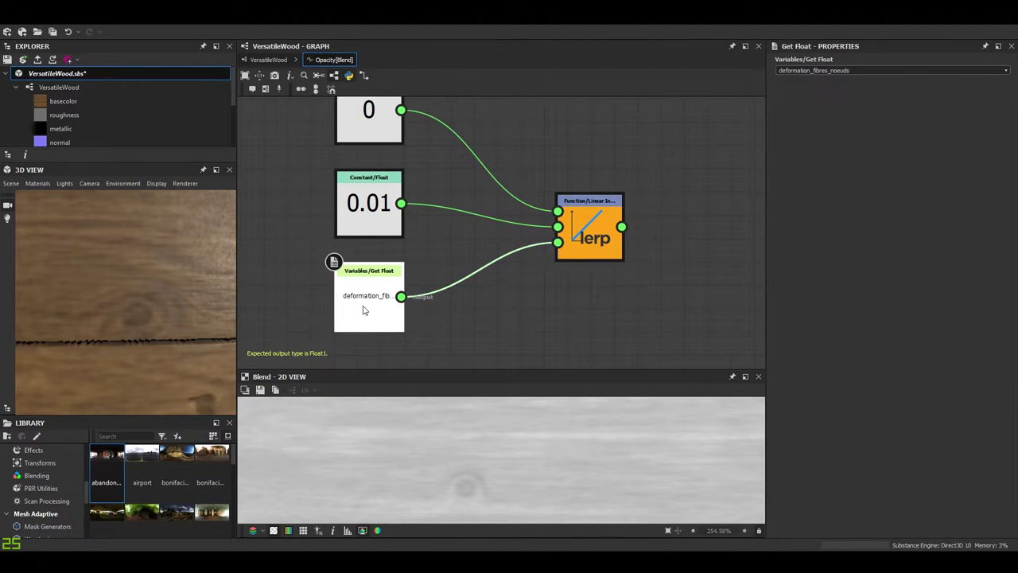
- Return to the VersatileWood graph and expand the Texture | Knots parameter among the graph's input parameters
{"action": "left_click", "coordinate": [269, 60]}
{"action": "scroll", "coordinate": [432, 224], "scroll_direction": "down", "scroll_amount": 3}
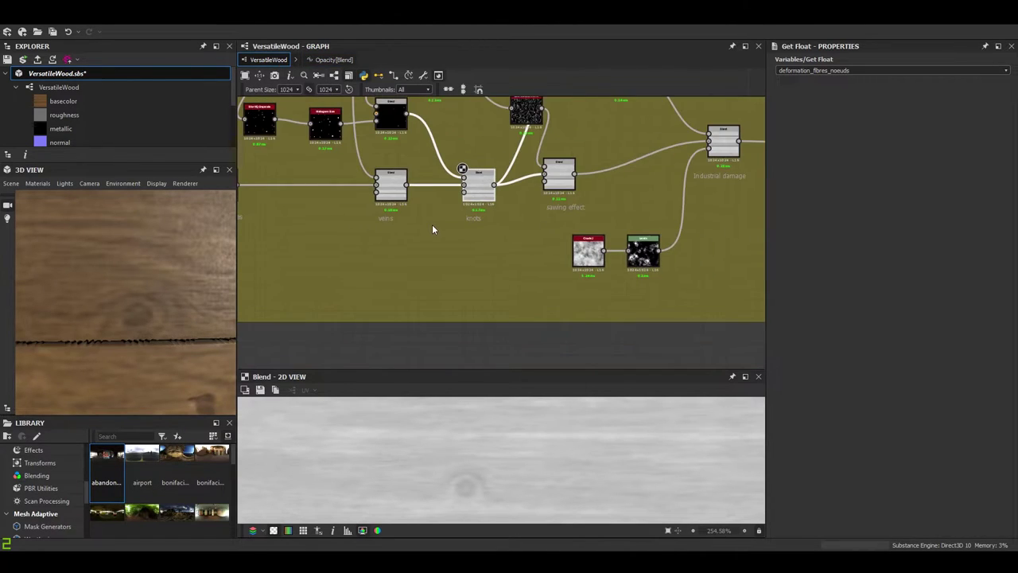
{"action": "scroll", "coordinate": [480, 290], "scroll_direction": "up", "scroll_amount": 5}
{"action": "left_click", "coordinate": [355, 283]}
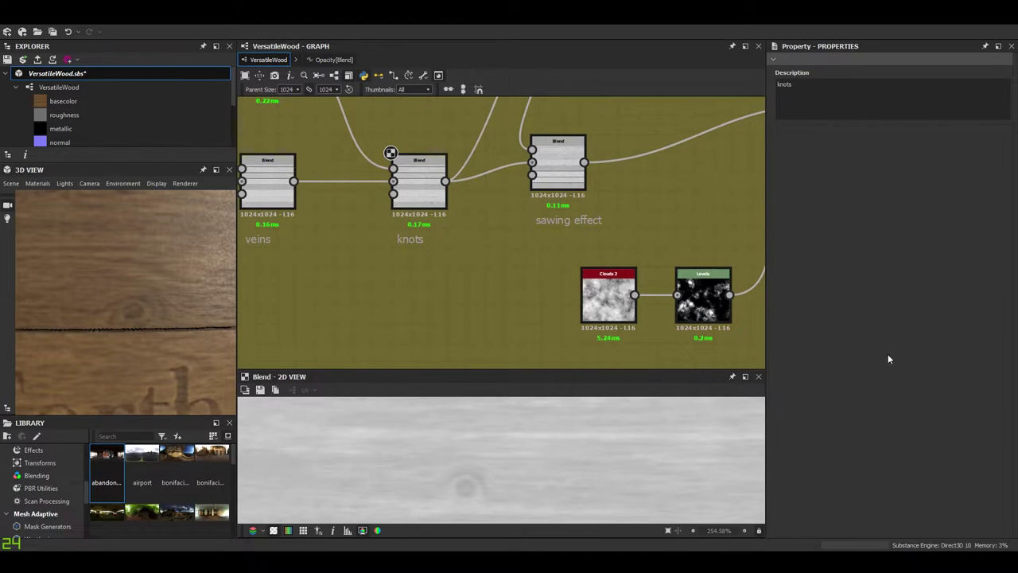
{"action": "left_click", "coordinate": [779, 419]}
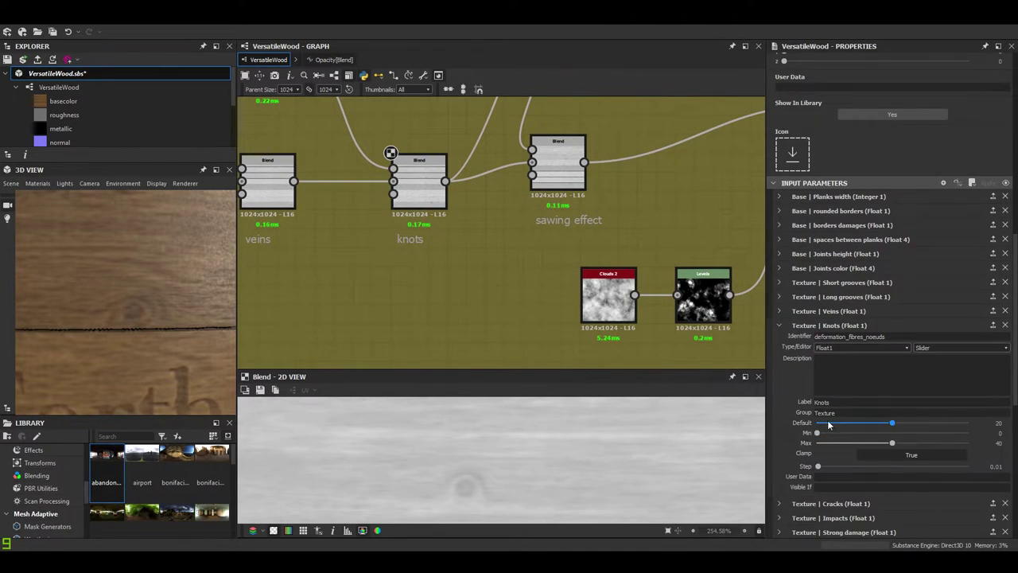
- Try a Knots default of 1.68, and set it back to 20
{"action": "left_click", "coordinate": [824, 424]}
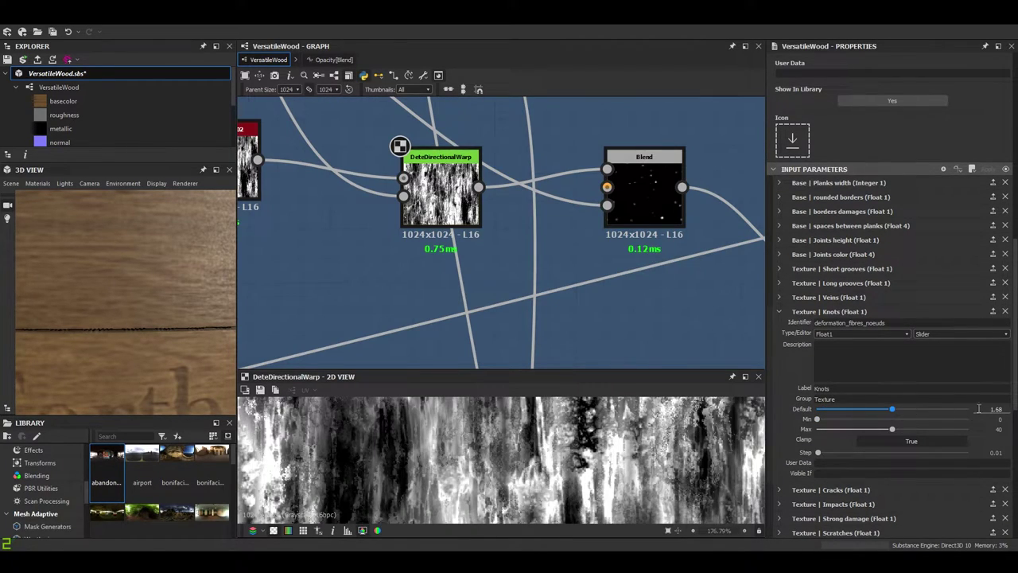
{"action": "left_click", "coordinate": [978, 409]}
{"action": "type", "text": "20"}
{"action": "key", "text": "Return"}
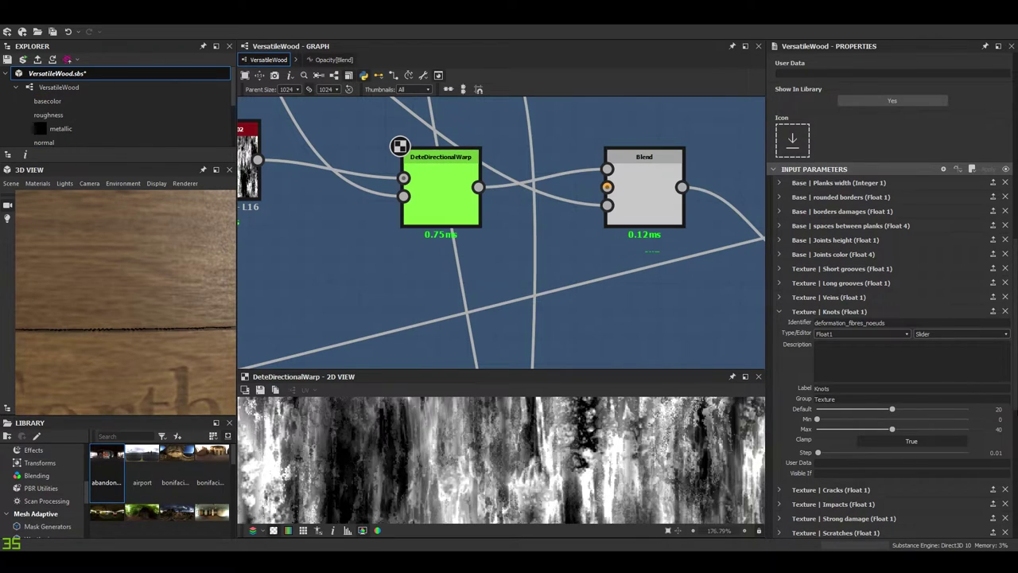
- Inspect the DeteDirectionalWarp preview up close around a knot and follow the graph to the "knots" Blend node
{"action": "scroll", "coordinate": [471, 487], "scroll_direction": "up", "scroll_amount": 5}
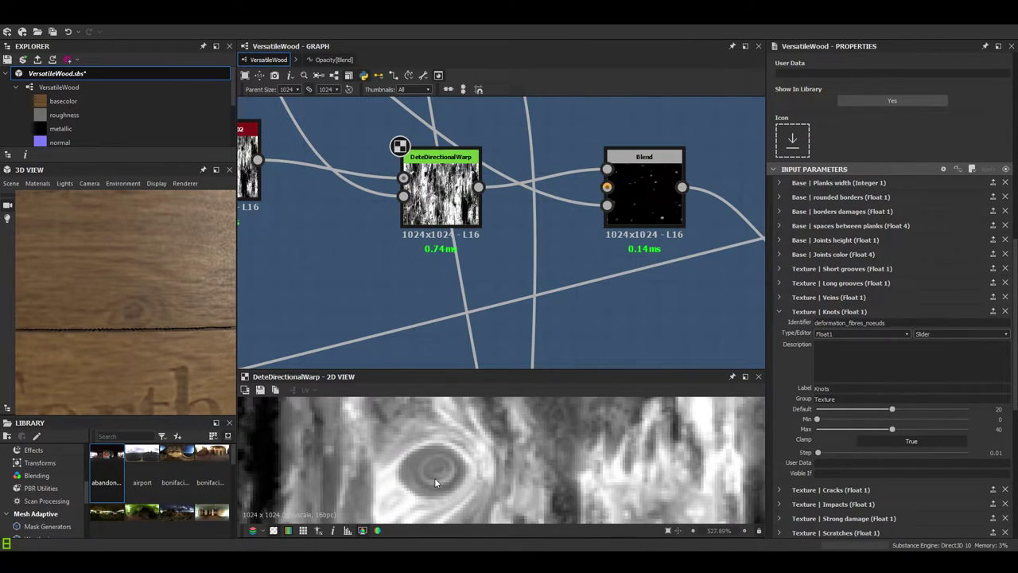
{"action": "scroll", "coordinate": [529, 170], "scroll_direction": "down", "scroll_amount": 4}
{"action": "middle_click_drag", "start_coordinate": [493, 246], "coordinate": [485, 135]}
{"action": "middle_click_drag", "start_coordinate": [521, 309], "coordinate": [462, 126]}
{"action": "scroll", "coordinate": [540, 342], "scroll_direction": "up", "scroll_amount": 5}
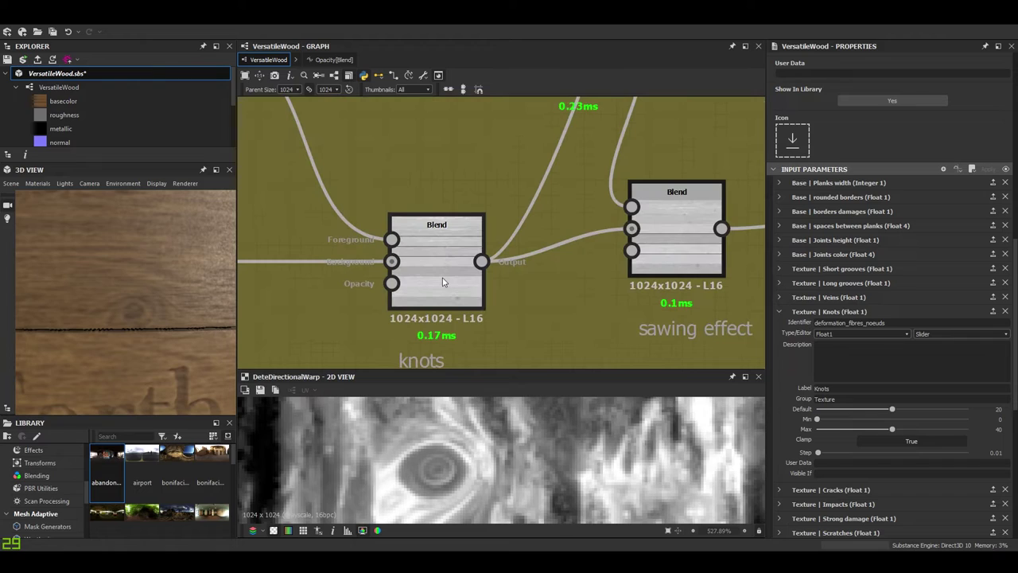
{"action": "middle_click_drag", "start_coordinate": [443, 282], "coordinate": [461, 242]}
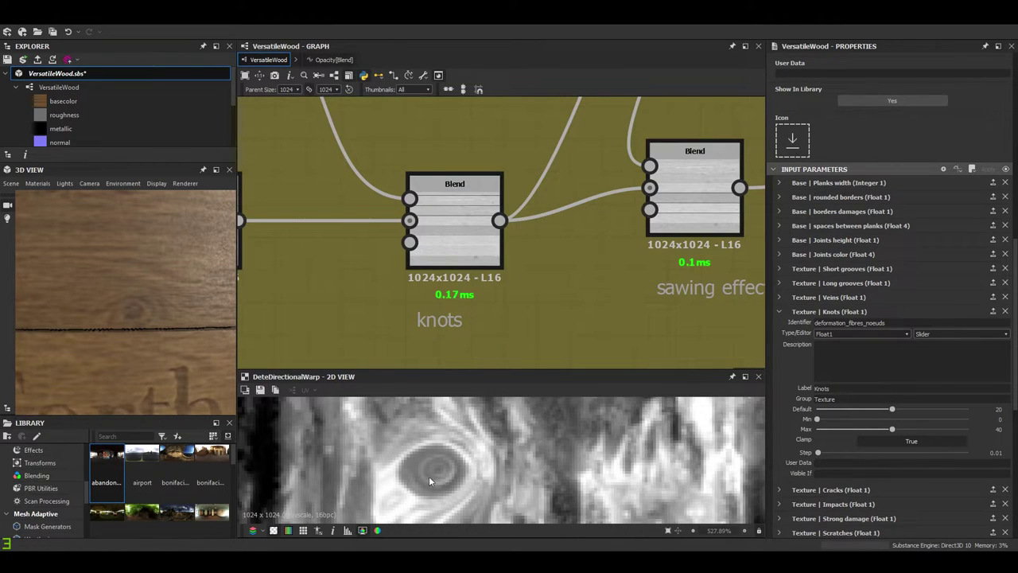
{"action": "middle_click_drag", "start_coordinate": [504, 293], "coordinate": [568, 301]}
- Try the Knots default at 35.8, check the planks in the 3D view, and set it to 15
{"action": "left_click_drag", "start_coordinate": [892, 408], "coordinate": [951, 409]}
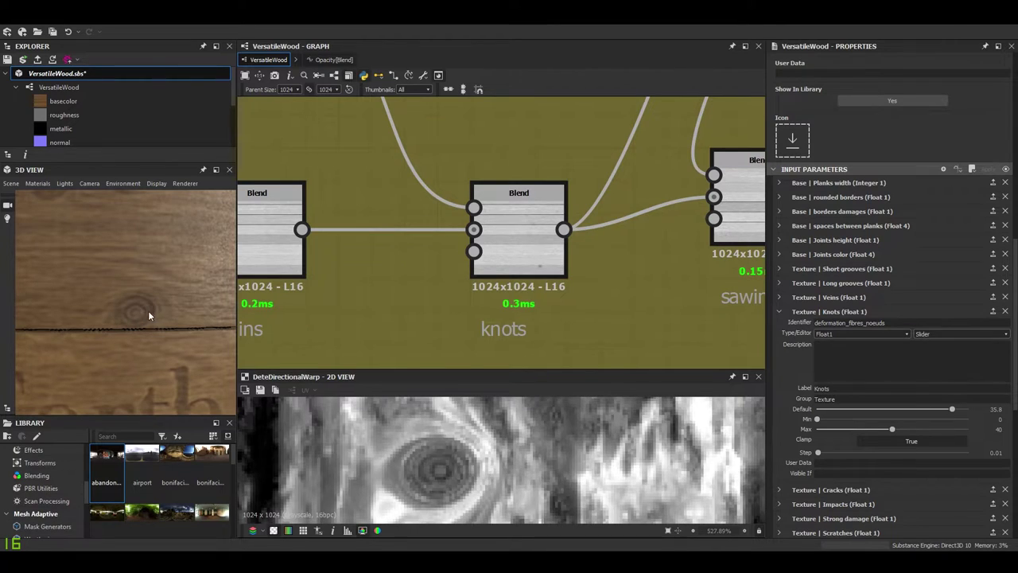
{"action": "left_click_drag", "start_coordinate": [146, 309], "coordinate": [122, 344]}
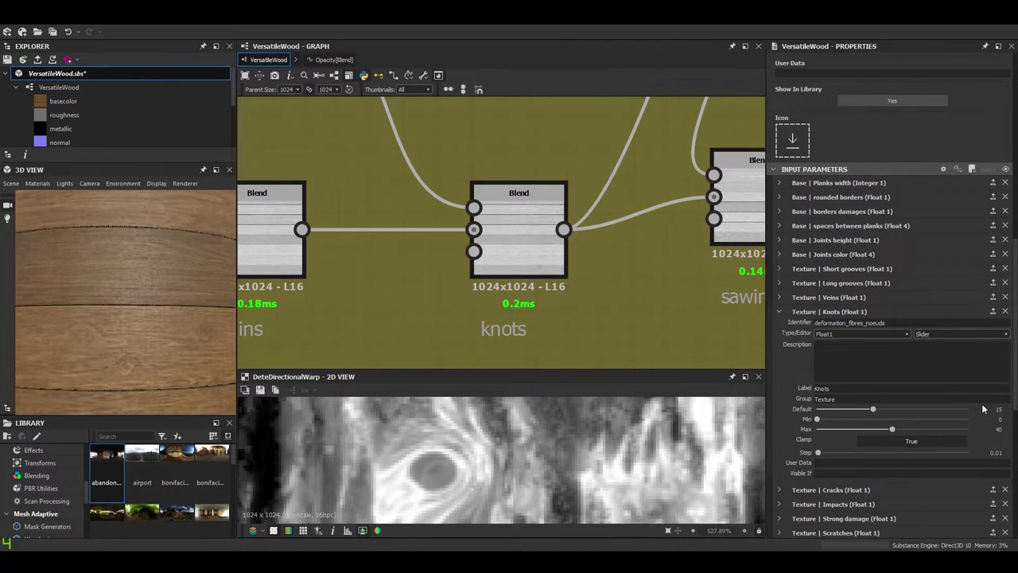
- Preview the "knots" Blend node and inspect the knots in the height map and on the 3D planks
{"action": "scroll", "coordinate": [501, 231], "scroll_direction": "down", "scroll_amount": 5}
{"action": "middle_click_drag", "start_coordinate": [501, 230], "coordinate": [499, 388]}
{"action": "scroll", "coordinate": [473, 316], "scroll_direction": "down", "scroll_amount": 4}
{"action": "middle_click_drag", "start_coordinate": [393, 219], "coordinate": [420, 282]}
{"action": "middle_click_drag", "start_coordinate": [509, 314], "coordinate": [458, 204]}
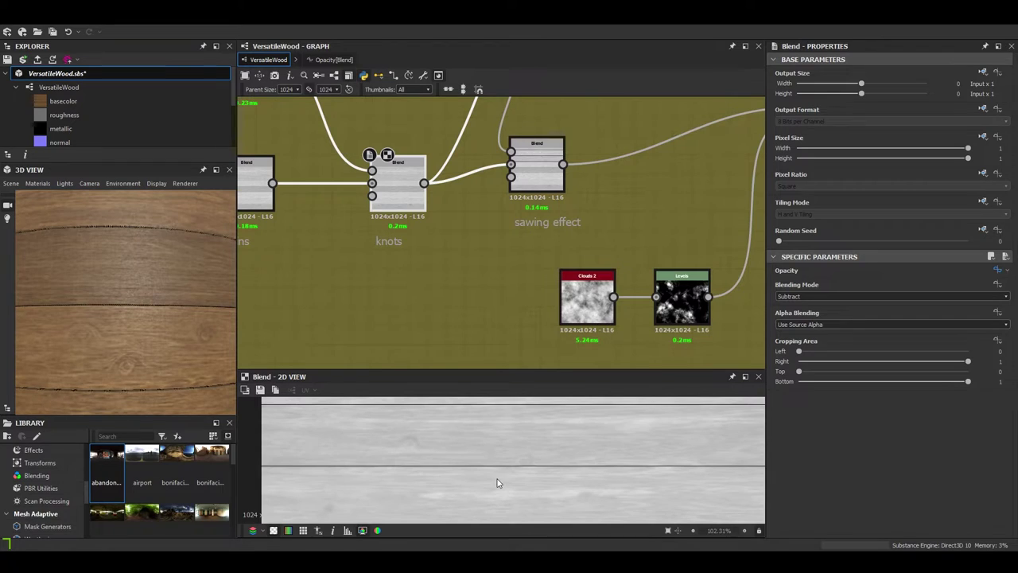
{"action": "scroll", "coordinate": [543, 459], "scroll_direction": "up", "scroll_amount": 3}
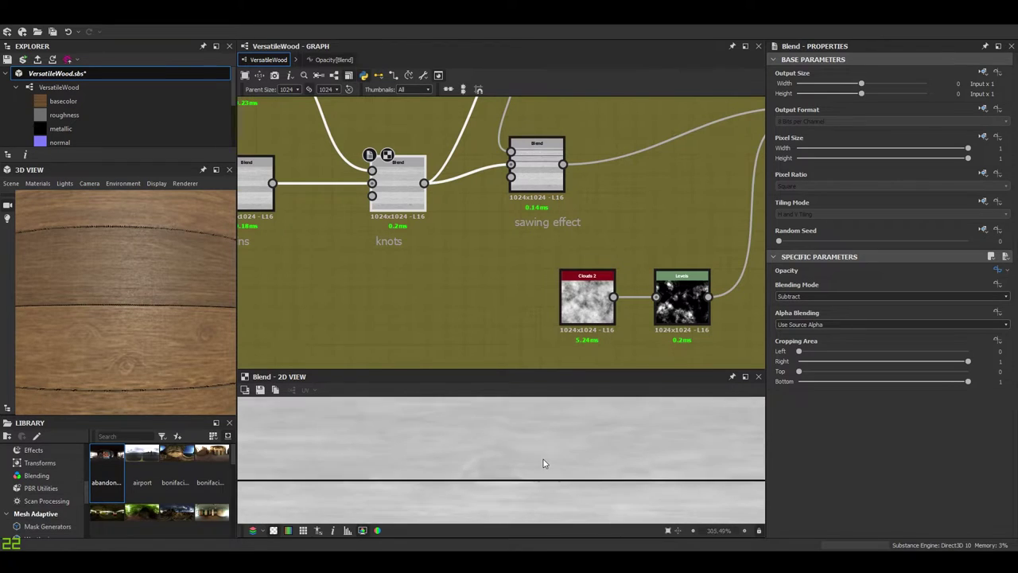
{"action": "left_click_drag", "start_coordinate": [148, 368], "coordinate": [193, 344]}
- Move the "sawing effect" Blend node slightly away from the "knots" Blend and preview it
{"action": "middle_click_drag", "start_coordinate": [487, 255], "coordinate": [435, 330]}
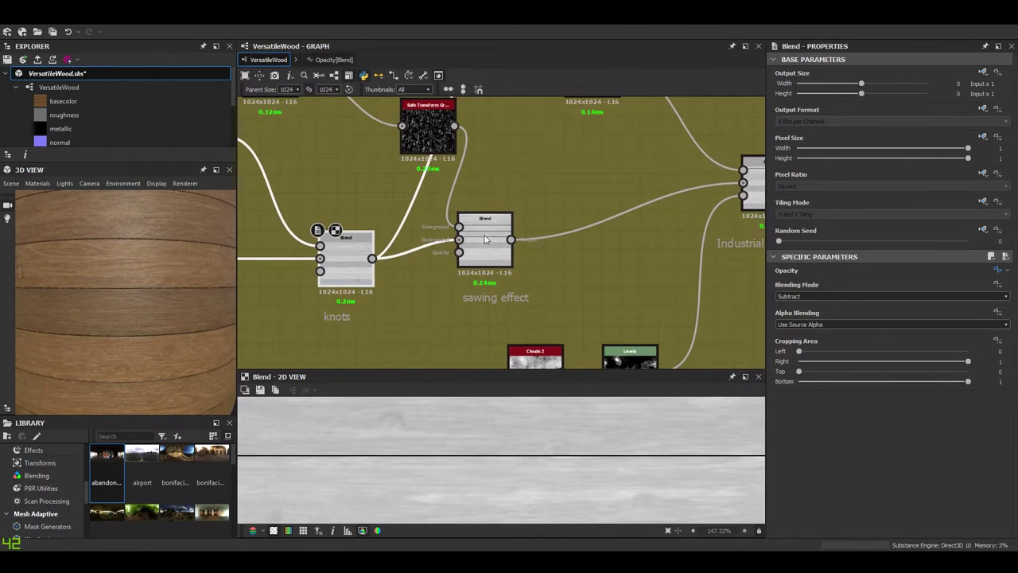
{"action": "left_click_drag", "start_coordinate": [491, 229], "coordinate": [503, 249]}
{"action": "double_click", "coordinate": [503, 249]}
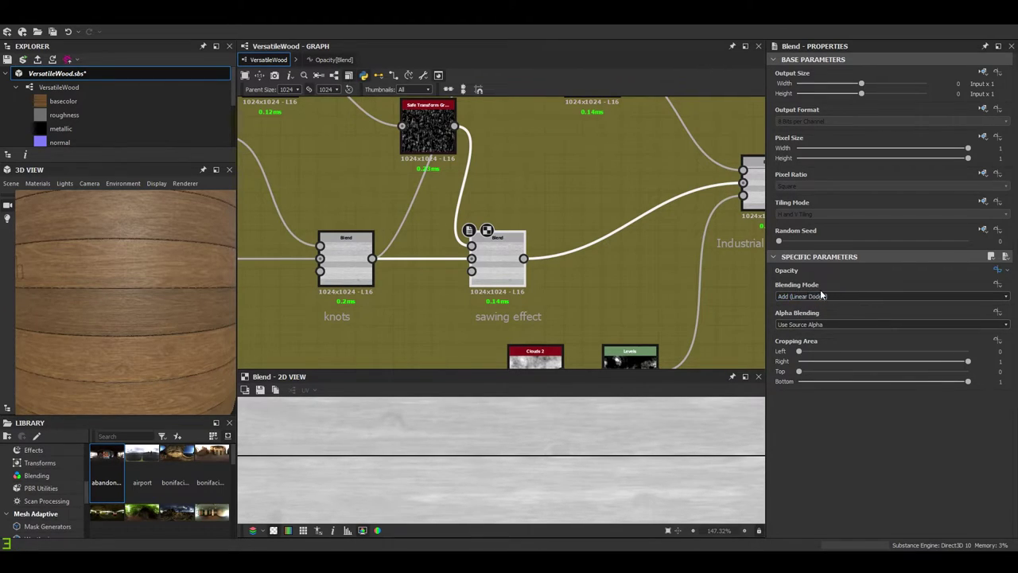
- Trace the sawing effect's foreground back through Safe Transform Grayscale to the Directional Warp node, adjust that node's position and open its properties
{"action": "scroll", "coordinate": [516, 238], "scroll_direction": "down", "scroll_amount": 2}
{"action": "scroll", "coordinate": [446, 185], "scroll_direction": "up", "scroll_amount": 2}
{"action": "middle_click_drag", "start_coordinate": [441, 181], "coordinate": [477, 252]}
{"action": "middle_click_drag", "start_coordinate": [345, 180], "coordinate": [513, 244]}
{"action": "left_click_drag", "start_coordinate": [513, 245], "coordinate": [496, 199]}
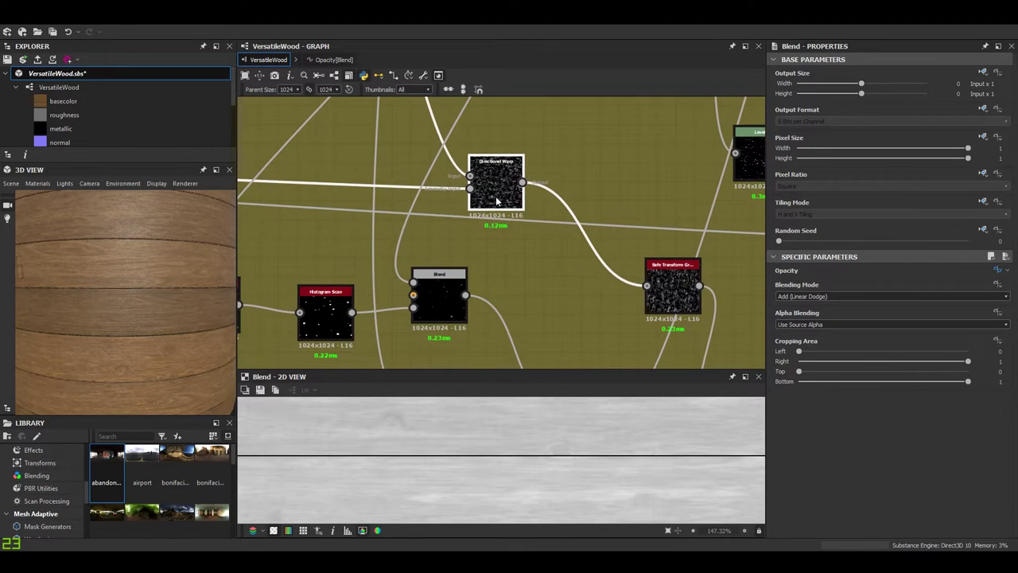
{"action": "double_click", "coordinate": [496, 200]}
- Trace the Directional Warp's input back to the Levels node in the "Texturing source" frame and preview it
{"action": "scroll", "coordinate": [482, 197], "scroll_direction": "down", "scroll_amount": 3}
{"action": "middle_click_drag", "start_coordinate": [458, 146], "coordinate": [572, 189]}
{"action": "left_click", "coordinate": [572, 188]}
{"action": "scroll", "coordinate": [601, 234], "scroll_direction": "up", "scroll_amount": 4}
{"action": "double_click", "coordinate": [573, 224]}
{"action": "scroll", "coordinate": [508, 466], "scroll_direction": "down", "scroll_amount": 1}
{"action": "scroll", "coordinate": [507, 466], "scroll_direction": "down", "scroll_amount": 5}
{"action": "scroll", "coordinate": [515, 239], "scroll_direction": "down", "scroll_amount": 4}
{"action": "middle_click_drag", "start_coordinate": [513, 135], "coordinate": [520, 264]}
{"action": "middle_click_drag", "start_coordinate": [429, 111], "coordinate": [554, 277]}
{"action": "scroll", "coordinate": [487, 294], "scroll_direction": "down", "scroll_amount": 3}
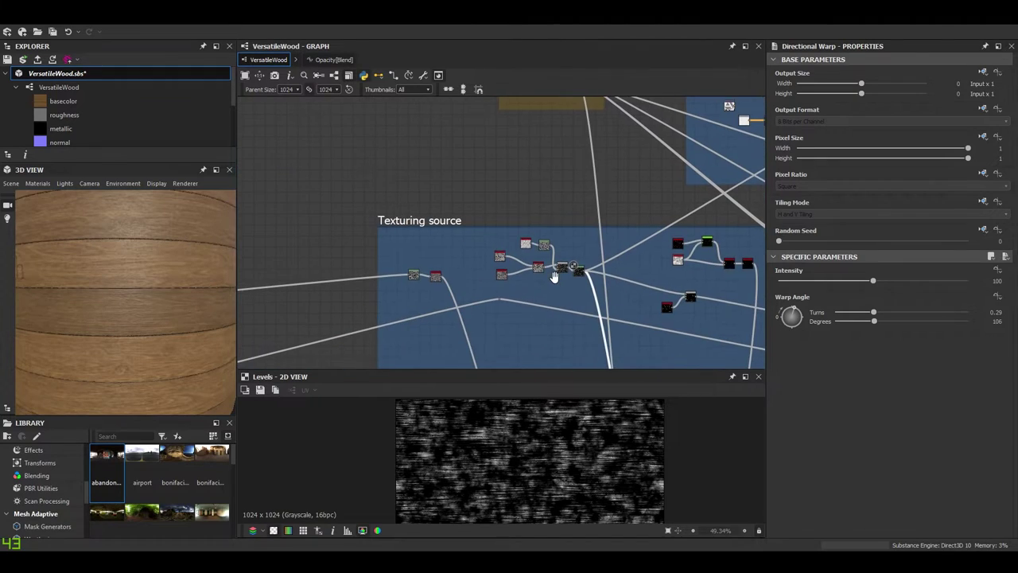
- Move the Slope Blur Grayscale node closer to its two noise inputs, preview it and check its instance parameters
{"action": "scroll", "coordinate": [477, 259], "scroll_direction": "up", "scroll_amount": 2}
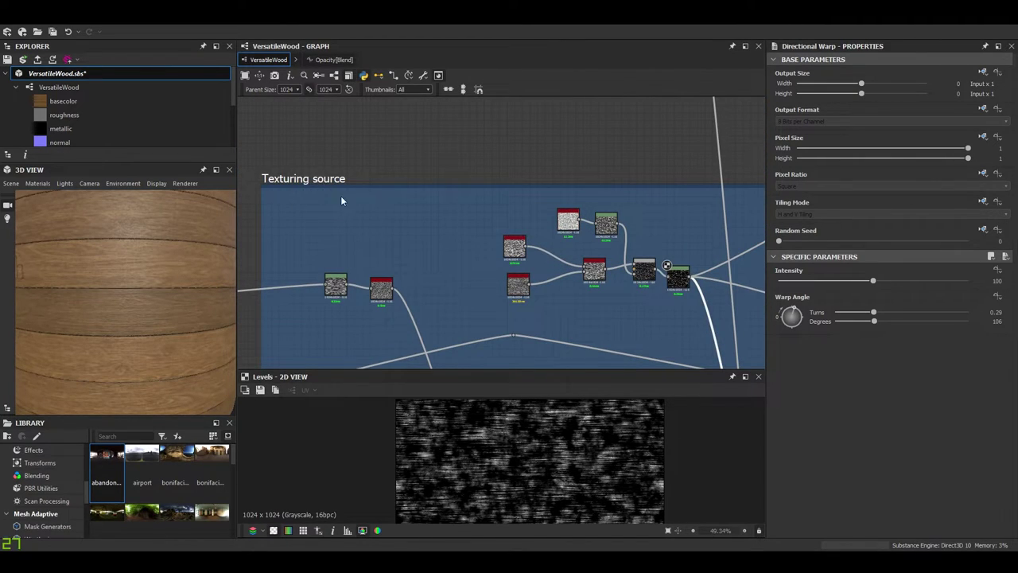
{"action": "middle_click_drag", "start_coordinate": [474, 230], "coordinate": [366, 213]}
{"action": "scroll", "coordinate": [517, 266], "scroll_direction": "up", "scroll_amount": 5}
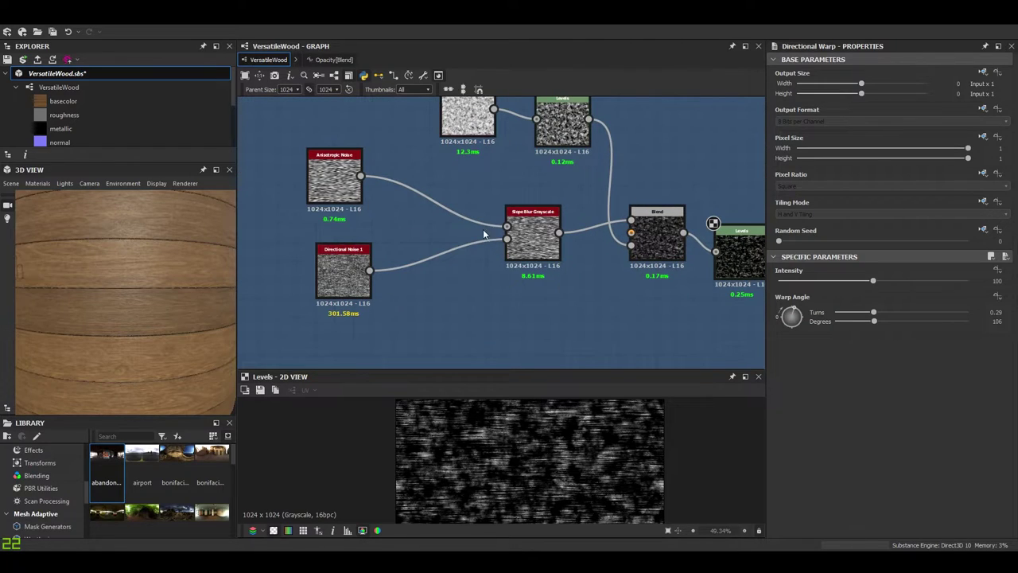
{"action": "middle_click_drag", "start_coordinate": [436, 243], "coordinate": [453, 271]}
{"action": "left_click_drag", "start_coordinate": [552, 282], "coordinate": [485, 278]}
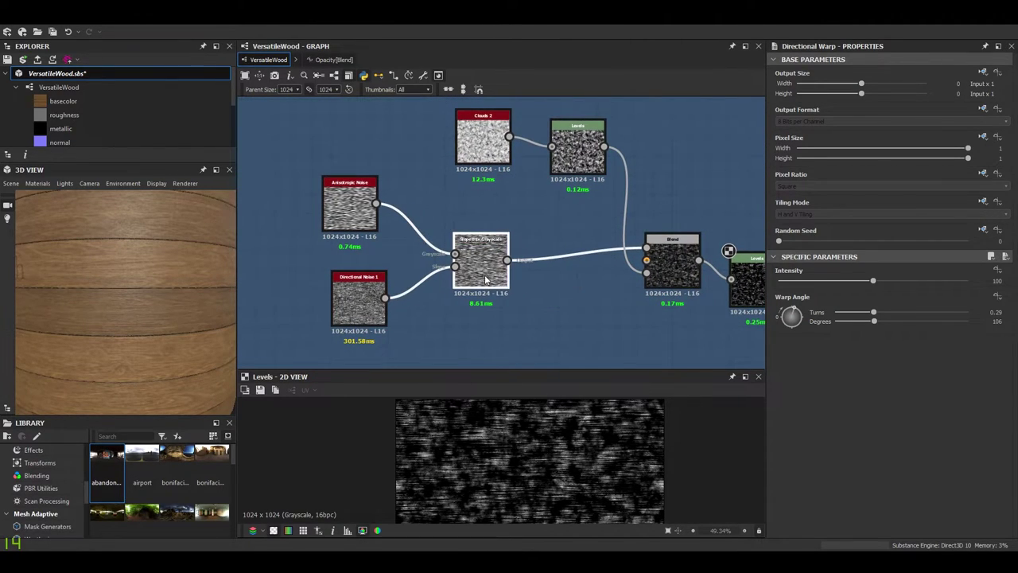
{"action": "double_click", "coordinate": [485, 278]}
{"action": "scroll", "coordinate": [493, 430], "scroll_direction": "up", "scroll_amount": 5}
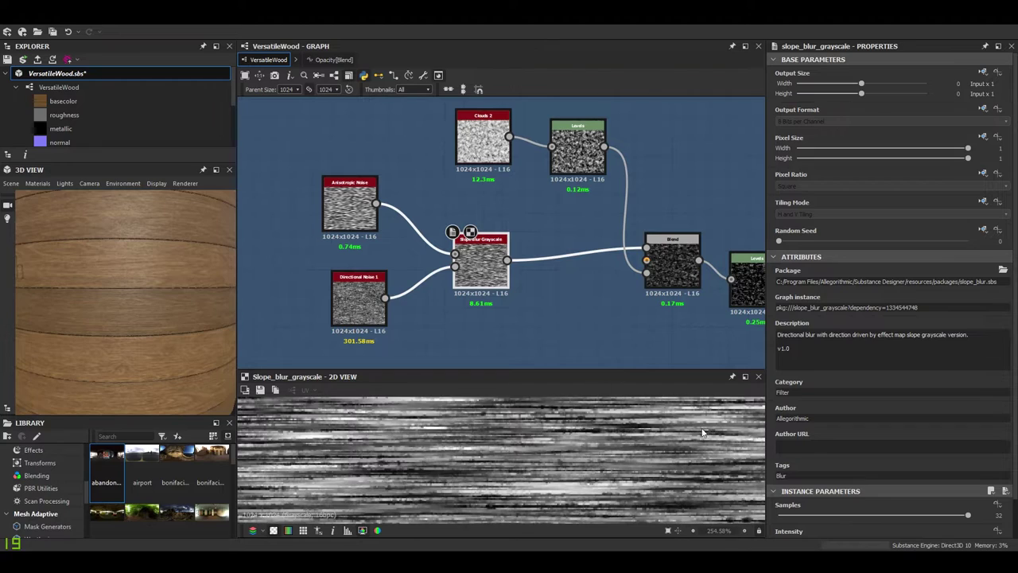
{"action": "scroll", "coordinate": [938, 518], "scroll_direction": "down", "scroll_amount": 1}
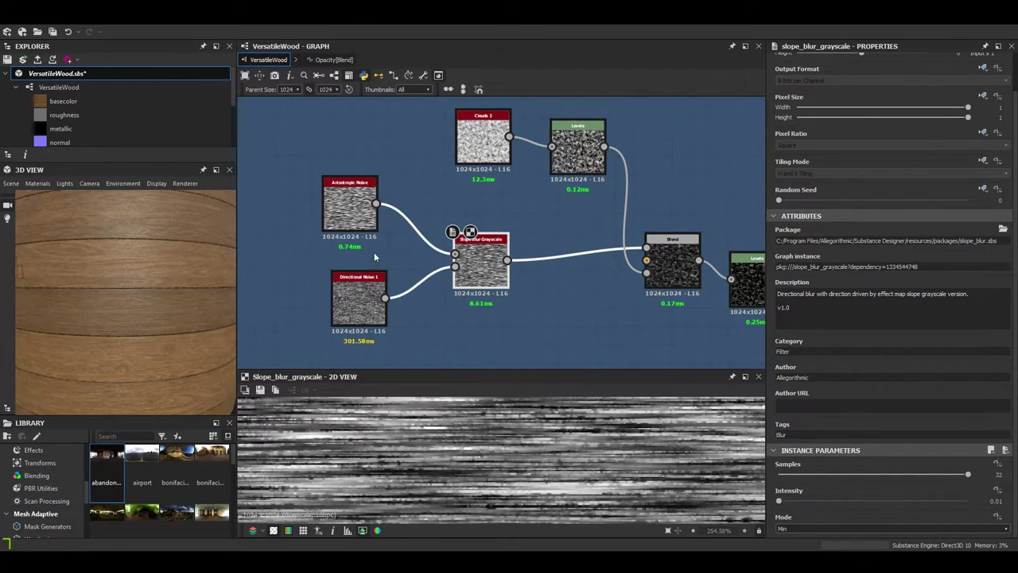
- Preview the Anisotropic Noise feeding the Slope Blur's Grayscale input and review its instance parameters
{"action": "scroll", "coordinate": [375, 257], "scroll_direction": "up", "scroll_amount": 3}
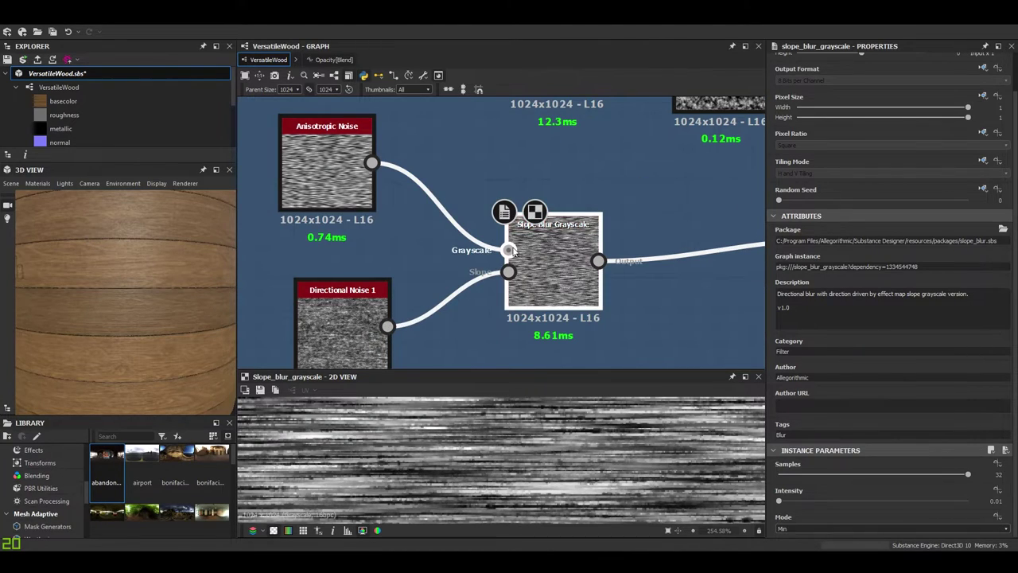
{"action": "left_click", "coordinate": [318, 158]}
{"action": "scroll", "coordinate": [574, 471], "scroll_direction": "down", "scroll_amount": 4}
{"action": "scroll", "coordinate": [879, 475], "scroll_direction": "down", "scroll_amount": 3}
{"action": "scroll", "coordinate": [659, 466], "scroll_direction": "down", "scroll_amount": 2}
{"action": "scroll", "coordinate": [616, 460], "scroll_direction": "up", "scroll_amount": 5}
{"action": "middle_click_drag", "start_coordinate": [553, 466], "coordinate": [533, 490]}
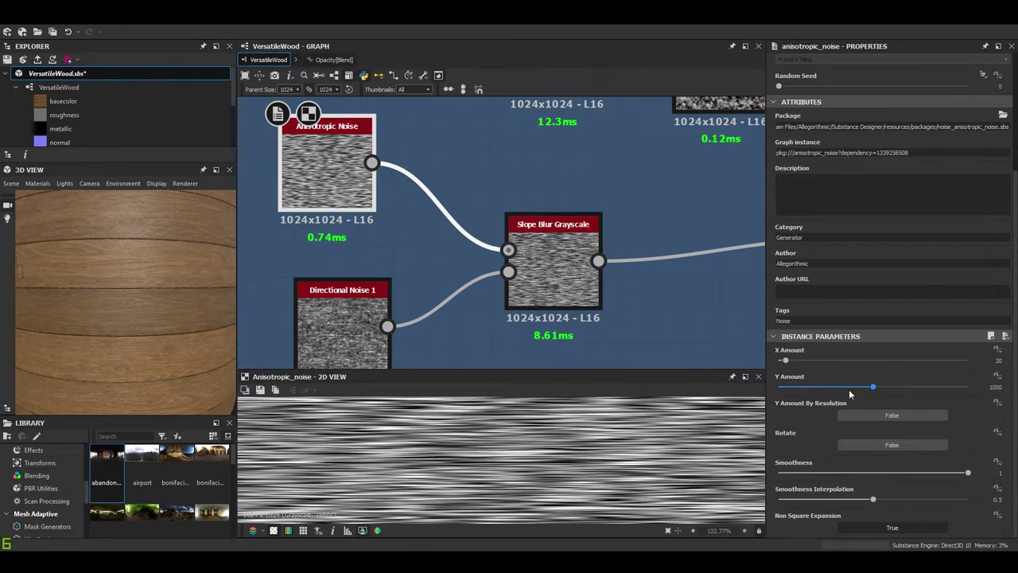
- Preview the Directional Noise 1 node feeding the Slope input and review its instance parameters and computation time
{"action": "double_click", "coordinate": [349, 302]}
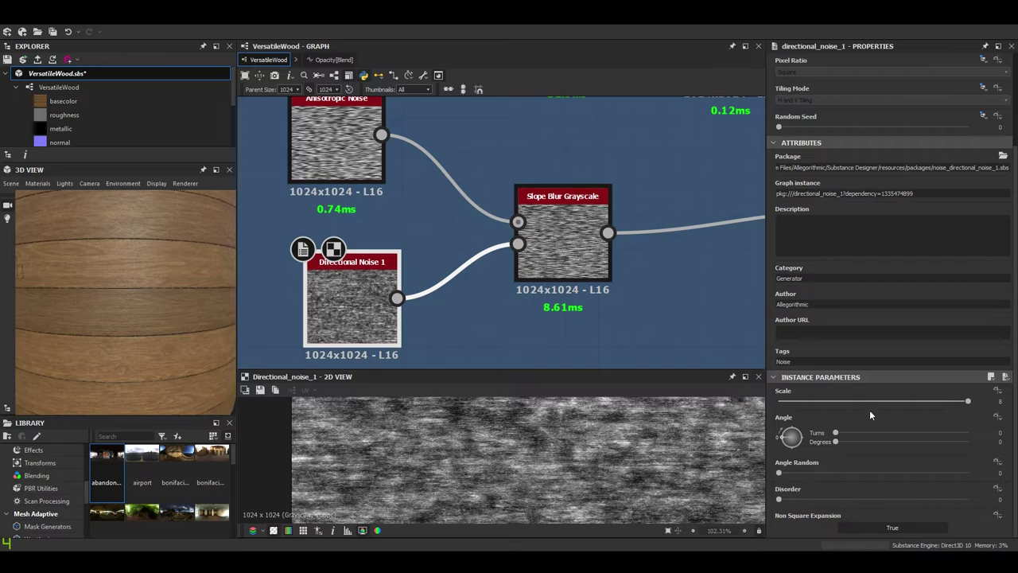
{"action": "scroll", "coordinate": [574, 483], "scroll_direction": "down", "scroll_amount": 3}
{"action": "middle_click_drag", "start_coordinate": [577, 484], "coordinate": [513, 434]}
{"action": "middle_click_drag", "start_coordinate": [338, 296], "coordinate": [407, 294]}
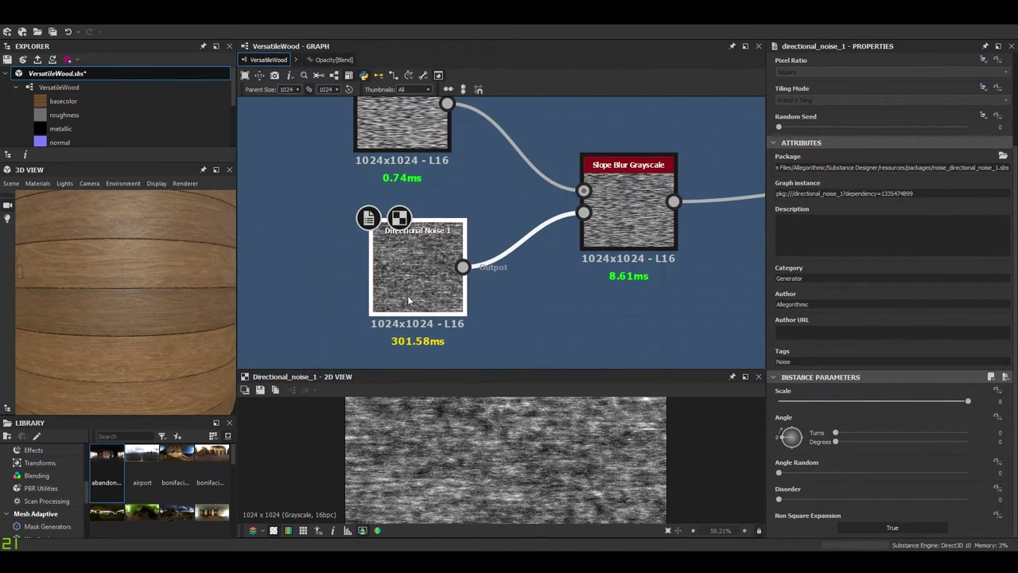
{"action": "left_click", "coordinate": [402, 348]}
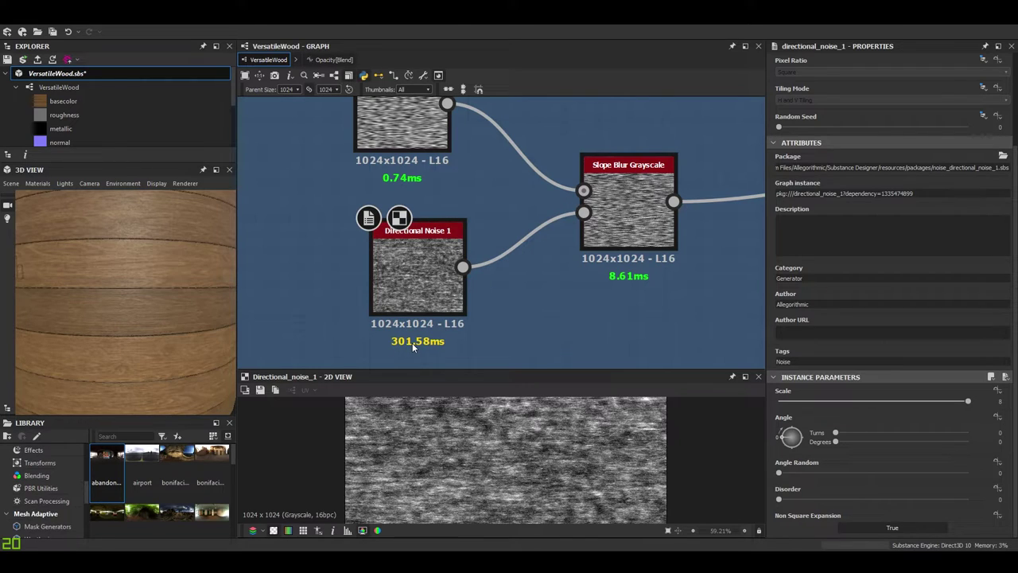
{"action": "scroll", "coordinate": [542, 472], "scroll_direction": "up", "scroll_amount": 3}
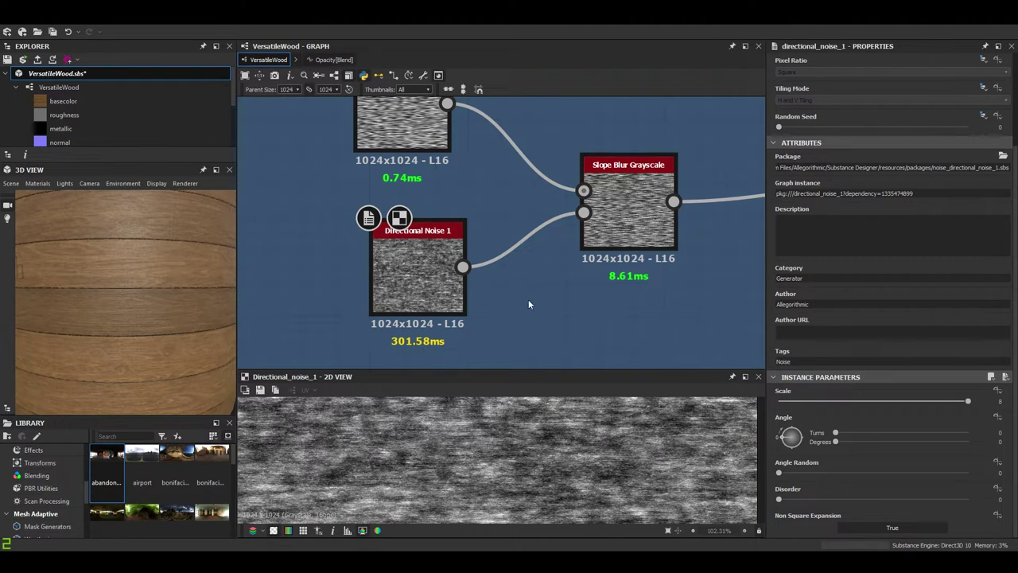
- Move Directional Noise 1 farther from the Slope Blur Grayscale node and reduce its Scale to the minimum
{"action": "middle_click_drag", "start_coordinate": [533, 302], "coordinate": [708, 285]}
{"action": "left_click_drag", "start_coordinate": [592, 267], "coordinate": [302, 296]}
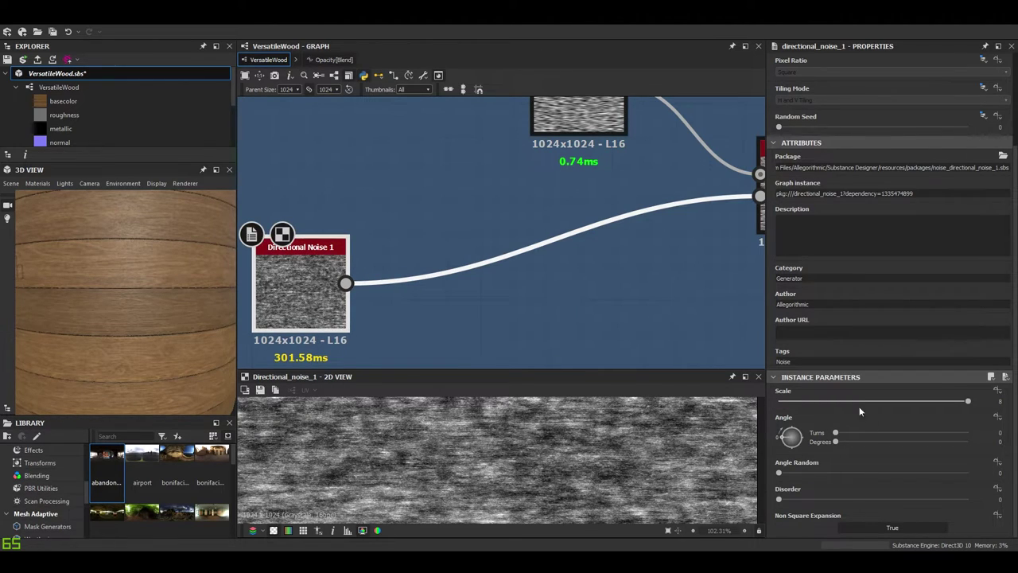
{"action": "left_click", "coordinate": [779, 403]}
- Insert a Safe Transform Grayscale node between Directional Noise 1 and the Slope Blur, and set its Tile to 6
{"action": "key", "text": "space"}
{"action": "type", "text": "saf"}
{"action": "key", "text": "Down"}
{"action": "key", "text": "Return"}
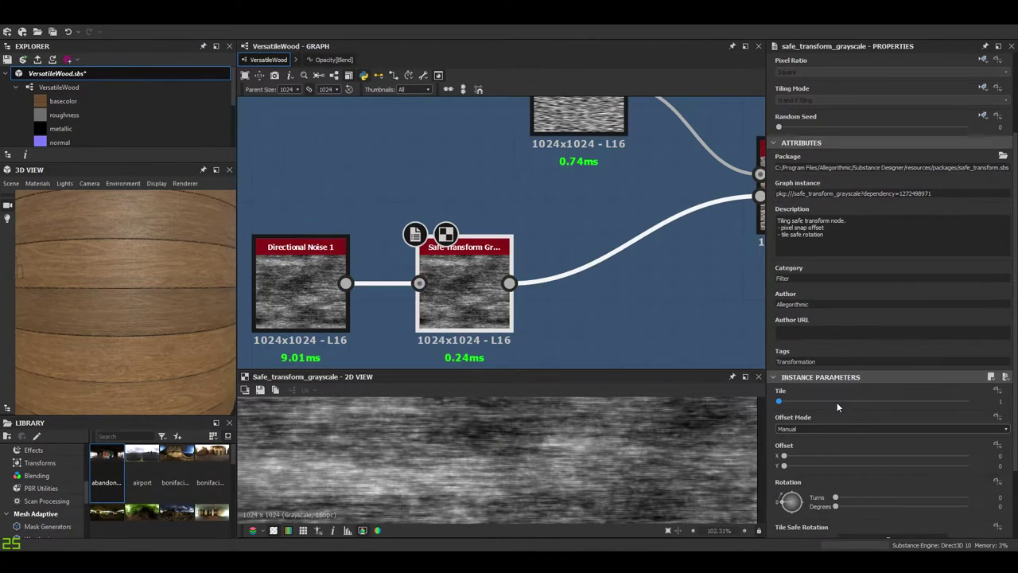
{"action": "left_click", "coordinate": [827, 400]}
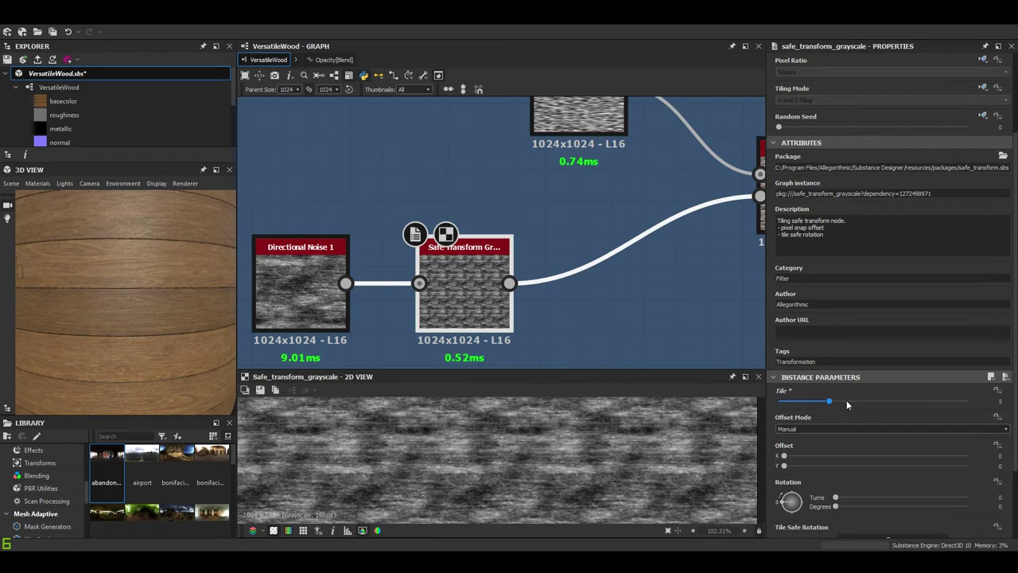
{"action": "left_click", "coordinate": [848, 400]}
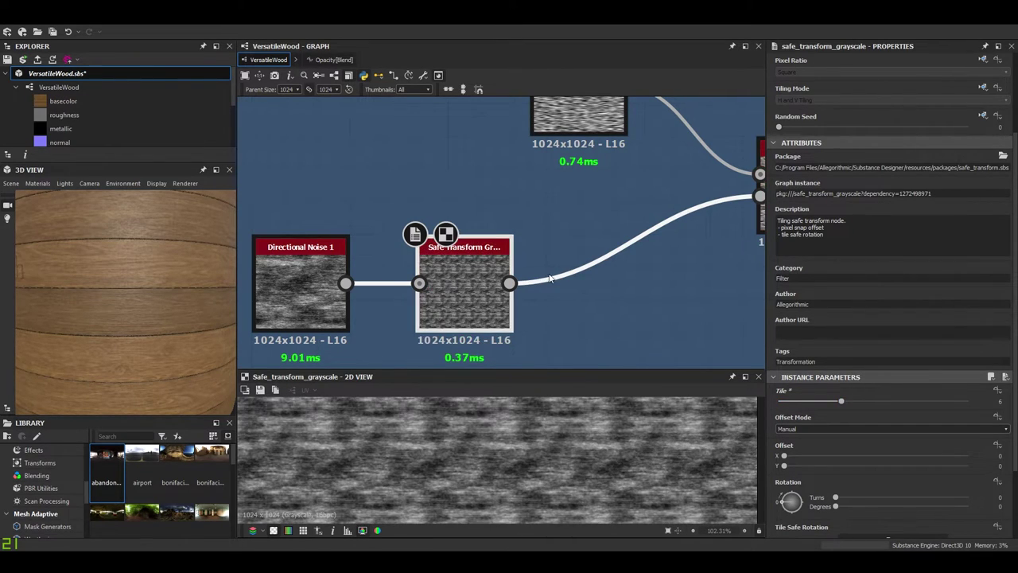
- Set the Tile of the Safe Transform Grayscale feeding the Slope Blur to 8, checking the Slope Blur Grayscale result
{"action": "middle_click_drag", "start_coordinate": [703, 240], "coordinate": [497, 256]}
{"action": "left_click", "coordinate": [582, 218]}
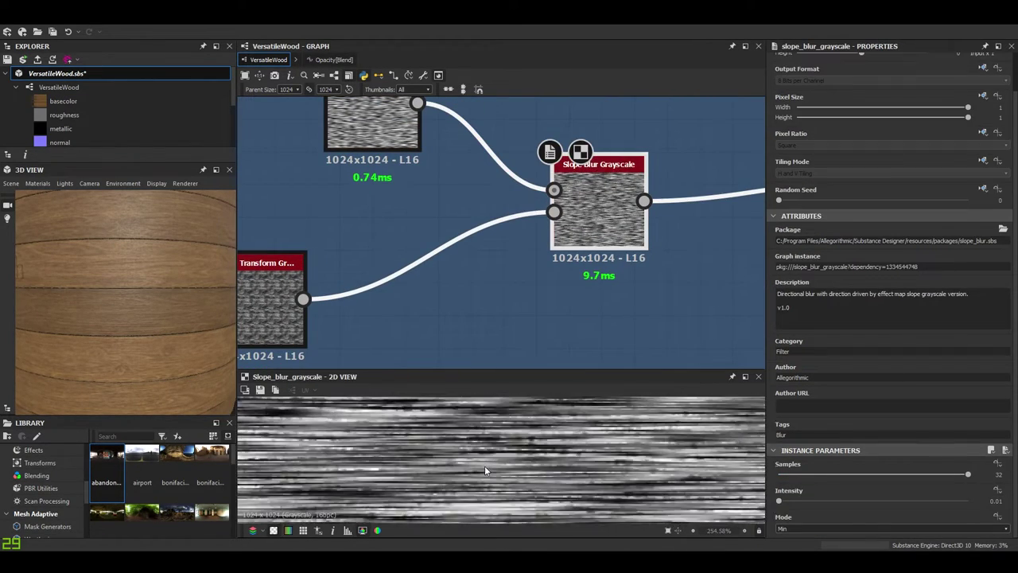
{"action": "scroll", "coordinate": [494, 461], "scroll_direction": "down", "scroll_amount": 2}
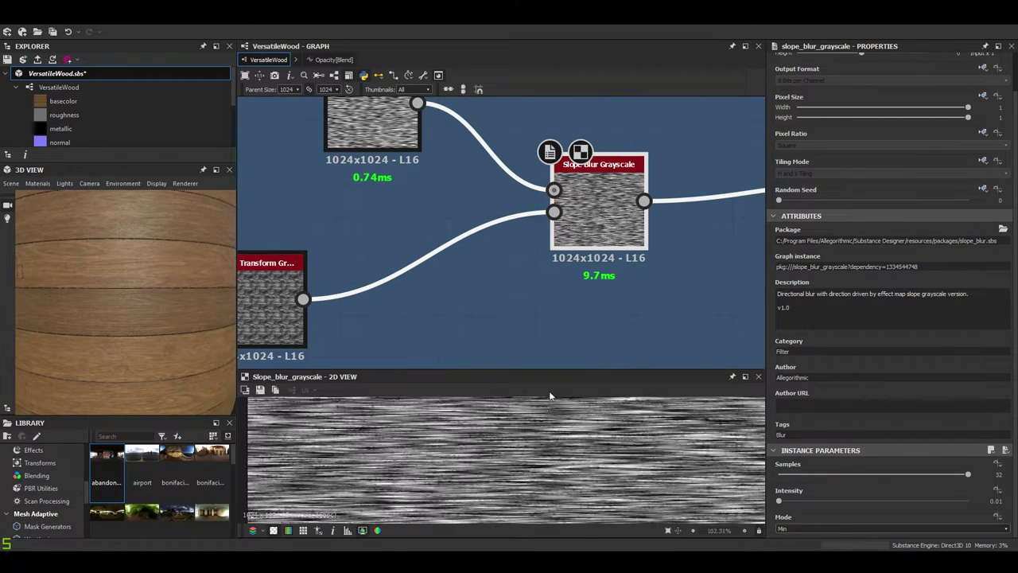
{"action": "middle_click_drag", "start_coordinate": [361, 239], "coordinate": [523, 198]}
{"action": "left_click", "coordinate": [425, 273]}
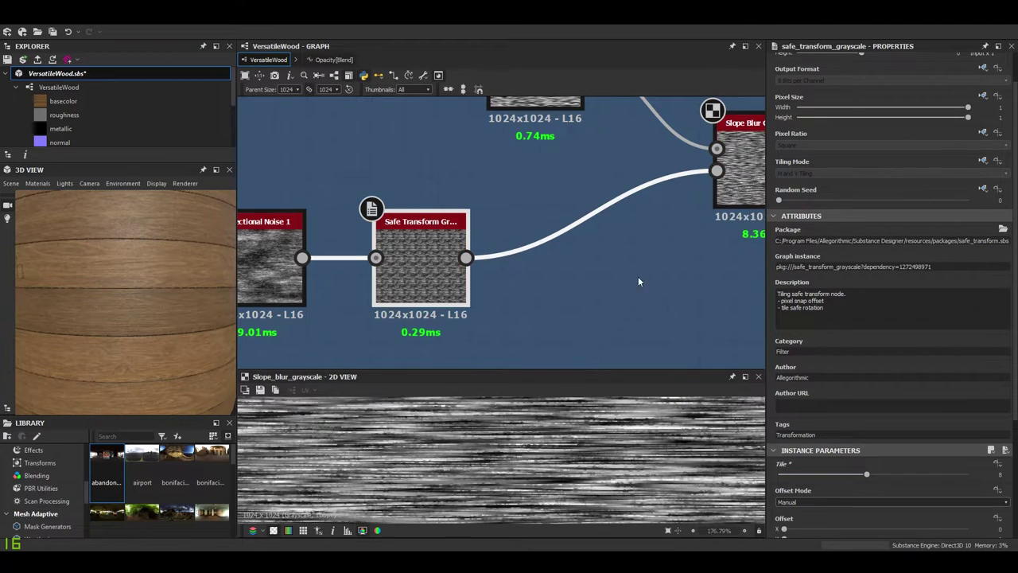
{"action": "middle_click_drag", "start_coordinate": [676, 250], "coordinate": [515, 290]}
{"action": "left_click", "coordinate": [593, 216]}
{"action": "scroll", "coordinate": [525, 414], "scroll_direction": "down", "scroll_amount": 2}
{"action": "scroll", "coordinate": [529, 477], "scroll_direction": "up", "scroll_amount": 1}
{"action": "scroll", "coordinate": [589, 242], "scroll_direction": "down", "scroll_amount": 4}
- Preview the Blend node combining the Slope Blur with the Levels-adjusted clouds and examine its pattern up close
{"action": "middle_click_drag", "start_coordinate": [580, 243], "coordinate": [390, 253]}
{"action": "scroll", "coordinate": [520, 258], "scroll_direction": "up", "scroll_amount": 4}
{"action": "double_click", "coordinate": [592, 220]}
{"action": "scroll", "coordinate": [592, 220], "scroll_direction": "down", "scroll_amount": 1}
{"action": "middle_click_drag", "start_coordinate": [592, 220], "coordinate": [566, 287]}
{"action": "scroll", "coordinate": [579, 447], "scroll_direction": "up", "scroll_amount": 1}
{"action": "middle_click_drag", "start_coordinate": [581, 449], "coordinate": [610, 490]}
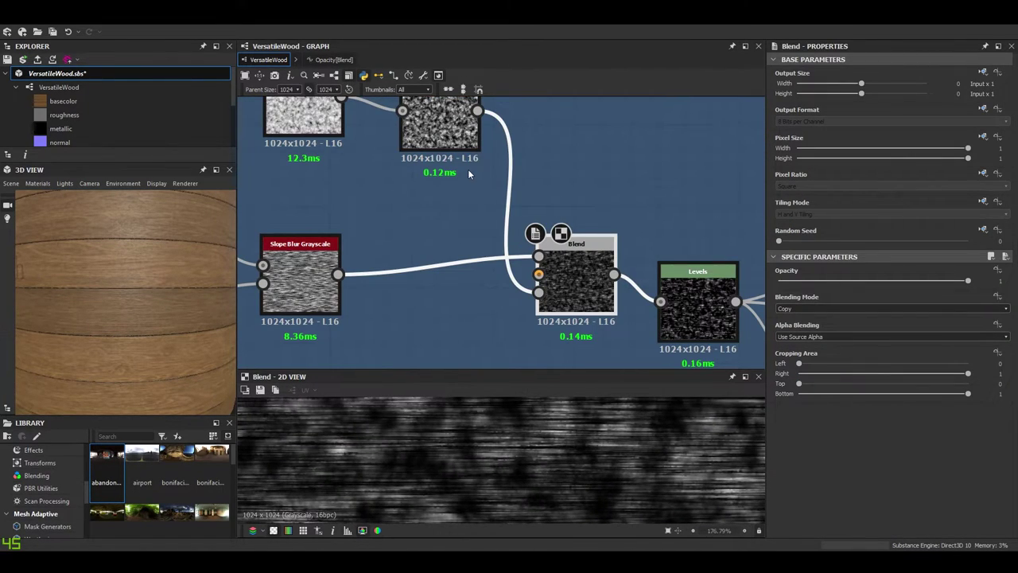
{"action": "scroll", "coordinate": [549, 434], "scroll_direction": "down", "scroll_amount": 4}
{"action": "scroll", "coordinate": [529, 433], "scroll_direction": "up", "scroll_amount": 6}
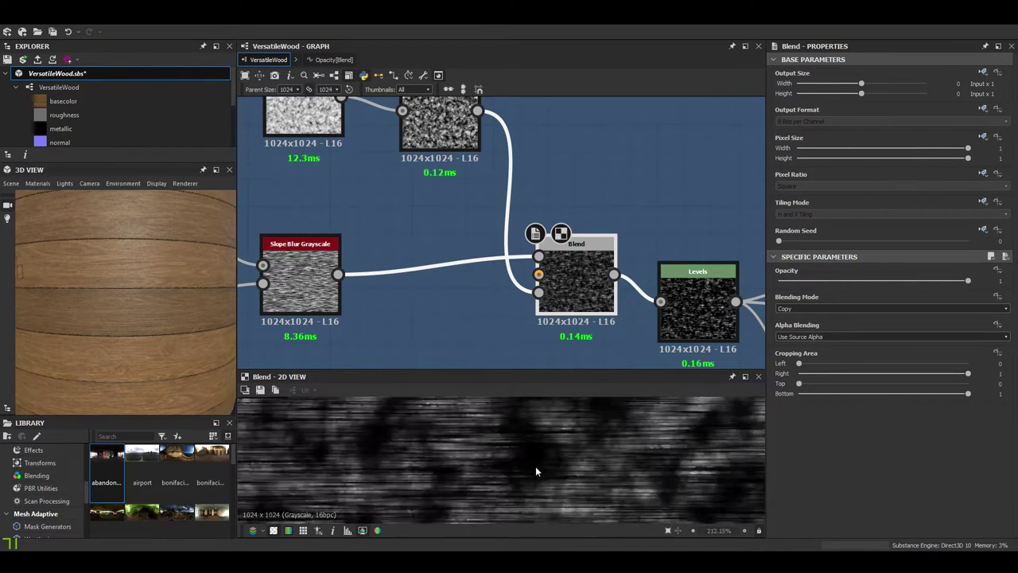
{"action": "scroll", "coordinate": [457, 453], "scroll_direction": "down", "scroll_amount": 5}
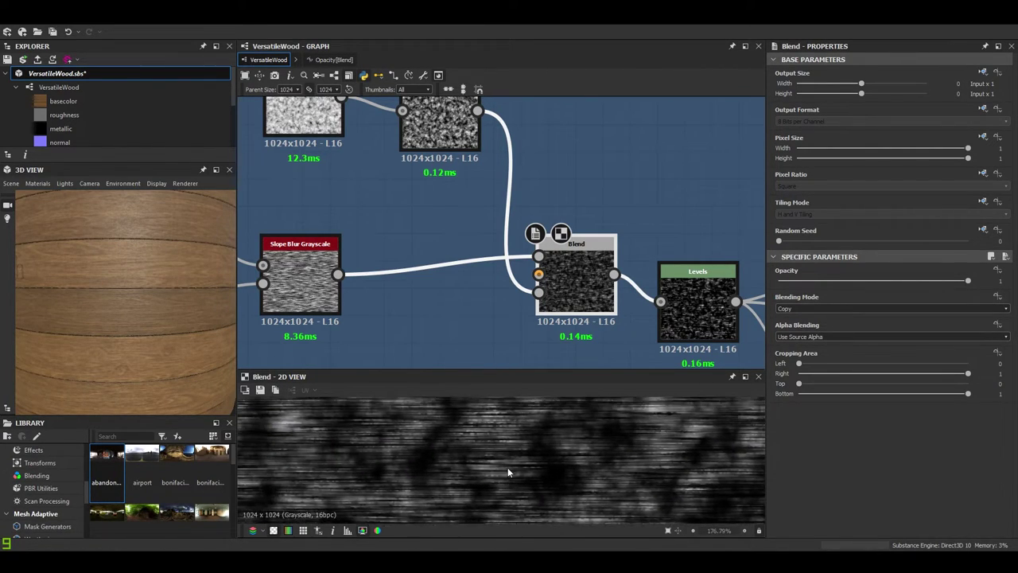
{"action": "scroll", "coordinate": [537, 488], "scroll_direction": "up", "scroll_amount": 4}
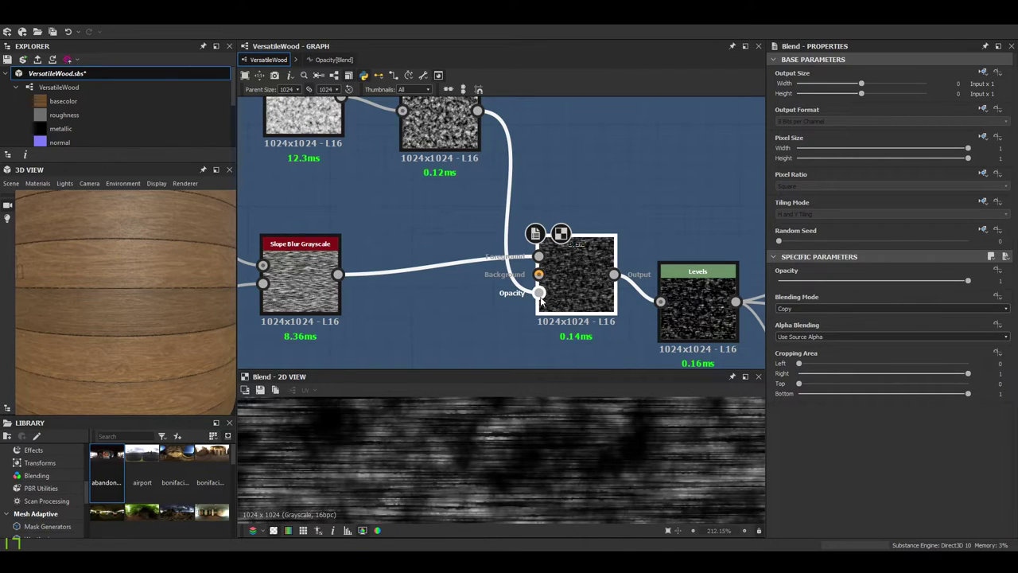
- Rewire the Blend so the clouds Levels feeds Foreground and the Slope Blur Grayscale feeds Background, leaving Opacity unconnected
{"action": "double_click", "coordinate": [541, 296]}
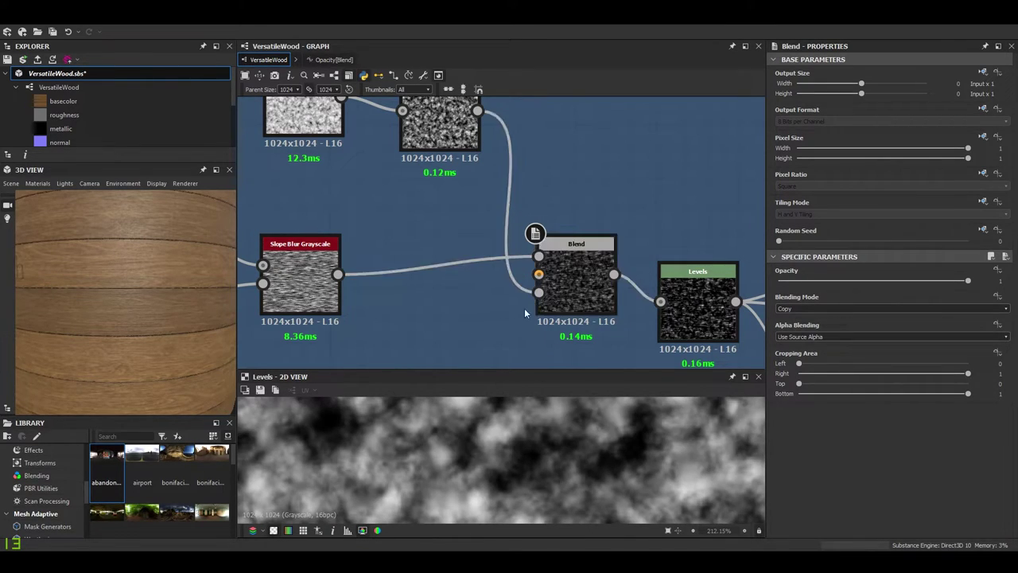
{"action": "left_click_drag", "start_coordinate": [539, 292], "coordinate": [538, 256]}
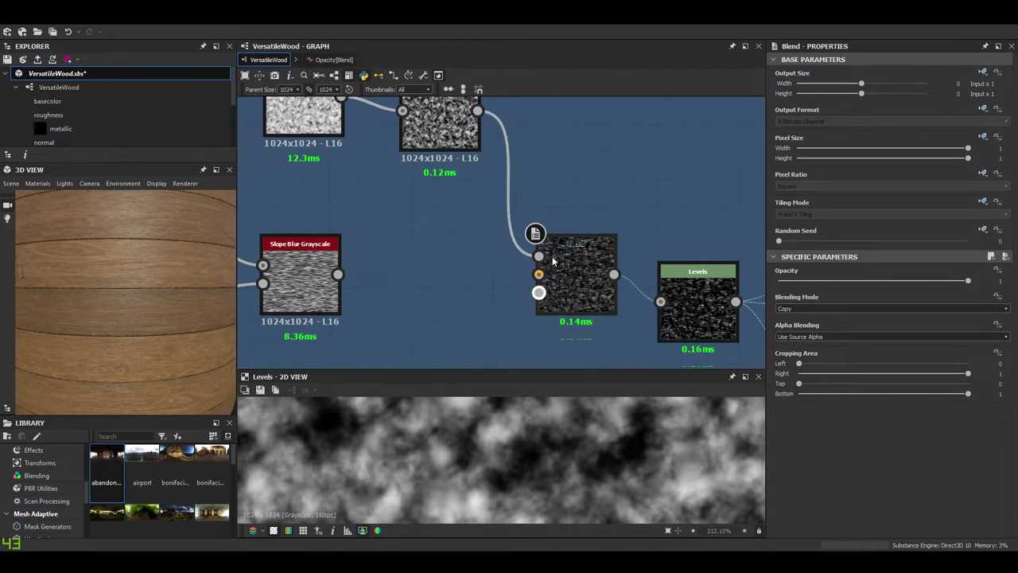
{"action": "left_click_drag", "start_coordinate": [338, 274], "coordinate": [538, 274]}
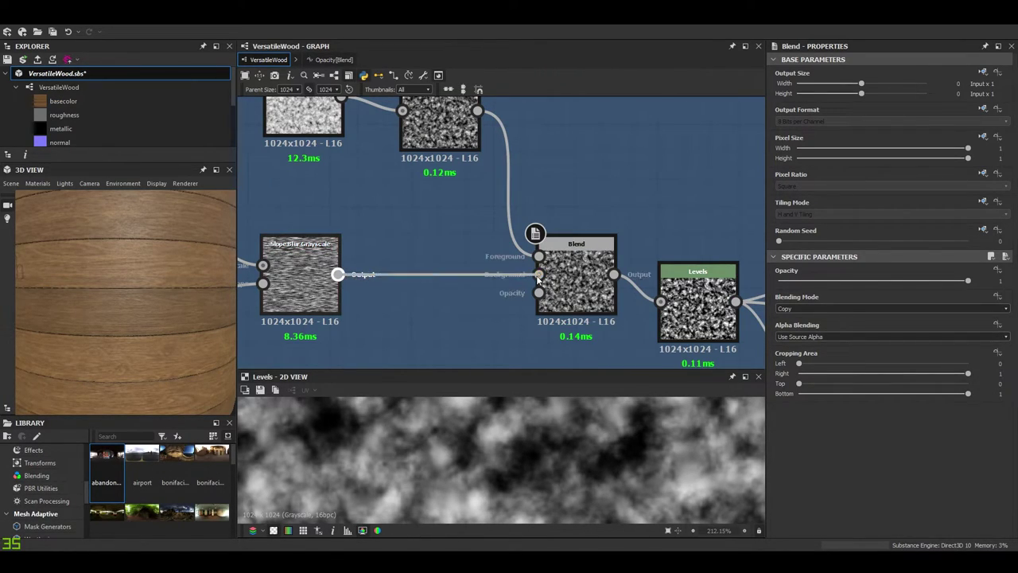
{"action": "left_click", "coordinate": [317, 318]}
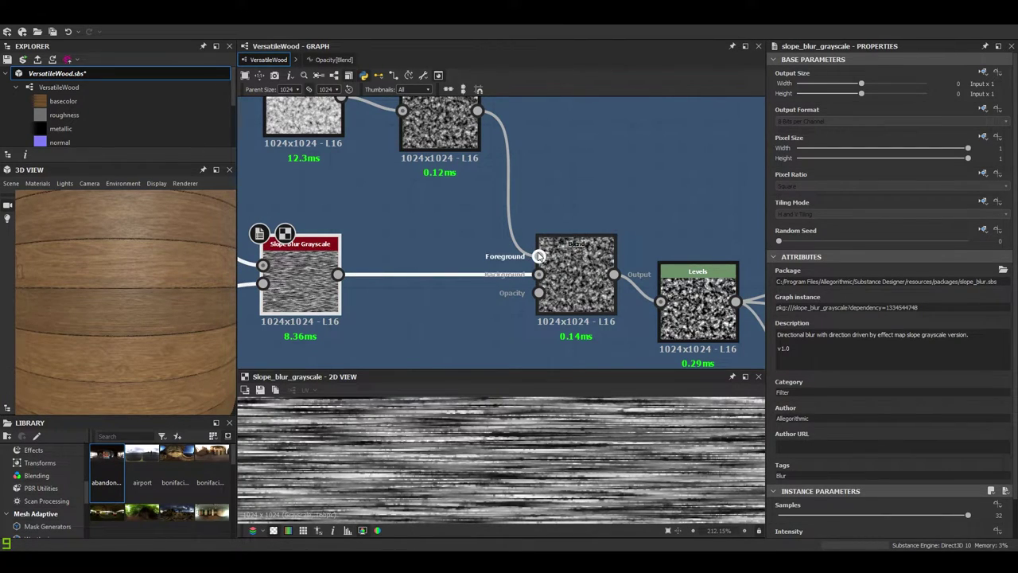
- Set the Blend node's blending mode to Multiply and check the combined pattern
{"action": "left_click", "coordinate": [560, 270]}
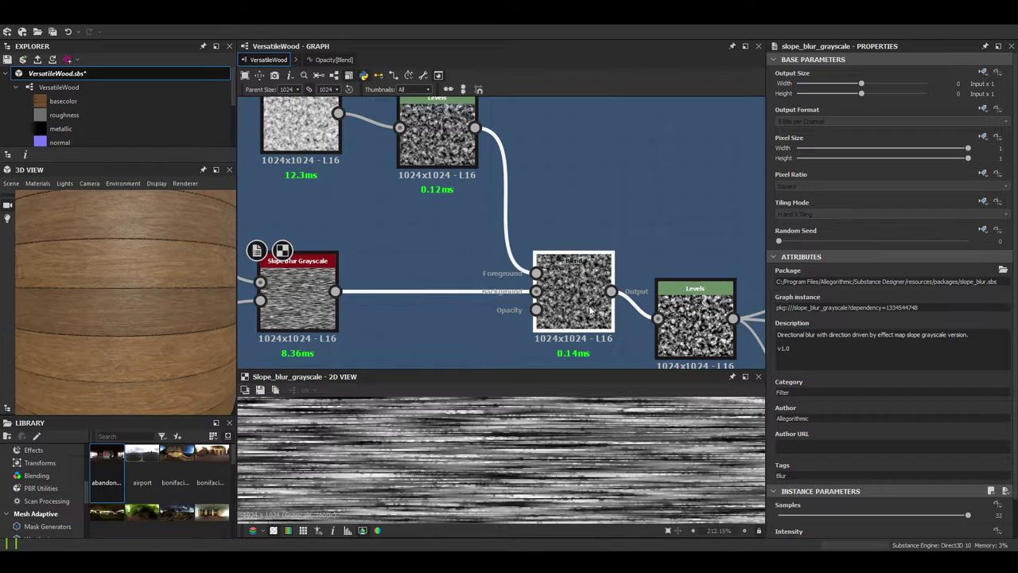
{"action": "left_click", "coordinate": [804, 307]}
{"action": "left_click", "coordinate": [806, 341]}
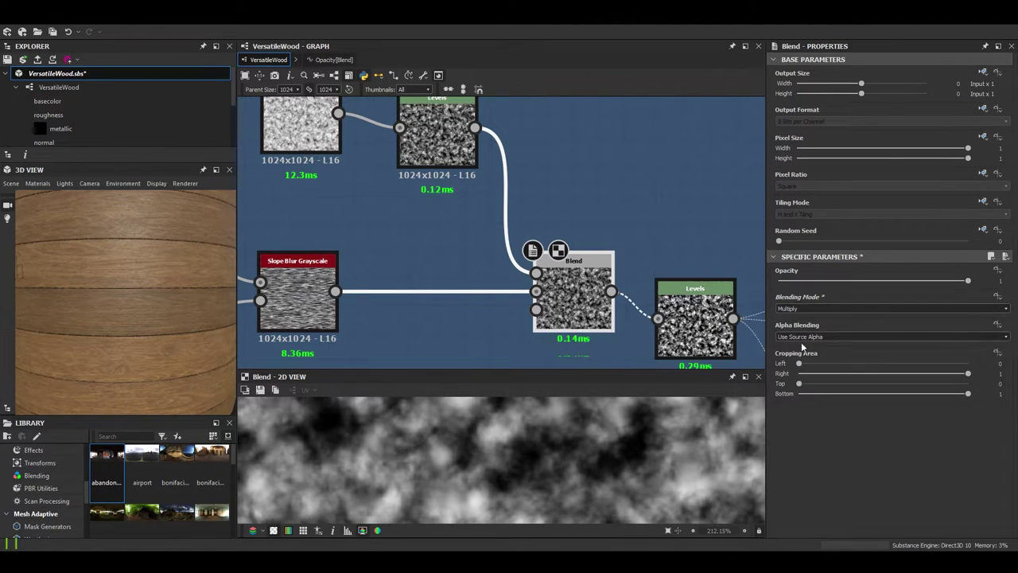
{"action": "scroll", "coordinate": [561, 450], "scroll_direction": "down", "scroll_amount": 4}
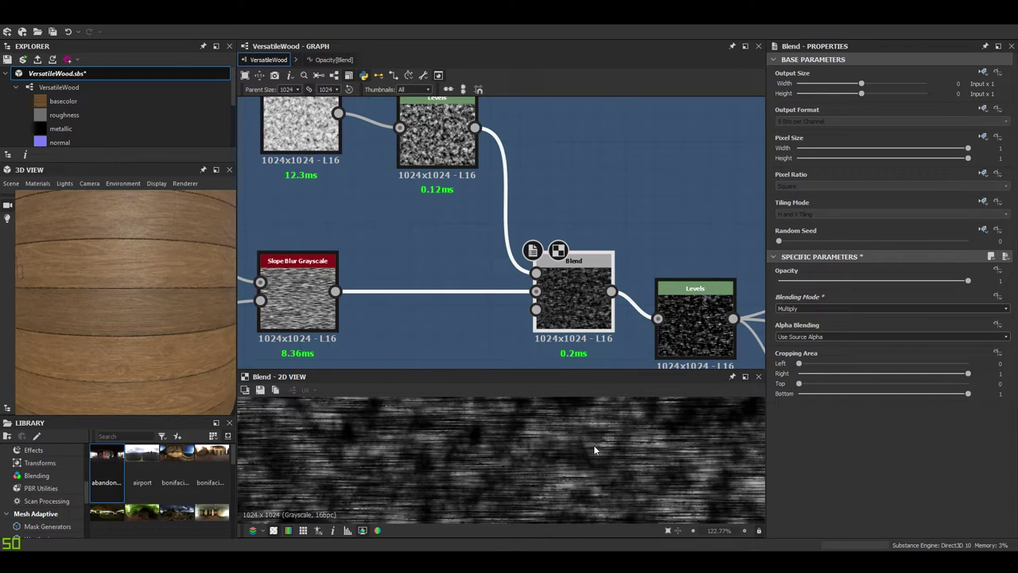
- Move the Clouds 2 and Levels nodes closer to the Blend and preview each of them
{"action": "middle_click_drag", "start_coordinate": [319, 140], "coordinate": [388, 144]}
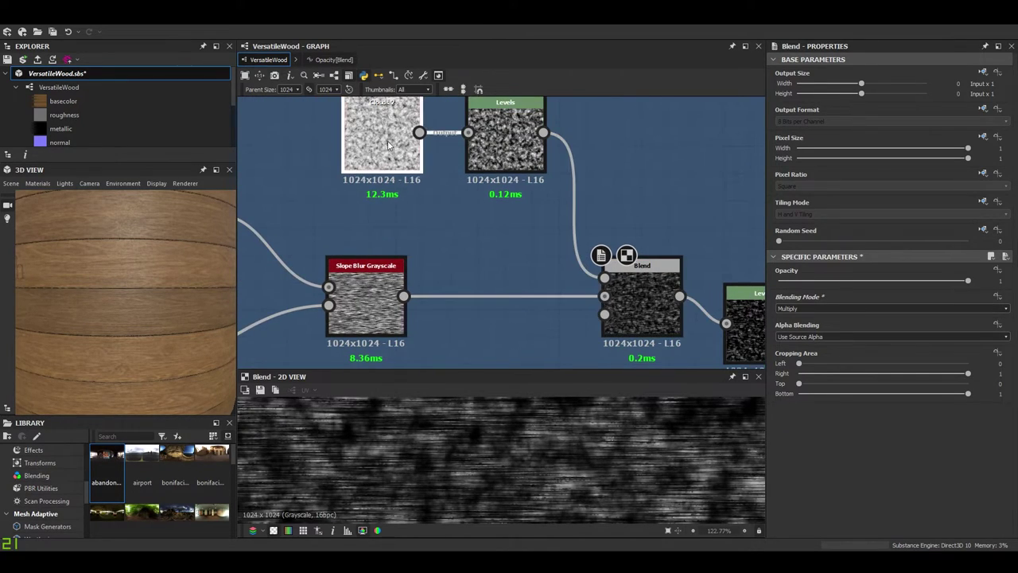
{"action": "left_click_drag", "start_coordinate": [309, 138], "coordinate": [507, 179]}
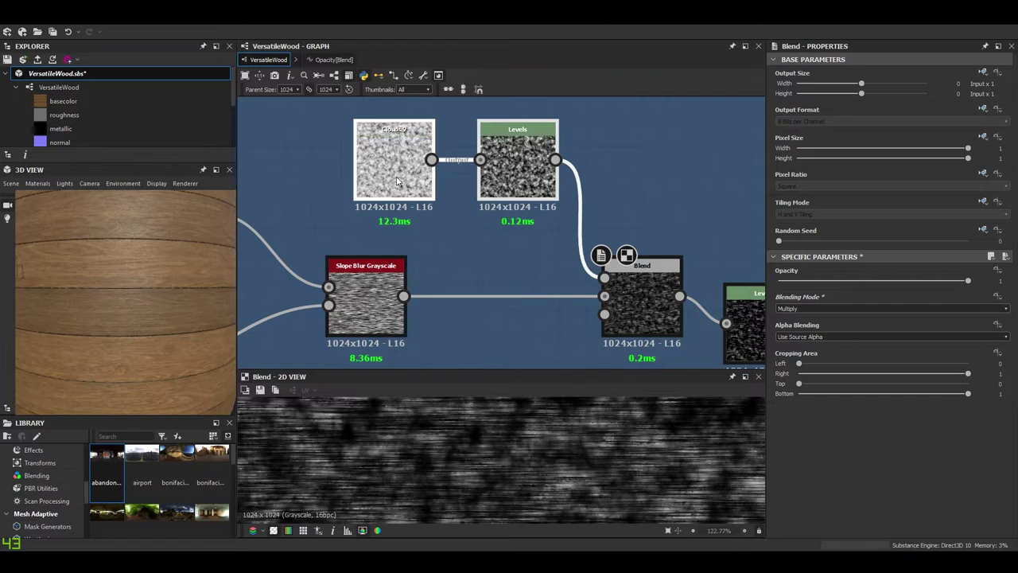
{"action": "left_click", "coordinate": [398, 181]}
{"action": "scroll", "coordinate": [909, 460], "scroll_direction": "down", "scroll_amount": 2}
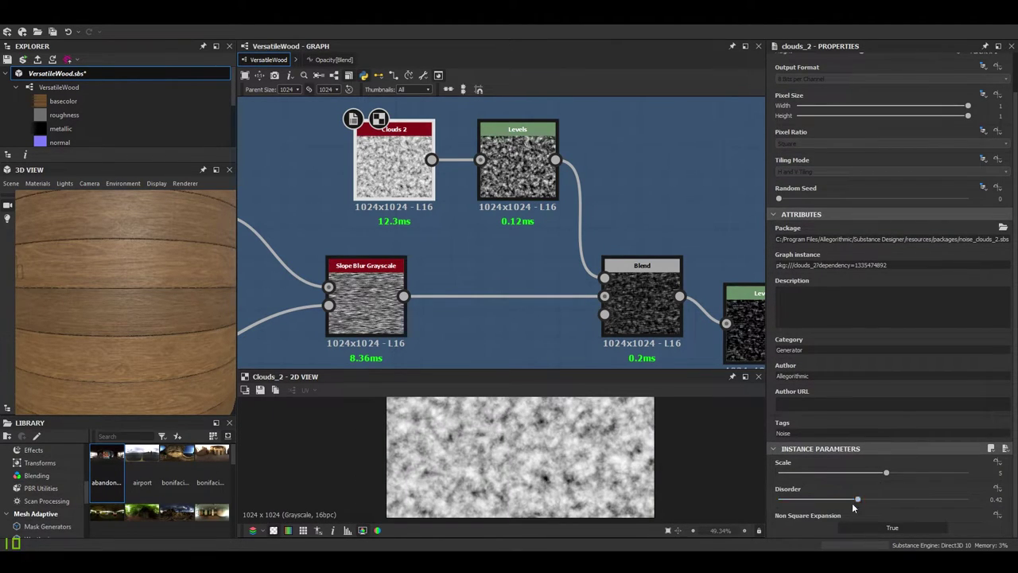
{"action": "left_click", "coordinate": [515, 167]}
{"action": "middle_click_drag", "start_coordinate": [612, 222], "coordinate": [488, 184]}
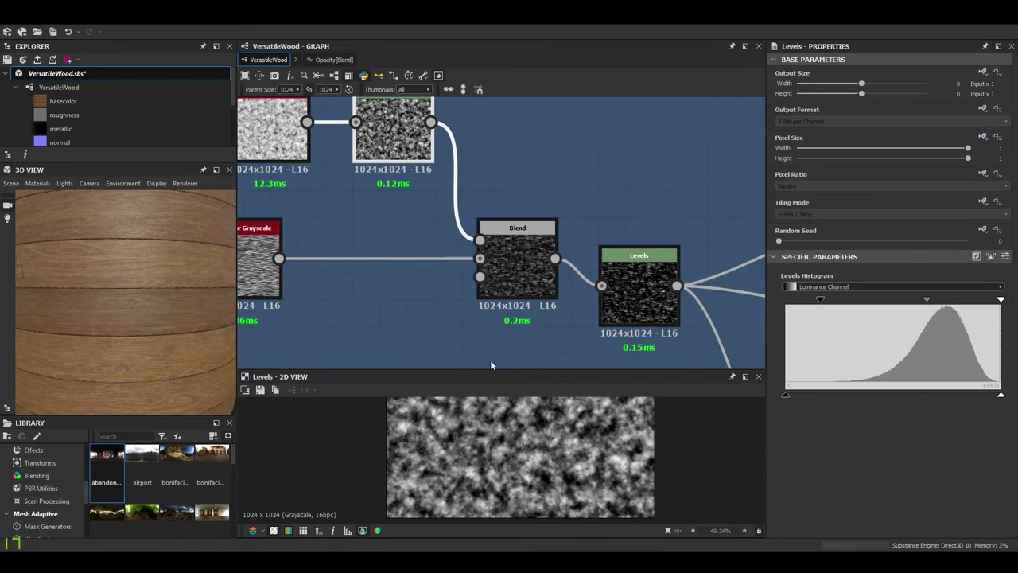
{"action": "scroll", "coordinate": [532, 428], "scroll_direction": "up", "scroll_amount": 5}
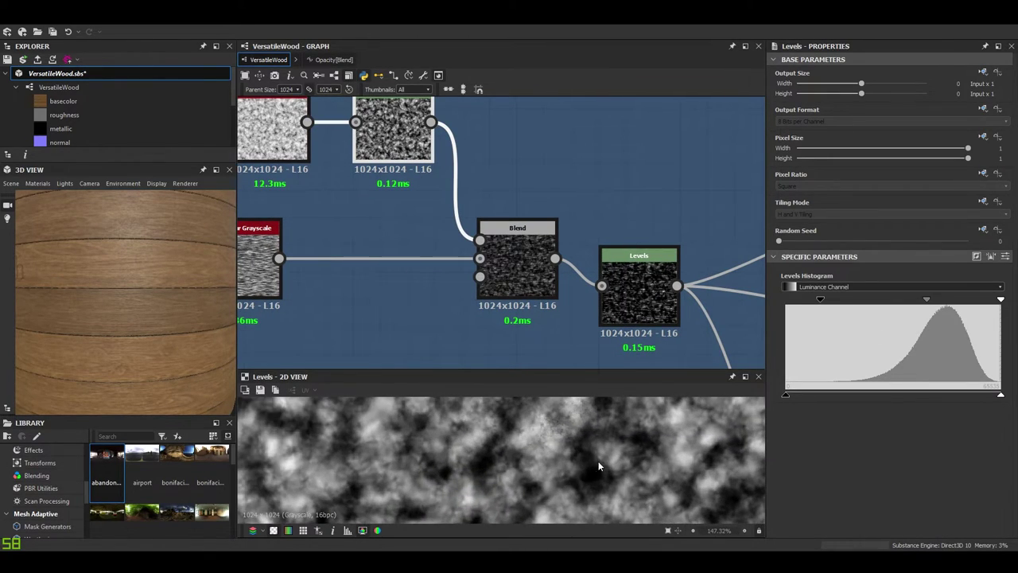
- Preview the multiplied Blend and the Levels node after it, examining the contrast of the streaks
{"action": "left_click", "coordinate": [516, 271]}
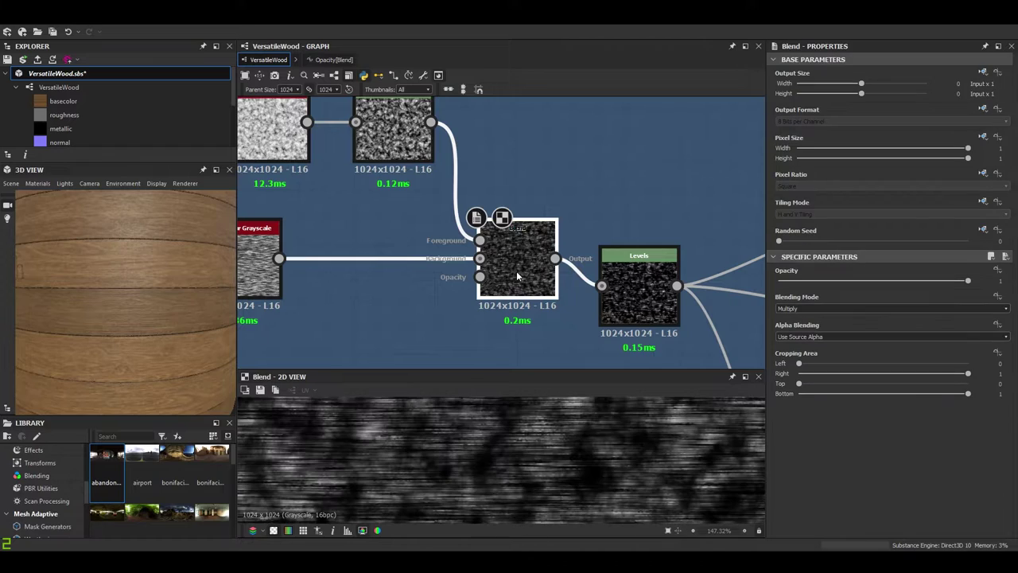
{"action": "middle_click_drag", "start_coordinate": [516, 270], "coordinate": [393, 248]}
{"action": "left_click", "coordinate": [525, 254]}
{"action": "scroll", "coordinate": [508, 456], "scroll_direction": "down", "scroll_amount": 5}
{"action": "middle_click_drag", "start_coordinate": [540, 447], "coordinate": [539, 463]}
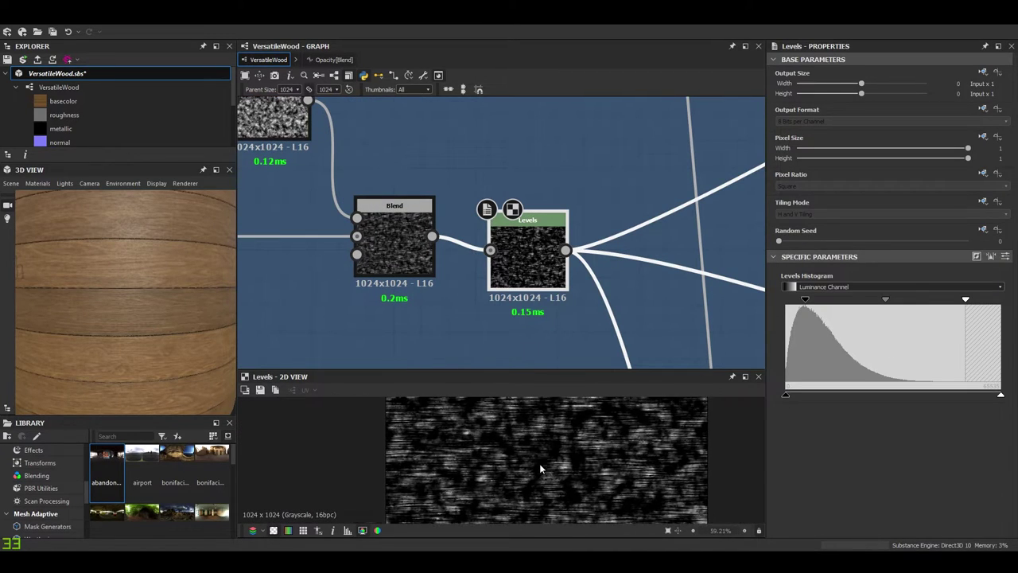
{"action": "scroll", "coordinate": [539, 463], "scroll_direction": "up", "scroll_amount": 3}
{"action": "scroll", "coordinate": [548, 241], "scroll_direction": "down", "scroll_amount": 1}
{"action": "scroll", "coordinate": [528, 417], "scroll_direction": "down", "scroll_amount": 1}
{"action": "scroll", "coordinate": [575, 435], "scroll_direction": "up", "scroll_amount": 4}
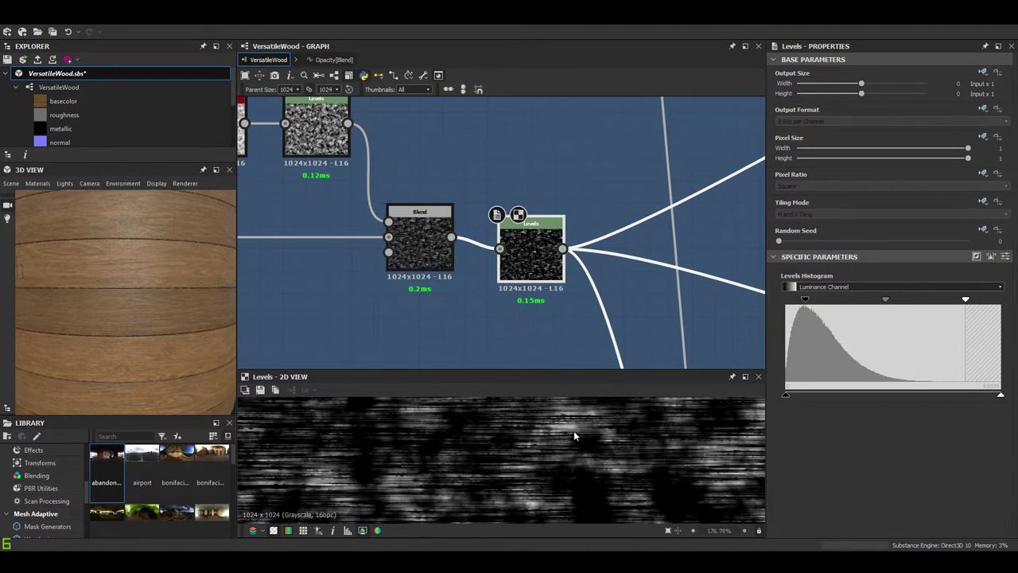
- Follow the final Levels output out of the Texturing source frame to the Directional Warp it feeds and preview that node
{"action": "scroll", "coordinate": [557, 250], "scroll_direction": "down", "scroll_amount": 6}
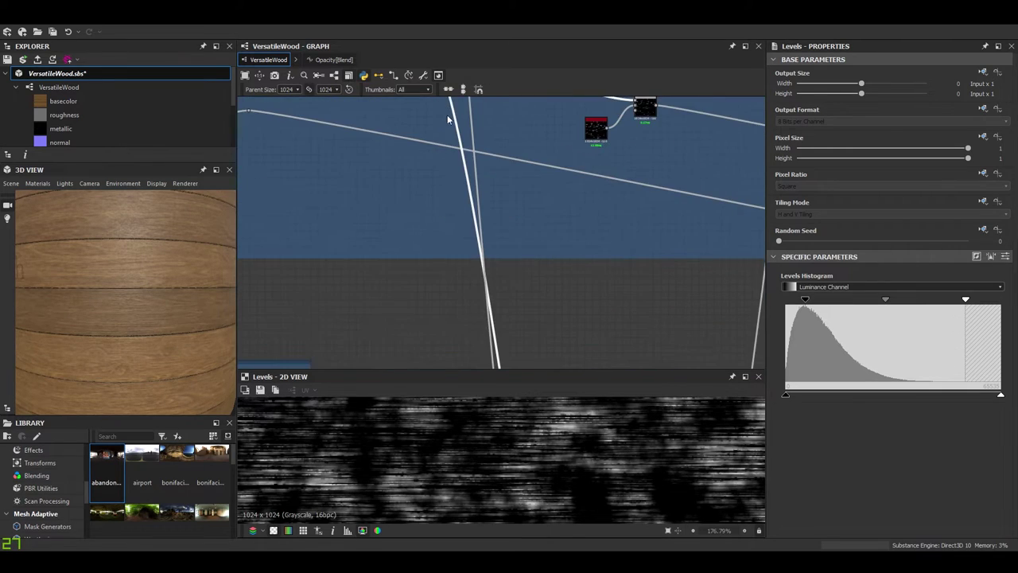
{"action": "middle_click_drag", "start_coordinate": [473, 260], "coordinate": [477, 273]}
{"action": "scroll", "coordinate": [488, 191], "scroll_direction": "up", "scroll_amount": 4}
{"action": "scroll", "coordinate": [488, 190], "scroll_direction": "down", "scroll_amount": 6}
{"action": "middle_click_drag", "start_coordinate": [501, 215], "coordinate": [514, 236]}
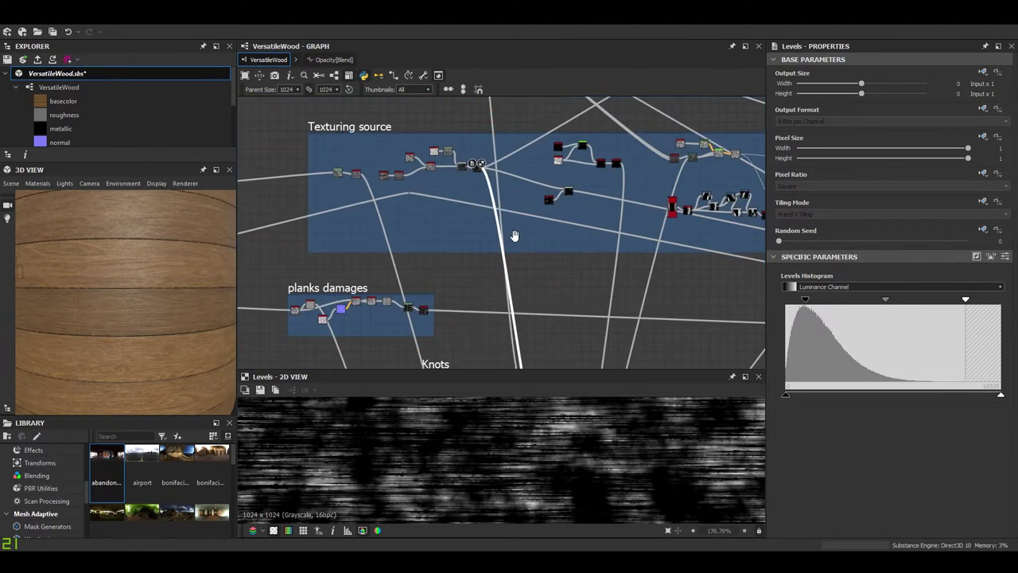
{"action": "scroll", "coordinate": [529, 290], "scroll_direction": "down", "scroll_amount": 3}
{"action": "middle_click_drag", "start_coordinate": [536, 318], "coordinate": [537, 219]}
{"action": "scroll", "coordinate": [536, 226], "scroll_direction": "up", "scroll_amount": 10}
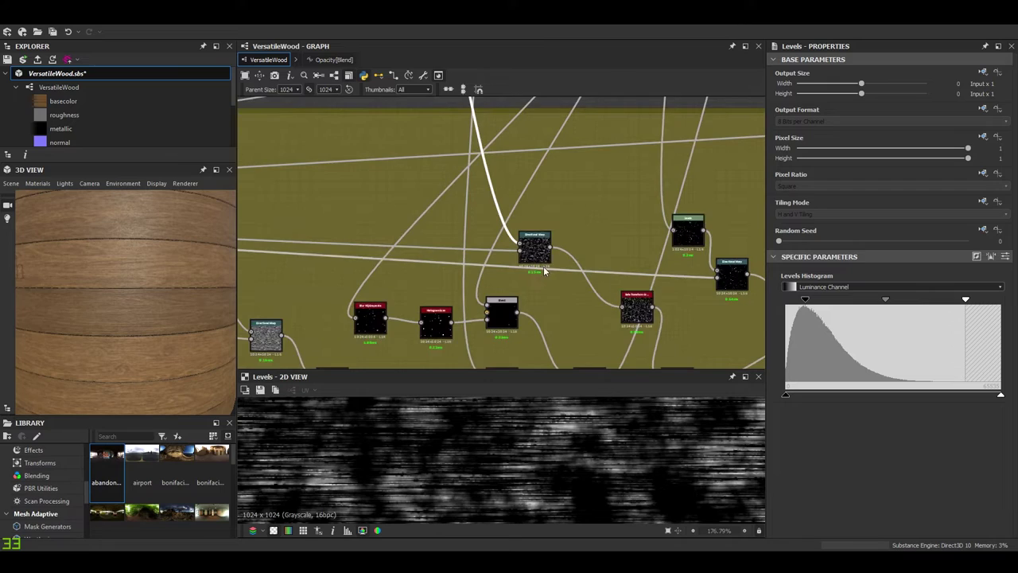
{"action": "double_click", "coordinate": [534, 241]}
{"action": "middle_click_drag", "start_coordinate": [533, 242], "coordinate": [561, 249]}
{"action": "scroll", "coordinate": [507, 466], "scroll_direction": "down", "scroll_amount": 6}
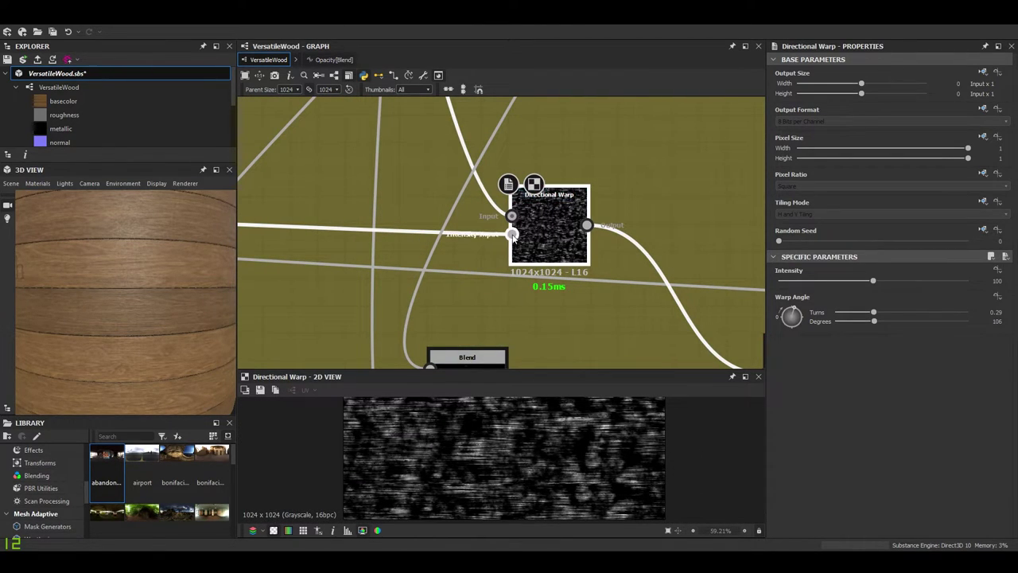
{"action": "left_click", "coordinate": [513, 232]}
{"action": "left_click", "coordinate": [569, 235]}
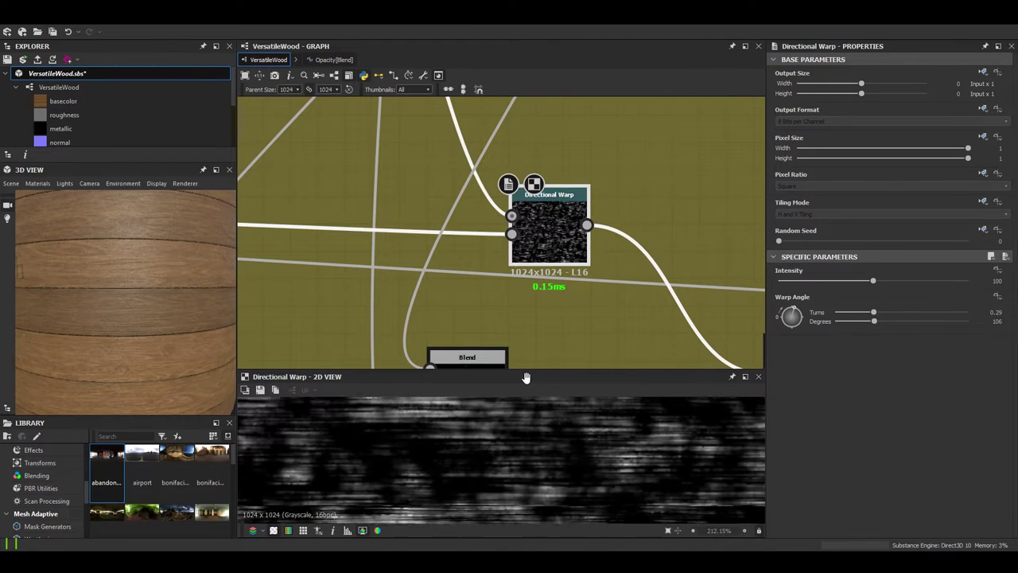
- Set the Directional Warp's Warp Angle to 36 degrees and inspect the result in the 2D and 3D views
{"action": "left_click_drag", "start_coordinate": [805, 316], "coordinate": [798, 321]}
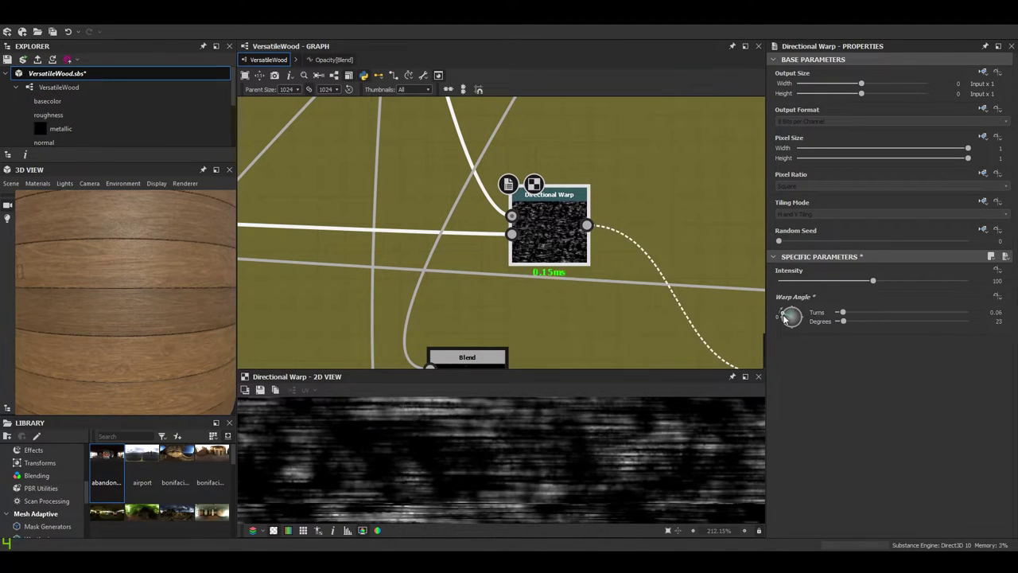
{"action": "middle_click_drag", "start_coordinate": [537, 389], "coordinate": [528, 407]}
{"action": "scroll", "coordinate": [517, 442], "scroll_direction": "down", "scroll_amount": 1}
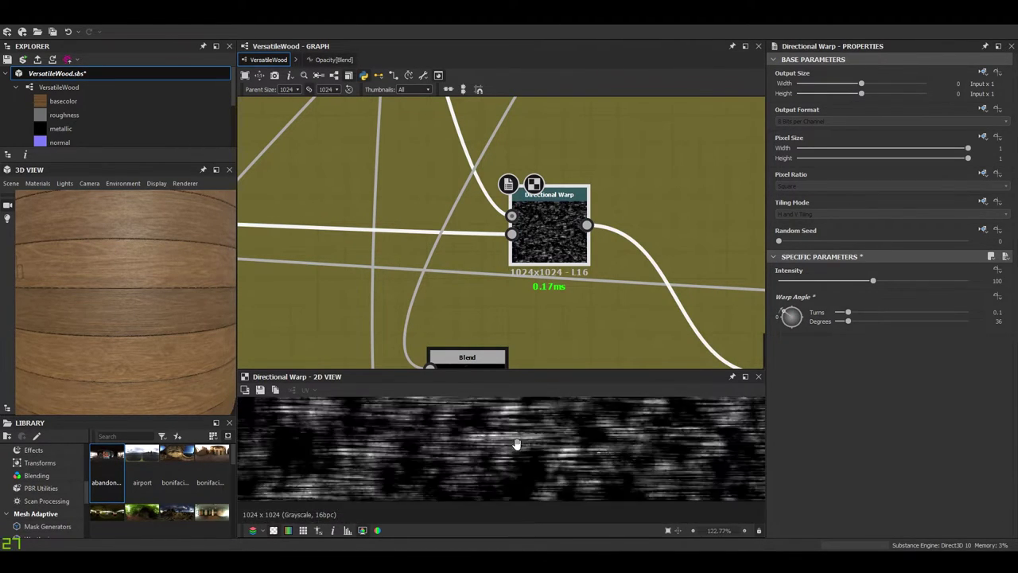
{"action": "scroll", "coordinate": [122, 323], "scroll_direction": "up", "scroll_amount": 3}
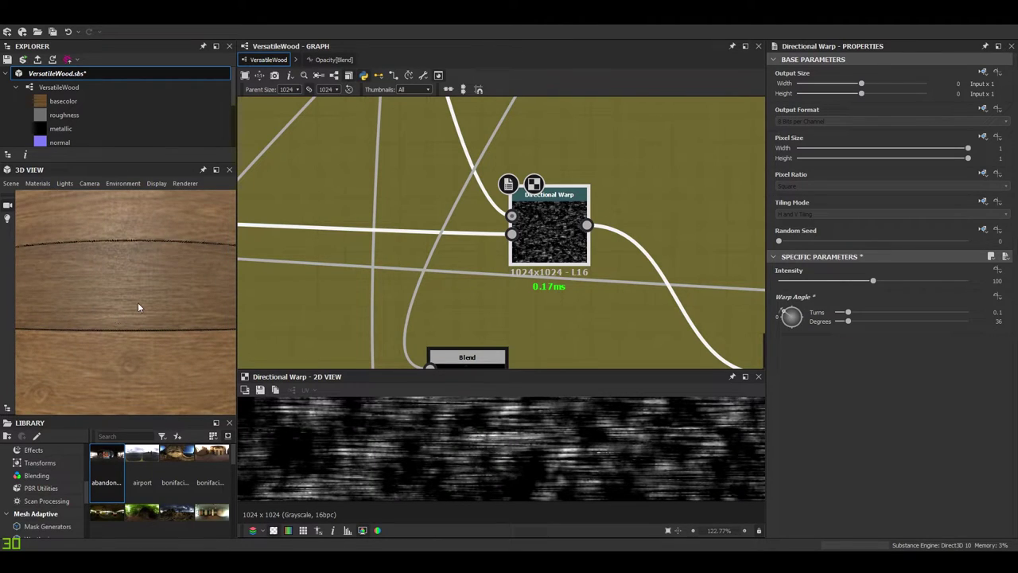
- Set the default of the graph's Sawing effect input parameter to 0.47 and inspect the wood surface in the 3D view
{"action": "left_click", "coordinate": [458, 309]}
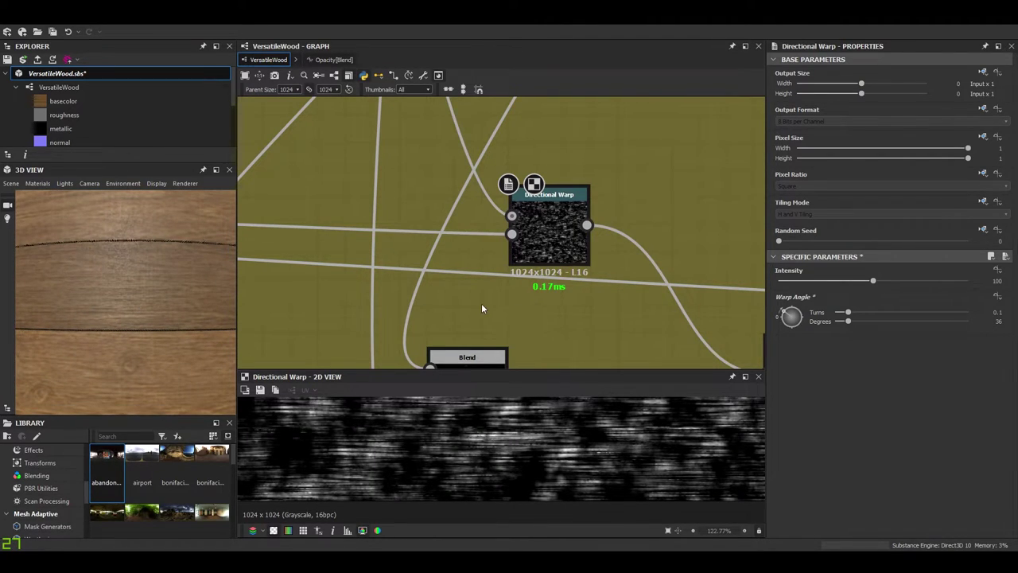
{"action": "left_click", "coordinate": [481, 309]}
{"action": "scroll", "coordinate": [787, 291], "scroll_direction": "down", "scroll_amount": 10}
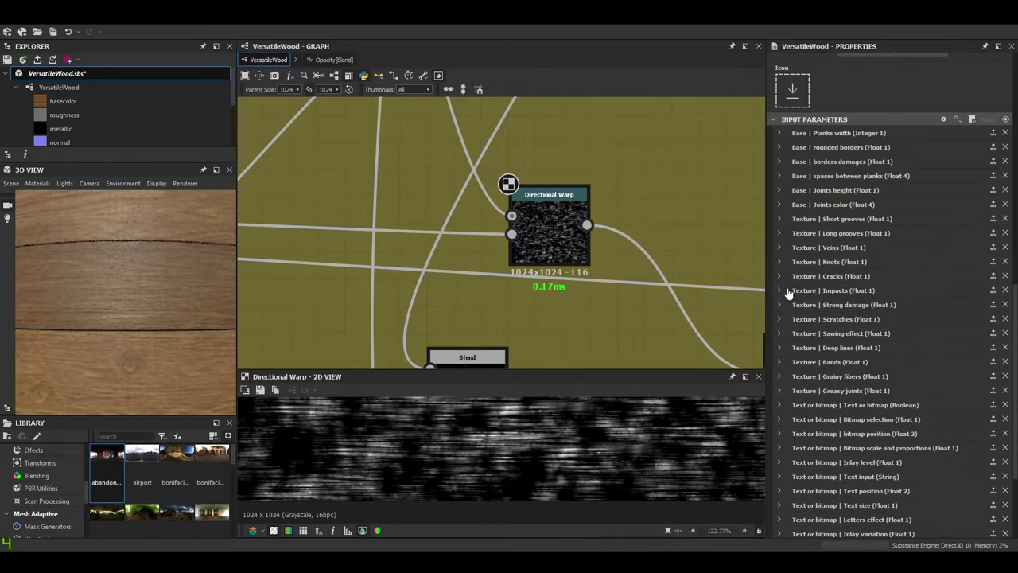
{"action": "left_click", "coordinate": [779, 333]}
{"action": "scroll", "coordinate": [846, 359], "scroll_direction": "down", "scroll_amount": 4}
{"action": "left_click", "coordinate": [888, 303]}
{"action": "left_click_drag", "start_coordinate": [199, 324], "coordinate": [81, 357]}
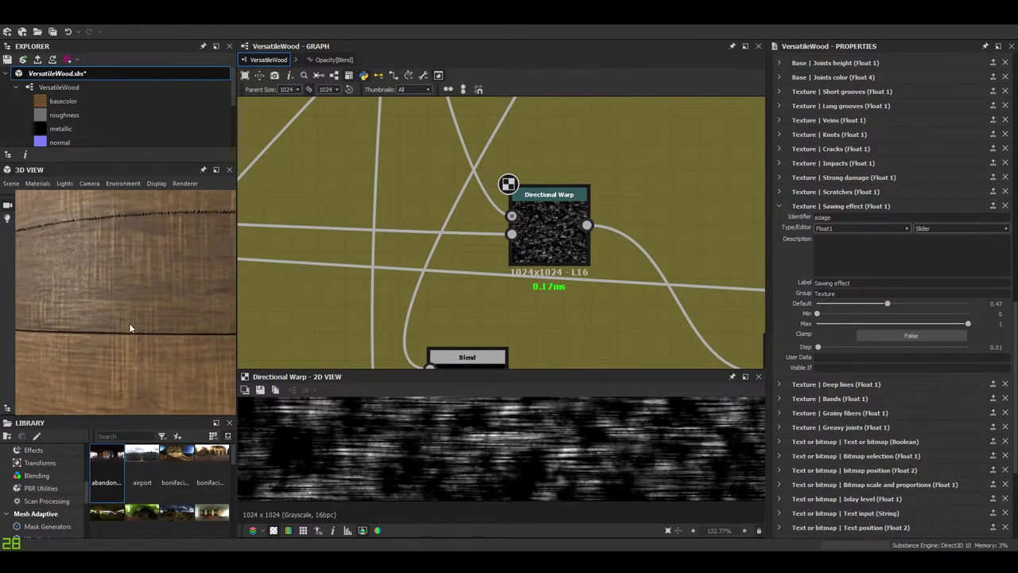
{"action": "mouse_move", "coordinate": [130, 334]}
{"action": "left_mouse_down"}
{"action": "mouse_move", "coordinate": [126, 353]}
{"action": "mouse_move", "coordinate": [143, 312]}
{"action": "mouse_move", "coordinate": [145, 350]}
{"action": "mouse_move", "coordinate": [183, 347]}
{"action": "mouse_move", "coordinate": [88, 330]}
{"action": "mouse_move", "coordinate": [121, 334]}
{"action": "left_mouse_up"}
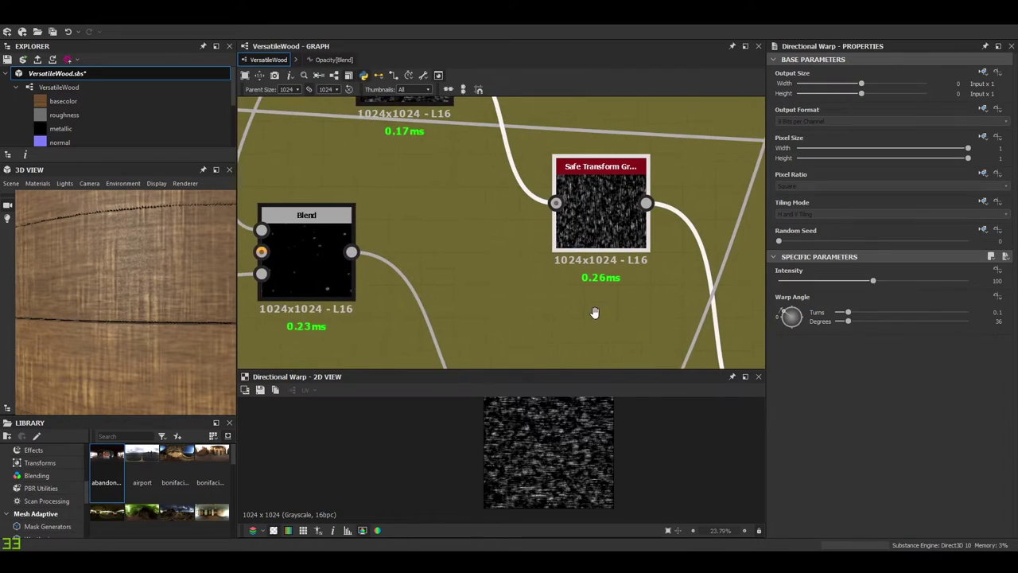
- Preview the Safe Transform Grayscale node that follows the Directional Warp and examine its rotated streaks in the 2D view
{"action": "middle_click_drag", "start_coordinate": [515, 220], "coordinate": [600, 330]}
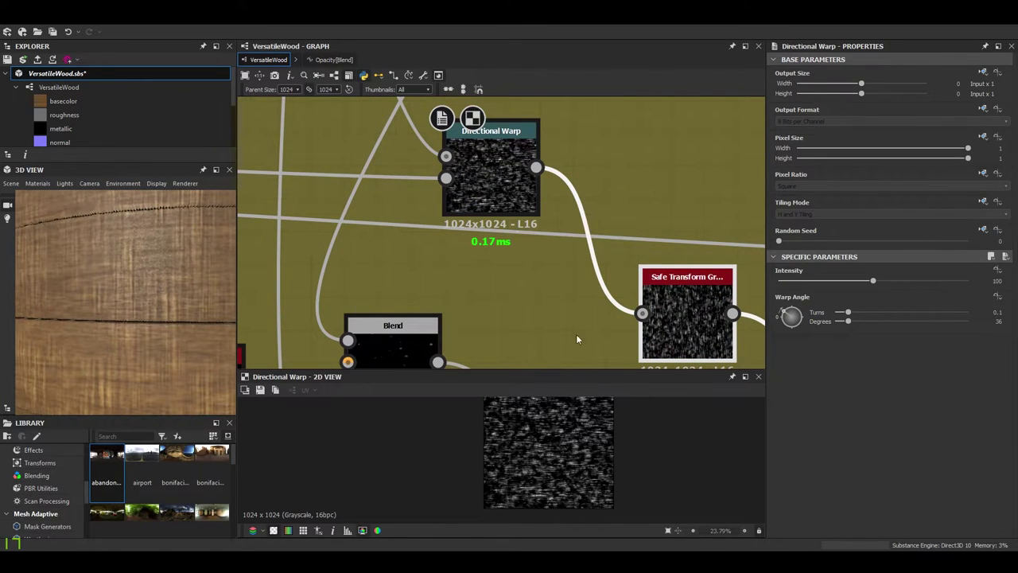
{"action": "scroll", "coordinate": [669, 308], "scroll_direction": "down", "scroll_amount": 4}
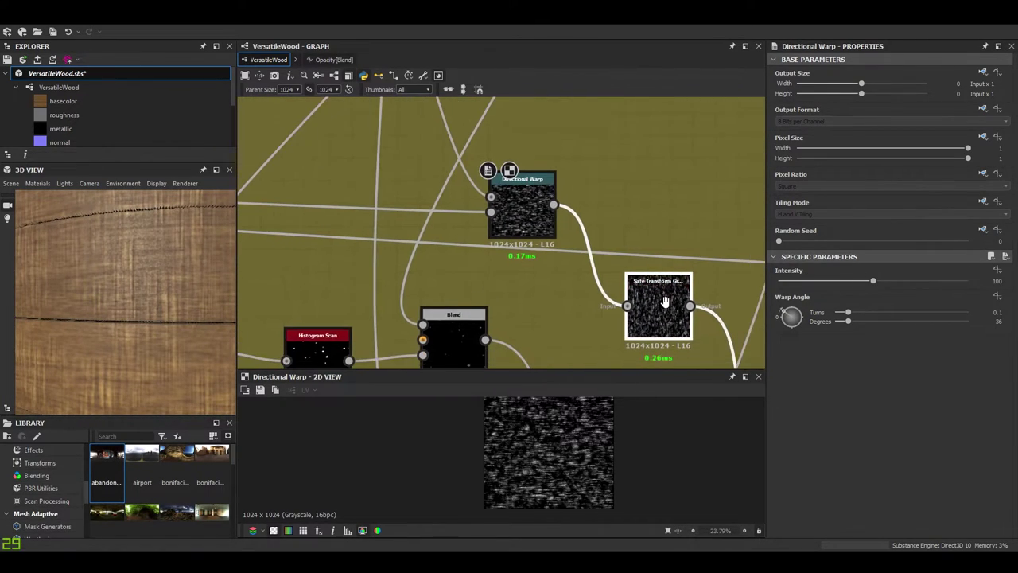
{"action": "left_click", "coordinate": [664, 307]}
{"action": "scroll", "coordinate": [567, 465], "scroll_direction": "up", "scroll_amount": 2}
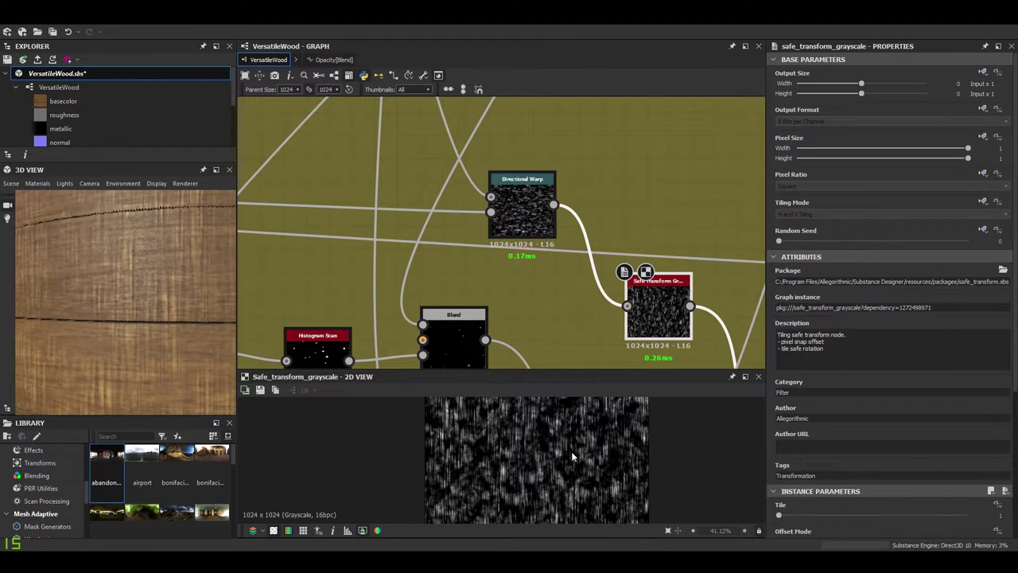
{"action": "scroll", "coordinate": [575, 456], "scroll_direction": "up", "scroll_amount": 2}
{"action": "scroll", "coordinate": [676, 286], "scroll_direction": "down", "scroll_amount": 4}
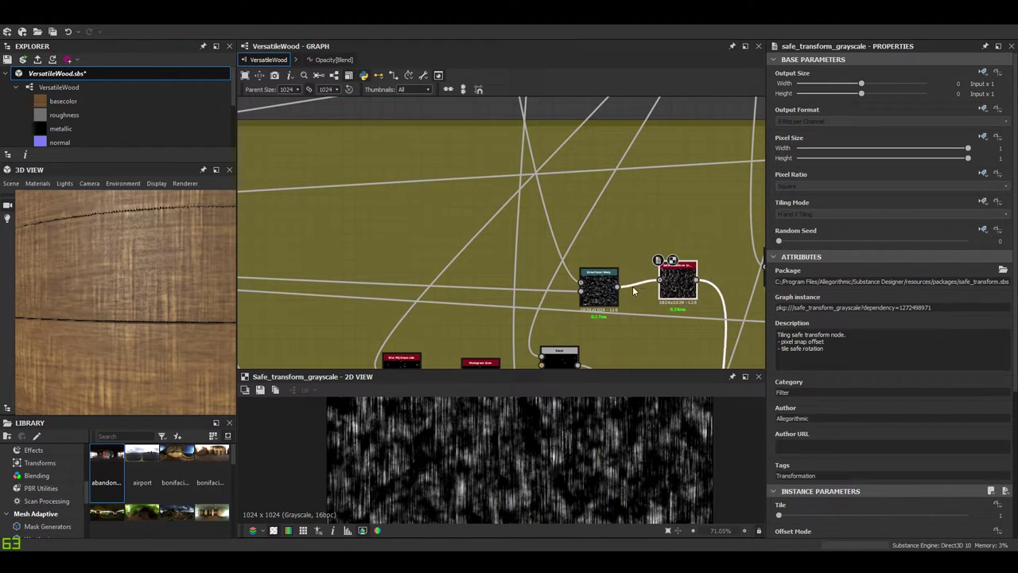
- Reorder the sawing branch so the Safe Transform Grayscale feeds the Directional Warp, which connects to the sawing effect Blend, and inspect the warp
{"action": "left_click", "coordinate": [618, 288]}
{"action": "mouse_move", "coordinate": [654, 320]}
{"action": "middle_mouse_down"}
{"action": "mouse_move", "coordinate": [565, 199]}
{"action": "mouse_move", "coordinate": [645, 337]}
{"action": "middle_mouse_up"}
{"action": "left_click", "coordinate": [656, 318]}
{"action": "left_click_drag", "start_coordinate": [682, 275], "coordinate": [595, 275]}
{"action": "left_click", "coordinate": [595, 278]}
{"action": "scroll", "coordinate": [509, 447], "scroll_direction": "up", "scroll_amount": 4}
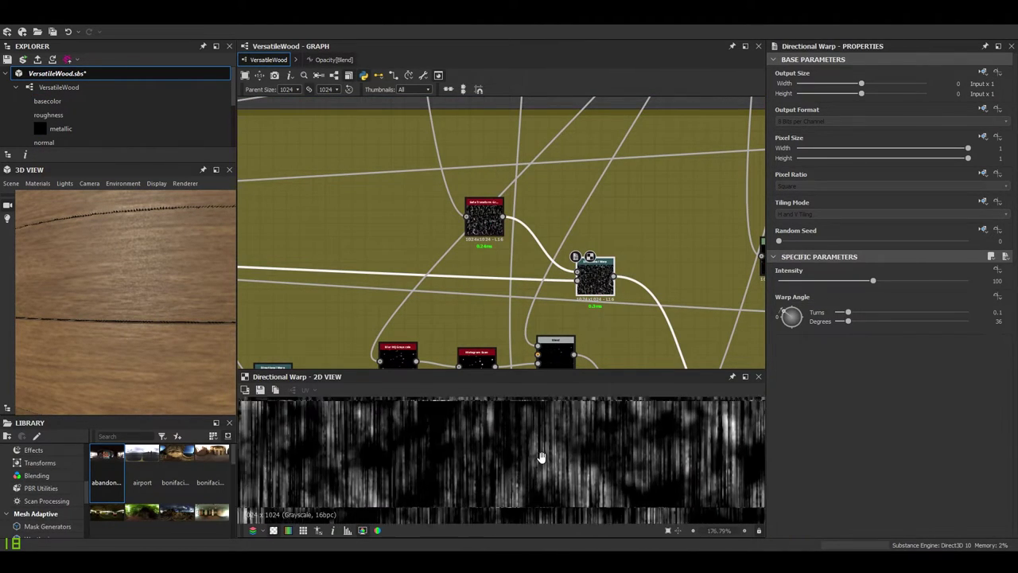
{"action": "middle_click_drag", "start_coordinate": [511, 447], "coordinate": [561, 447]}
{"action": "scroll", "coordinate": [602, 272], "scroll_direction": "down", "scroll_amount": 3}
{"action": "middle_click_drag", "start_coordinate": [601, 272], "coordinate": [574, 226]}
{"action": "scroll", "coordinate": [657, 327], "scroll_direction": "up", "scroll_amount": 4}
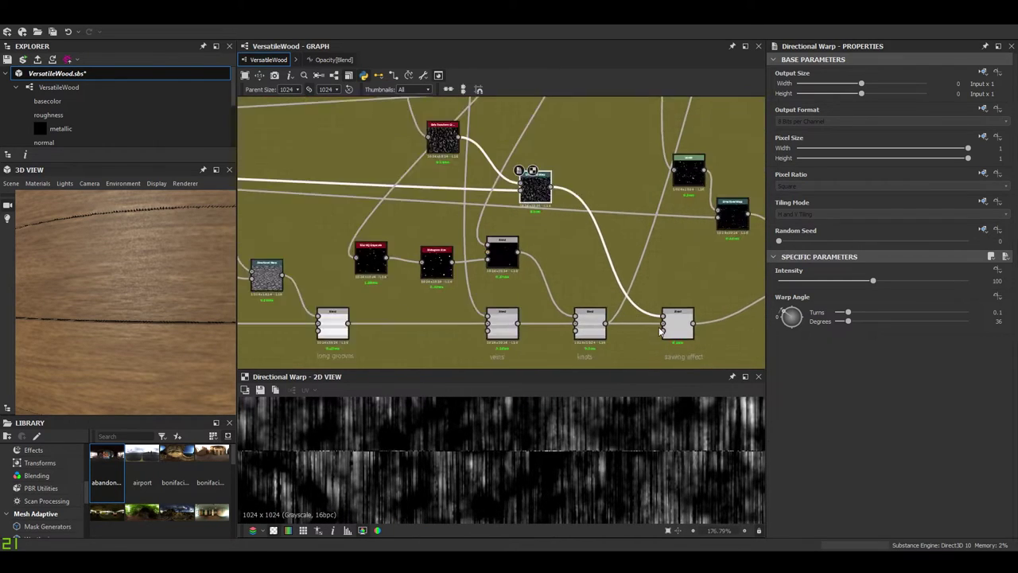
- Preview the sawing effect Blend and view the graph outputs in the 3D view to inspect the saw marks on the wood
{"action": "left_click", "coordinate": [686, 332]}
{"action": "left_click", "coordinate": [685, 332]}
{"action": "middle_click_drag", "start_coordinate": [524, 166], "coordinate": [519, 217]}
{"action": "right_click", "coordinate": [503, 263]}
{"action": "left_click", "coordinate": [538, 321]}
{"action": "mouse_move", "coordinate": [128, 323]}
{"action": "left_mouse_down"}
{"action": "mouse_move", "coordinate": [173, 338]}
{"action": "mouse_move", "coordinate": [112, 314]}
{"action": "left_mouse_up"}
{"action": "middle_click_drag", "start_coordinate": [564, 310], "coordinate": [527, 258]}
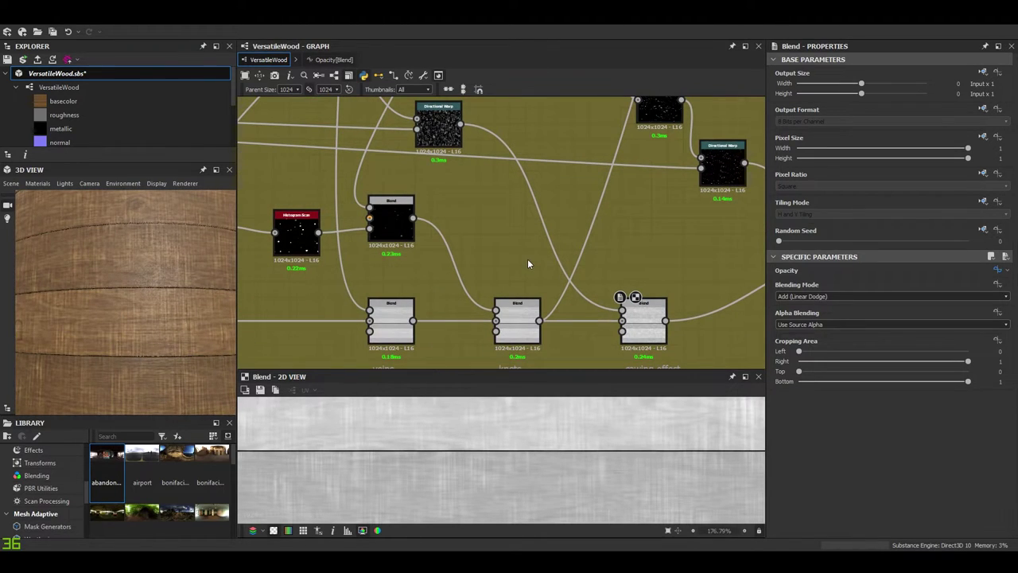
- Move the Safe Transform Grayscale and the Directional Warp of the sawing branch close together above the sawing effect Blend
{"action": "left_click", "coordinate": [707, 335]}
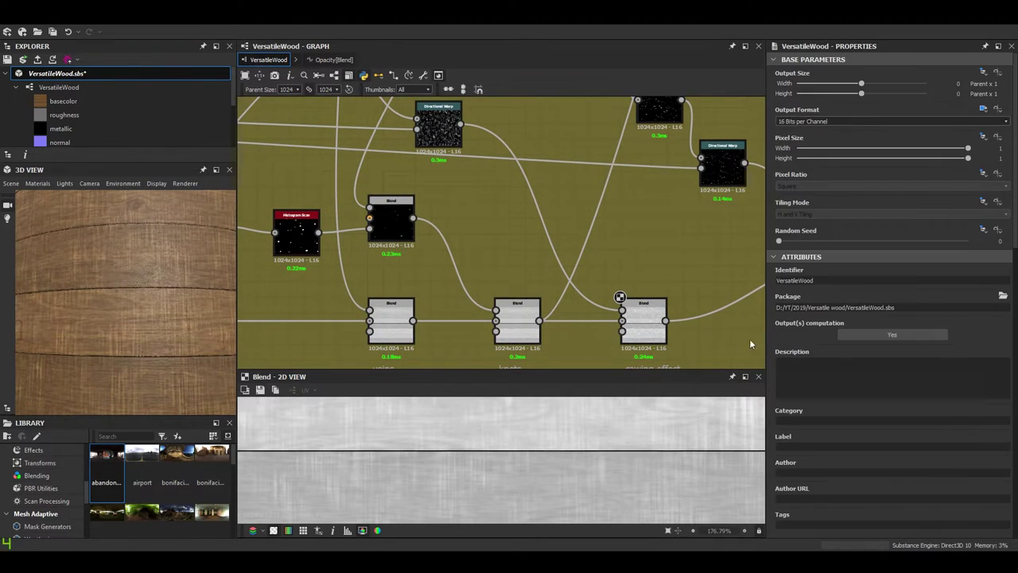
{"action": "scroll", "coordinate": [888, 439], "scroll_direction": "down", "scroll_amount": 5}
{"action": "scroll", "coordinate": [887, 441], "scroll_direction": "down", "scroll_amount": 3}
{"action": "scroll", "coordinate": [297, 260], "scroll_direction": "down", "scroll_amount": 1}
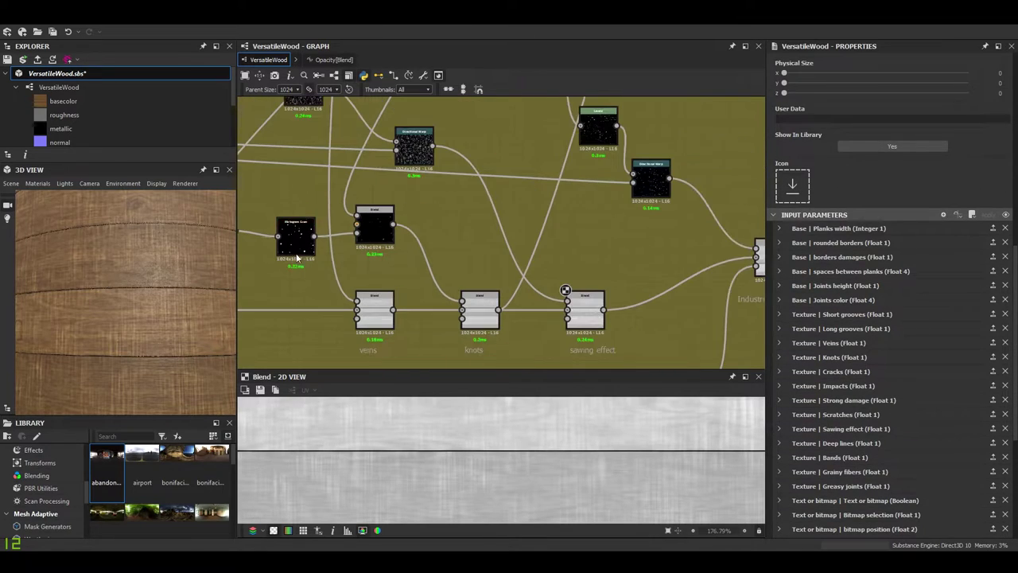
{"action": "middle_click_drag", "start_coordinate": [351, 231], "coordinate": [375, 276]}
{"action": "left_click_drag", "start_coordinate": [319, 144], "coordinate": [353, 170]}
{"action": "left_click_drag", "start_coordinate": [439, 196], "coordinate": [498, 210]}
{"action": "left_click_drag", "start_coordinate": [365, 165], "coordinate": [444, 190]}
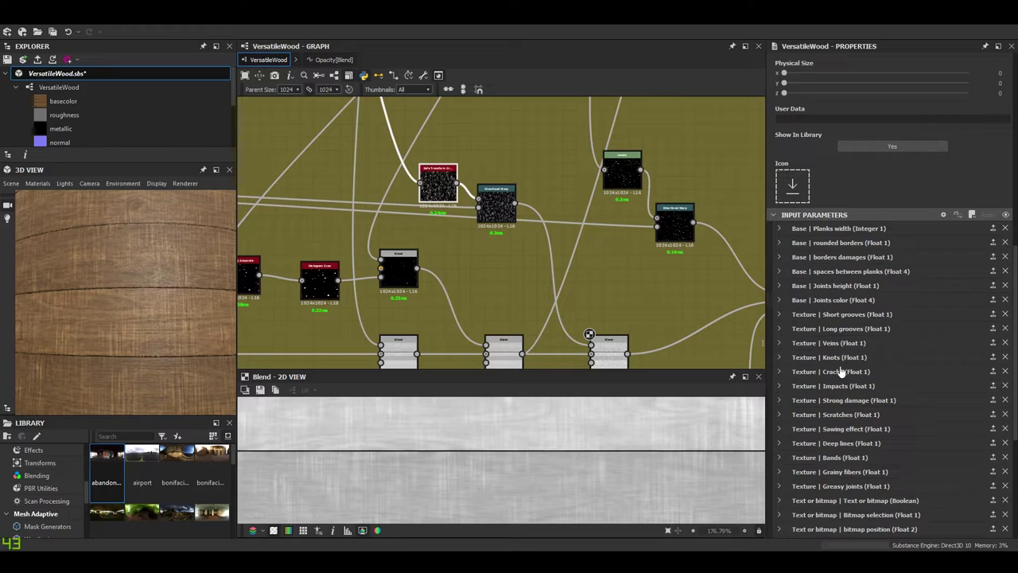
- Set the default of the Sawing effect input parameter to 0.35 and inspect the planks in the 3D view
{"action": "left_click", "coordinate": [780, 428]}
{"action": "scroll", "coordinate": [838, 435], "scroll_direction": "down", "scroll_amount": 3}
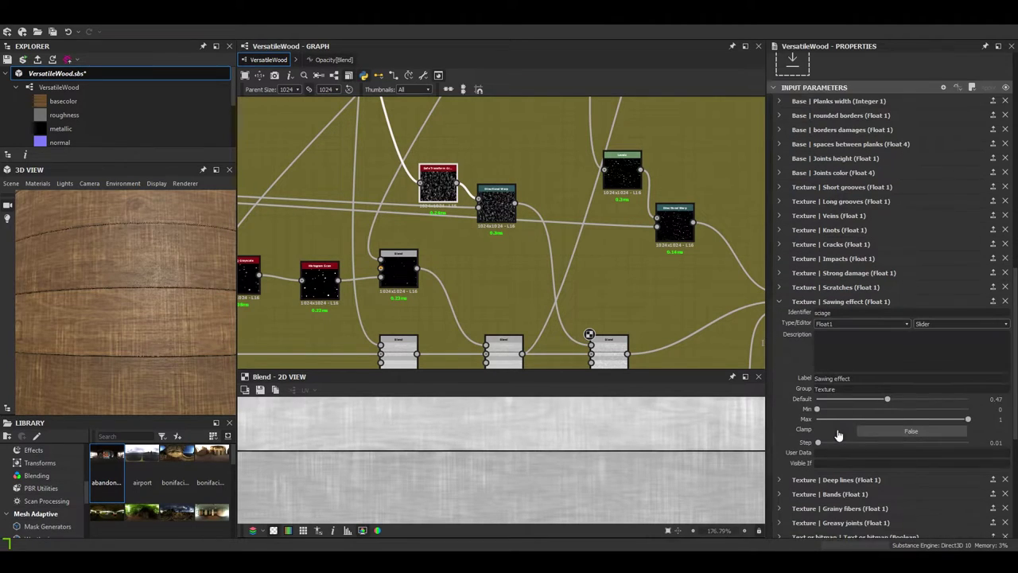
{"action": "left_click", "coordinate": [857, 401]}
{"action": "left_click", "coordinate": [869, 400]}
{"action": "scroll", "coordinate": [153, 303], "scroll_direction": "up", "scroll_amount": 3}
{"action": "left_click_drag", "start_coordinate": [153, 302], "coordinate": [136, 318]}
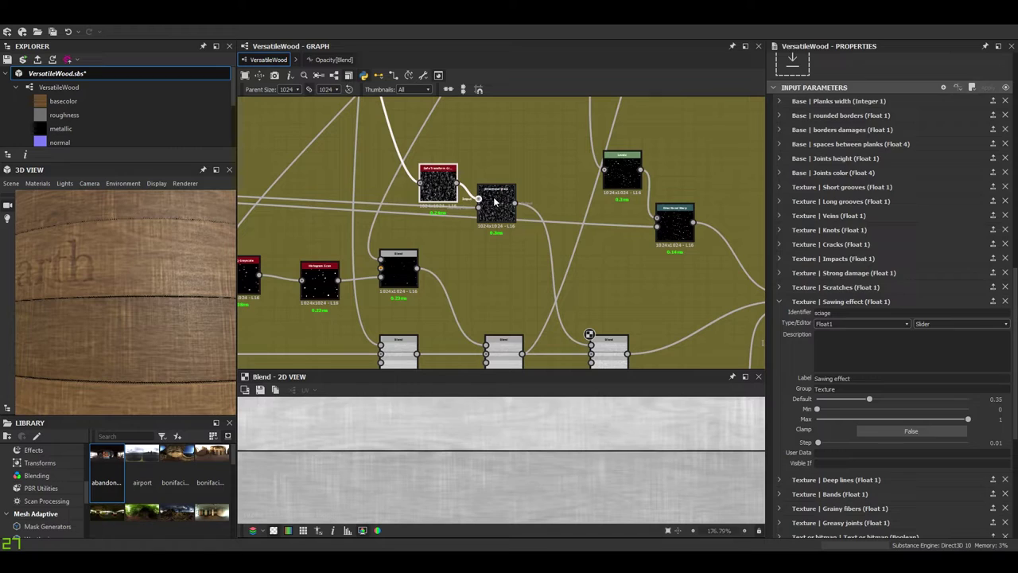
- Set the sawing branch's Directional Warp to a Warp Angle of 2 degrees and check the effect on the wood
{"action": "double_click", "coordinate": [494, 202]}
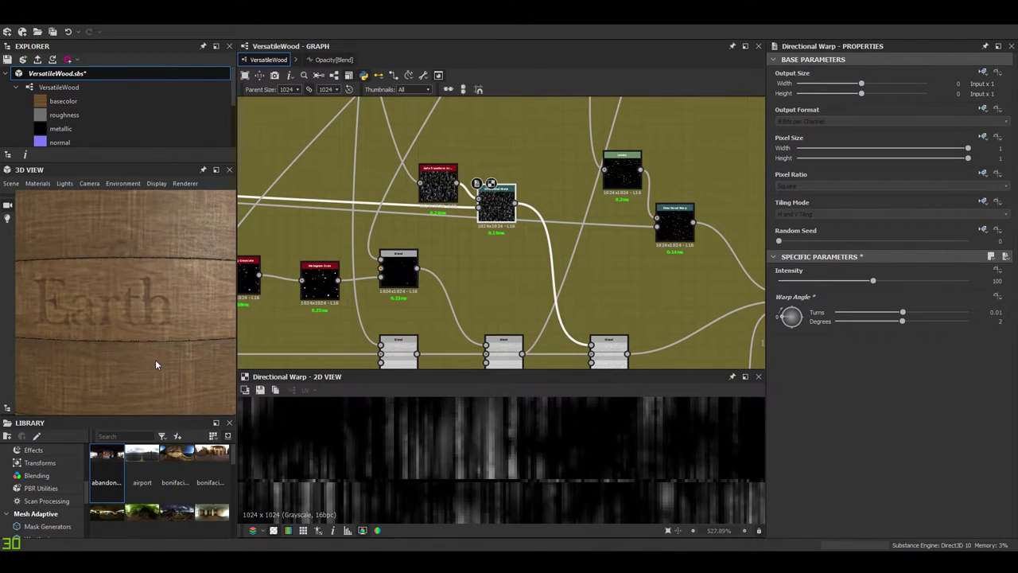
{"action": "scroll", "coordinate": [513, 305], "scroll_direction": "down", "scroll_amount": 2}
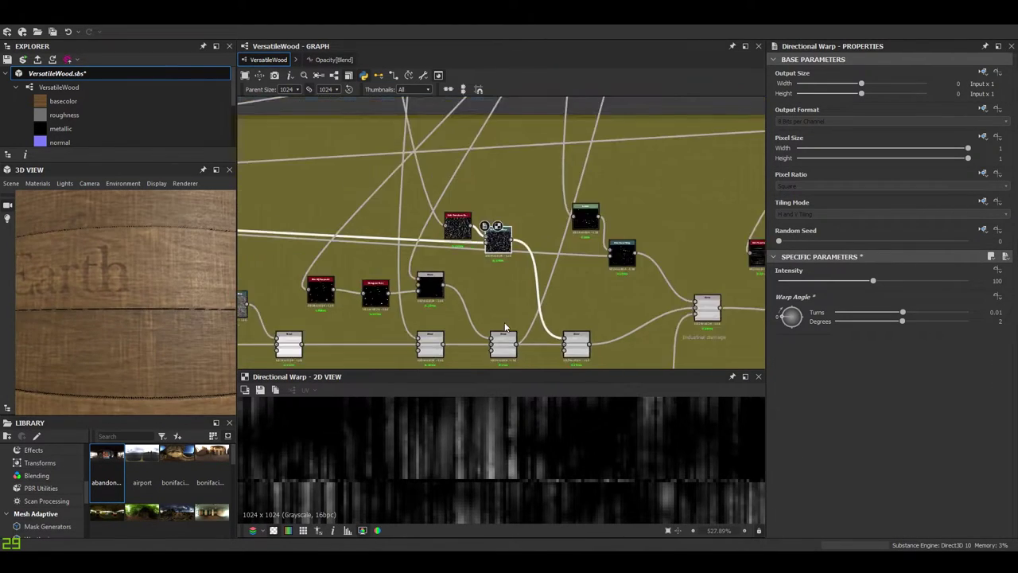
{"action": "scroll", "coordinate": [512, 304], "scroll_direction": "up", "scroll_amount": 2}
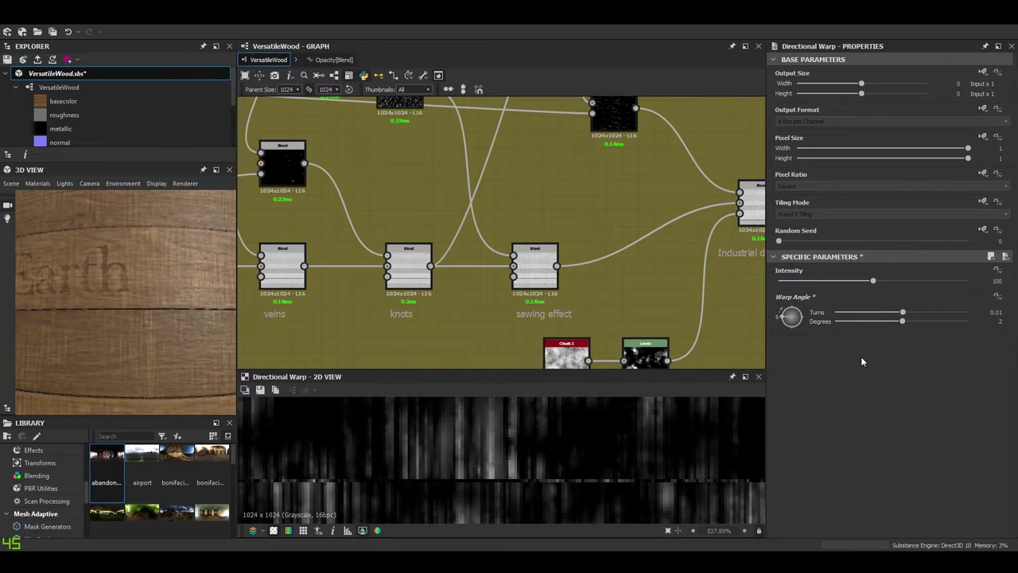
- Set the default of the graph's Sawing effect input parameter to 0.02 and inspect the wood in the 3D view
{"action": "scroll", "coordinate": [862, 361], "scroll_direction": "down", "scroll_amount": 10}
{"action": "scroll", "coordinate": [861, 356], "scroll_direction": "down", "scroll_amount": 3}
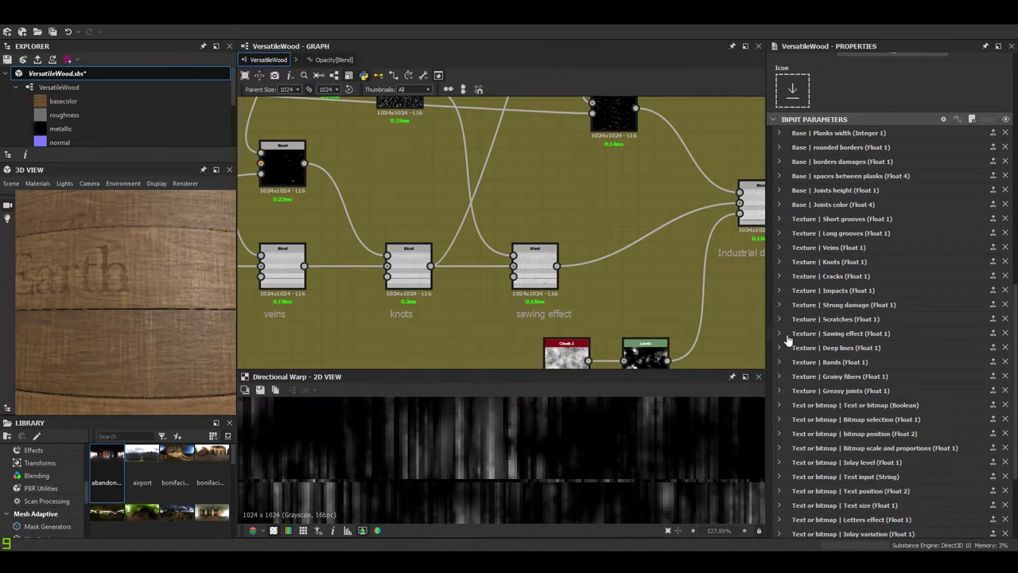
{"action": "left_click", "coordinate": [780, 333]}
{"action": "scroll", "coordinate": [837, 368], "scroll_direction": "down", "scroll_amount": 4}
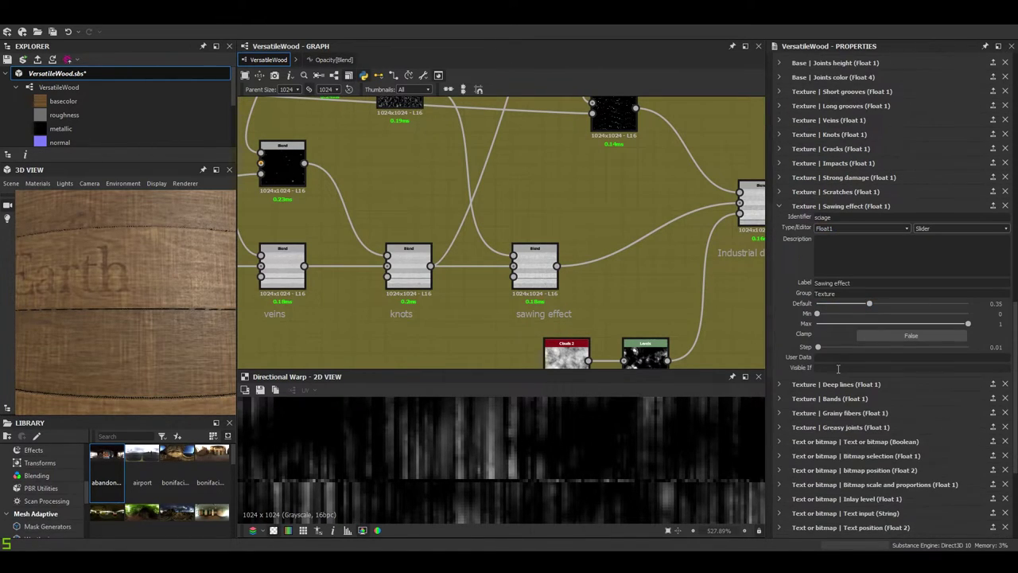
{"action": "left_click", "coordinate": [820, 304]}
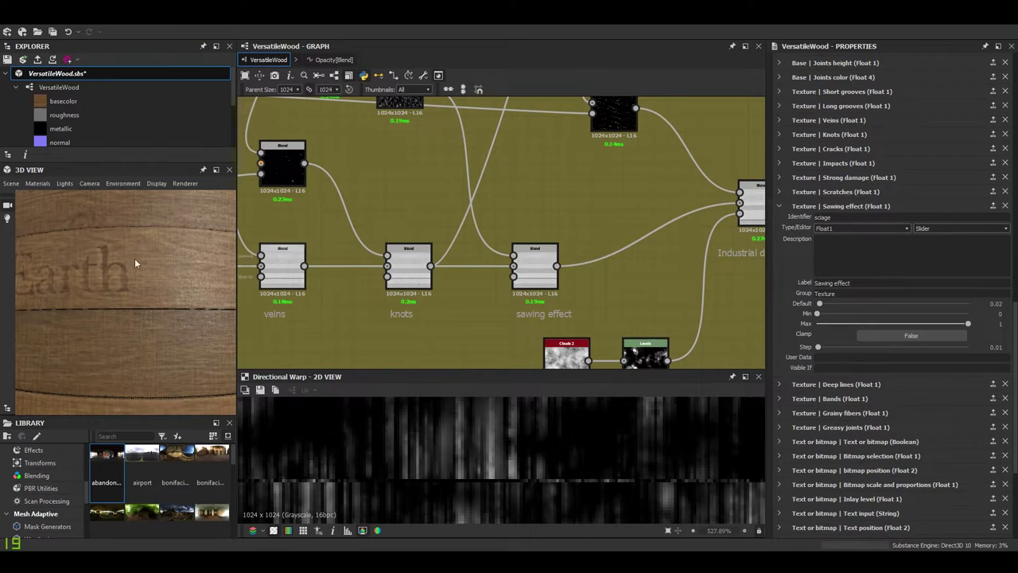
{"action": "scroll", "coordinate": [89, 278], "scroll_direction": "down", "scroll_amount": 4}
{"action": "middle_click_drag", "start_coordinate": [89, 278], "coordinate": [89, 287]}
- Change the Industrial damage comment to "Cracks" and center it under its Blend node
{"action": "middle_click_drag", "start_coordinate": [505, 264], "coordinate": [336, 213]}
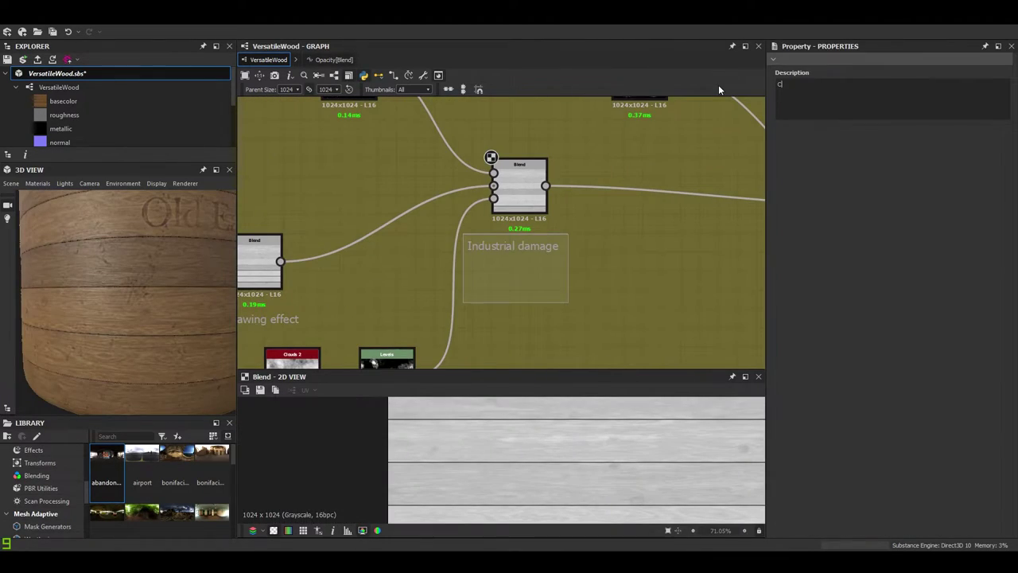
{"action": "type", "text": "racks"}
{"action": "key", "text": "Return"}
{"action": "left_click", "coordinate": [646, 268]}
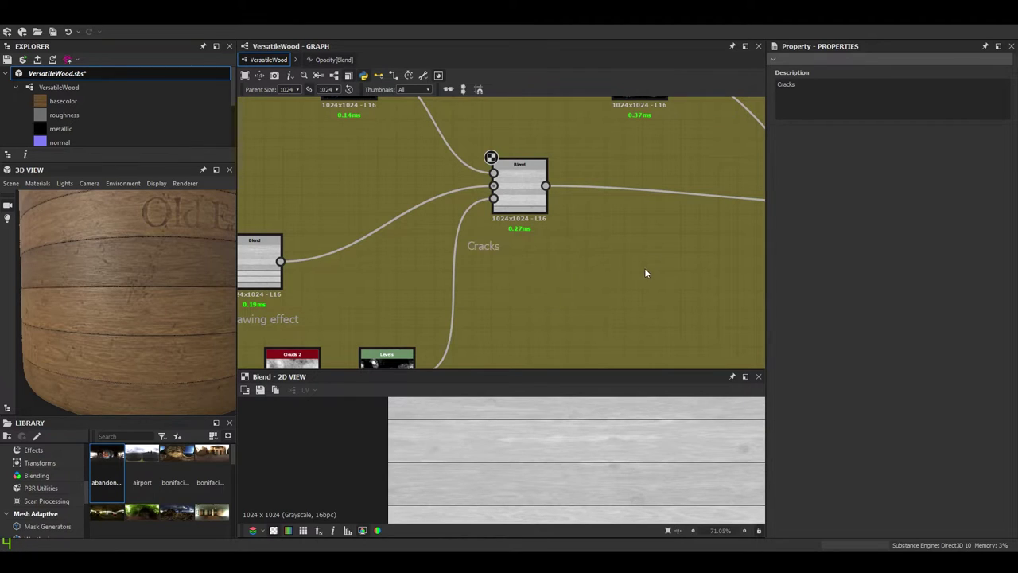
{"action": "left_click_drag", "start_coordinate": [499, 244], "coordinate": [543, 248]}
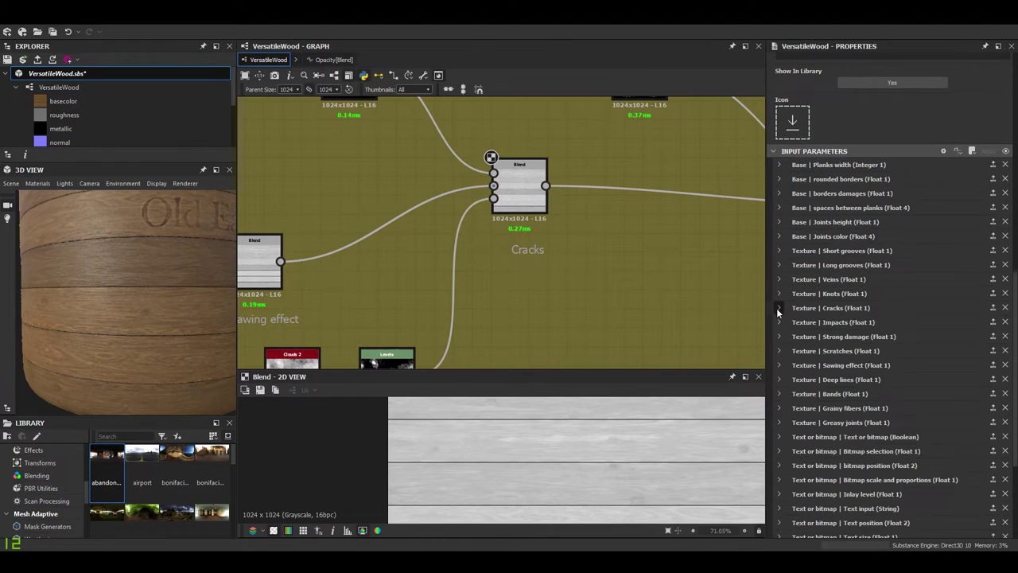
- Raise the default of the Cracks input parameter and inspect the cracks on the wood in the enlarged 3D view
{"action": "left_click", "coordinate": [779, 309]}
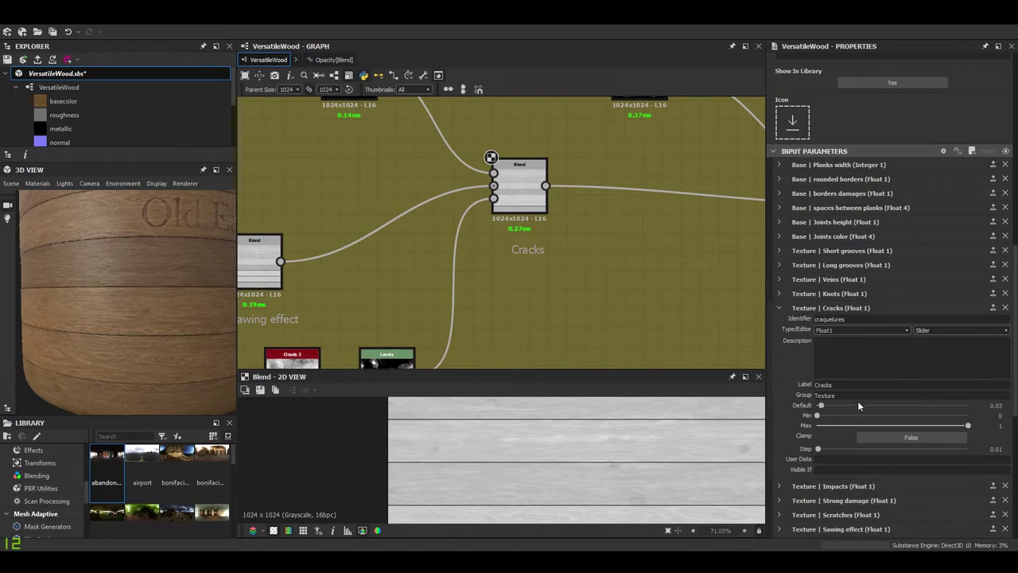
{"action": "left_click_drag", "start_coordinate": [870, 405], "coordinate": [872, 404]}
{"action": "scroll", "coordinate": [119, 342], "scroll_direction": "up", "scroll_amount": 2}
{"action": "left_click_drag", "start_coordinate": [111, 342], "coordinate": [180, 311]}
{"action": "left_click", "coordinate": [215, 170]}
{"action": "left_click_drag", "start_coordinate": [418, 358], "coordinate": [561, 377]}
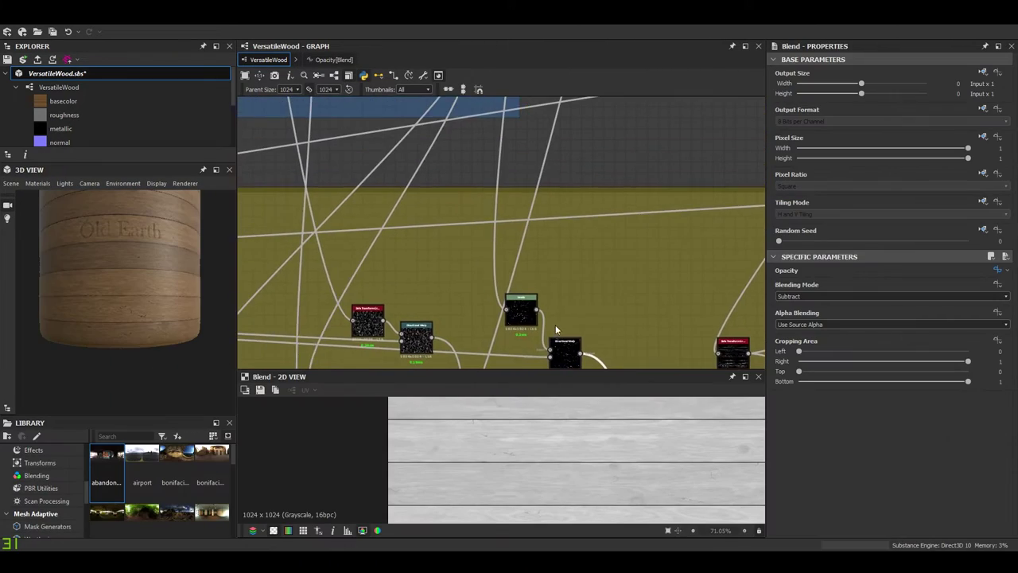
- Trace the cracks branch back to its source nodes and preview the DeteDirectionalWarp output
{"action": "scroll", "coordinate": [555, 327], "scroll_direction": "down", "scroll_amount": 4}
{"action": "middle_click_drag", "start_coordinate": [513, 325], "coordinate": [496, 422]}
{"action": "middle_click_drag", "start_coordinate": [497, 203], "coordinate": [493, 427]}
{"action": "middle_click_drag", "start_coordinate": [516, 251], "coordinate": [521, 393]}
{"action": "scroll", "coordinate": [509, 238], "scroll_direction": "up", "scroll_amount": 1}
{"action": "scroll", "coordinate": [509, 261], "scroll_direction": "up", "scroll_amount": 4}
{"action": "double_click", "coordinate": [605, 153]}
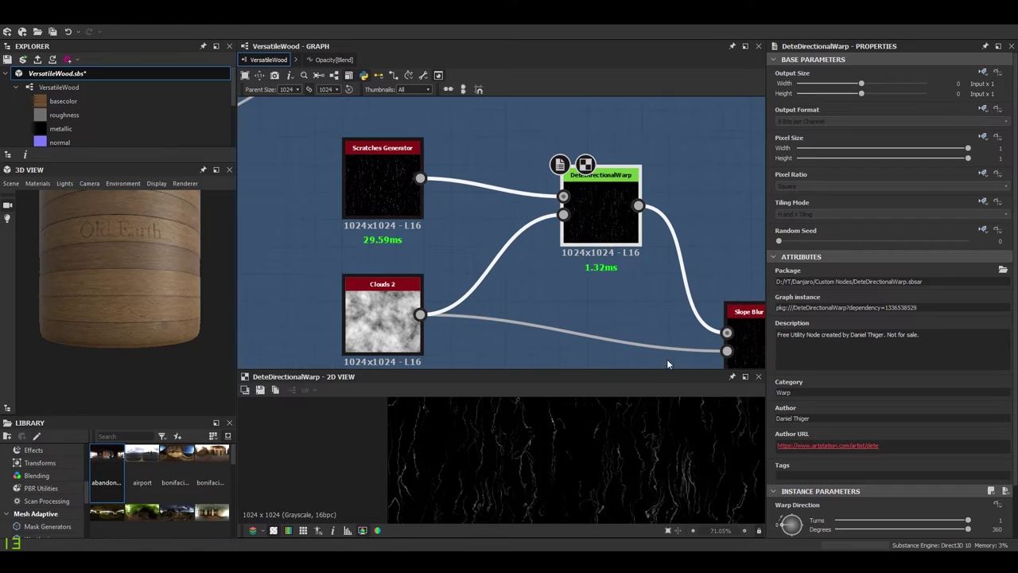
{"action": "scroll", "coordinate": [855, 374], "scroll_direction": "down", "scroll_amount": 3}
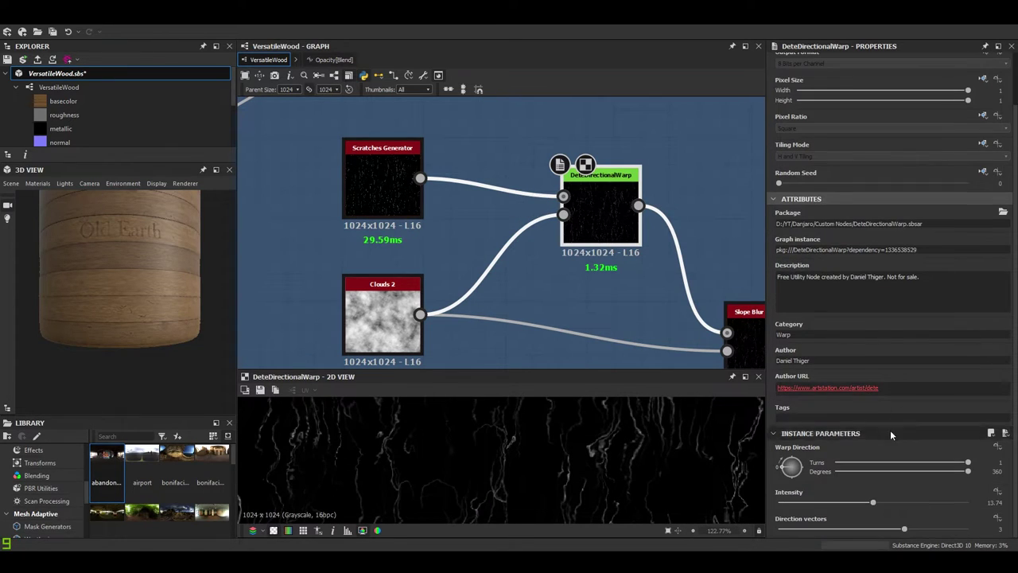
- Preview the Scratches Generator and review its instance parameters, including spline number, rotation, distortion, width and fade mode
{"action": "double_click", "coordinate": [379, 179]}
{"action": "scroll", "coordinate": [561, 479], "scroll_direction": "down", "scroll_amount": 3}
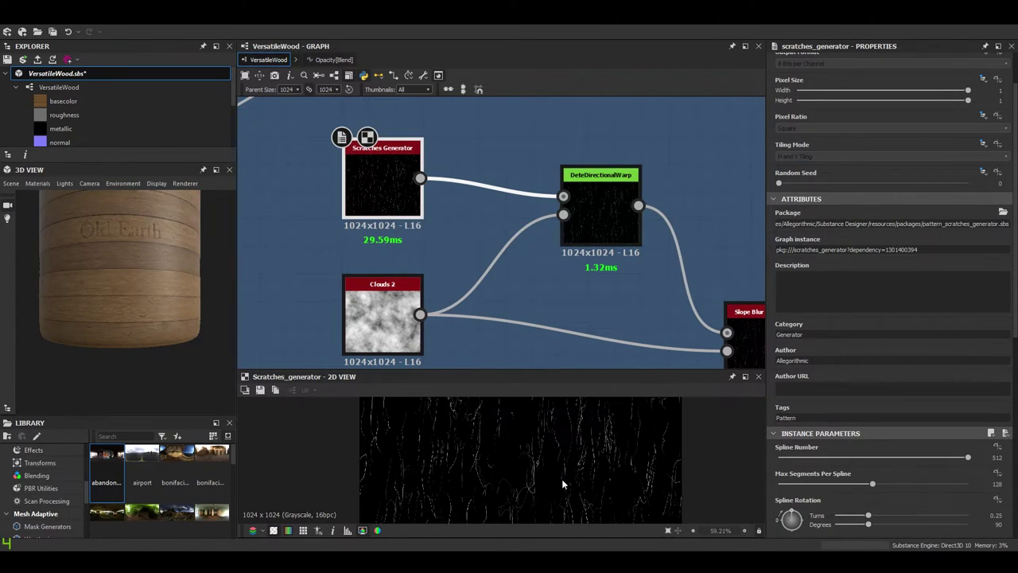
{"action": "scroll", "coordinate": [900, 495], "scroll_direction": "down", "scroll_amount": 3}
{"action": "scroll", "coordinate": [900, 496], "scroll_direction": "down", "scroll_amount": 2}
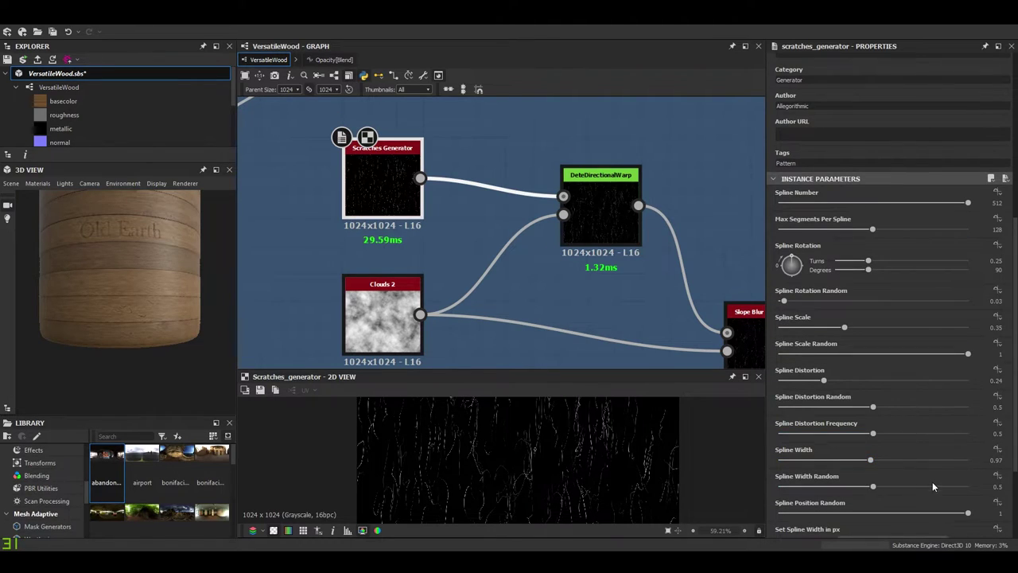
{"action": "scroll", "coordinate": [883, 243], "scroll_direction": "down", "scroll_amount": 4}
{"action": "scroll", "coordinate": [873, 320], "scroll_direction": "up", "scroll_amount": 2}
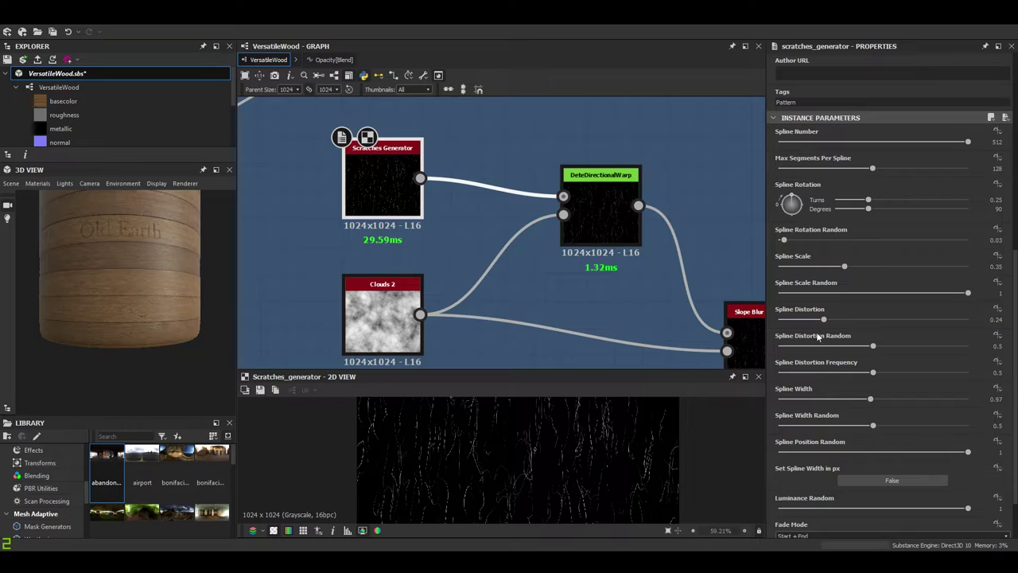
{"action": "scroll", "coordinate": [552, 468], "scroll_direction": "up", "scroll_amount": 3}
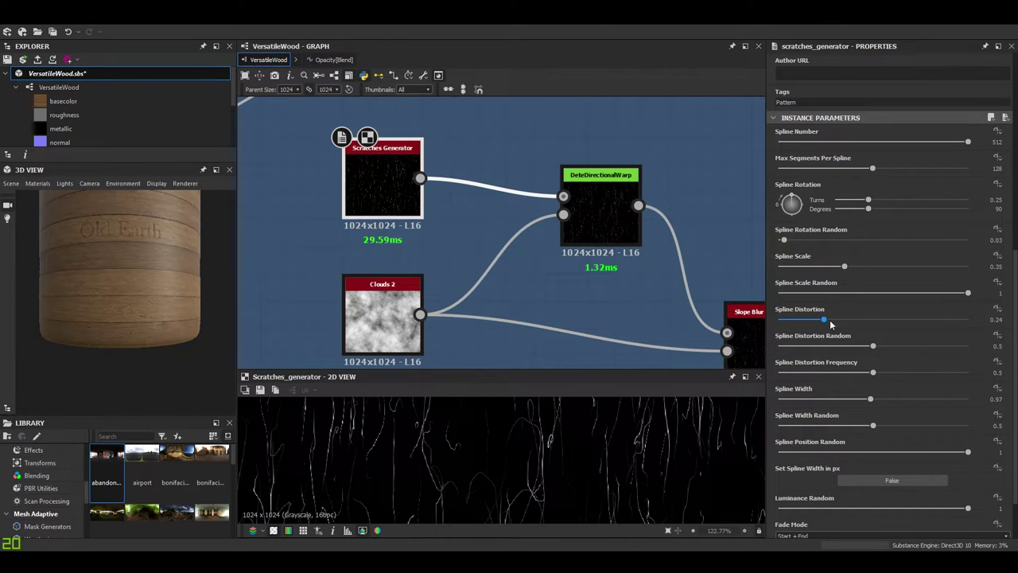
{"action": "scroll", "coordinate": [906, 342], "scroll_direction": "down", "scroll_amount": 2}
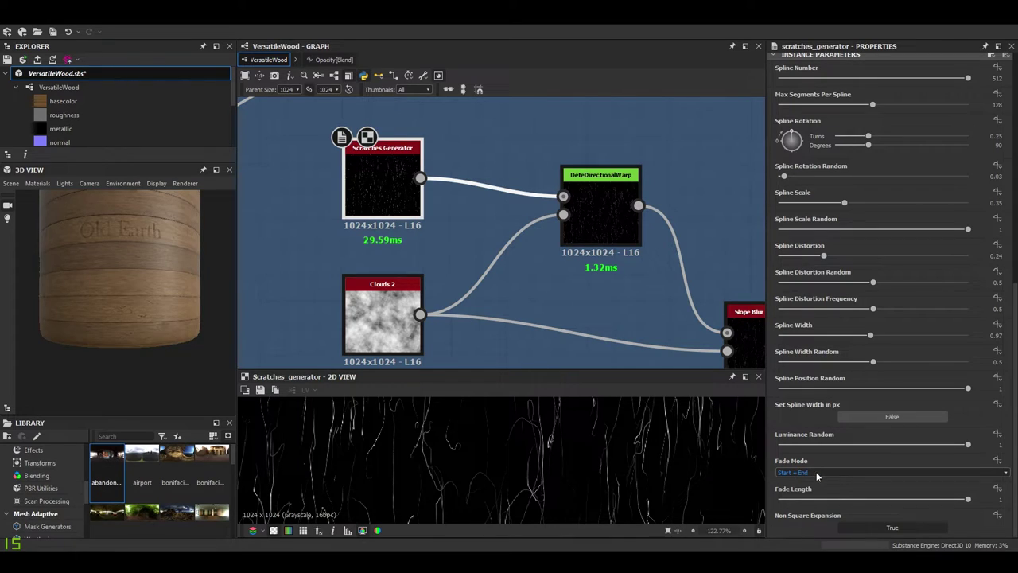
{"action": "scroll", "coordinate": [894, 410], "scroll_direction": "up", "scroll_amount": 1}
{"action": "scroll", "coordinate": [894, 410], "scroll_direction": "up", "scroll_amount": 1}
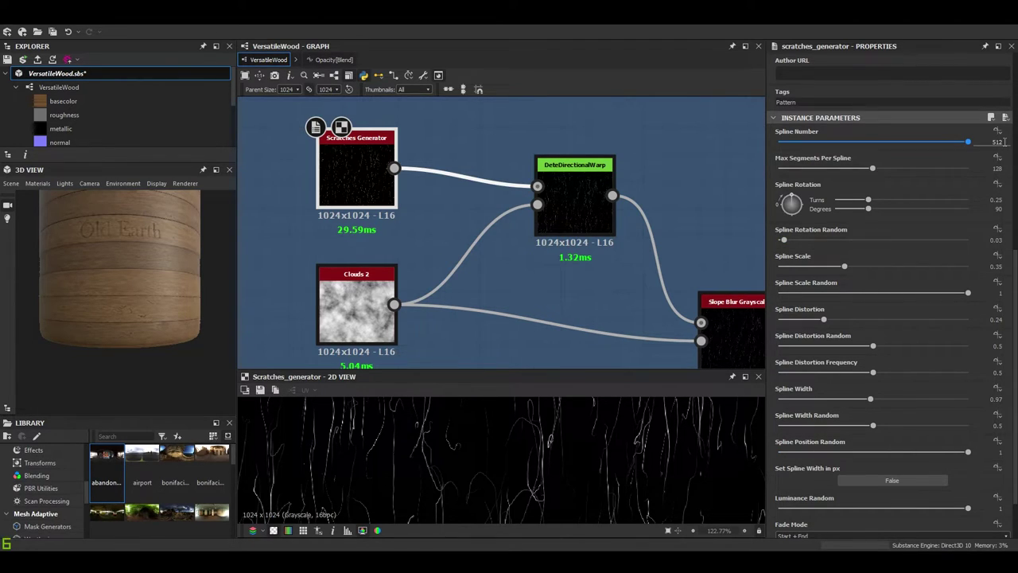
- Preview the DeteDirectionalWarp again and examine closely how it distorts the scratches in the 2D view
{"action": "double_click", "coordinate": [605, 233]}
{"action": "scroll", "coordinate": [568, 430], "scroll_direction": "up", "scroll_amount": 2}
{"action": "scroll", "coordinate": [604, 450], "scroll_direction": "down", "scroll_amount": 3}
{"action": "middle_click_drag", "start_coordinate": [602, 451], "coordinate": [666, 447]}
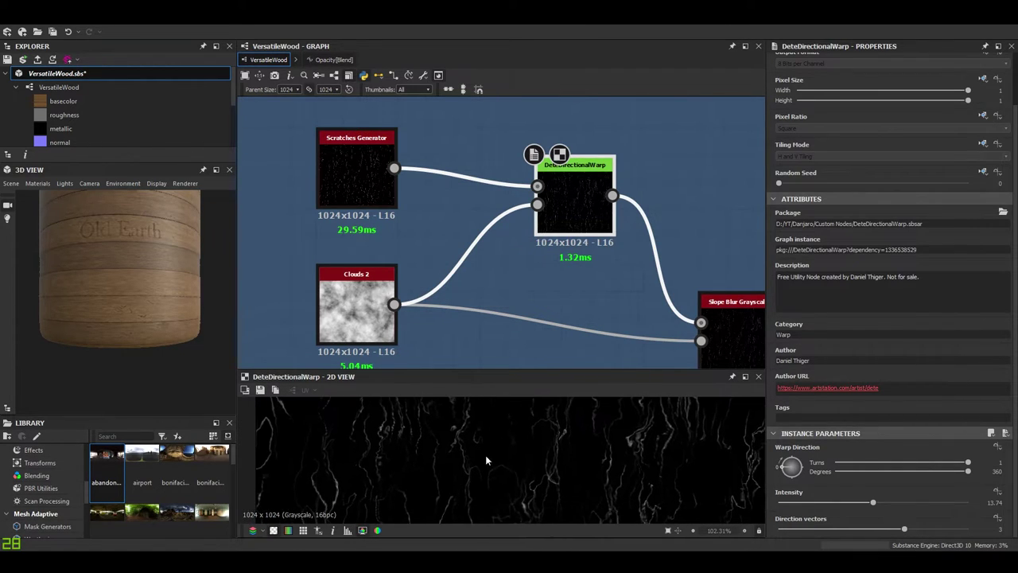
{"action": "middle_click_drag", "start_coordinate": [442, 458], "coordinate": [479, 413]}
{"action": "scroll", "coordinate": [489, 487], "scroll_direction": "up", "scroll_amount": 4}
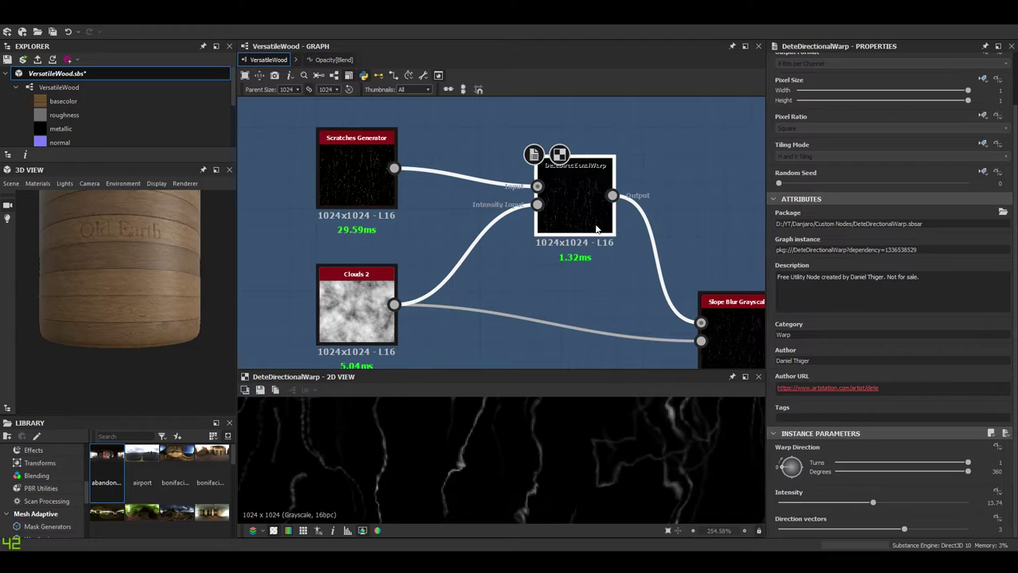
- Preview the Slope Blur Grayscale node after the warp and examine the crack edges and its instance parameters
{"action": "middle_click_drag", "start_coordinate": [726, 337], "coordinate": [570, 290]}
{"action": "double_click", "coordinate": [602, 298]}
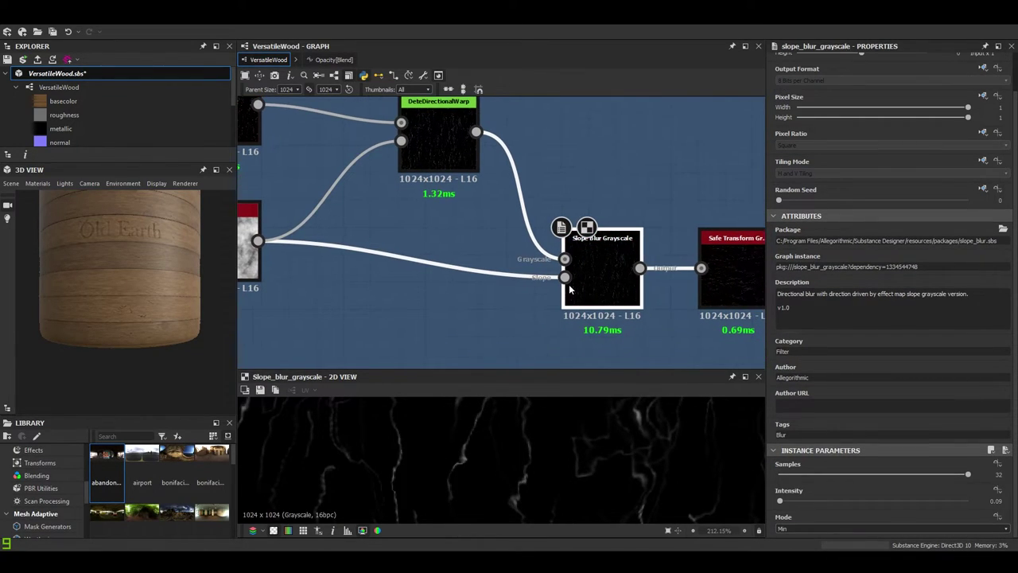
{"action": "scroll", "coordinate": [557, 476], "scroll_direction": "down", "scroll_amount": 3}
{"action": "middle_click_drag", "start_coordinate": [538, 462], "coordinate": [565, 477]}
{"action": "scroll", "coordinate": [428, 471], "scroll_direction": "up", "scroll_amount": 5}
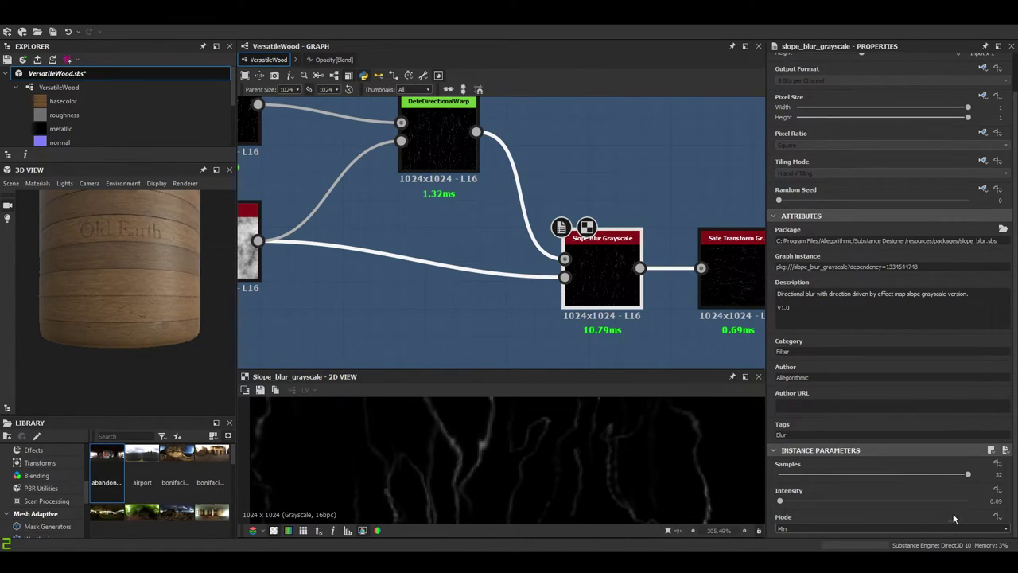
- Preview the Safe Transform Grayscale node after the Slope Blur and review its rotation in the instance parameters
{"action": "middle_click_drag", "start_coordinate": [248, 263], "coordinate": [354, 282]}
{"action": "scroll", "coordinate": [355, 281], "scroll_direction": "up", "scroll_amount": 3}
{"action": "scroll", "coordinate": [396, 282], "scroll_direction": "down", "scroll_amount": 3}
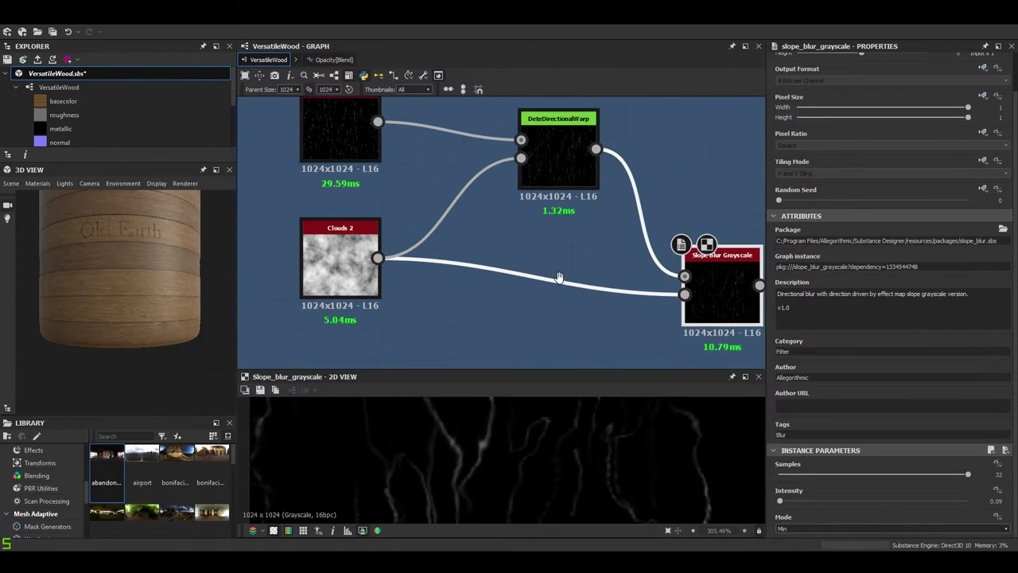
{"action": "middle_click_drag", "start_coordinate": [558, 278], "coordinate": [266, 254]}
{"action": "left_click", "coordinate": [595, 286]}
{"action": "scroll", "coordinate": [595, 286], "scroll_direction": "up", "scroll_amount": 1}
{"action": "scroll", "coordinate": [618, 477], "scroll_direction": "down", "scroll_amount": 6}
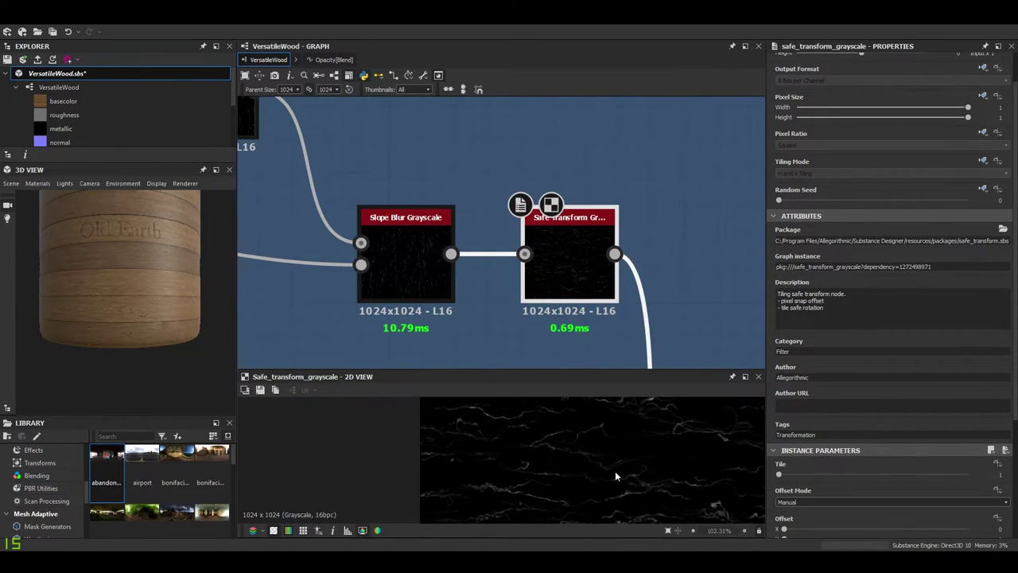
{"action": "scroll", "coordinate": [565, 418], "scroll_direction": "up", "scroll_amount": 2}
{"action": "scroll", "coordinate": [893, 430], "scroll_direction": "down", "scroll_amount": 3}
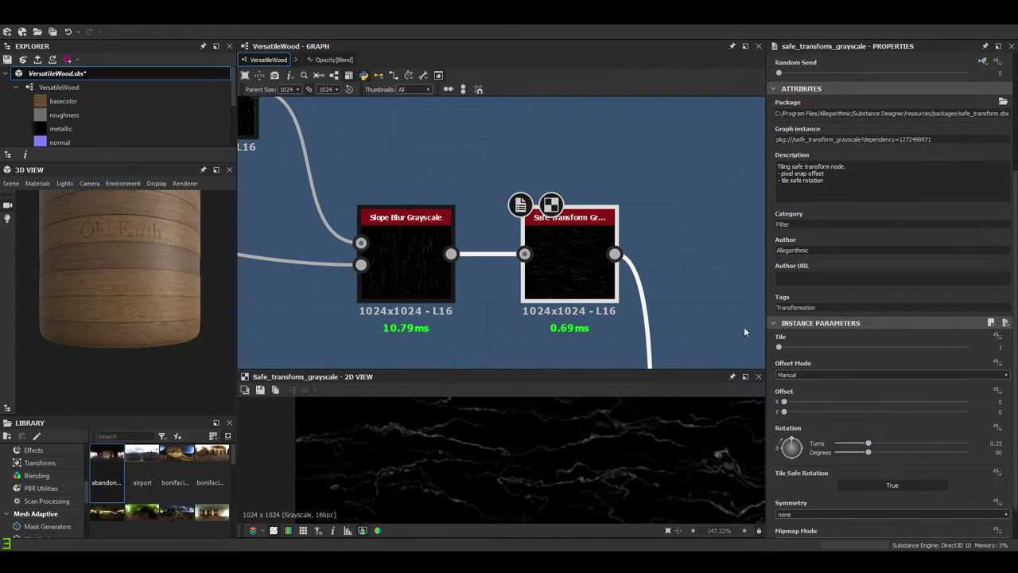
- Raise the white input point of the cracks' Levels node in the histogram and check the cracks on the 3D wood
{"action": "scroll", "coordinate": [664, 298], "scroll_direction": "down", "scroll_amount": 6}
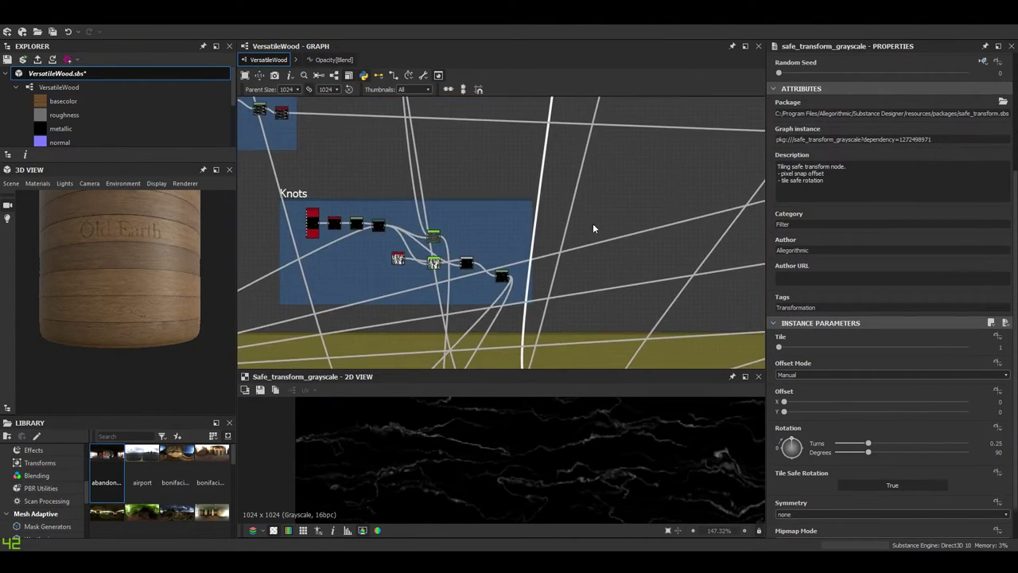
{"action": "scroll", "coordinate": [585, 205], "scroll_direction": "up", "scroll_amount": 6}
{"action": "double_click", "coordinate": [504, 164]}
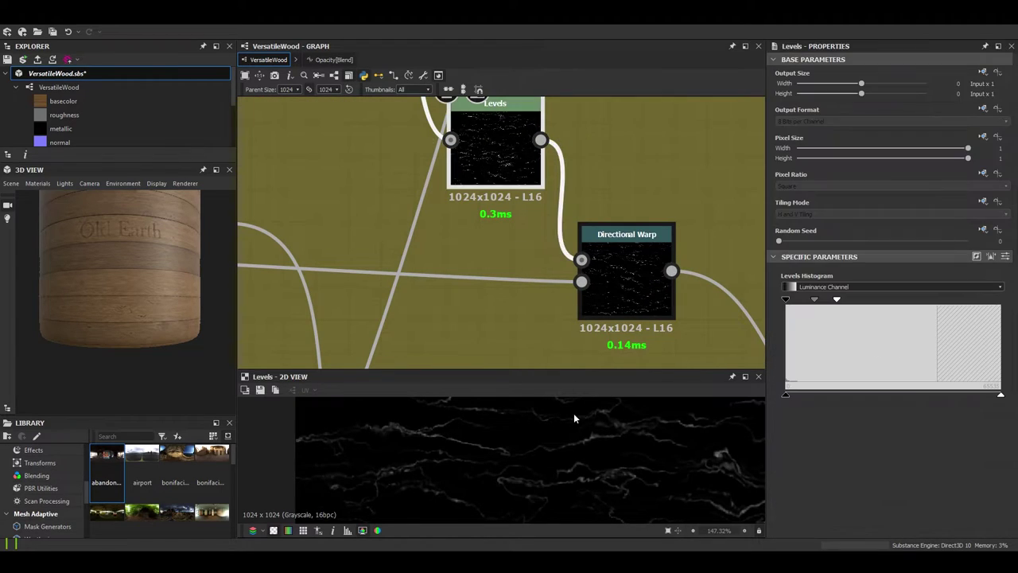
{"action": "middle_click_drag", "start_coordinate": [547, 447], "coordinate": [560, 526]}
{"action": "left_click_drag", "start_coordinate": [837, 304], "coordinate": [864, 306]}
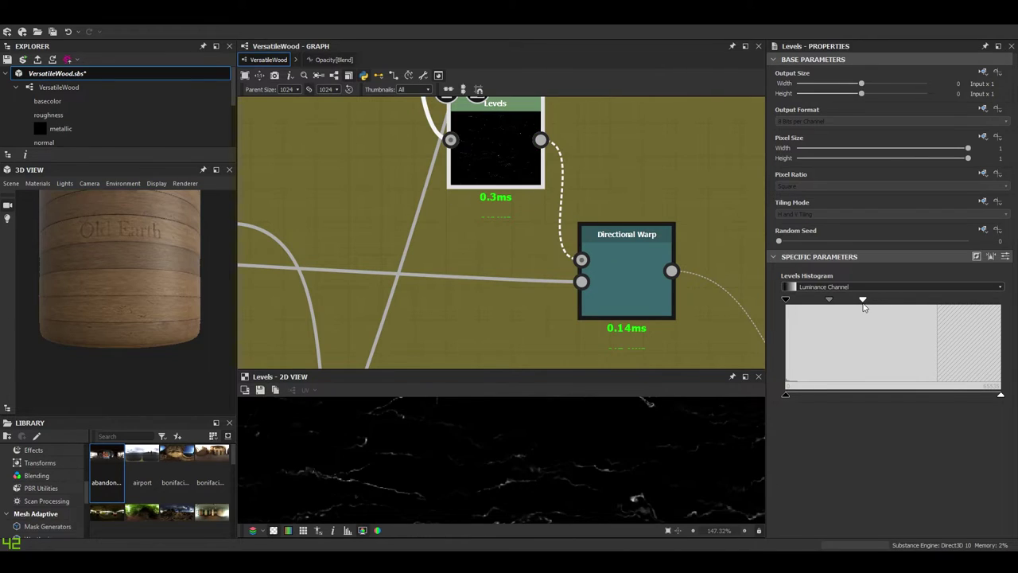
{"action": "scroll", "coordinate": [161, 305], "scroll_direction": "up", "scroll_amount": 5}
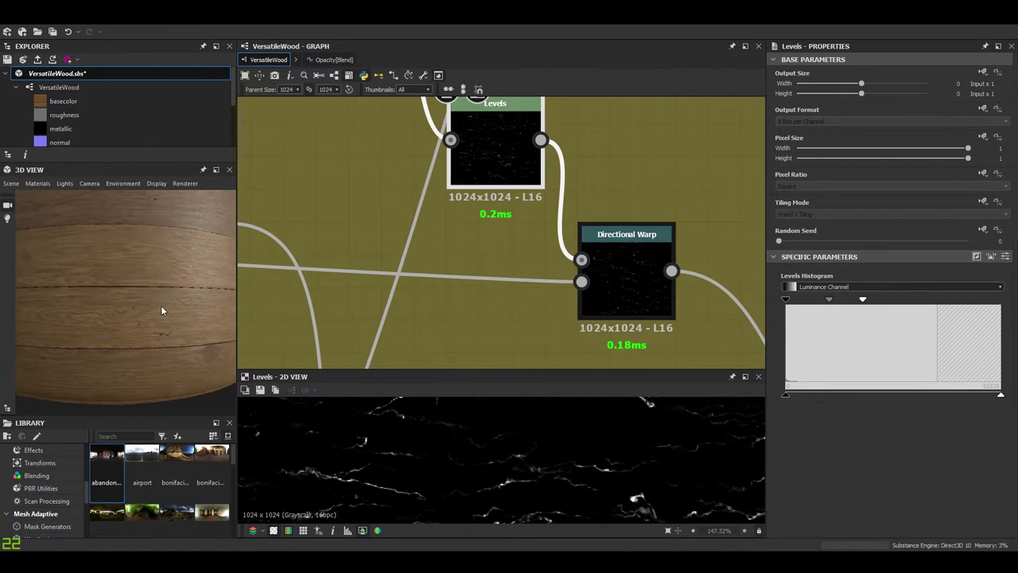
{"action": "scroll", "coordinate": [156, 314], "scroll_direction": "up", "scroll_amount": 3}
{"action": "left_click_drag", "start_coordinate": [146, 332], "coordinate": [150, 353]}
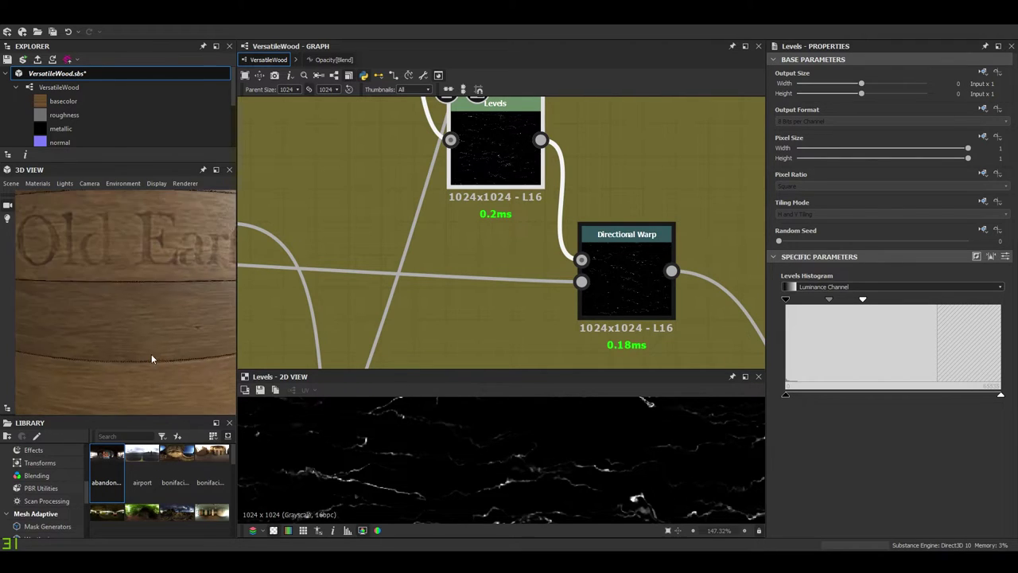
- Preview the Directional Warp after the Levels node and examine the cracks in the 2D view
{"action": "left_click", "coordinate": [654, 275]}
{"action": "scroll", "coordinate": [622, 465], "scroll_direction": "down", "scroll_amount": 3}
{"action": "middle_click_drag", "start_coordinate": [623, 466], "coordinate": [606, 447]}
{"action": "scroll", "coordinate": [623, 480], "scroll_direction": "up", "scroll_amount": 3}
{"action": "scroll", "coordinate": [636, 469], "scroll_direction": "down", "scroll_amount": 2}
{"action": "scroll", "coordinate": [670, 229], "scroll_direction": "down", "scroll_amount": 4}
- Preview the Cracks Blend node and review its blending mode and input connections
{"action": "middle_click_drag", "start_coordinate": [670, 229], "coordinate": [457, 136]}
{"action": "scroll", "coordinate": [596, 264], "scroll_direction": "up", "scroll_amount": 2}
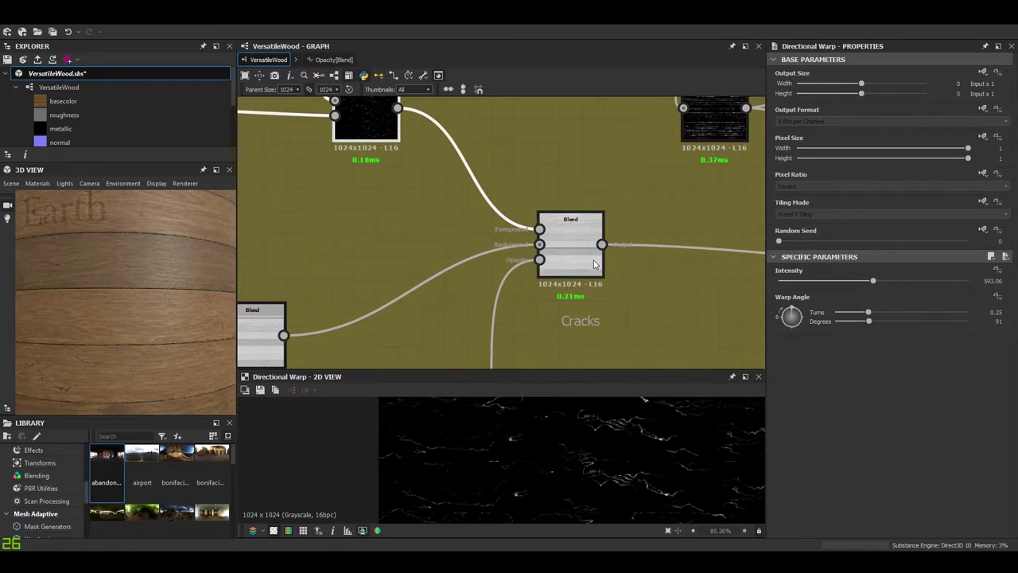
{"action": "double_click", "coordinate": [594, 264]}
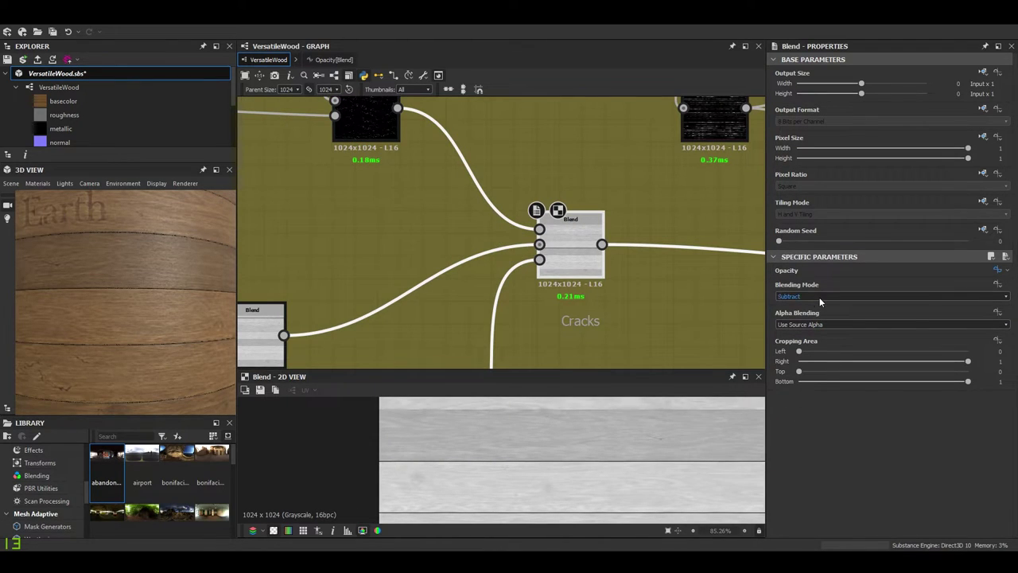
{"action": "scroll", "coordinate": [574, 258], "scroll_direction": "down", "scroll_amount": 2}
{"action": "middle_click_drag", "start_coordinate": [590, 245], "coordinate": [534, 214]}
{"action": "scroll", "coordinate": [517, 206], "scroll_direction": "up", "scroll_amount": 2}
{"action": "scroll", "coordinate": [525, 187], "scroll_direction": "down", "scroll_amount": 1}
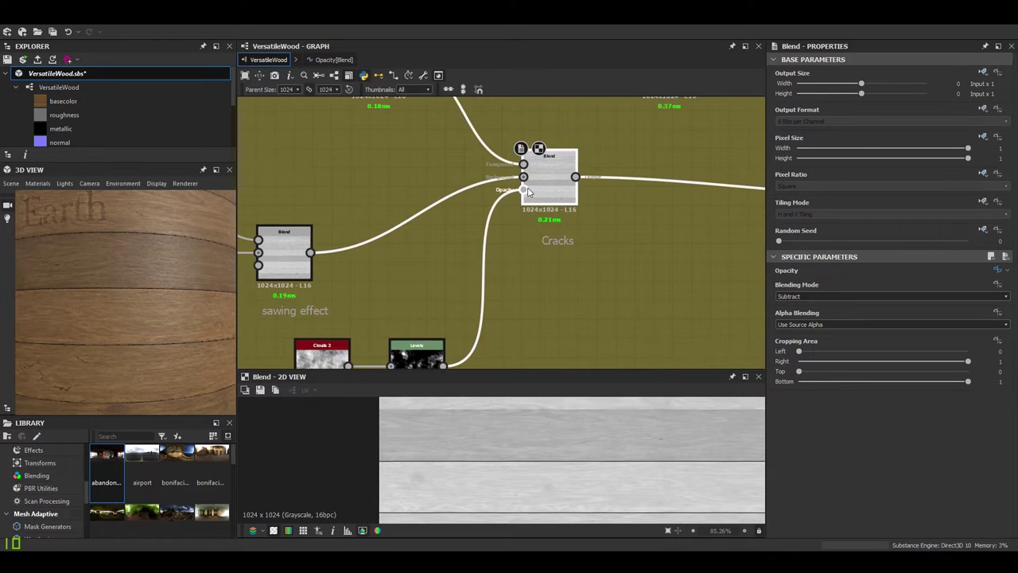
- Preview the Cracks blend's opacity mask, compare it with the 3D wood and trace it to the Levels and Clouds 2 nodes
{"action": "double_click", "coordinate": [525, 190]}
{"action": "scroll", "coordinate": [544, 472], "scroll_direction": "down", "scroll_amount": 5}
{"action": "left_click_drag", "start_coordinate": [159, 329], "coordinate": [182, 316]}
{"action": "mouse_move", "coordinate": [155, 355]}
{"action": "left_mouse_down"}
{"action": "mouse_move", "coordinate": [113, 357]}
{"action": "mouse_move", "coordinate": [154, 363]}
{"action": "mouse_move", "coordinate": [148, 371]}
{"action": "left_mouse_up"}
{"action": "scroll", "coordinate": [442, 231], "scroll_direction": "down", "scroll_amount": 2}
{"action": "middle_click_drag", "start_coordinate": [378, 311], "coordinate": [407, 269]}
{"action": "scroll", "coordinate": [407, 268], "scroll_direction": "up", "scroll_amount": 1}
{"action": "scroll", "coordinate": [406, 272], "scroll_direction": "up", "scroll_amount": 3}
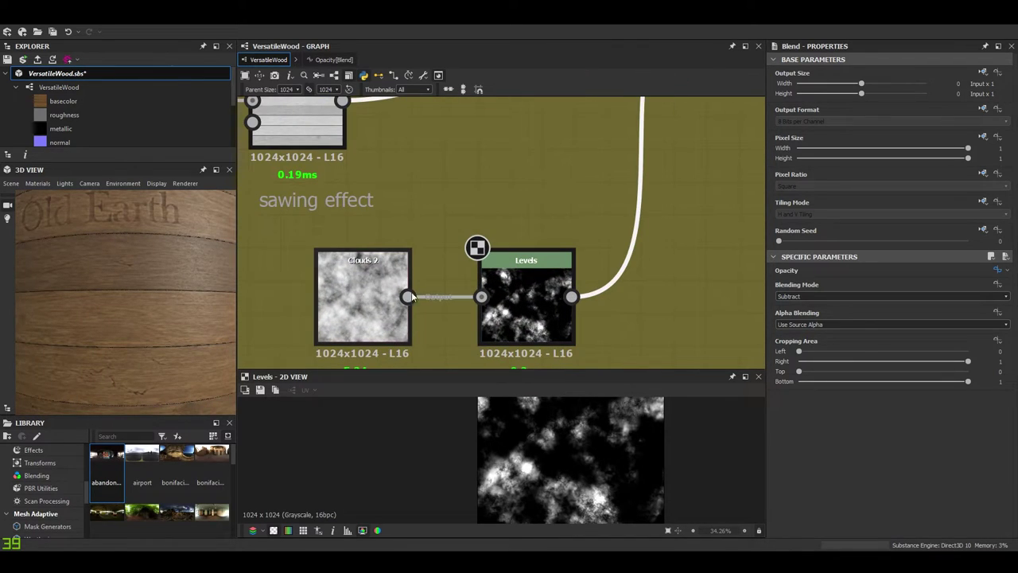
- Review the opacity mask's Levels node, both as a histogram and as numeric level values
{"action": "left_click", "coordinate": [536, 303]}
{"action": "scroll", "coordinate": [559, 488], "scroll_direction": "up", "scroll_amount": 2}
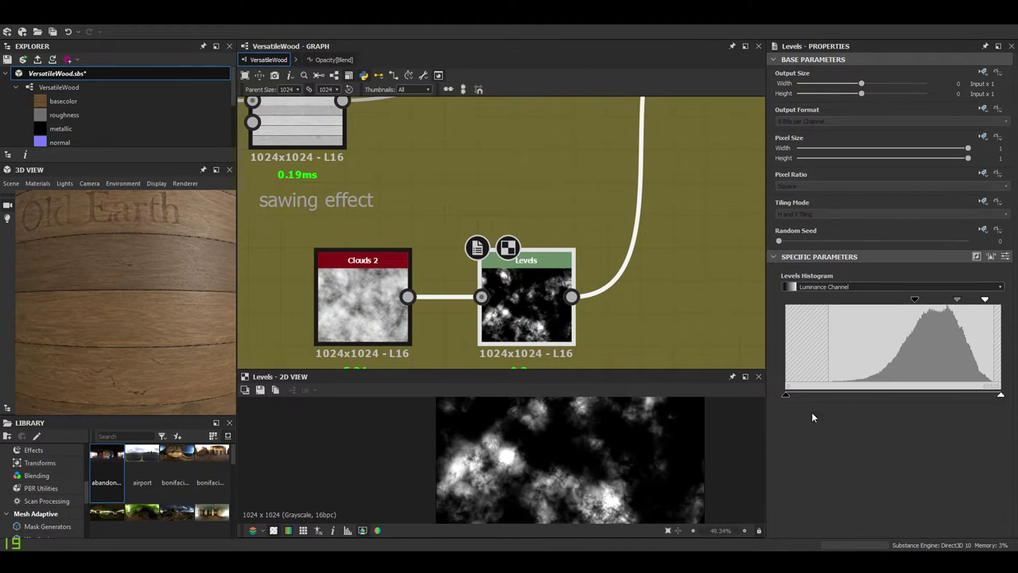
{"action": "left_click", "coordinate": [1005, 256]}
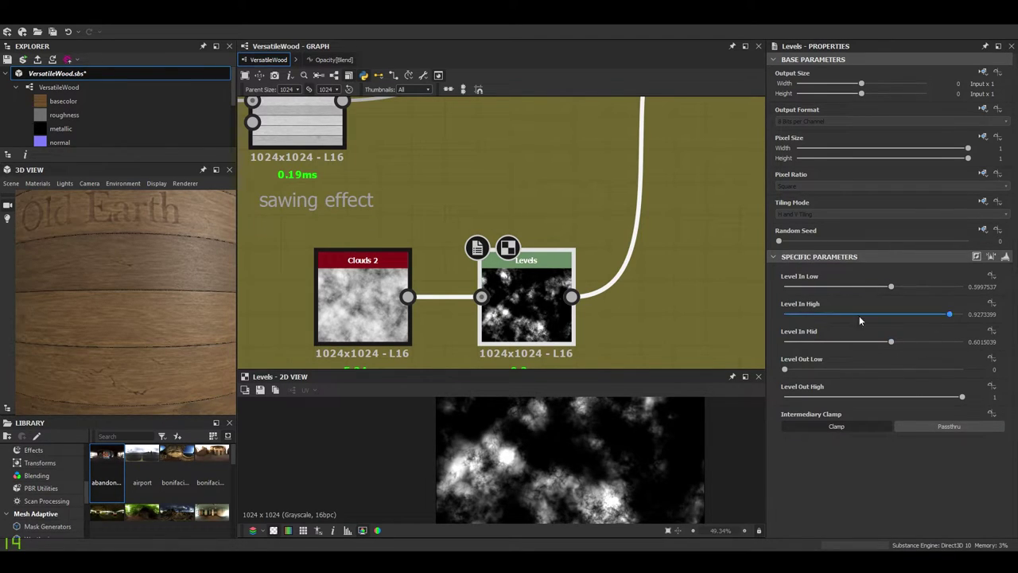
{"action": "left_click", "coordinate": [1006, 259]}
- Preview the bande secondaires Blend, locate its Safe Transform input and examine the bands on the 3D wood
{"action": "scroll", "coordinate": [589, 272], "scroll_direction": "down", "scroll_amount": 5}
{"action": "middle_click_drag", "start_coordinate": [712, 195], "coordinate": [498, 259]}
{"action": "middle_click_drag", "start_coordinate": [648, 267], "coordinate": [537, 271]}
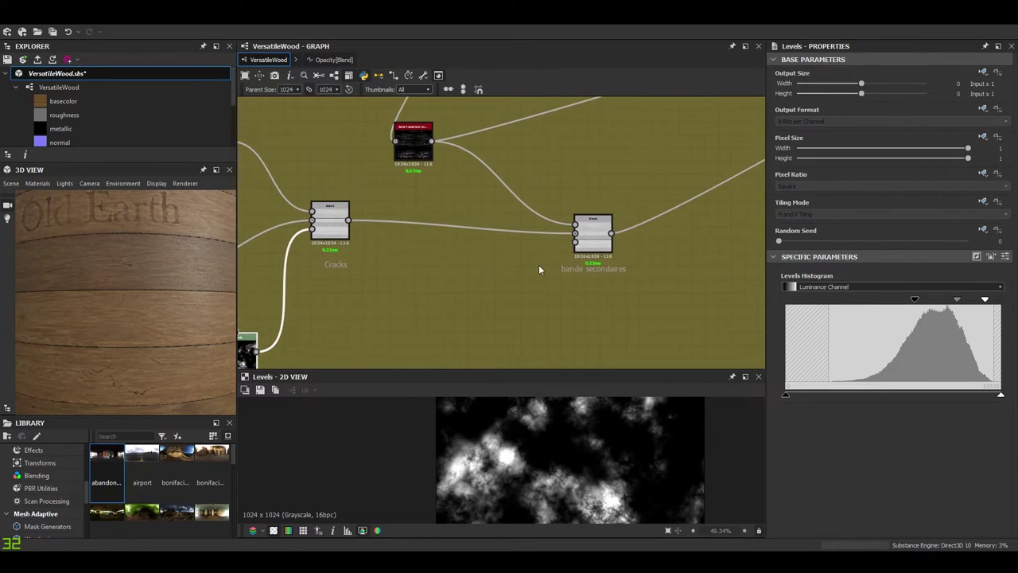
{"action": "scroll", "coordinate": [537, 271], "scroll_direction": "up", "scroll_amount": 2}
{"action": "double_click", "coordinate": [602, 225]}
{"action": "middle_click_drag", "start_coordinate": [565, 232], "coordinate": [535, 319]}
{"action": "left_click", "coordinate": [367, 201]}
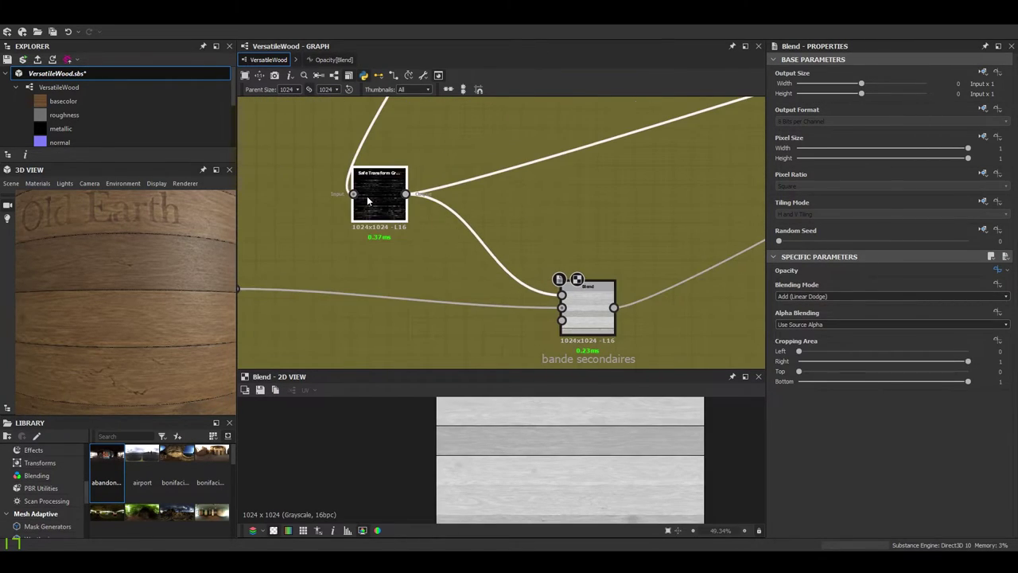
{"action": "left_click_drag", "start_coordinate": [164, 344], "coordinate": [190, 348]}
- Set the default of the graph's Texture | Bands input parameter to 0.11 and check the wood in 3D
{"action": "left_click", "coordinate": [384, 271]}
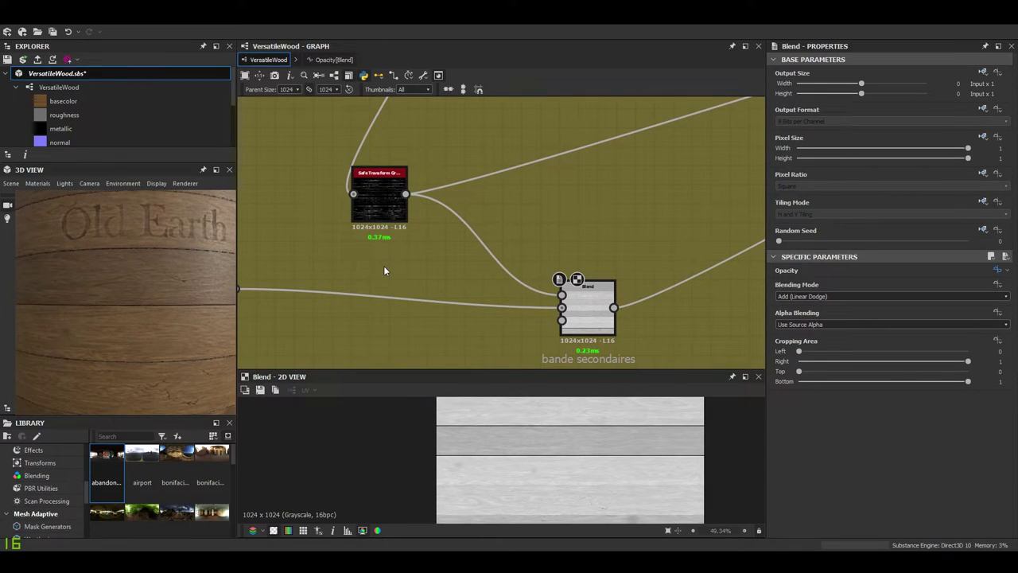
{"action": "left_click", "coordinate": [422, 278]}
{"action": "scroll", "coordinate": [888, 391], "scroll_direction": "down", "scroll_amount": 10}
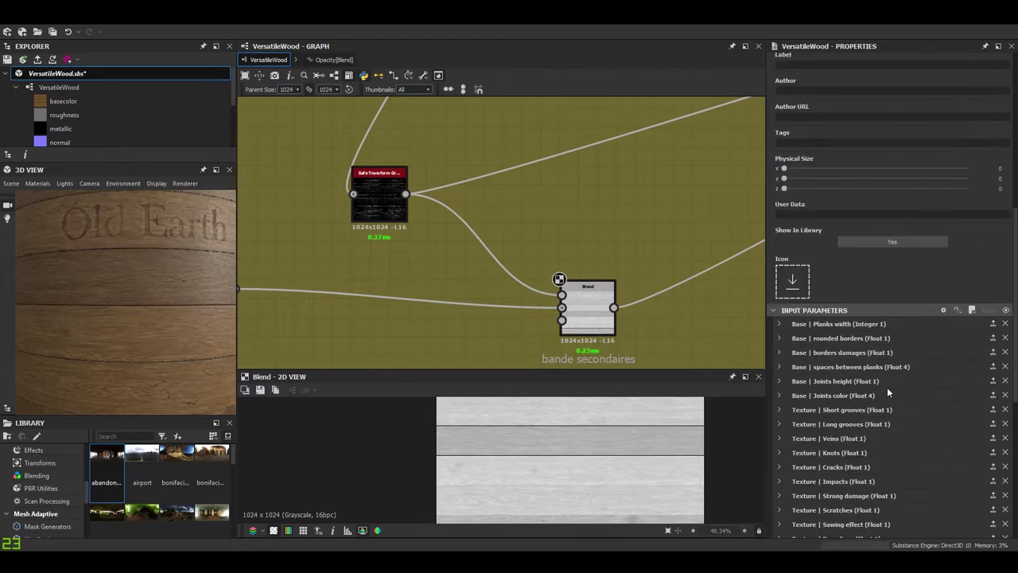
{"action": "left_click", "coordinate": [830, 298]}
{"action": "left_click_drag", "start_coordinate": [202, 357], "coordinate": [170, 339]}
{"action": "left_click_drag", "start_coordinate": [854, 395], "coordinate": [833, 396]}
{"action": "left_click_drag", "start_coordinate": [181, 305], "coordinate": [99, 317]}
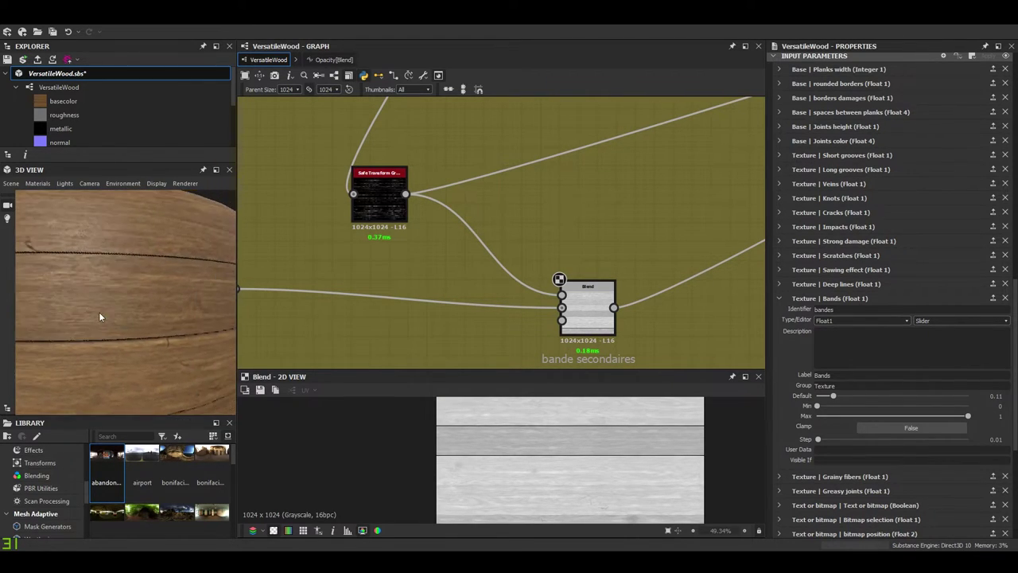
- Preview the Safe Transform Grayscale feeding the bande secondaires blend and trace its branch back to the source nodes
{"action": "scroll", "coordinate": [99, 316], "scroll_direction": "down", "scroll_amount": 5}
{"action": "scroll", "coordinate": [575, 288], "scroll_direction": "down", "scroll_amount": 4}
{"action": "middle_click_drag", "start_coordinate": [571, 292], "coordinate": [610, 290]}
{"action": "scroll", "coordinate": [607, 293], "scroll_direction": "up", "scroll_amount": 3}
{"action": "double_click", "coordinate": [443, 205]}
{"action": "scroll", "coordinate": [455, 292], "scroll_direction": "down", "scroll_amount": 2}
{"action": "middle_click_drag", "start_coordinate": [494, 195], "coordinate": [457, 392]}
{"action": "scroll", "coordinate": [492, 217], "scroll_direction": "down", "scroll_amount": 3}
{"action": "middle_click_drag", "start_coordinate": [541, 191], "coordinate": [534, 396]}
{"action": "mouse_move", "coordinate": [605, 194]}
{"action": "middle_mouse_down"}
{"action": "mouse_move", "coordinate": [591, 248]}
{"action": "mouse_move", "coordinate": [615, 268]}
{"action": "middle_mouse_up"}
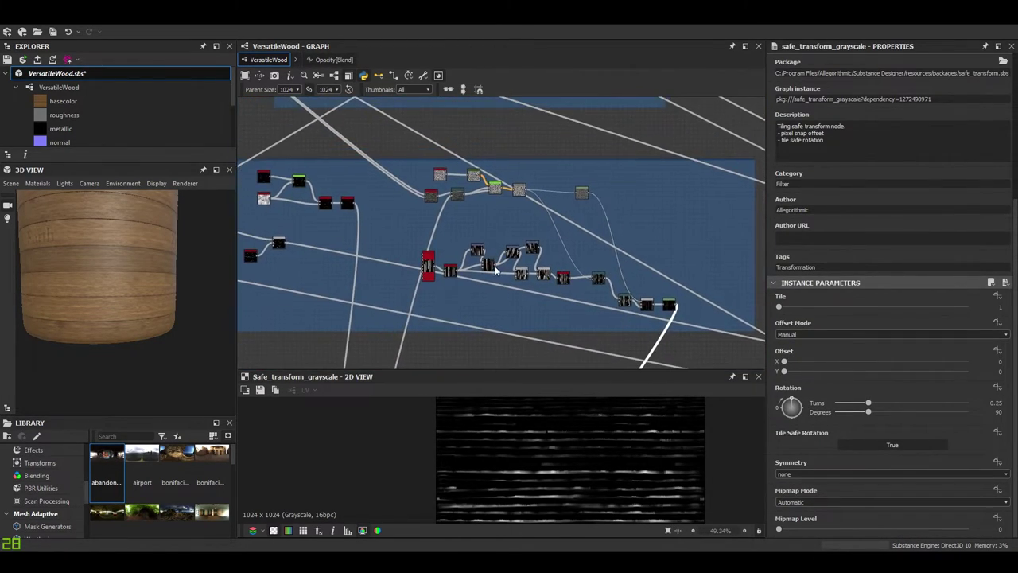
- Select the chain of nodes that builds the bands and locate the Tile Sampler at its start
{"action": "scroll", "coordinate": [495, 270], "scroll_direction": "up", "scroll_amount": 2}
{"action": "middle_click_drag", "start_coordinate": [487, 260], "coordinate": [411, 233]}
{"action": "left_click_drag", "start_coordinate": [297, 196], "coordinate": [652, 287]}
{"action": "middle_click_drag", "start_coordinate": [286, 246], "coordinate": [421, 279]}
{"action": "scroll", "coordinate": [419, 280], "scroll_direction": "up", "scroll_amount": 5}
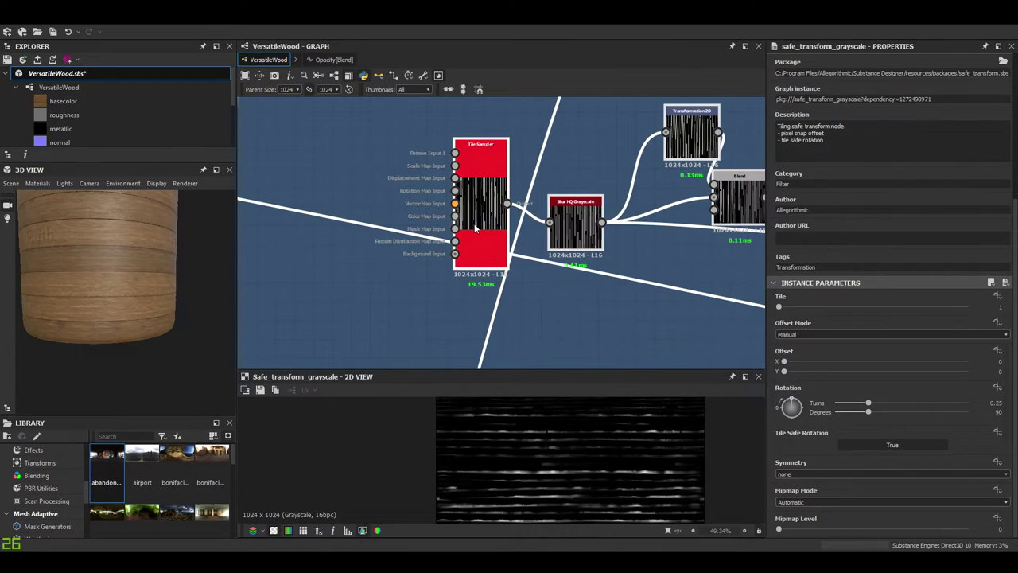
- Preview the Tile Sampler, enlarge the 2D view and examine the stripe pattern closely
{"action": "double_click", "coordinate": [475, 228]}
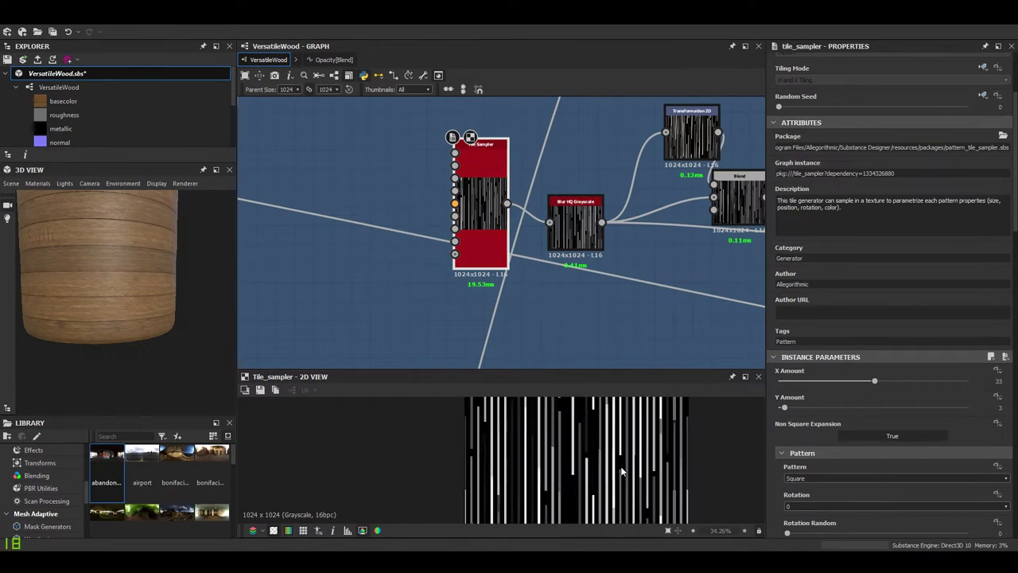
{"action": "middle_click_drag", "start_coordinate": [632, 466], "coordinate": [604, 515]}
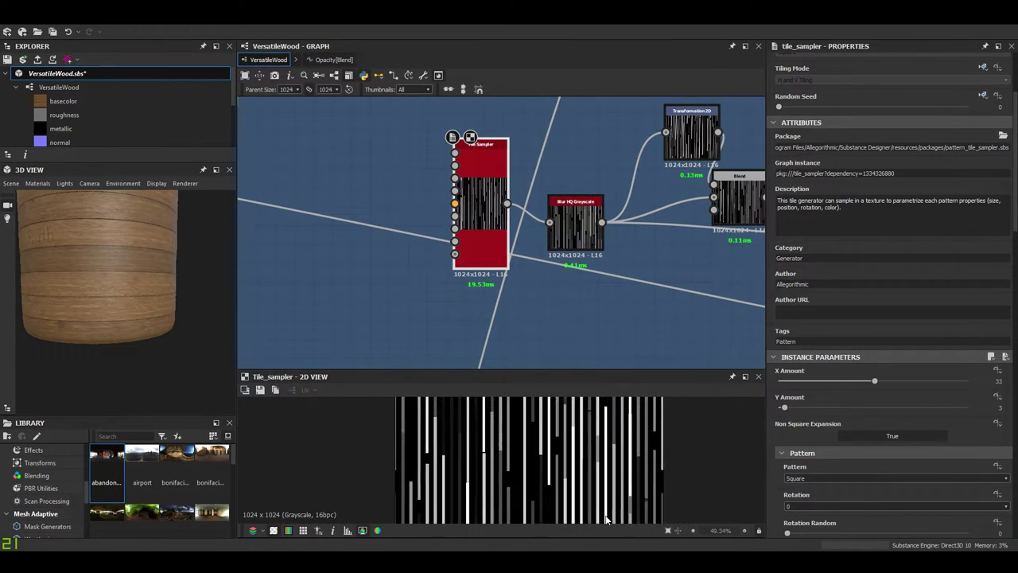
{"action": "left_click_drag", "start_coordinate": [612, 369], "coordinate": [609, 317]}
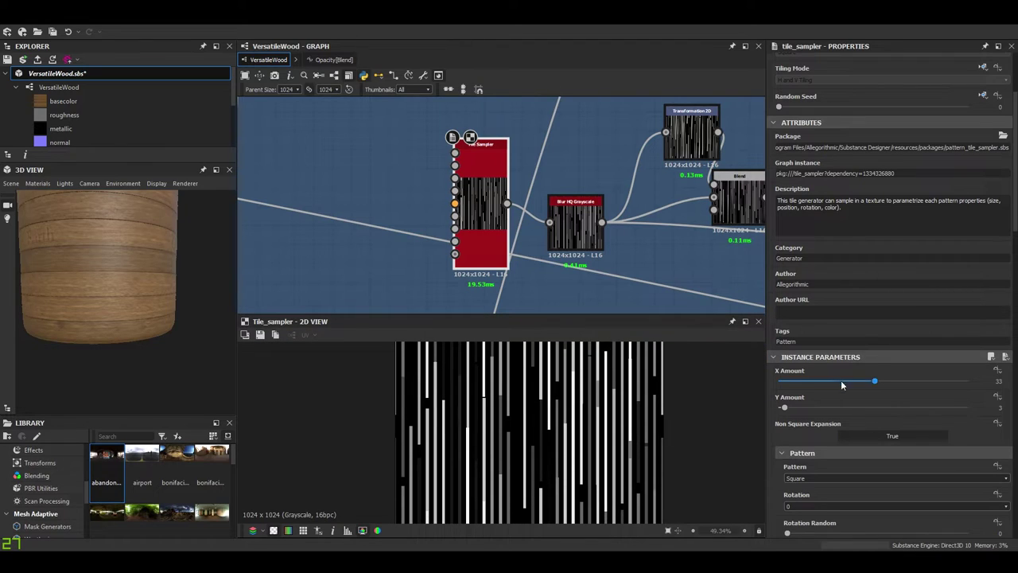
{"action": "scroll", "coordinate": [872, 421], "scroll_direction": "down", "scroll_amount": 2}
{"action": "scroll", "coordinate": [636, 452], "scroll_direction": "up", "scroll_amount": 2}
{"action": "middle_click_drag", "start_coordinate": [590, 432], "coordinate": [443, 417]}
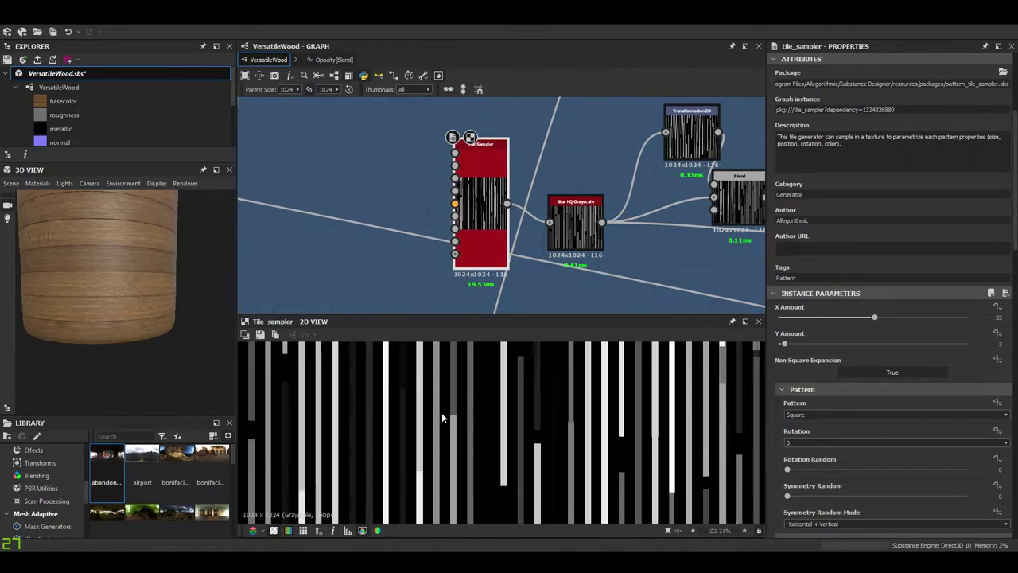
{"action": "scroll", "coordinate": [443, 416], "scroll_direction": "up", "scroll_amount": 1}
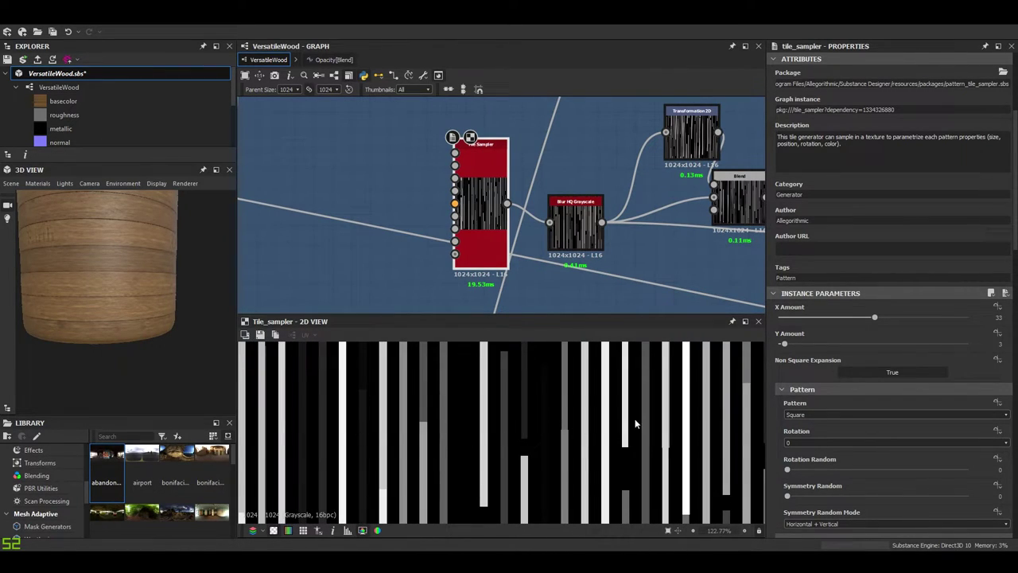
- Review the Tile Sampler's size, position, rotation and color parameters, including Mask Random and Color Random
{"action": "scroll", "coordinate": [943, 459], "scroll_direction": "down", "scroll_amount": 15}
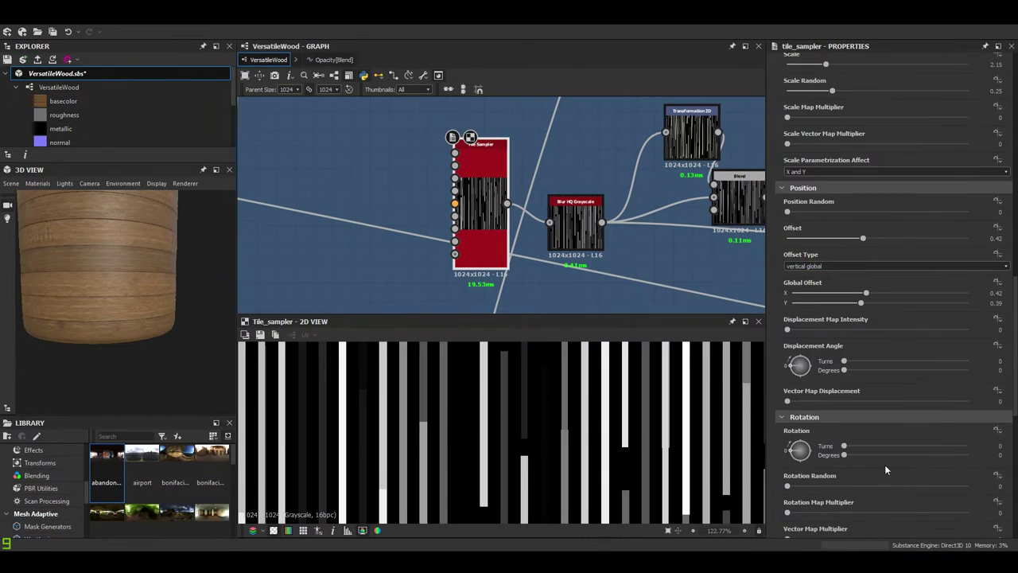
{"action": "scroll", "coordinate": [880, 487], "scroll_direction": "down", "scroll_amount": 5}
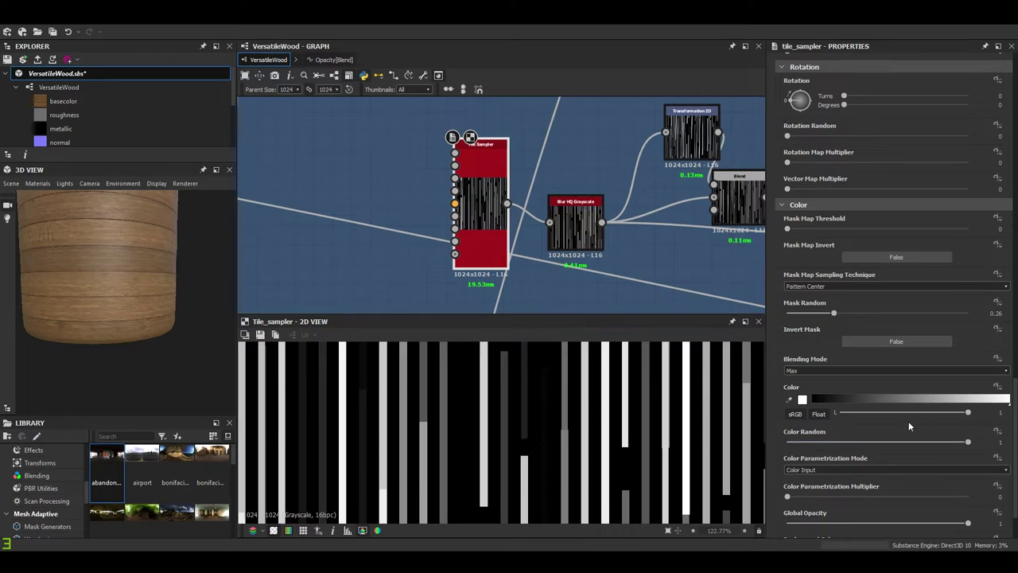
{"action": "scroll", "coordinate": [903, 433], "scroll_direction": "up", "scroll_amount": 4}
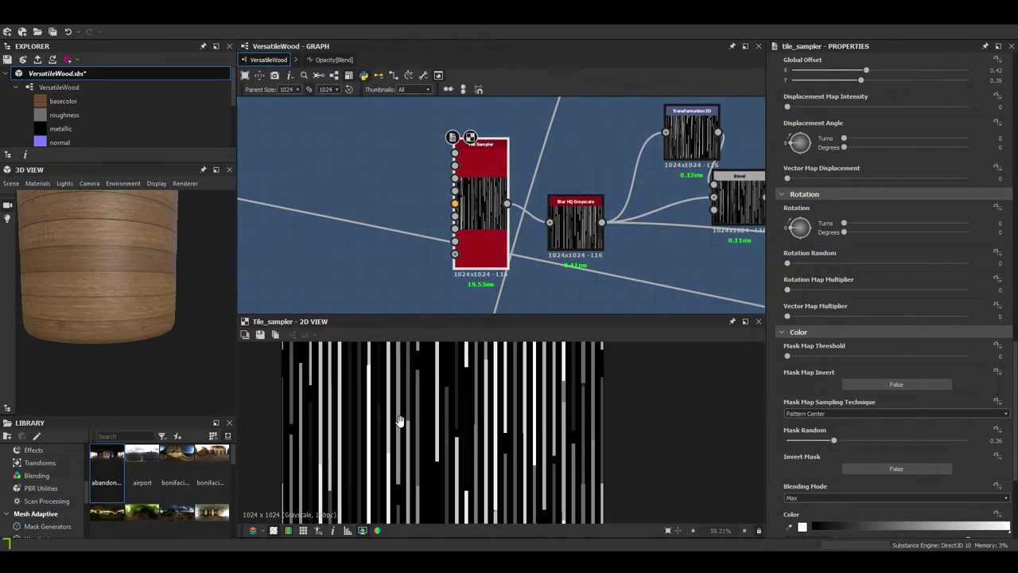
{"action": "scroll", "coordinate": [463, 427], "scroll_direction": "up", "scroll_amount": 1}
{"action": "scroll", "coordinate": [477, 442], "scroll_direction": "down", "scroll_amount": 2}
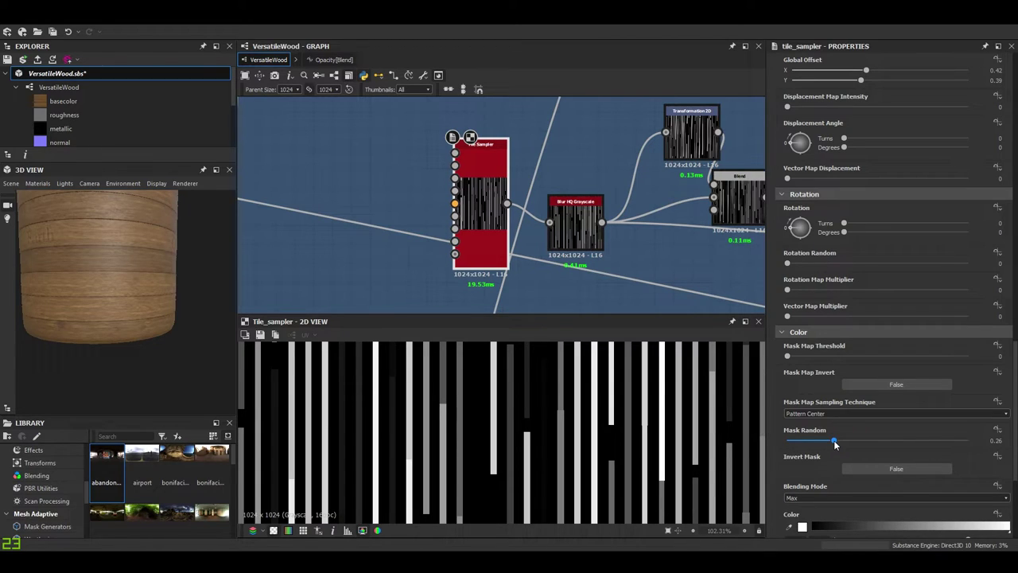
{"action": "scroll", "coordinate": [866, 443], "scroll_direction": "up", "scroll_amount": 20}
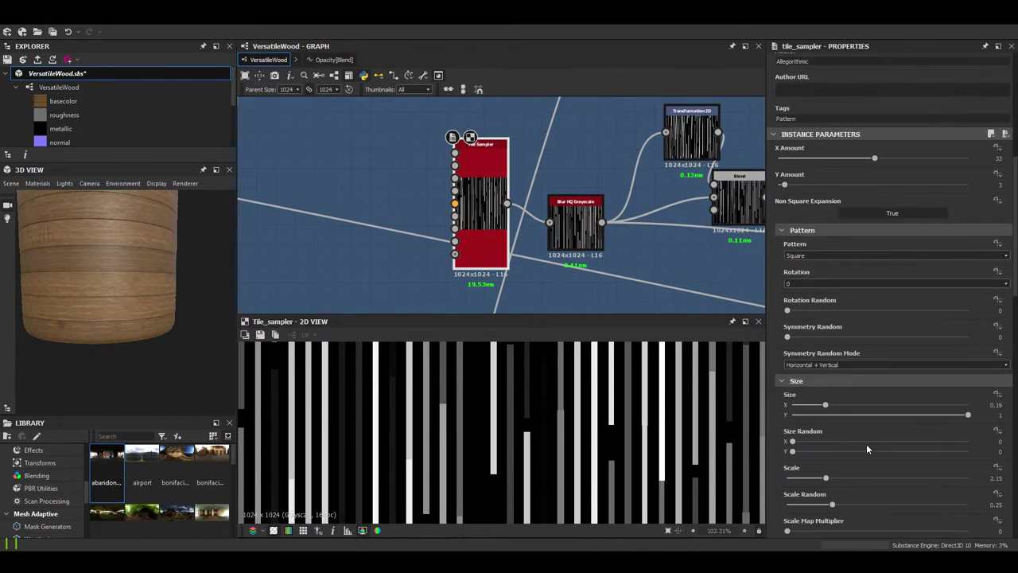
- Compare the Tile Sampler's X Amount and Y Amount settings with the stripes in the 2D view
{"action": "scroll", "coordinate": [878, 424], "scroll_direction": "down", "scroll_amount": 1}
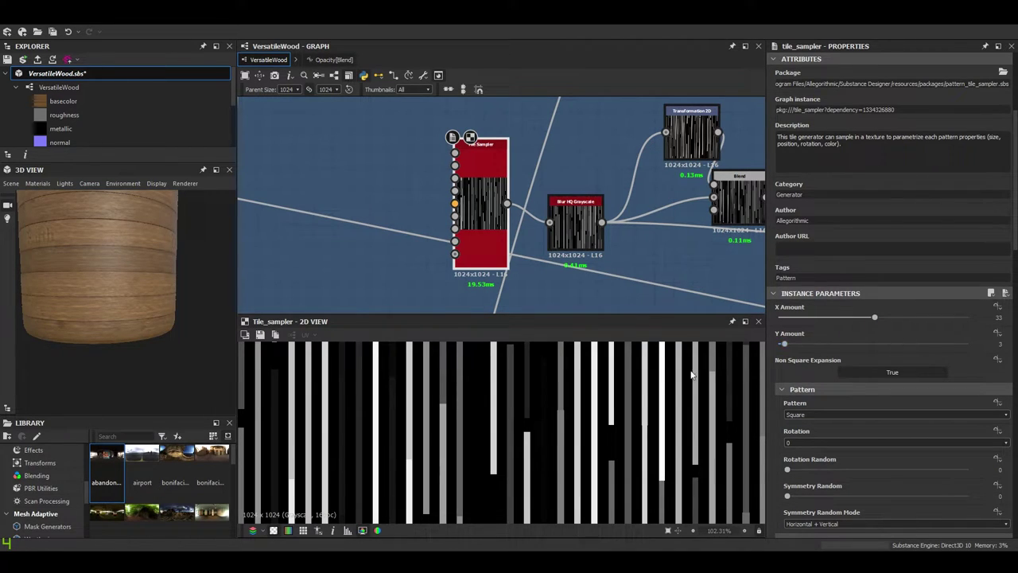
{"action": "scroll", "coordinate": [854, 389], "scroll_direction": "down", "scroll_amount": 2}
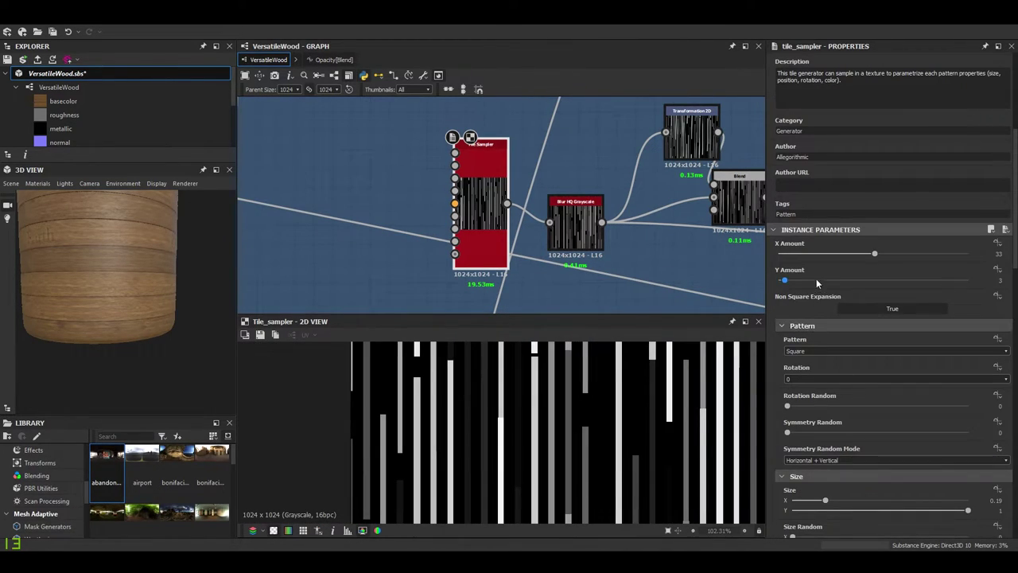
{"action": "middle_click_drag", "start_coordinate": [547, 415], "coordinate": [548, 364]}
{"action": "scroll", "coordinate": [486, 414], "scroll_direction": "up", "scroll_amount": 2}
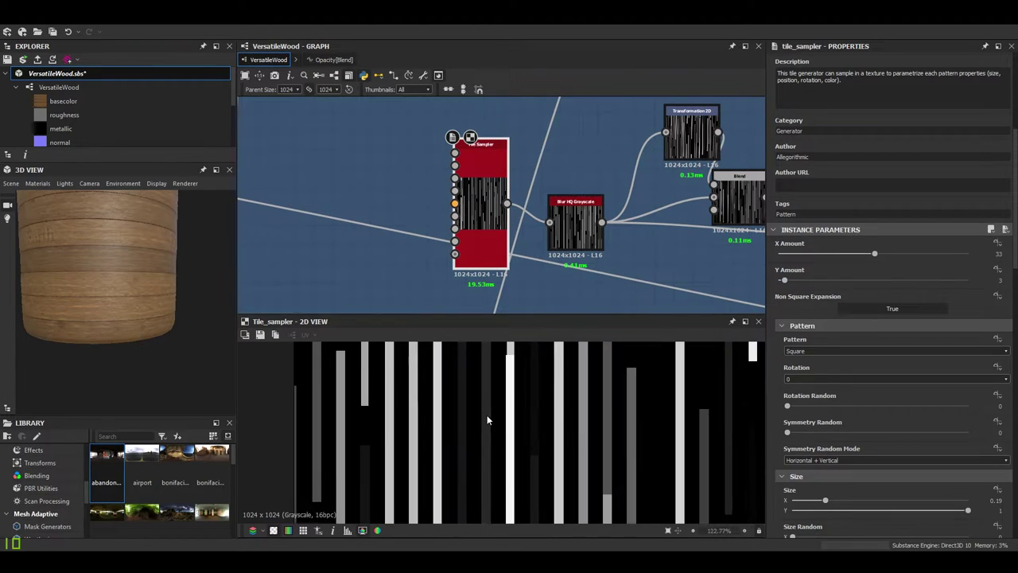
{"action": "scroll", "coordinate": [545, 422], "scroll_direction": "down", "scroll_amount": 1}
{"action": "middle_click_drag", "start_coordinate": [548, 422], "coordinate": [528, 452]}
{"action": "scroll", "coordinate": [517, 445], "scroll_direction": "down", "scroll_amount": 3}
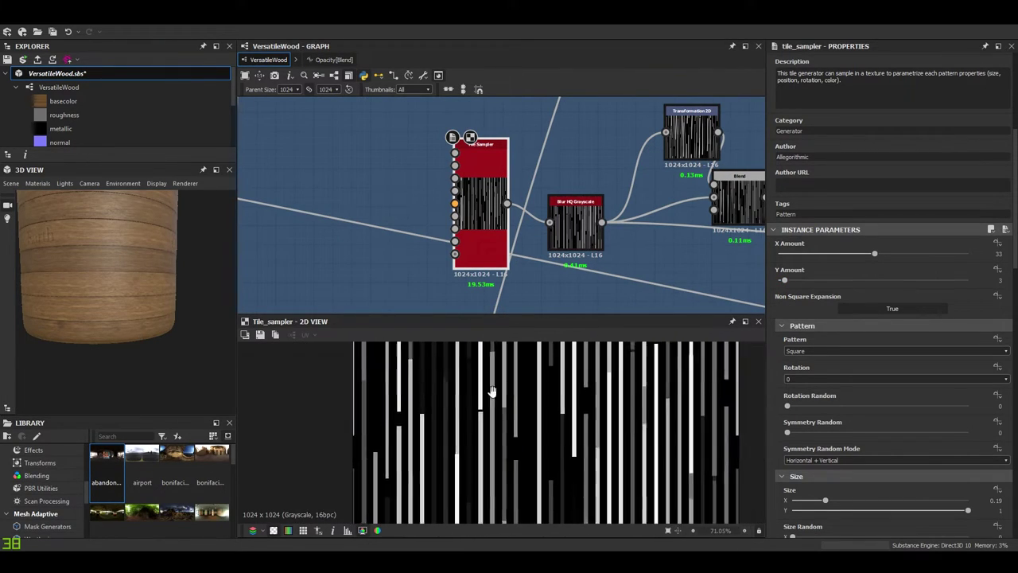
- Compare the Tile Sampler's size, scale and position parameters, including Scale Random and Offset, with its stripes in the 2D view
{"action": "scroll", "coordinate": [518, 403], "scroll_direction": "down", "scroll_amount": 2}
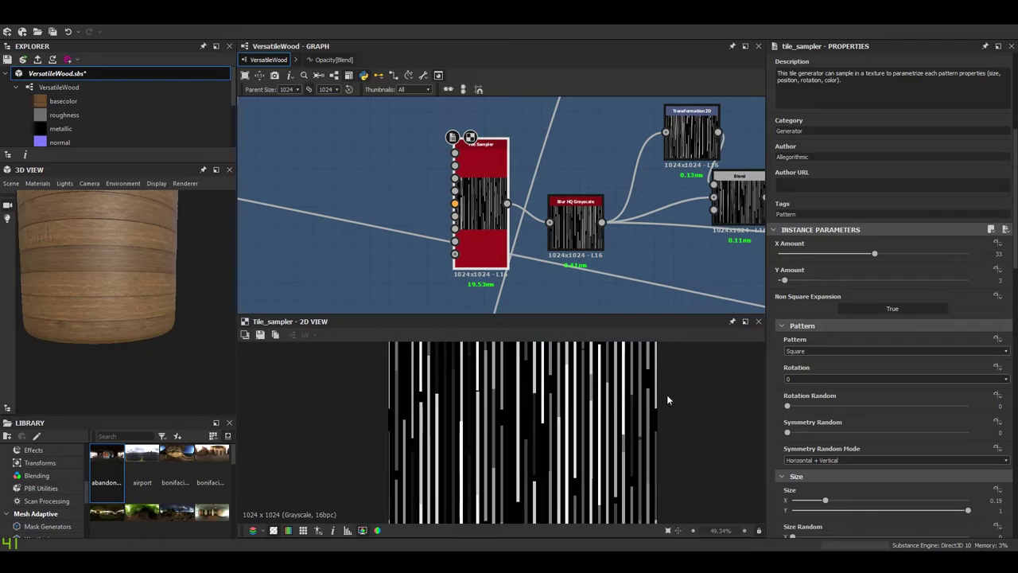
{"action": "scroll", "coordinate": [922, 384], "scroll_direction": "down", "scroll_amount": 5}
{"action": "scroll", "coordinate": [549, 408], "scroll_direction": "up", "scroll_amount": 5}
{"action": "middle_click_drag", "start_coordinate": [548, 408], "coordinate": [538, 423]}
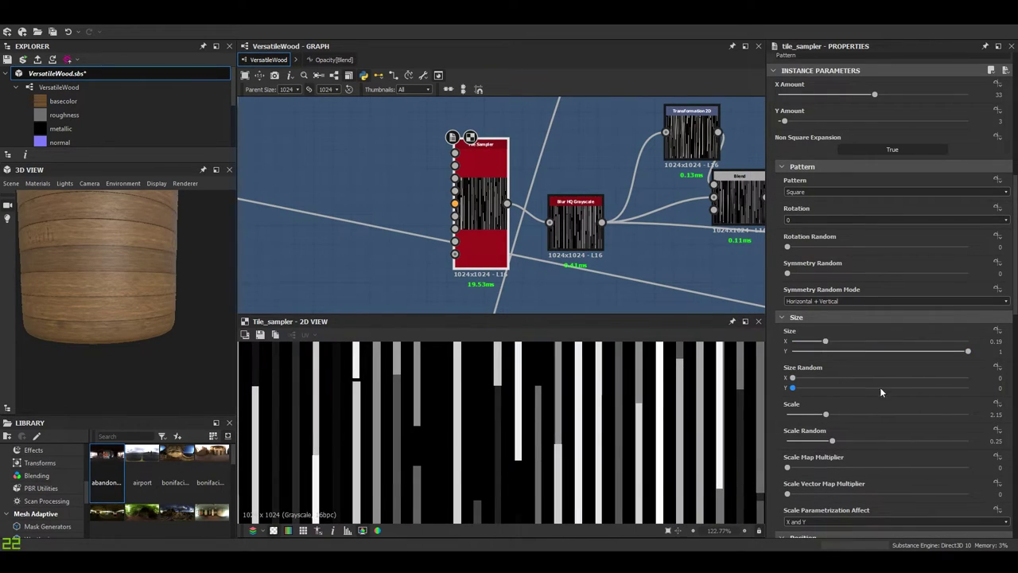
{"action": "scroll", "coordinate": [875, 388], "scroll_direction": "down", "scroll_amount": 3}
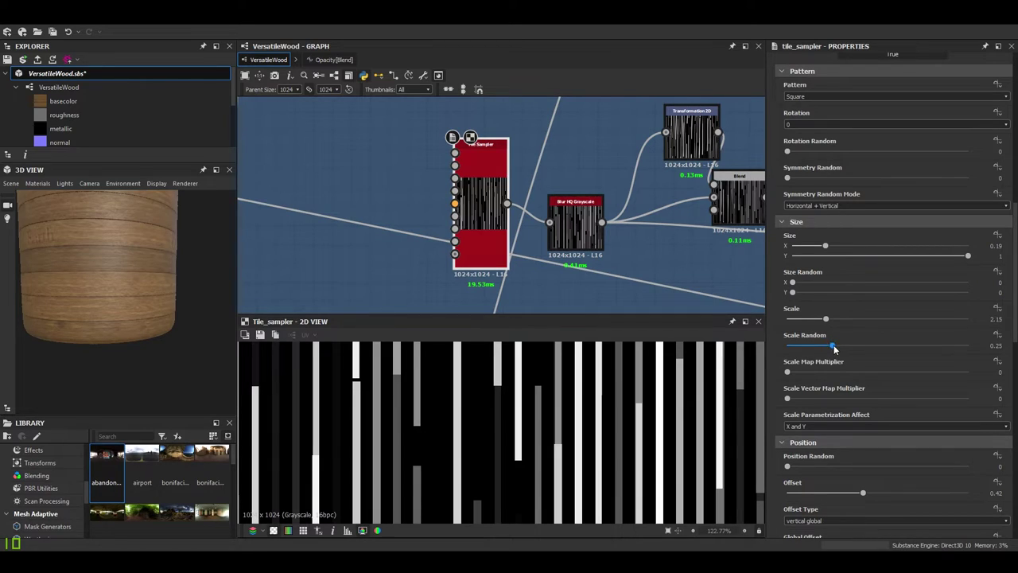
{"action": "scroll", "coordinate": [835, 346], "scroll_direction": "down", "scroll_amount": 4}
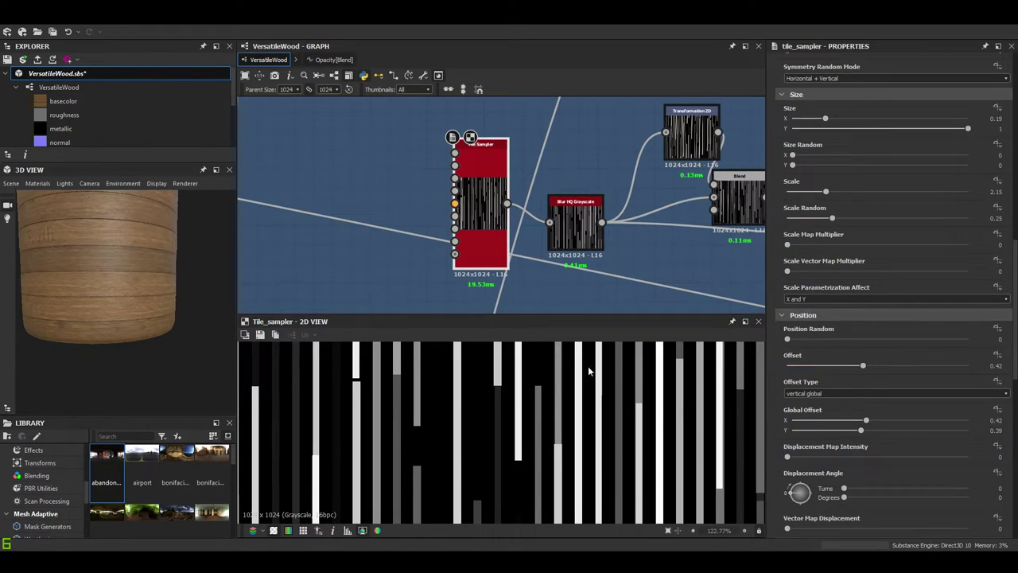
{"action": "scroll", "coordinate": [355, 420], "scroll_direction": "down", "scroll_amount": 3}
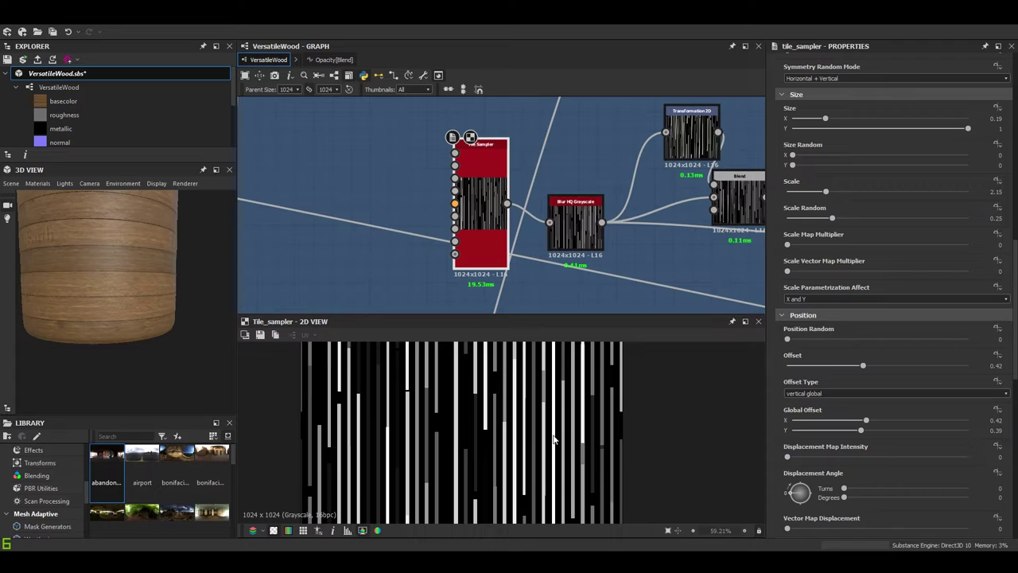
- Preview the Blur HQ Grayscale node that follows the Tile Sampler and examine the softened stripes
{"action": "scroll", "coordinate": [553, 440], "scroll_direction": "up", "scroll_amount": 6}
{"action": "middle_click_drag", "start_coordinate": [590, 213], "coordinate": [471, 230]}
{"action": "double_click", "coordinate": [469, 233]}
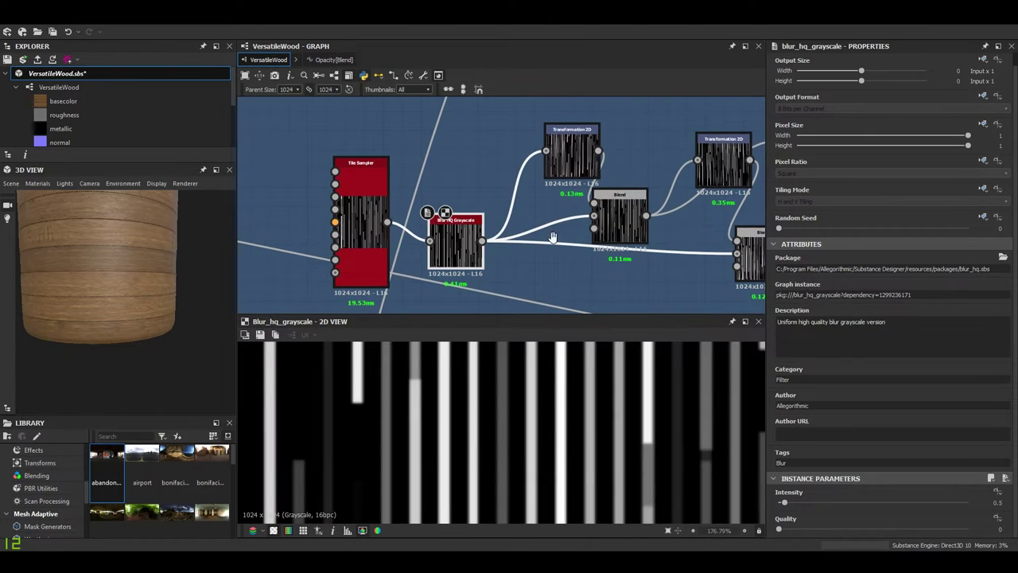
- Move the first Transformation 2D clear of its Subtract Blend and examine the Blend's stripe pattern closely
{"action": "middle_click_drag", "start_coordinate": [560, 242], "coordinate": [441, 260]}
{"action": "left_click", "coordinate": [495, 226]}
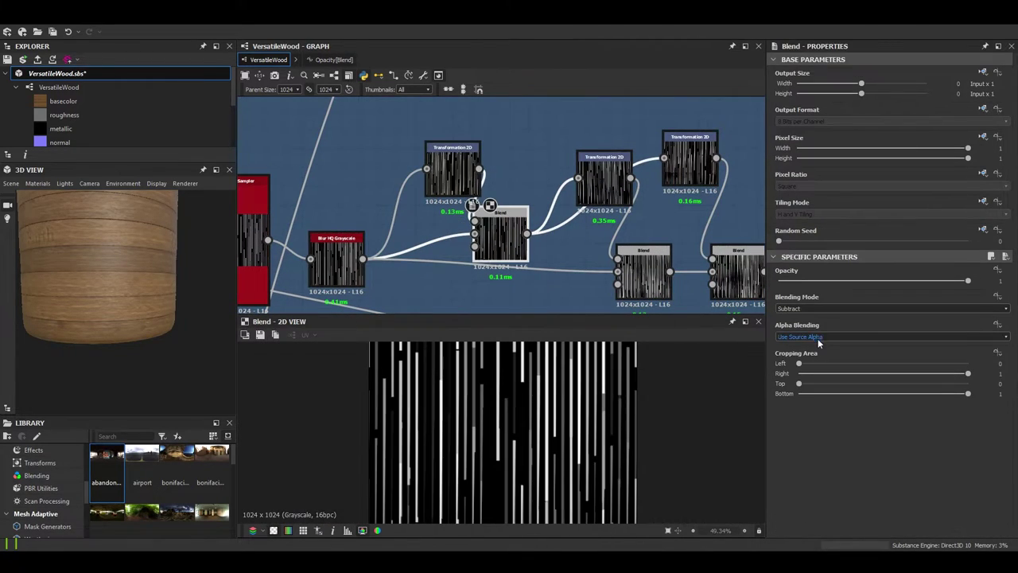
{"action": "left_click_drag", "start_coordinate": [455, 193], "coordinate": [438, 179]}
{"action": "left_click", "coordinate": [499, 238]}
{"action": "scroll", "coordinate": [522, 430], "scroll_direction": "up", "scroll_amount": 4}
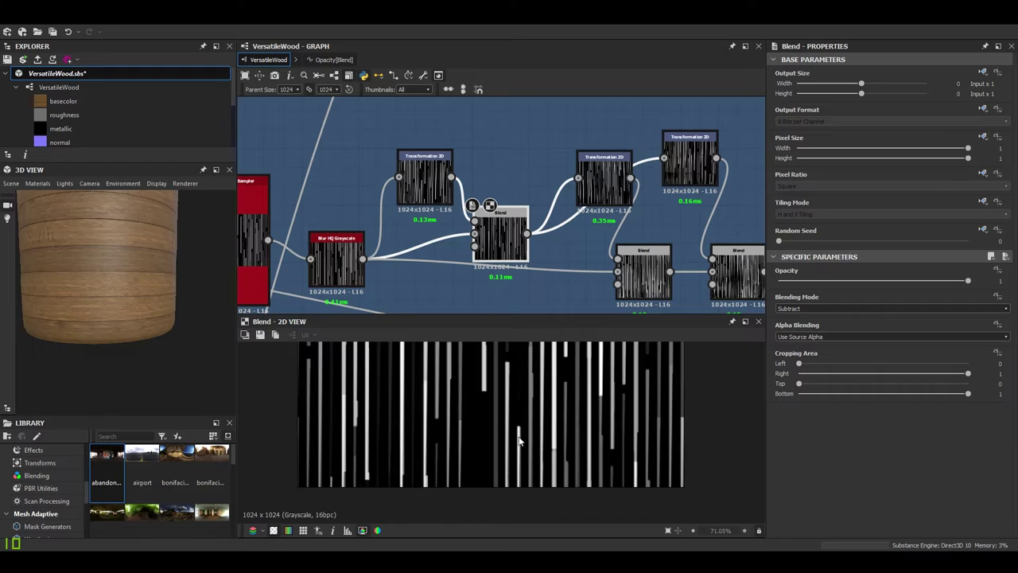
{"action": "scroll", "coordinate": [631, 440], "scroll_direction": "up", "scroll_amount": 4}
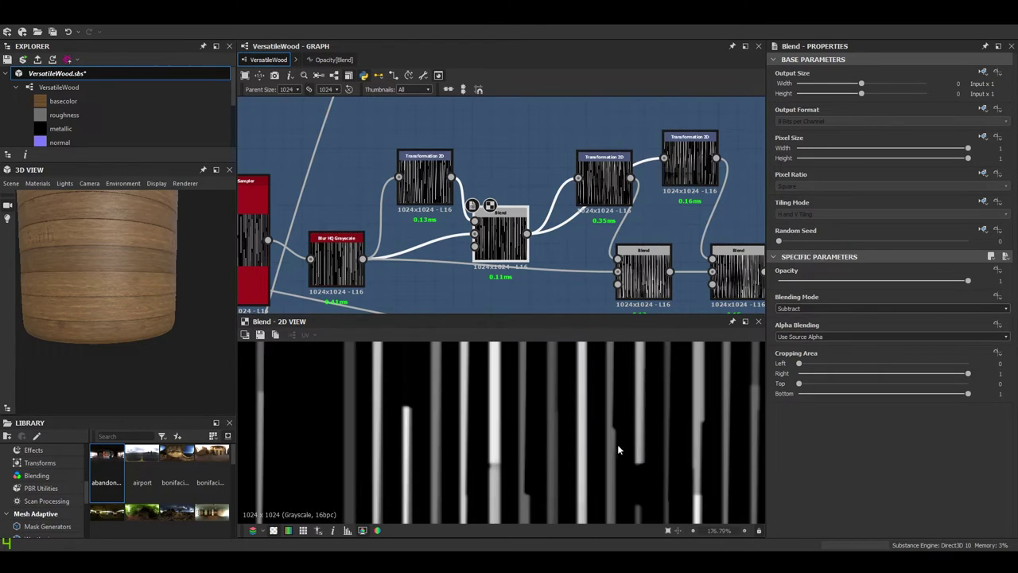
{"action": "middle_click_drag", "start_coordinate": [512, 424], "coordinate": [535, 425]}
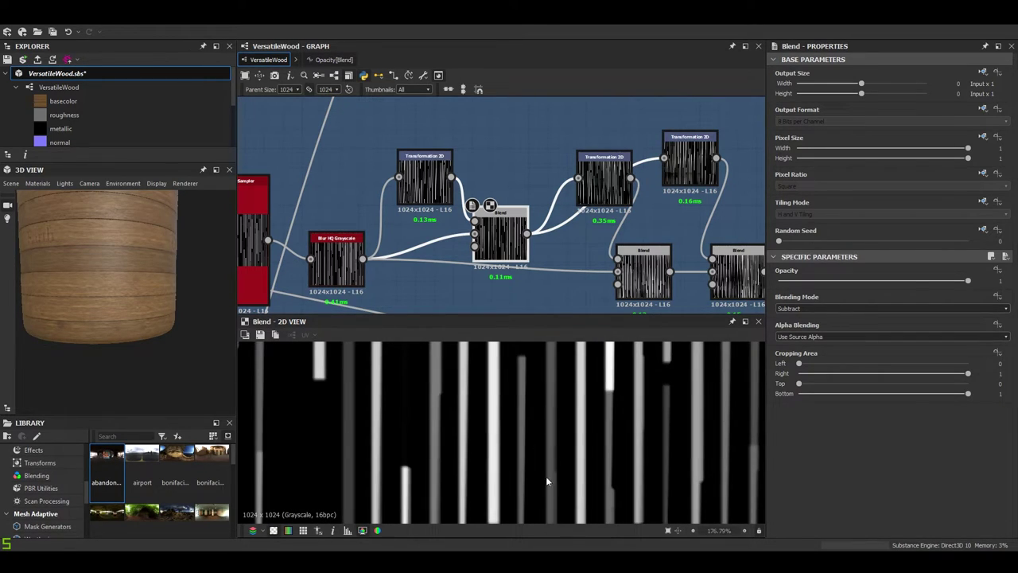
- Preview the Max (Lighten) Blend, reposition the Transformation 2D feeding it and examine the combined stripes
{"action": "middle_click_drag", "start_coordinate": [665, 231], "coordinate": [546, 231]}
{"action": "double_click", "coordinate": [536, 276]}
{"action": "middle_click_drag", "start_coordinate": [536, 276], "coordinate": [501, 254]}
{"action": "scroll", "coordinate": [501, 254], "scroll_direction": "down", "scroll_amount": 1}
{"action": "mouse_move", "coordinate": [467, 191]}
{"action": "left_mouse_down"}
{"action": "mouse_move", "coordinate": [443, 189]}
{"action": "mouse_move", "coordinate": [455, 206]}
{"action": "left_mouse_up"}
{"action": "scroll", "coordinate": [498, 287], "scroll_direction": "up", "scroll_amount": 2}
{"action": "scroll", "coordinate": [570, 469], "scroll_direction": "up", "scroll_amount": 5}
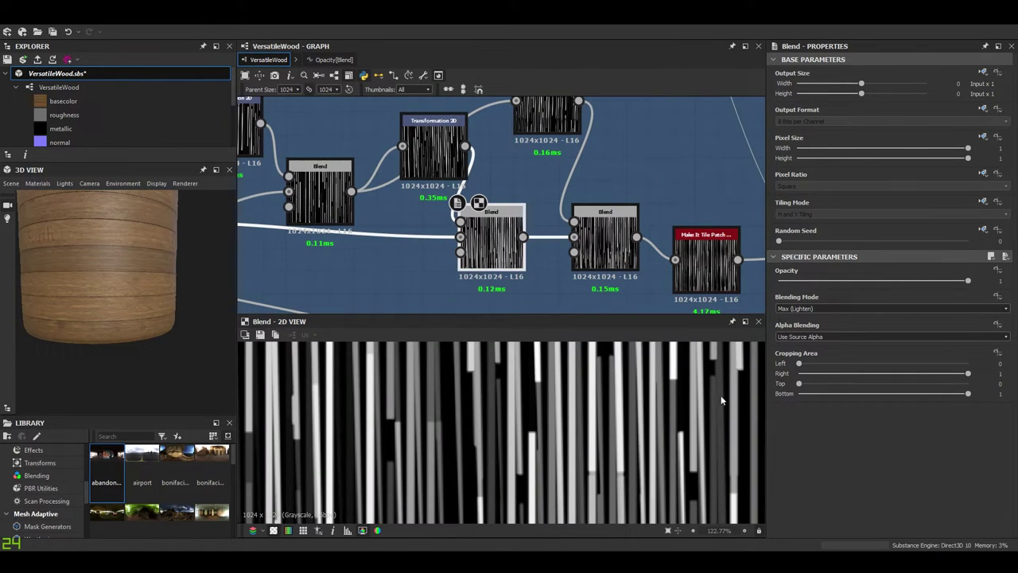
- Preview the two Transformation 2D nodes after the first Subtract Blend and examine how each shifts the stripes
{"action": "middle_click_drag", "start_coordinate": [555, 229], "coordinate": [513, 243]}
{"action": "left_click", "coordinate": [395, 178]}
{"action": "middle_click_drag", "start_coordinate": [486, 184], "coordinate": [420, 217]}
{"action": "double_click", "coordinate": [325, 195]}
{"action": "scroll", "coordinate": [550, 444], "scroll_direction": "down", "scroll_amount": 6}
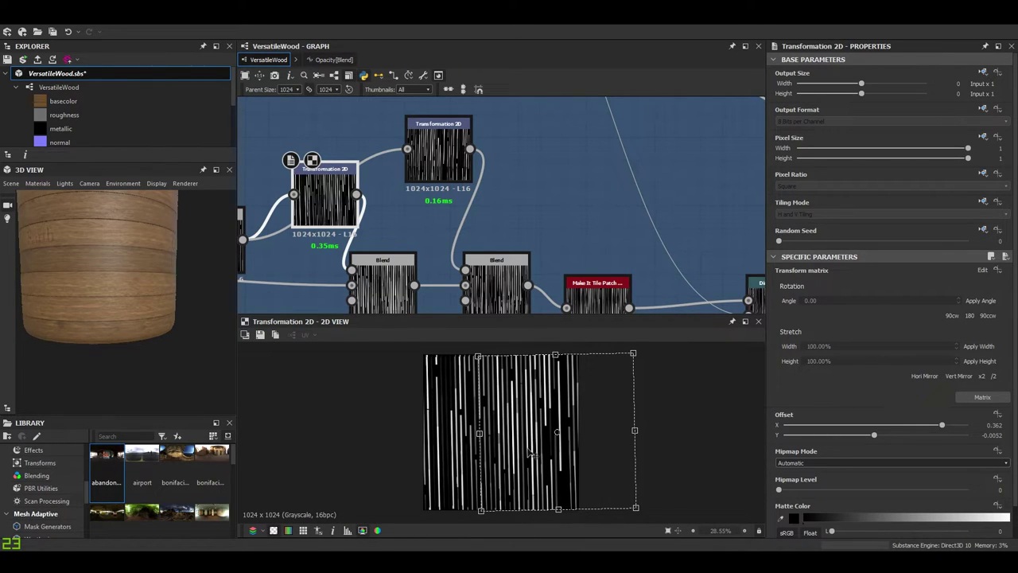
{"action": "scroll", "coordinate": [566, 469], "scroll_direction": "up", "scroll_amount": 1}
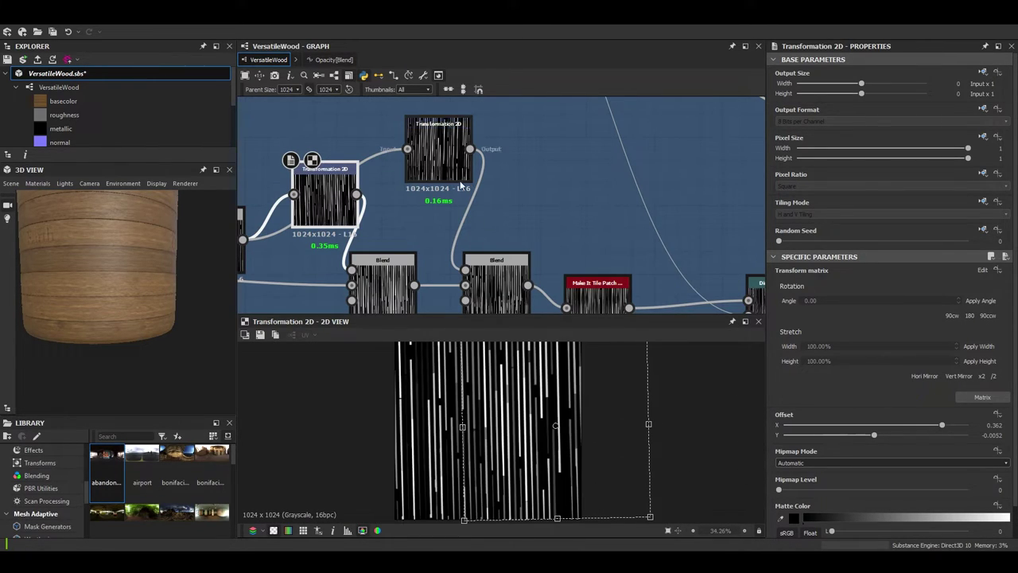
{"action": "double_click", "coordinate": [451, 162]}
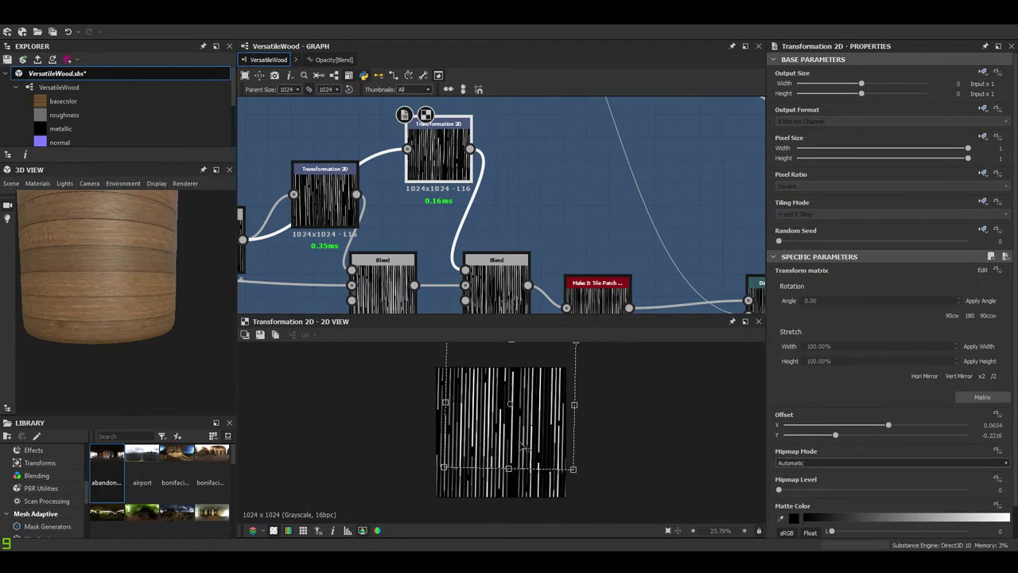
- Preview the Subtract Blend before Make It Tile Patch and compare its output with that node's result
{"action": "middle_click_drag", "start_coordinate": [451, 225], "coordinate": [411, 161]}
{"action": "double_click", "coordinate": [457, 227]}
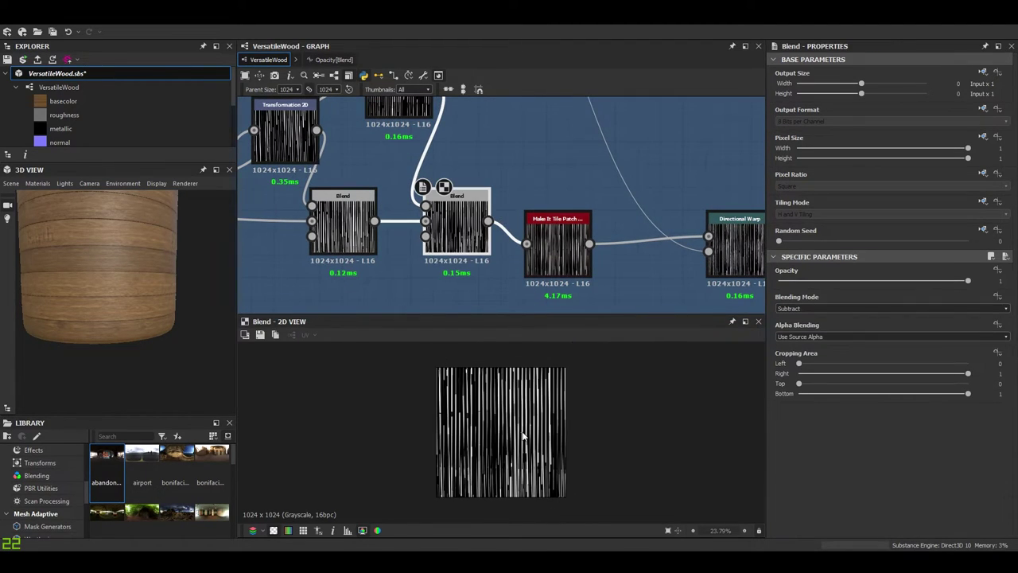
{"action": "scroll", "coordinate": [532, 436], "scroll_direction": "up", "scroll_amount": 3}
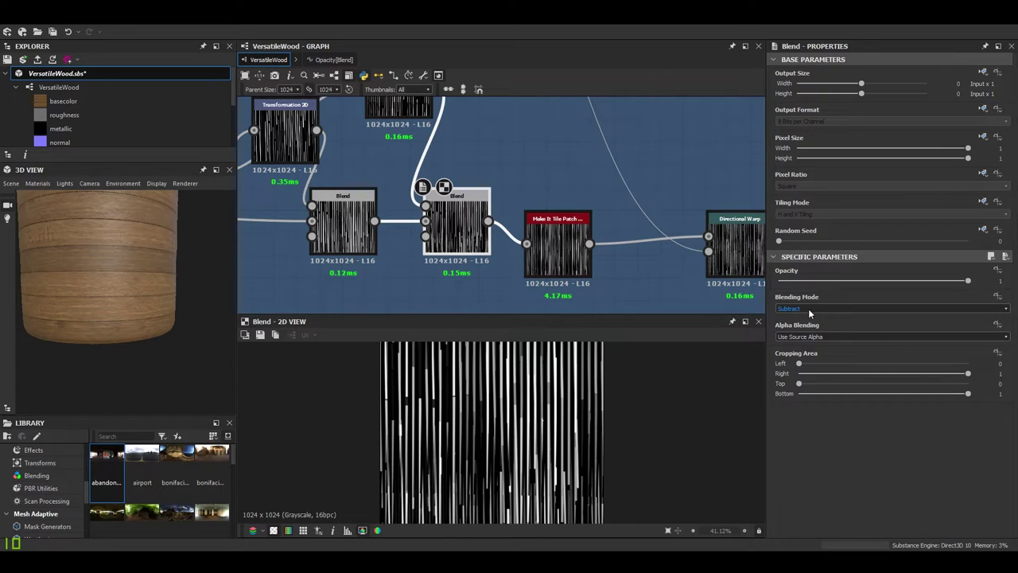
{"action": "middle_click_drag", "start_coordinate": [547, 276], "coordinate": [458, 246]}
{"action": "left_click", "coordinate": [481, 222]}
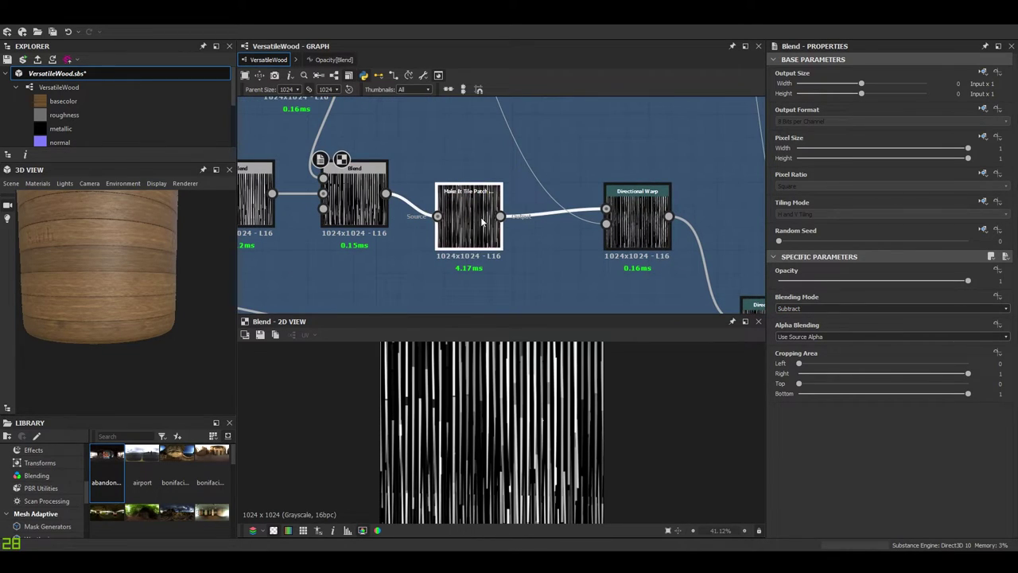
{"action": "double_click", "coordinate": [481, 223]}
{"action": "double_click", "coordinate": [353, 199]}
{"action": "scroll", "coordinate": [445, 451], "scroll_direction": "up", "scroll_amount": 3}
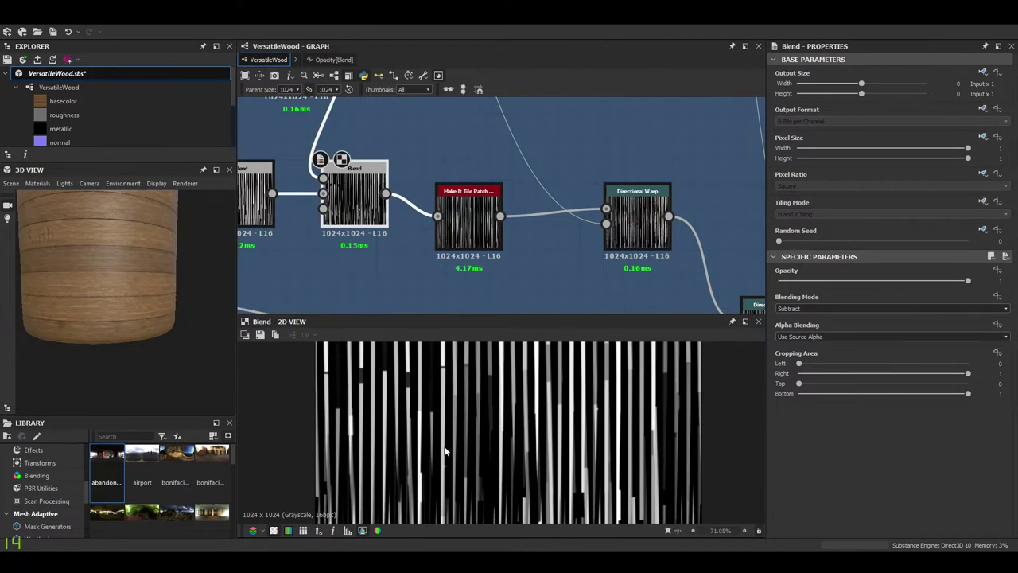
- Show the Blend's output tiled in the 2D view and examine the seams where the copies meet
{"action": "key", "text": "space"}
{"action": "scroll", "coordinate": [511, 418], "scroll_direction": "down", "scroll_amount": 4}
{"action": "scroll", "coordinate": [382, 456], "scroll_direction": "up", "scroll_amount": 5}
{"action": "middle_click_drag", "start_coordinate": [400, 460], "coordinate": [382, 376]}
{"action": "scroll", "coordinate": [381, 376], "scroll_direction": "up", "scroll_amount": 5}
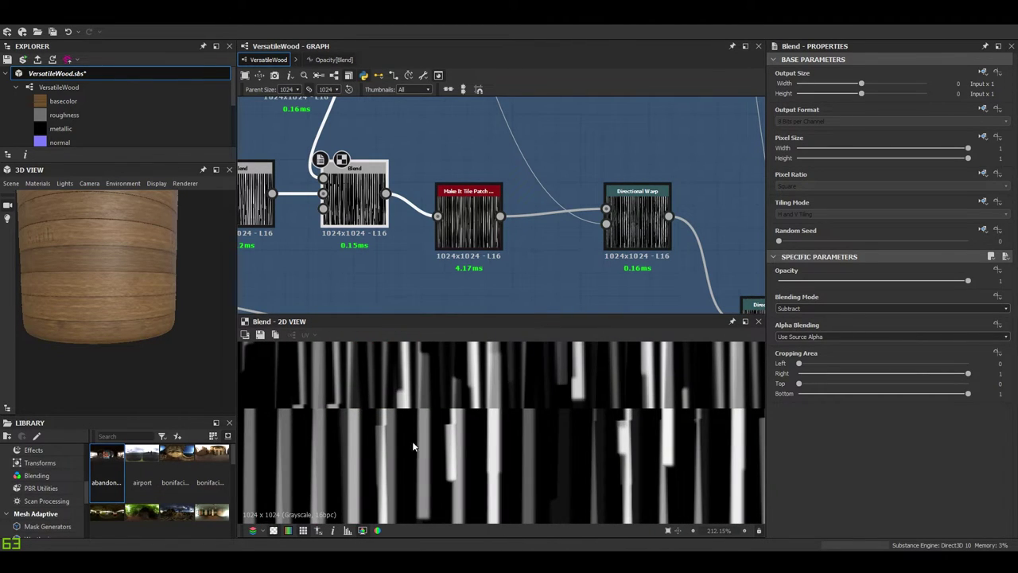
{"action": "scroll", "coordinate": [690, 412], "scroll_direction": "down", "scroll_amount": 6}
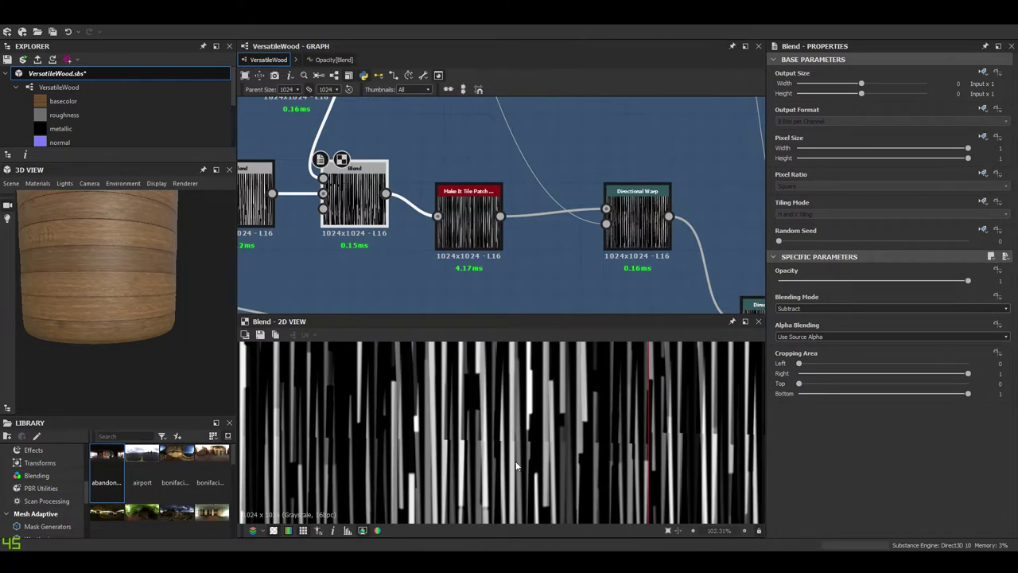
{"action": "scroll", "coordinate": [413, 452], "scroll_direction": "up", "scroll_amount": 3}
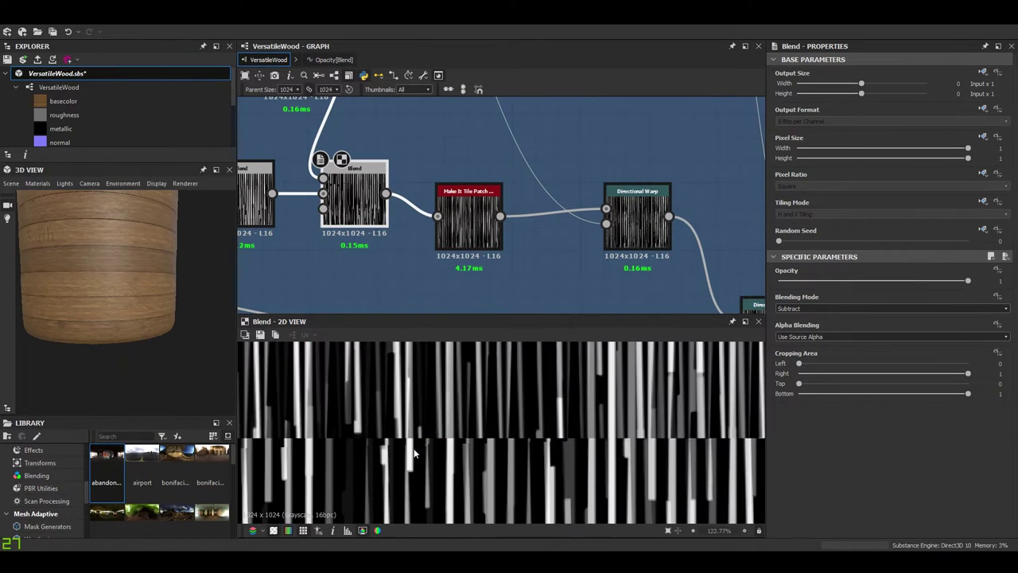
- Preview Make It Tile Patch tiled, check it for seams and switch the 2D view back to a single tile
{"action": "double_click", "coordinate": [476, 227]}
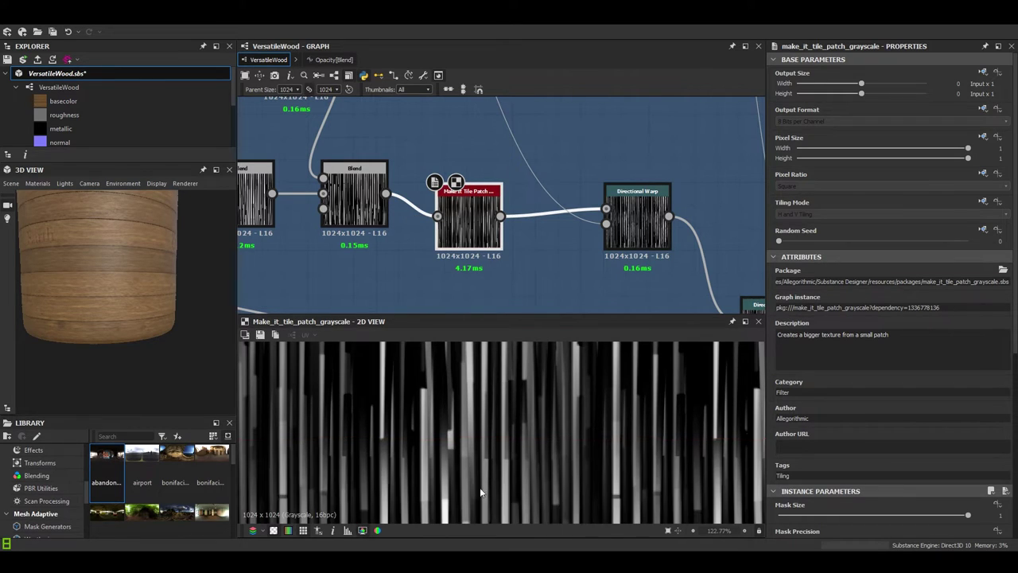
{"action": "scroll", "coordinate": [486, 442], "scroll_direction": "down", "scroll_amount": 5}
{"action": "middle_click_drag", "start_coordinate": [459, 448], "coordinate": [502, 454]}
{"action": "scroll", "coordinate": [529, 453], "scroll_direction": "up", "scroll_amount": 5}
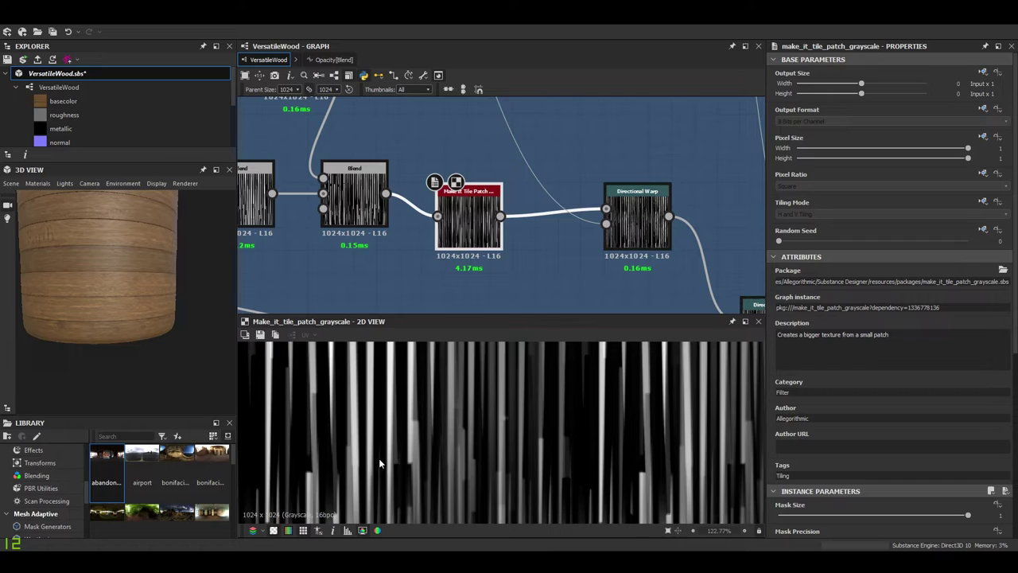
{"action": "key", "text": "space"}
- Review the instance parameters of the Make It Tile Patch node, from Mask Size to Luminosity Variation
{"action": "left_click", "coordinate": [471, 232]}
{"action": "middle_click_drag", "start_coordinate": [472, 233], "coordinate": [456, 253]}
{"action": "left_click_drag", "start_coordinate": [457, 248], "coordinate": [459, 247]}
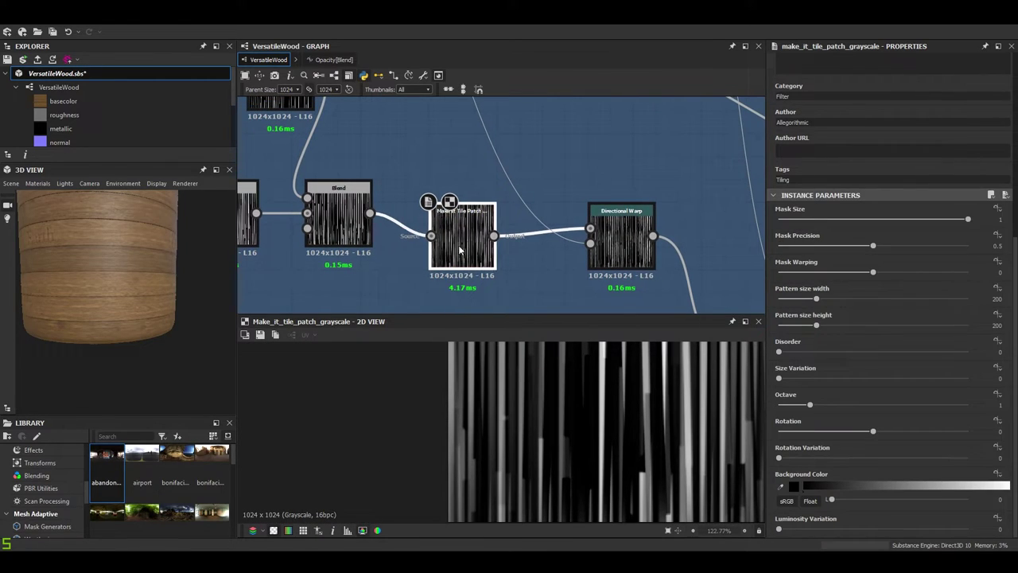
- Search the node list for "make" to look up the Make It Tile variants
{"action": "left_click", "coordinate": [376, 294]}
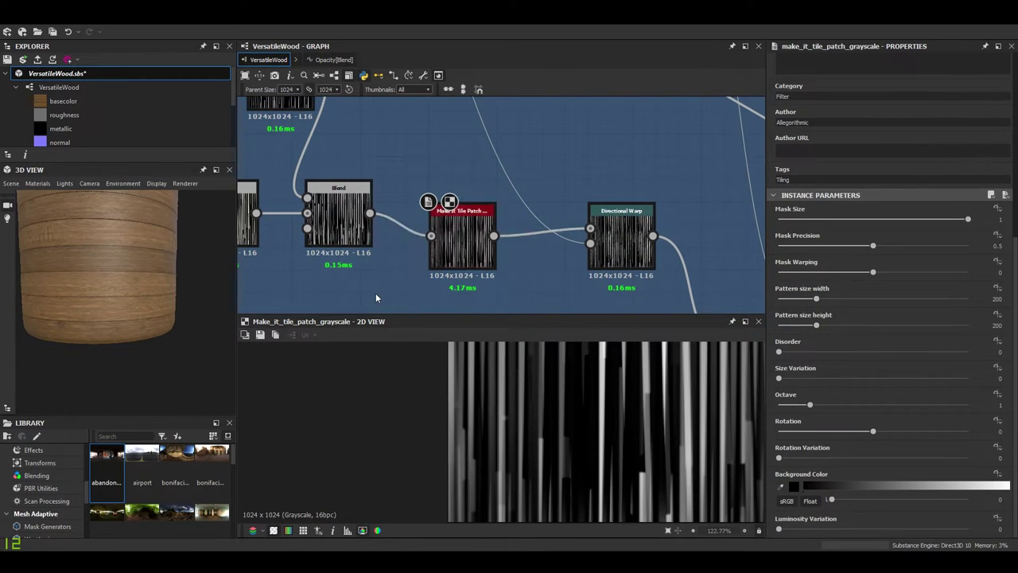
{"action": "key", "text": "space"}
{"action": "type", "text": "make"}
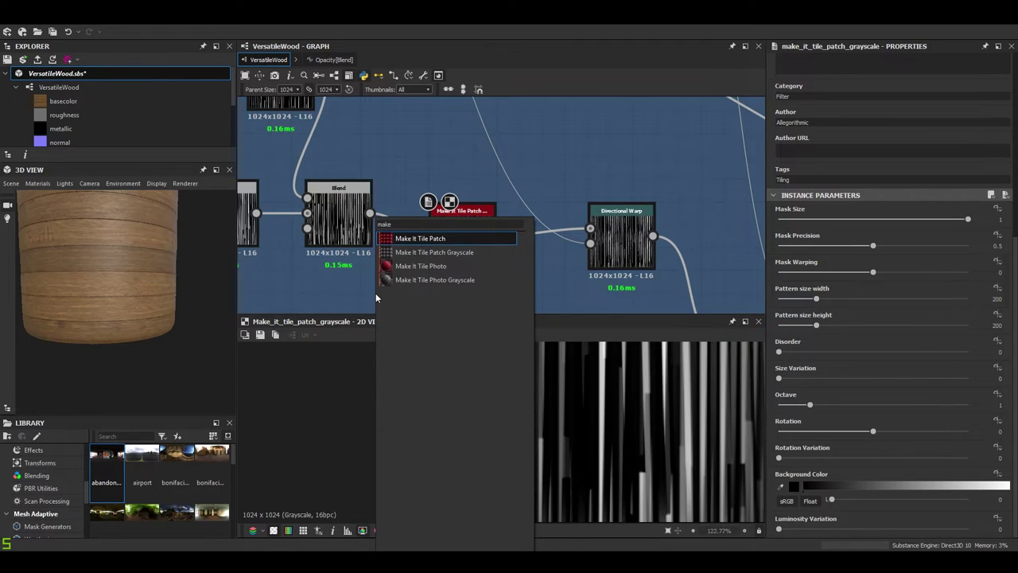
{"action": "key", "text": "Return"}
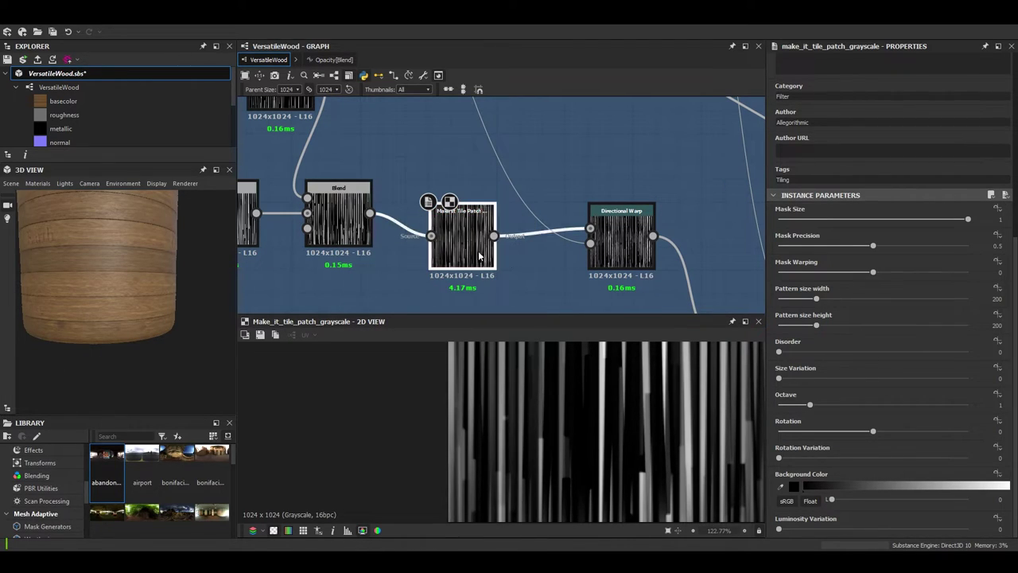
- Examine the Make It Tile Patch stripes in the 2D view at several magnifications and locate the Directional Warp that follows
{"action": "scroll", "coordinate": [580, 421], "scroll_direction": "down", "scroll_amount": 5}
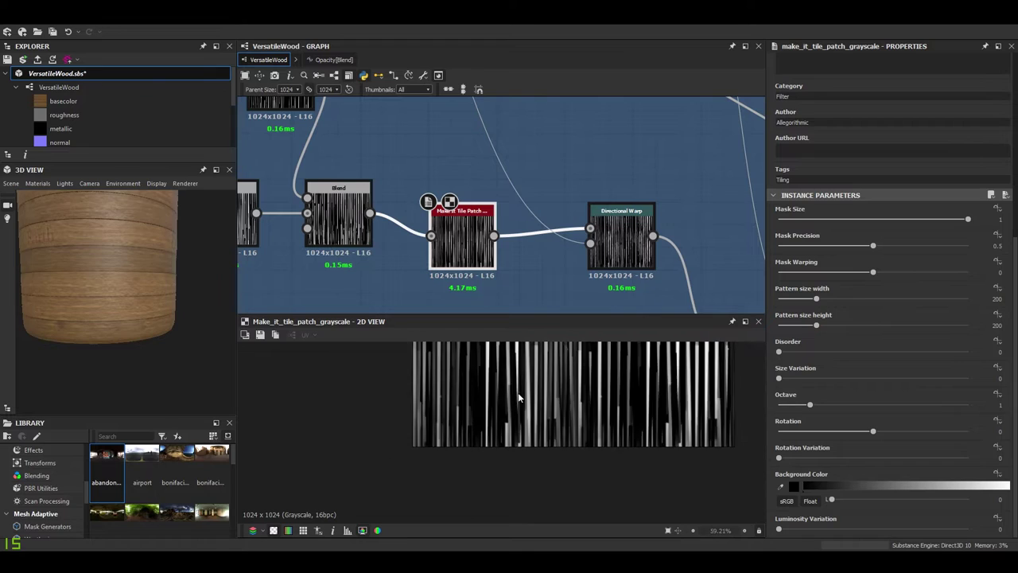
{"action": "scroll", "coordinate": [517, 467], "scroll_direction": "up", "scroll_amount": 6}
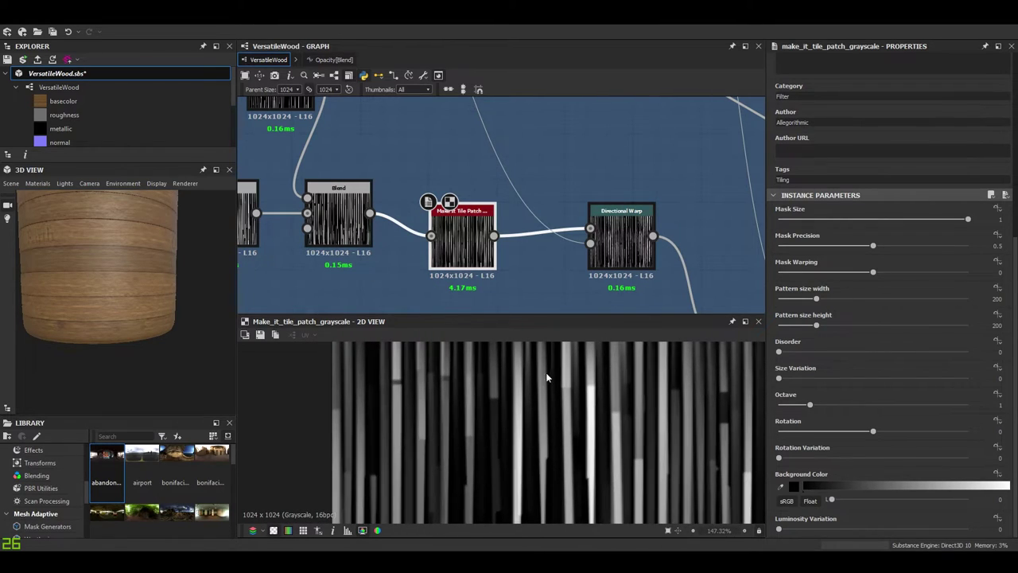
{"action": "scroll", "coordinate": [407, 398], "scroll_direction": "down", "scroll_amount": 3}
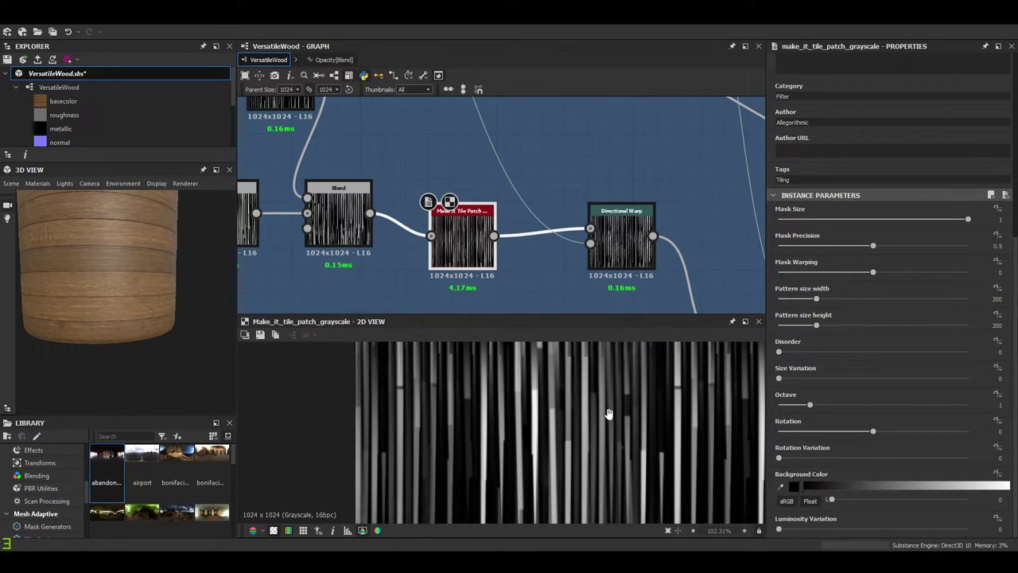
{"action": "scroll", "coordinate": [565, 414], "scroll_direction": "down", "scroll_amount": 1}
{"action": "scroll", "coordinate": [565, 417], "scroll_direction": "down", "scroll_amount": 2}
{"action": "scroll", "coordinate": [565, 418], "scroll_direction": "up", "scroll_amount": 4}
{"action": "scroll", "coordinate": [620, 240], "scroll_direction": "down", "scroll_amount": 3}
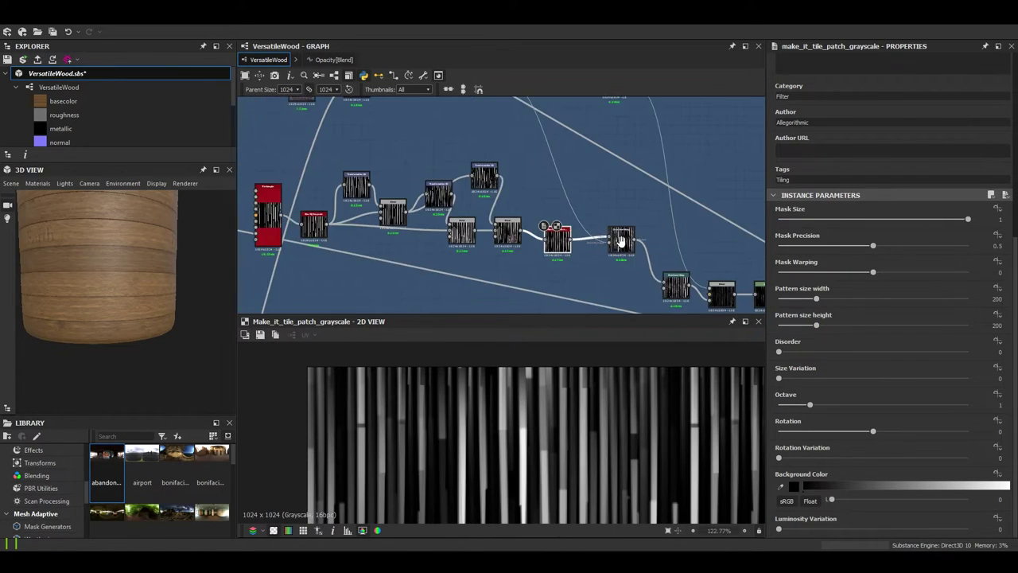
- Preview the Directional Warp after Make It Tile Patch and compare its stripes with the wood surface in the 3D view
{"action": "scroll", "coordinate": [621, 240], "scroll_direction": "up", "scroll_amount": 3}
{"action": "double_click", "coordinate": [578, 262]}
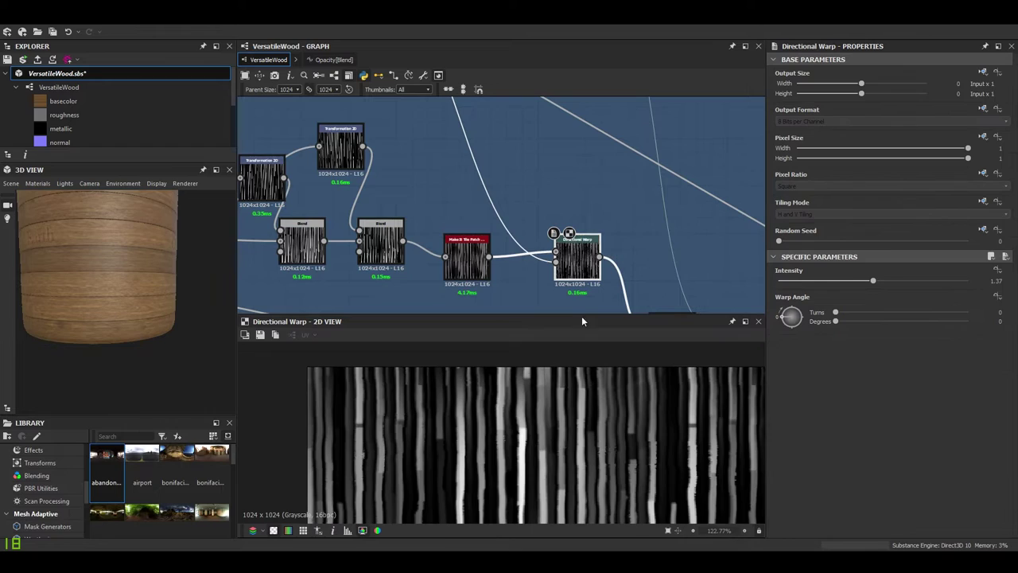
{"action": "scroll", "coordinate": [560, 441], "scroll_direction": "down", "scroll_amount": 2}
{"action": "scroll", "coordinate": [565, 464], "scroll_direction": "up", "scroll_amount": 2}
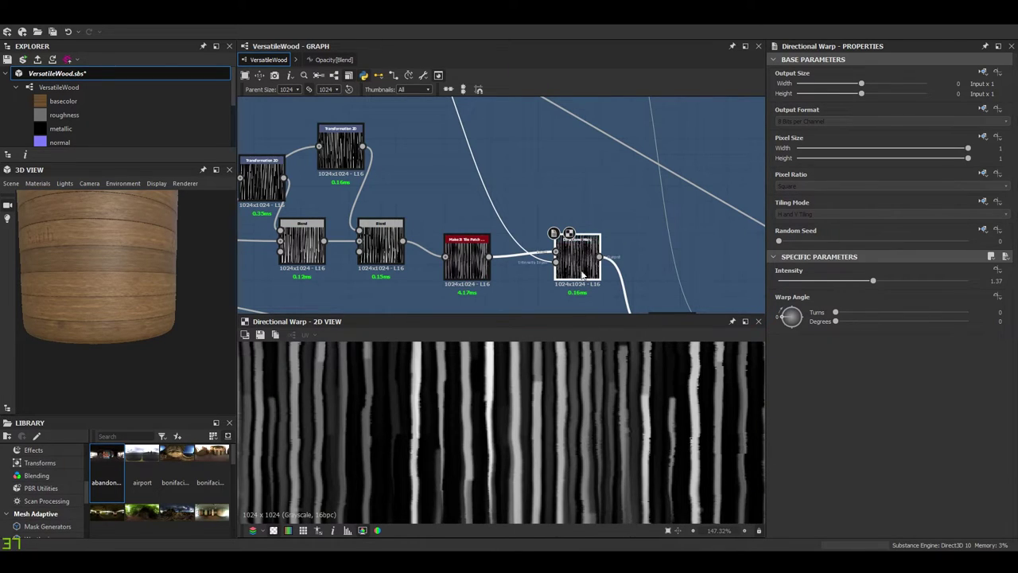
{"action": "scroll", "coordinate": [143, 288], "scroll_direction": "up", "scroll_amount": 5}
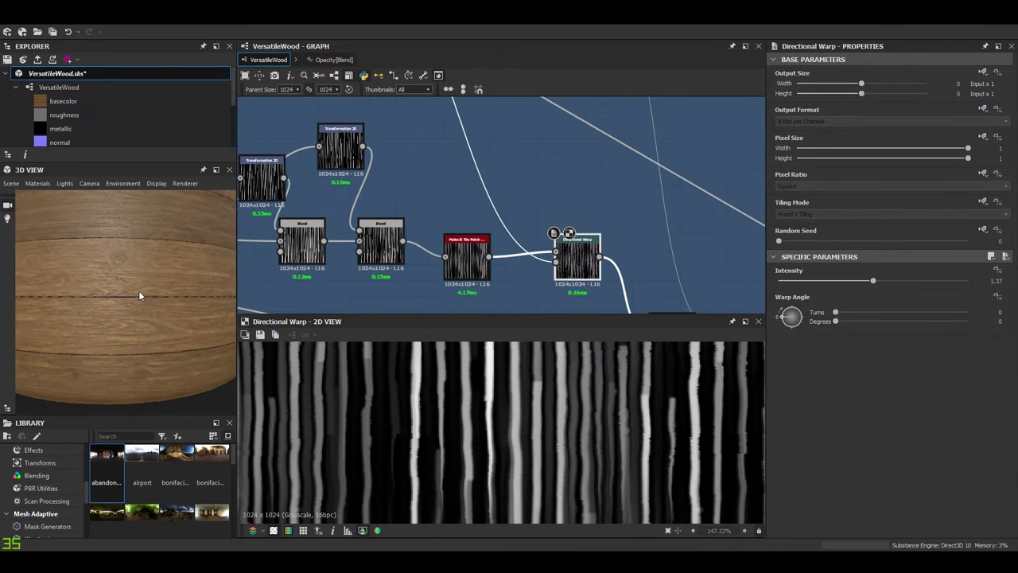
{"action": "scroll", "coordinate": [168, 296], "scroll_direction": "up", "scroll_amount": 3}
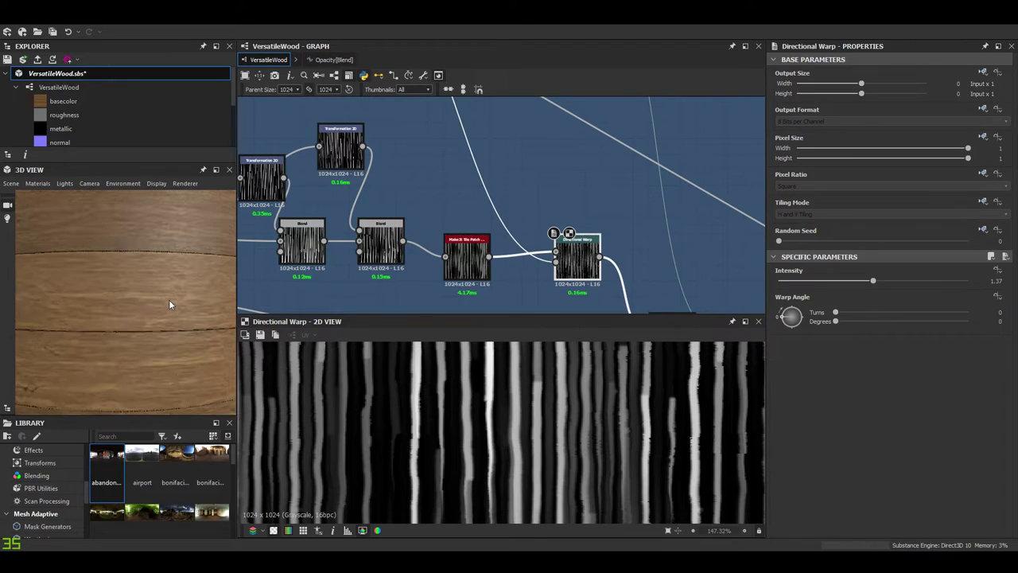
- Preview the map feeding the Intensity Input of the Directional Warp after Make It Tile Patch and examine it close up
{"action": "scroll", "coordinate": [584, 242], "scroll_direction": "down", "scroll_amount": 5}
{"action": "middle_click_drag", "start_coordinate": [527, 223], "coordinate": [547, 295]}
{"action": "scroll", "coordinate": [519, 231], "scroll_direction": "up", "scroll_amount": 1}
{"action": "middle_click_drag", "start_coordinate": [520, 234], "coordinate": [486, 133]}
{"action": "scroll", "coordinate": [567, 262], "scroll_direction": "up", "scroll_amount": 6}
{"action": "double_click", "coordinate": [602, 180]}
{"action": "scroll", "coordinate": [499, 416], "scroll_direction": "down", "scroll_amount": 6}
{"action": "scroll", "coordinate": [499, 416], "scroll_direction": "up", "scroll_amount": 10}
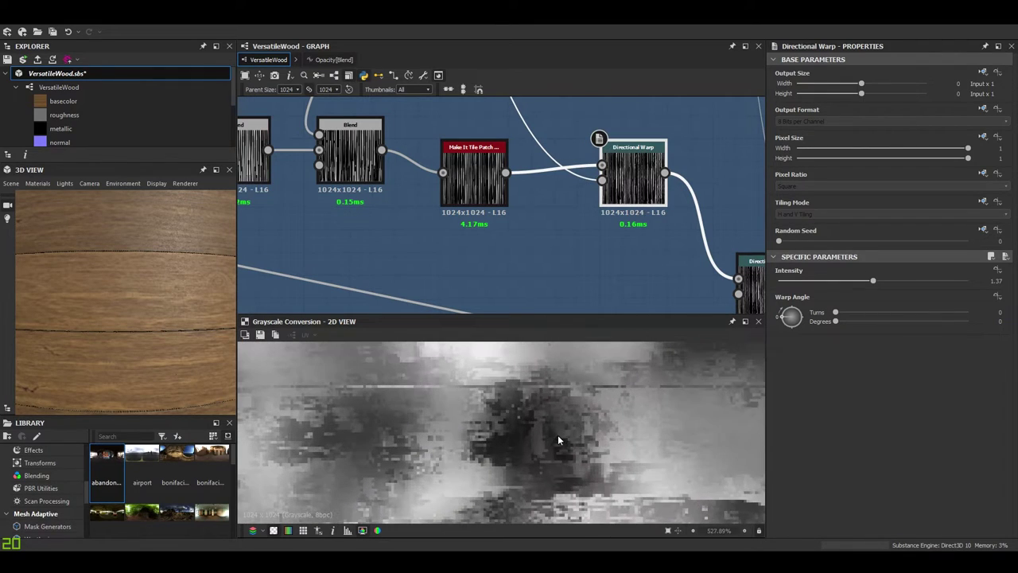
- Preview the Blend that follows the stripe Directional Warp, and the Levels map connected to its input
{"action": "scroll", "coordinate": [509, 304], "scroll_direction": "down", "scroll_amount": 5}
{"action": "middle_click_drag", "start_coordinate": [507, 307], "coordinate": [540, 377]}
{"action": "scroll", "coordinate": [484, 176], "scroll_direction": "up", "scroll_amount": 8}
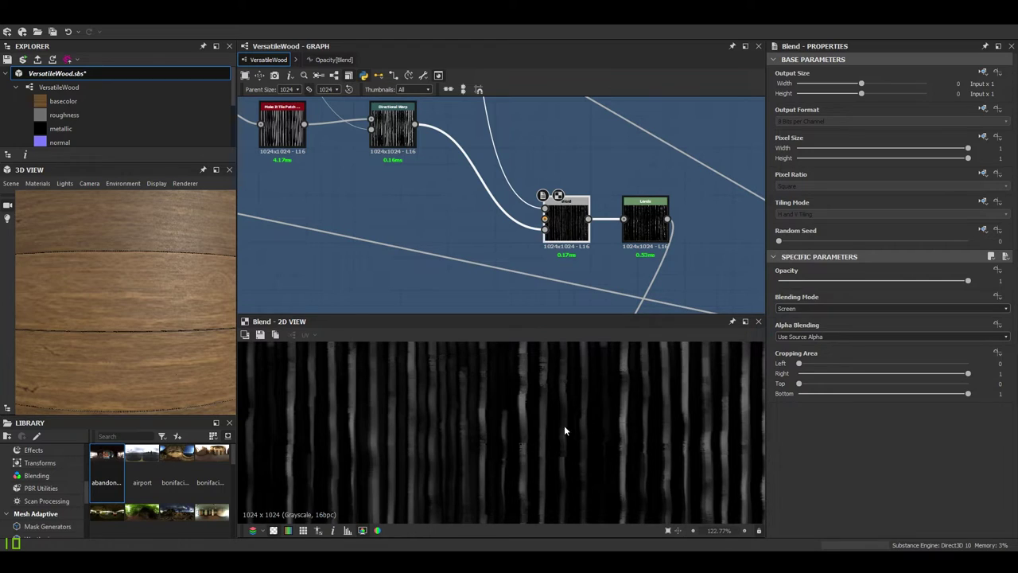
{"action": "scroll", "coordinate": [577, 402], "scroll_direction": "down", "scroll_amount": 5}
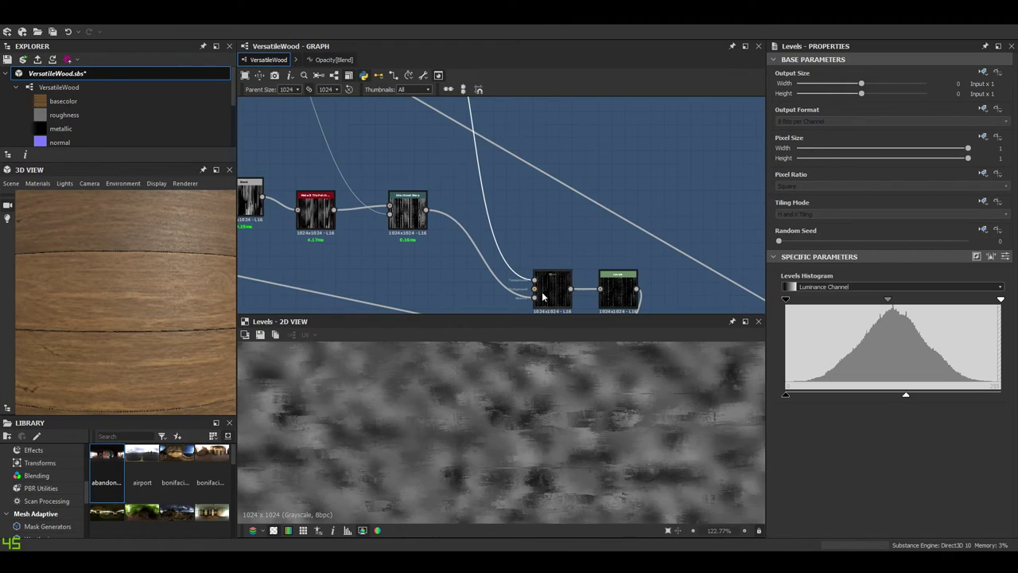
- Trace the Levels branch back to the Slope Blur Grayscale node and preview it
{"action": "middle_click_drag", "start_coordinate": [423, 178], "coordinate": [545, 304]}
{"action": "middle_click_drag", "start_coordinate": [397, 145], "coordinate": [547, 249]}
{"action": "middle_click_drag", "start_coordinate": [366, 221], "coordinate": [511, 226]}
{"action": "scroll", "coordinate": [482, 225], "scroll_direction": "down", "scroll_amount": 3}
{"action": "scroll", "coordinate": [419, 234], "scroll_direction": "up", "scroll_amount": 5}
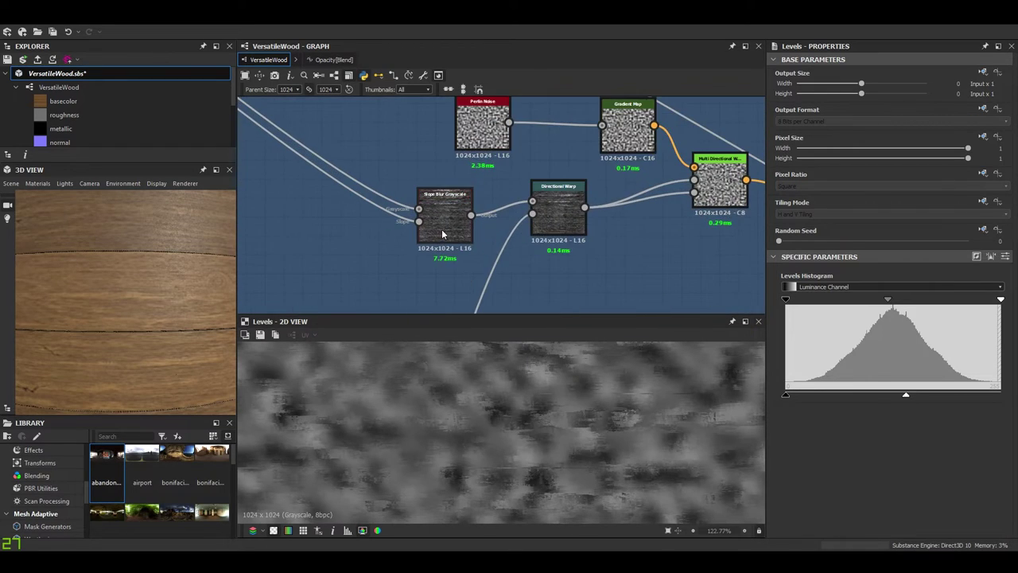
{"action": "scroll", "coordinate": [442, 233], "scroll_direction": "up", "scroll_amount": 4}
{"action": "double_click", "coordinate": [457, 217]}
- Return to the Blend before the stripe branch's final Levels and preview its output close up
{"action": "scroll", "coordinate": [456, 217], "scroll_direction": "down", "scroll_amount": 4}
{"action": "scroll", "coordinate": [518, 435], "scroll_direction": "down", "scroll_amount": 2}
{"action": "middle_click_drag", "start_coordinate": [524, 268], "coordinate": [495, 267]}
{"action": "middle_click_drag", "start_coordinate": [601, 225], "coordinate": [446, 237]}
{"action": "scroll", "coordinate": [446, 236], "scroll_direction": "down", "scroll_amount": 4}
{"action": "middle_click_drag", "start_coordinate": [446, 236], "coordinate": [344, 119]}
{"action": "scroll", "coordinate": [537, 245], "scroll_direction": "up", "scroll_amount": 4}
{"action": "middle_click_drag", "start_coordinate": [524, 233], "coordinate": [338, 115]}
{"action": "scroll", "coordinate": [574, 233], "scroll_direction": "up", "scroll_amount": 4}
{"action": "double_click", "coordinate": [473, 195]}
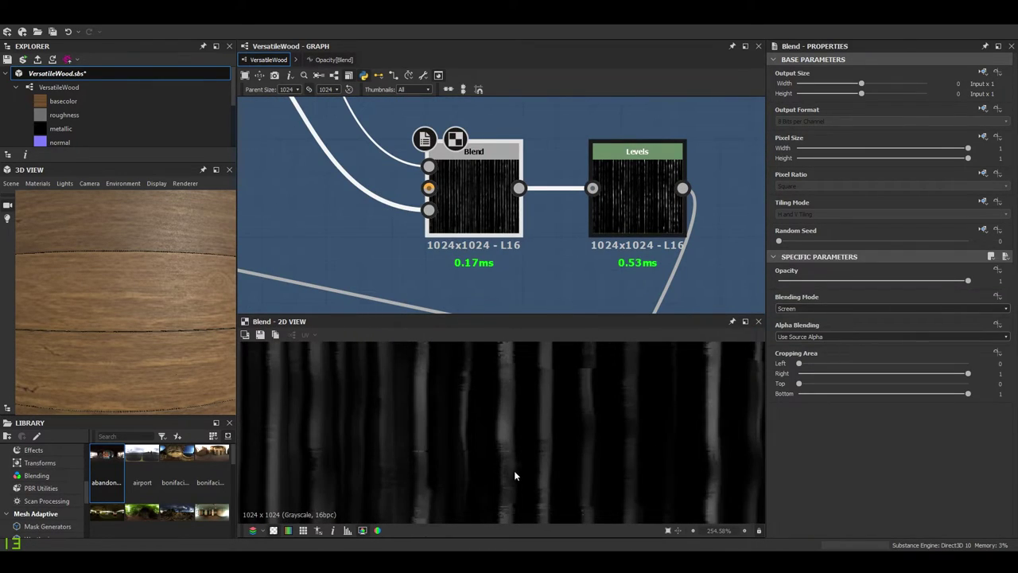
- Go back to the start of the noise branch and preview the Slope Blur Grayscale output
{"action": "scroll", "coordinate": [521, 188], "scroll_direction": "down", "scroll_amount": 4}
{"action": "middle_click_drag", "start_coordinate": [529, 263], "coordinate": [550, 295]}
{"action": "scroll", "coordinate": [549, 295], "scroll_direction": "down", "scroll_amount": 3}
{"action": "middle_click_drag", "start_coordinate": [470, 210], "coordinate": [617, 354]}
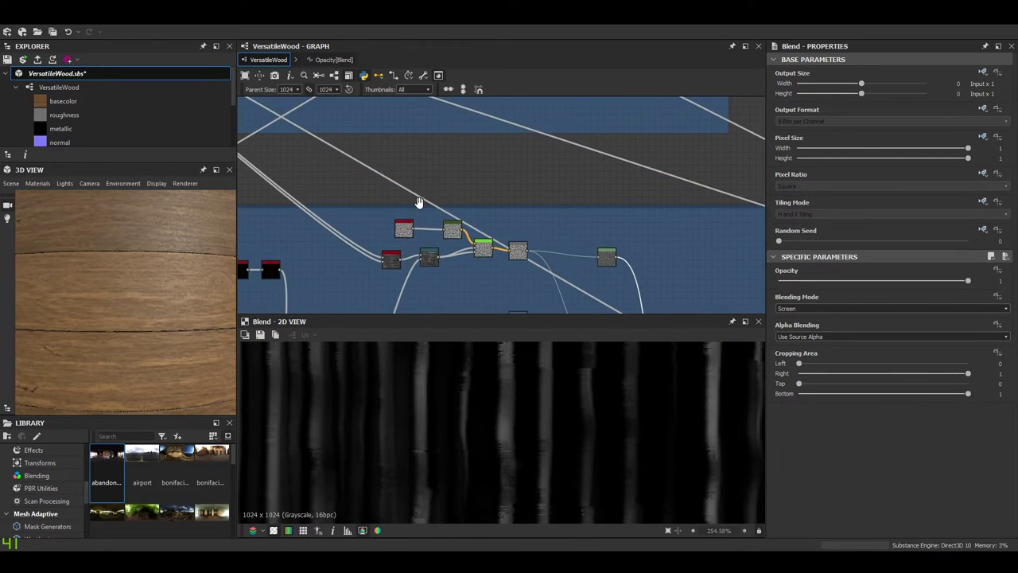
{"action": "middle_click_drag", "start_coordinate": [386, 261], "coordinate": [469, 214]}
{"action": "scroll", "coordinate": [468, 215], "scroll_direction": "up", "scroll_amount": 5}
{"action": "double_click", "coordinate": [491, 216]}
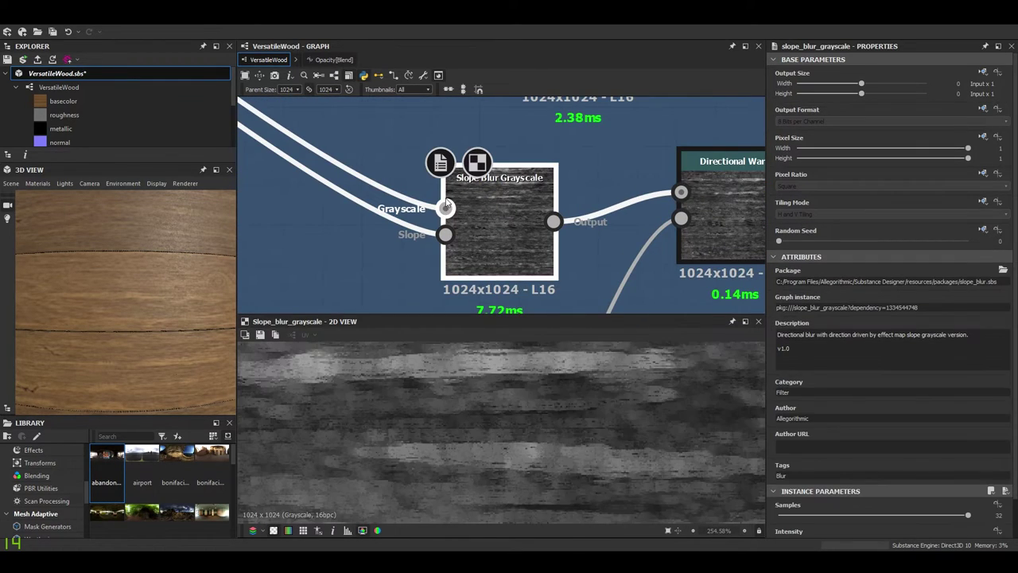
- Trace both Slope Blur Grayscale inputs back to their source Blend in the wood grain section and preview its grain
{"action": "scroll", "coordinate": [498, 432], "scroll_direction": "down", "scroll_amount": 1}
{"action": "scroll", "coordinate": [423, 175], "scroll_direction": "down", "scroll_amount": 4}
{"action": "middle_click_drag", "start_coordinate": [266, 119], "coordinate": [508, 231]}
{"action": "scroll", "coordinate": [508, 230], "scroll_direction": "down", "scroll_amount": 3}
{"action": "middle_click_drag", "start_coordinate": [471, 182], "coordinate": [549, 273]}
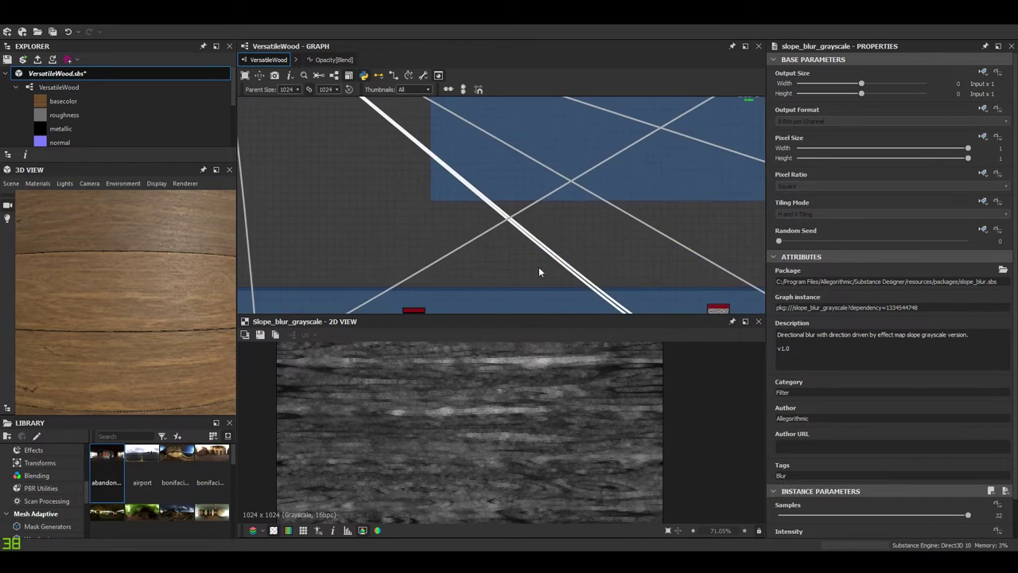
{"action": "middle_click_drag", "start_coordinate": [254, 124], "coordinate": [544, 235]}
{"action": "scroll", "coordinate": [536, 223], "scroll_direction": "down", "scroll_amount": 1}
{"action": "scroll", "coordinate": [531, 210], "scroll_direction": "up", "scroll_amount": 6}
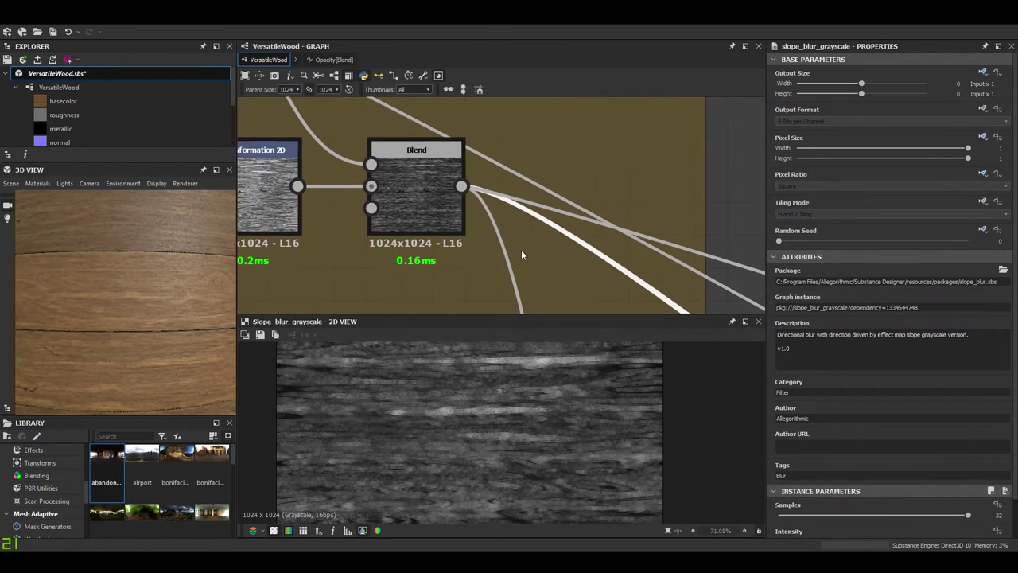
{"action": "double_click", "coordinate": [421, 211]}
{"action": "scroll", "coordinate": [530, 452], "scroll_direction": "up", "scroll_amount": 3}
{"action": "scroll", "coordinate": [628, 268], "scroll_direction": "down", "scroll_amount": 3}
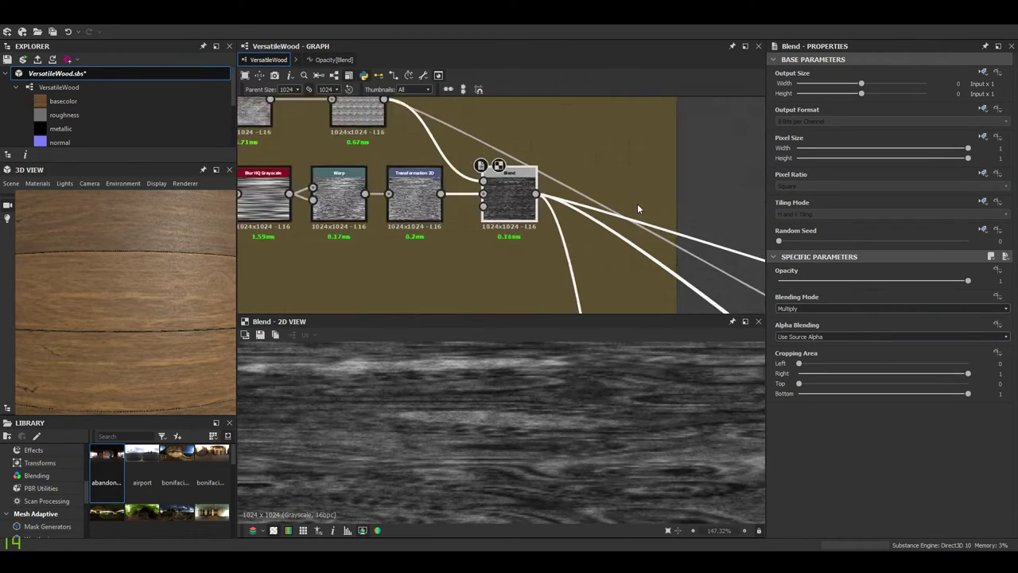
- Compare the Slope Blur Grayscale output with its source grain and review its Samples, Intensity and Mode parameters
{"action": "scroll", "coordinate": [462, 106], "scroll_direction": "up", "scroll_amount": 5}
{"action": "scroll", "coordinate": [462, 106], "scroll_direction": "down", "scroll_amount": 5}
{"action": "scroll", "coordinate": [470, 130], "scroll_direction": "up", "scroll_amount": 8}
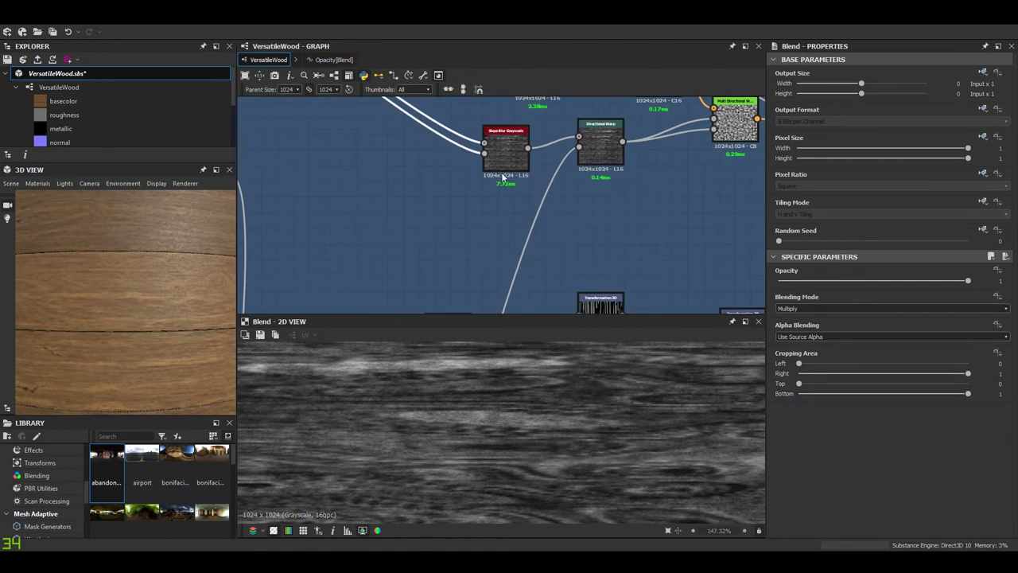
{"action": "double_click", "coordinate": [502, 195]}
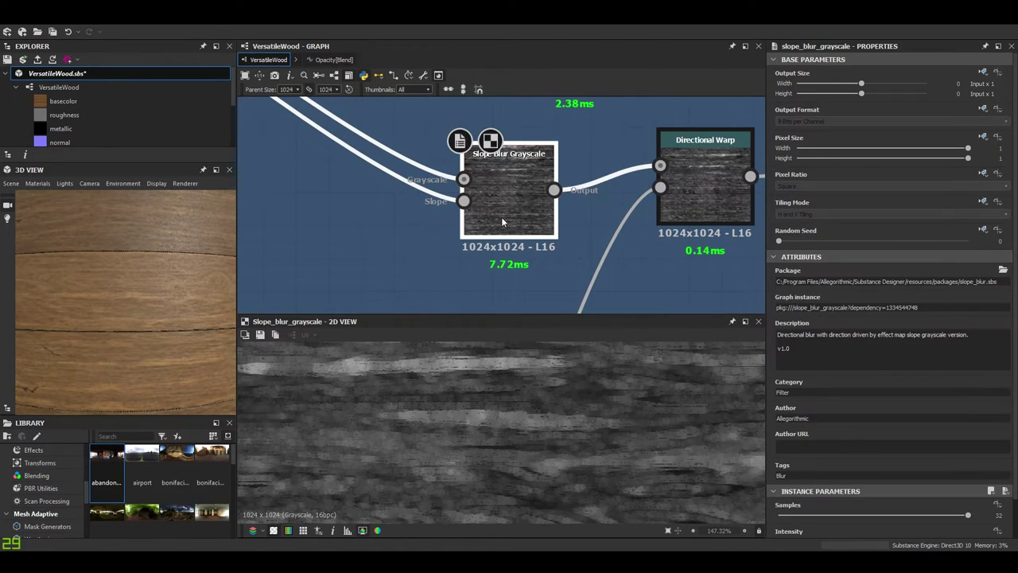
{"action": "scroll", "coordinate": [863, 443], "scroll_direction": "down", "scroll_amount": 2}
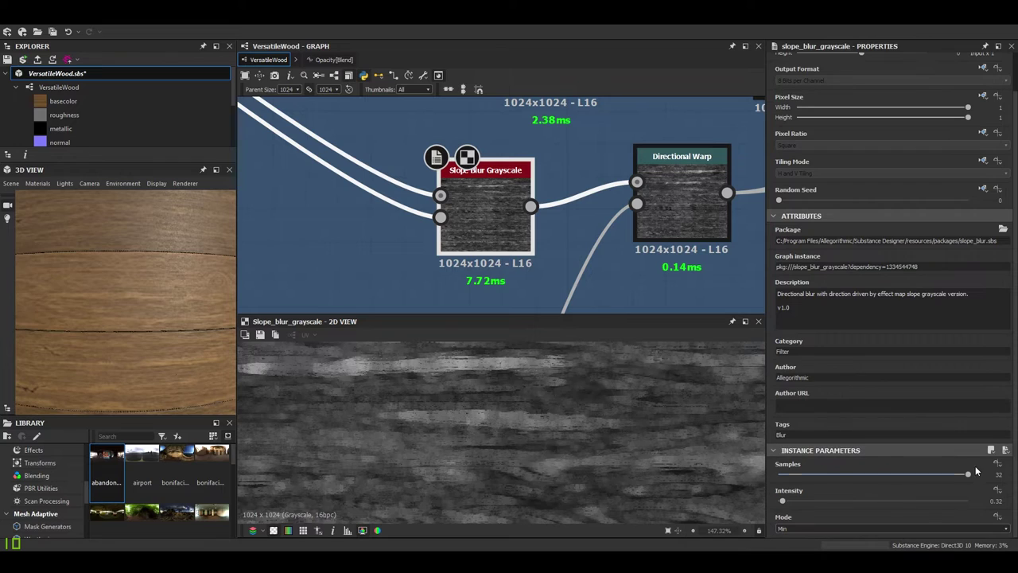
{"action": "middle_click_drag", "start_coordinate": [658, 269], "coordinate": [548, 281]}
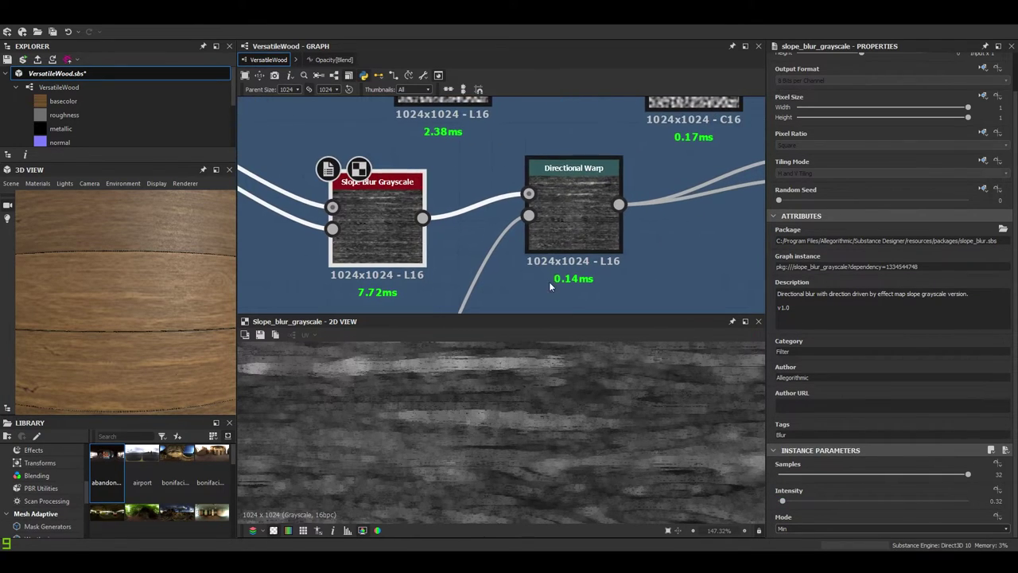
- Preview the Directional Warp after Slope Blur Grayscale, and examine the plank Blend feeding its Intensity Input
{"action": "double_click", "coordinate": [568, 217]}
{"action": "scroll", "coordinate": [554, 429], "scroll_direction": "down", "scroll_amount": 4}
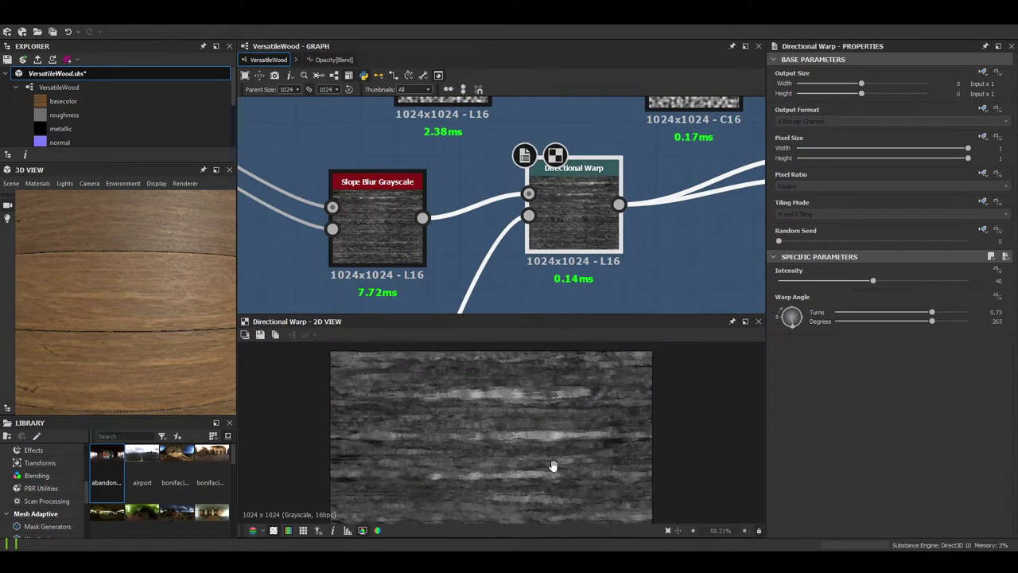
{"action": "scroll", "coordinate": [547, 445], "scroll_direction": "up", "scroll_amount": 3}
{"action": "left_click", "coordinate": [529, 216]}
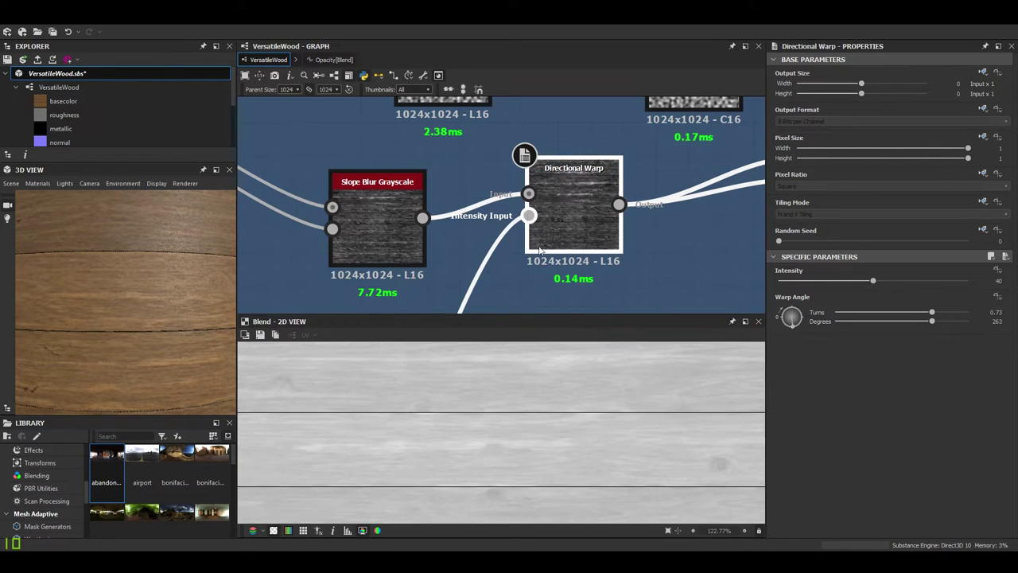
{"action": "scroll", "coordinate": [552, 423], "scroll_direction": "down", "scroll_amount": 4}
{"action": "scroll", "coordinate": [534, 402], "scroll_direction": "up", "scroll_amount": 5}
{"action": "scroll", "coordinate": [535, 401], "scroll_direction": "down", "scroll_amount": 1}
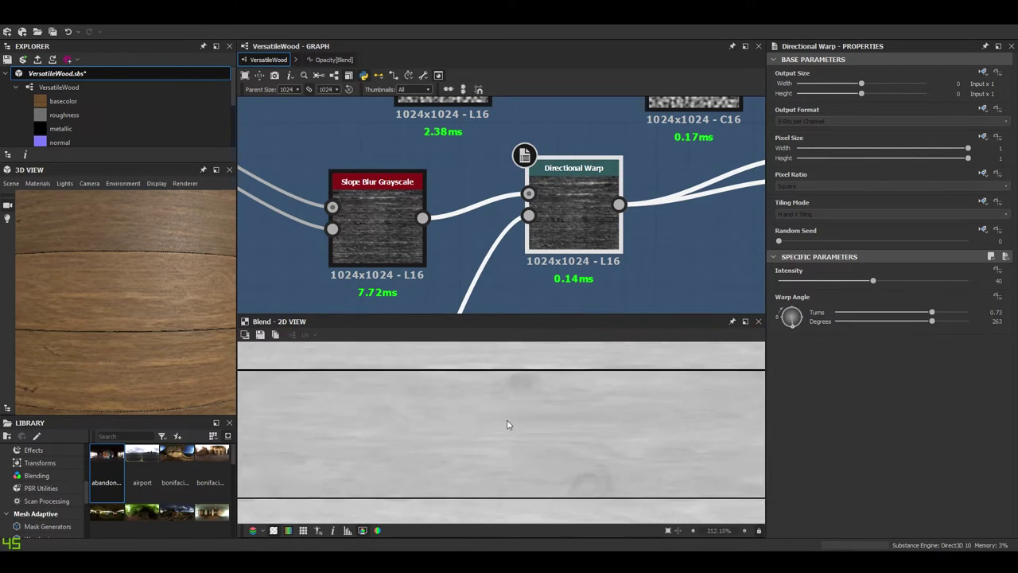
{"action": "scroll", "coordinate": [525, 395], "scroll_direction": "down", "scroll_amount": 2}
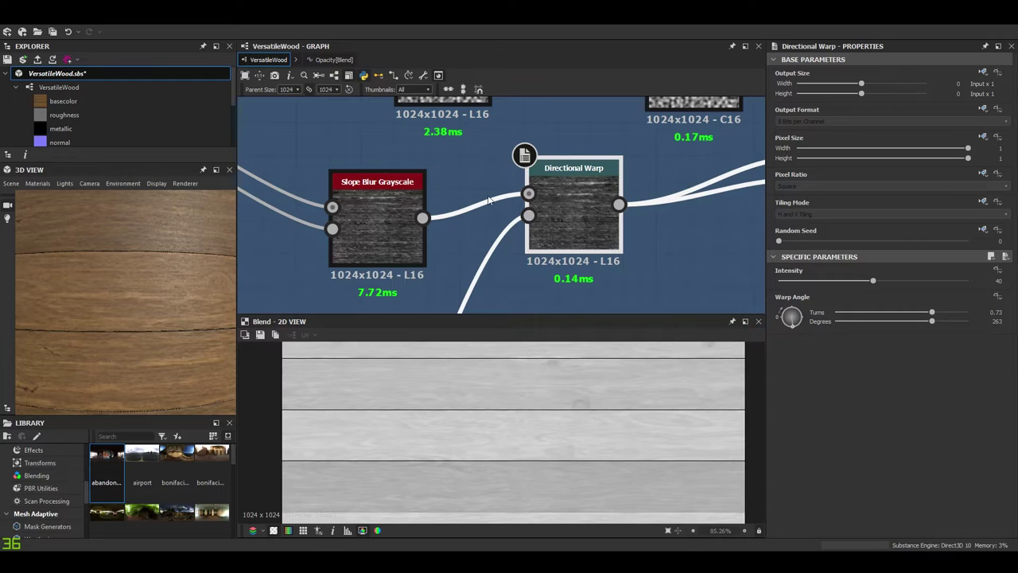
- Preview the Multi Directional Warp node and review its inputs and instance parameters
{"action": "scroll", "coordinate": [490, 199], "scroll_direction": "down", "scroll_amount": 9}
{"action": "middle_click_drag", "start_coordinate": [551, 203], "coordinate": [507, 236]}
{"action": "scroll", "coordinate": [508, 237], "scroll_direction": "up", "scroll_amount": 6}
{"action": "left_click", "coordinate": [530, 226]}
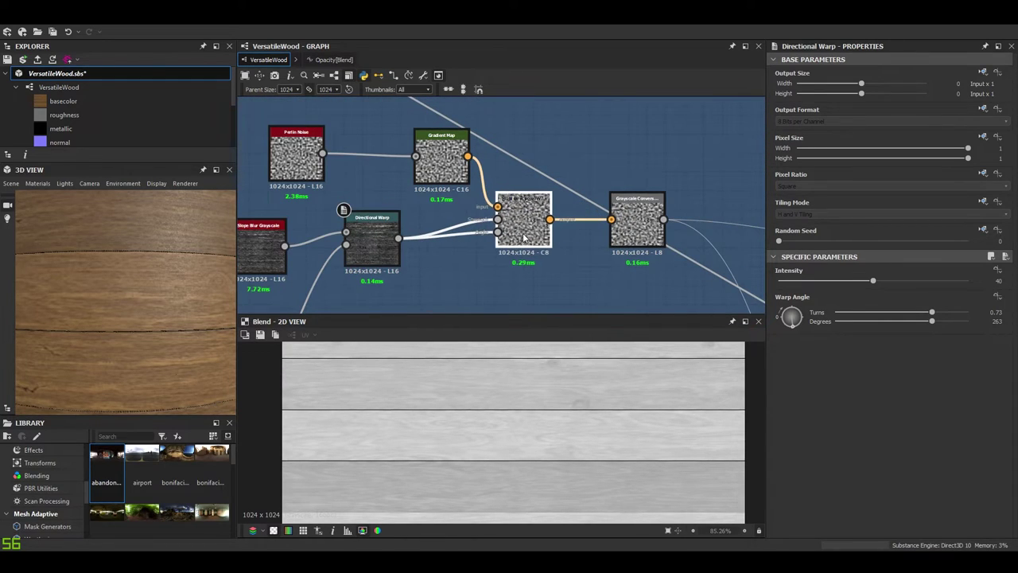
{"action": "double_click", "coordinate": [529, 226]}
{"action": "scroll", "coordinate": [527, 209], "scroll_direction": "up", "scroll_amount": 2}
{"action": "scroll", "coordinate": [527, 210], "scroll_direction": "up", "scroll_amount": 1}
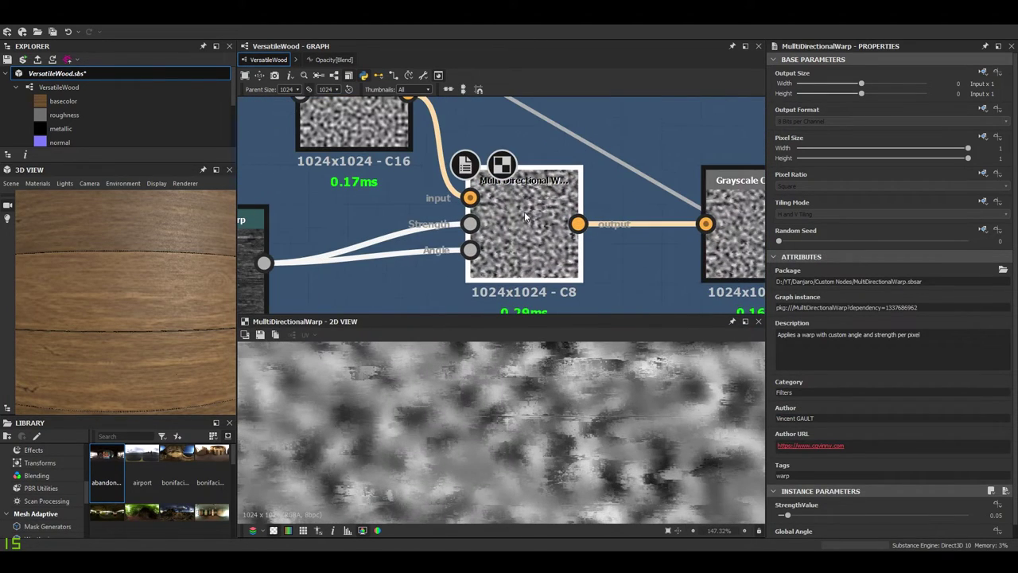
{"action": "scroll", "coordinate": [547, 277], "scroll_direction": "down", "scroll_amount": 4}
{"action": "scroll", "coordinate": [565, 256], "scroll_direction": "up", "scroll_amount": 3}
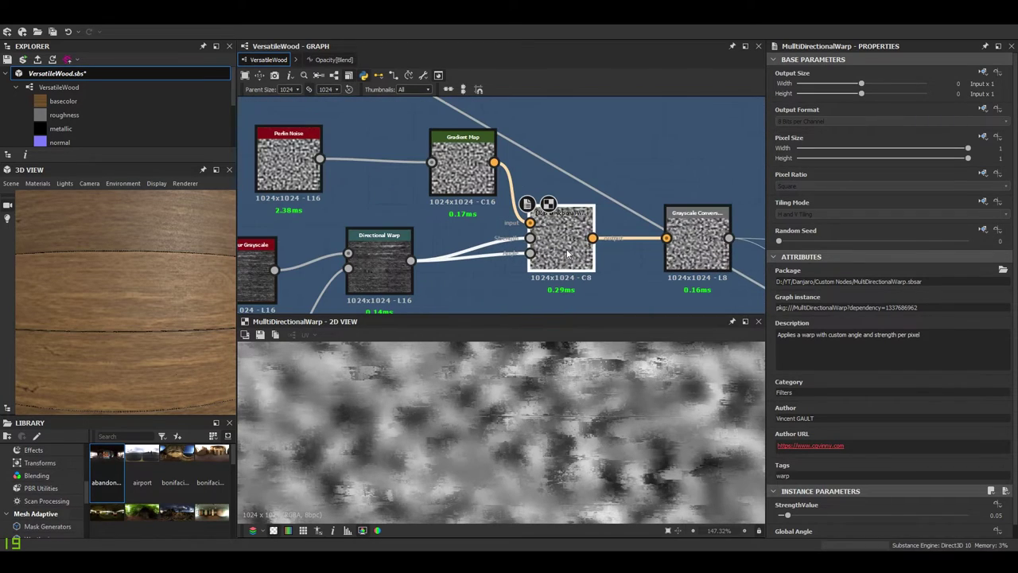
{"action": "scroll", "coordinate": [887, 441], "scroll_direction": "down", "scroll_amount": 1}
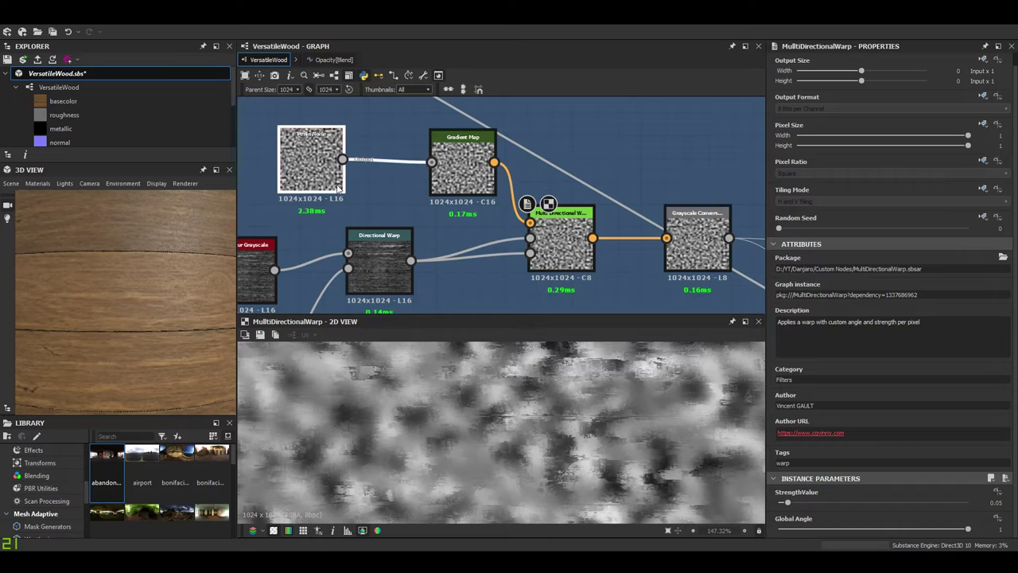
- Preview the Perlin Noise and its parameters, and the Gradient Map that feeds the Multi Directional Warp input
{"action": "scroll", "coordinate": [531, 223], "scroll_direction": "up", "scroll_amount": 1}
{"action": "scroll", "coordinate": [438, 165], "scroll_direction": "down", "scroll_amount": 3}
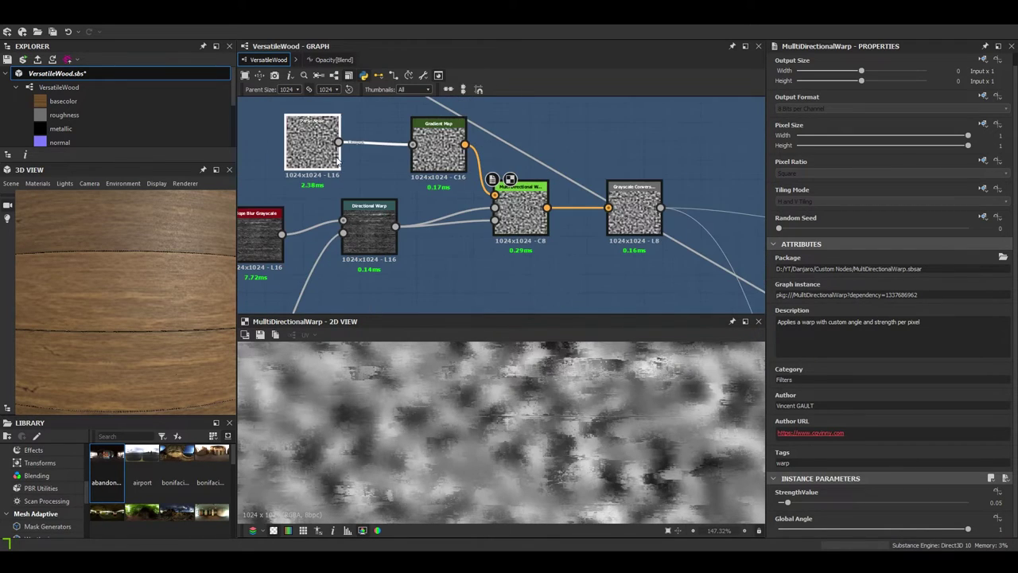
{"action": "scroll", "coordinate": [324, 144], "scroll_direction": "up", "scroll_amount": 2}
{"action": "double_click", "coordinate": [318, 146]}
{"action": "scroll", "coordinate": [943, 388], "scroll_direction": "down", "scroll_amount": 2}
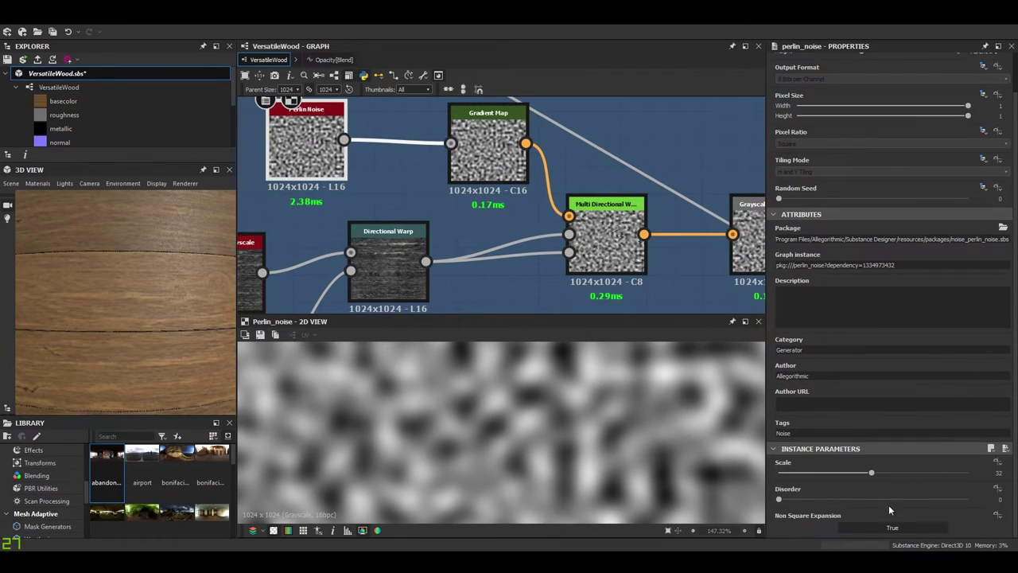
{"action": "double_click", "coordinate": [488, 143]}
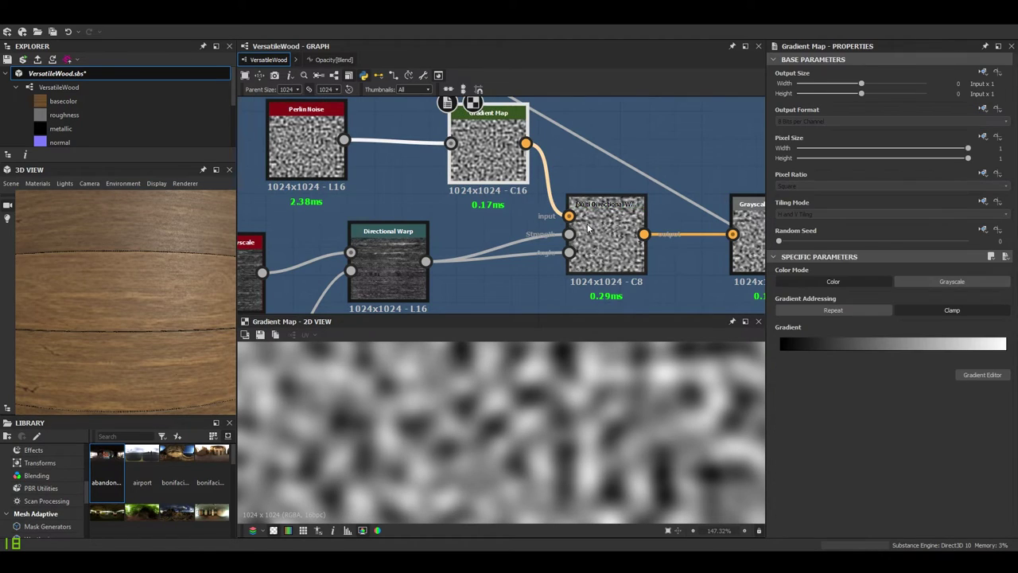
{"action": "scroll", "coordinate": [589, 228], "scroll_direction": "up", "scroll_amount": 2}
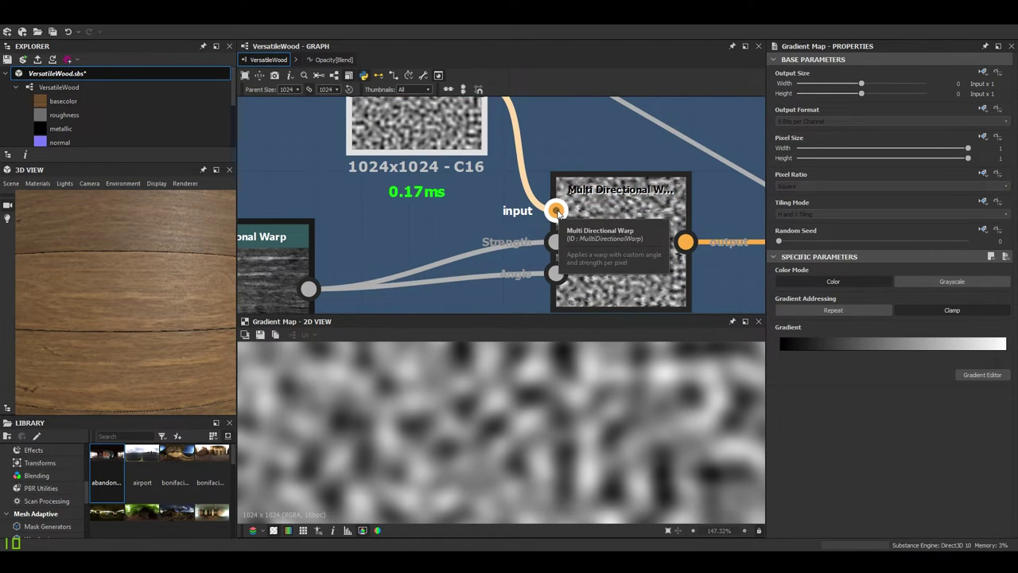
- Preview the Directional Warp driving Strength and Angle, and compare it with the Multi Directional Warp result and StrengthValue
{"action": "scroll", "coordinate": [492, 250], "scroll_direction": "down", "scroll_amount": 2}
{"action": "double_click", "coordinate": [378, 255]}
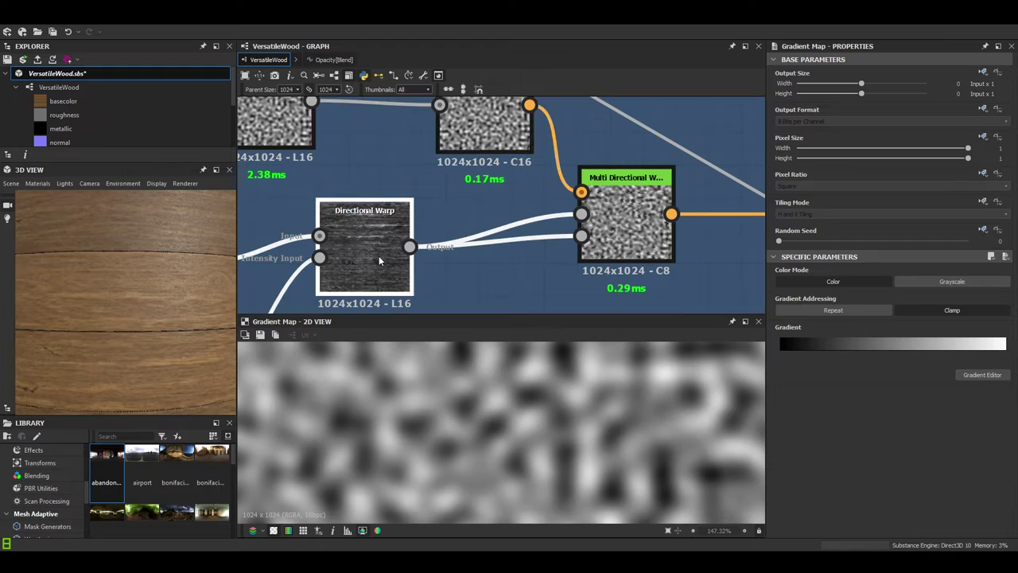
{"action": "scroll", "coordinate": [492, 251], "scroll_direction": "down", "scroll_amount": 3}
{"action": "scroll", "coordinate": [472, 254], "scroll_direction": "up", "scroll_amount": 3}
{"action": "middle_click_drag", "start_coordinate": [534, 218], "coordinate": [425, 239]}
{"action": "double_click", "coordinate": [596, 226]}
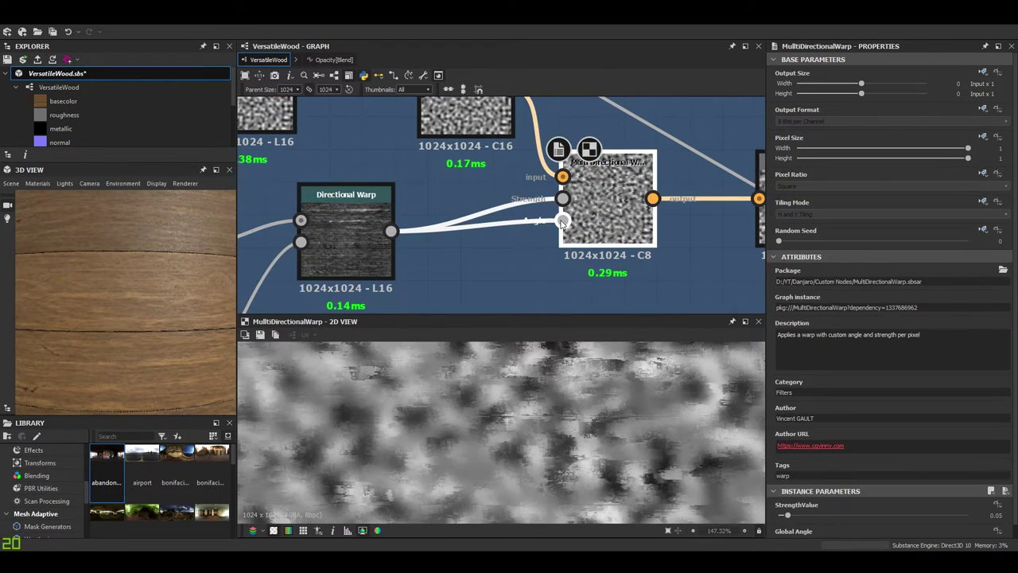
{"action": "middle_click_drag", "start_coordinate": [622, 230], "coordinate": [516, 248]}
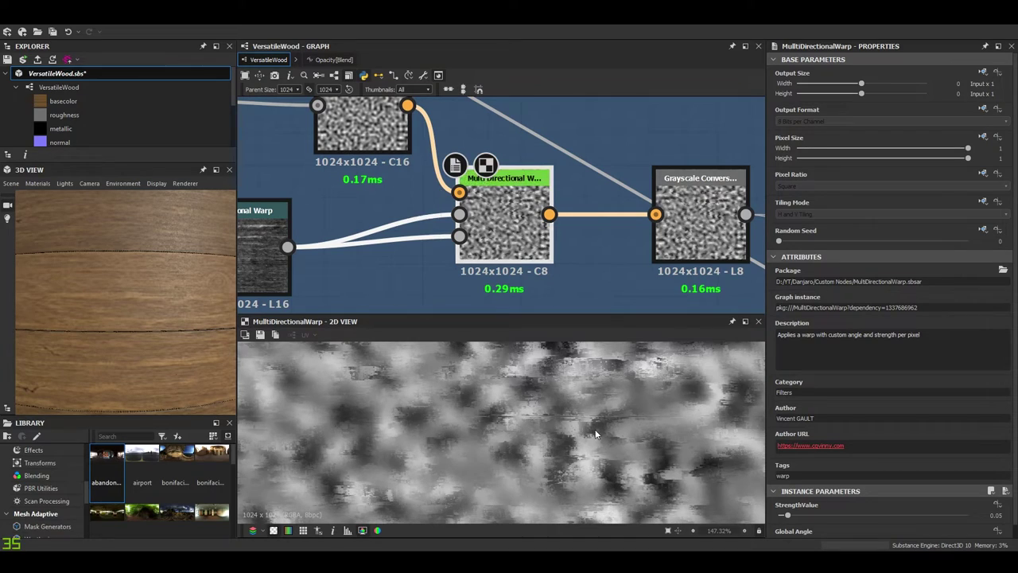
{"action": "scroll", "coordinate": [931, 461], "scroll_direction": "down", "scroll_amount": 1}
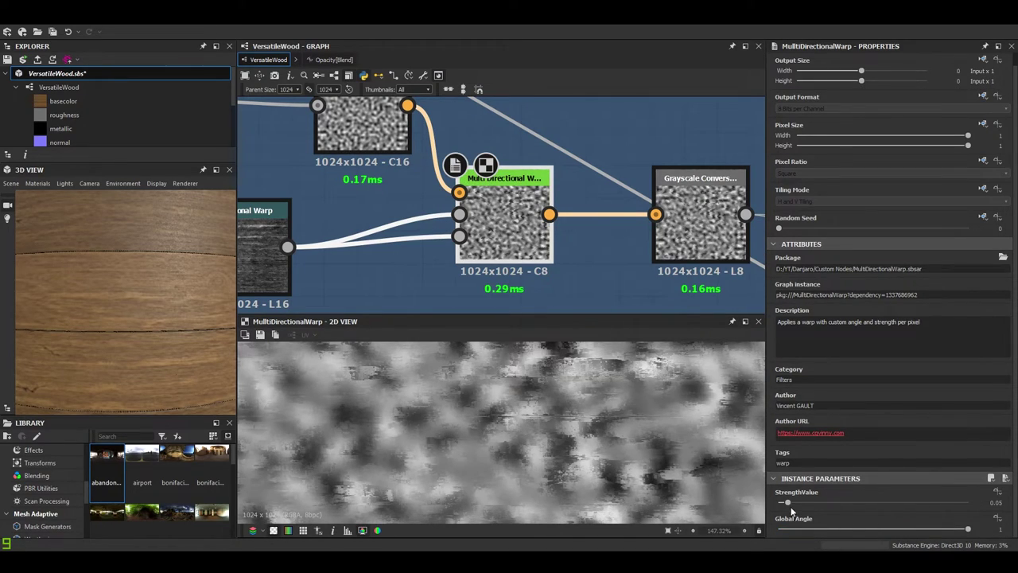
- Preview the Grayscale Conversion after the Multi Directional Warp and follow its output connections
{"action": "middle_click_drag", "start_coordinate": [712, 242], "coordinate": [502, 226]}
{"action": "scroll", "coordinate": [501, 226], "scroll_direction": "down", "scroll_amount": 5}
{"action": "left_click", "coordinate": [502, 226]}
{"action": "left_click", "coordinate": [501, 227]}
{"action": "scroll", "coordinate": [527, 225], "scroll_direction": "up", "scroll_amount": 5}
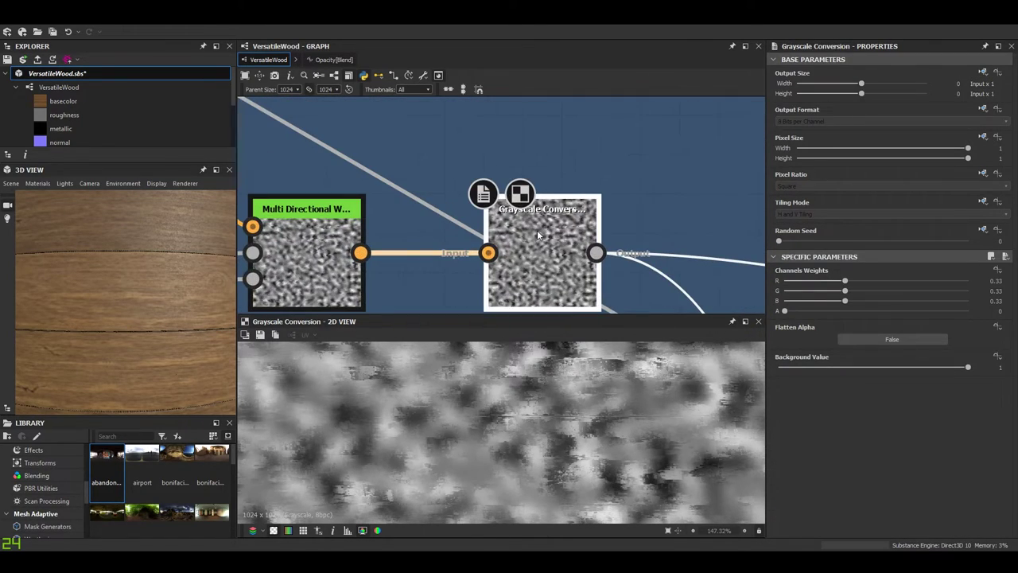
{"action": "scroll", "coordinate": [548, 205], "scroll_direction": "down", "scroll_amount": 5}
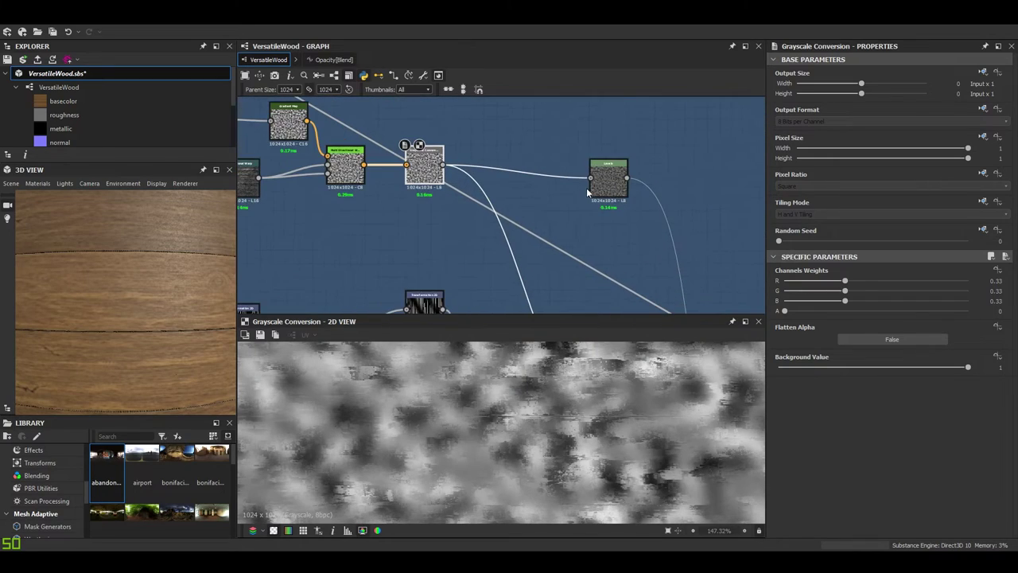
- Check the Intensity Input of the stripe Directional Warp, preview its warped stripes and follow its output to the Blend
{"action": "scroll", "coordinate": [561, 176], "scroll_direction": "up", "scroll_amount": 8}
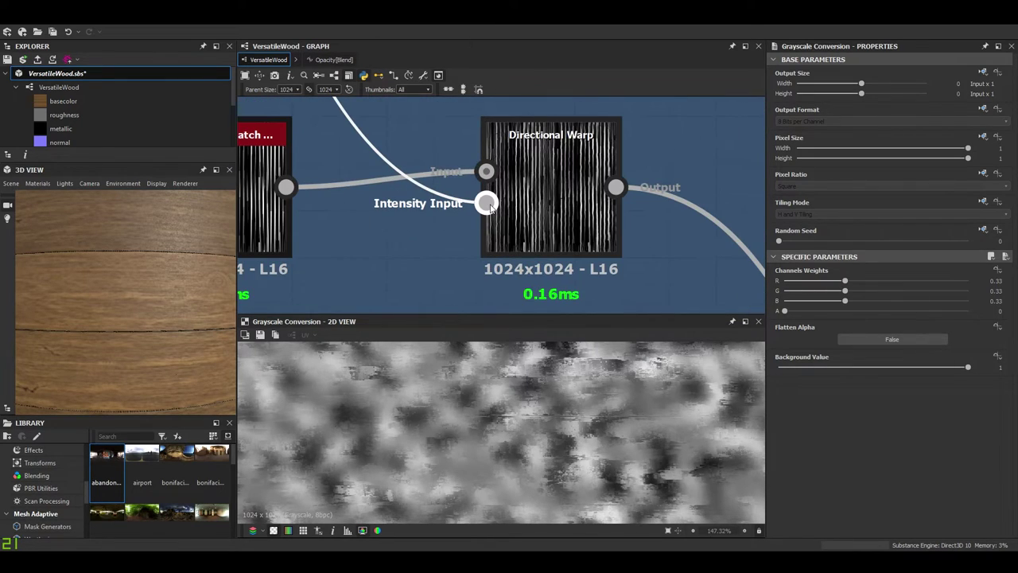
{"action": "left_click", "coordinate": [509, 211]}
{"action": "scroll", "coordinate": [566, 197], "scroll_direction": "down", "scroll_amount": 4}
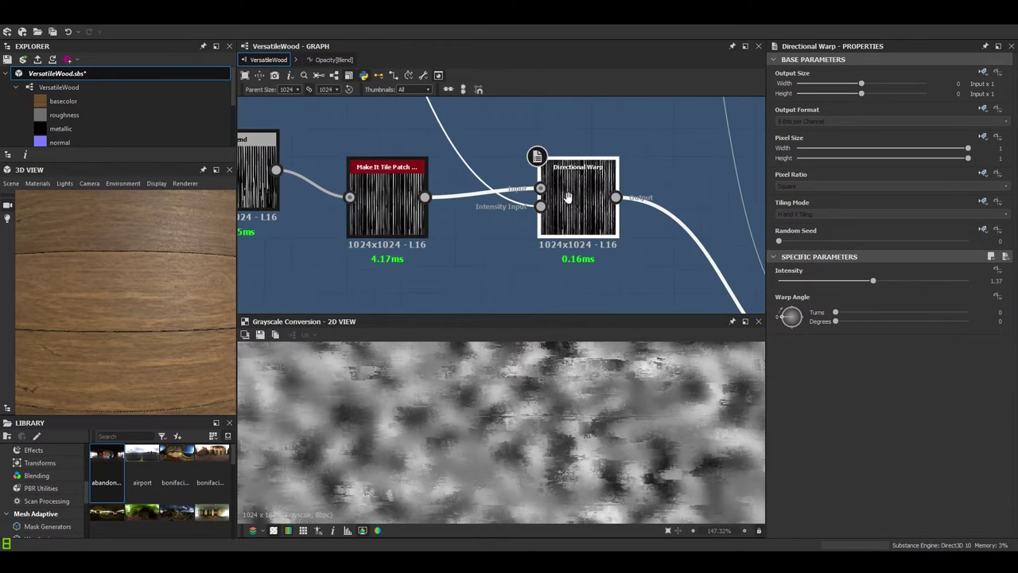
{"action": "scroll", "coordinate": [547, 198], "scroll_direction": "up", "scroll_amount": 5}
{"action": "double_click", "coordinate": [600, 183]}
{"action": "scroll", "coordinate": [594, 416], "scroll_direction": "down", "scroll_amount": 3}
{"action": "scroll", "coordinate": [612, 217], "scroll_direction": "down", "scroll_amount": 3}
{"action": "scroll", "coordinate": [612, 217], "scroll_direction": "down", "scroll_amount": 5}
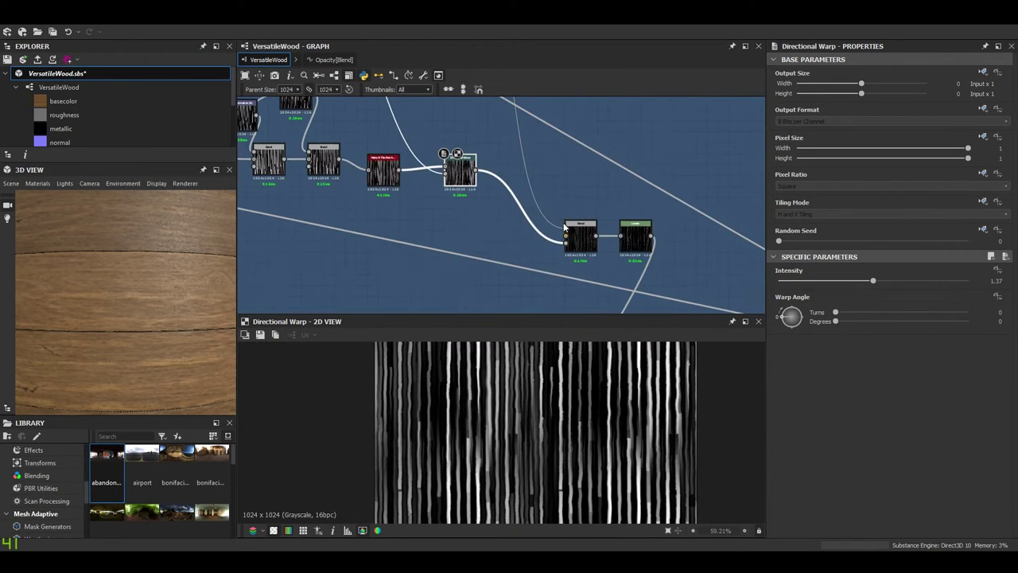
- Preview the Blend fed by the warped stripes and trace its other input back to the noise Levels
{"action": "scroll", "coordinate": [552, 235], "scroll_direction": "up", "scroll_amount": 6}
{"action": "double_click", "coordinate": [553, 235]}
{"action": "scroll", "coordinate": [538, 434], "scroll_direction": "up", "scroll_amount": 4}
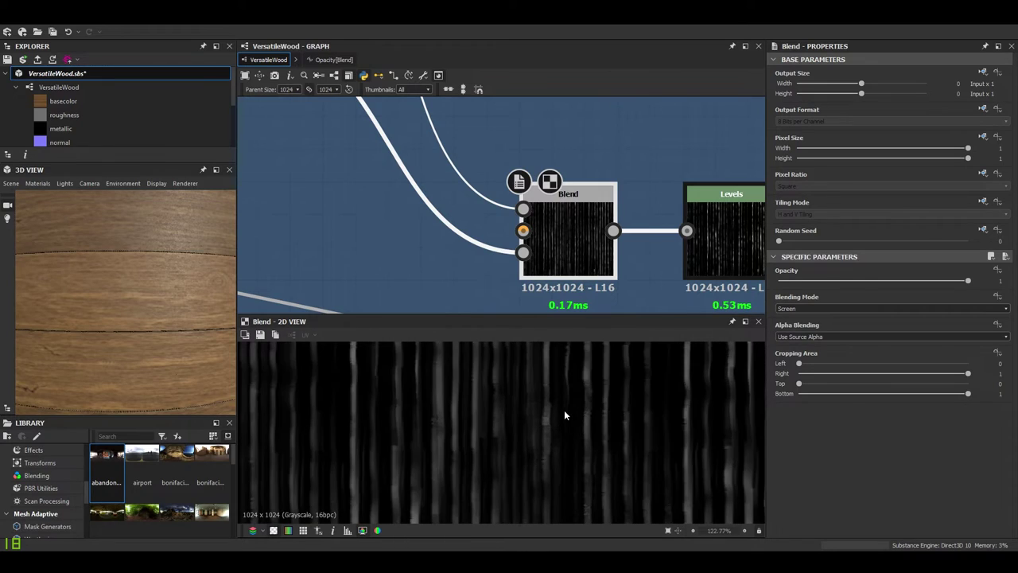
{"action": "scroll", "coordinate": [501, 203], "scroll_direction": "down", "scroll_amount": 6}
{"action": "middle_click_drag", "start_coordinate": [385, 148], "coordinate": [414, 297]}
{"action": "middle_click_drag", "start_coordinate": [385, 177], "coordinate": [461, 252]}
{"action": "scroll", "coordinate": [454, 183], "scroll_direction": "up", "scroll_amount": 5}
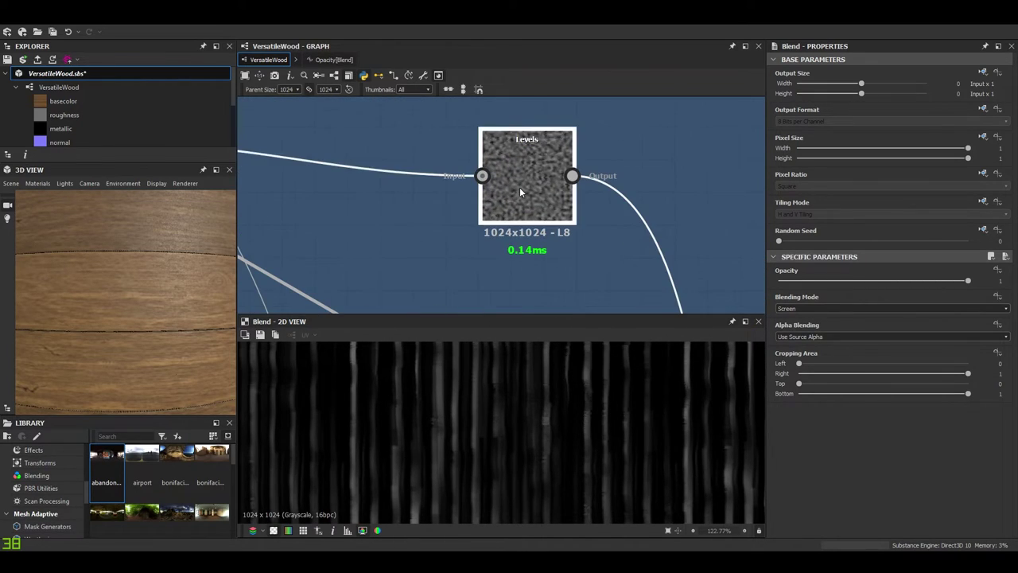
- Preview the noise Levels and compare it with the Grayscale Conversion that feeds it
{"action": "double_click", "coordinate": [520, 187]}
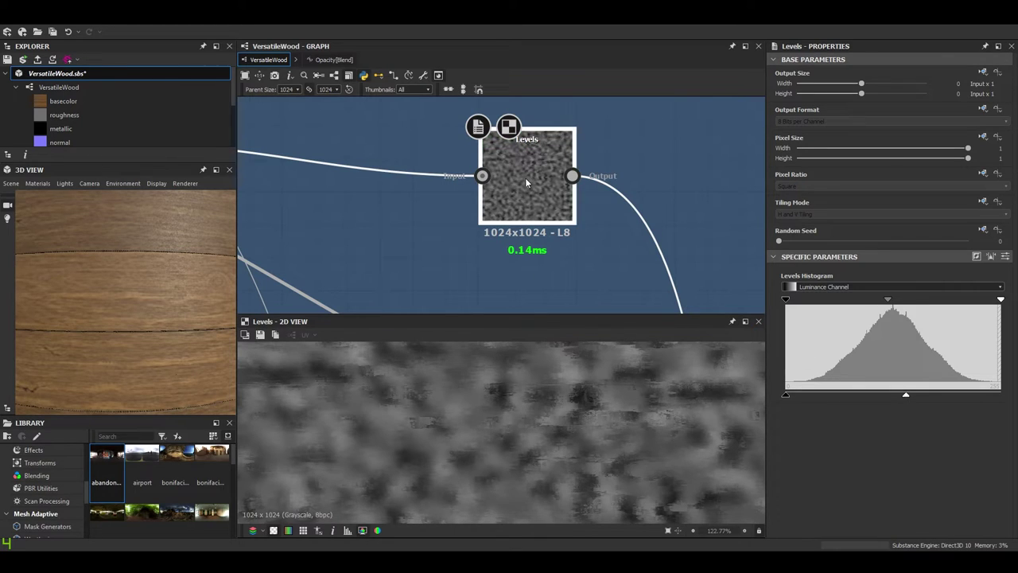
{"action": "scroll", "coordinate": [524, 181], "scroll_direction": "down", "scroll_amount": 4}
{"action": "scroll", "coordinate": [306, 183], "scroll_direction": "up", "scroll_amount": 4}
{"action": "double_click", "coordinate": [337, 174]}
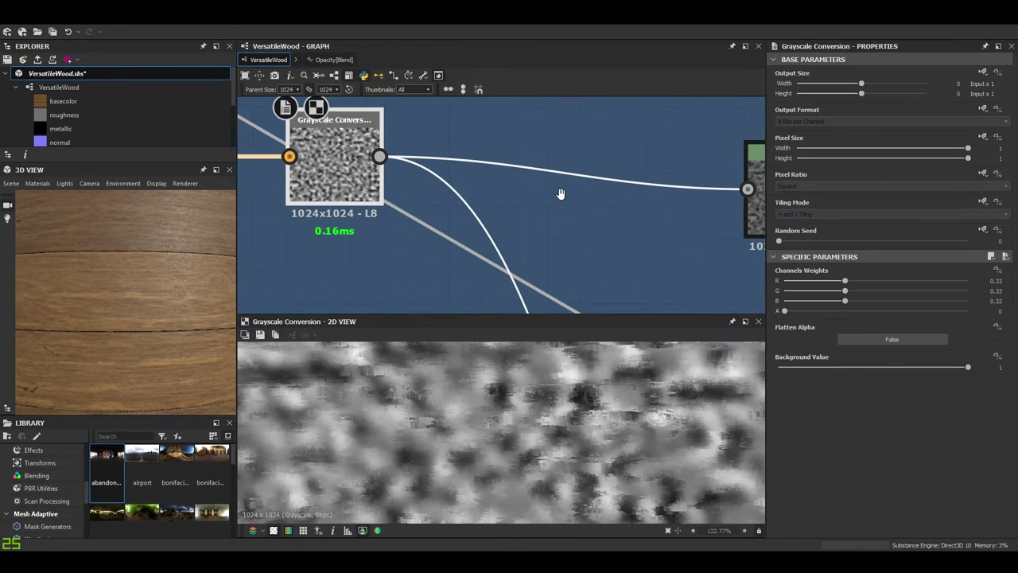
{"action": "middle_click_drag", "start_coordinate": [563, 193], "coordinate": [283, 188]}
{"action": "left_click", "coordinate": [500, 195]}
- Return to the stripe Blend and inspect its combined stripes up close
{"action": "double_click", "coordinate": [513, 187]}
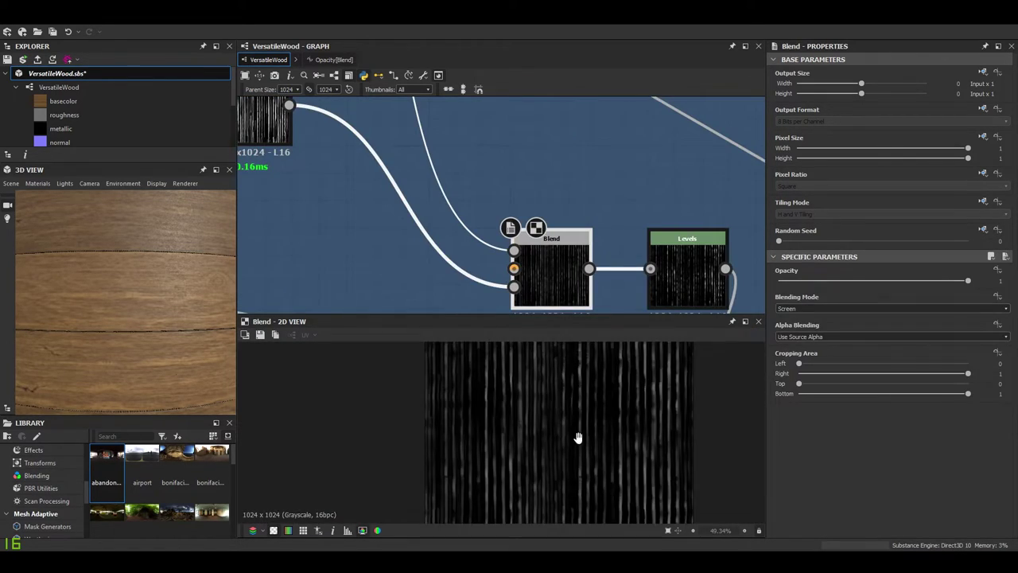
{"action": "scroll", "coordinate": [579, 433], "scroll_direction": "up", "scroll_amount": 3}
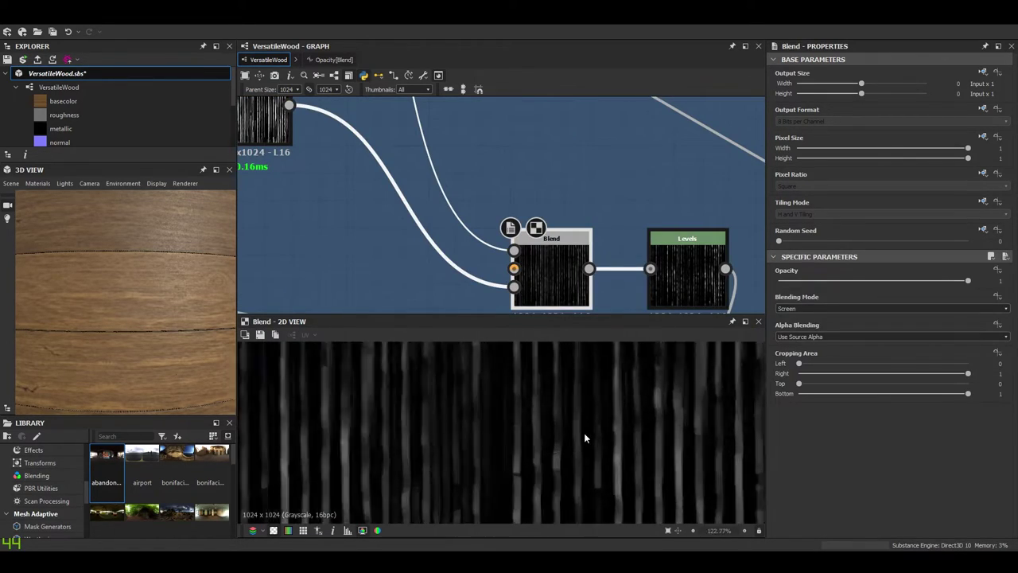
{"action": "middle_click_drag", "start_coordinate": [571, 412], "coordinate": [621, 393]}
{"action": "scroll", "coordinate": [510, 437], "scroll_direction": "down", "scroll_amount": 3}
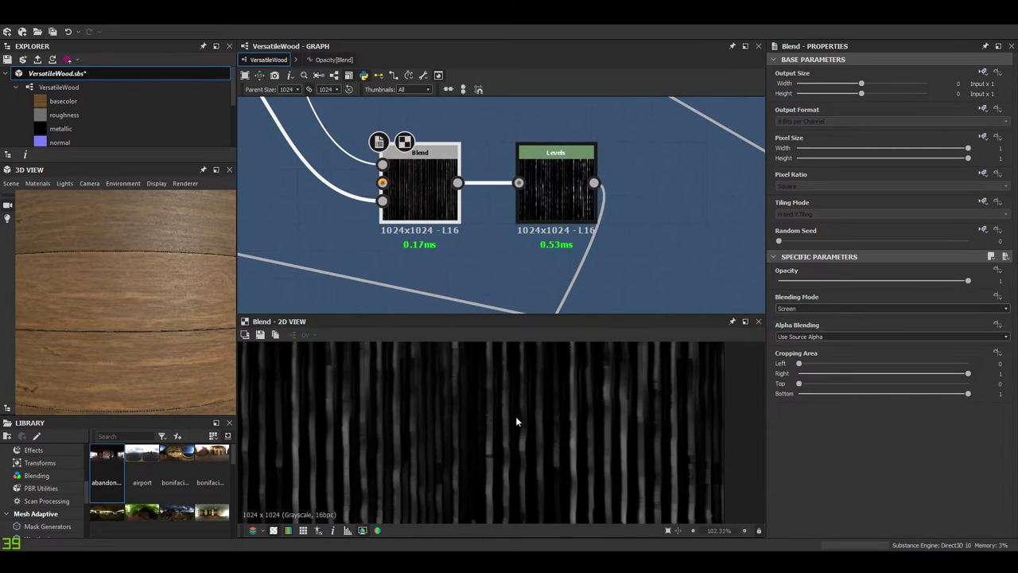
- Preview the Levels after the stripe Blend and examine its histogram and the contrast of its stripes
{"action": "left_click", "coordinate": [561, 184]}
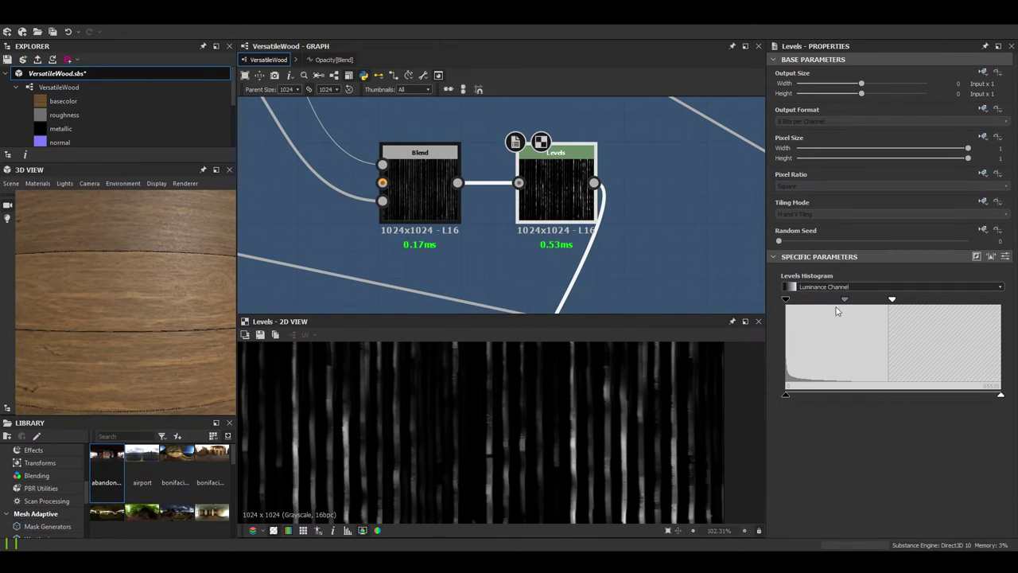
{"action": "mouse_move", "coordinate": [566, 430]}
{"action": "middle_mouse_down"}
{"action": "mouse_move", "coordinate": [609, 421]}
{"action": "mouse_move", "coordinate": [579, 412]}
{"action": "middle_mouse_up"}
{"action": "mouse_move", "coordinate": [499, 412]}
{"action": "middle_mouse_down"}
{"action": "mouse_move", "coordinate": [534, 411]}
{"action": "mouse_move", "coordinate": [494, 418]}
{"action": "middle_mouse_up"}
{"action": "scroll", "coordinate": [492, 421], "scroll_direction": "down", "scroll_amount": 1}
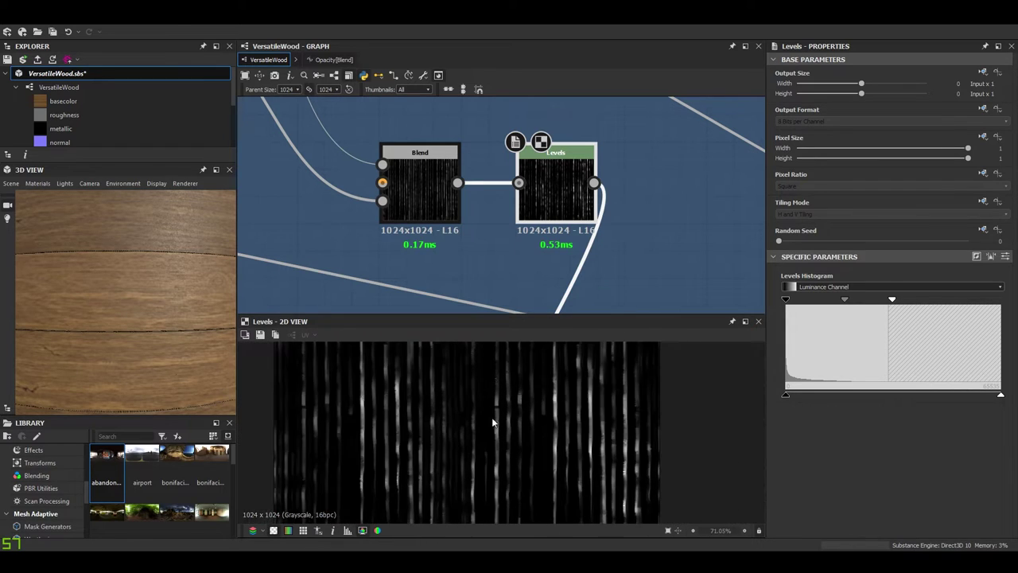
{"action": "scroll", "coordinate": [537, 415], "scroll_direction": "up", "scroll_amount": 3}
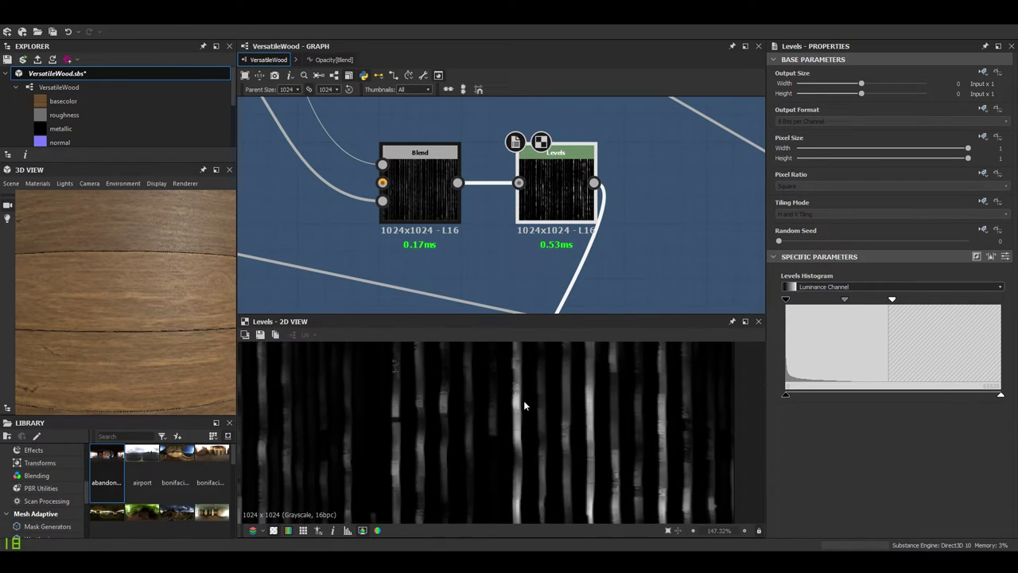
- Follow the stripe Levels output to the Safe Transform Grayscale and preview the rotated bands
{"action": "scroll", "coordinate": [594, 174], "scroll_direction": "down", "scroll_amount": 4}
{"action": "middle_click_drag", "start_coordinate": [565, 274], "coordinate": [555, 130]}
{"action": "scroll", "coordinate": [525, 163], "scroll_direction": "down", "scroll_amount": 5}
{"action": "middle_click_drag", "start_coordinate": [505, 173], "coordinate": [564, 57]}
{"action": "scroll", "coordinate": [502, 175], "scroll_direction": "down", "scroll_amount": 4}
{"action": "scroll", "coordinate": [474, 214], "scroll_direction": "up", "scroll_amount": 10}
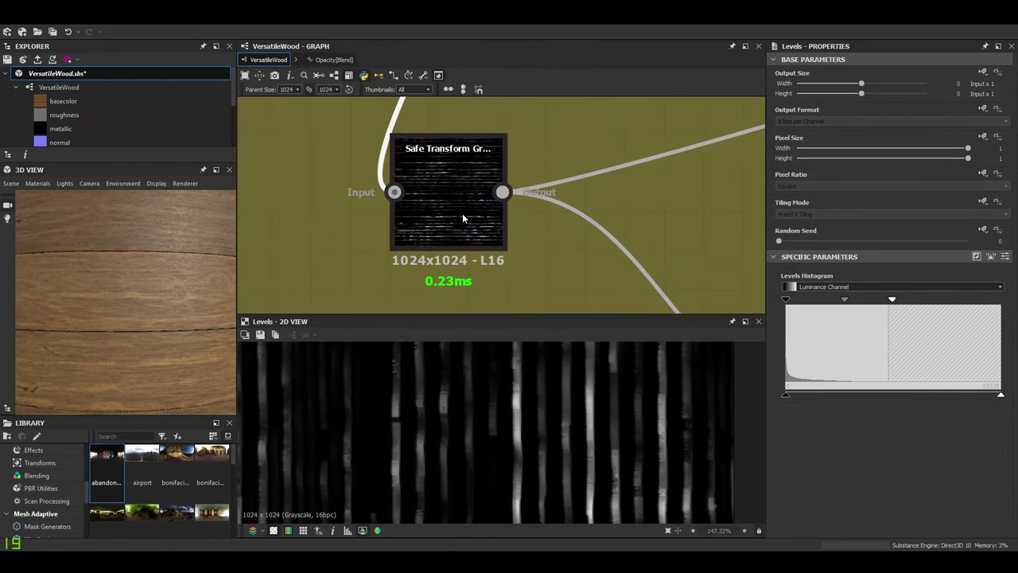
{"action": "double_click", "coordinate": [461, 205]}
- Follow the Safe Transform Grayscale output to the Secondary bands Blend and inspect the bands on the planks
{"action": "scroll", "coordinate": [477, 208], "scroll_direction": "down", "scroll_amount": 4}
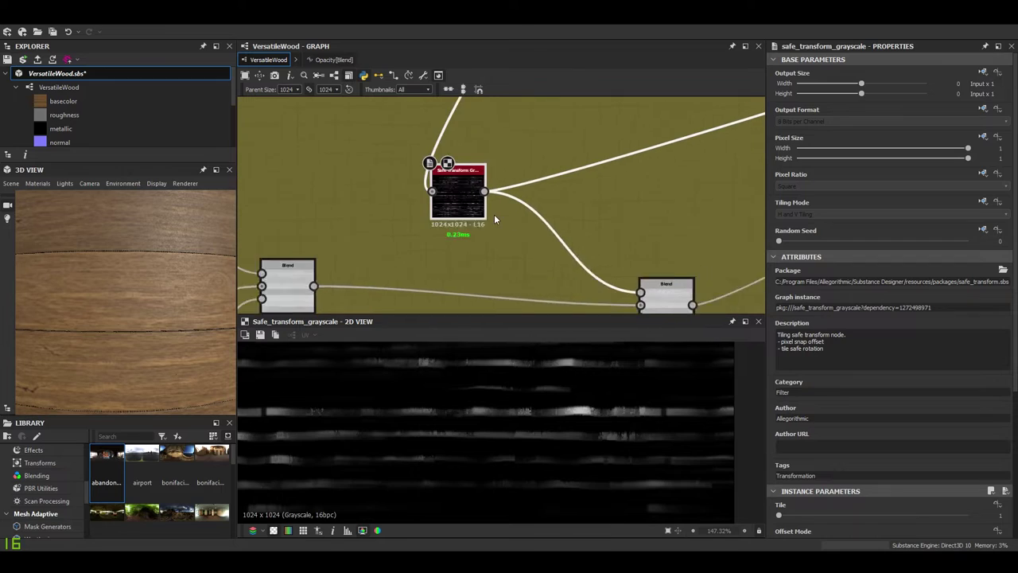
{"action": "scroll", "coordinate": [495, 219], "scroll_direction": "up", "scroll_amount": 1}
{"action": "scroll", "coordinate": [918, 360], "scroll_direction": "down", "scroll_amount": 4}
{"action": "scroll", "coordinate": [631, 253], "scroll_direction": "down", "scroll_amount": 1}
{"action": "middle_click_drag", "start_coordinate": [596, 247], "coordinate": [495, 192]}
{"action": "scroll", "coordinate": [594, 264], "scroll_direction": "up", "scroll_amount": 3}
{"action": "double_click", "coordinate": [597, 274]}
{"action": "middle_click_drag", "start_coordinate": [590, 246], "coordinate": [575, 210]}
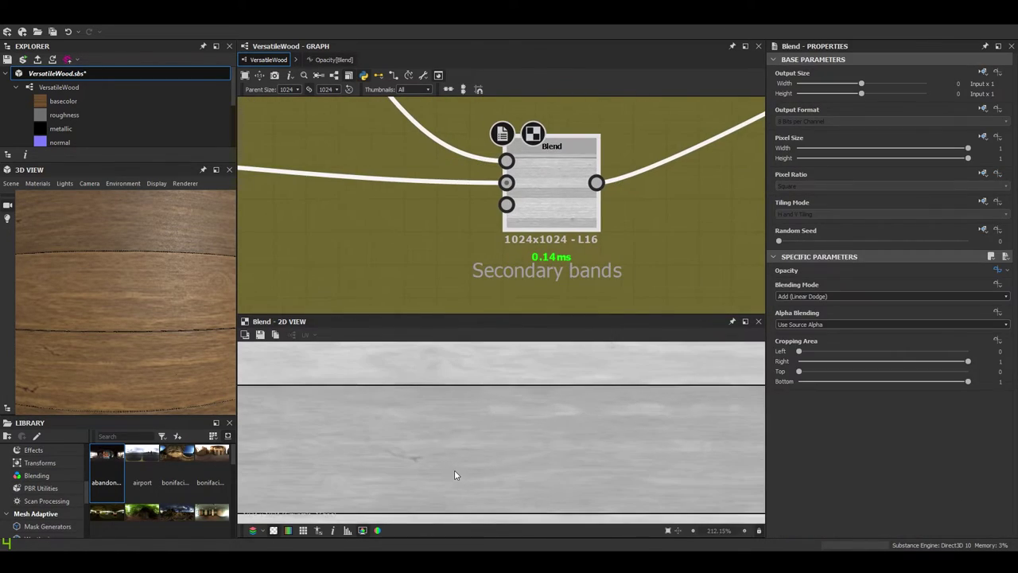
{"action": "scroll", "coordinate": [477, 427], "scroll_direction": "up", "scroll_amount": 3}
{"action": "scroll", "coordinate": [147, 348], "scroll_direction": "down", "scroll_amount": 2}
{"action": "scroll", "coordinate": [180, 356], "scroll_direction": "up", "scroll_amount": 3}
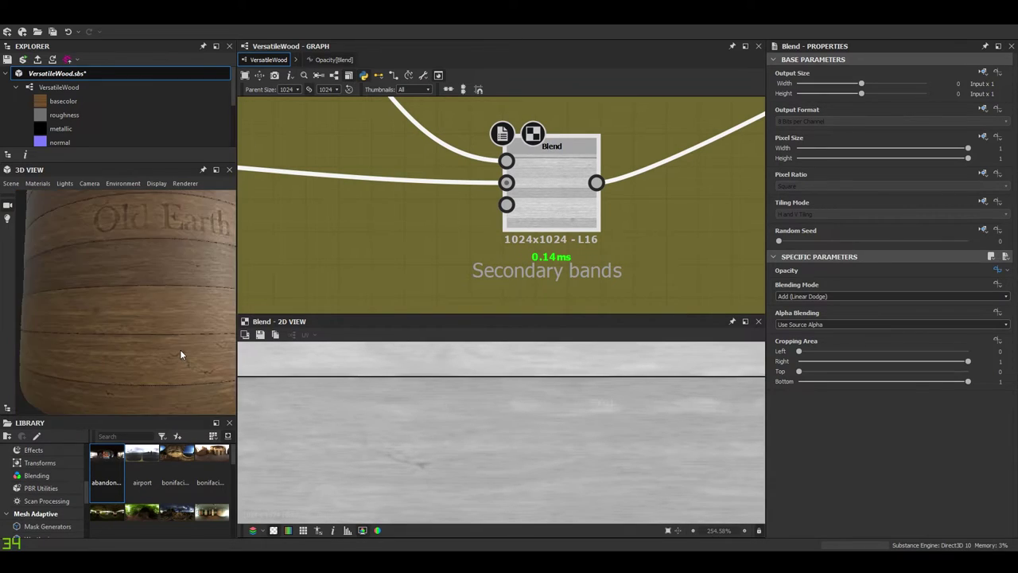
- Rotate the barrel in the 3D view to check the secondary bands on the wood
{"action": "left_click_drag", "start_coordinate": [180, 355], "coordinate": [161, 348]}
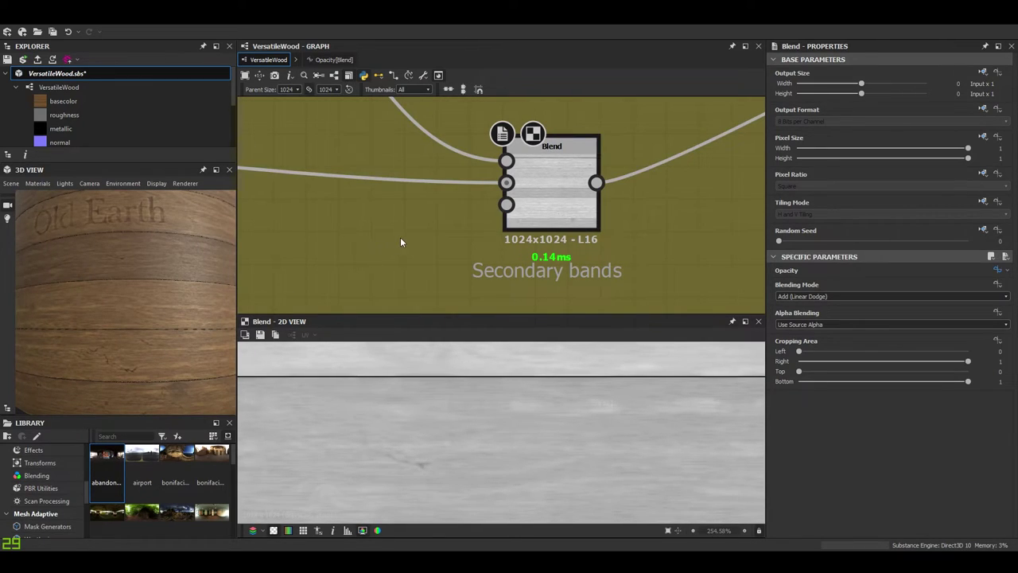
{"action": "left_click", "coordinate": [593, 183]}
{"action": "scroll", "coordinate": [593, 182], "scroll_direction": "down", "scroll_amount": 2}
{"action": "left_click_drag", "start_coordinate": [184, 318], "coordinate": [187, 357]}
- Look over the graph beyond the Secondary bands Blend, including the Additional textures, Text and bitmap, and Industrial effect frames
{"action": "scroll", "coordinate": [456, 191], "scroll_direction": "down", "scroll_amount": 3}
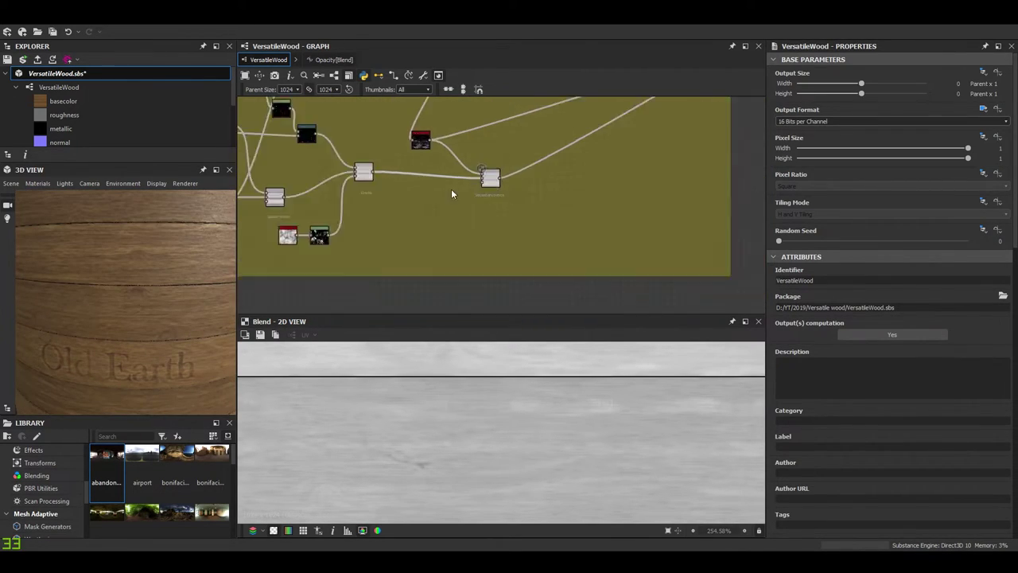
{"action": "scroll", "coordinate": [433, 252], "scroll_direction": "down", "scroll_amount": 3}
{"action": "scroll", "coordinate": [579, 189], "scroll_direction": "down", "scroll_amount": 3}
{"action": "middle_click_drag", "start_coordinate": [579, 189], "coordinate": [477, 236]}
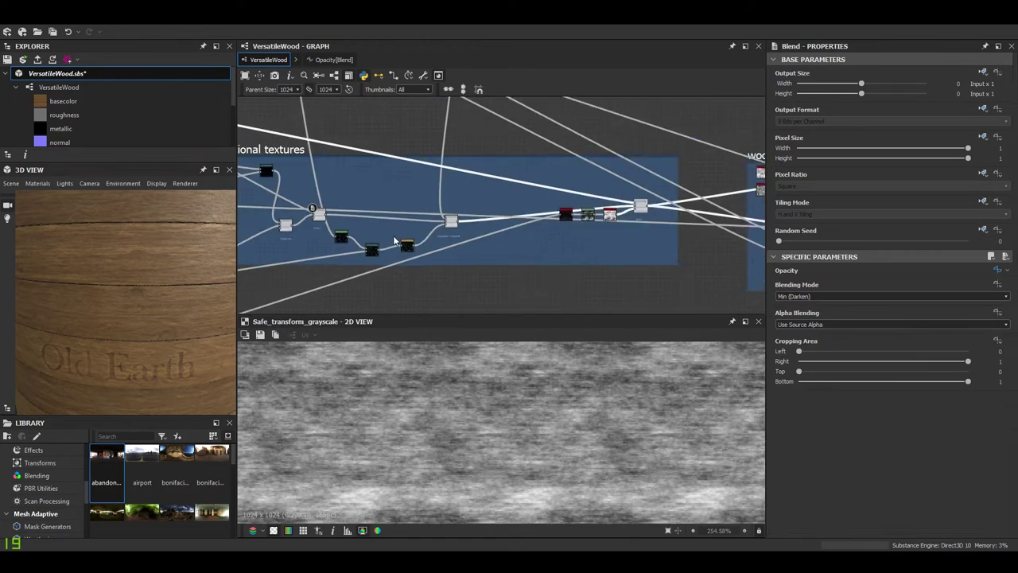
{"action": "scroll", "coordinate": [328, 208], "scroll_direction": "down", "scroll_amount": 1}
{"action": "middle_click_drag", "start_coordinate": [328, 208], "coordinate": [489, 268]}
{"action": "scroll", "coordinate": [444, 235], "scroll_direction": "down", "scroll_amount": 3}
{"action": "middle_click_drag", "start_coordinate": [445, 234], "coordinate": [553, 293]}
{"action": "middle_click_drag", "start_coordinate": [384, 174], "coordinate": [459, 284]}
{"action": "scroll", "coordinate": [413, 223], "scroll_direction": "up", "scroll_amount": 2}
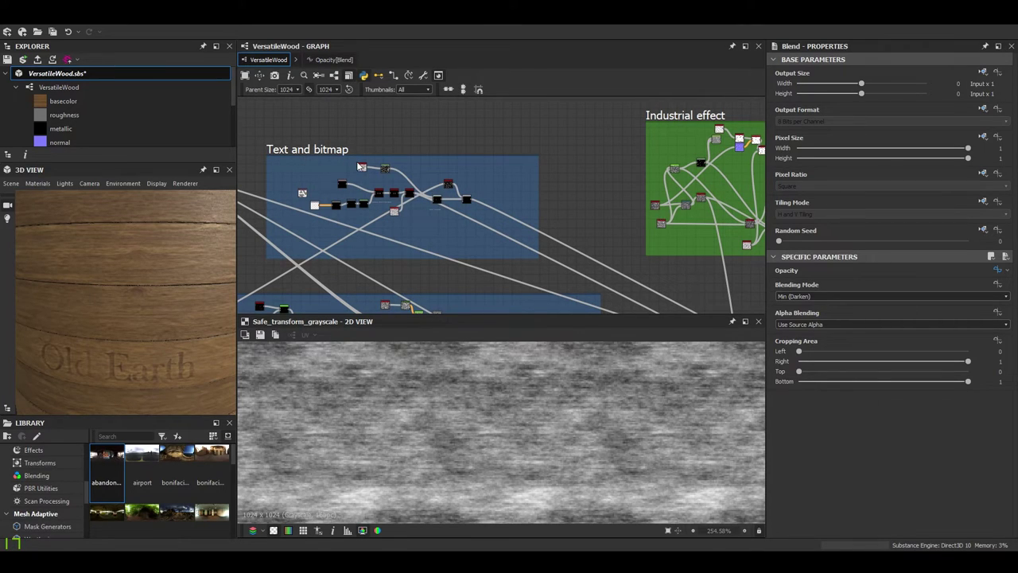
{"action": "scroll", "coordinate": [424, 188], "scroll_direction": "down", "scroll_amount": 2}
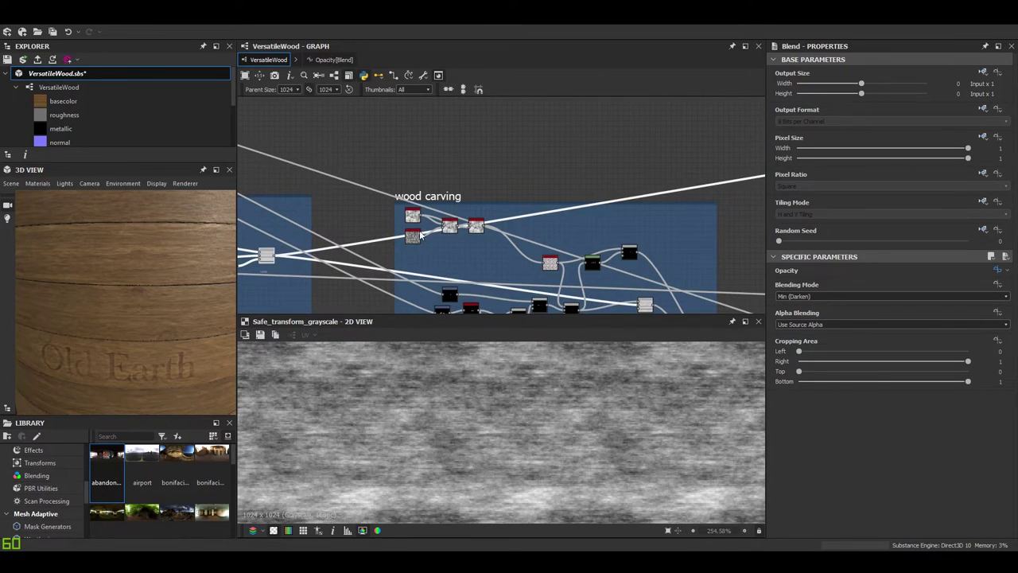
- Examine the wood carving frame and the chain of nodes in the Additional textures frame
{"action": "middle_click_drag", "start_coordinate": [473, 239], "coordinate": [440, 210]}
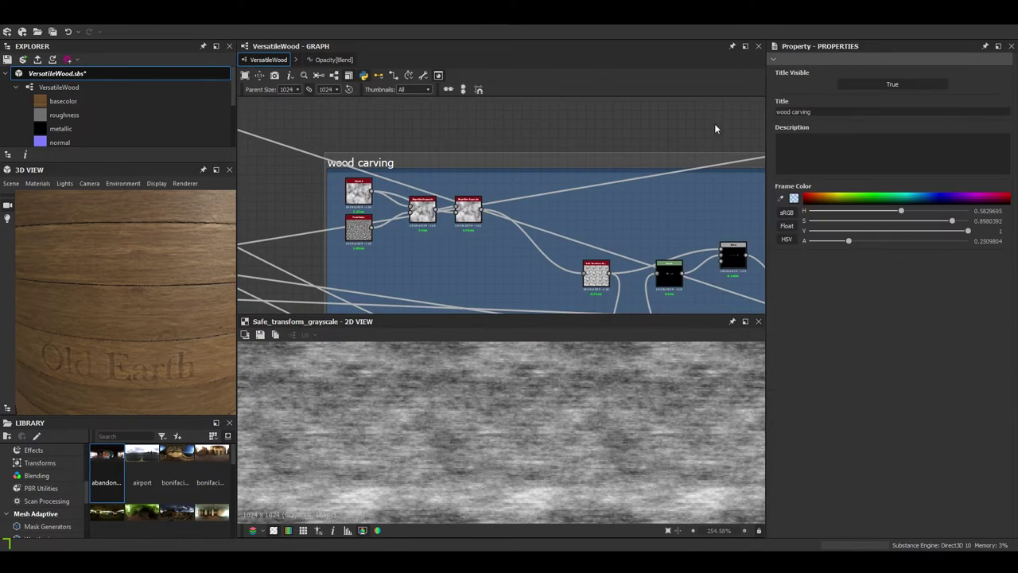
{"action": "scroll", "coordinate": [451, 191], "scroll_direction": "down", "scroll_amount": 1}
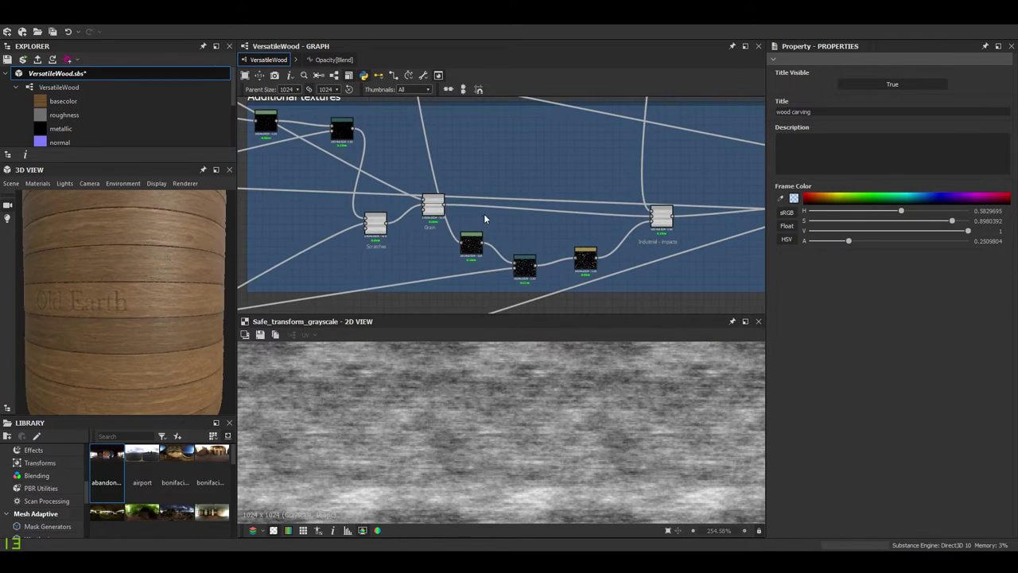
{"action": "scroll", "coordinate": [524, 202], "scroll_direction": "down", "scroll_amount": 3}
{"action": "middle_click_drag", "start_coordinate": [519, 206], "coordinate": [539, 221]}
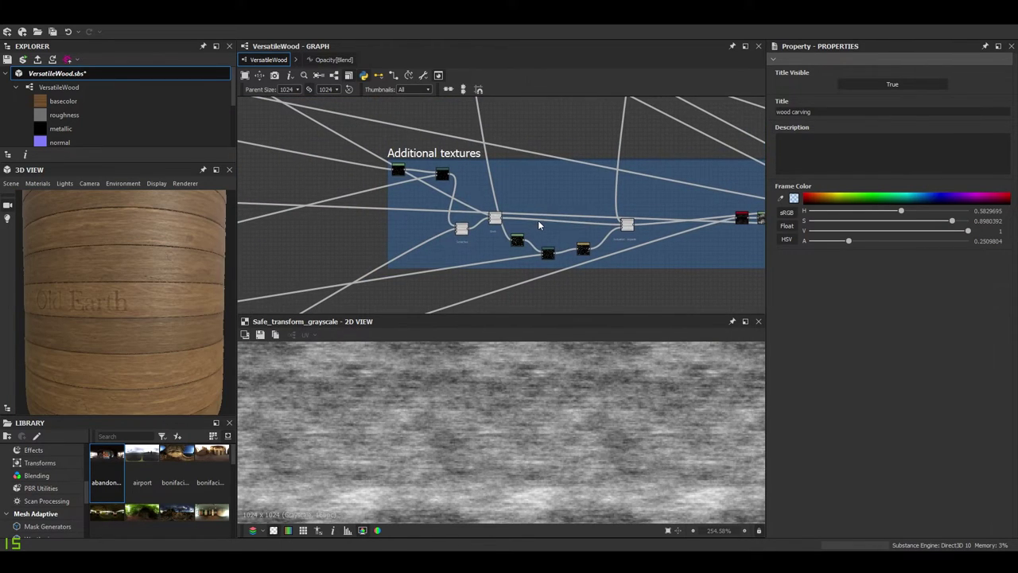
{"action": "scroll", "coordinate": [538, 226], "scroll_direction": "up", "scroll_amount": 2}
{"action": "scroll", "coordinate": [469, 221], "scroll_direction": "down", "scroll_amount": 3}
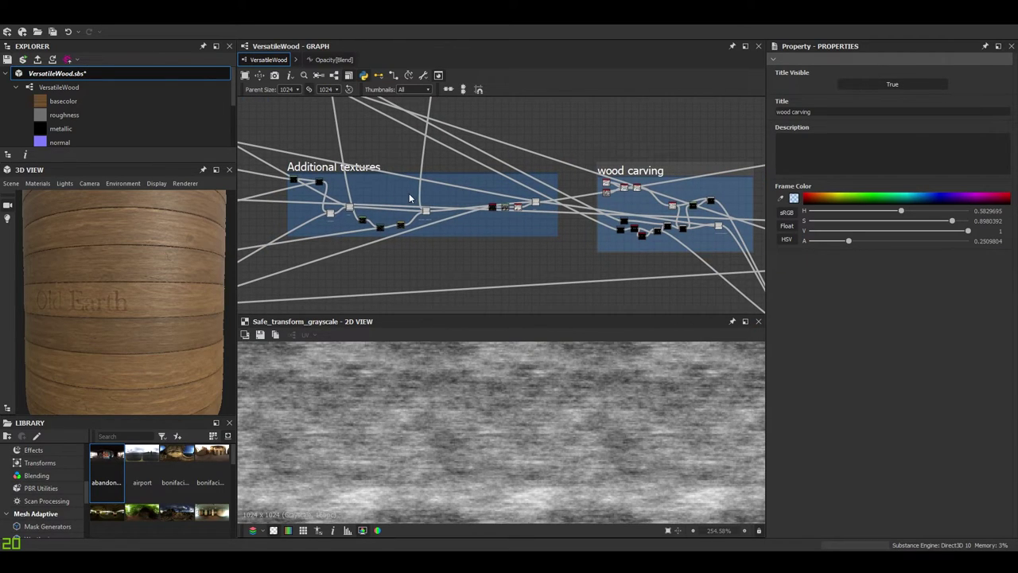
- Preview the Scratches Blend and its blending settings, and the scratch Levels at the start of the Additional textures frame
{"action": "scroll", "coordinate": [408, 197], "scroll_direction": "up", "scroll_amount": 6}
{"action": "left_click", "coordinate": [527, 250]}
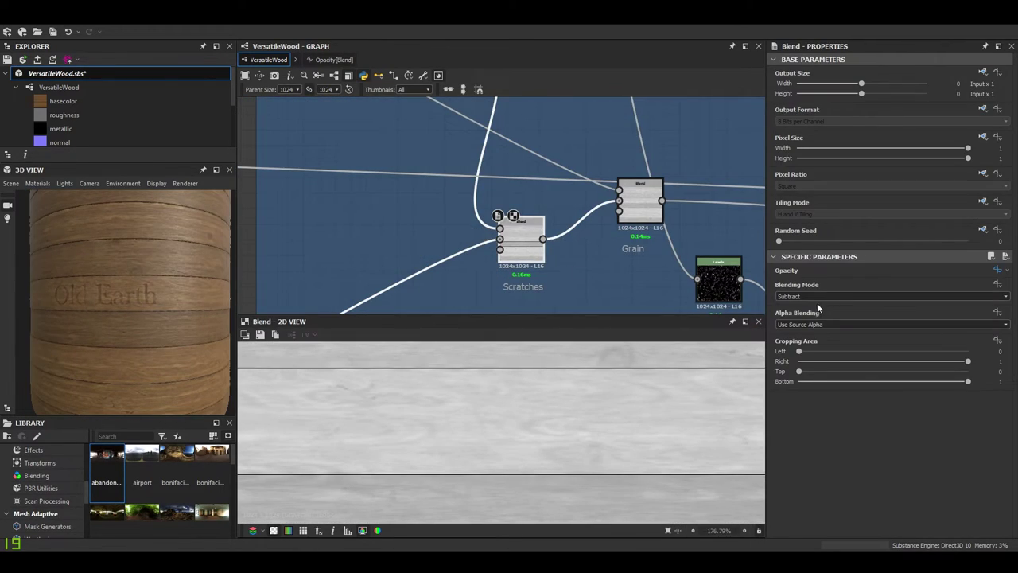
{"action": "scroll", "coordinate": [487, 155], "scroll_direction": "down", "scroll_amount": 2}
{"action": "middle_click_drag", "start_coordinate": [472, 104], "coordinate": [544, 210]}
{"action": "scroll", "coordinate": [545, 210], "scroll_direction": "up", "scroll_amount": 2}
{"action": "double_click", "coordinate": [380, 181]}
{"action": "scroll", "coordinate": [420, 290], "scroll_direction": "down", "scroll_amount": 2}
{"action": "scroll", "coordinate": [436, 448], "scroll_direction": "up", "scroll_amount": 1}
- Trace the scratch Levels input back to the Scratches Generator and preview that generator
{"action": "middle_click_drag", "start_coordinate": [412, 271], "coordinate": [713, 300]}
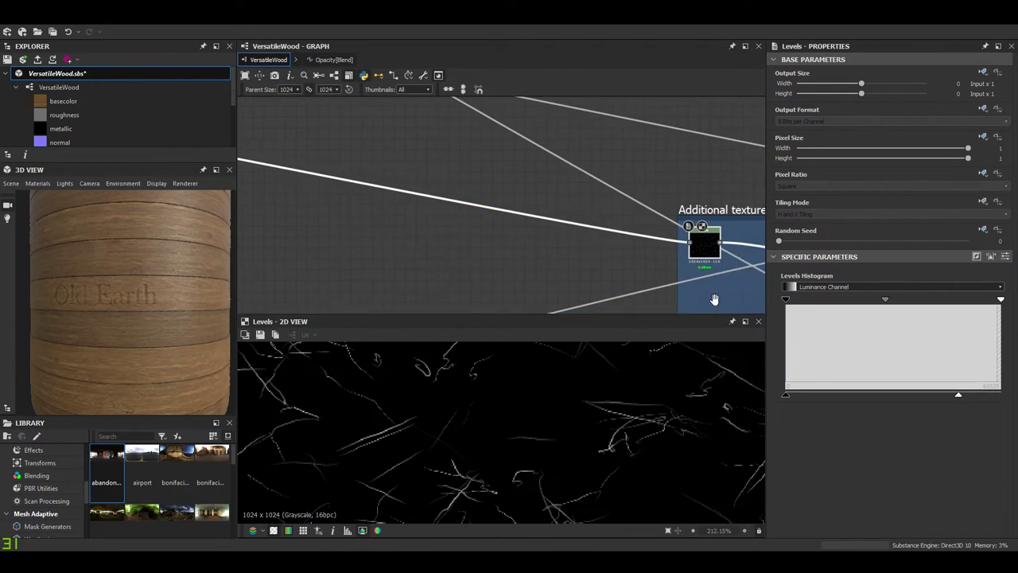
{"action": "scroll", "coordinate": [434, 221], "scroll_direction": "down", "scroll_amount": 3}
{"action": "middle_click_drag", "start_coordinate": [425, 218], "coordinate": [757, 298]}
{"action": "middle_click_drag", "start_coordinate": [434, 246], "coordinate": [727, 278]}
{"action": "scroll", "coordinate": [505, 234], "scroll_direction": "up", "scroll_amount": 1}
{"action": "middle_click_drag", "start_coordinate": [483, 234], "coordinate": [613, 232]}
{"action": "scroll", "coordinate": [417, 251], "scroll_direction": "down", "scroll_amount": 4}
{"action": "middle_click_drag", "start_coordinate": [418, 251], "coordinate": [611, 186]}
{"action": "scroll", "coordinate": [469, 236], "scroll_direction": "up", "scroll_amount": 4}
{"action": "scroll", "coordinate": [469, 237], "scroll_direction": "up", "scroll_amount": 3}
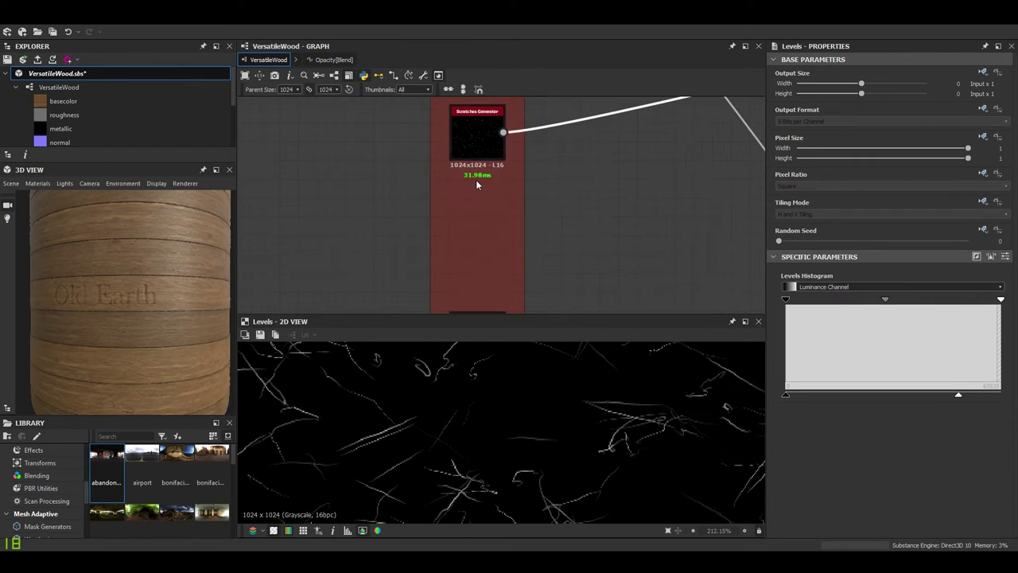
{"action": "left_click", "coordinate": [477, 133]}
- Review the Scratches Generator's spline, luminance and fade parameters against its scratch pattern
{"action": "middle_click_drag", "start_coordinate": [534, 149], "coordinate": [514, 231]}
{"action": "scroll", "coordinate": [907, 430], "scroll_direction": "down", "scroll_amount": 10}
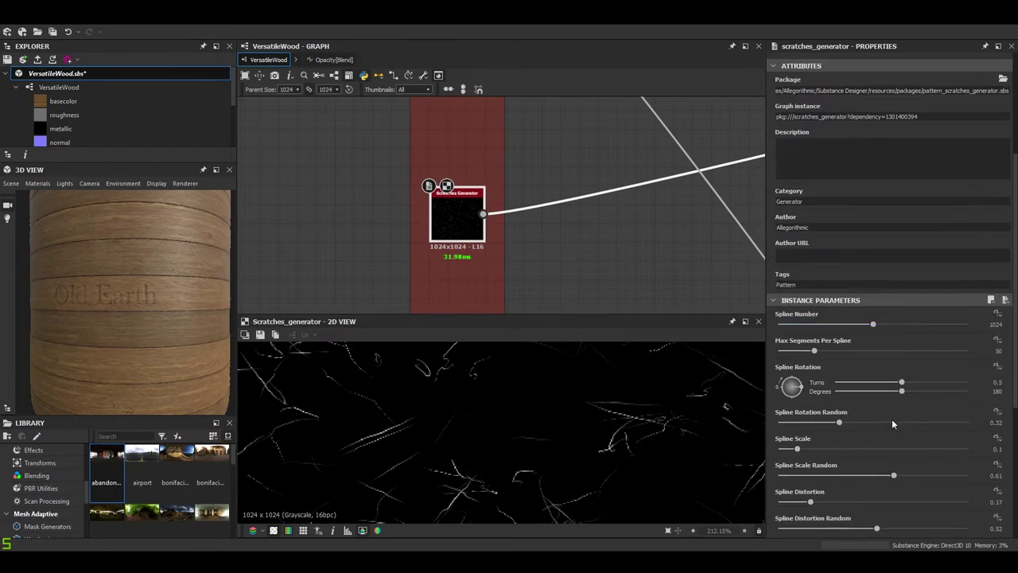
{"action": "middle_click_drag", "start_coordinate": [551, 407], "coordinate": [532, 487]}
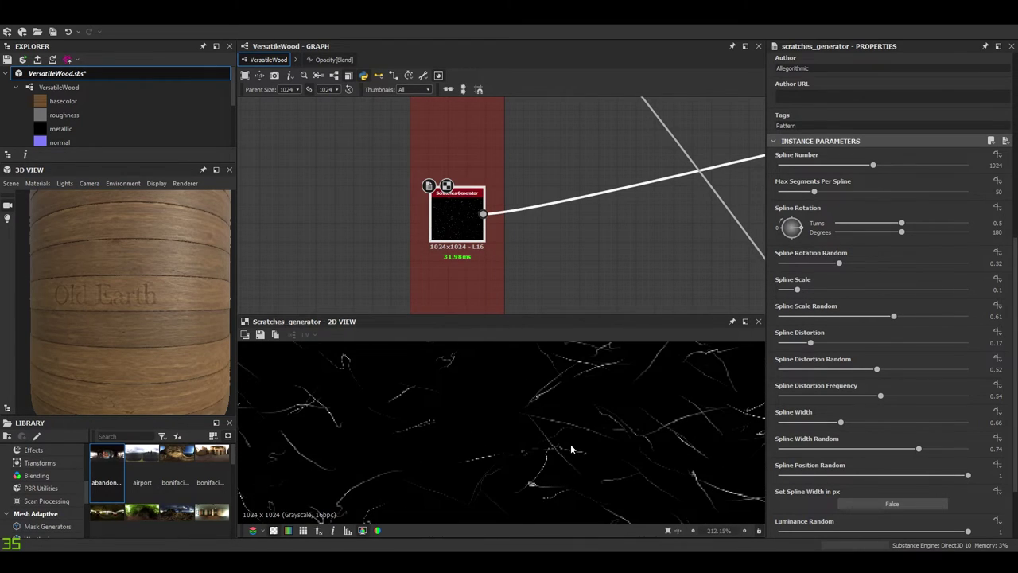
{"action": "scroll", "coordinate": [570, 450], "scroll_direction": "up", "scroll_amount": 1}
{"action": "scroll", "coordinate": [480, 402], "scroll_direction": "up", "scroll_amount": 1}
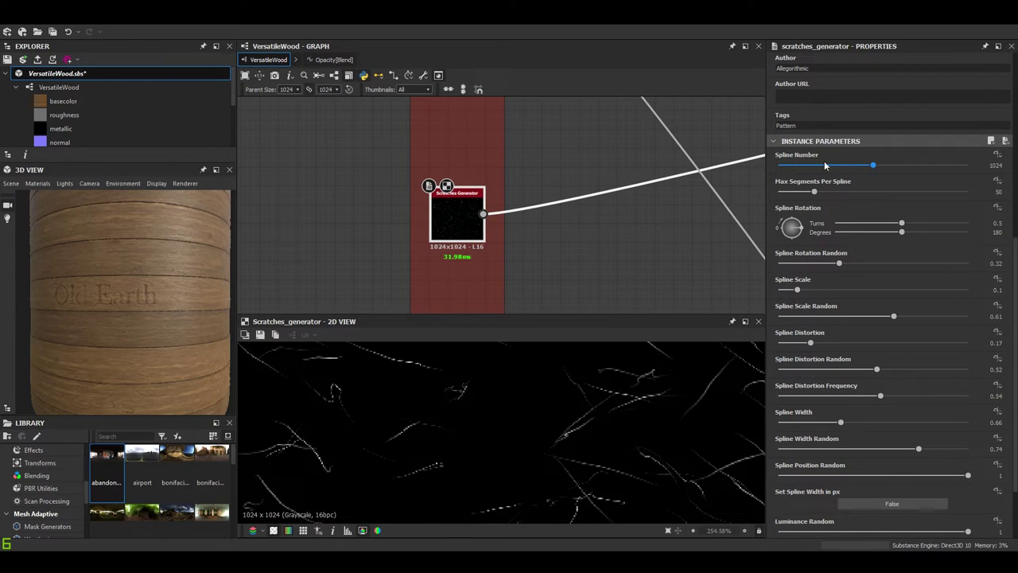
{"action": "scroll", "coordinate": [602, 404], "scroll_direction": "down", "scroll_amount": 4}
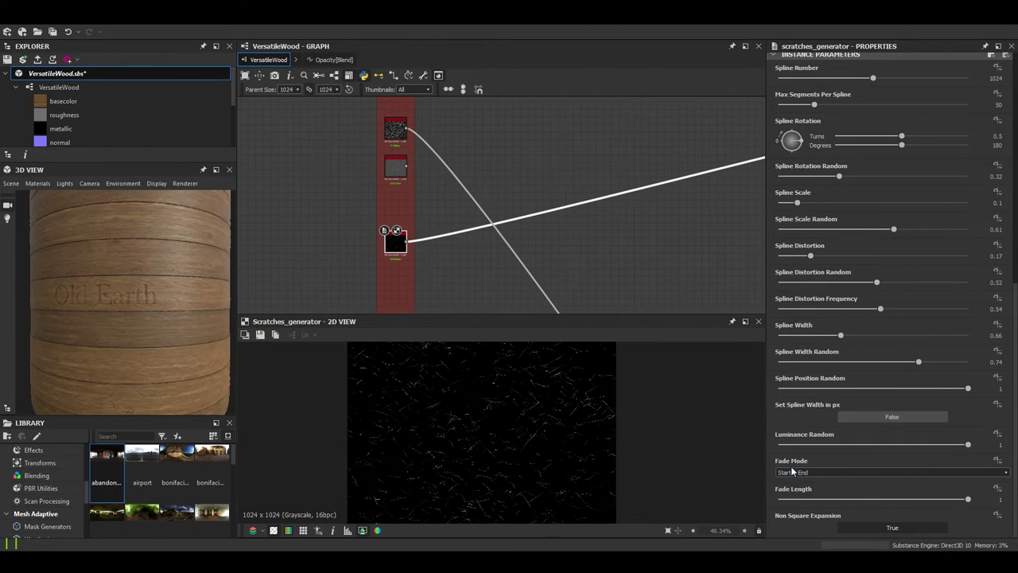
- Preview the Levels after the Scratches Generator and check its Level Out High value in the slider display
{"action": "scroll", "coordinate": [567, 263], "scroll_direction": "down", "scroll_amount": 2}
{"action": "middle_click_drag", "start_coordinate": [566, 264], "coordinate": [262, 302]}
{"action": "scroll", "coordinate": [548, 191], "scroll_direction": "down", "scroll_amount": 1}
{"action": "middle_click_drag", "start_coordinate": [529, 104], "coordinate": [270, 119]}
{"action": "middle_click_drag", "start_coordinate": [715, 302], "coordinate": [533, 222]}
{"action": "left_click", "coordinate": [554, 205]}
{"action": "scroll", "coordinate": [555, 206], "scroll_direction": "up", "scroll_amount": 5}
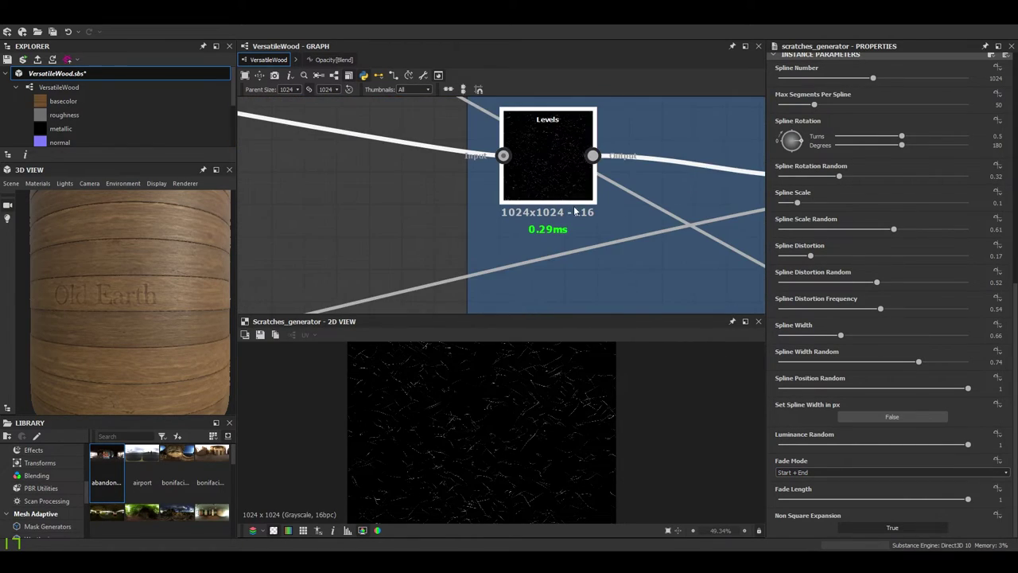
{"action": "scroll", "coordinate": [509, 454], "scroll_direction": "up", "scroll_amount": 5}
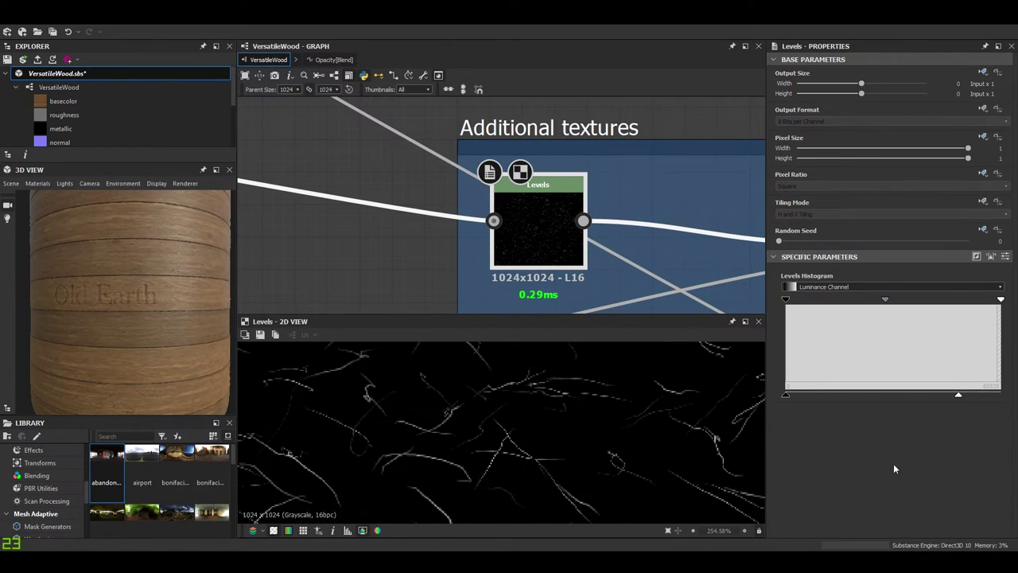
{"action": "left_click", "coordinate": [1006, 256]}
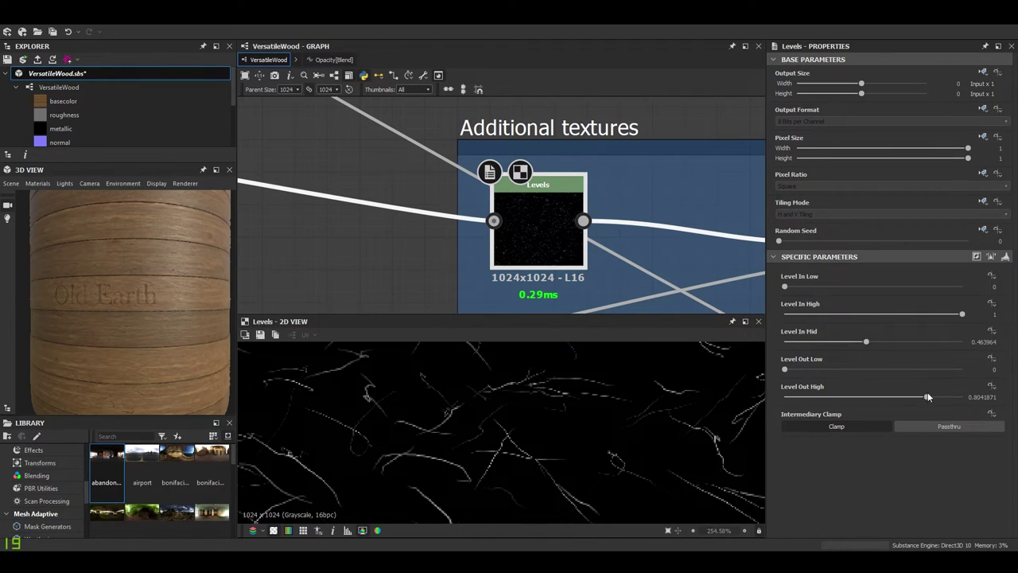
{"action": "left_click", "coordinate": [1008, 257]}
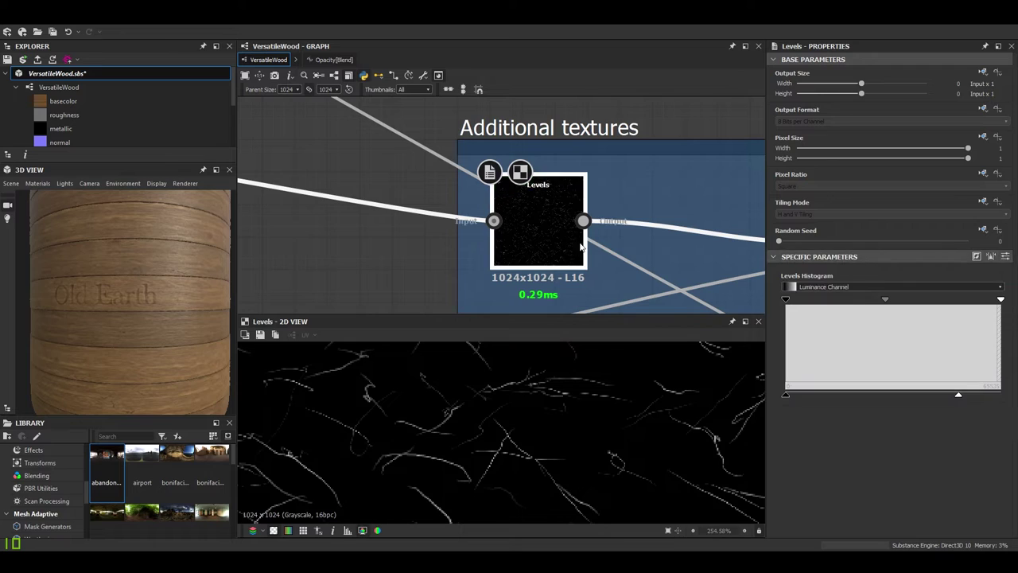
- Preview the Directional Warp after the scratch Levels and inspect the distorted scratches and warp settings
{"action": "scroll", "coordinate": [583, 245], "scroll_direction": "down", "scroll_amount": 5}
{"action": "middle_click_drag", "start_coordinate": [583, 245], "coordinate": [397, 221]}
{"action": "scroll", "coordinate": [496, 227], "scroll_direction": "up", "scroll_amount": 5}
{"action": "double_click", "coordinate": [497, 229]}
{"action": "scroll", "coordinate": [525, 418], "scroll_direction": "up", "scroll_amount": 2}
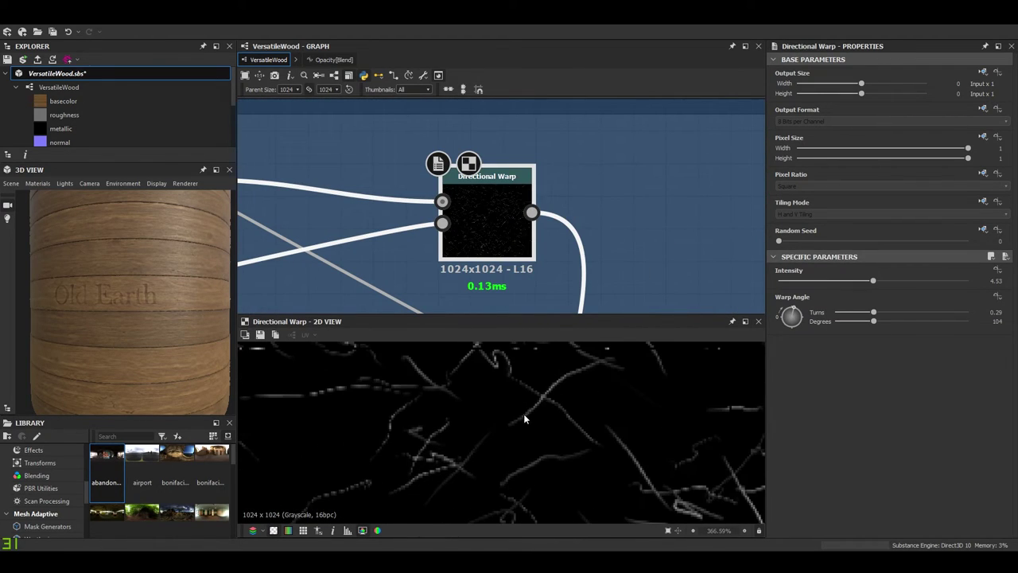
- Set the scratch Directional Warp's Intensity to 100 and its Warp Angle to 1 degree
{"action": "left_click_drag", "start_coordinate": [788, 323], "coordinate": [792, 298]}
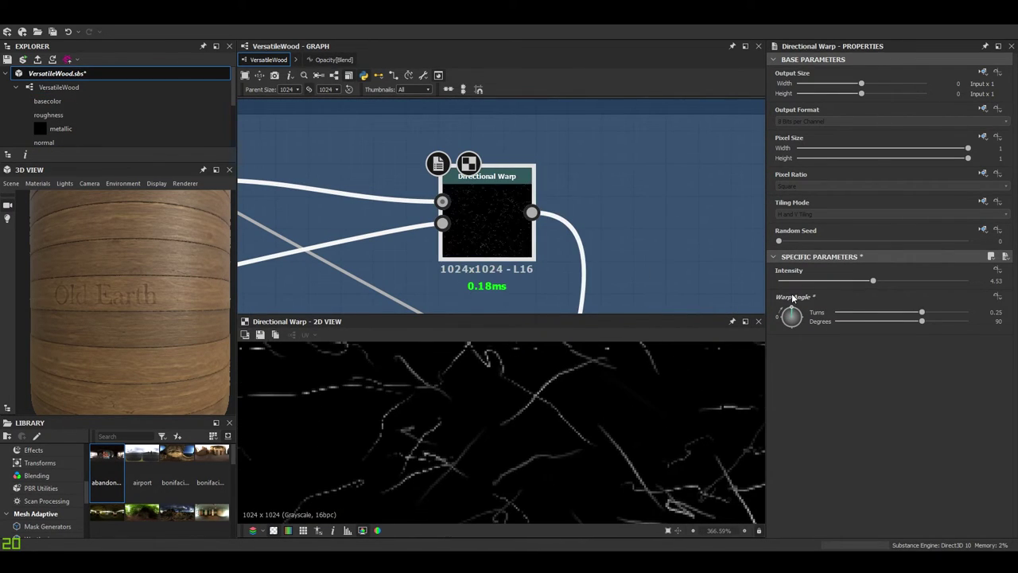
{"action": "type", "text": "100"}
{"action": "key", "text": "Return"}
{"action": "scroll", "coordinate": [527, 450], "scroll_direction": "down", "scroll_amount": 7}
{"action": "scroll", "coordinate": [549, 455], "scroll_direction": "up", "scroll_amount": 6}
{"action": "middle_click_drag", "start_coordinate": [569, 461], "coordinate": [563, 455]}
{"action": "left_click", "coordinate": [785, 317]}
{"action": "scroll", "coordinate": [466, 451], "scroll_direction": "down", "scroll_amount": 9}
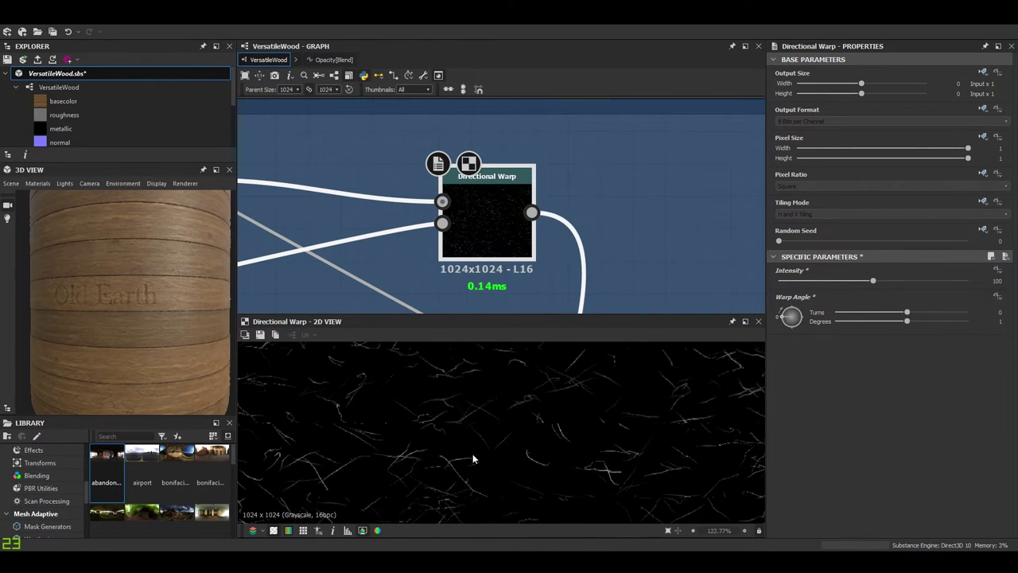
- Examine the distorted scratch lines of the Directional Warp at several magnifications, from the whole pattern down to single strokes
{"action": "middle_click_drag", "start_coordinate": [466, 459], "coordinate": [477, 448]}
{"action": "scroll", "coordinate": [530, 239], "scroll_direction": "down", "scroll_amount": 3}
{"action": "scroll", "coordinate": [533, 244], "scroll_direction": "up", "scroll_amount": 1}
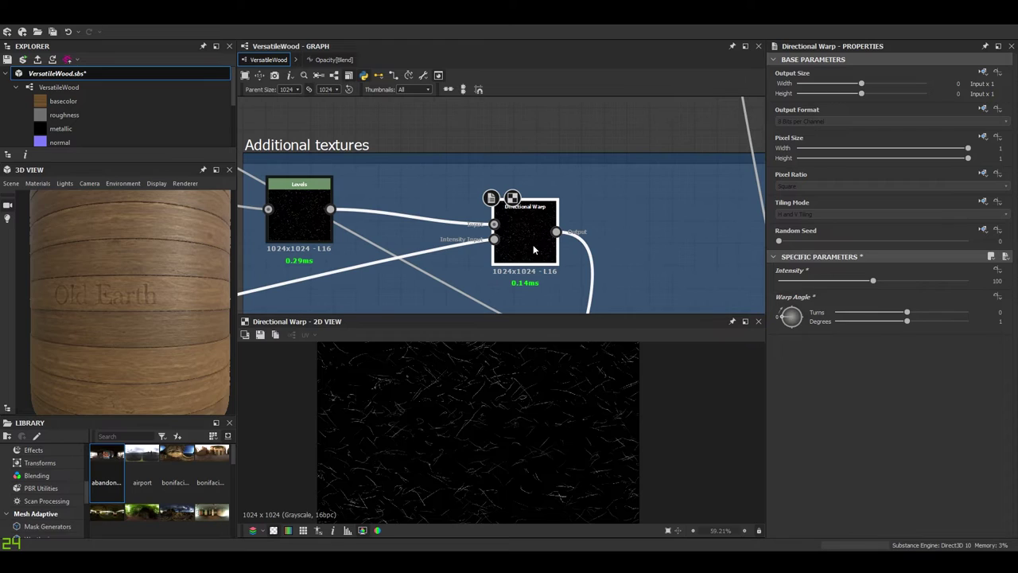
{"action": "scroll", "coordinate": [530, 244], "scroll_direction": "up", "scroll_amount": 3}
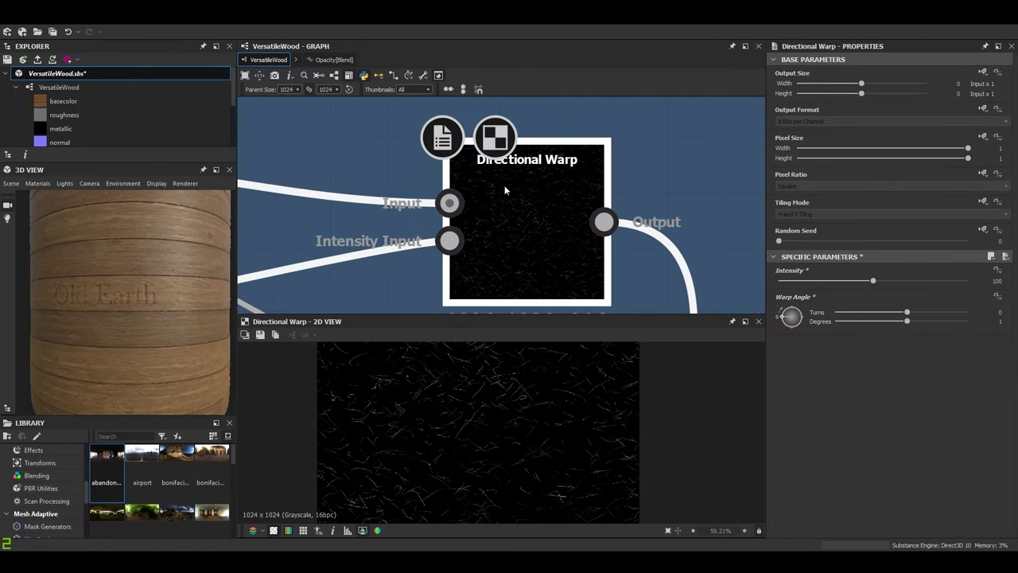
{"action": "scroll", "coordinate": [467, 481], "scroll_direction": "up", "scroll_amount": 10}
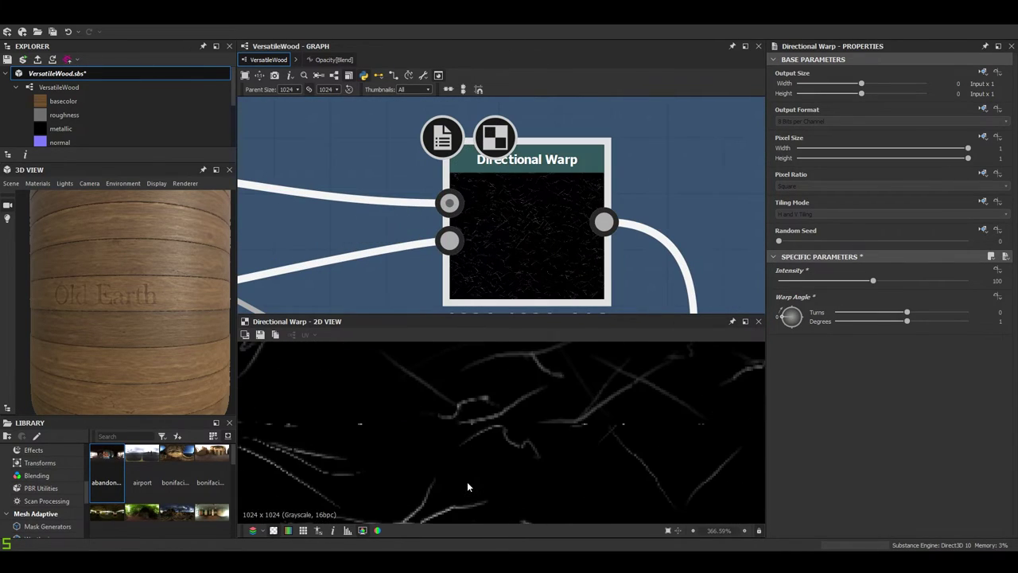
{"action": "scroll", "coordinate": [437, 431], "scroll_direction": "down", "scroll_amount": 4}
{"action": "middle_click_drag", "start_coordinate": [437, 431], "coordinate": [497, 416]}
{"action": "scroll", "coordinate": [399, 407], "scroll_direction": "up", "scroll_amount": 4}
{"action": "middle_click_drag", "start_coordinate": [399, 406], "coordinate": [446, 430]}
{"action": "scroll", "coordinate": [445, 430], "scroll_direction": "up", "scroll_amount": 4}
{"action": "middle_click_drag", "start_coordinate": [297, 440], "coordinate": [576, 428]}
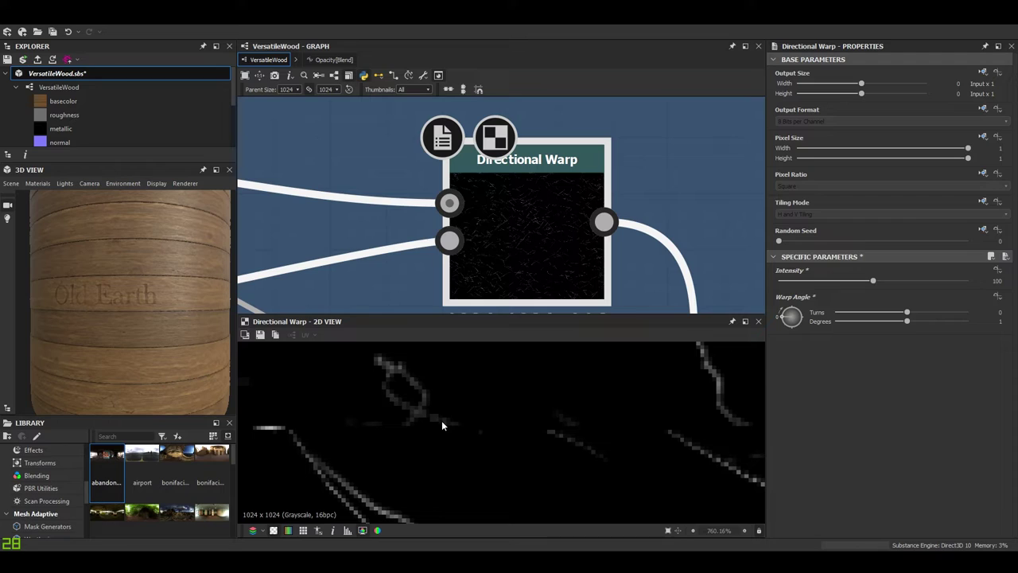
{"action": "middle_click_drag", "start_coordinate": [487, 437], "coordinate": [435, 434]}
- Follow the Scratches Blend to the Grain Blend and inspect that Blend's settings and wood planks
{"action": "scroll", "coordinate": [518, 112], "scroll_direction": "down", "scroll_amount": 4}
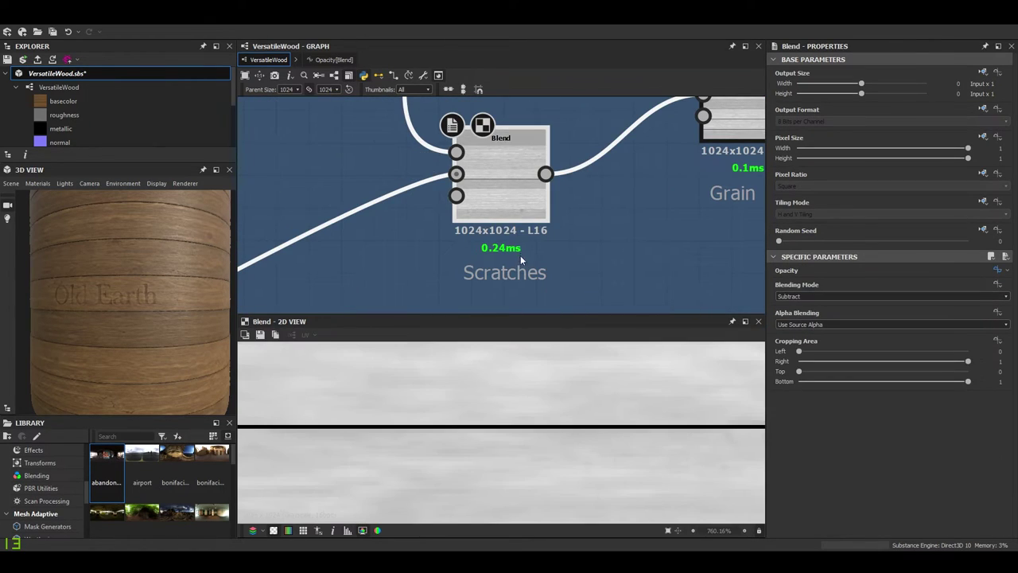
{"action": "scroll", "coordinate": [594, 234], "scroll_direction": "down", "scroll_amount": 3}
{"action": "middle_click_drag", "start_coordinate": [595, 235], "coordinate": [392, 219]}
{"action": "scroll", "coordinate": [495, 166], "scroll_direction": "up", "scroll_amount": 4}
{"action": "double_click", "coordinate": [496, 166]}
{"action": "middle_click_drag", "start_coordinate": [415, 275], "coordinate": [527, 263]}
{"action": "scroll", "coordinate": [168, 360], "scroll_direction": "up", "scroll_amount": 4}
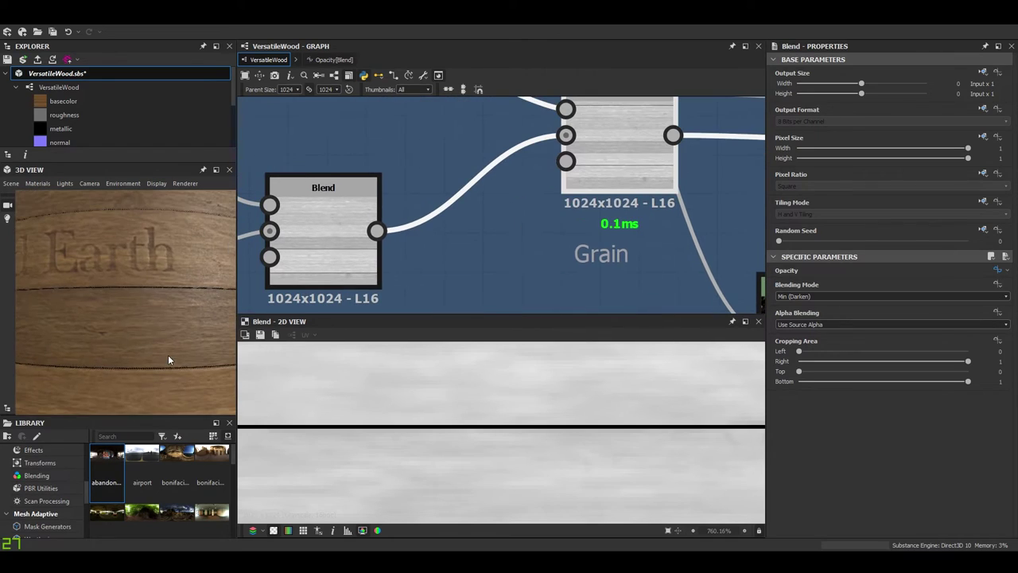
- Set the default of the graph's Grainy fibers input parameter to 0.51
{"action": "left_click", "coordinate": [480, 273]}
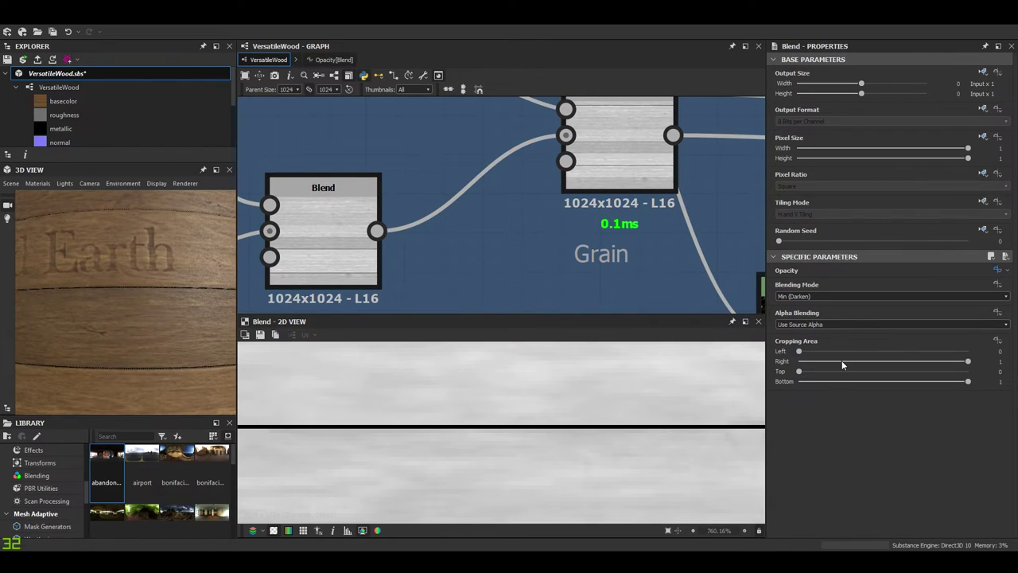
{"action": "scroll", "coordinate": [841, 364], "scroll_direction": "down", "scroll_amount": 6}
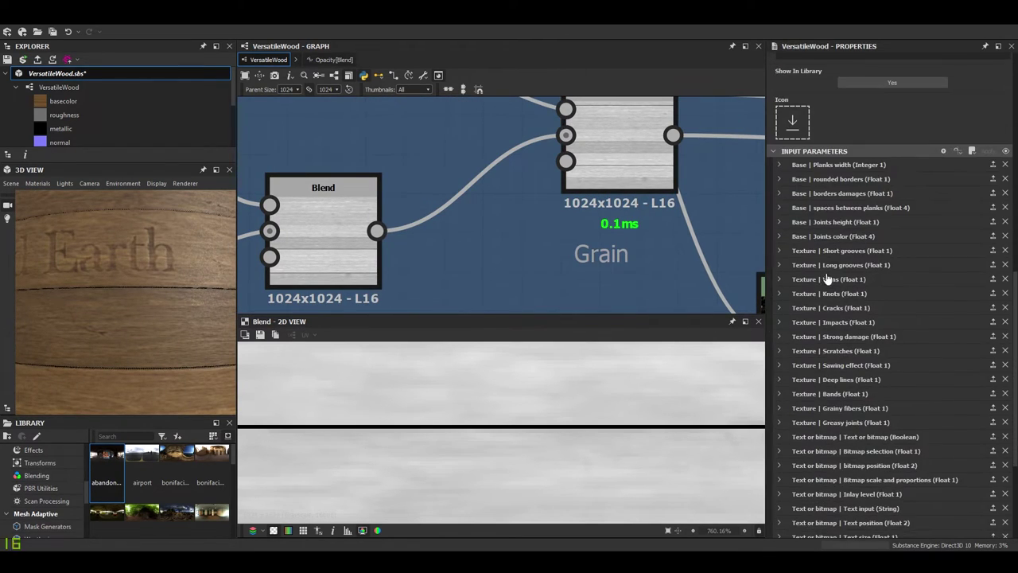
{"action": "left_click", "coordinate": [778, 408]}
{"action": "scroll", "coordinate": [845, 389], "scroll_direction": "down", "scroll_amount": 4}
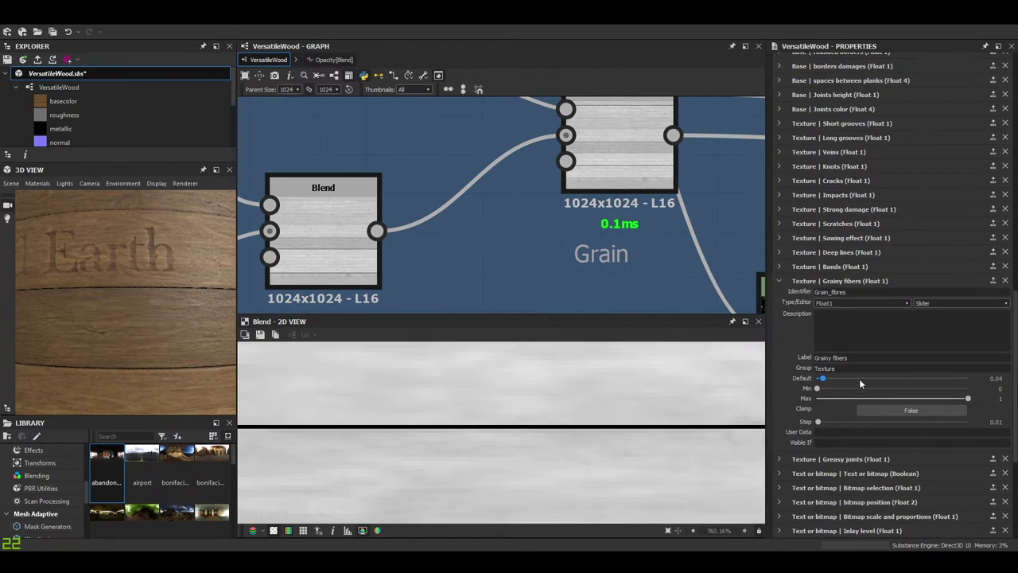
{"action": "left_click", "coordinate": [894, 380]}
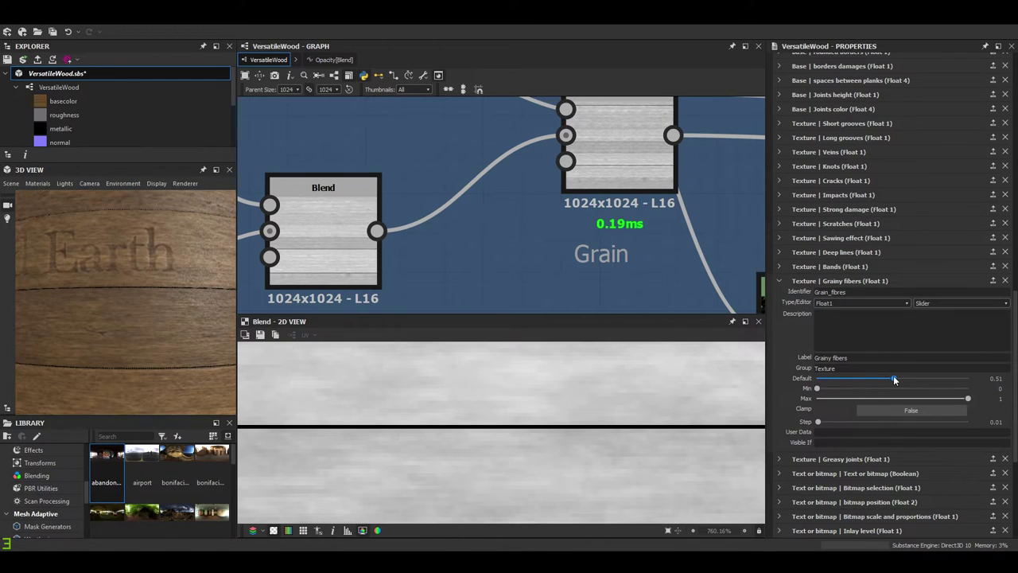
- Check the grainy fibers on the barrel in an enlarged 3D view
{"action": "left_click", "coordinate": [218, 169]}
{"action": "scroll", "coordinate": [281, 278], "scroll_direction": "down", "scroll_amount": 3}
{"action": "left_click_drag", "start_coordinate": [428, 359], "coordinate": [474, 370]}
{"action": "scroll", "coordinate": [434, 372], "scroll_direction": "down", "scroll_amount": 2}
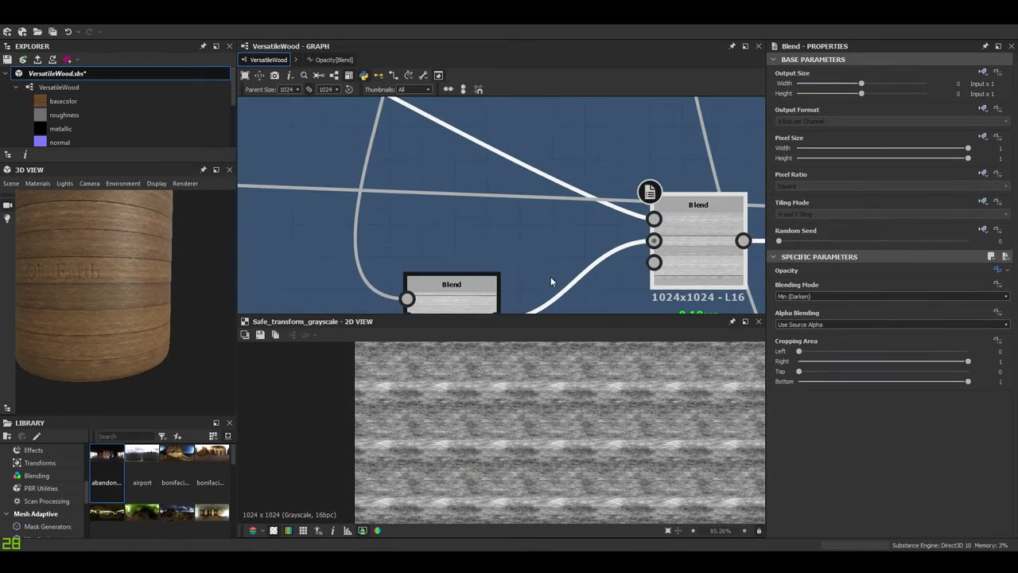
- Trace the Grain Blend's foreground input back to the Safe Transform Grayscale in the Fibers, veins frame
{"action": "middle_click_drag", "start_coordinate": [551, 278], "coordinate": [435, 239]}
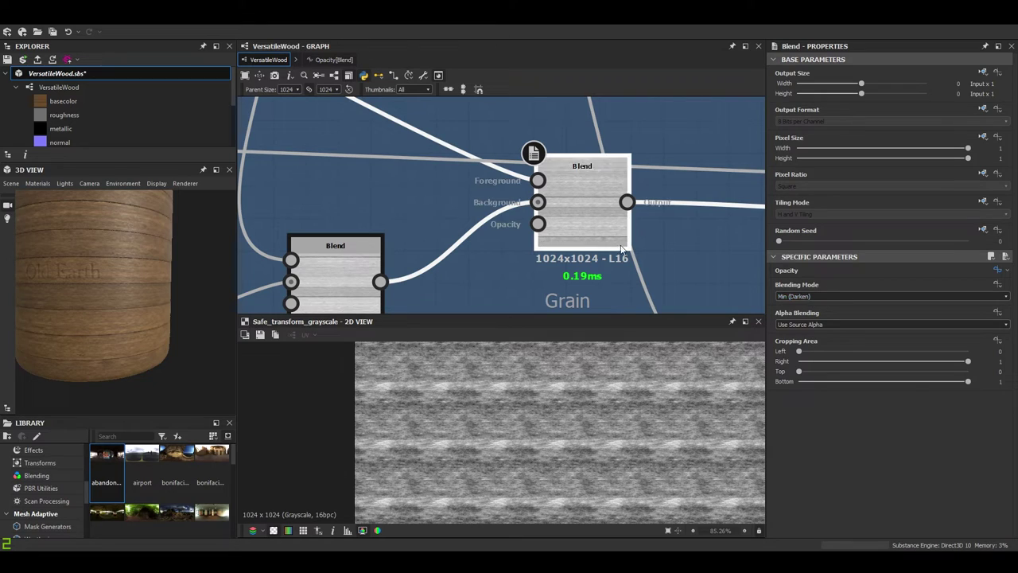
{"action": "double_click", "coordinate": [582, 209]}
{"action": "double_click", "coordinate": [532, 180]}
{"action": "scroll", "coordinate": [524, 204], "scroll_direction": "down", "scroll_amount": 5}
{"action": "middle_click_drag", "start_coordinate": [481, 205], "coordinate": [565, 293]}
{"action": "scroll", "coordinate": [477, 223], "scroll_direction": "down", "scroll_amount": 3}
{"action": "middle_click_drag", "start_coordinate": [391, 189], "coordinate": [643, 288]}
{"action": "middle_click_drag", "start_coordinate": [389, 140], "coordinate": [762, 348]}
{"action": "scroll", "coordinate": [509, 202], "scroll_direction": "down", "scroll_amount": 4}
{"action": "middle_click_drag", "start_coordinate": [438, 191], "coordinate": [588, 295]}
{"action": "scroll", "coordinate": [569, 258], "scroll_direction": "up", "scroll_amount": 10}
{"action": "middle_click_drag", "start_coordinate": [292, 114], "coordinate": [438, 224]}
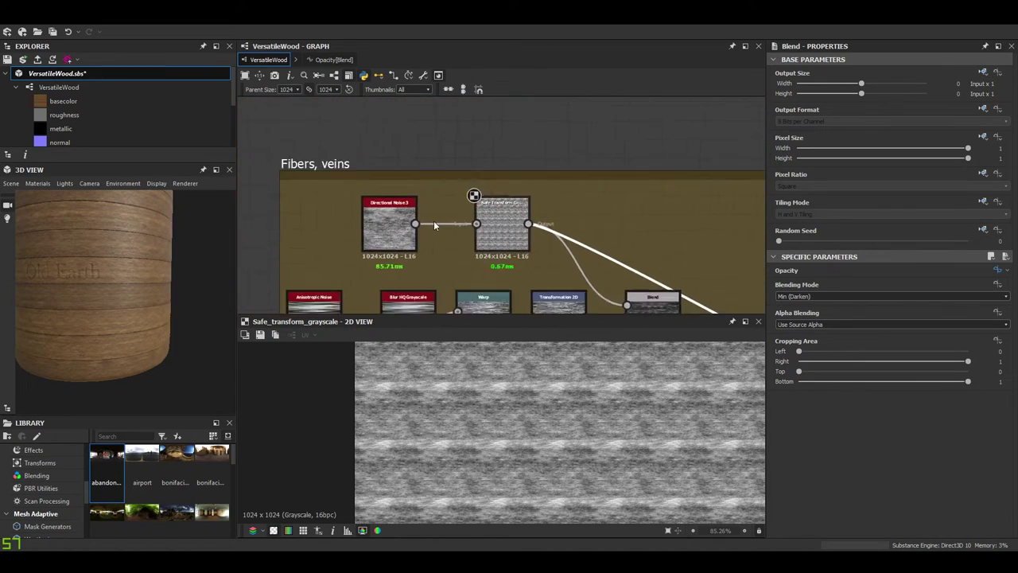
- Preview Directional Noise 3 and the Safe Transform Grayscale after it, and check the transform's Tile value
{"action": "double_click", "coordinate": [325, 233]}
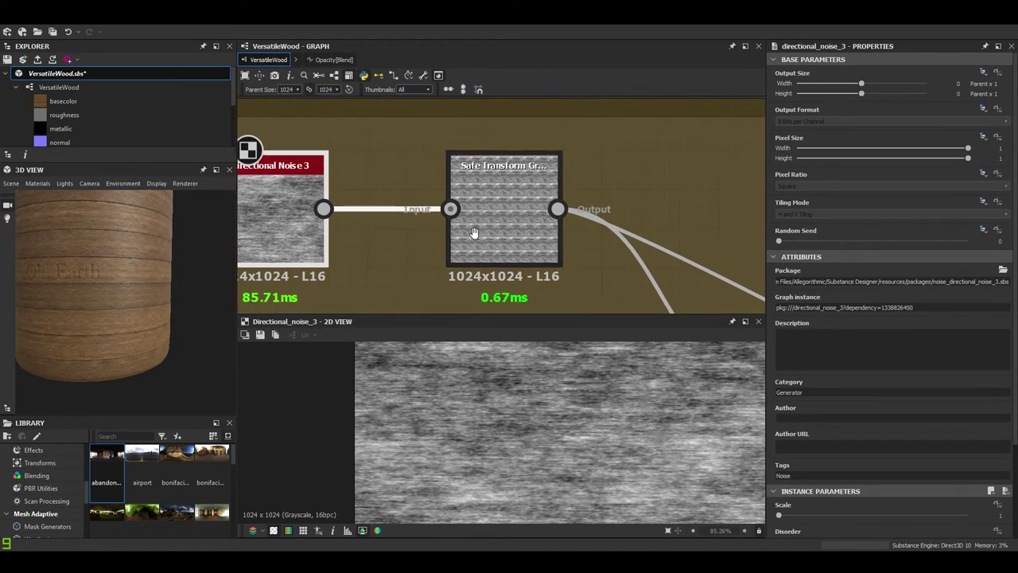
{"action": "scroll", "coordinate": [568, 467], "scroll_direction": "up", "scroll_amount": 3}
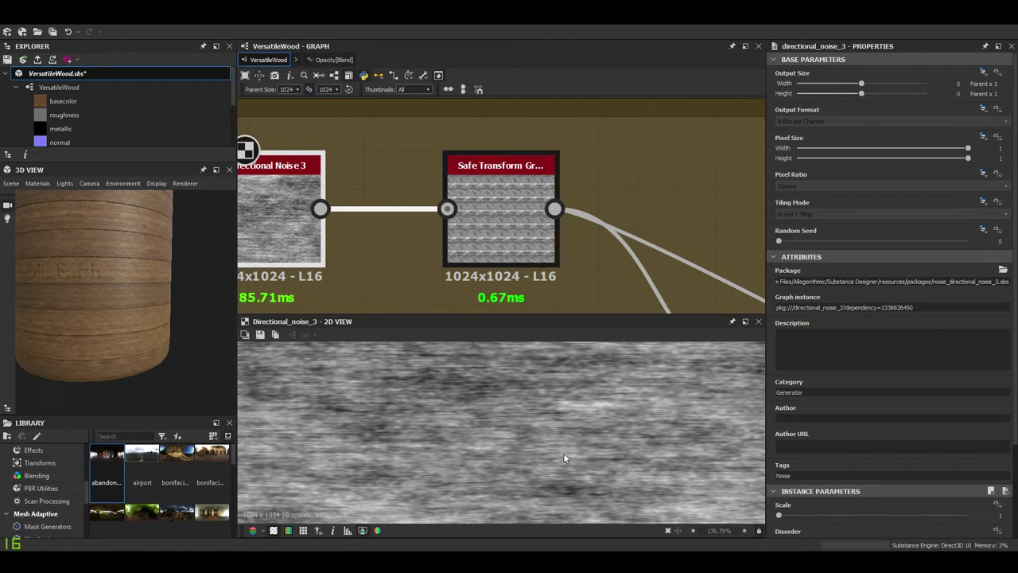
{"action": "scroll", "coordinate": [636, 449], "scroll_direction": "down", "scroll_amount": 4}
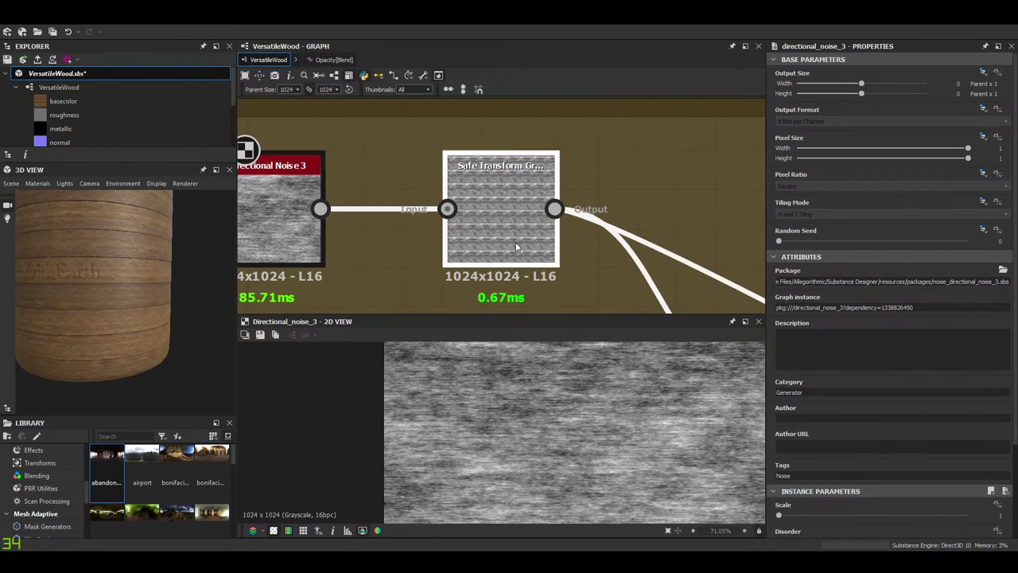
{"action": "double_click", "coordinate": [515, 242]}
{"action": "scroll", "coordinate": [892, 485], "scroll_direction": "down", "scroll_amount": 3}
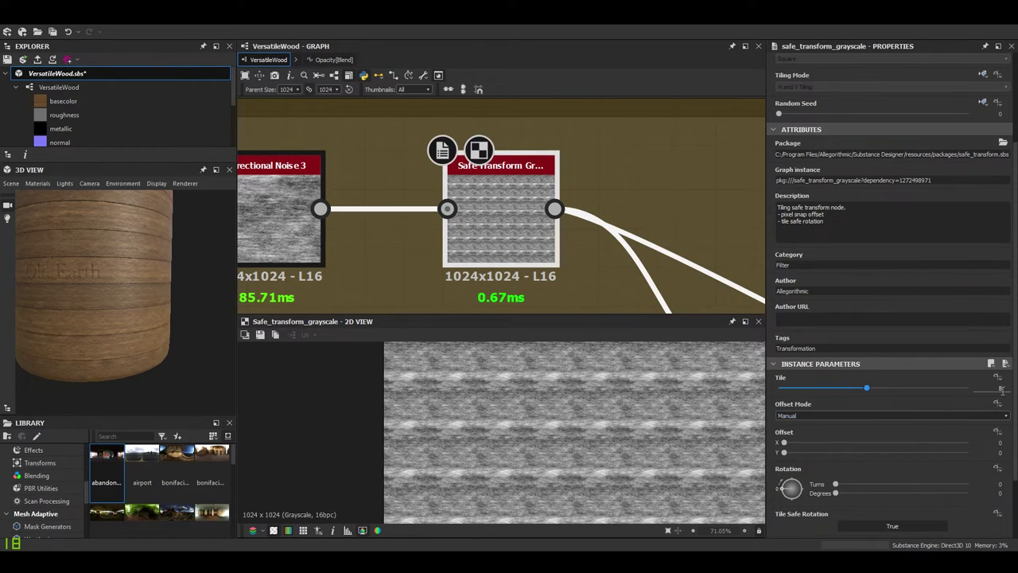
{"action": "scroll", "coordinate": [689, 472], "scroll_direction": "down", "scroll_amount": 1}
{"action": "scroll", "coordinate": [559, 239], "scroll_direction": "down", "scroll_amount": 1}
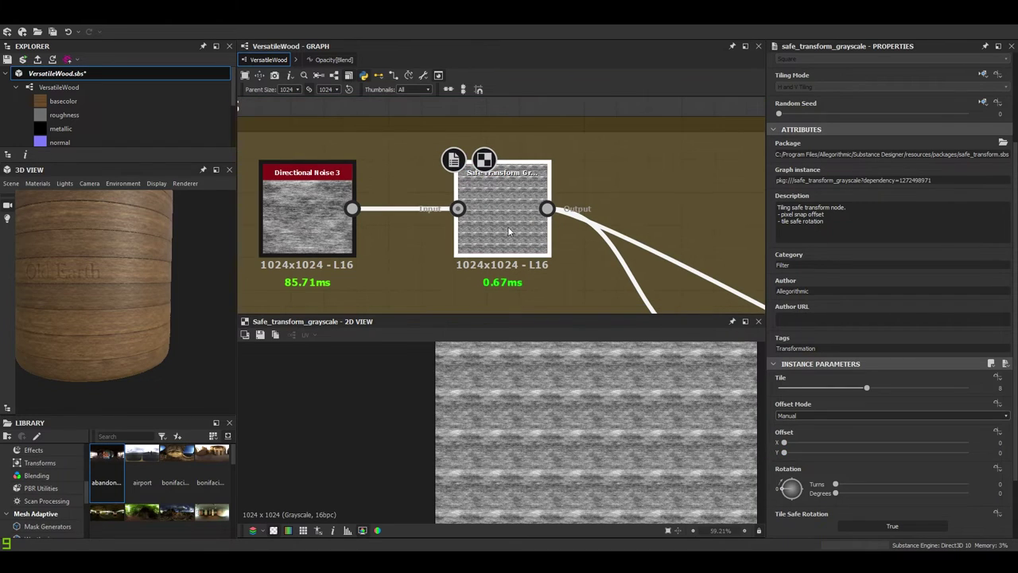
- Follow the Safe Transform Grayscale output from the fibers section back to the Grain Blend
{"action": "middle_click_drag", "start_coordinate": [582, 194], "coordinate": [445, 172]}
{"action": "scroll", "coordinate": [567, 264], "scroll_direction": "down", "scroll_amount": 5}
{"action": "middle_click_drag", "start_coordinate": [566, 226], "coordinate": [445, 120]}
{"action": "scroll", "coordinate": [620, 275], "scroll_direction": "up", "scroll_amount": 8}
{"action": "middle_click_drag", "start_coordinate": [585, 294], "coordinate": [489, 213]}
{"action": "scroll", "coordinate": [509, 437], "scroll_direction": "up", "scroll_amount": 10}
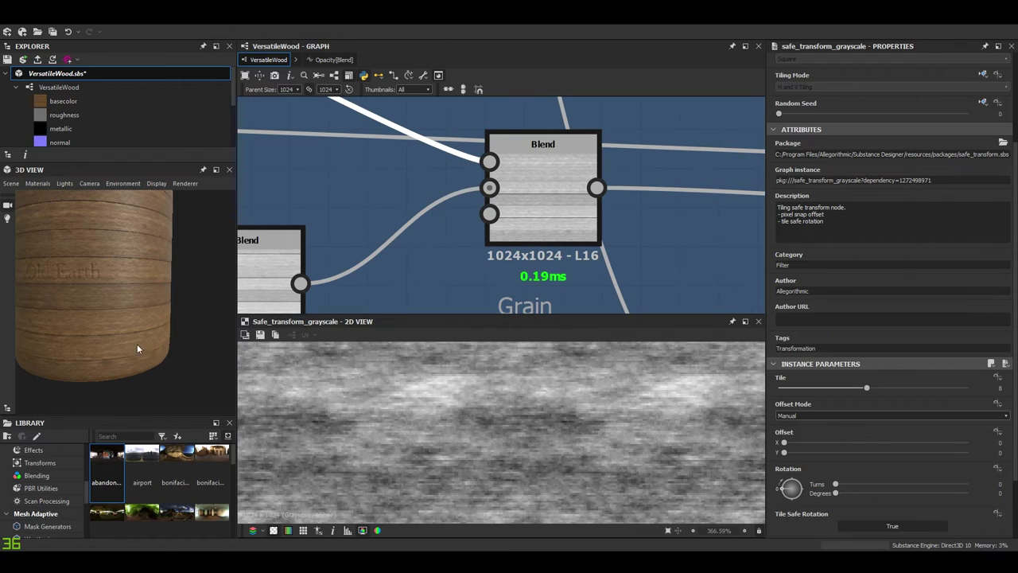
- Inspect the grain up close on the 3D planks and preview the Grain Blend
{"action": "scroll", "coordinate": [133, 300], "scroll_direction": "up", "scroll_amount": 8}
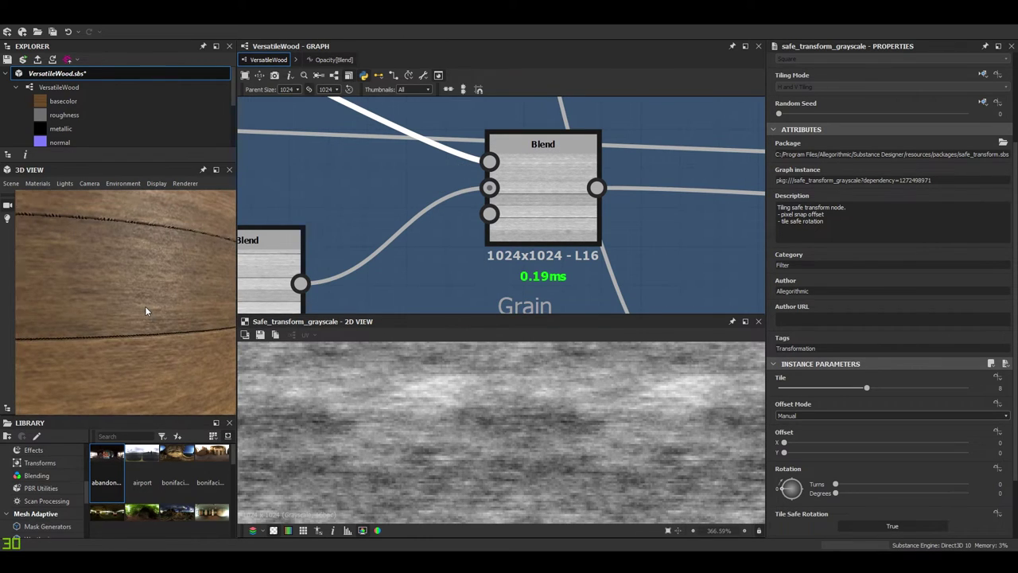
{"action": "left_click_drag", "start_coordinate": [145, 307], "coordinate": [153, 310]}
{"action": "scroll", "coordinate": [487, 276], "scroll_direction": "down", "scroll_amount": 2}
{"action": "left_click", "coordinate": [525, 294]}
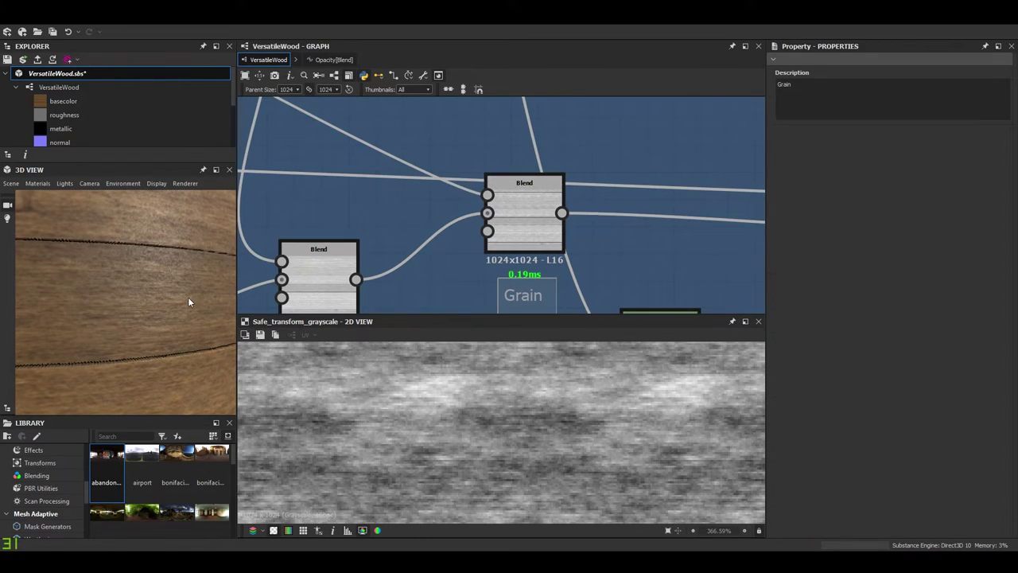
{"action": "scroll", "coordinate": [521, 208], "scroll_direction": "down", "scroll_amount": 1}
{"action": "left_click", "coordinate": [524, 208]}
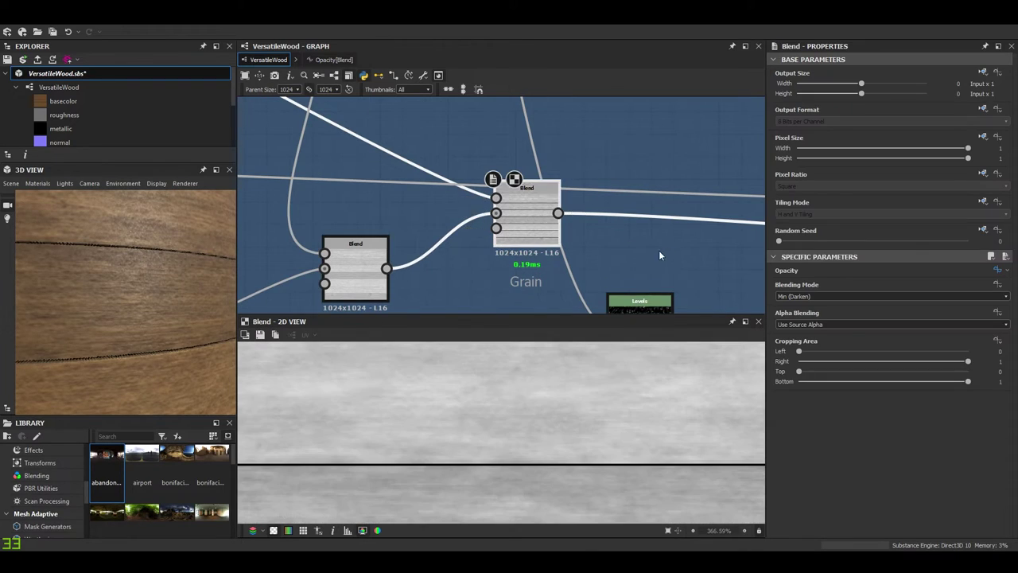
- Preview the Industriel - impacts Blend that comes after the Grain Blend
{"action": "scroll", "coordinate": [646, 253], "scroll_direction": "down", "scroll_amount": 3}
{"action": "middle_click_drag", "start_coordinate": [647, 253], "coordinate": [462, 193]}
{"action": "scroll", "coordinate": [621, 215], "scroll_direction": "up", "scroll_amount": 4}
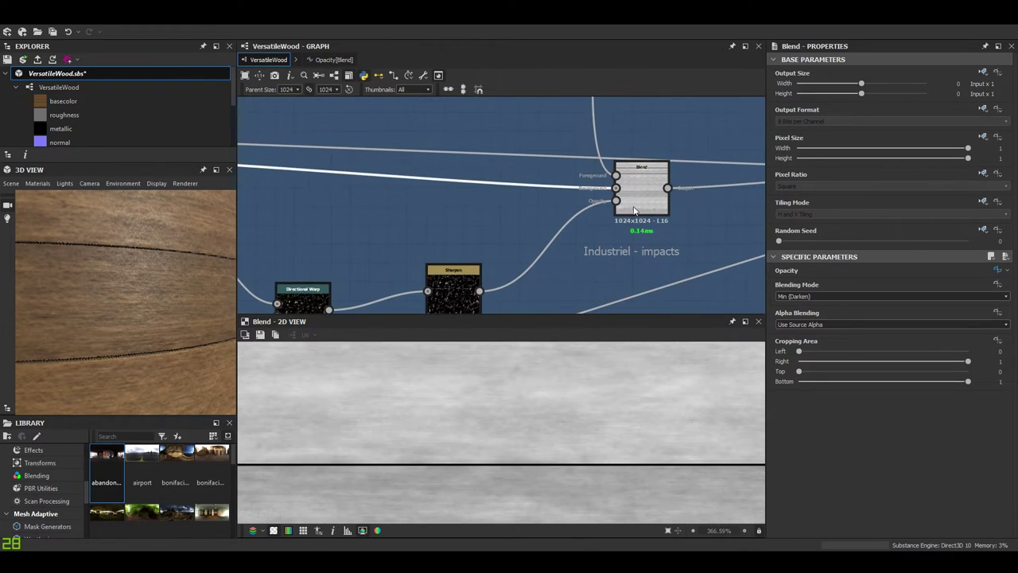
{"action": "double_click", "coordinate": [646, 190]}
{"action": "scroll", "coordinate": [631, 224], "scroll_direction": "down", "scroll_amount": 3}
{"action": "middle_click_drag", "start_coordinate": [577, 234], "coordinate": [500, 243]}
{"action": "scroll", "coordinate": [556, 230], "scroll_direction": "up", "scroll_amount": 4}
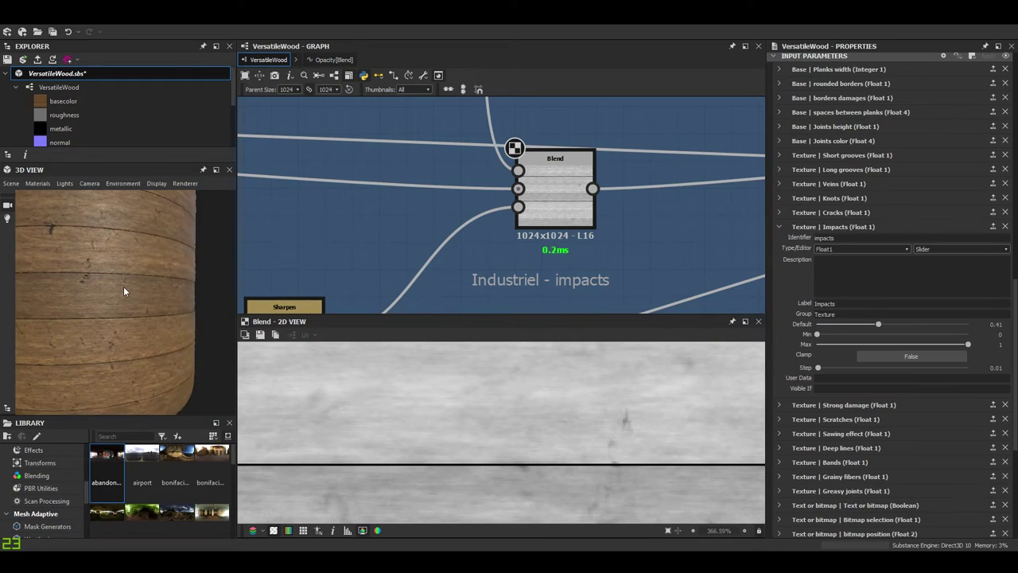
- Inspect the impact marks on the barrel's planks from a closer angle in the 3D view
{"action": "left_click_drag", "start_coordinate": [123, 286], "coordinate": [161, 335]}
{"action": "scroll", "coordinate": [144, 262], "scroll_direction": "up", "scroll_amount": 3}
{"action": "left_click_drag", "start_coordinate": [173, 311], "coordinate": [193, 338]}
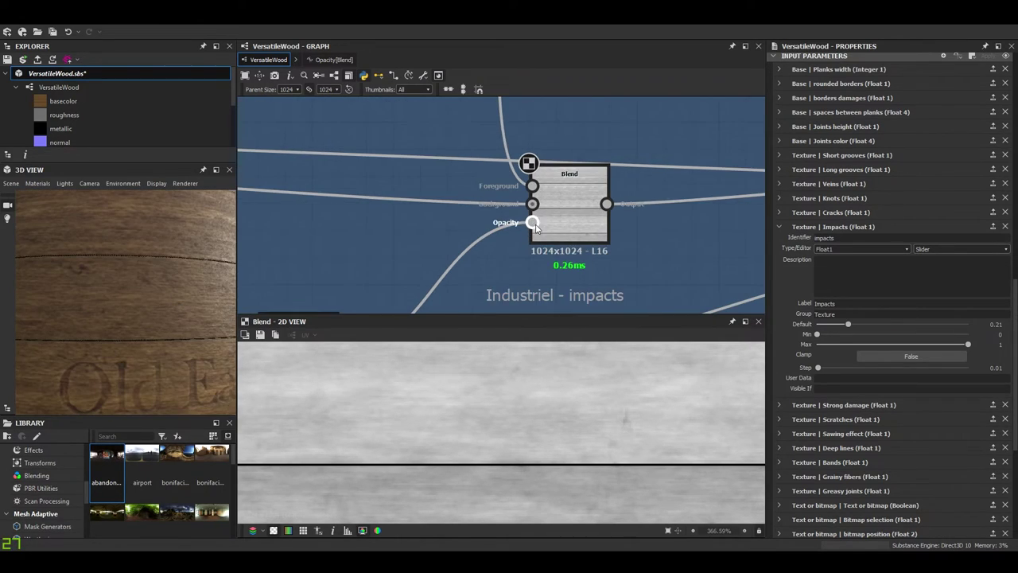
- Preview the Levels feeding the impacts Blend's foreground and examine its vein-like pattern
{"action": "middle_click_drag", "start_coordinate": [536, 229], "coordinate": [610, 166]}
{"action": "scroll", "coordinate": [511, 221], "scroll_direction": "down", "scroll_amount": 4}
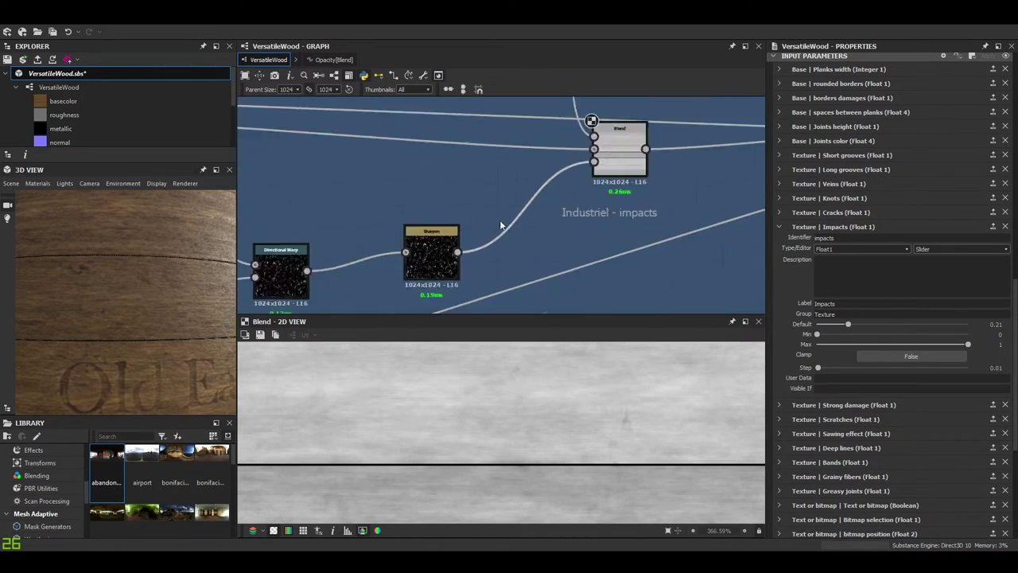
{"action": "scroll", "coordinate": [509, 221], "scroll_direction": "up", "scroll_amount": 5}
{"action": "left_click", "coordinate": [579, 187]}
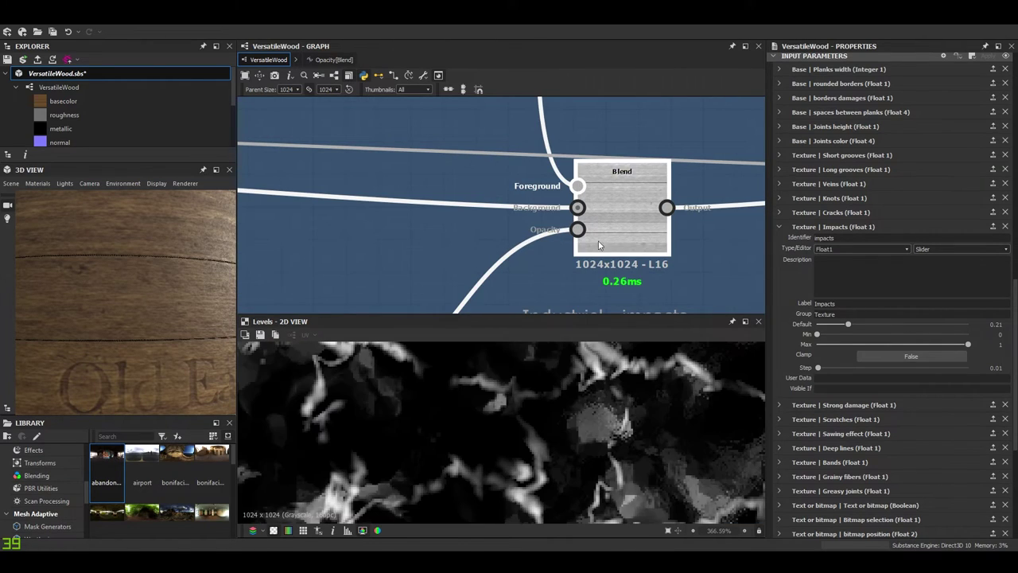
{"action": "scroll", "coordinate": [547, 402], "scroll_direction": "down", "scroll_amount": 3}
{"action": "scroll", "coordinate": [612, 454], "scroll_direction": "up", "scroll_amount": 3}
{"action": "scroll", "coordinate": [613, 438], "scroll_direction": "up", "scroll_amount": 3}
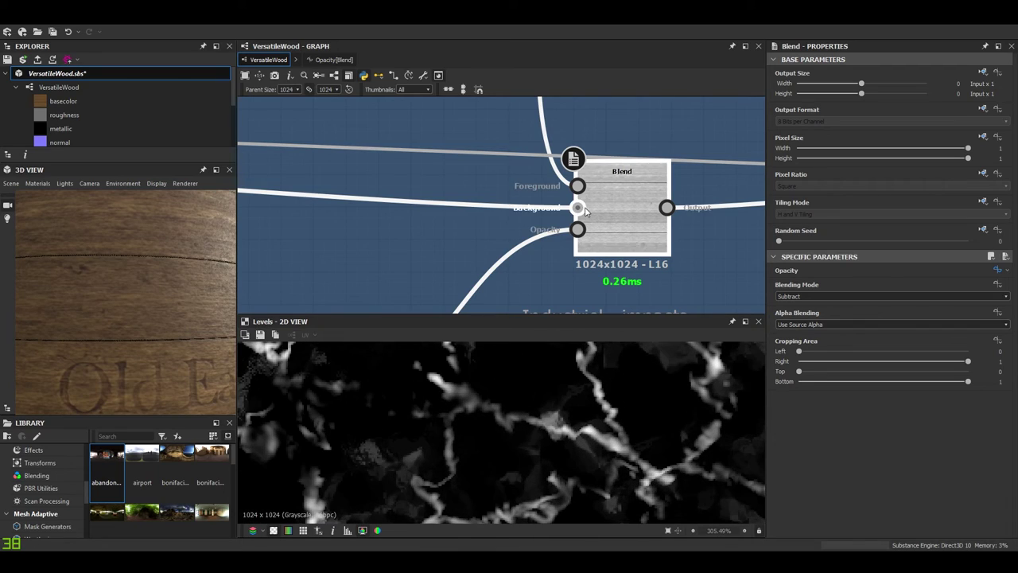
{"action": "scroll", "coordinate": [592, 228], "scroll_direction": "down", "scroll_amount": 1}
- Preview the Sharpen feeding the impacts Blend's opacity and examine its mask pattern
{"action": "left_click", "coordinate": [583, 228]}
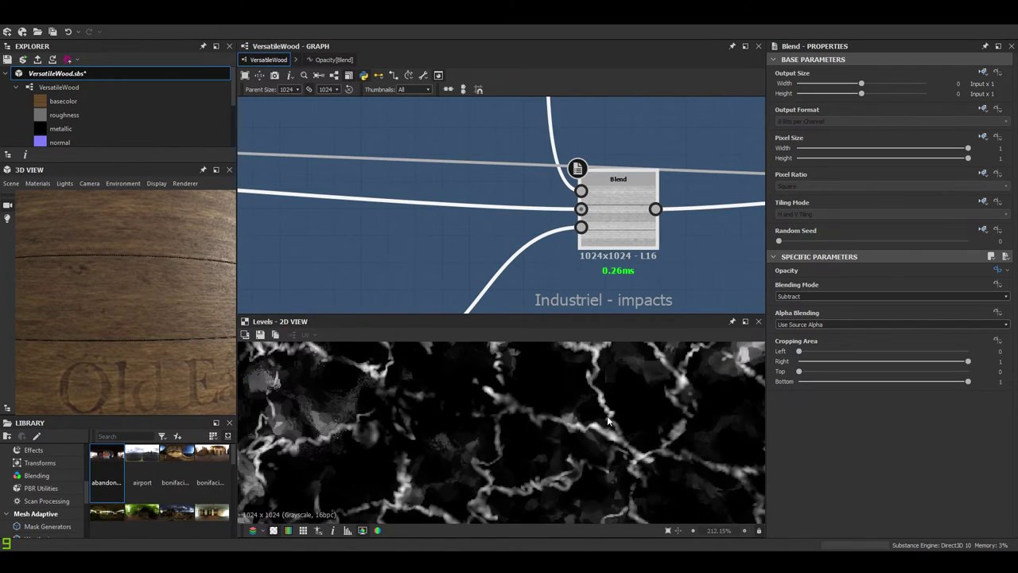
{"action": "scroll", "coordinate": [609, 411], "scroll_direction": "down", "scroll_amount": 2}
{"action": "double_click", "coordinate": [584, 228]}
{"action": "scroll", "coordinate": [605, 427], "scroll_direction": "down", "scroll_amount": 3}
{"action": "middle_click_drag", "start_coordinate": [601, 427], "coordinate": [551, 413]}
{"action": "scroll", "coordinate": [557, 437], "scroll_direction": "up", "scroll_amount": 3}
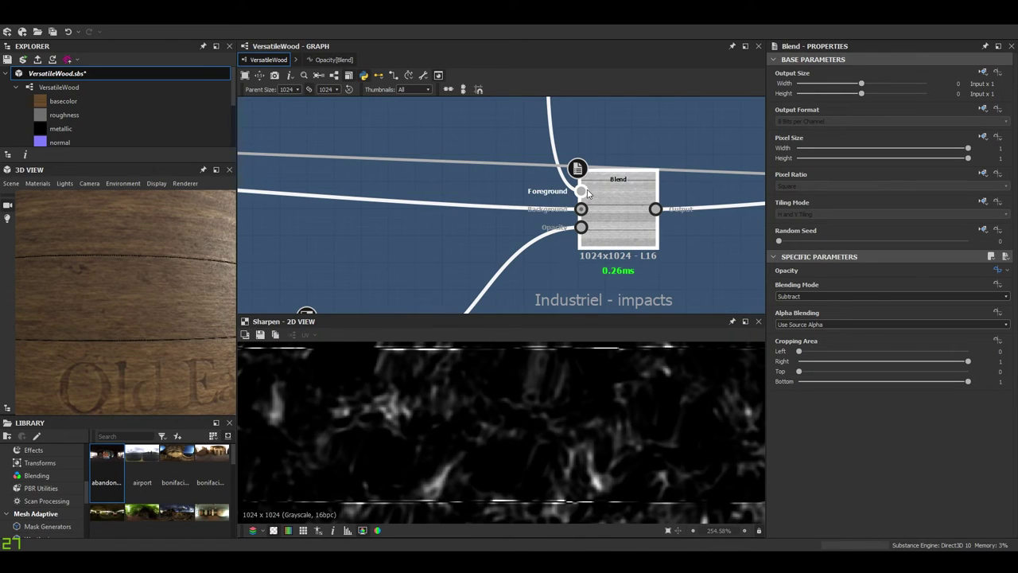
- Compare the impacts Blend's foreground Levels with its opacity Sharpen, and preview the blended planks
{"action": "left_click", "coordinate": [583, 191]}
{"action": "scroll", "coordinate": [582, 207], "scroll_direction": "up", "scroll_amount": 2}
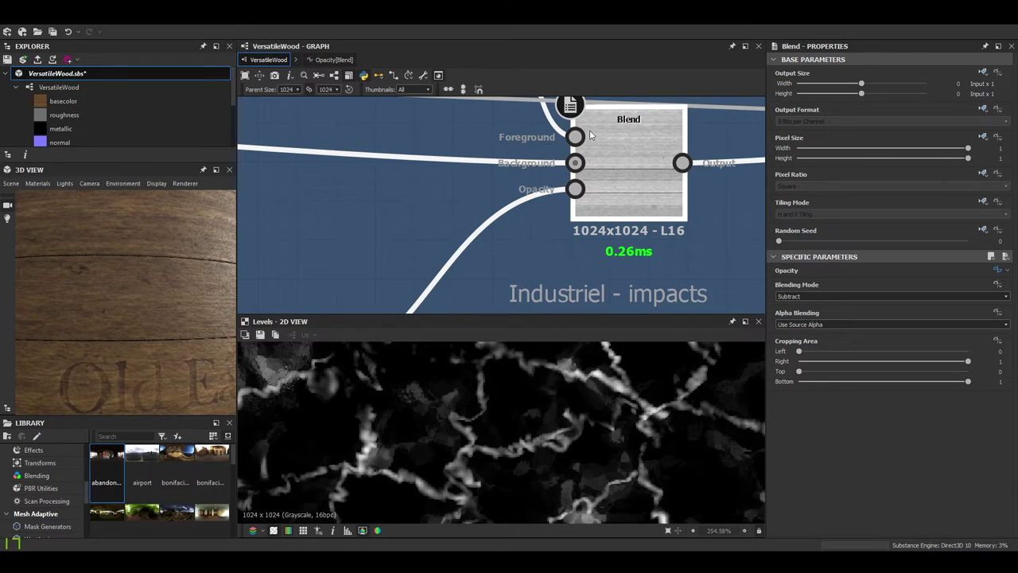
{"action": "left_click", "coordinate": [575, 191]}
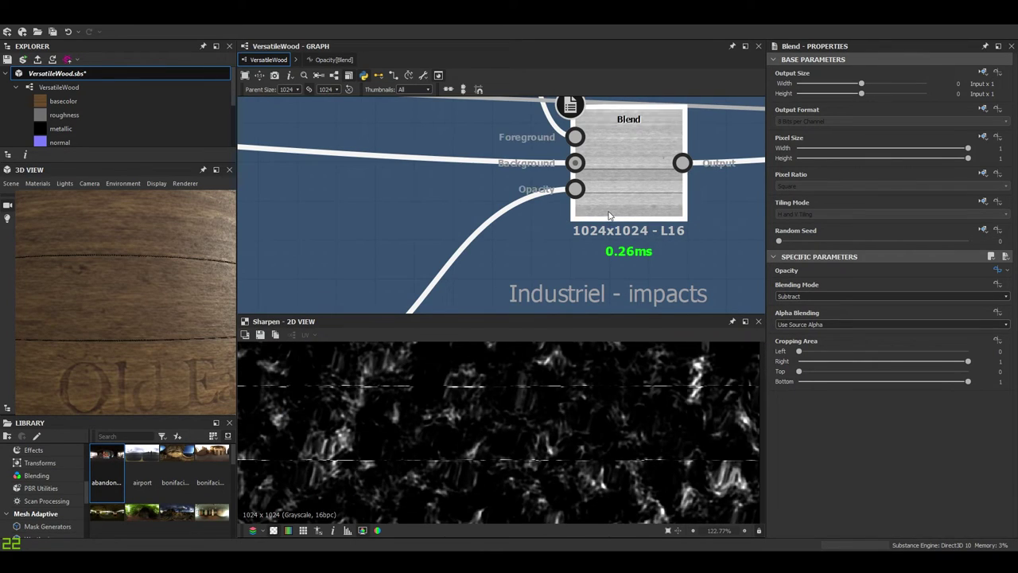
{"action": "double_click", "coordinate": [610, 211]}
{"action": "scroll", "coordinate": [565, 385], "scroll_direction": "down", "scroll_amount": 3}
{"action": "scroll", "coordinate": [413, 407], "scroll_direction": "up", "scroll_amount": 1}
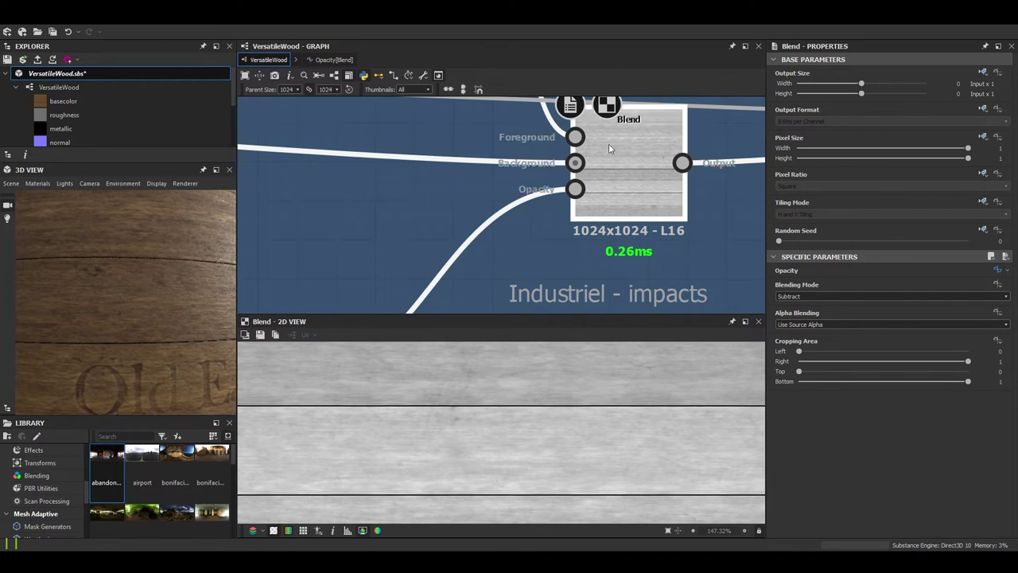
- Preview the last Levels node of the Industrial effect frame and inspect its vein pattern closely
{"action": "scroll", "coordinate": [588, 145], "scroll_direction": "down", "scroll_amount": 5}
{"action": "middle_click_drag", "start_coordinate": [588, 145], "coordinate": [541, 355]}
{"action": "scroll", "coordinate": [579, 183], "scroll_direction": "down", "scroll_amount": 4}
{"action": "middle_click_drag", "start_coordinate": [579, 183], "coordinate": [589, 366]}
{"action": "scroll", "coordinate": [604, 244], "scroll_direction": "up", "scroll_amount": 5}
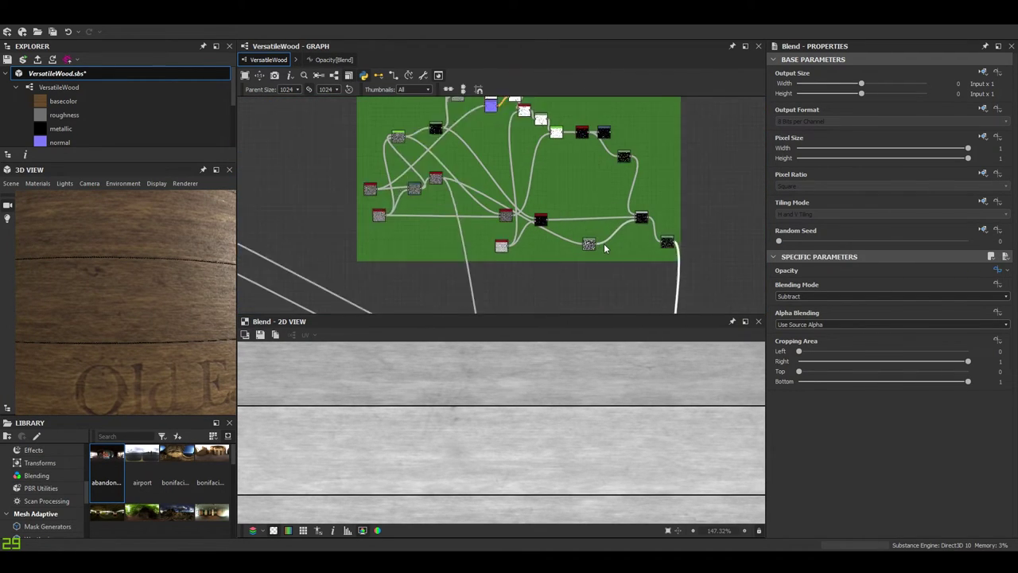
{"action": "double_click", "coordinate": [673, 241]}
{"action": "scroll", "coordinate": [540, 182], "scroll_direction": "down", "scroll_amount": 5}
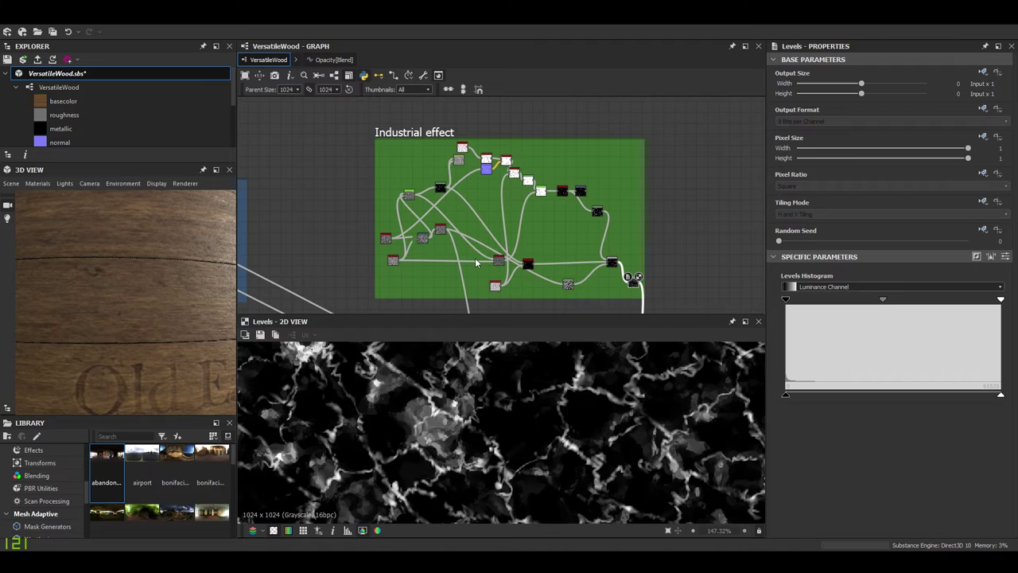
{"action": "scroll", "coordinate": [539, 181], "scroll_direction": "up", "scroll_amount": 3}
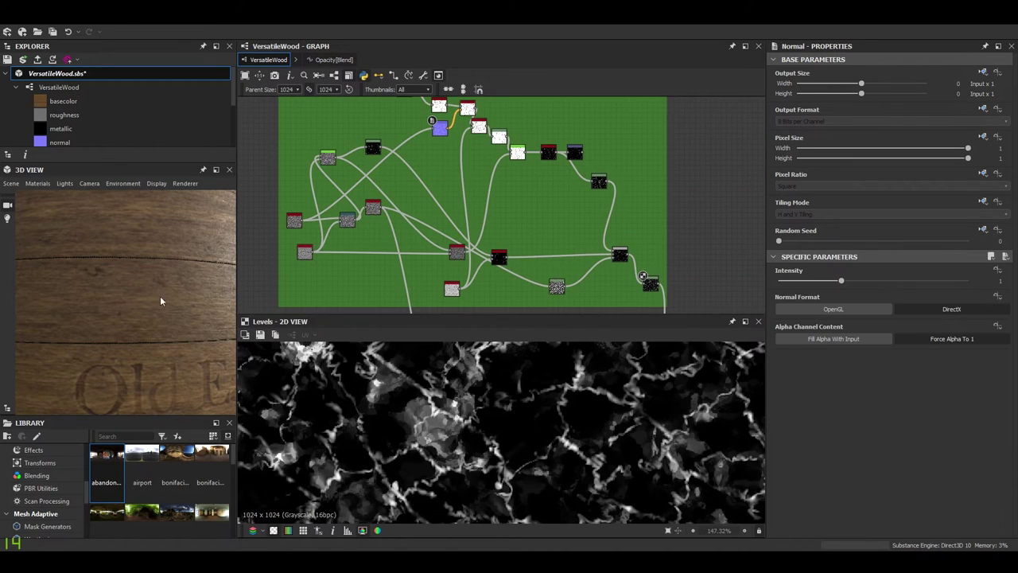
{"action": "scroll", "coordinate": [663, 279], "scroll_direction": "up", "scroll_amount": 4}
{"action": "left_click", "coordinate": [645, 292]}
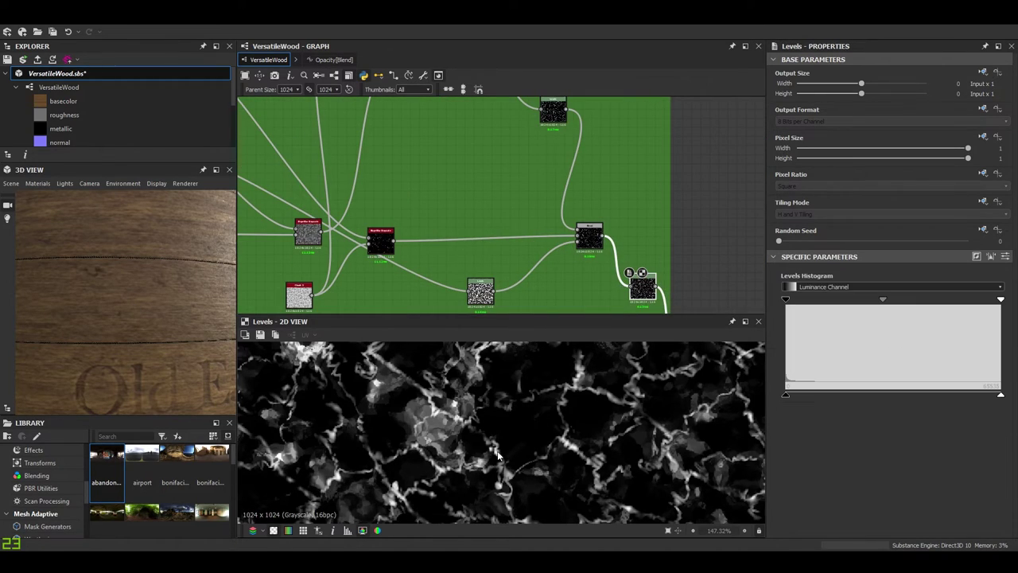
{"action": "scroll", "coordinate": [540, 455], "scroll_direction": "up", "scroll_amount": 3}
{"action": "scroll", "coordinate": [540, 460], "scroll_direction": "down", "scroll_amount": 5}
{"action": "middle_click_drag", "start_coordinate": [542, 461], "coordinate": [579, 463]}
- Preview the DeteDirectionalWarp and Perlin Noise nodes at the start of the Industrial effect chain
{"action": "middle_click_drag", "start_coordinate": [500, 248], "coordinate": [789, 231]}
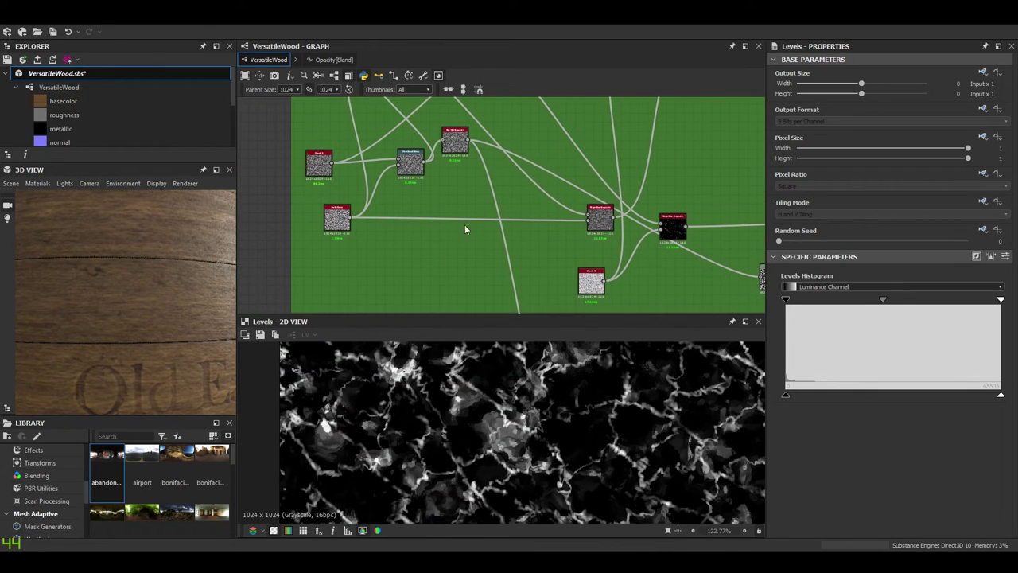
{"action": "middle_click_drag", "start_coordinate": [357, 221], "coordinate": [457, 266]}
{"action": "left_click", "coordinate": [445, 269]}
{"action": "middle_click_drag", "start_coordinate": [469, 298], "coordinate": [492, 241]}
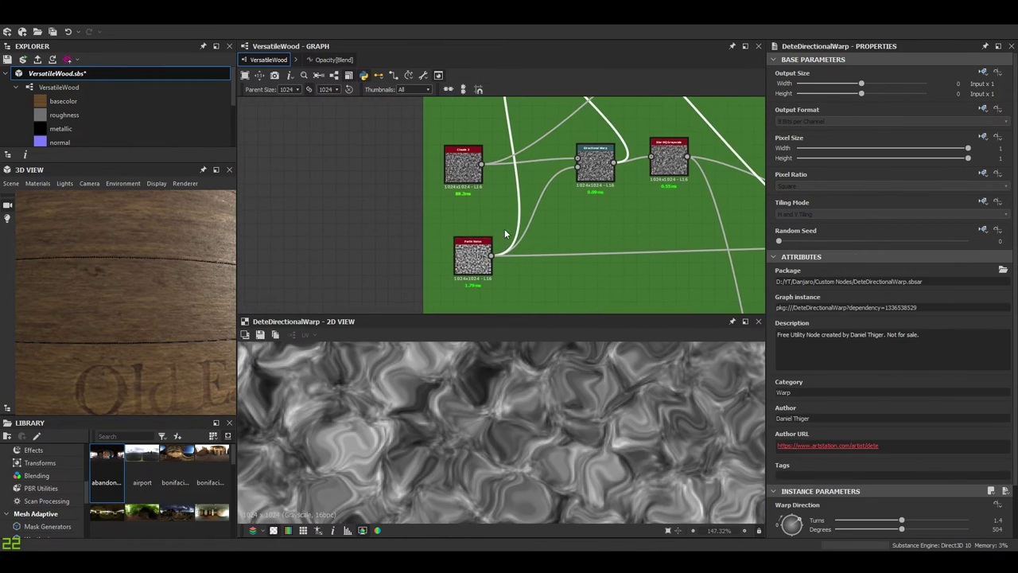
{"action": "scroll", "coordinate": [492, 241], "scroll_direction": "up", "scroll_amount": 5}
{"action": "double_click", "coordinate": [455, 268]}
- Follow the Industrial effect chain back to its final Levels and examine the whole pattern at different magnifications
{"action": "scroll", "coordinate": [563, 133], "scroll_direction": "down", "scroll_amount": 2}
{"action": "middle_click_drag", "start_coordinate": [563, 133], "coordinate": [566, 196]}
{"action": "scroll", "coordinate": [567, 196], "scroll_direction": "down", "scroll_amount": 2}
{"action": "middle_click_drag", "start_coordinate": [566, 195], "coordinate": [455, 207]}
{"action": "scroll", "coordinate": [456, 206], "scroll_direction": "down", "scroll_amount": 3}
{"action": "middle_click_drag", "start_coordinate": [616, 200], "coordinate": [427, 191]}
{"action": "scroll", "coordinate": [510, 227], "scroll_direction": "up", "scroll_amount": 4}
{"action": "scroll", "coordinate": [520, 215], "scroll_direction": "down", "scroll_amount": 5}
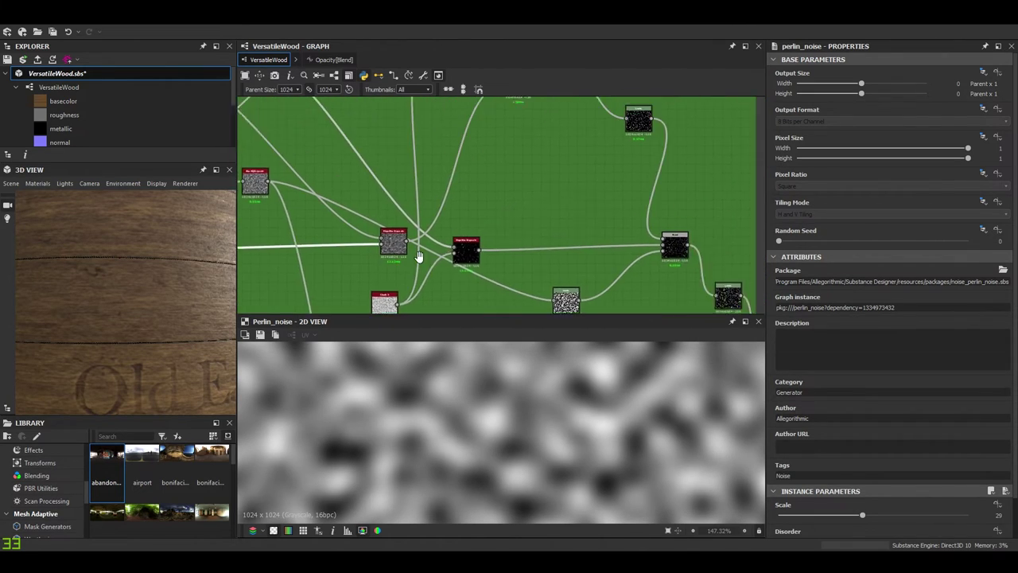
{"action": "middle_click_drag", "start_coordinate": [504, 195], "coordinate": [493, 178]}
{"action": "middle_click_drag", "start_coordinate": [479, 143], "coordinate": [498, 188]}
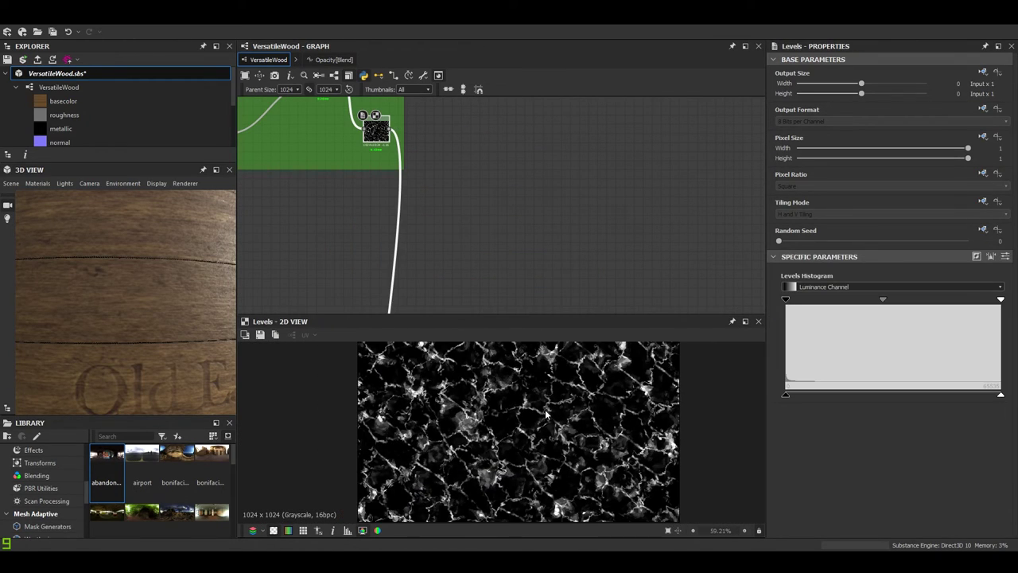
{"action": "scroll", "coordinate": [527, 407], "scroll_direction": "up", "scroll_amount": 4}
{"action": "scroll", "coordinate": [526, 407], "scroll_direction": "up", "scroll_amount": 1}
{"action": "scroll", "coordinate": [526, 407], "scroll_direction": "down", "scroll_amount": 4}
{"action": "middle_click_drag", "start_coordinate": [455, 269], "coordinate": [573, 361]}
{"action": "middle_click_drag", "start_coordinate": [359, 142], "coordinate": [365, 147]}
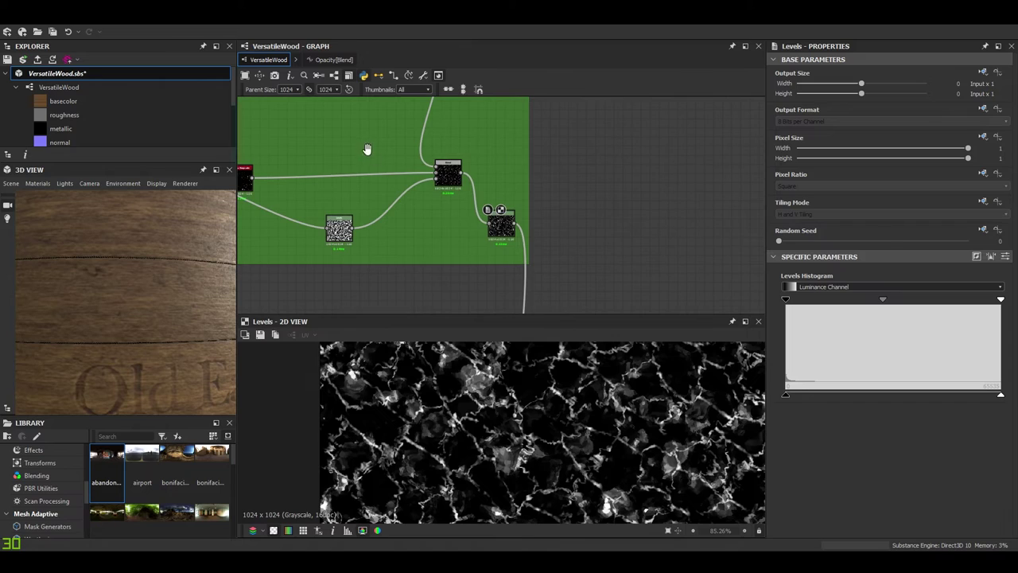
- Preview the Cells 1 and Edge Detect nodes that start the crack pattern of the Industrial effect
{"action": "scroll", "coordinate": [410, 200], "scroll_direction": "up", "scroll_amount": 8}
{"action": "middle_click_drag", "start_coordinate": [380, 191], "coordinate": [507, 234]}
{"action": "middle_click_drag", "start_coordinate": [411, 165], "coordinate": [509, 170]}
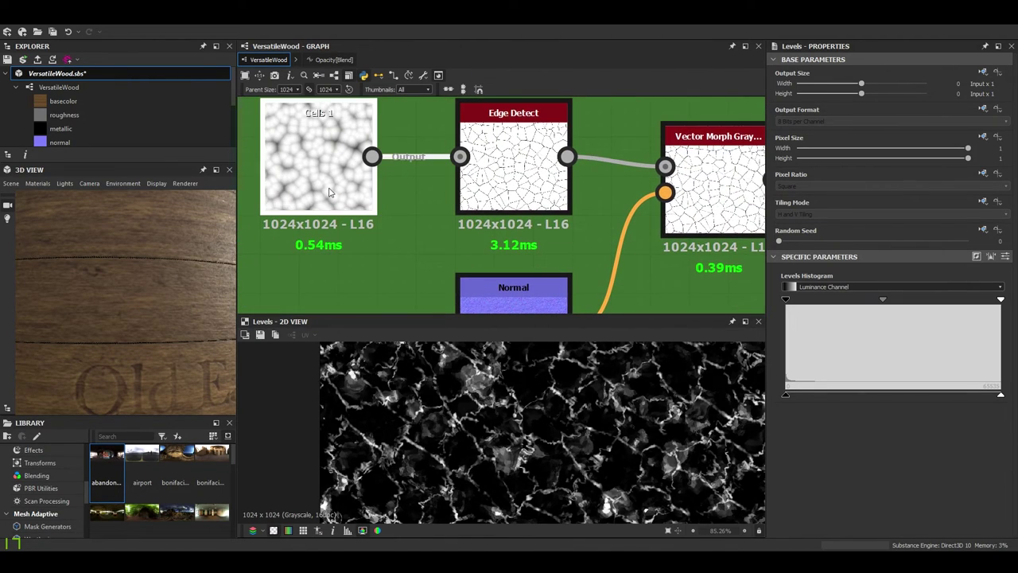
{"action": "left_click", "coordinate": [330, 191]}
{"action": "left_click", "coordinate": [513, 167]}
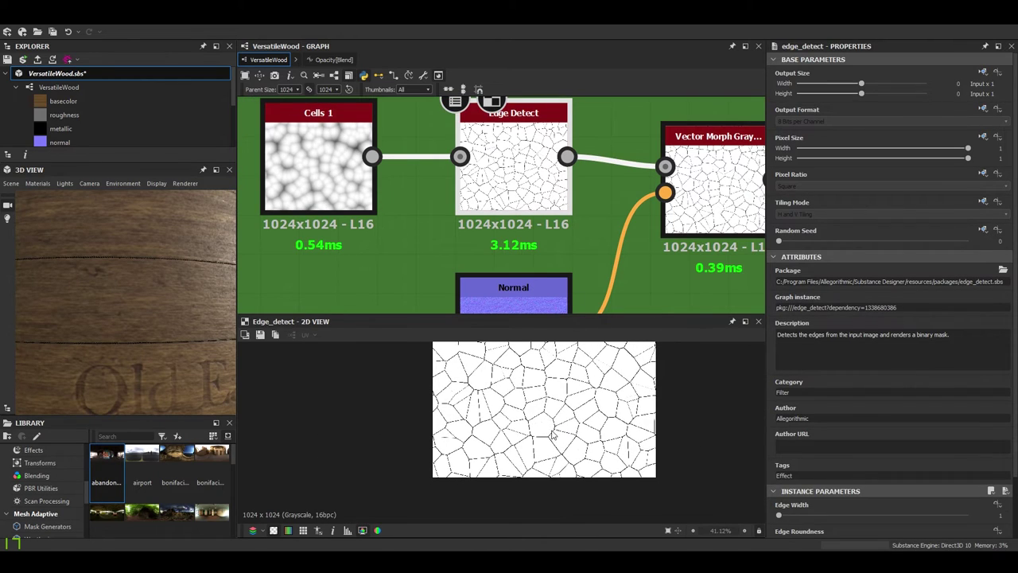
- Add a Cells 3 node below the Industrial effect's Blend and set its scale to 15
{"action": "middle_click_drag", "start_coordinate": [637, 214], "coordinate": [433, 124]}
{"action": "scroll", "coordinate": [493, 151], "scroll_direction": "down", "scroll_amount": 4}
{"action": "middle_click_drag", "start_coordinate": [521, 162], "coordinate": [442, 96]}
{"action": "scroll", "coordinate": [576, 191], "scroll_direction": "down", "scroll_amount": 3}
{"action": "middle_click_drag", "start_coordinate": [584, 194], "coordinate": [499, 146]}
{"action": "middle_click_drag", "start_coordinate": [672, 306], "coordinate": [470, 114]}
{"action": "key", "text": "space"}
{"action": "type", "text": "cel"}
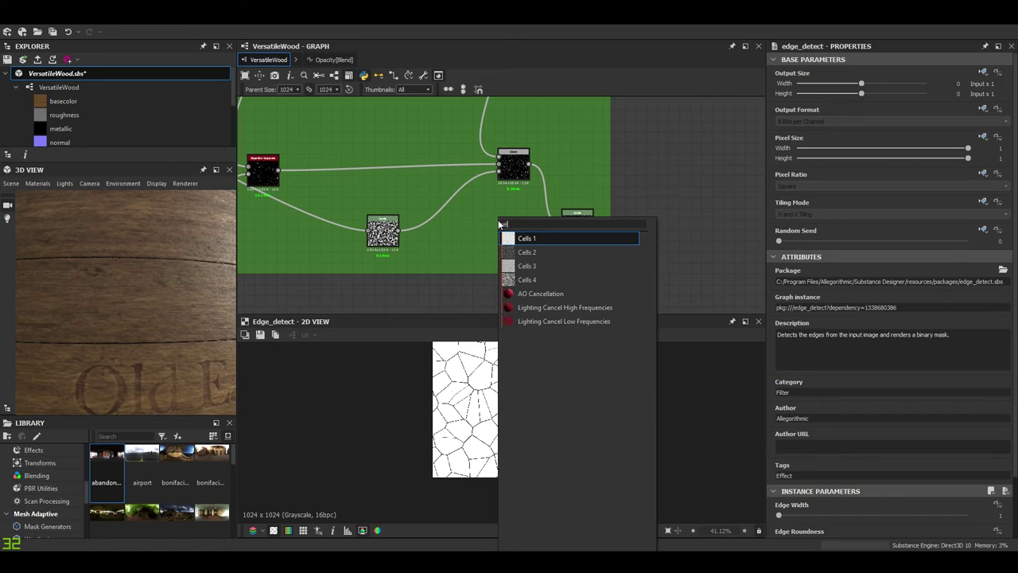
{"action": "key", "text": "Return"}
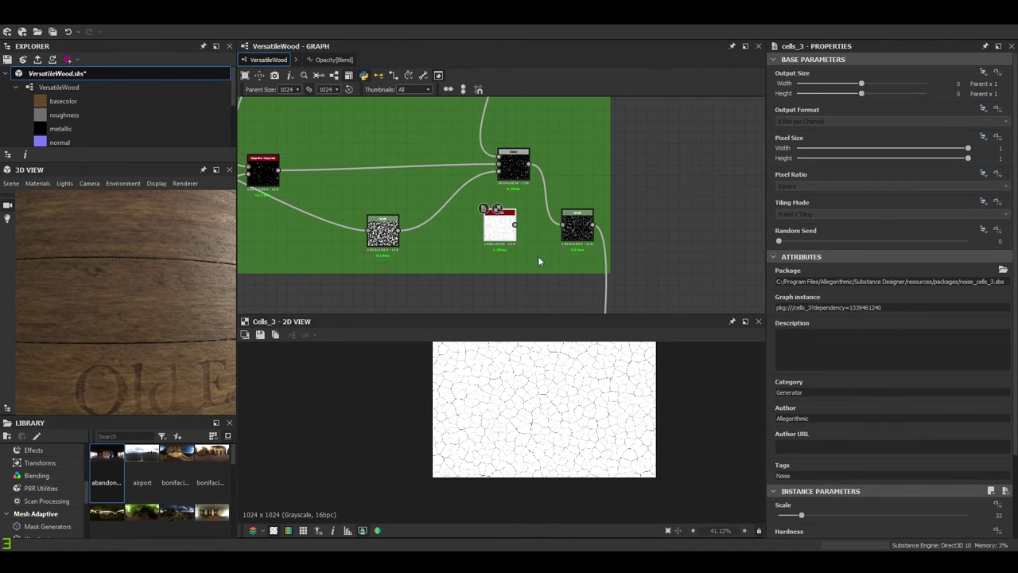
{"action": "scroll", "coordinate": [532, 422], "scroll_direction": "up", "scroll_amount": 4}
{"action": "left_click_drag", "start_coordinate": [784, 513], "coordinate": [788, 517]}
{"action": "scroll", "coordinate": [471, 196], "scroll_direction": "up", "scroll_amount": 4}
{"action": "scroll", "coordinate": [477, 199], "scroll_direction": "down", "scroll_amount": 1}
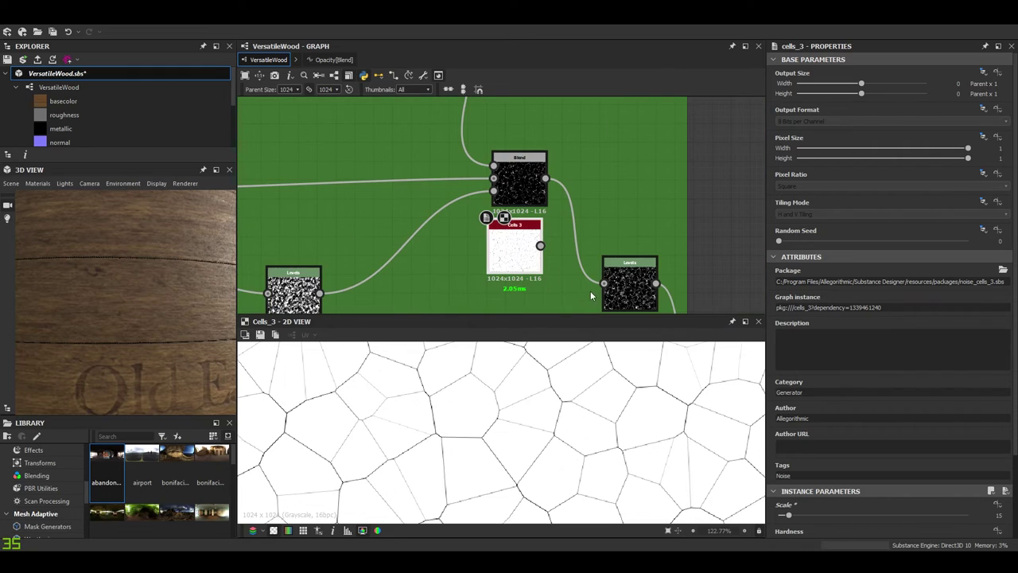
- Compare the final Levels' pattern with the Cells 3 node, and delete the Cells 3 node
{"action": "double_click", "coordinate": [625, 294]}
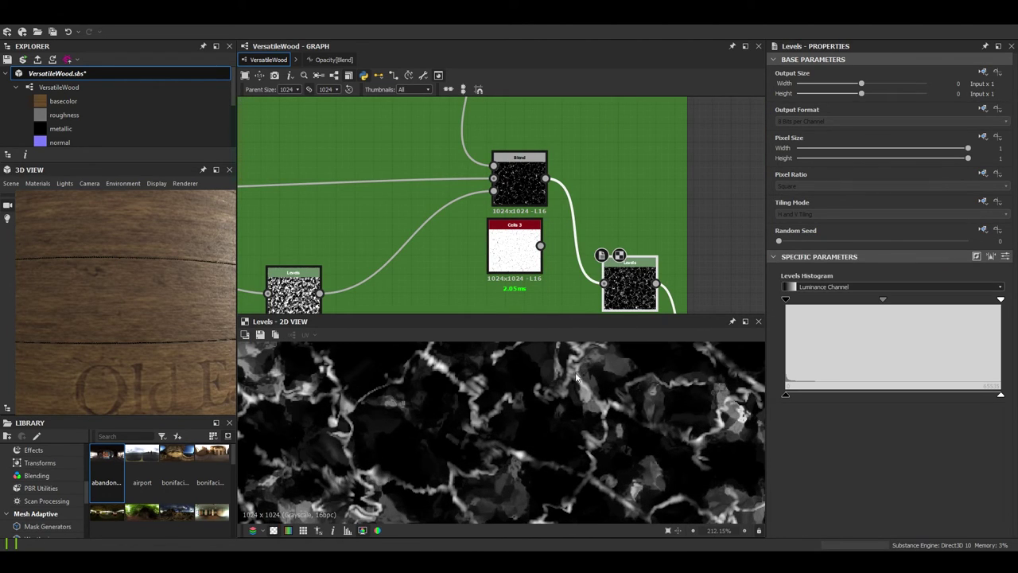
{"action": "middle_click_drag", "start_coordinate": [470, 348], "coordinate": [537, 372]}
{"action": "left_click", "coordinate": [516, 252]}
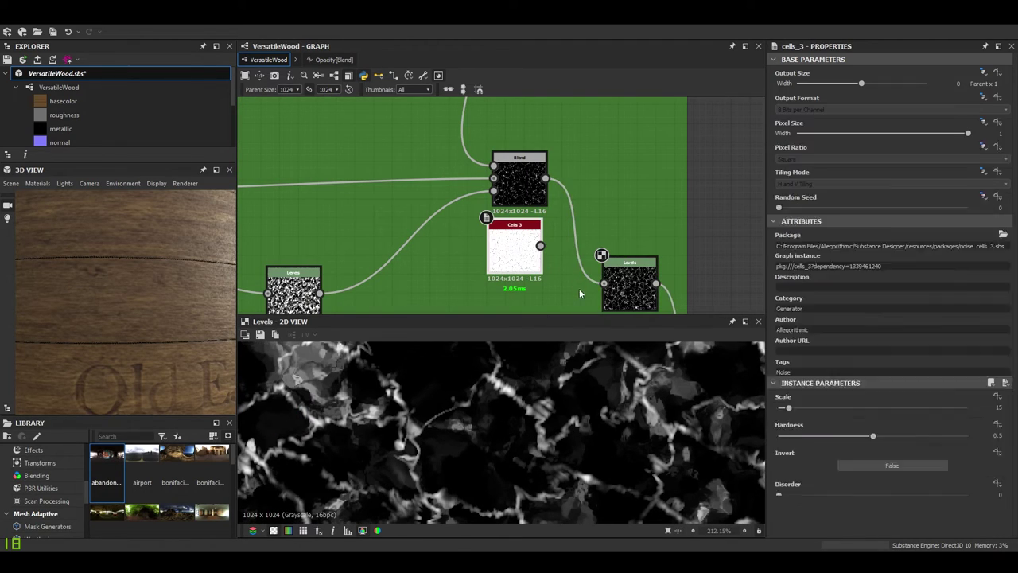
{"action": "scroll", "coordinate": [499, 411], "scroll_direction": "down", "scroll_amount": 2}
{"action": "scroll", "coordinate": [450, 415], "scroll_direction": "up", "scroll_amount": 3}
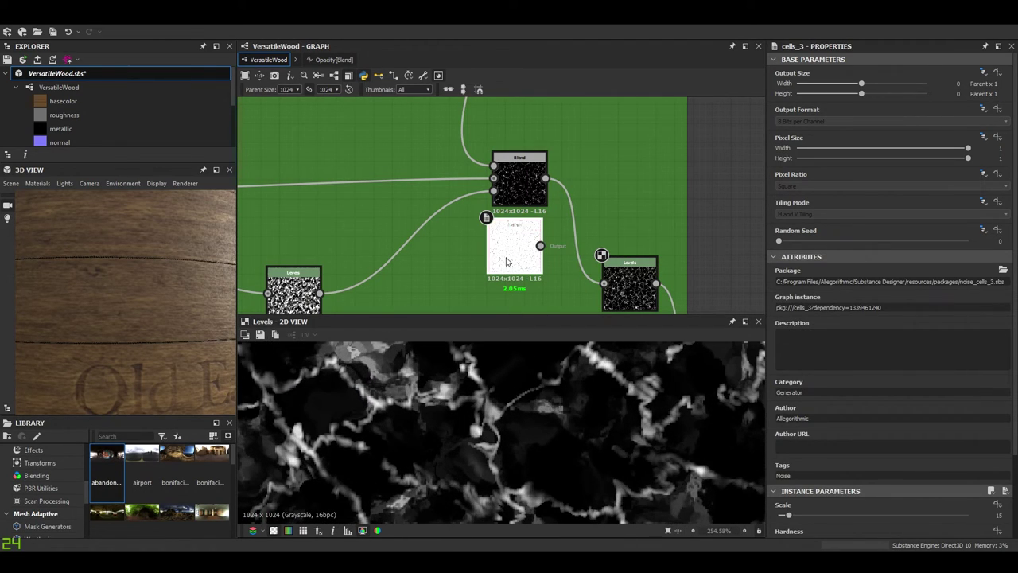
{"action": "key", "text": "Delete"}
- Inspect another area of the barrel's planks and preview the Industriel - impacts Blend
{"action": "scroll", "coordinate": [501, 246], "scroll_direction": "down", "scroll_amount": 6}
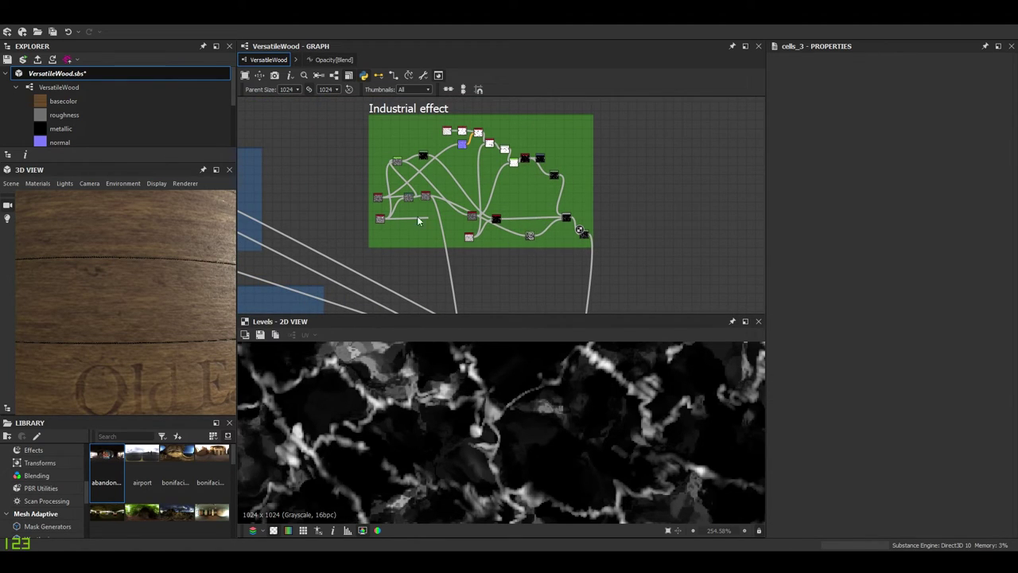
{"action": "scroll", "coordinate": [483, 221], "scroll_direction": "up", "scroll_amount": 2}
{"action": "scroll", "coordinate": [534, 233], "scroll_direction": "up", "scroll_amount": 2}
{"action": "scroll", "coordinate": [584, 231], "scroll_direction": "down", "scroll_amount": 6}
{"action": "middle_click_drag", "start_coordinate": [582, 282], "coordinate": [557, 219]}
{"action": "scroll", "coordinate": [557, 219], "scroll_direction": "up", "scroll_amount": 4}
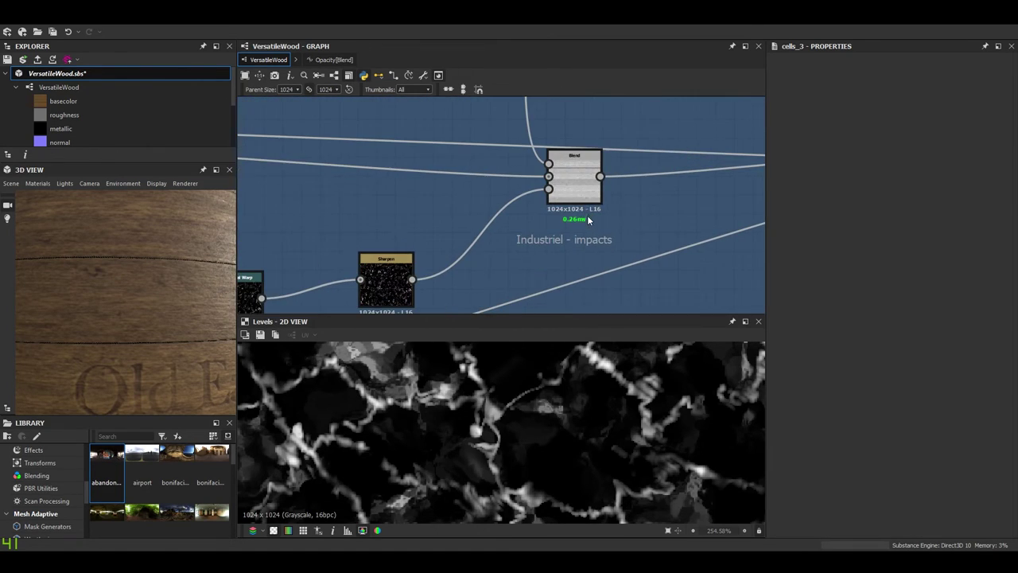
{"action": "left_click_drag", "start_coordinate": [164, 266], "coordinate": [117, 281]}
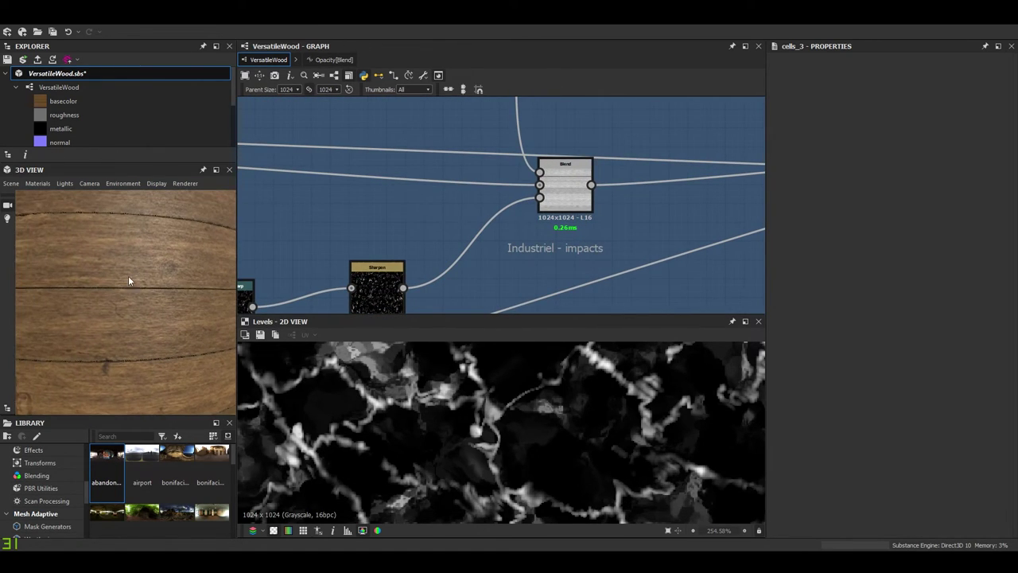
{"action": "left_click", "coordinate": [561, 194]}
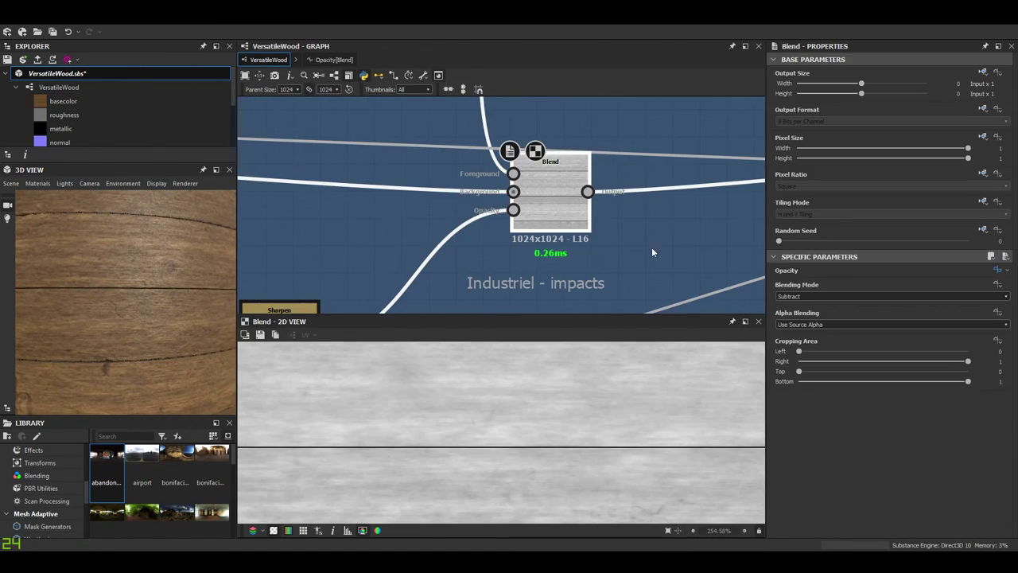
- Preview the Levels node beside the Grain Blend and examine its mask pattern
{"action": "scroll", "coordinate": [571, 172], "scroll_direction": "down", "scroll_amount": 4}
{"action": "middle_click_drag", "start_coordinate": [571, 172], "coordinate": [592, 162]}
{"action": "scroll", "coordinate": [458, 222], "scroll_direction": "up", "scroll_amount": 5}
{"action": "middle_click_drag", "start_coordinate": [677, 197], "coordinate": [691, 202]}
{"action": "scroll", "coordinate": [364, 192], "scroll_direction": "down", "scroll_amount": 4}
{"action": "middle_click_drag", "start_coordinate": [357, 186], "coordinate": [535, 225]}
{"action": "scroll", "coordinate": [475, 216], "scroll_direction": "up", "scroll_amount": 5}
{"action": "double_click", "coordinate": [484, 213]}
{"action": "scroll", "coordinate": [523, 454], "scroll_direction": "down", "scroll_amount": 5}
{"action": "scroll", "coordinate": [463, 293], "scroll_direction": "down", "scroll_amount": 3}
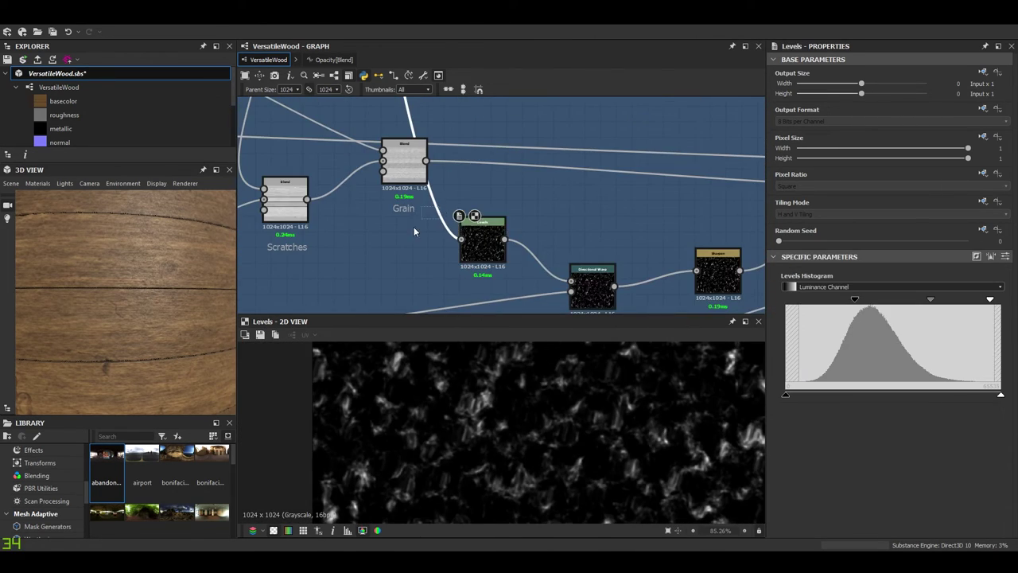
- Trace the Levels' input up to the Industrial effect frame and preview its Blur HQ Grayscale source
{"action": "middle_click_drag", "start_coordinate": [409, 213], "coordinate": [457, 300]}
{"action": "scroll", "coordinate": [449, 270], "scroll_direction": "down", "scroll_amount": 7}
{"action": "middle_click_drag", "start_coordinate": [432, 128], "coordinate": [439, 217]}
{"action": "scroll", "coordinate": [439, 217], "scroll_direction": "up", "scroll_amount": 4}
{"action": "scroll", "coordinate": [432, 157], "scroll_direction": "up", "scroll_amount": 6}
{"action": "double_click", "coordinate": [482, 194]}
{"action": "scroll", "coordinate": [525, 452], "scroll_direction": "down", "scroll_amount": 2}
- Preview Clouds 3, Directional Warp and Blur HQ Grayscale in sequence to follow how the noise is built
{"action": "middle_click_drag", "start_coordinate": [349, 210], "coordinate": [596, 250]}
{"action": "scroll", "coordinate": [605, 242], "scroll_direction": "down", "scroll_amount": 3}
{"action": "scroll", "coordinate": [398, 225], "scroll_direction": "up", "scroll_amount": 4}
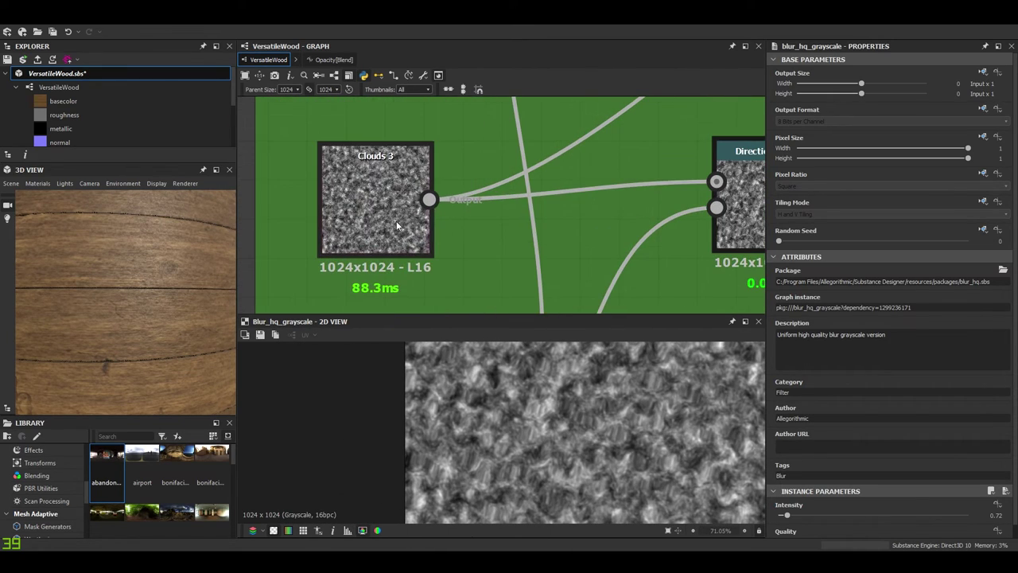
{"action": "double_click", "coordinate": [397, 224]}
{"action": "middle_click_drag", "start_coordinate": [463, 176], "coordinate": [182, 180]}
{"action": "double_click", "coordinate": [481, 205]}
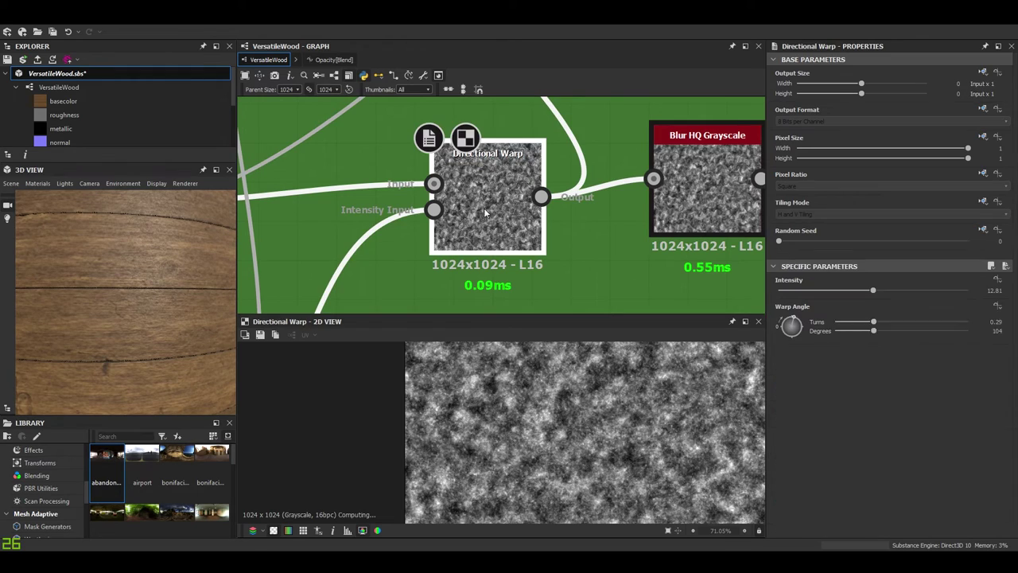
{"action": "scroll", "coordinate": [590, 442], "scroll_direction": "up", "scroll_amount": 3}
{"action": "middle_click_drag", "start_coordinate": [628, 265], "coordinate": [336, 245]}
{"action": "left_click", "coordinate": [428, 175]}
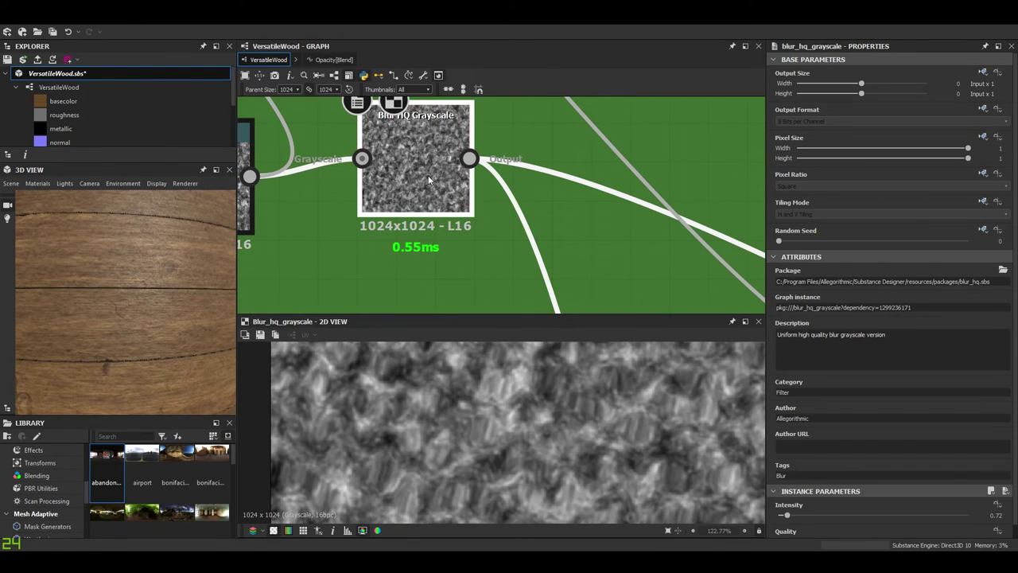
- Preview the mask's Levels and the Directional Warp after it, examining the shift at the plank joint
{"action": "scroll", "coordinate": [546, 250], "scroll_direction": "down", "scroll_amount": 6}
{"action": "middle_click_drag", "start_coordinate": [561, 286], "coordinate": [534, 183]}
{"action": "middle_click_drag", "start_coordinate": [537, 226], "coordinate": [485, 127]}
{"action": "middle_click_drag", "start_coordinate": [516, 202], "coordinate": [469, 75]}
{"action": "scroll", "coordinate": [490, 197], "scroll_direction": "up", "scroll_amount": 5}
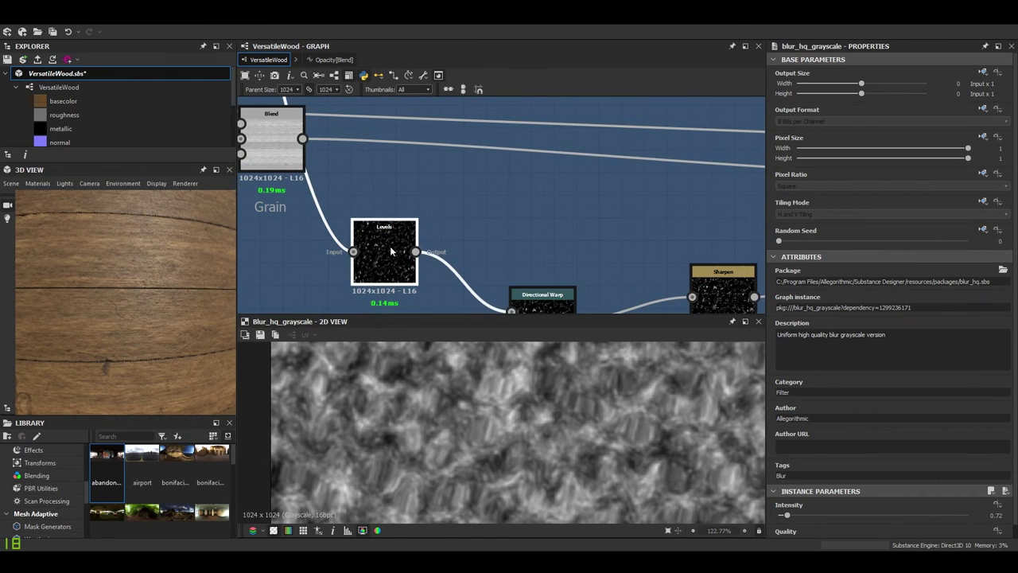
{"action": "double_click", "coordinate": [391, 251]}
{"action": "middle_click_drag", "start_coordinate": [533, 298], "coordinate": [422, 194]}
{"action": "double_click", "coordinate": [436, 222]}
{"action": "scroll", "coordinate": [551, 436], "scroll_direction": "up", "scroll_amount": 3}
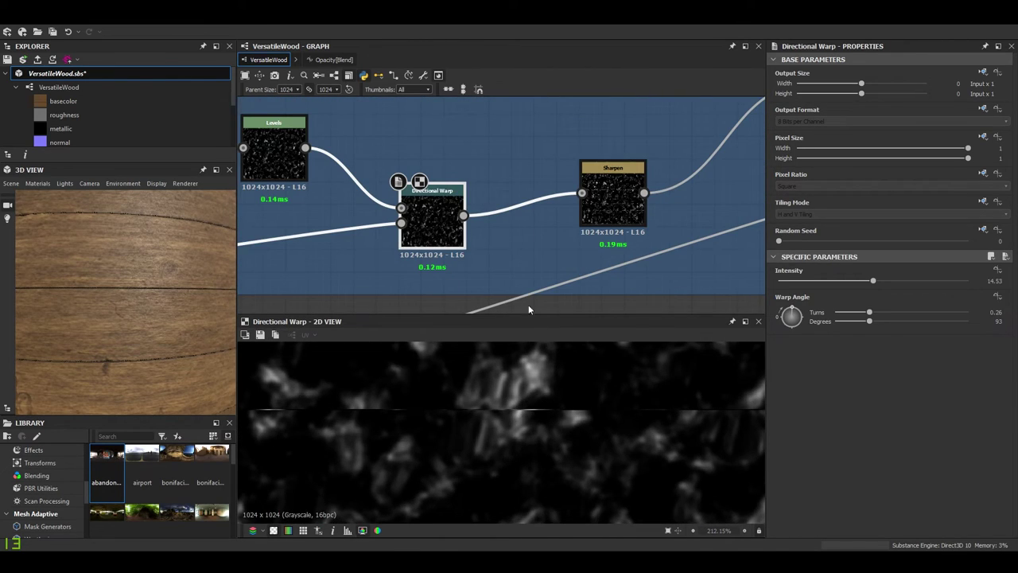
{"action": "scroll", "coordinate": [515, 292], "scroll_direction": "down", "scroll_amount": 3}
{"action": "scroll", "coordinate": [520, 411], "scroll_direction": "up", "scroll_amount": 2}
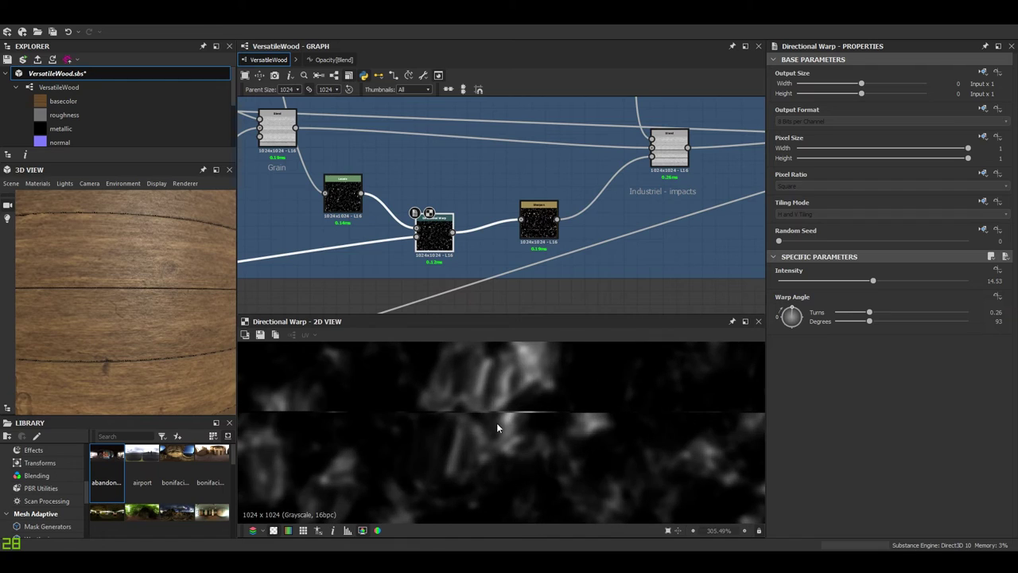
- Preview the Sharpen node and the Industriel - impacts Blend whose opacity it drives
{"action": "left_click", "coordinate": [534, 213]}
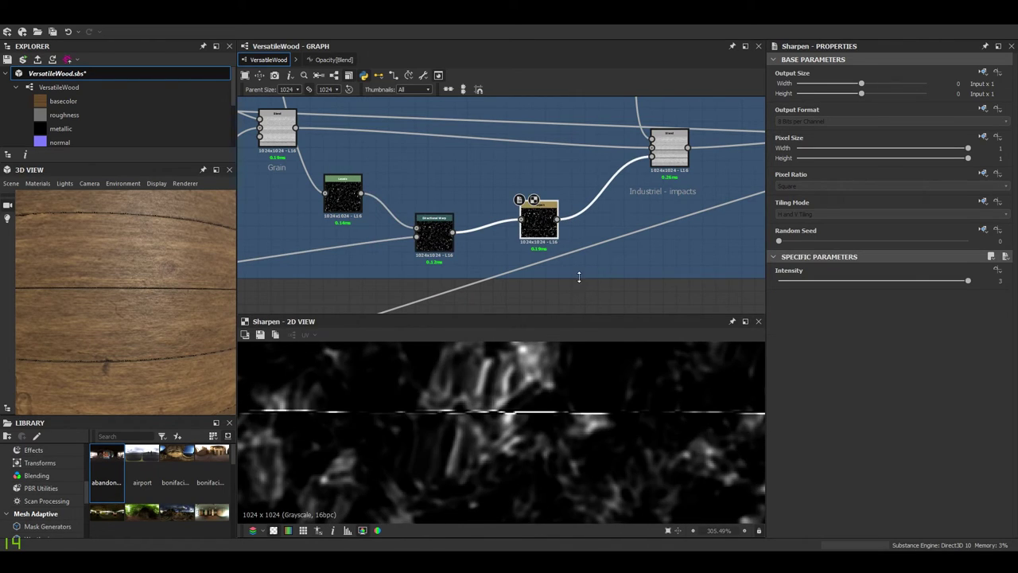
{"action": "middle_click_drag", "start_coordinate": [640, 213], "coordinate": [591, 234]}
{"action": "scroll", "coordinate": [585, 243], "scroll_direction": "up", "scroll_amount": 2}
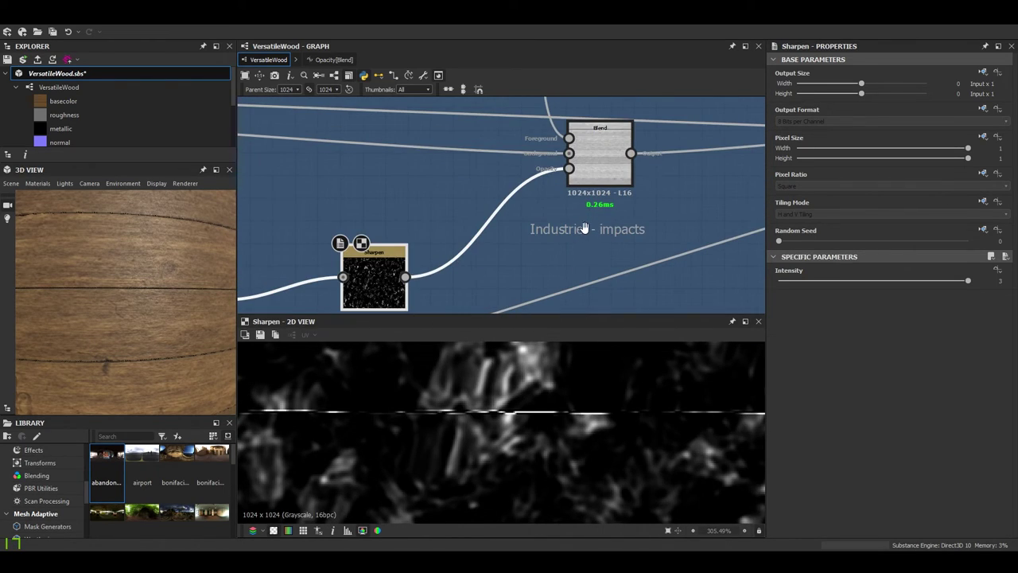
{"action": "left_click", "coordinate": [597, 157]}
{"action": "scroll", "coordinate": [573, 203], "scroll_direction": "up", "scroll_amount": 3}
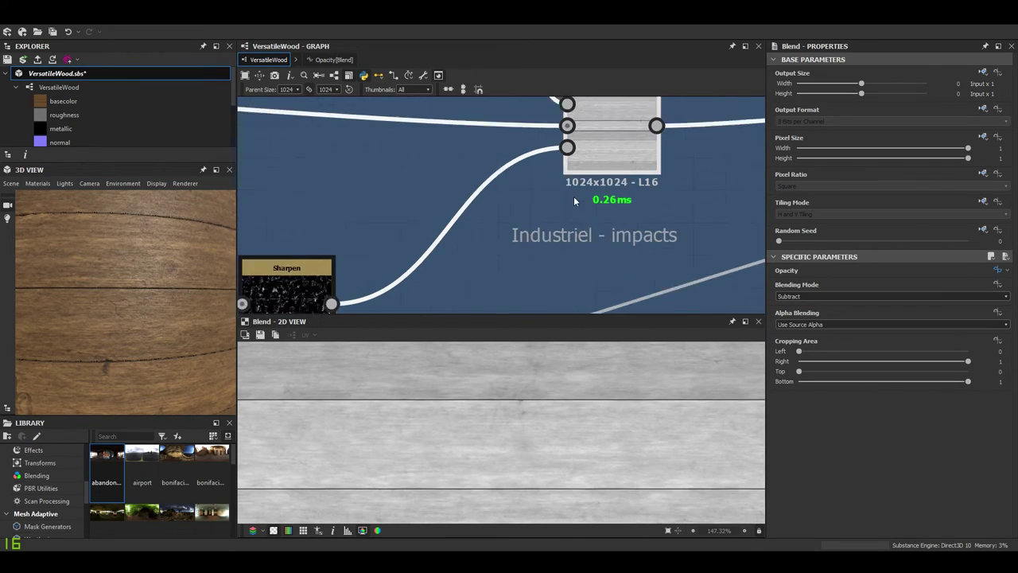
- Recheck the impacts Blend's effect on the planks at close and wide magnifications
{"action": "double_click", "coordinate": [570, 135]}
{"action": "middle_click_drag", "start_coordinate": [545, 366], "coordinate": [547, 461]}
{"action": "scroll", "coordinate": [600, 296], "scroll_direction": "up", "scroll_amount": 1}
{"action": "middle_click_drag", "start_coordinate": [612, 161], "coordinate": [607, 263]}
{"action": "double_click", "coordinate": [618, 208]}
{"action": "scroll", "coordinate": [499, 494], "scroll_direction": "down", "scroll_amount": 3}
{"action": "middle_click_drag", "start_coordinate": [499, 494], "coordinate": [590, 419]}
{"action": "scroll", "coordinate": [604, 208], "scroll_direction": "down", "scroll_amount": 3}
- Preview the Lines Blend and examine the planks together with the node chain feeding its opacity
{"action": "middle_click_drag", "start_coordinate": [606, 213], "coordinate": [417, 225]}
{"action": "scroll", "coordinate": [521, 229], "scroll_direction": "down", "scroll_amount": 2}
{"action": "scroll", "coordinate": [417, 224], "scroll_direction": "down", "scroll_amount": 3}
{"action": "middle_click_drag", "start_coordinate": [595, 179], "coordinate": [464, 226]}
{"action": "scroll", "coordinate": [464, 226], "scroll_direction": "down", "scroll_amount": 2}
{"action": "middle_click_drag", "start_coordinate": [598, 233], "coordinate": [517, 239]}
{"action": "scroll", "coordinate": [564, 237], "scroll_direction": "up", "scroll_amount": 4}
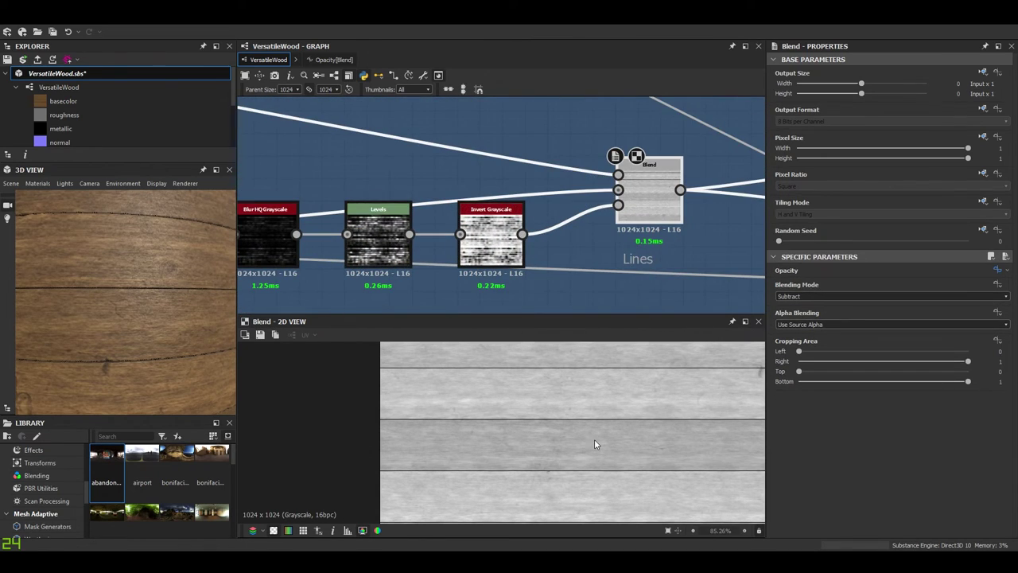
{"action": "scroll", "coordinate": [594, 444], "scroll_direction": "up", "scroll_amount": 4}
{"action": "middle_click_drag", "start_coordinate": [365, 257], "coordinate": [412, 214]}
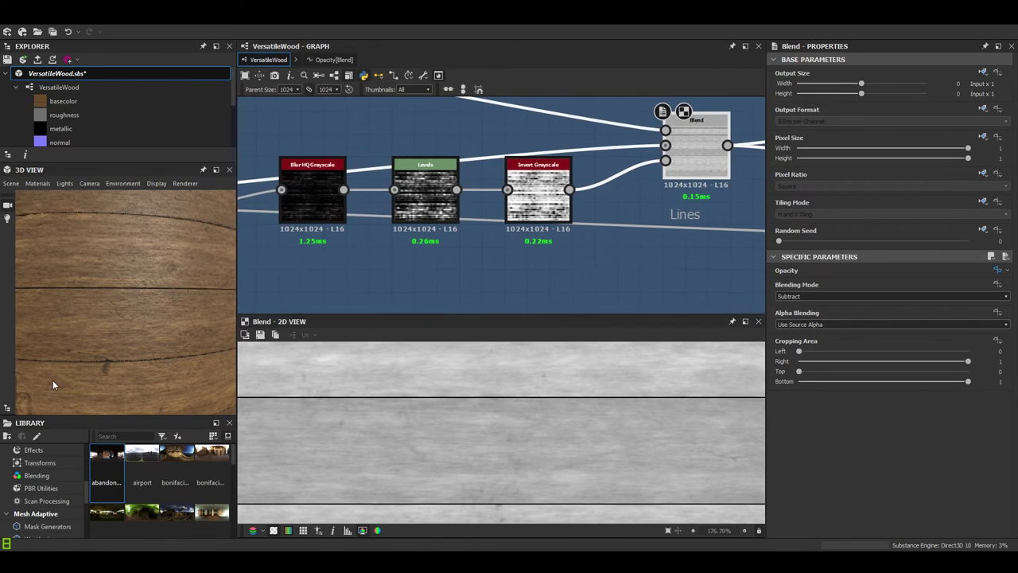
- Set the default of the graph's Deep lines input parameter to 0.59 and check the wood in 3D
{"action": "left_click_drag", "start_coordinate": [53, 380], "coordinate": [24, 364]}
{"action": "left_click", "coordinate": [405, 272]}
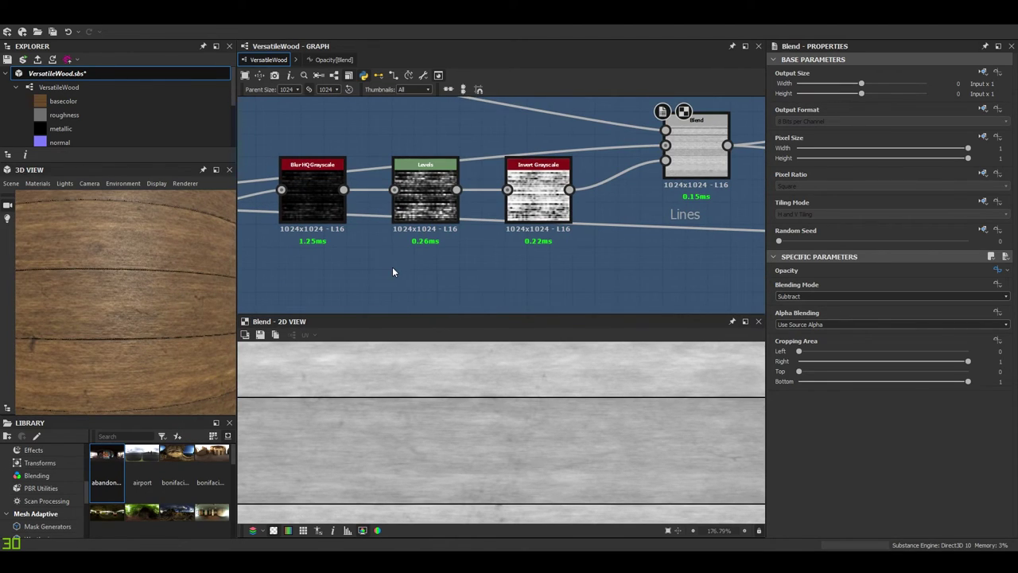
{"action": "left_click", "coordinate": [392, 269]}
{"action": "scroll", "coordinate": [1002, 344], "scroll_direction": "down", "scroll_amount": 10}
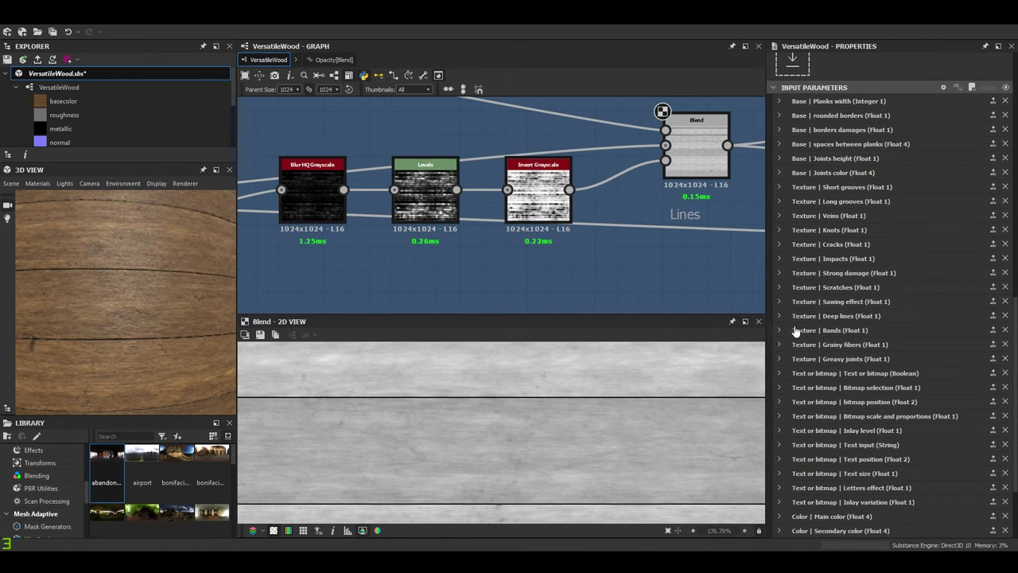
{"action": "left_click", "coordinate": [790, 316]}
{"action": "scroll", "coordinate": [807, 342], "scroll_direction": "down", "scroll_amount": 5}
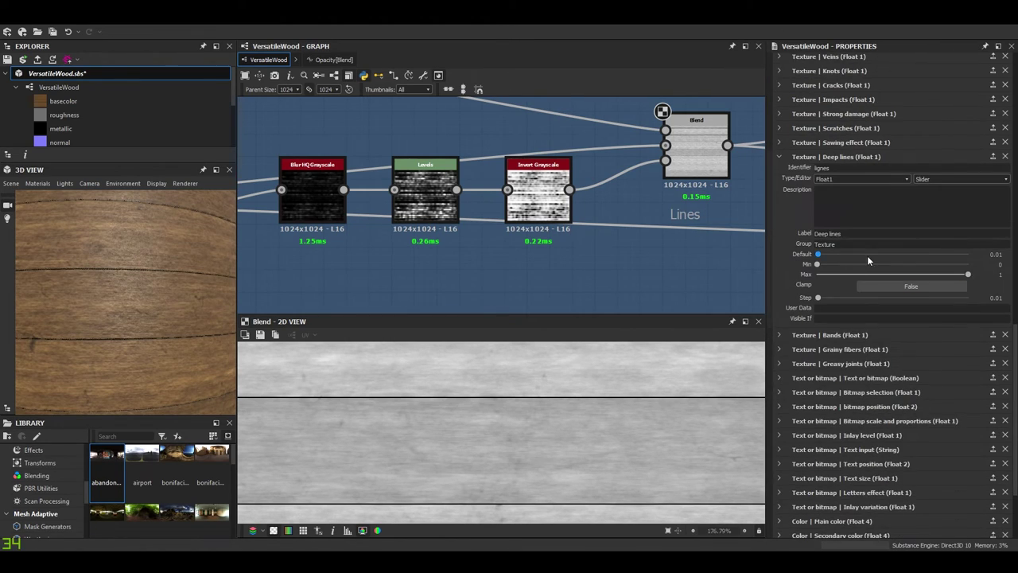
{"action": "left_click_drag", "start_coordinate": [879, 254], "coordinate": [907, 259]}
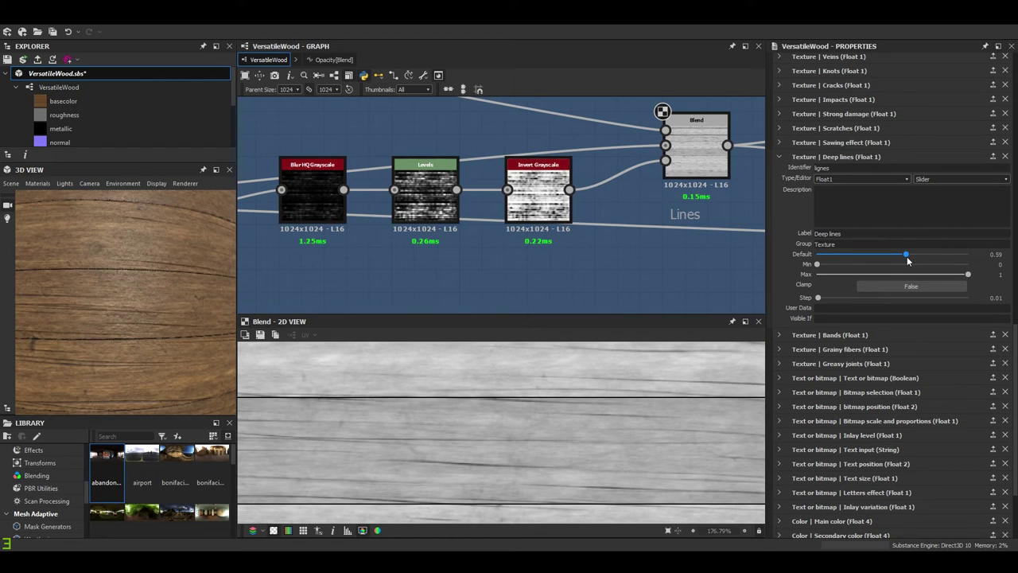
{"action": "left_click_drag", "start_coordinate": [124, 307], "coordinate": [146, 309]}
- Trace the Lines effect back through the graph to the Scratches Generator and preview that node with its parameters
{"action": "scroll", "coordinate": [540, 187], "scroll_direction": "down", "scroll_amount": 3}
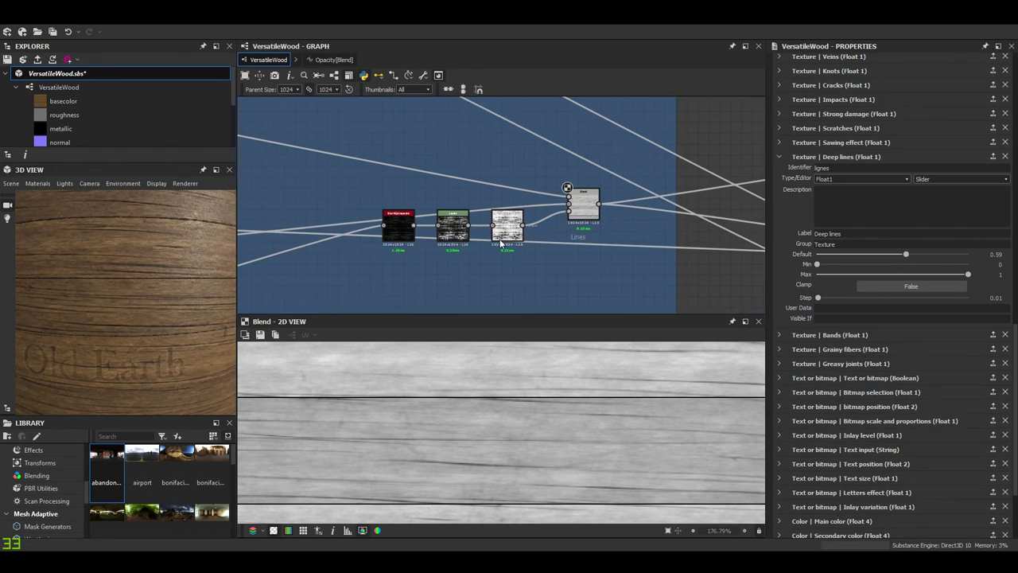
{"action": "scroll", "coordinate": [510, 197], "scroll_direction": "down", "scroll_amount": 5}
{"action": "middle_click_drag", "start_coordinate": [631, 233], "coordinate": [716, 273]}
{"action": "scroll", "coordinate": [300, 201], "scroll_direction": "down", "scroll_amount": 3}
{"action": "middle_click_drag", "start_coordinate": [301, 202], "coordinate": [637, 262]}
{"action": "middle_click_drag", "start_coordinate": [398, 199], "coordinate": [743, 271]}
{"action": "middle_click_drag", "start_coordinate": [266, 162], "coordinate": [671, 226]}
{"action": "scroll", "coordinate": [623, 234], "scroll_direction": "up", "scroll_amount": 7}
{"action": "middle_click_drag", "start_coordinate": [382, 232], "coordinate": [724, 219]}
{"action": "middle_click_drag", "start_coordinate": [646, 230], "coordinate": [520, 231]}
{"action": "scroll", "coordinate": [364, 223], "scroll_direction": "up", "scroll_amount": 1}
{"action": "middle_click_drag", "start_coordinate": [364, 224], "coordinate": [354, 245]}
{"action": "scroll", "coordinate": [517, 239], "scroll_direction": "down", "scroll_amount": 2}
{"action": "middle_click_drag", "start_coordinate": [517, 238], "coordinate": [368, 238]}
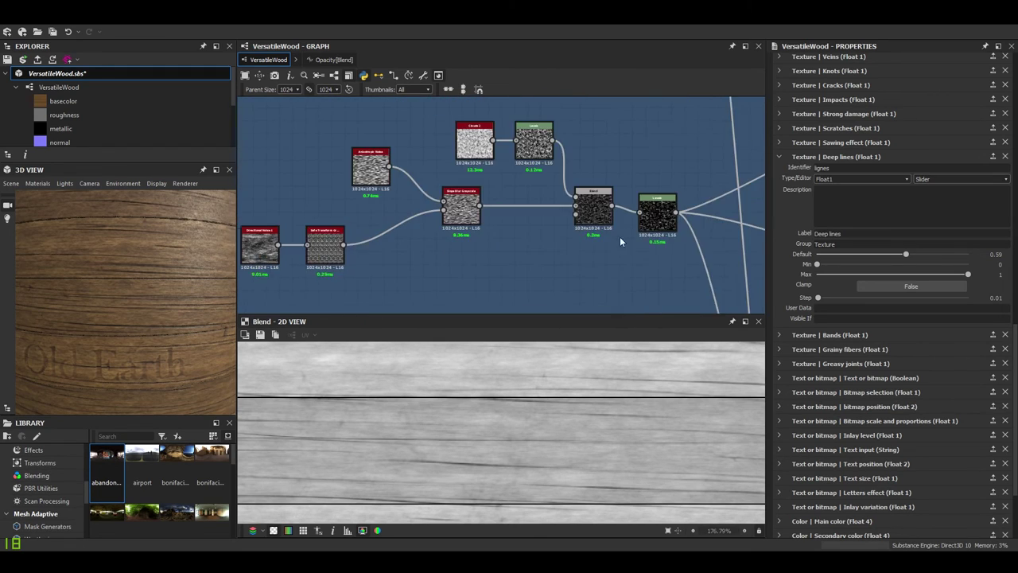
{"action": "scroll", "coordinate": [619, 236], "scroll_direction": "down", "scroll_amount": 6}
{"action": "middle_click_drag", "start_coordinate": [620, 236], "coordinate": [516, 161]}
{"action": "scroll", "coordinate": [537, 230], "scroll_direction": "down", "scroll_amount": 3}
{"action": "middle_click_drag", "start_coordinate": [537, 230], "coordinate": [548, 229]}
{"action": "scroll", "coordinate": [513, 203], "scroll_direction": "up", "scroll_amount": 10}
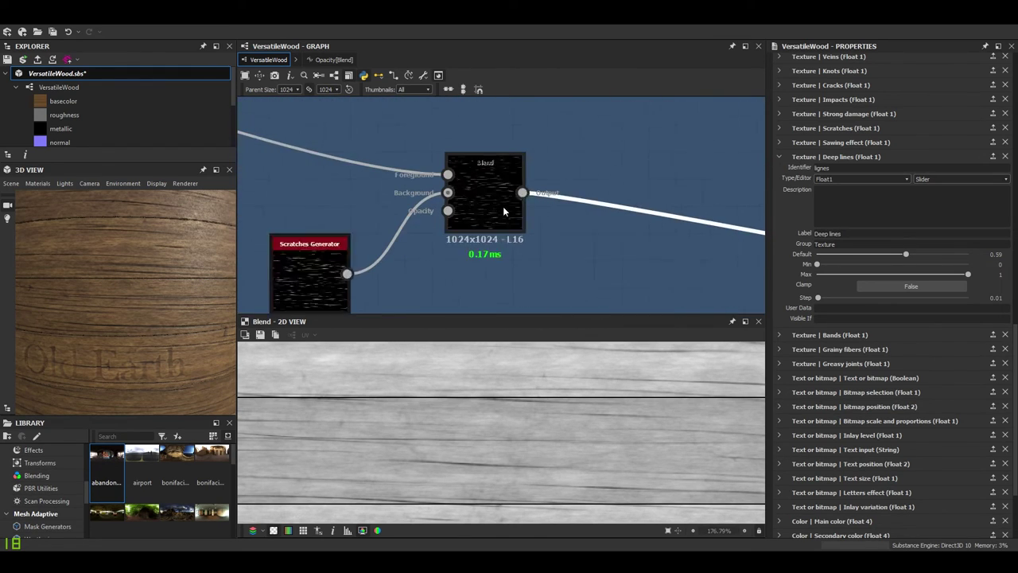
{"action": "left_click", "coordinate": [337, 277]}
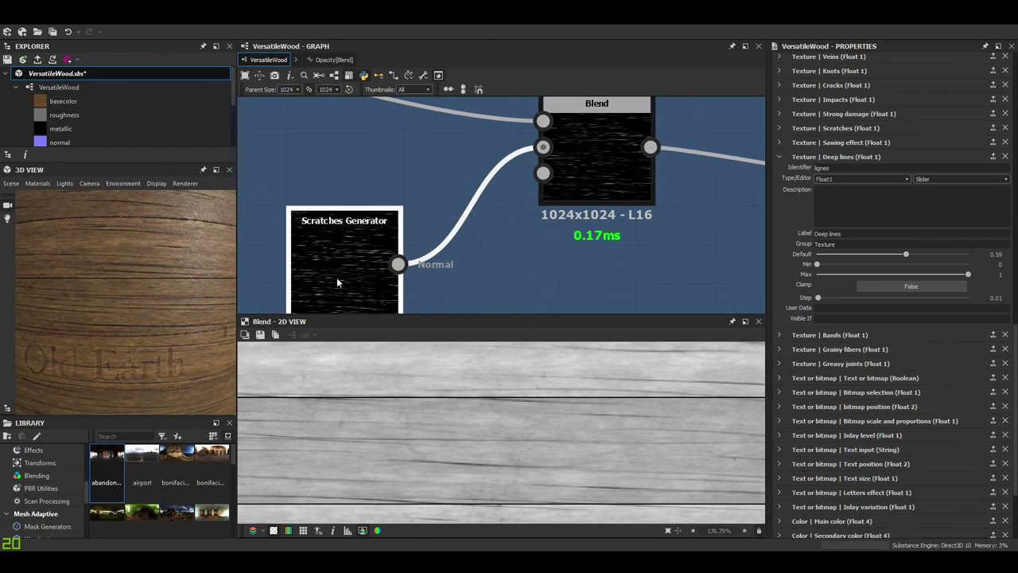
{"action": "double_click", "coordinate": [363, 306]}
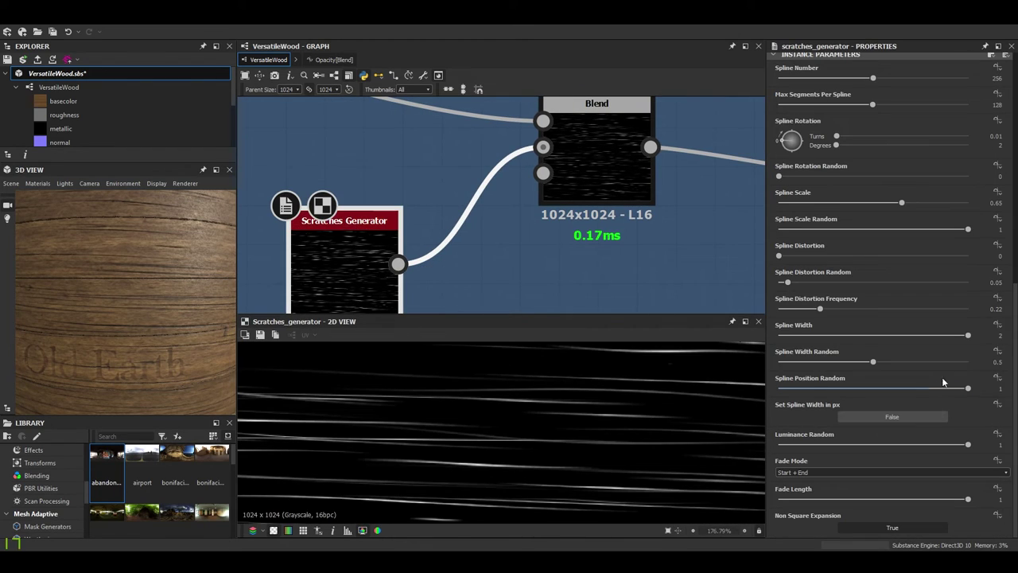
- Try a Spline Number of 150 on the Scratches Generator and settle on 100, checking the lines on the planks
{"action": "scroll", "coordinate": [901, 327], "scroll_direction": "up", "scroll_amount": 4}
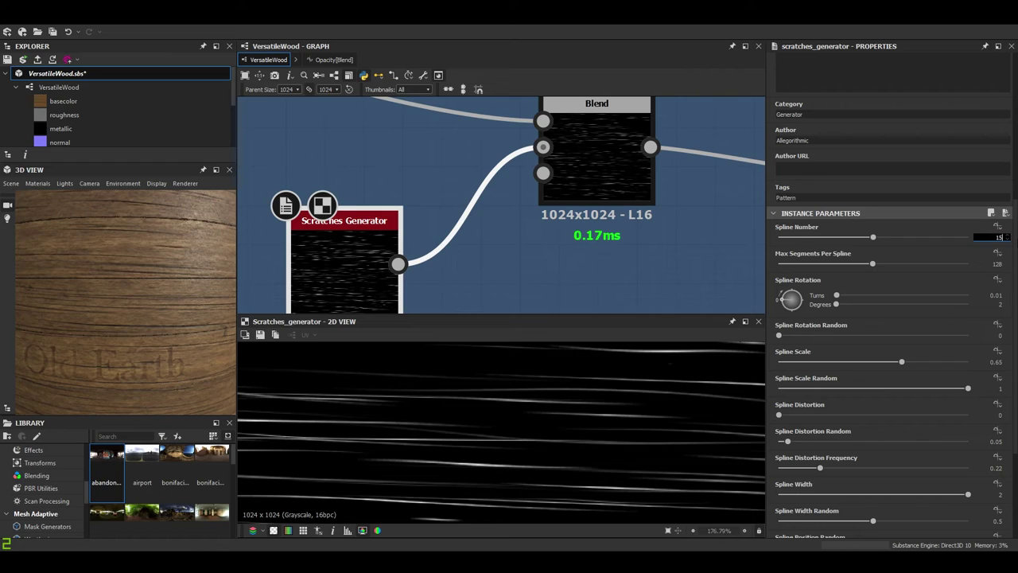
{"action": "key", "text": "Return"}
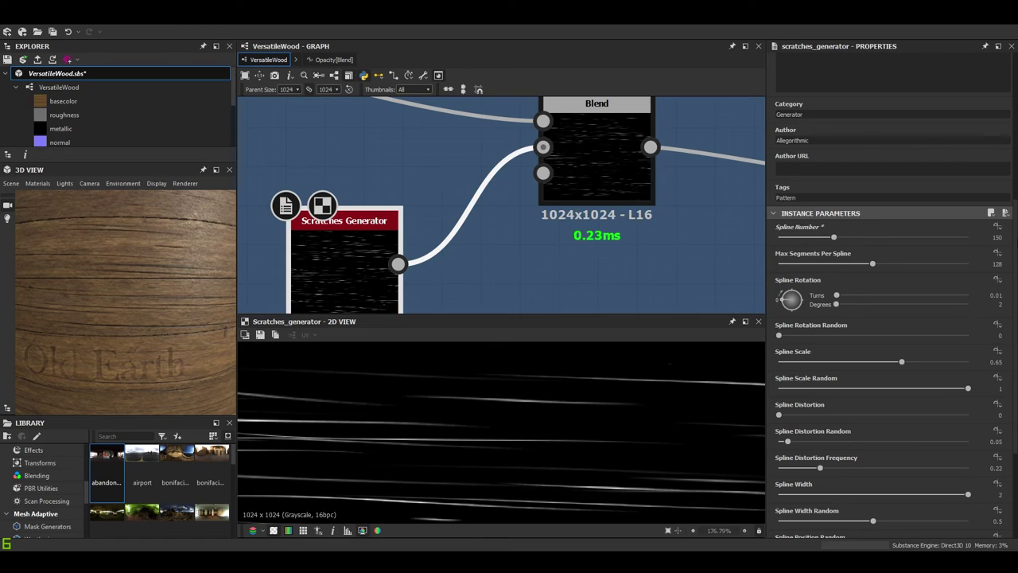
{"action": "left_click_drag", "start_coordinate": [174, 294], "coordinate": [88, 268]}
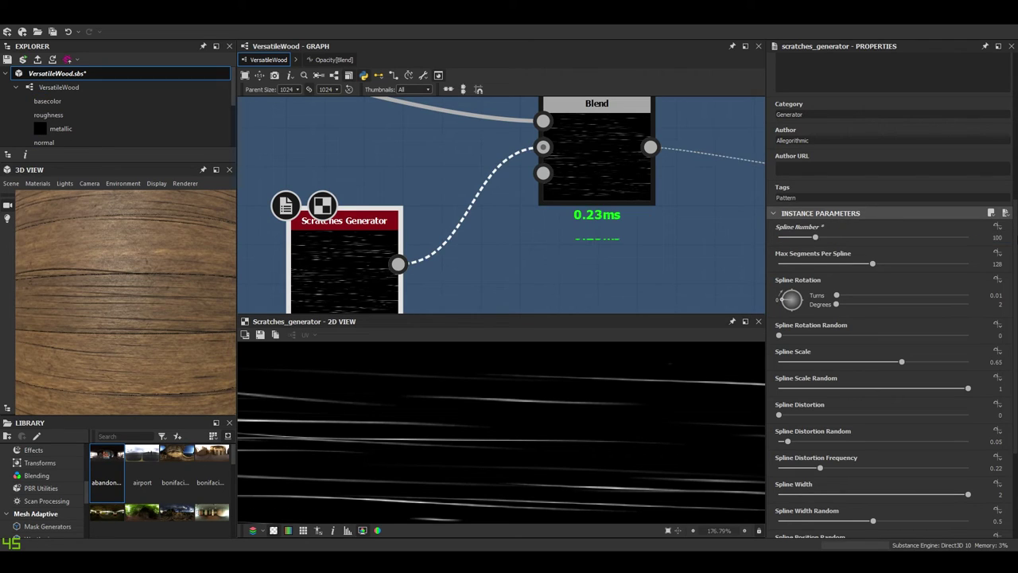
{"action": "scroll", "coordinate": [158, 287], "scroll_direction": "down", "scroll_amount": 3}
{"action": "left_click_drag", "start_coordinate": [165, 315], "coordinate": [128, 291]}
{"action": "scroll", "coordinate": [161, 350], "scroll_direction": "up", "scroll_amount": 5}
{"action": "scroll", "coordinate": [411, 147], "scroll_direction": "down", "scroll_amount": 8}
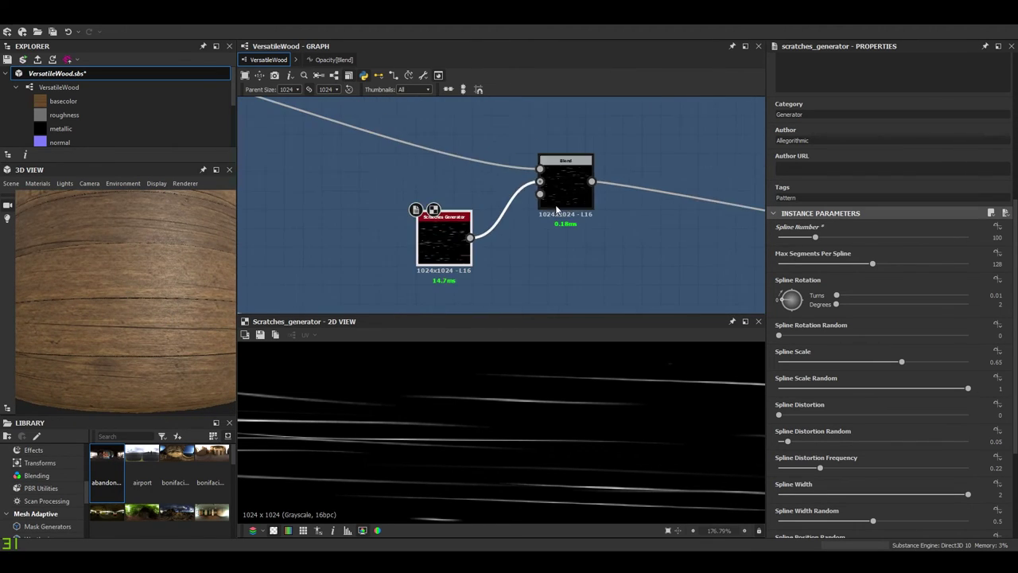
- Preview the Lines Blend in Additional textures and examine the deep lines on the 3D planks
{"action": "scroll", "coordinate": [412, 149], "scroll_direction": "up", "scroll_amount": 8}
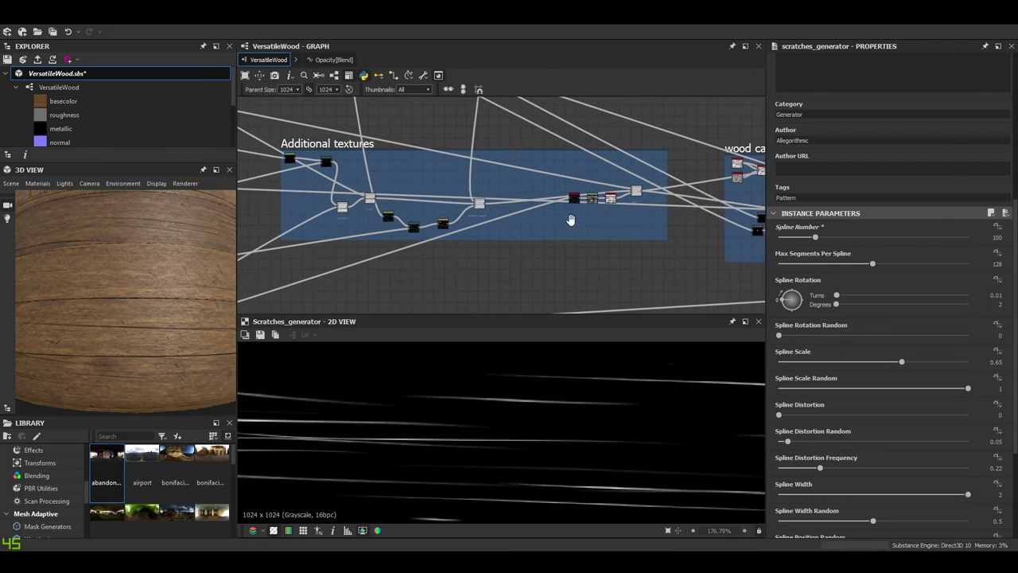
{"action": "left_click", "coordinate": [462, 197]}
{"action": "left_click_drag", "start_coordinate": [177, 308], "coordinate": [137, 308]}
{"action": "scroll", "coordinate": [155, 332], "scroll_direction": "up", "scroll_amount": 3}
{"action": "scroll", "coordinate": [132, 334], "scroll_direction": "down", "scroll_amount": 4}
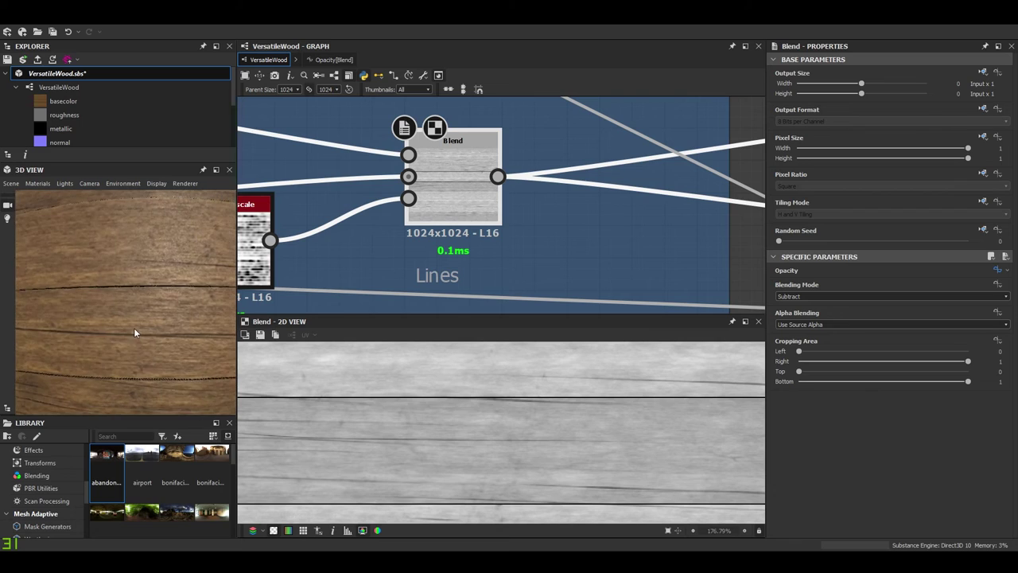
{"action": "scroll", "coordinate": [637, 261], "scroll_direction": "down", "scroll_amount": 5}
{"action": "scroll", "coordinate": [637, 261], "scroll_direction": "up", "scroll_amount": 2}
- Return to the Scratches Generator and inspect its scratches at wide and close magnifications
{"action": "scroll", "coordinate": [637, 261], "scroll_direction": "up", "scroll_amount": 8}
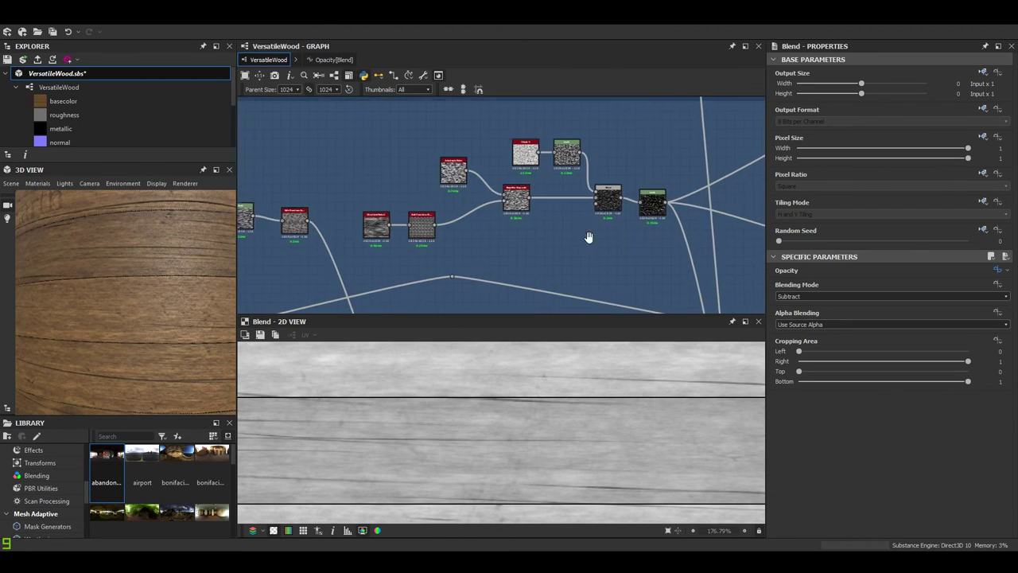
{"action": "double_click", "coordinate": [598, 223]}
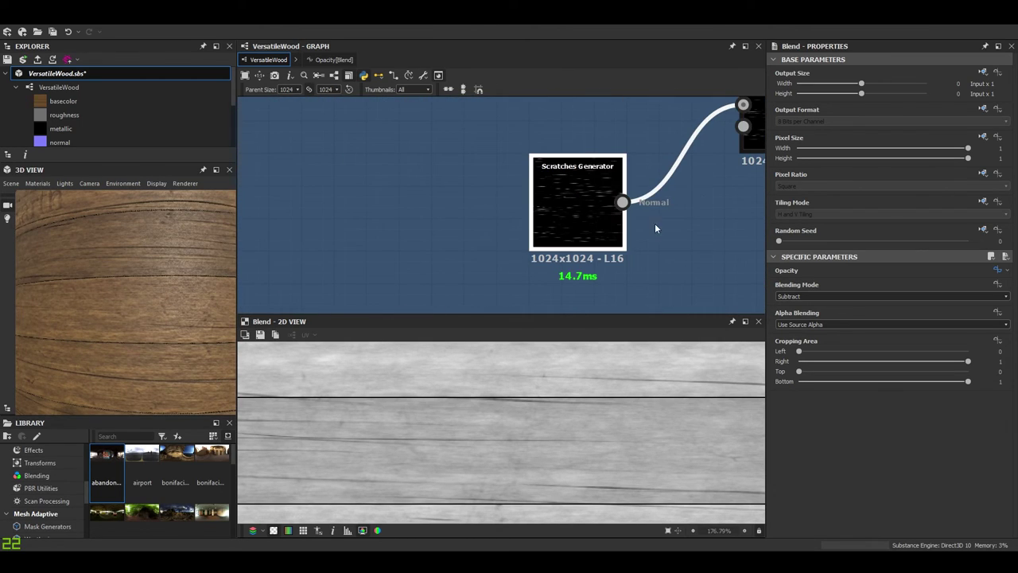
{"action": "middle_click_drag", "start_coordinate": [656, 226], "coordinate": [489, 259]}
{"action": "scroll", "coordinate": [456, 440], "scroll_direction": "down", "scroll_amount": 8}
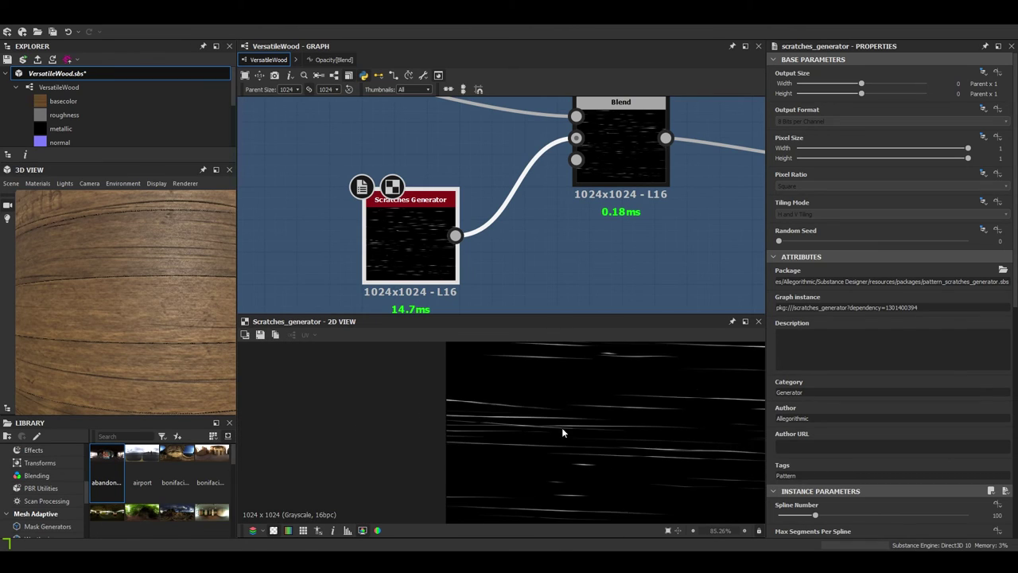
{"action": "scroll", "coordinate": [560, 476], "scroll_direction": "up", "scroll_amount": 5}
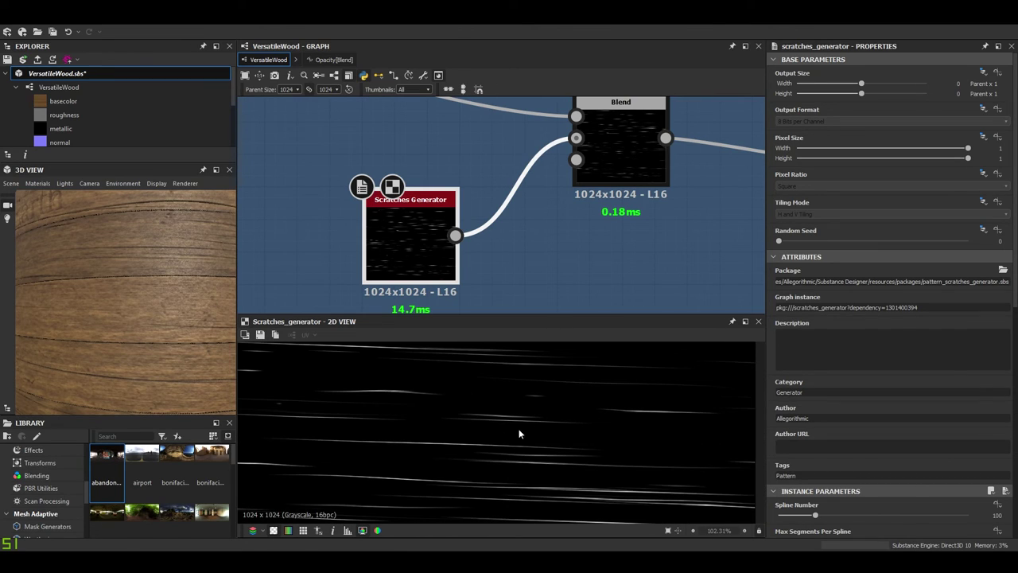
- Set the opacity of the Multiply Blend after the Scratches Generator to 0.55
{"action": "double_click", "coordinate": [604, 155]}
{"action": "scroll", "coordinate": [645, 427], "scroll_direction": "up", "scroll_amount": 4}
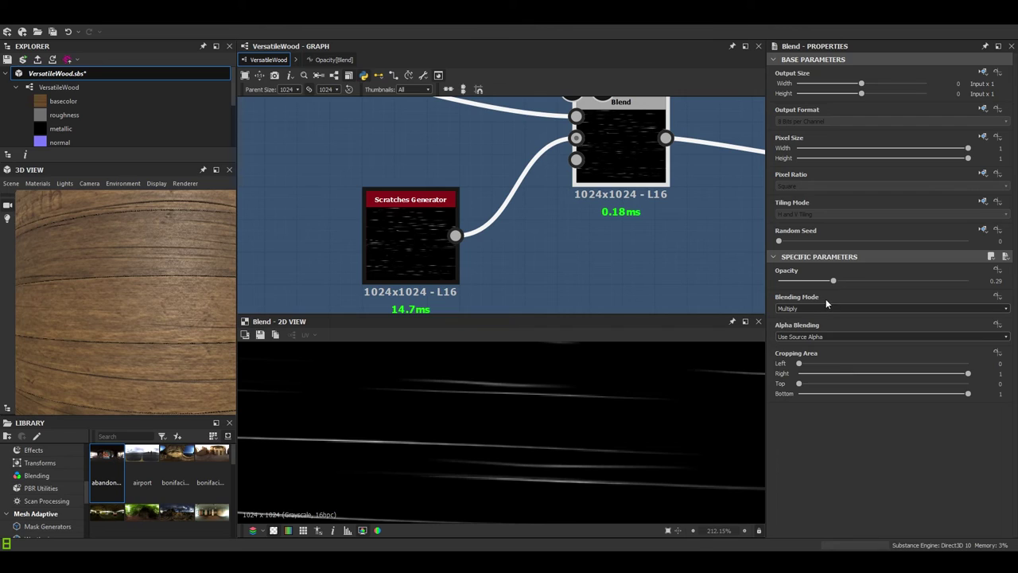
{"action": "left_click", "coordinate": [882, 280]}
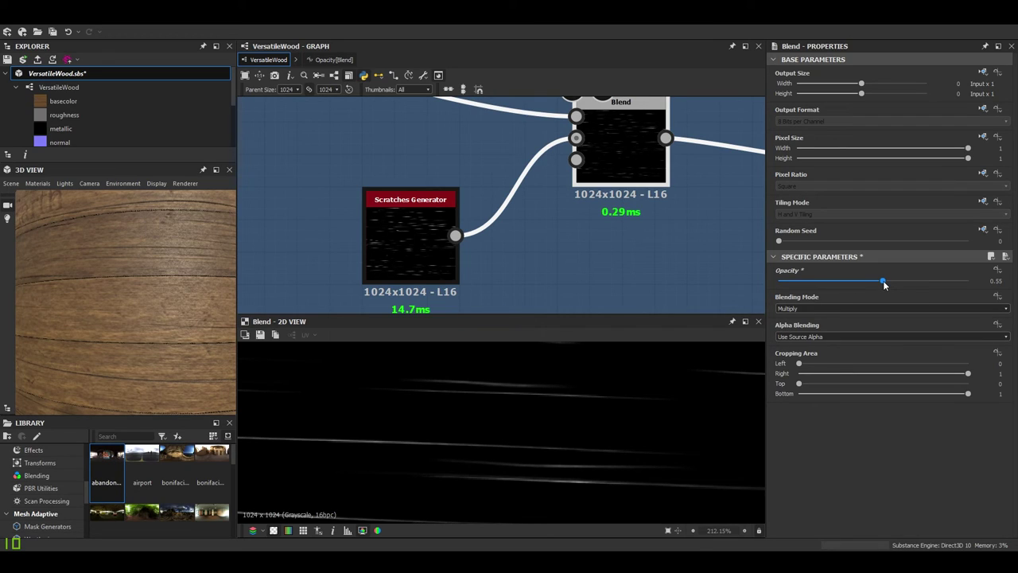
- Preview the grain Levels node that feeds the scratches Blend and examine its pattern closely
{"action": "scroll", "coordinate": [437, 424], "scroll_direction": "down", "scroll_amount": 1}
{"action": "scroll", "coordinate": [422, 143], "scroll_direction": "down", "scroll_amount": 6}
{"action": "middle_click_drag", "start_coordinate": [290, 137], "coordinate": [553, 251]}
{"action": "scroll", "coordinate": [572, 265], "scroll_direction": "down", "scroll_amount": 2}
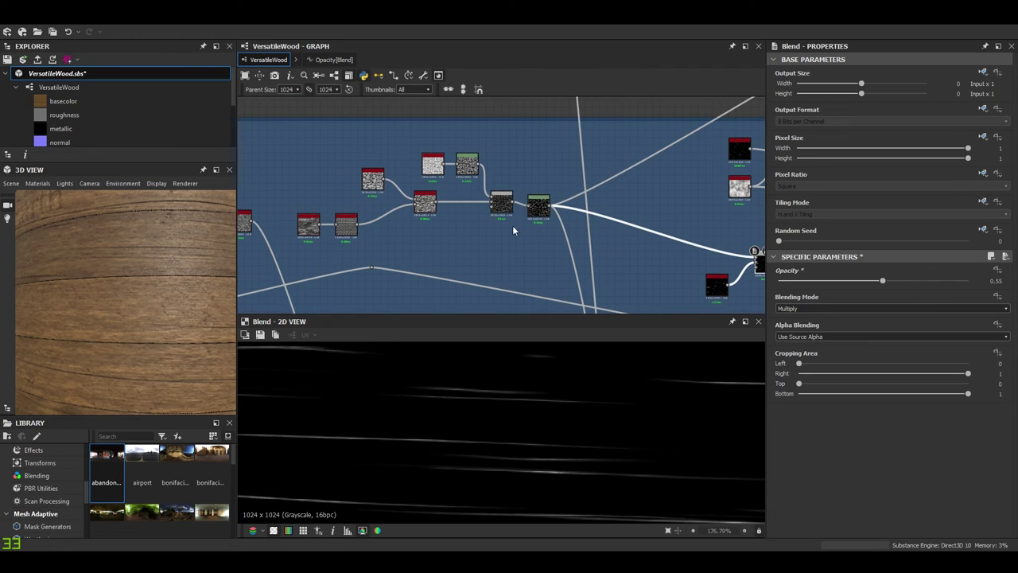
{"action": "scroll", "coordinate": [517, 228], "scroll_direction": "up", "scroll_amount": 5}
{"action": "left_click", "coordinate": [564, 193]}
{"action": "scroll", "coordinate": [540, 433], "scroll_direction": "down", "scroll_amount": 3}
{"action": "middle_click_drag", "start_coordinate": [538, 438], "coordinate": [493, 409]}
{"action": "scroll", "coordinate": [518, 431], "scroll_direction": "up", "scroll_amount": 2}
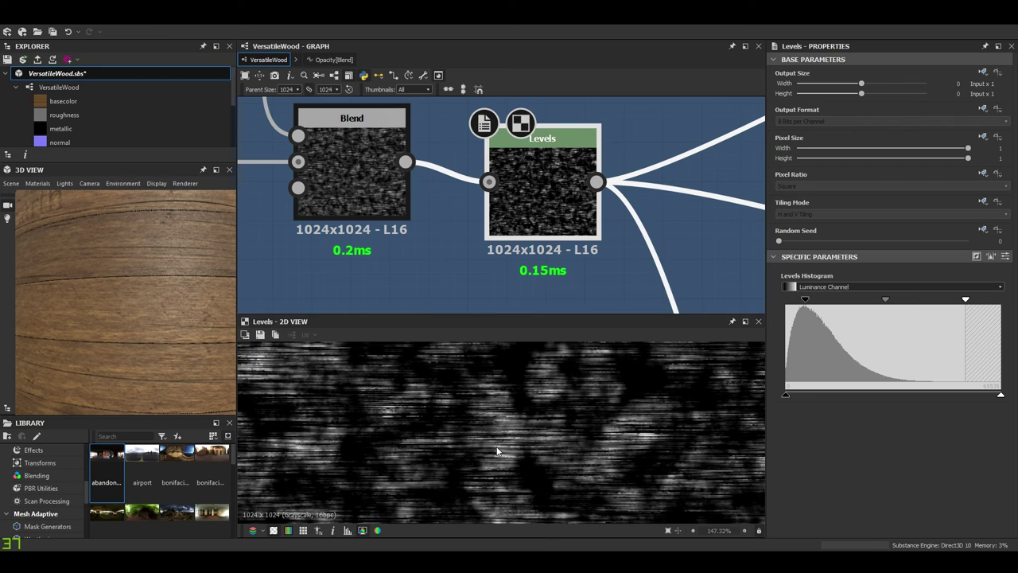
- Preview the complete output of the Multiply Blend that combines the scratches with the grain
{"action": "scroll", "coordinate": [505, 434], "scroll_direction": "down", "scroll_amount": 6}
{"action": "scroll", "coordinate": [517, 227], "scroll_direction": "down", "scroll_amount": 5}
{"action": "middle_click_drag", "start_coordinate": [517, 223], "coordinate": [323, 155]}
{"action": "scroll", "coordinate": [580, 230], "scroll_direction": "down", "scroll_amount": 4}
{"action": "scroll", "coordinate": [549, 228], "scroll_direction": "up", "scroll_amount": 4}
{"action": "double_click", "coordinate": [543, 201]}
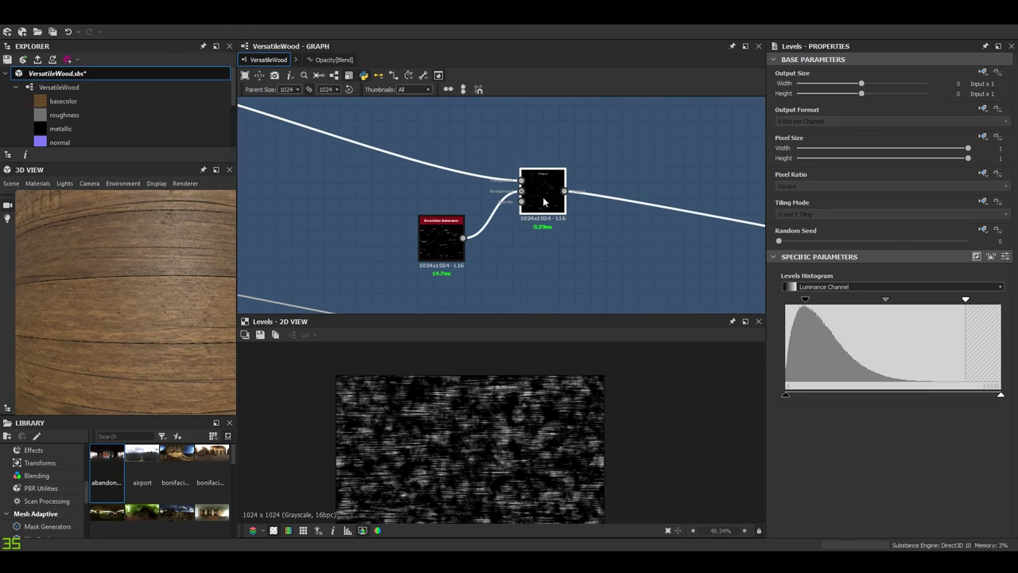
{"action": "scroll", "coordinate": [584, 207], "scroll_direction": "down", "scroll_amount": 6}
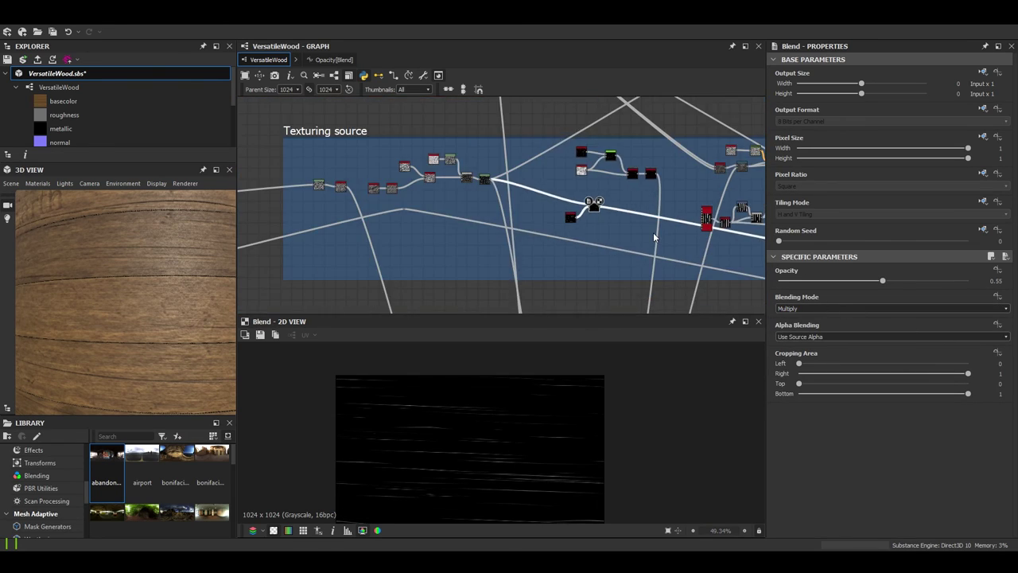
- Follow the scratches Blend's output to Additional textures and preview the Lines Blend on the full planks
{"action": "middle_click_drag", "start_coordinate": [655, 236], "coordinate": [374, 159]}
{"action": "scroll", "coordinate": [591, 177], "scroll_direction": "down", "scroll_amount": 2}
{"action": "middle_click_drag", "start_coordinate": [728, 205], "coordinate": [399, 148]}
{"action": "scroll", "coordinate": [666, 215], "scroll_direction": "up", "scroll_amount": 5}
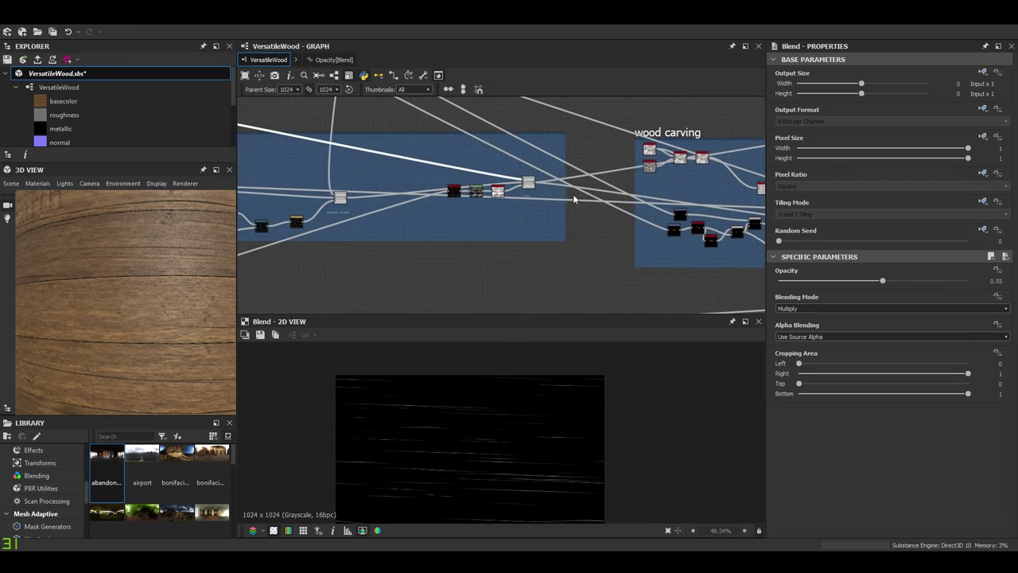
{"action": "left_click", "coordinate": [615, 192]}
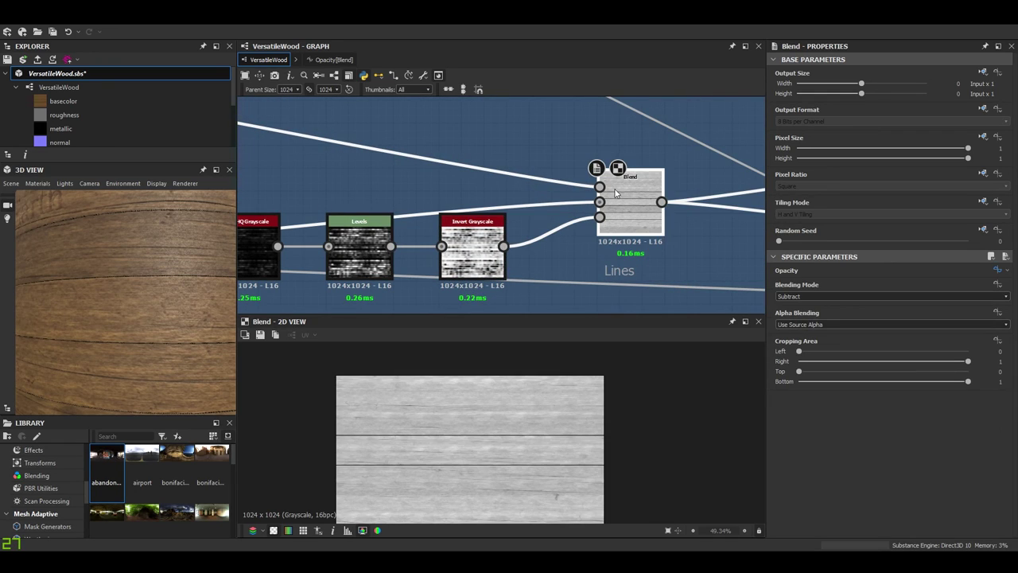
- Move the Fibers, veins frame farther away from the Text and bitmap frame in the graph overview
{"action": "scroll", "coordinate": [615, 199], "scroll_direction": "down", "scroll_amount": 5}
{"action": "scroll", "coordinate": [565, 220], "scroll_direction": "up", "scroll_amount": 3}
{"action": "scroll", "coordinate": [604, 229], "scroll_direction": "down", "scroll_amount": 2}
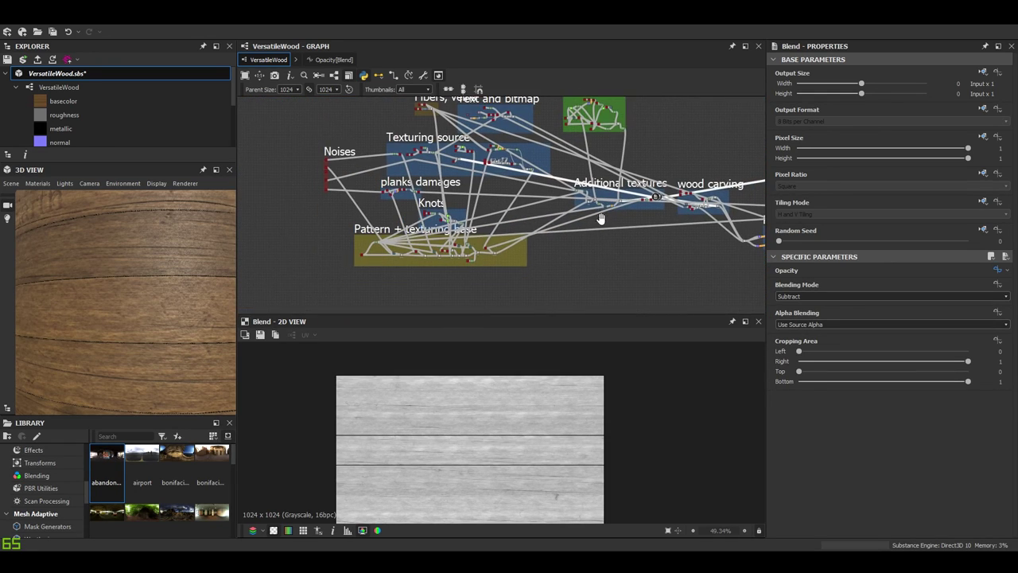
{"action": "middle_click_drag", "start_coordinate": [442, 129], "coordinate": [421, 159]}
{"action": "left_click_drag", "start_coordinate": [412, 130], "coordinate": [375, 120]}
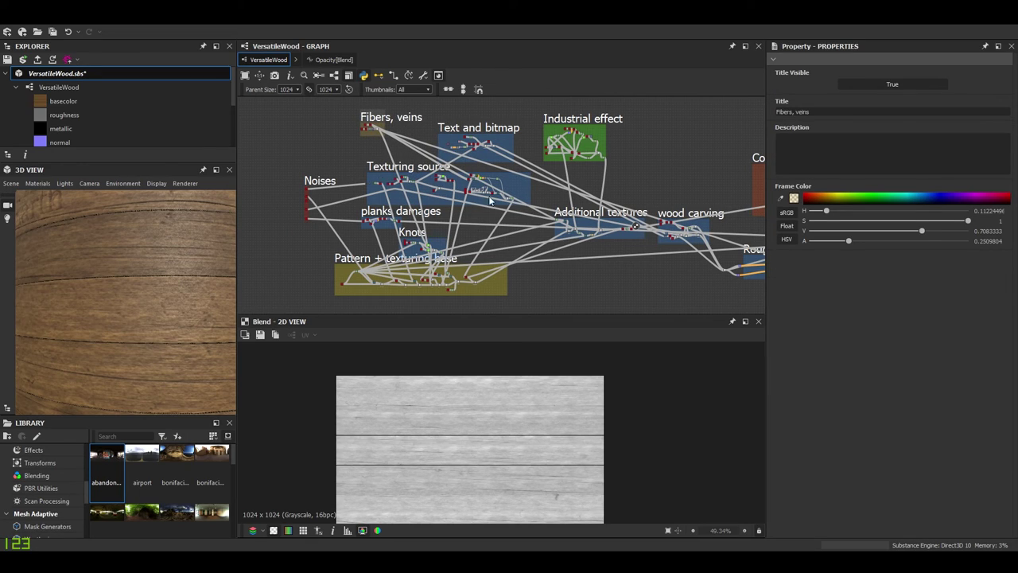
- Survey the Texturing source, planks damages, Knots, Pattern + texturing base and Additional textures frames and their connections
{"action": "scroll", "coordinate": [493, 203], "scroll_direction": "up", "scroll_amount": 2}
{"action": "middle_click_drag", "start_coordinate": [429, 205], "coordinate": [495, 155]}
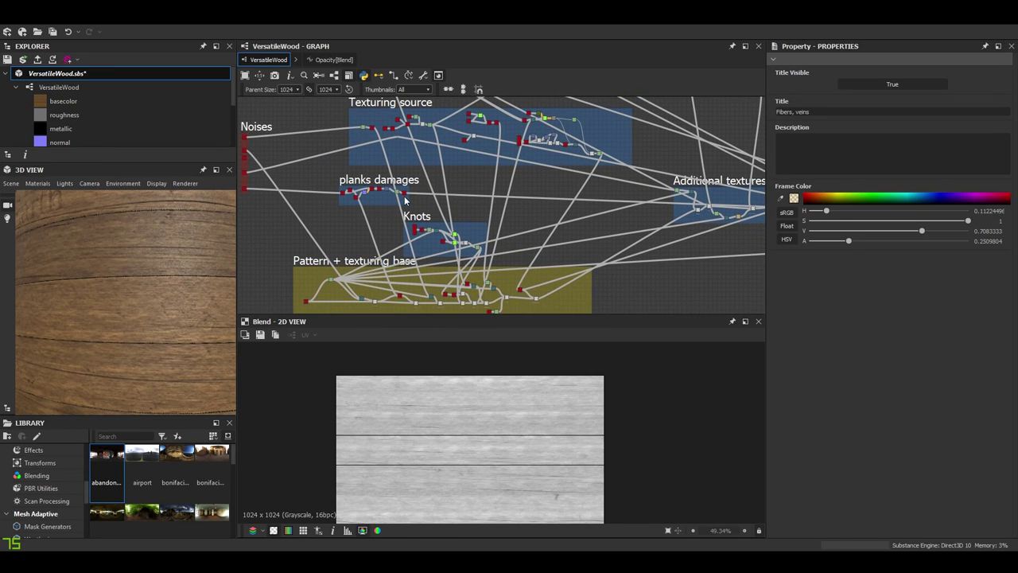
{"action": "scroll", "coordinate": [464, 220], "scroll_direction": "down", "scroll_amount": 1}
{"action": "middle_click_drag", "start_coordinate": [484, 236], "coordinate": [474, 218]}
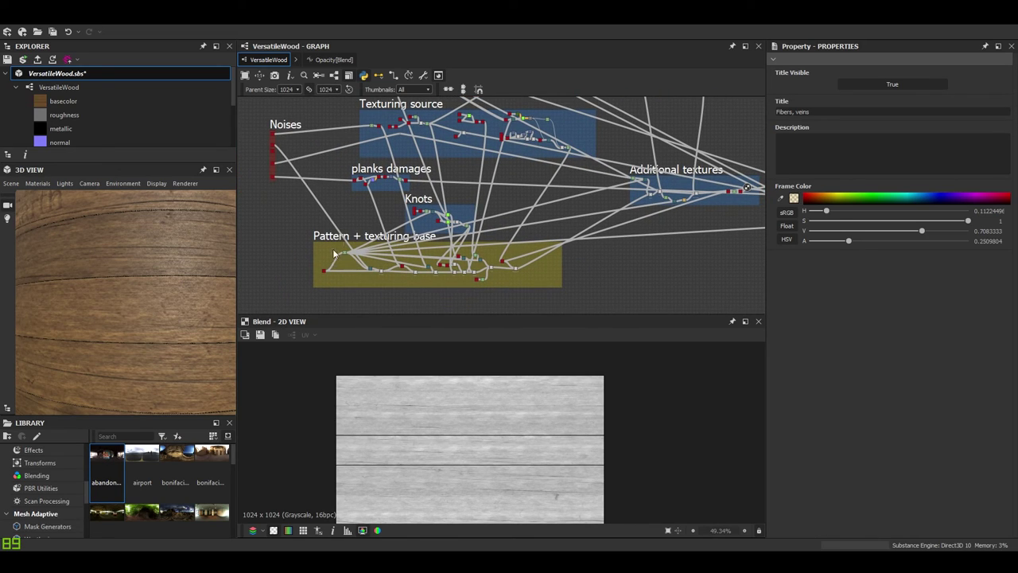
{"action": "middle_click_drag", "start_coordinate": [462, 261], "coordinate": [363, 263]}
{"action": "scroll", "coordinate": [374, 261], "scroll_direction": "down", "scroll_amount": 3}
{"action": "scroll", "coordinate": [466, 147], "scroll_direction": "up", "scroll_amount": 3}
{"action": "scroll", "coordinate": [472, 174], "scroll_direction": "up", "scroll_amount": 3}
{"action": "scroll", "coordinate": [398, 154], "scroll_direction": "down", "scroll_amount": 2}
{"action": "middle_click_drag", "start_coordinate": [397, 157], "coordinate": [490, 159]}
{"action": "scroll", "coordinate": [576, 232], "scroll_direction": "down", "scroll_amount": 4}
{"action": "middle_click_drag", "start_coordinate": [557, 261], "coordinate": [532, 182]}
{"action": "scroll", "coordinate": [418, 196], "scroll_direction": "up", "scroll_amount": 1}
{"action": "scroll", "coordinate": [447, 168], "scroll_direction": "up", "scroll_amount": 1}
{"action": "scroll", "coordinate": [482, 199], "scroll_direction": "up", "scroll_amount": 5}
{"action": "scroll", "coordinate": [440, 194], "scroll_direction": "down", "scroll_amount": 4}
{"action": "scroll", "coordinate": [418, 178], "scroll_direction": "up", "scroll_amount": 2}
{"action": "scroll", "coordinate": [445, 180], "scroll_direction": "down", "scroll_amount": 2}
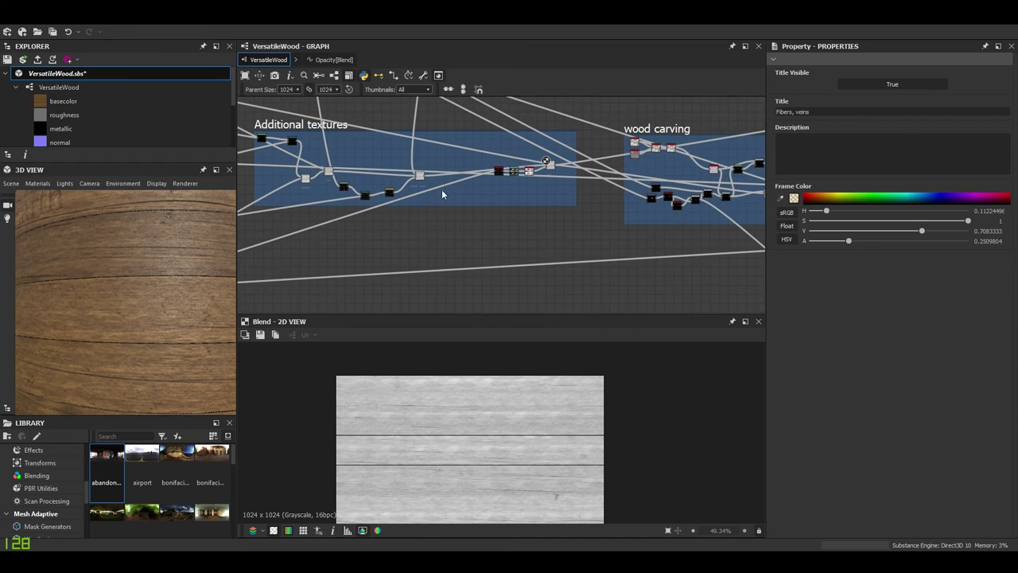
- Examine the graph sections after Additional textures, including the joints Blend, Roughness frame and outputs
{"action": "scroll", "coordinate": [142, 320], "scroll_direction": "down", "scroll_amount": 3}
{"action": "left_click_drag", "start_coordinate": [144, 324], "coordinate": [146, 320]}
{"action": "middle_click_drag", "start_coordinate": [547, 220], "coordinate": [331, 259]}
{"action": "scroll", "coordinate": [502, 244], "scroll_direction": "down", "scroll_amount": 4}
{"action": "middle_click_drag", "start_coordinate": [532, 241], "coordinate": [366, 215]}
{"action": "scroll", "coordinate": [513, 221], "scroll_direction": "up", "scroll_amount": 5}
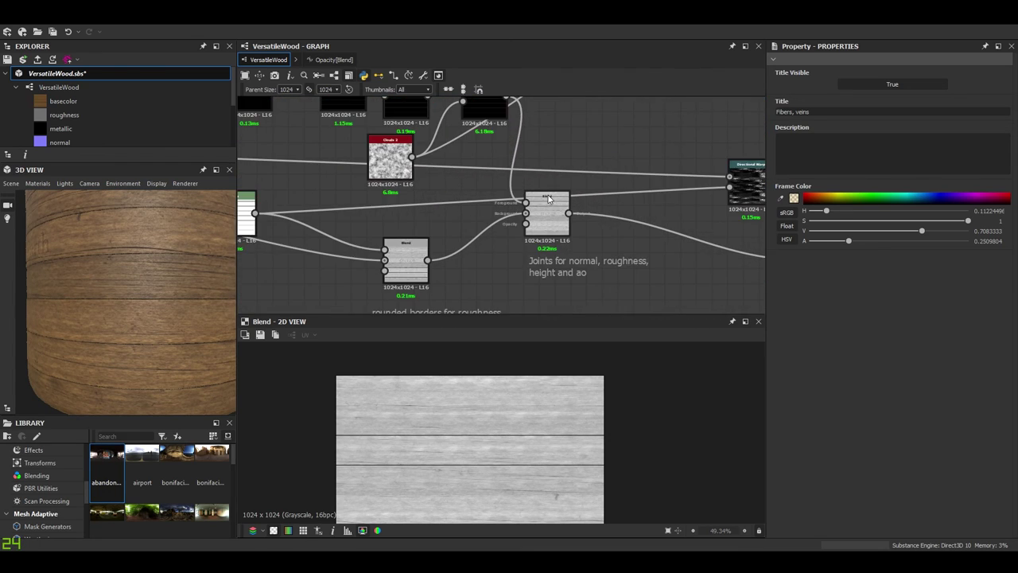
{"action": "scroll", "coordinate": [551, 209], "scroll_direction": "down", "scroll_amount": 5}
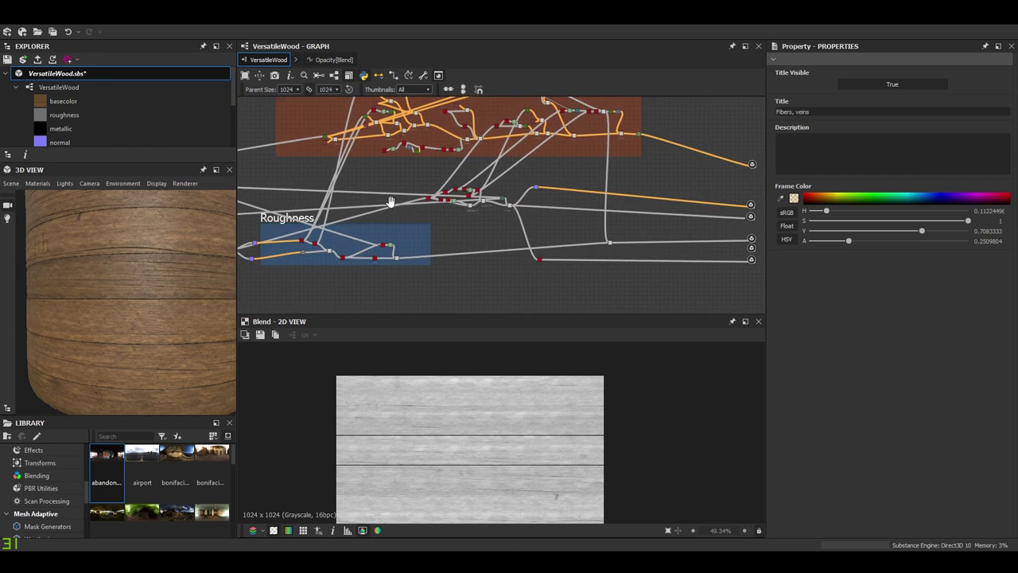
{"action": "scroll", "coordinate": [561, 262], "scroll_direction": "up", "scroll_amount": 3}
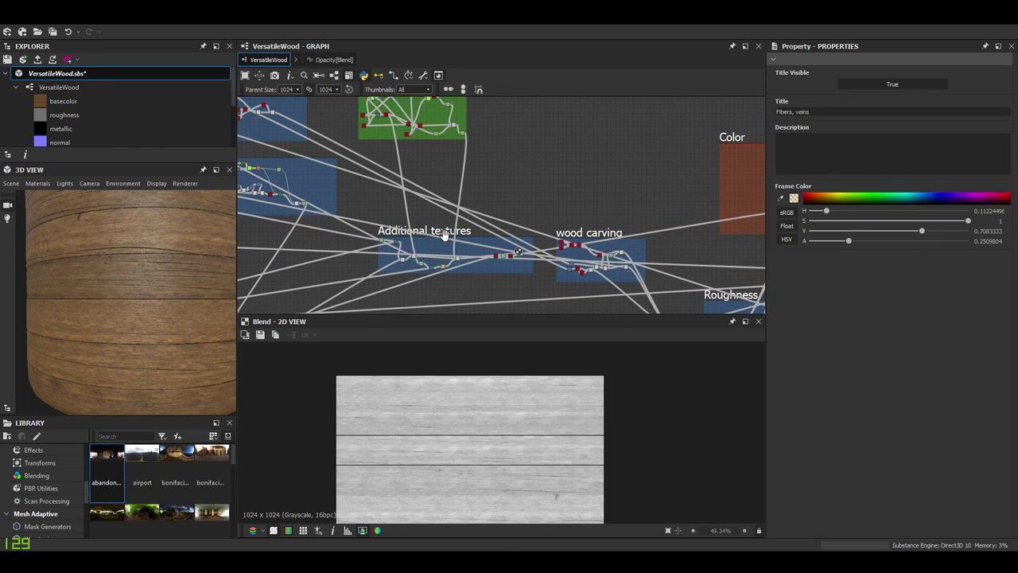
- Survey the Fibers, veins, Text and bitmap and Industrial effect frames and how they connect to the rest of the graph
{"action": "scroll", "coordinate": [439, 227], "scroll_direction": "down", "scroll_amount": 2}
{"action": "middle_click_drag", "start_coordinate": [401, 227], "coordinate": [316, 160]}
{"action": "scroll", "coordinate": [495, 199], "scroll_direction": "up", "scroll_amount": 3}
{"action": "scroll", "coordinate": [422, 205], "scroll_direction": "down", "scroll_amount": 3}
{"action": "middle_click_drag", "start_coordinate": [422, 205], "coordinate": [728, 301]}
{"action": "scroll", "coordinate": [473, 190], "scroll_direction": "up", "scroll_amount": 3}
{"action": "middle_click_drag", "start_coordinate": [455, 196], "coordinate": [555, 225]}
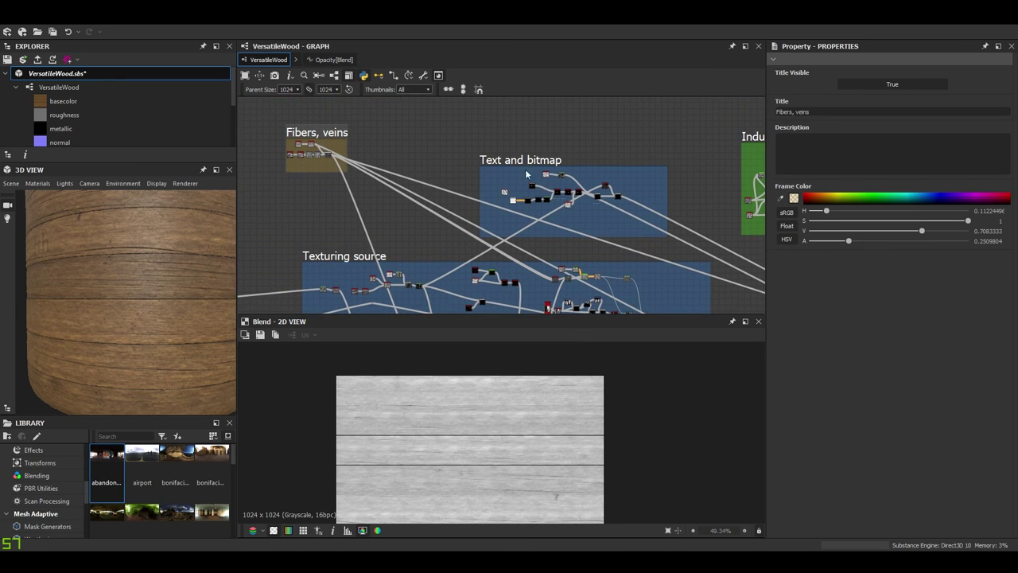
{"action": "middle_click_drag", "start_coordinate": [566, 175], "coordinate": [514, 194]}
{"action": "scroll", "coordinate": [518, 193], "scroll_direction": "up", "scroll_amount": 2}
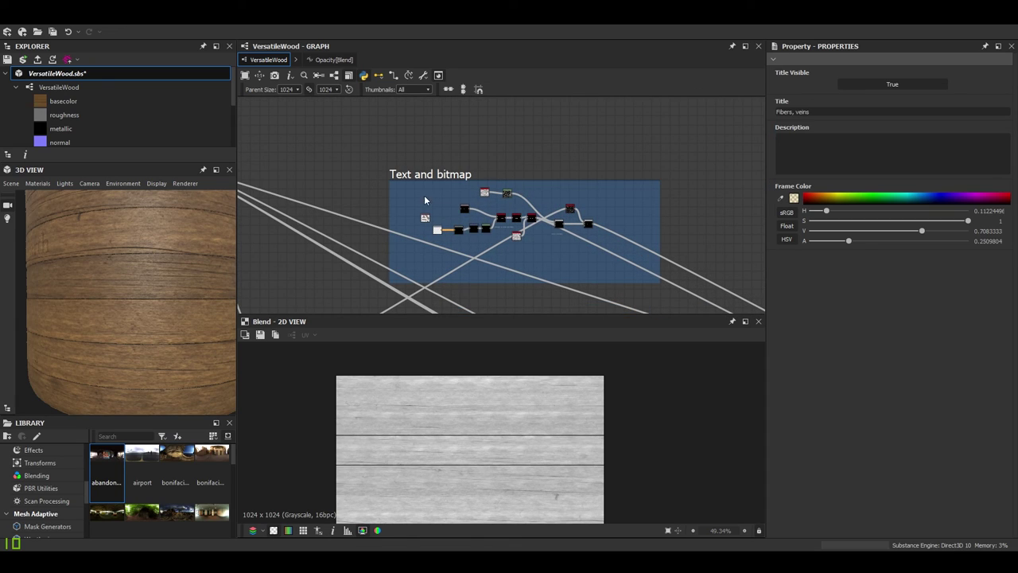
{"action": "scroll", "coordinate": [610, 234], "scroll_direction": "down", "scroll_amount": 4}
{"action": "middle_click_drag", "start_coordinate": [623, 268], "coordinate": [484, 206]}
{"action": "middle_click_drag", "start_coordinate": [415, 163], "coordinate": [387, 143]}
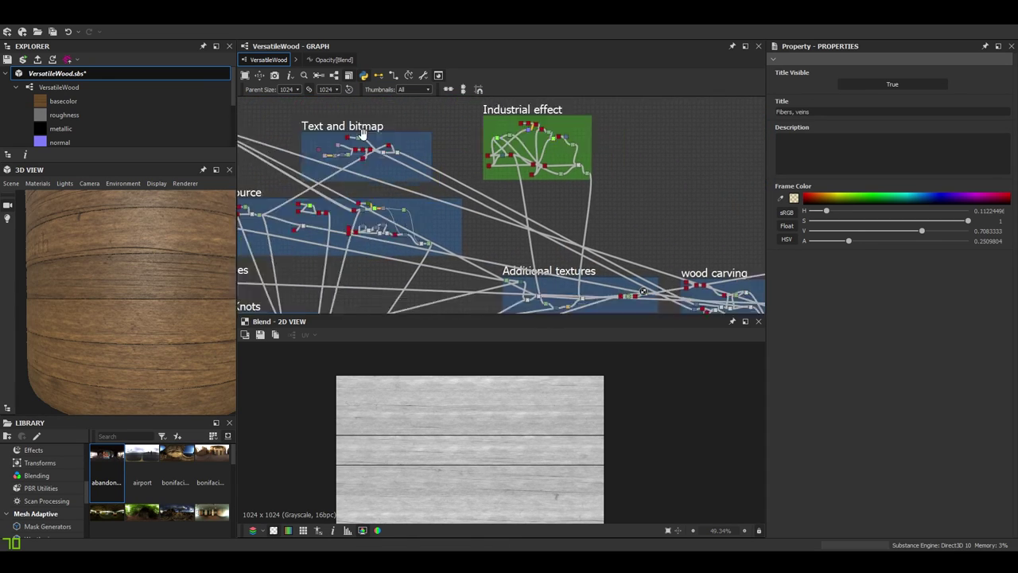
- Examine the wood carving, Roughness and Color frames and the links running between them
{"action": "middle_click_drag", "start_coordinate": [743, 294], "coordinate": [415, 177]}
{"action": "scroll", "coordinate": [415, 177], "scroll_direction": "up", "scroll_amount": 2}
{"action": "middle_click_drag", "start_coordinate": [493, 212], "coordinate": [435, 229]}
{"action": "scroll", "coordinate": [316, 145], "scroll_direction": "down", "scroll_amount": 4}
{"action": "scroll", "coordinate": [568, 246], "scroll_direction": "up", "scroll_amount": 5}
{"action": "scroll", "coordinate": [569, 246], "scroll_direction": "down", "scroll_amount": 3}
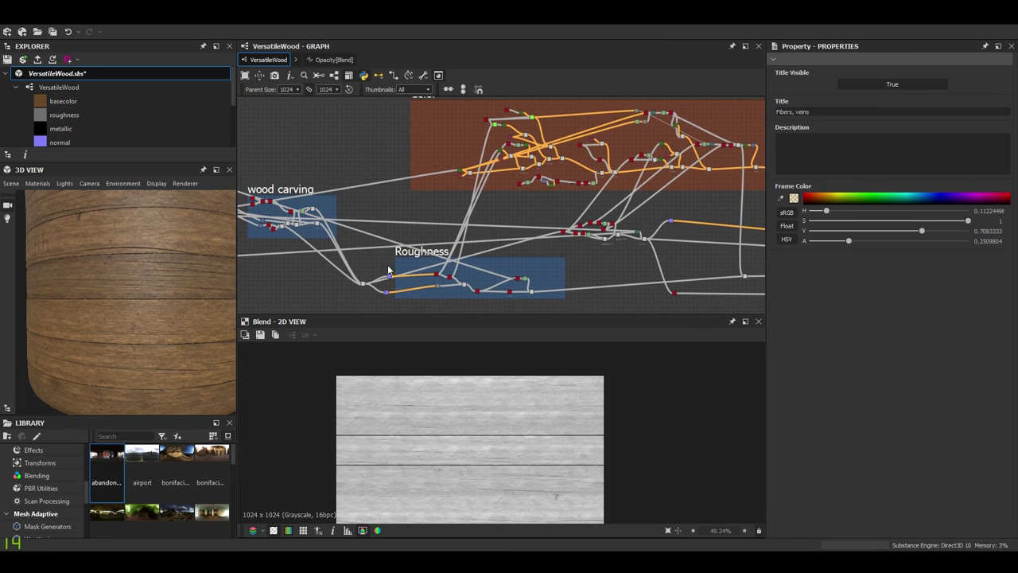
{"action": "middle_click_drag", "start_coordinate": [549, 254], "coordinate": [523, 261]}
{"action": "middle_click_drag", "start_coordinate": [630, 237], "coordinate": [534, 302]}
{"action": "scroll", "coordinate": [500, 232], "scroll_direction": "up", "scroll_amount": 5}
{"action": "scroll", "coordinate": [572, 236], "scroll_direction": "down", "scroll_amount": 4}
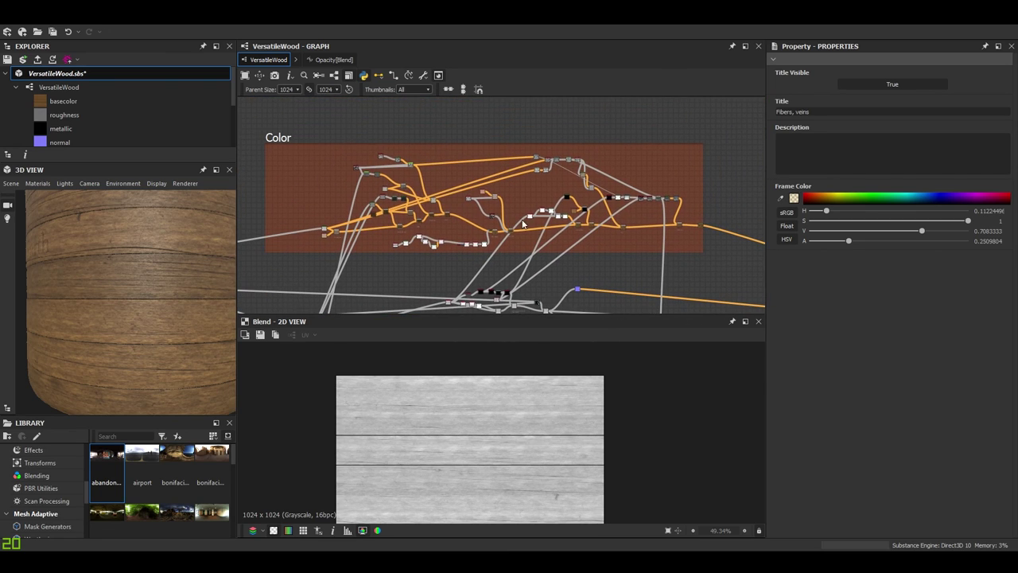
- Go back to the planks damages and Knots area of the graph and select the Pattern + texturing base frame
{"action": "scroll", "coordinate": [705, 176], "scroll_direction": "down", "scroll_amount": 4}
{"action": "middle_click_drag", "start_coordinate": [637, 177], "coordinate": [479, 123]}
{"action": "middle_click_drag", "start_coordinate": [578, 166], "coordinate": [720, 211]}
{"action": "middle_click_drag", "start_coordinate": [497, 215], "coordinate": [757, 222]}
{"action": "scroll", "coordinate": [544, 253], "scroll_direction": "up", "scroll_amount": 3}
{"action": "middle_click_drag", "start_coordinate": [536, 247], "coordinate": [621, 226]}
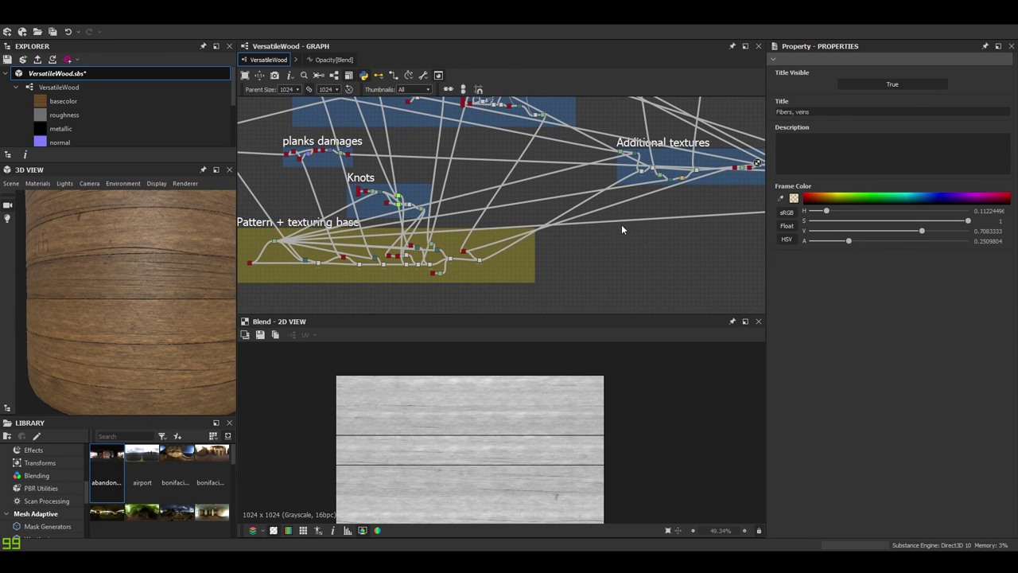
{"action": "middle_click_drag", "start_coordinate": [315, 216], "coordinate": [347, 194]}
{"action": "left_click", "coordinate": [333, 202]}
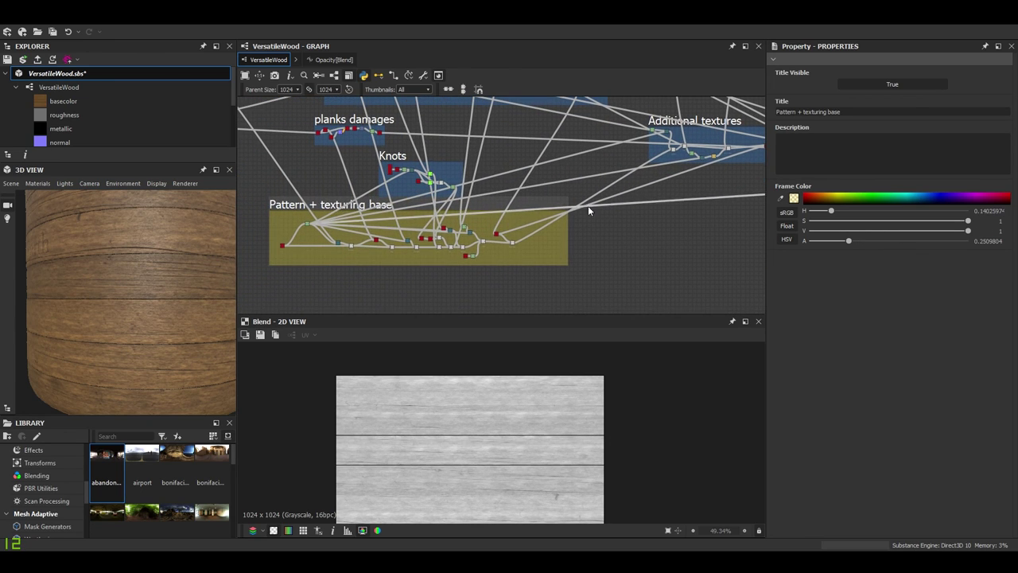
- Inspect the wood planks up close on the 3D model, with the graph's Noises and texturing frames in view
{"action": "scroll", "coordinate": [573, 206], "scroll_direction": "down", "scroll_amount": 2}
{"action": "scroll", "coordinate": [434, 226], "scroll_direction": "up", "scroll_amount": 1}
{"action": "middle_click_drag", "start_coordinate": [569, 178], "coordinate": [541, 178]}
{"action": "left_click_drag", "start_coordinate": [107, 287], "coordinate": [162, 285]}
{"action": "middle_click_drag", "start_coordinate": [159, 285], "coordinate": [133, 333]}
{"action": "left_click_drag", "start_coordinate": [133, 338], "coordinate": [120, 309]}
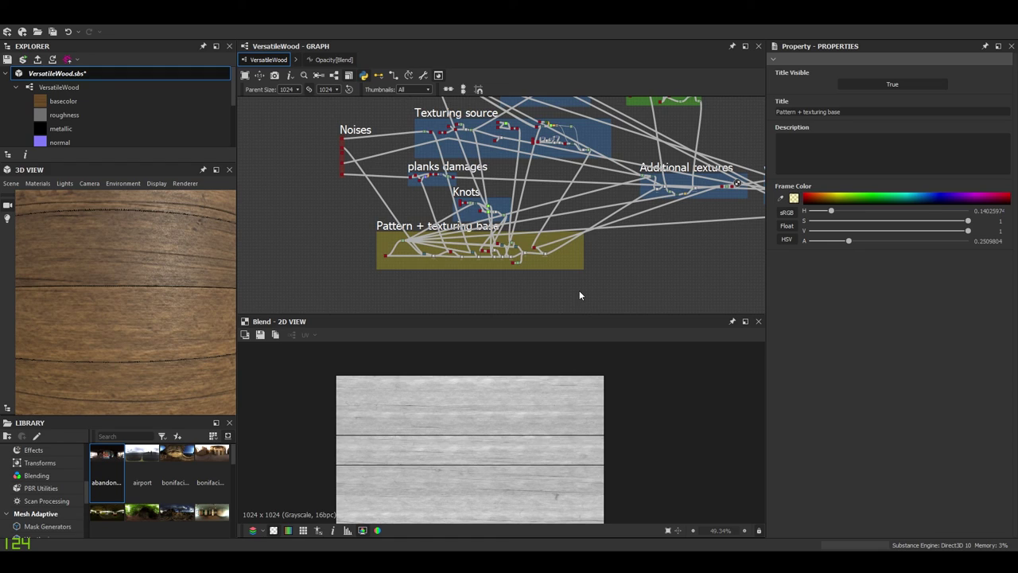
- Show the VersatileWood graph's input parameters and expand the Texture | Grainy fibers settings
{"action": "left_click", "coordinate": [546, 289]}
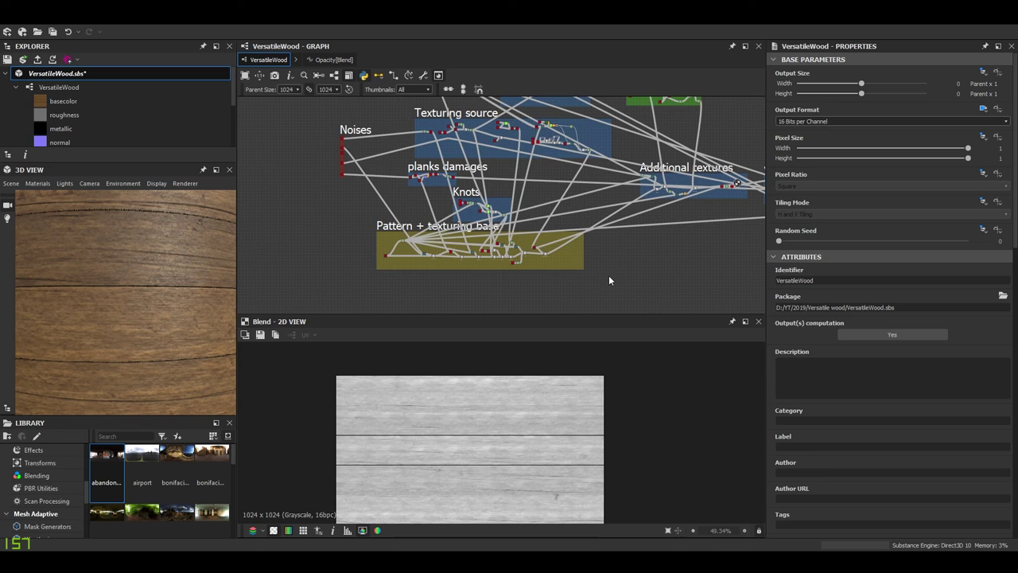
{"action": "scroll", "coordinate": [608, 276], "scroll_direction": "up", "scroll_amount": 3}
{"action": "scroll", "coordinate": [856, 442], "scroll_direction": "down", "scroll_amount": 5}
{"action": "scroll", "coordinate": [856, 438], "scroll_direction": "down", "scroll_amount": 6}
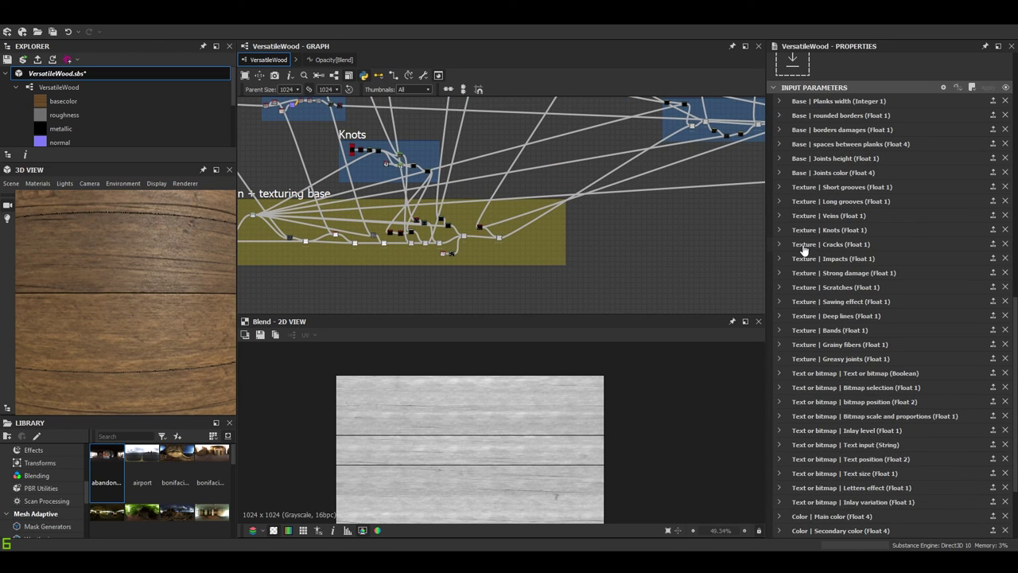
{"action": "left_click", "coordinate": [779, 345]}
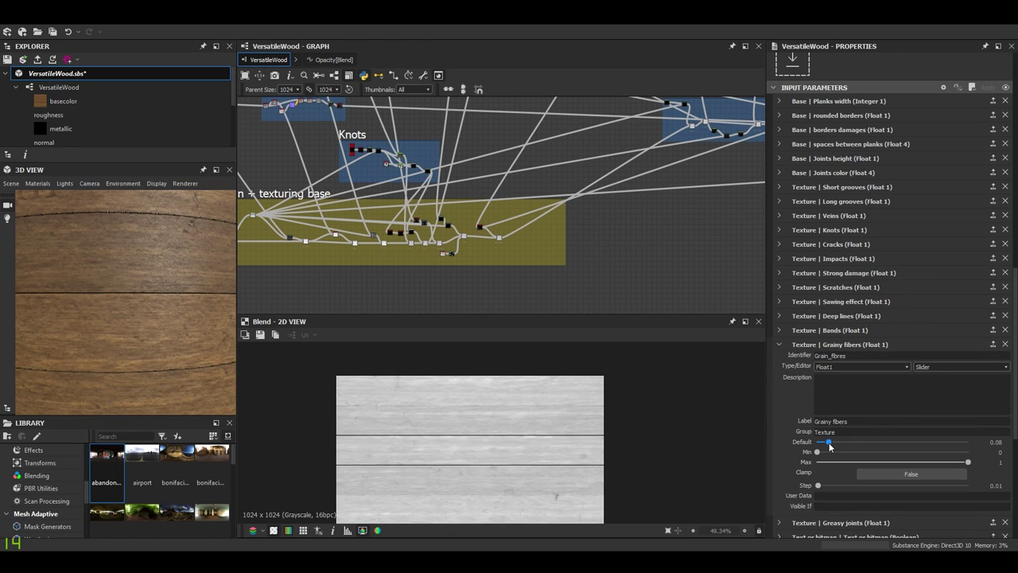